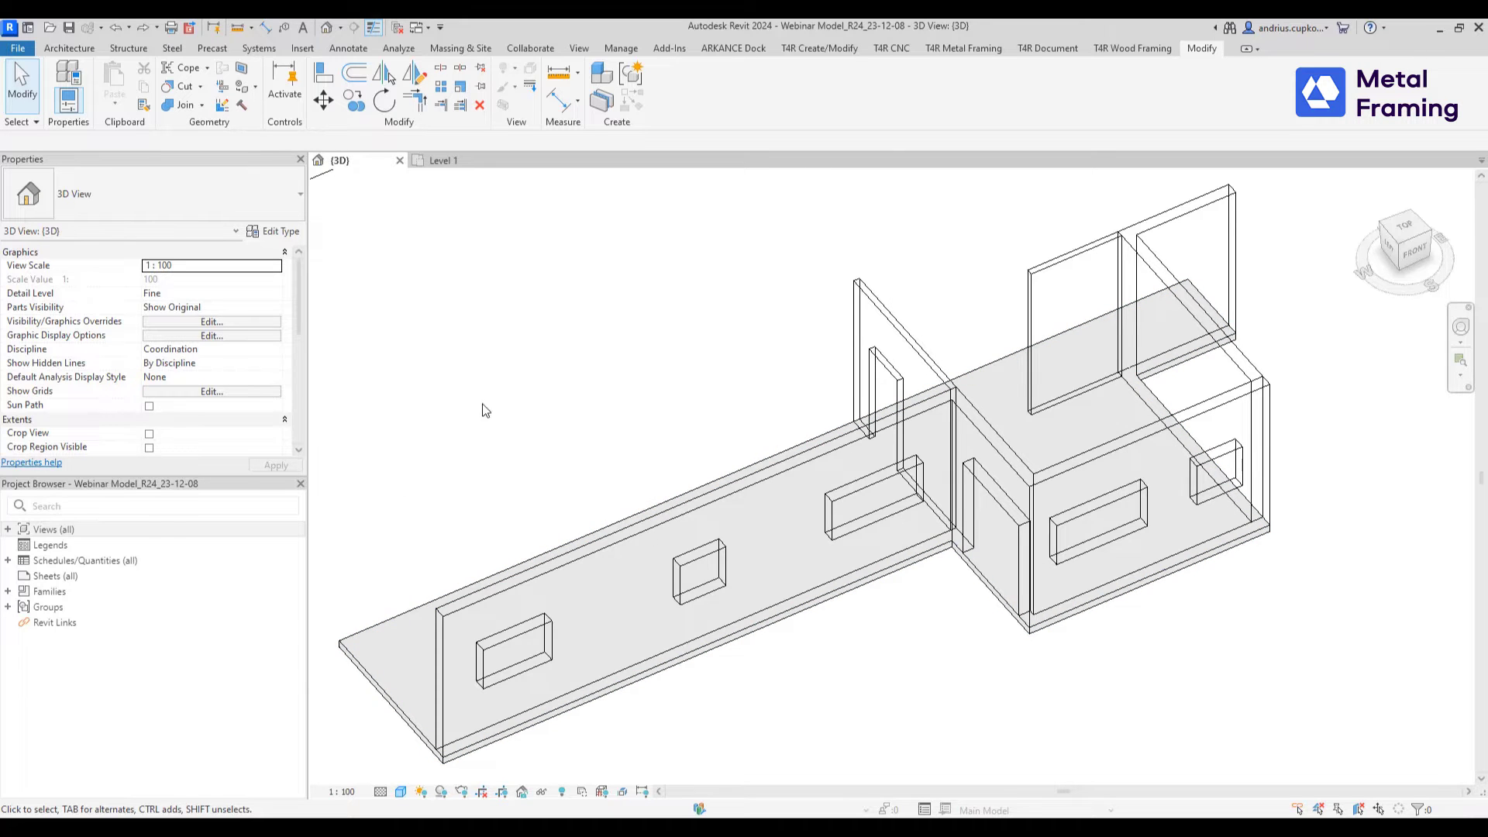
- Select the long exterior wall and locate it in the Level 1 floor plan
left_click(584, 561)
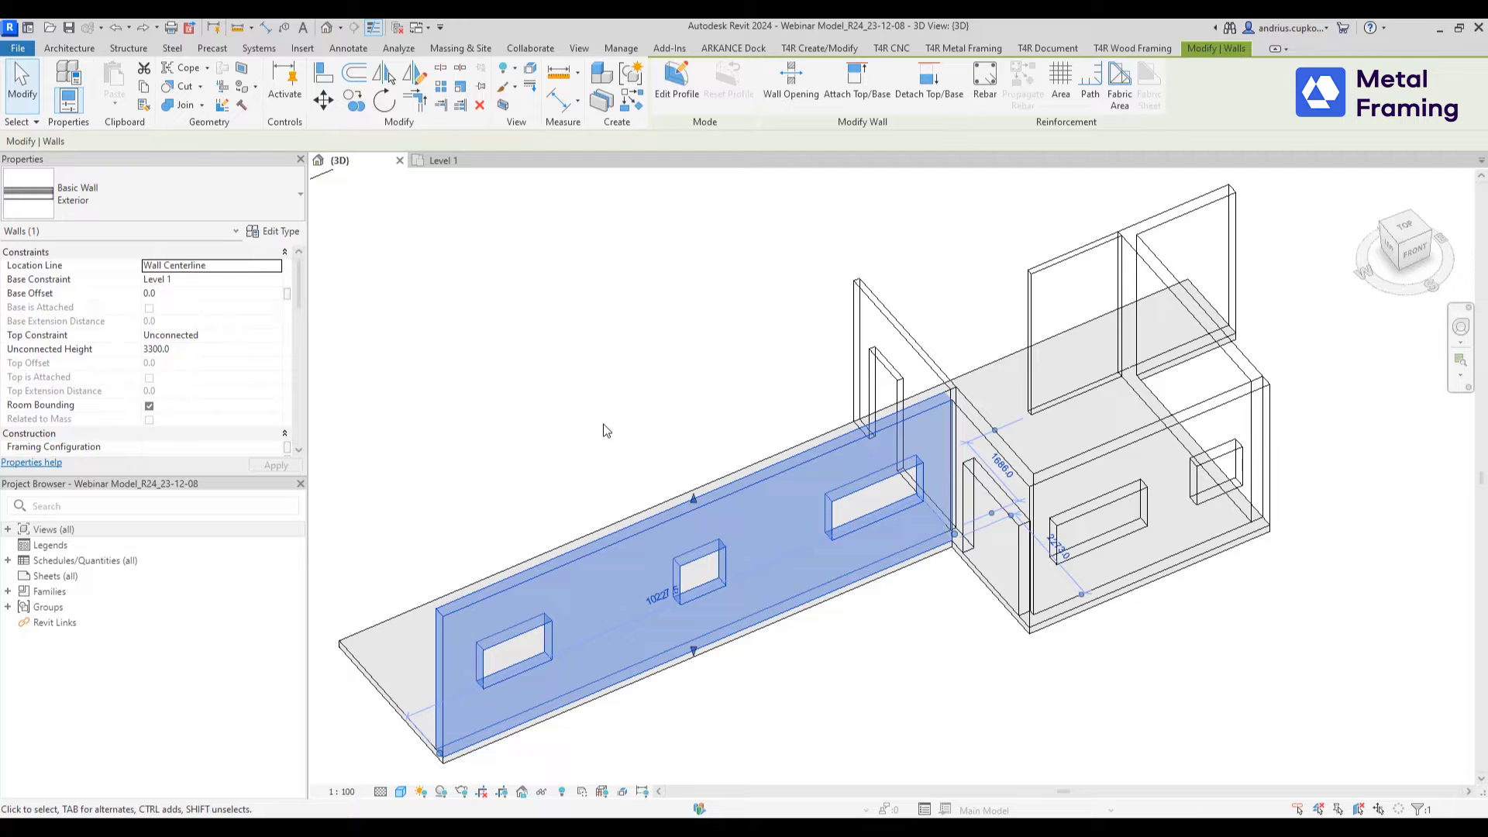
left_click(459, 161)
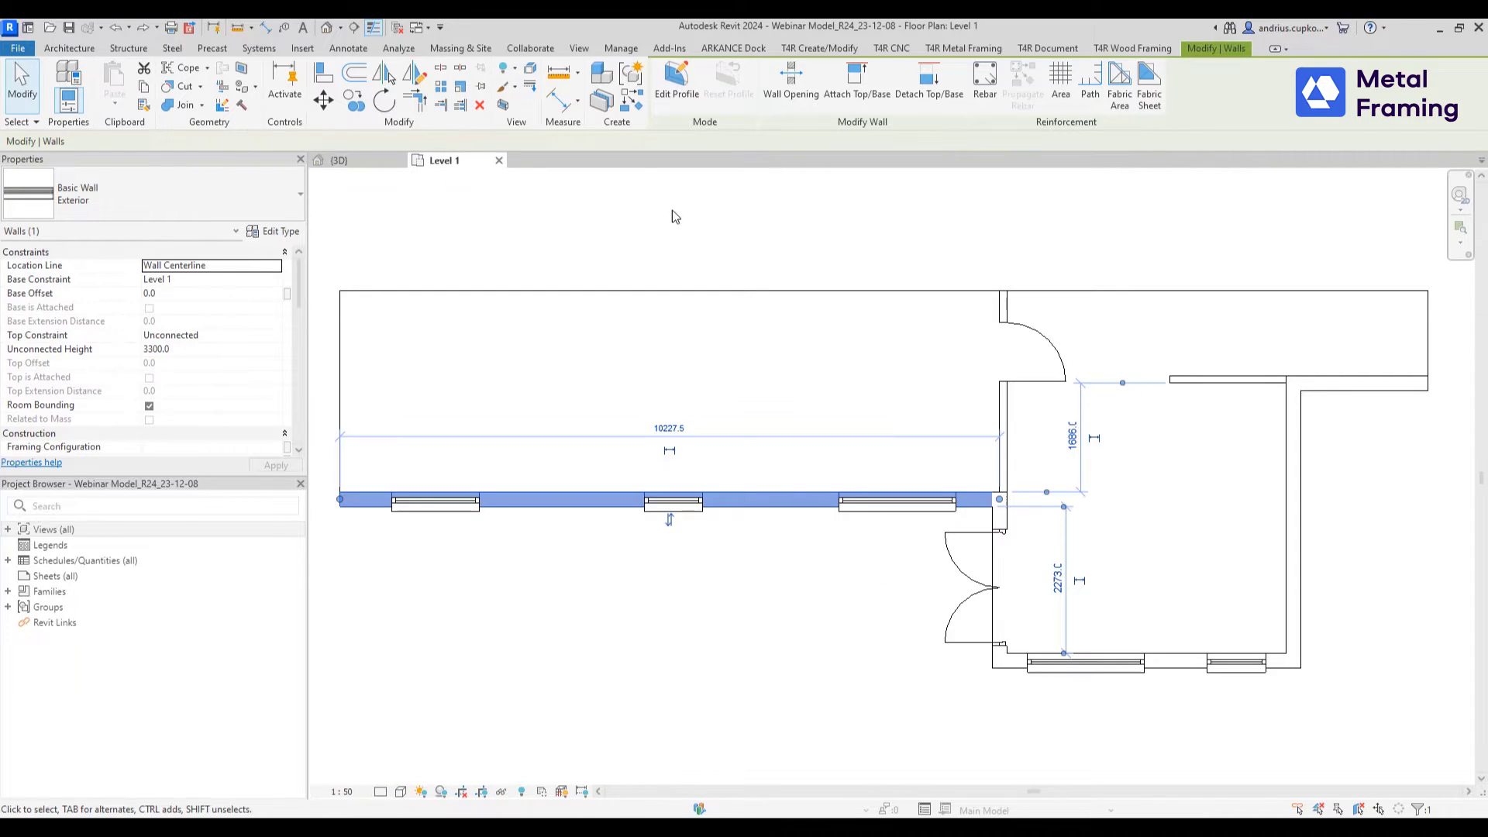
left_click(735, 220)
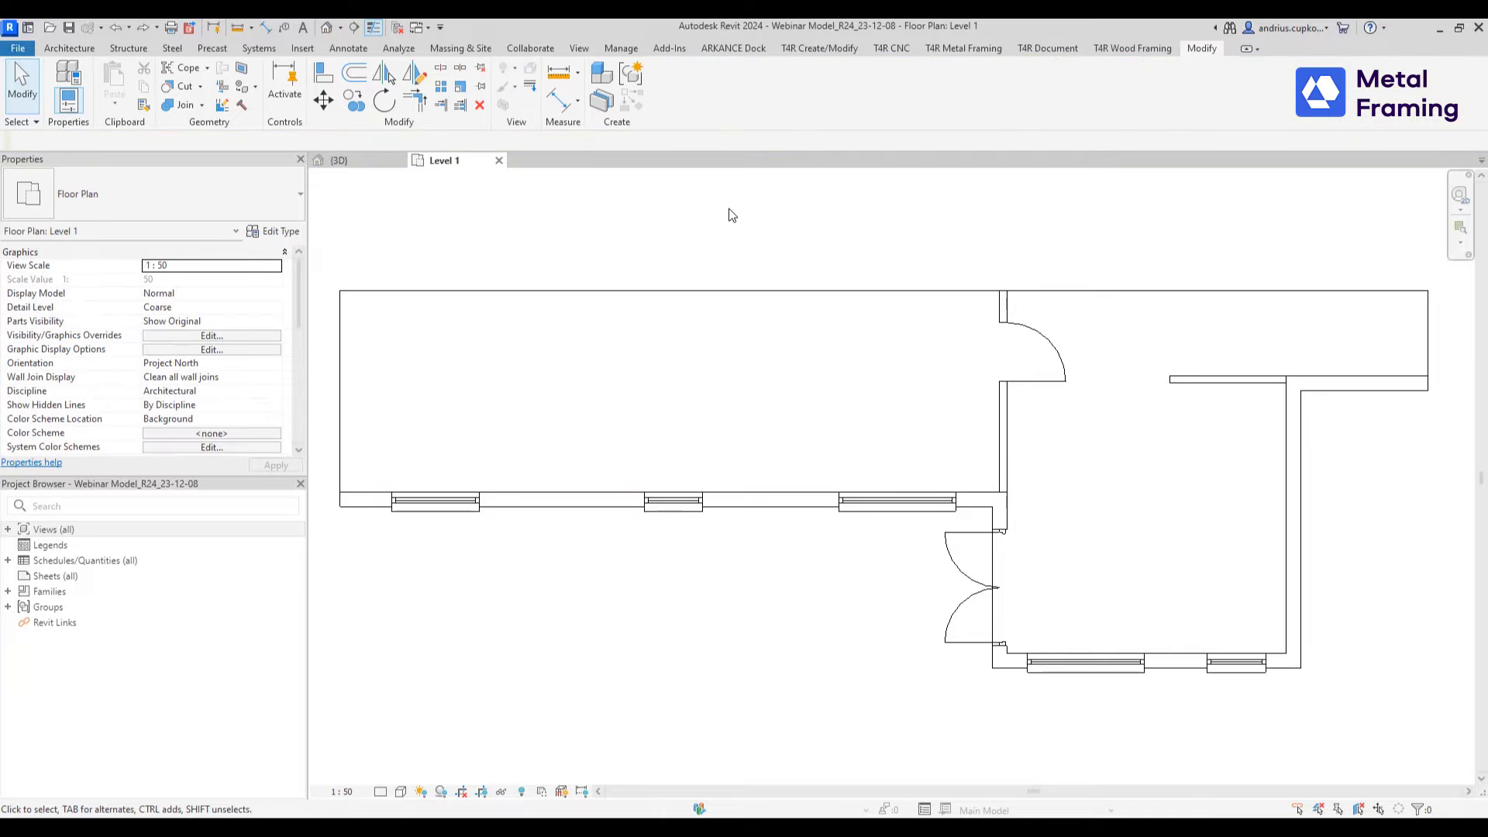
- Draw two vertical reference planes across the long exterior wall, one in each solid stretch between its windows
left_click(78, 51)
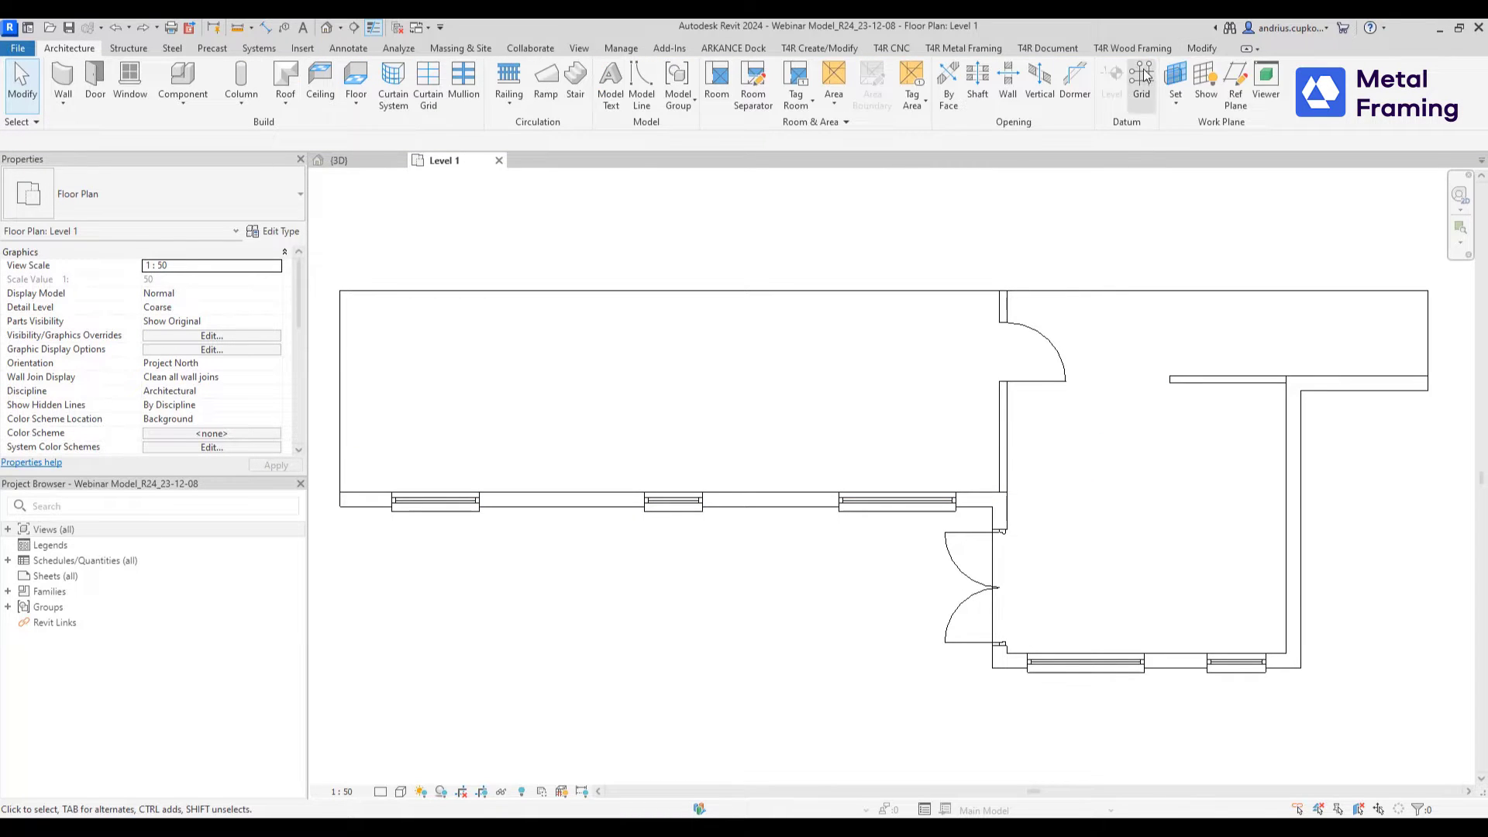
left_click(1236, 82)
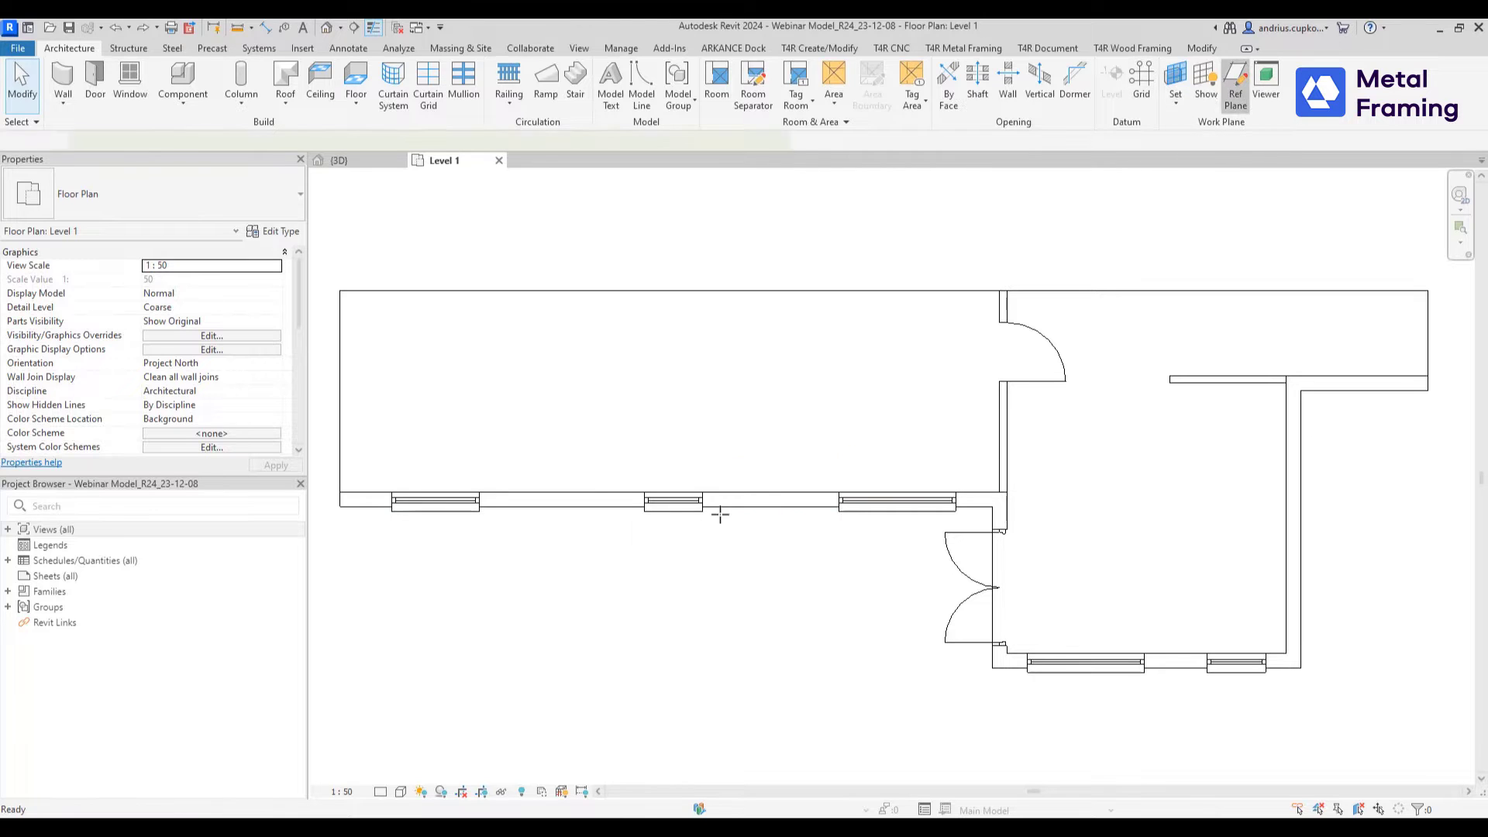
left_click(577, 464)
left_click(574, 536)
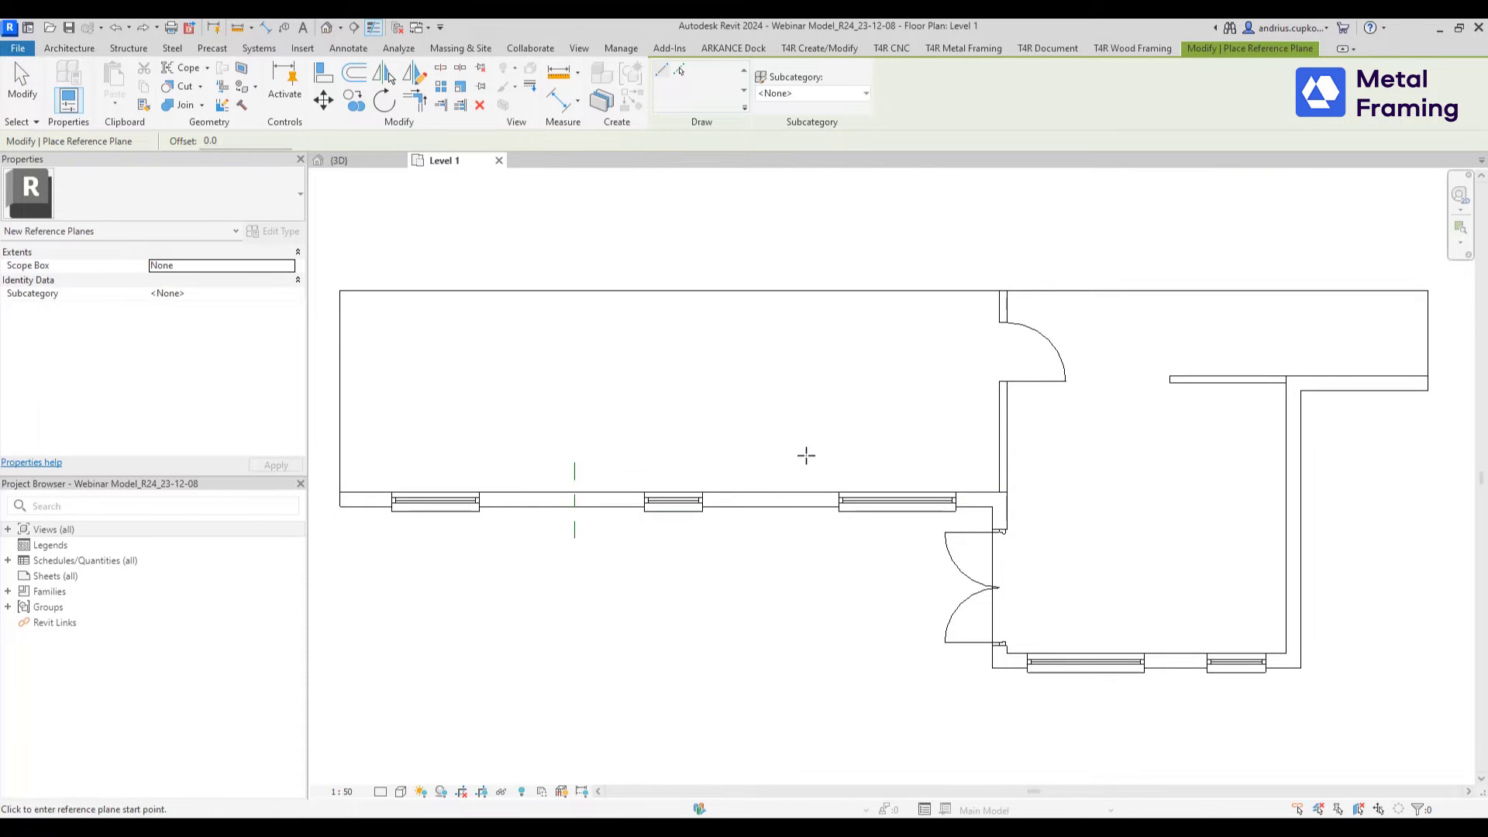
left_click(796, 465)
left_click(792, 536)
- Place an aligned dimension chain below the long wall, from its left end through both reference planes to its right end
left_click(566, 101)
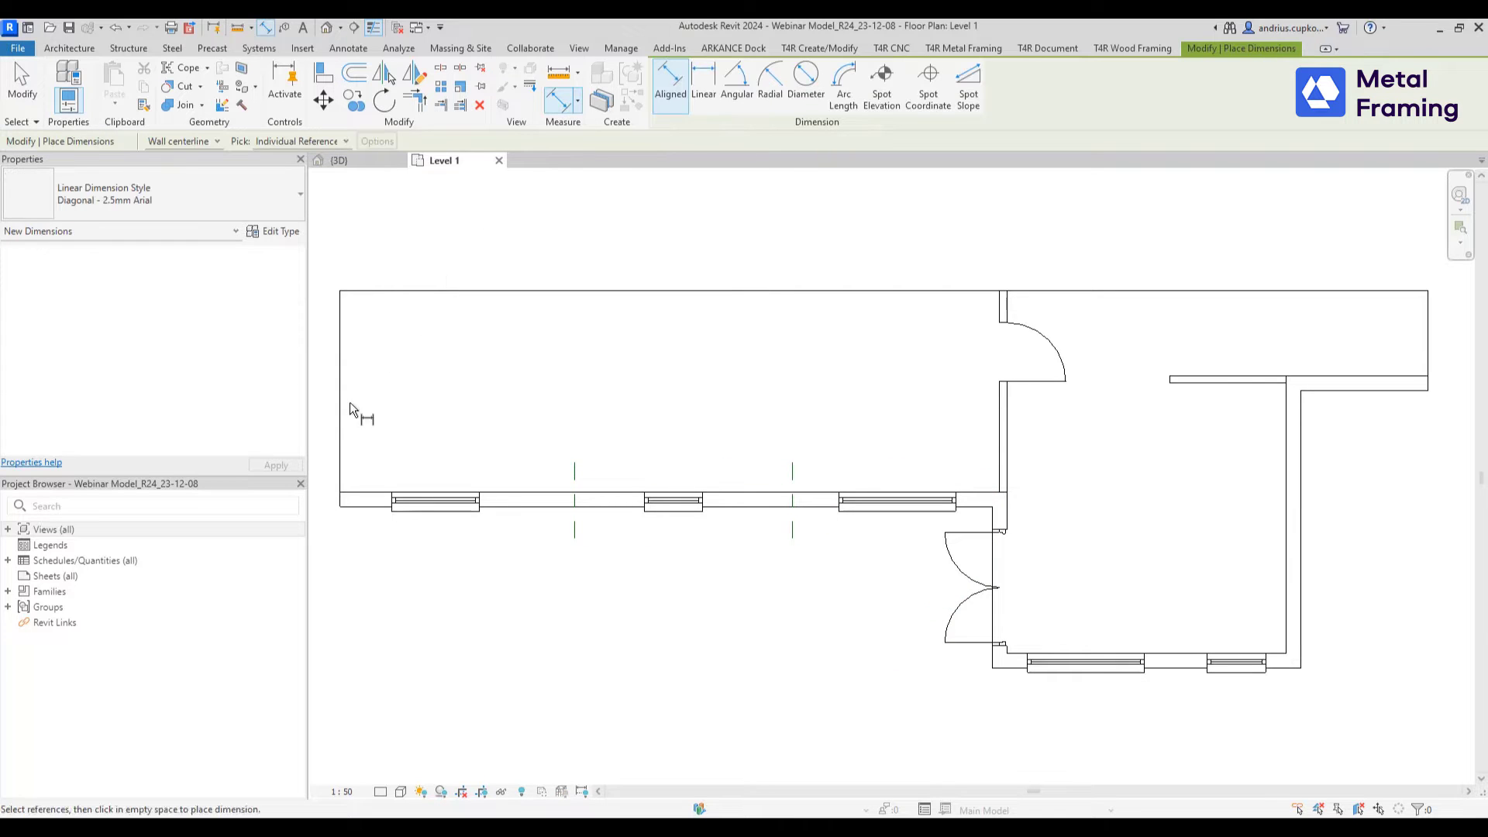
left_click(341, 500)
left_click(574, 530)
left_click(793, 531)
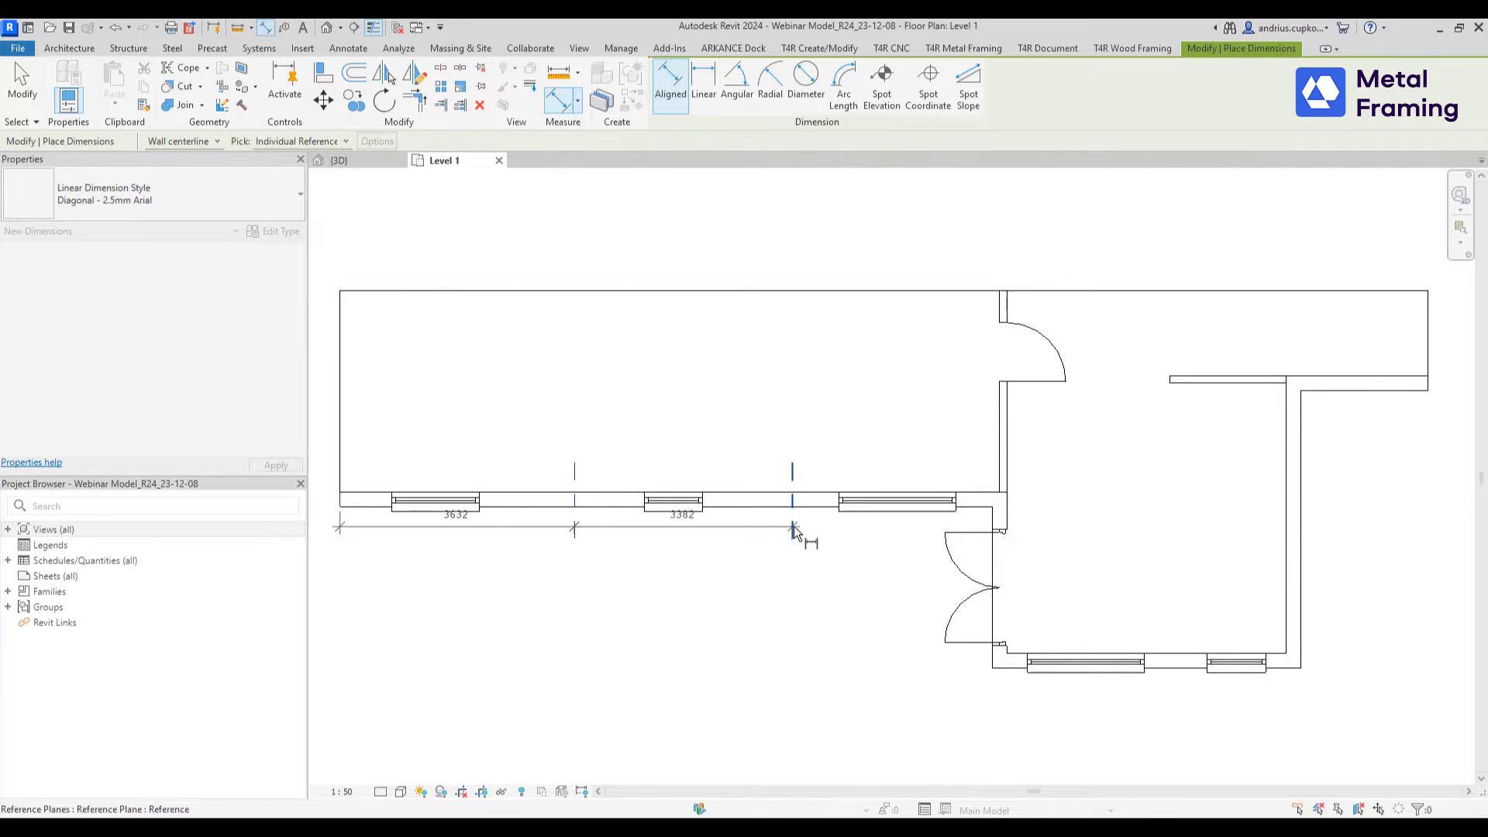
left_click(997, 519)
left_click(853, 561)
key("Escape")
key("Escape")
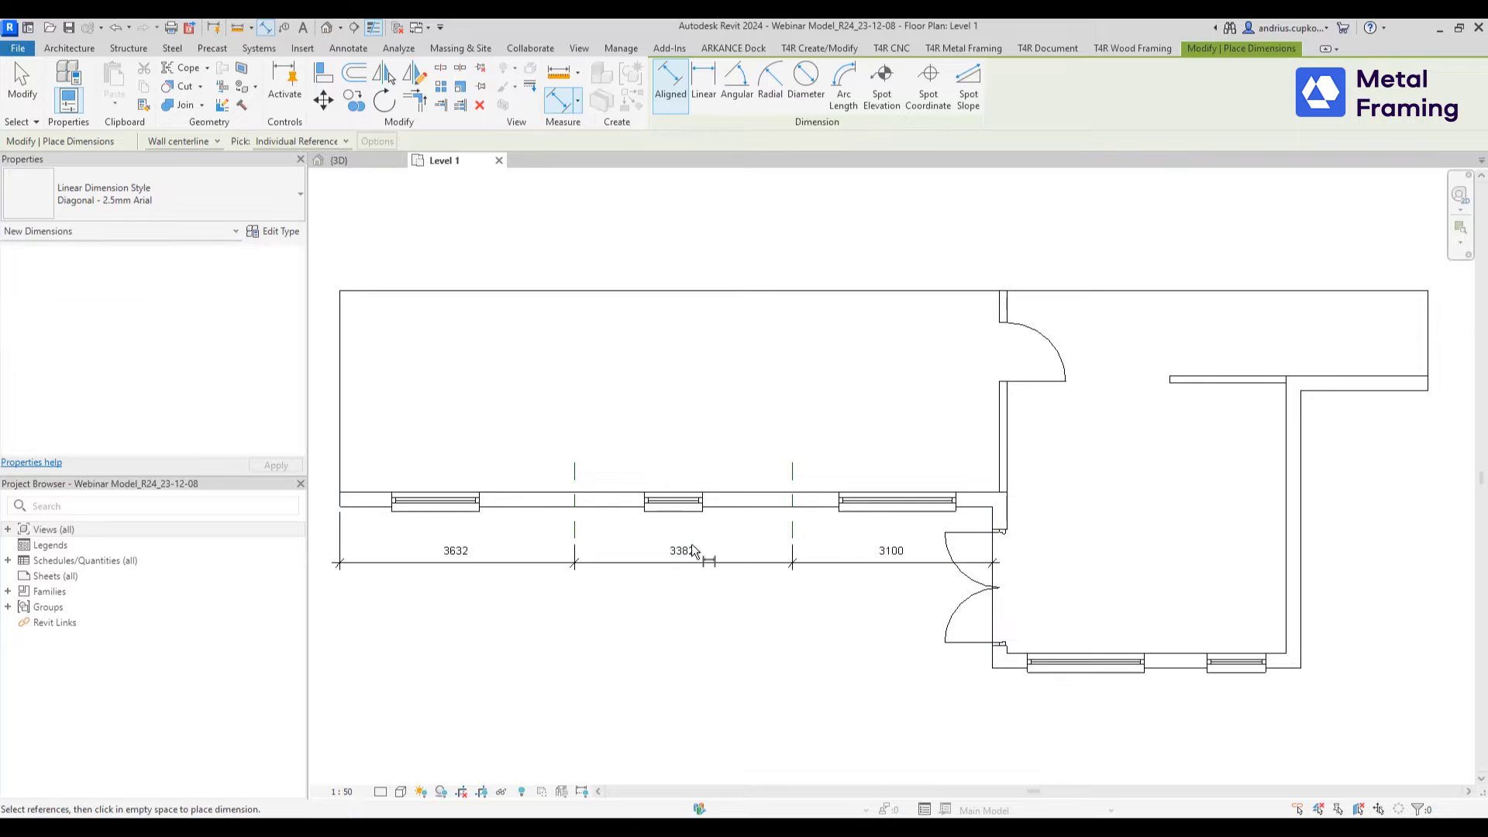
- Set the distance from the wall's left end to the first reference plane to 3500
left_click(573, 532)
left_click(472, 552)
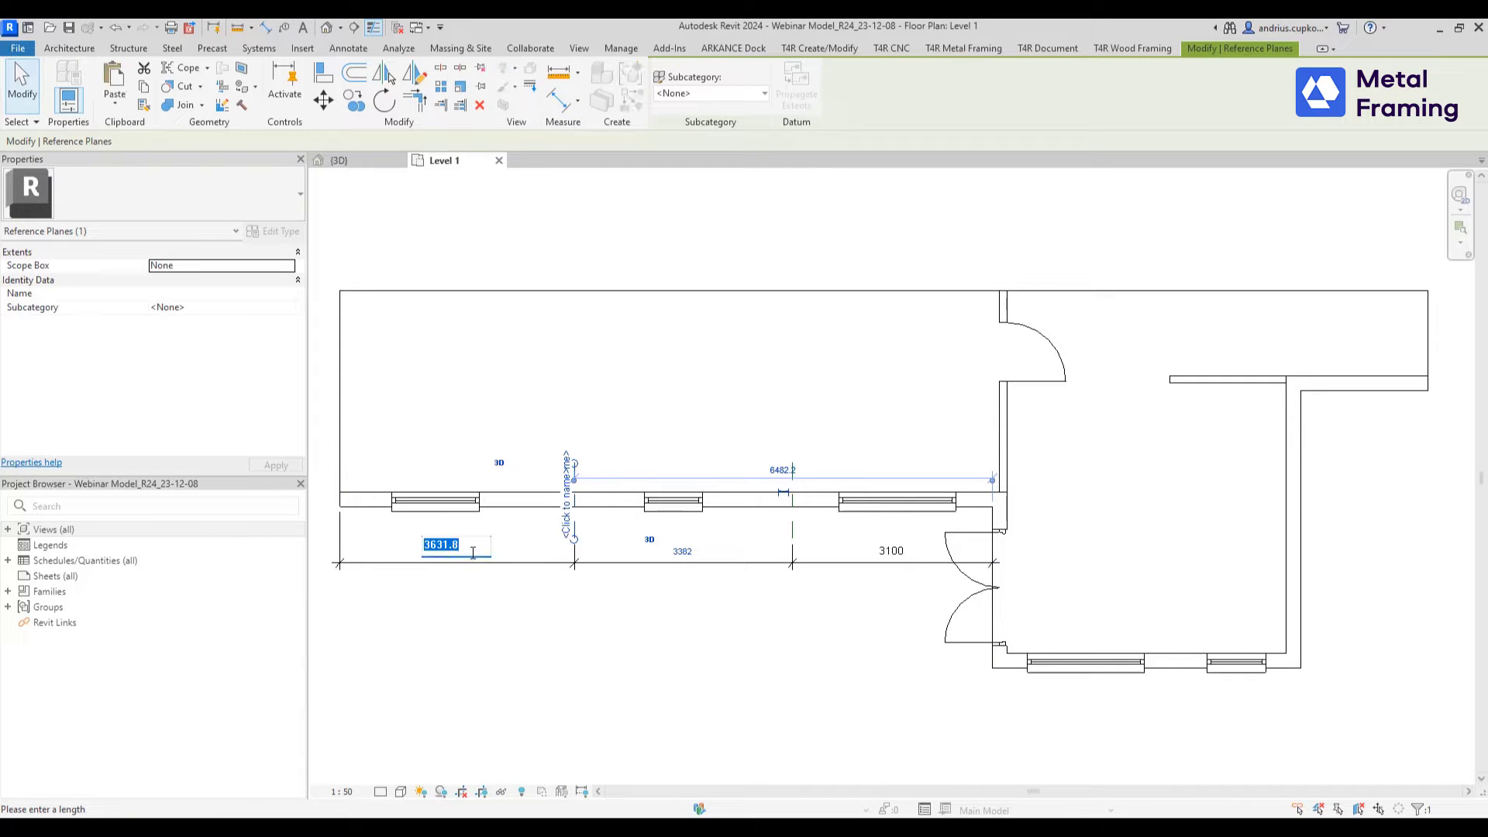
type("3500")
key("Return")
key("Escape")
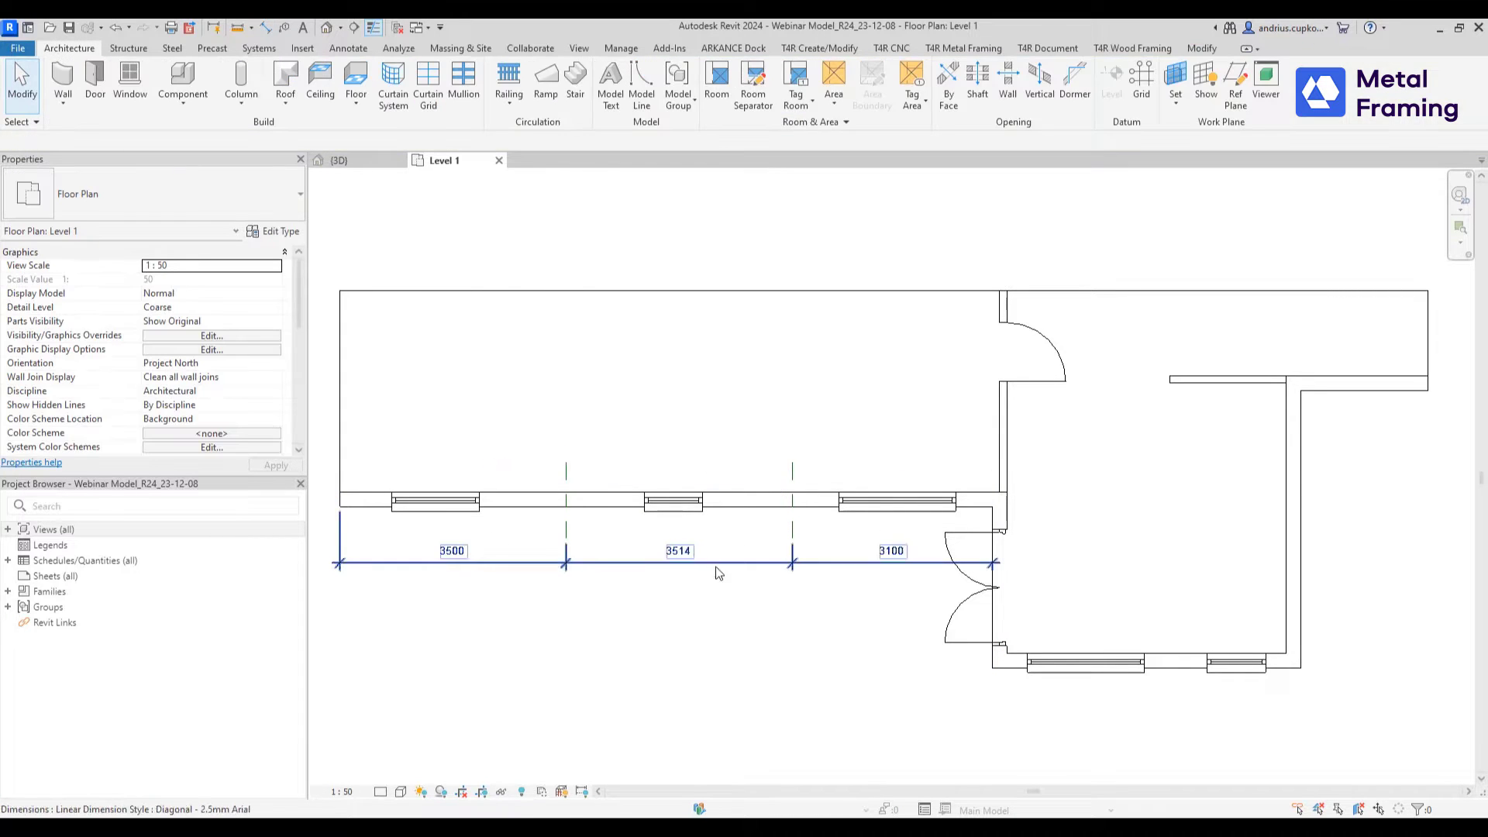
- Set the distance between the first and second reference planes to 3500 by moving the second plane
left_click(793, 533)
left_click(675, 548)
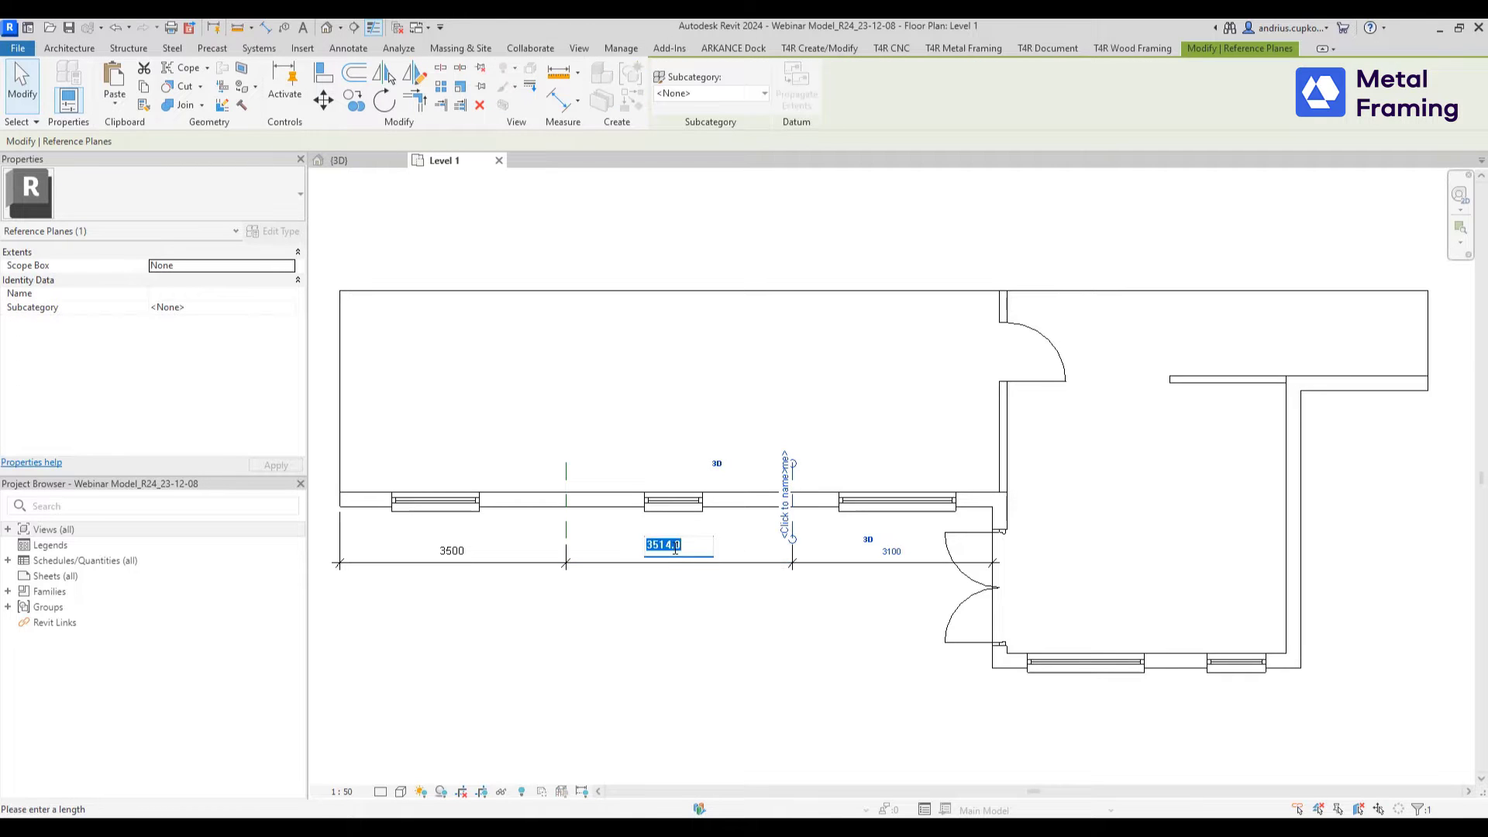
type("3")
key("Return")
key("Escape")
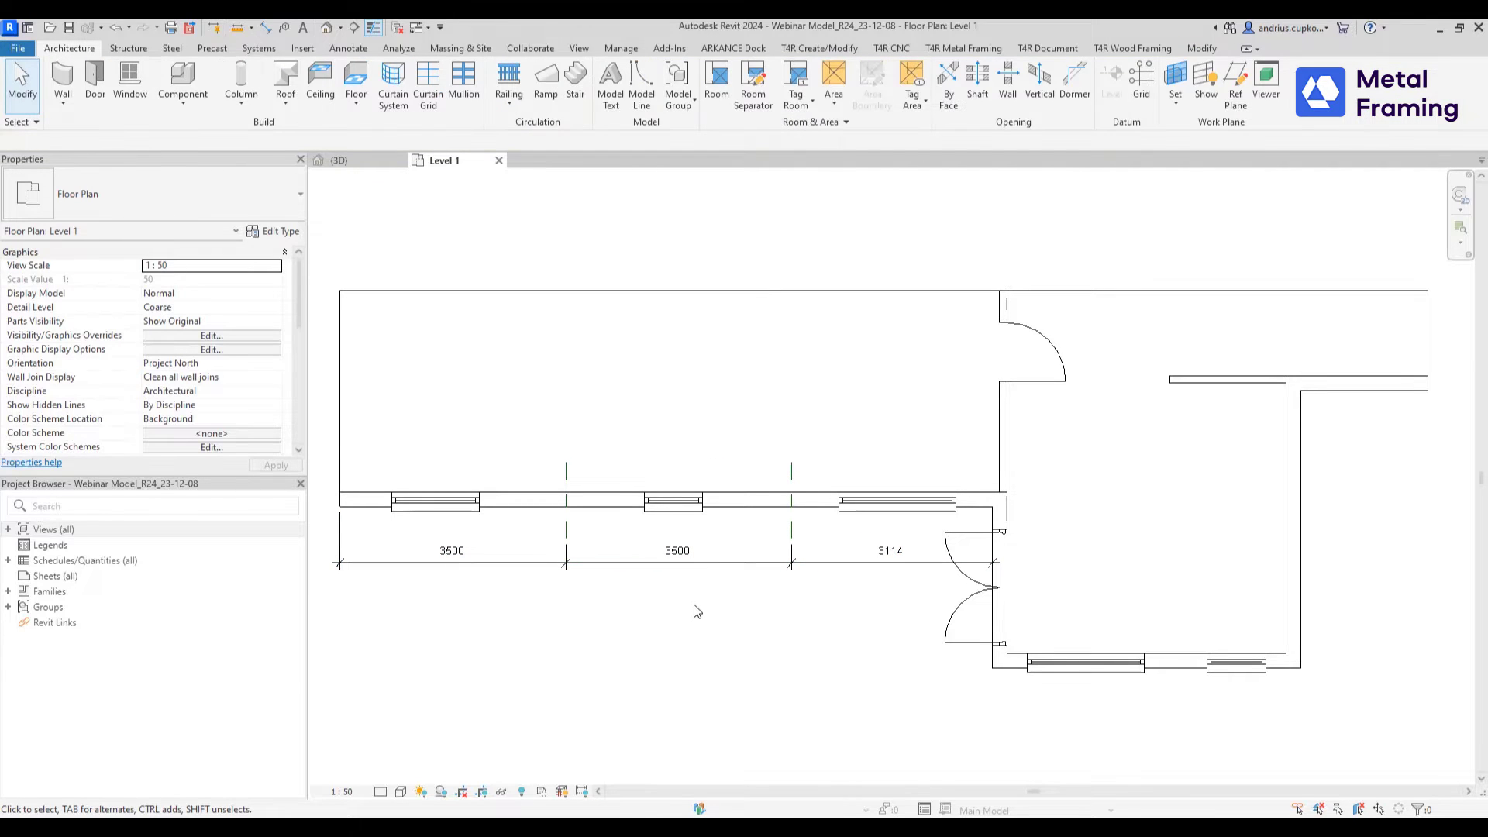
- Try to split the long exterior wall at the second reference plane with Split Element
middle_click_drag(814, 631, 880, 647)
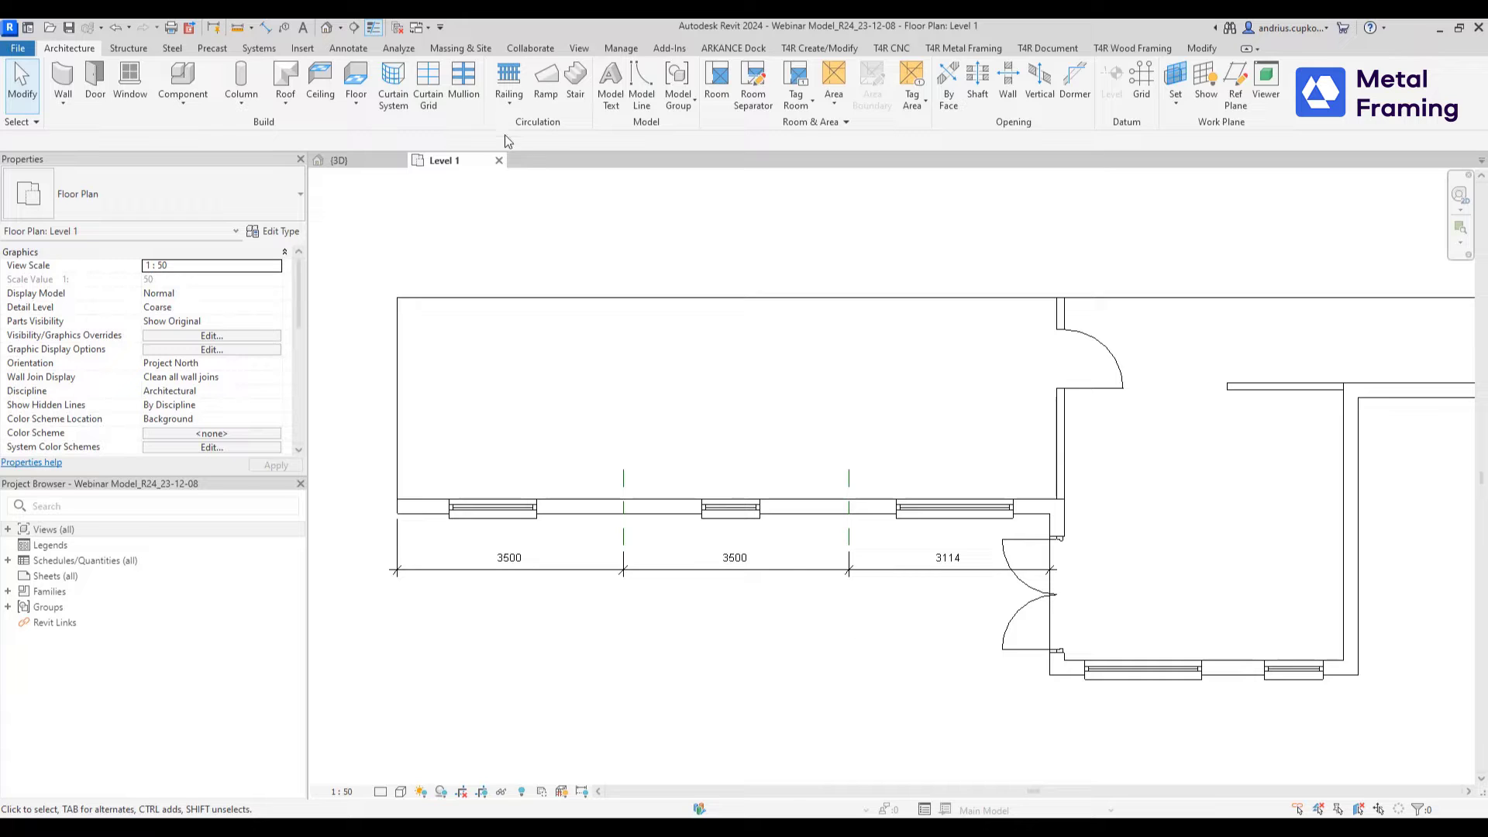
left_click(1202, 50)
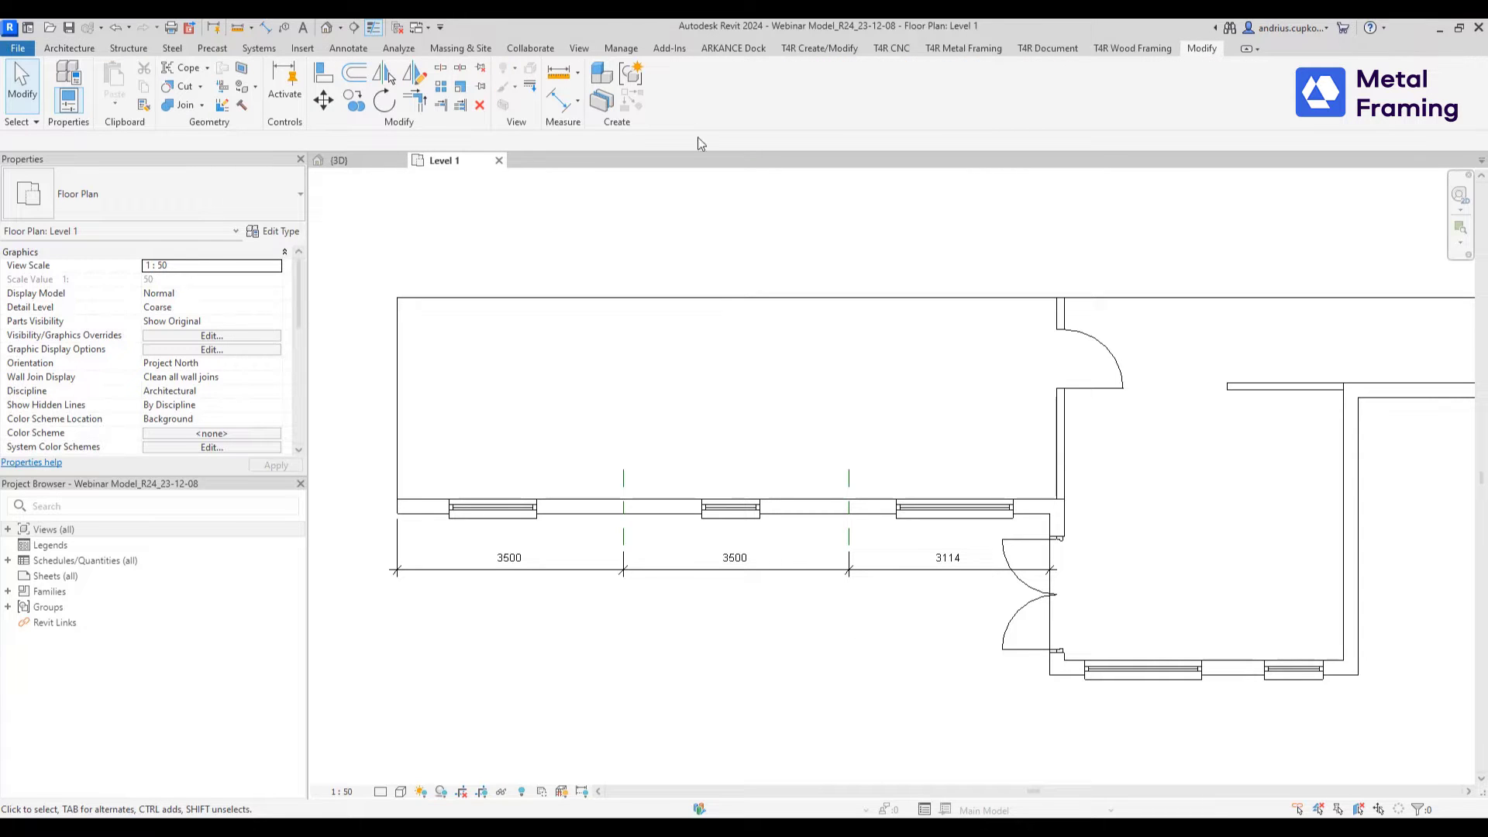
left_click(440, 72)
scroll(624, 504, "up", 5)
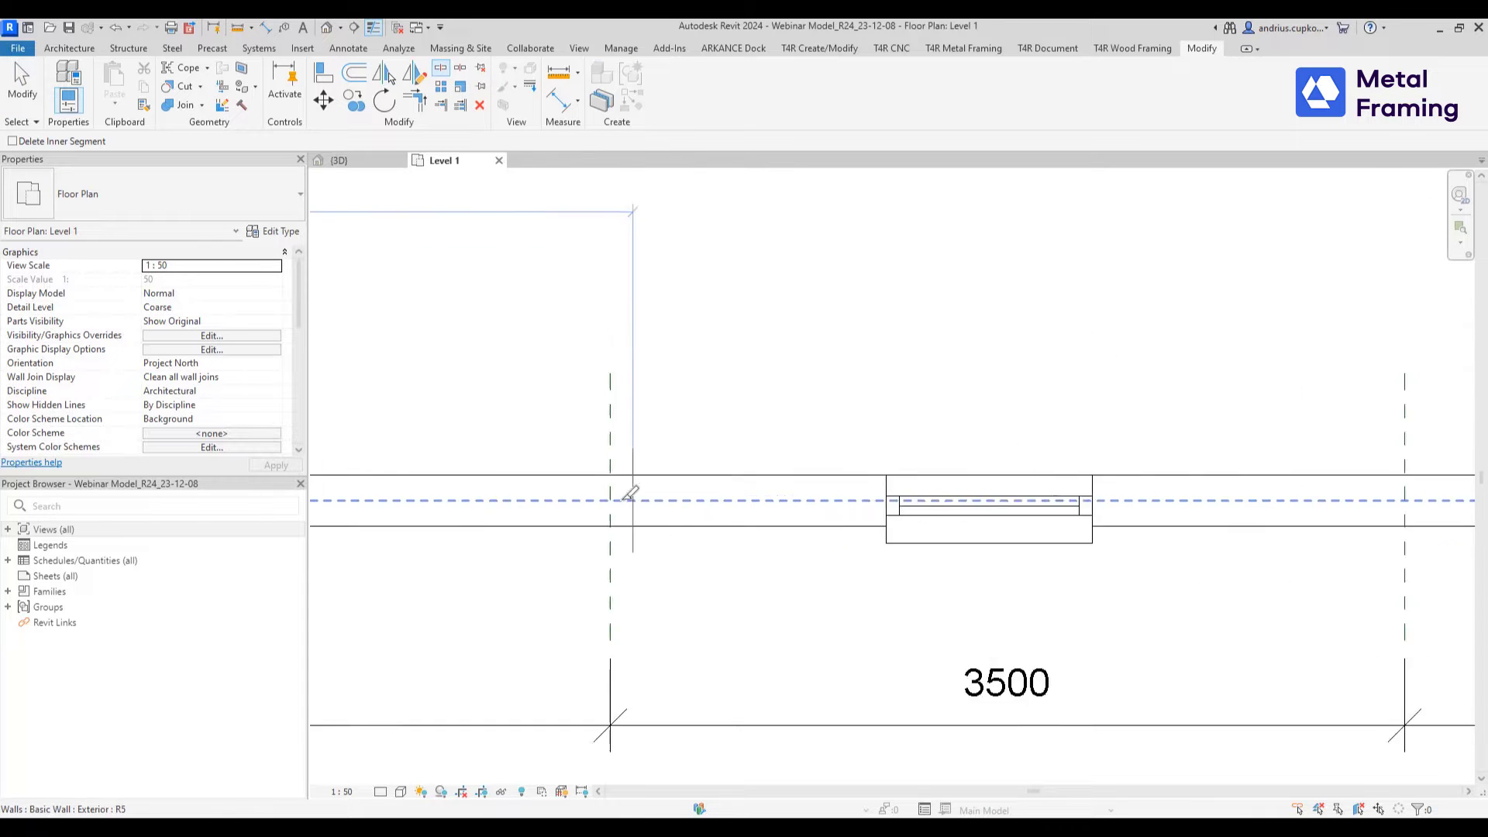
scroll(608, 488, "down", 3)
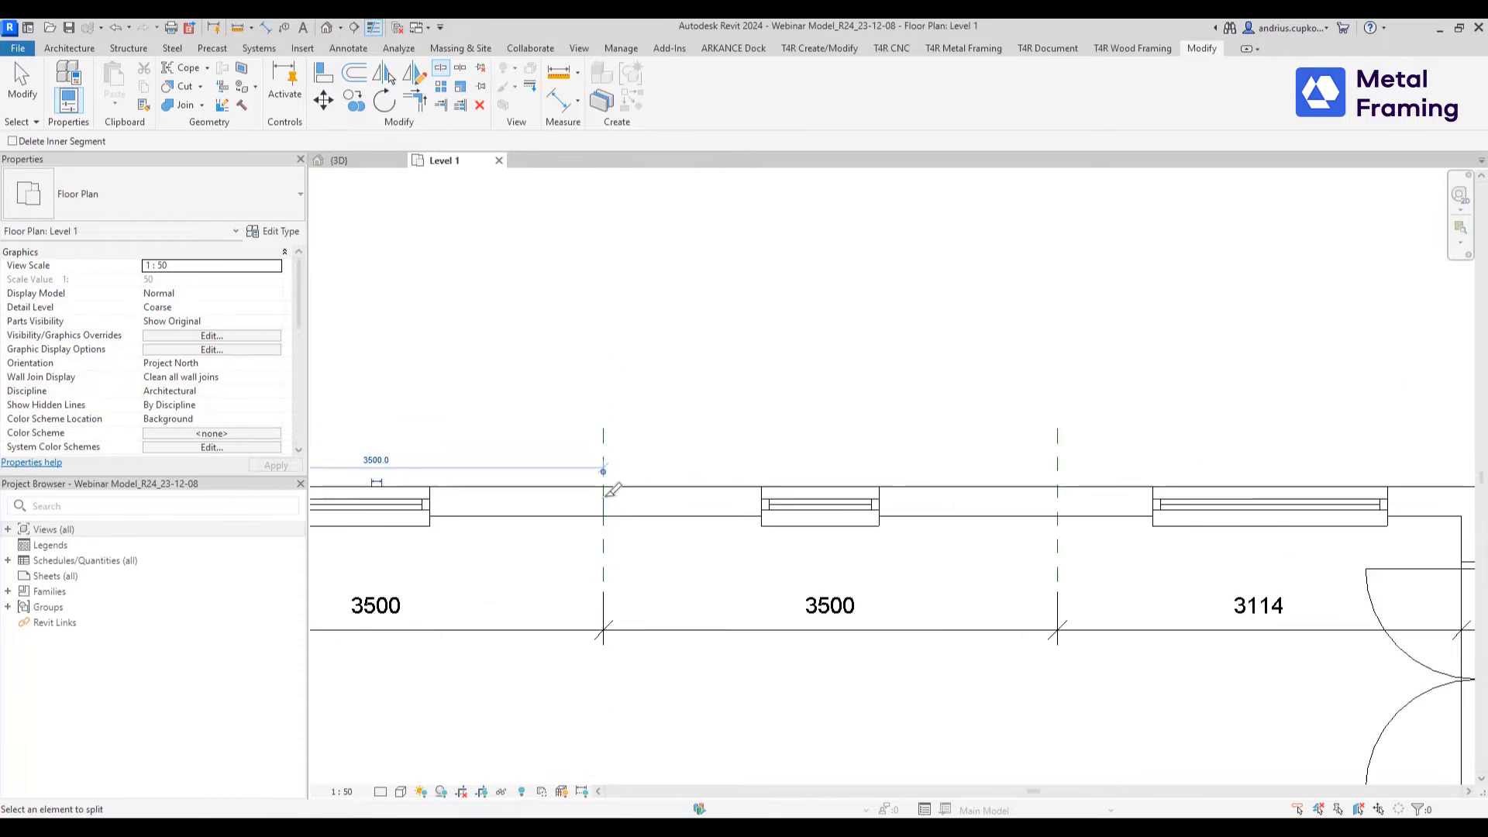
middle_click_drag(608, 492, 538, 470)
scroll(720, 470, "up", 5)
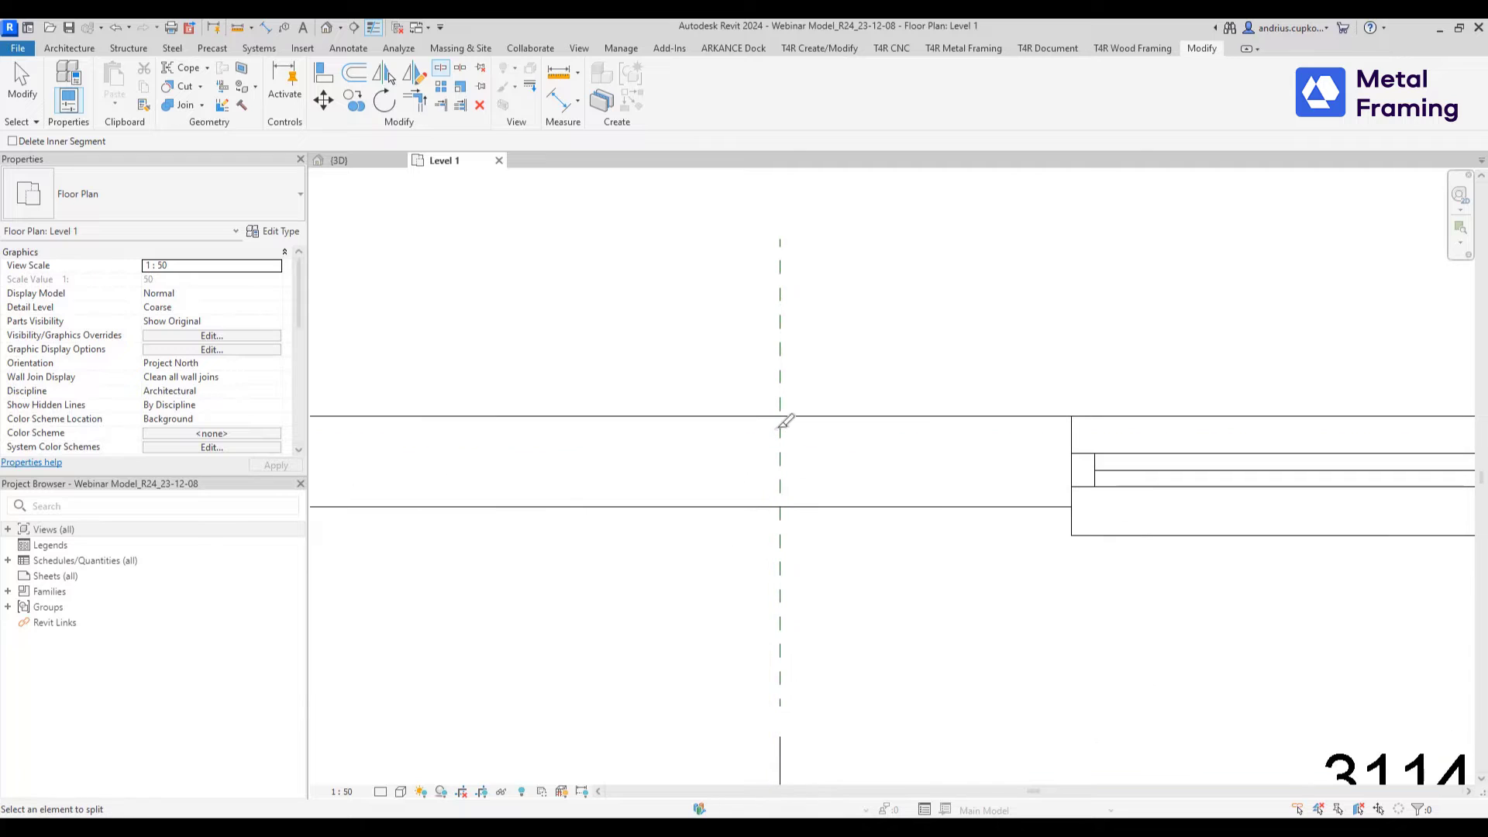
scroll(768, 422, "up", 2)
scroll(764, 410, "down", 1)
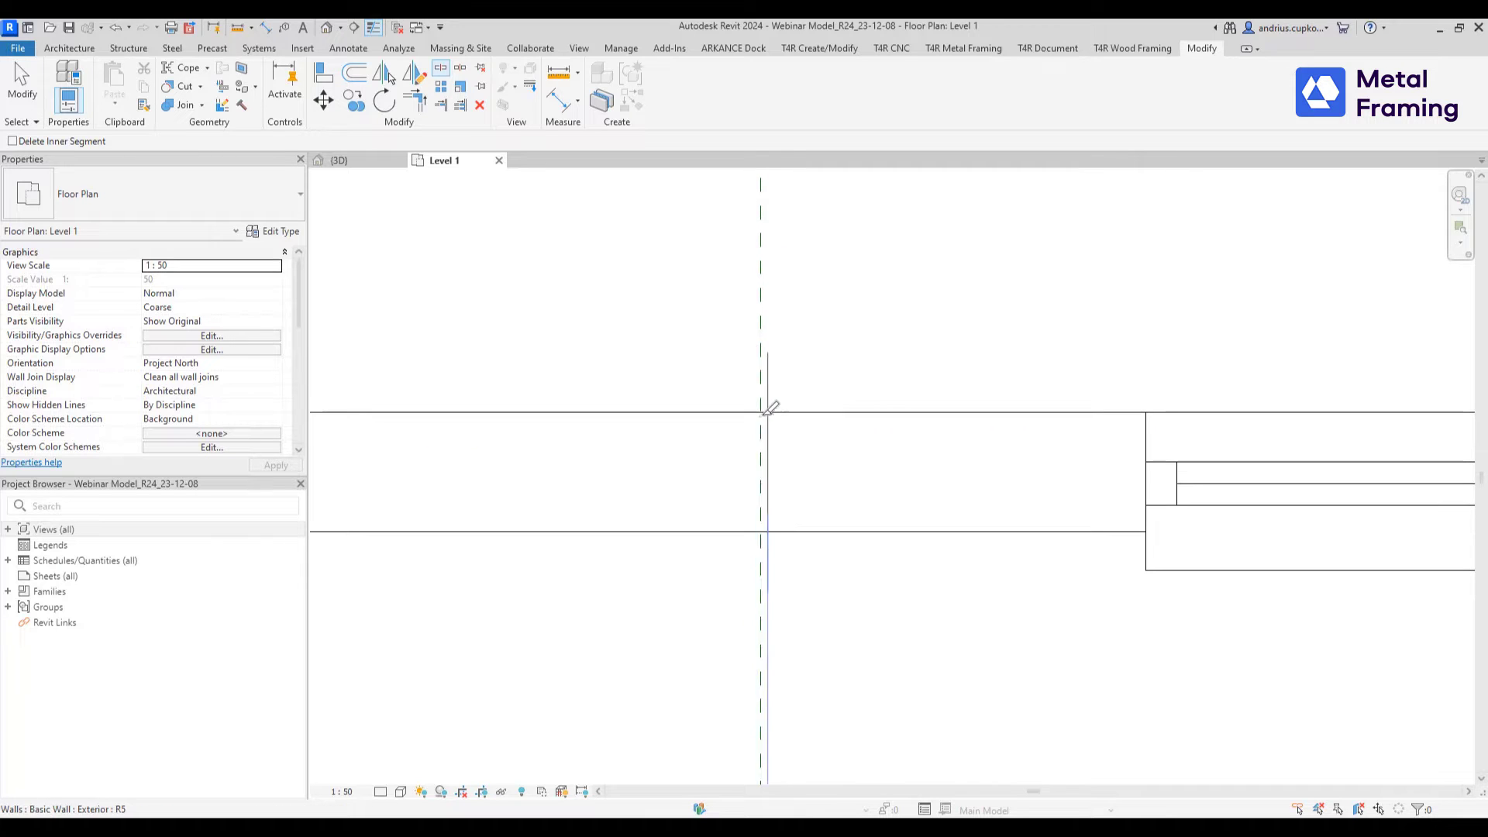
left_click(767, 412)
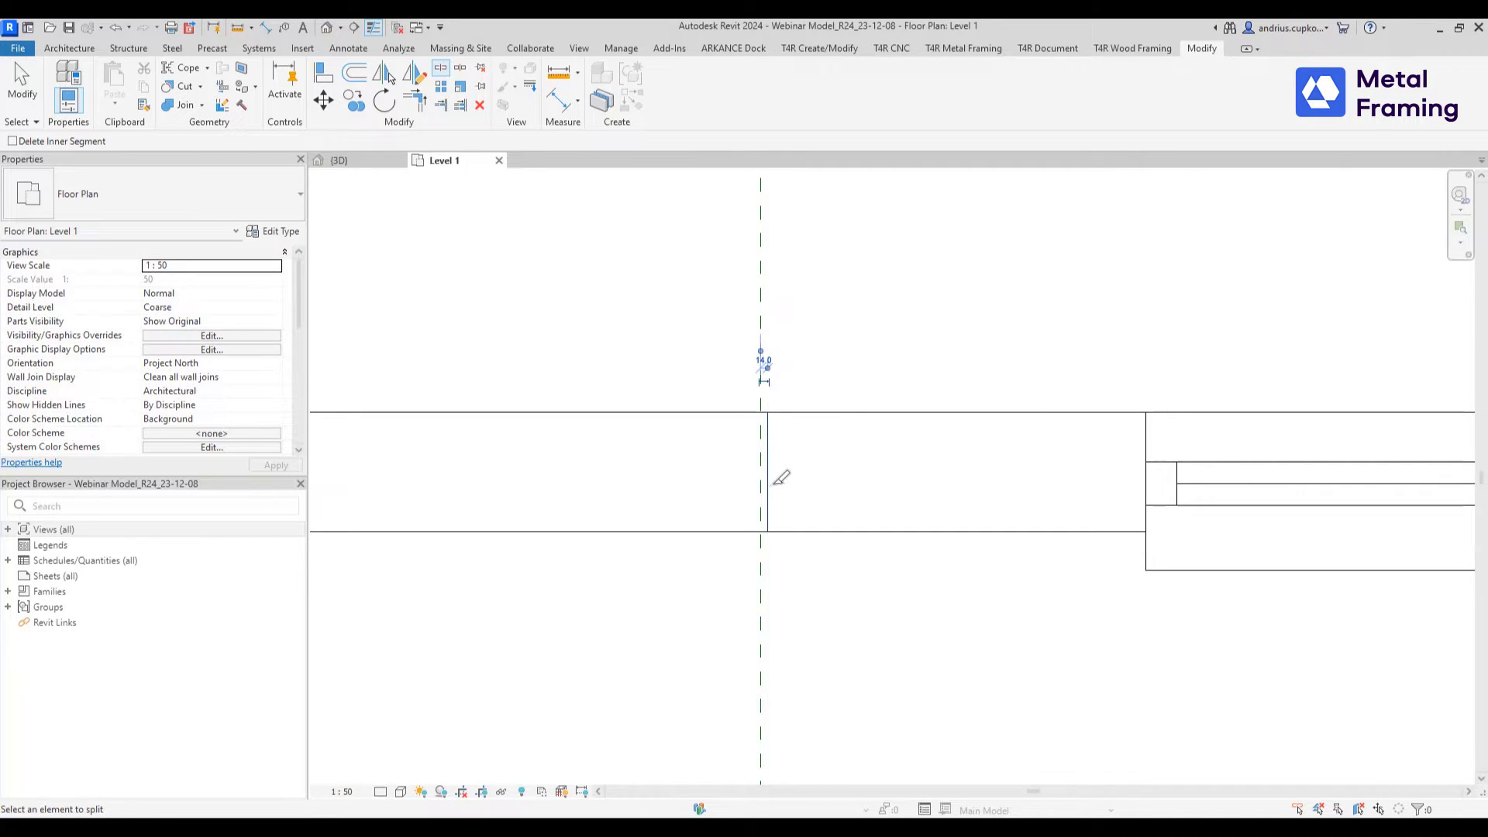
key("Escape")
left_click(765, 441)
key("Escape")
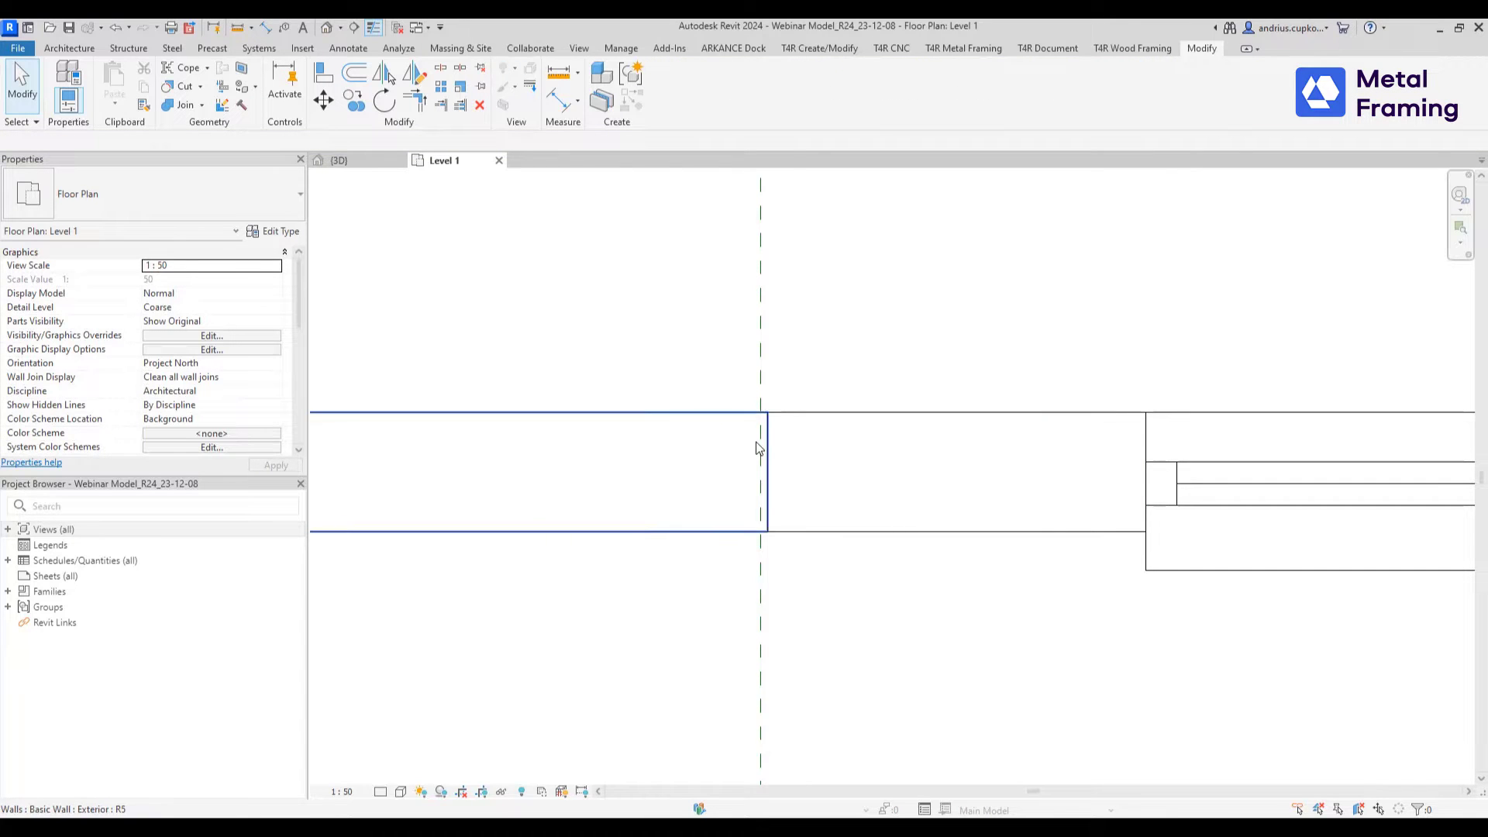
- Try to pull the cut end of the wall segment left of the split back to the second reference plane
left_click(759, 459)
scroll(764, 465, "up", 2)
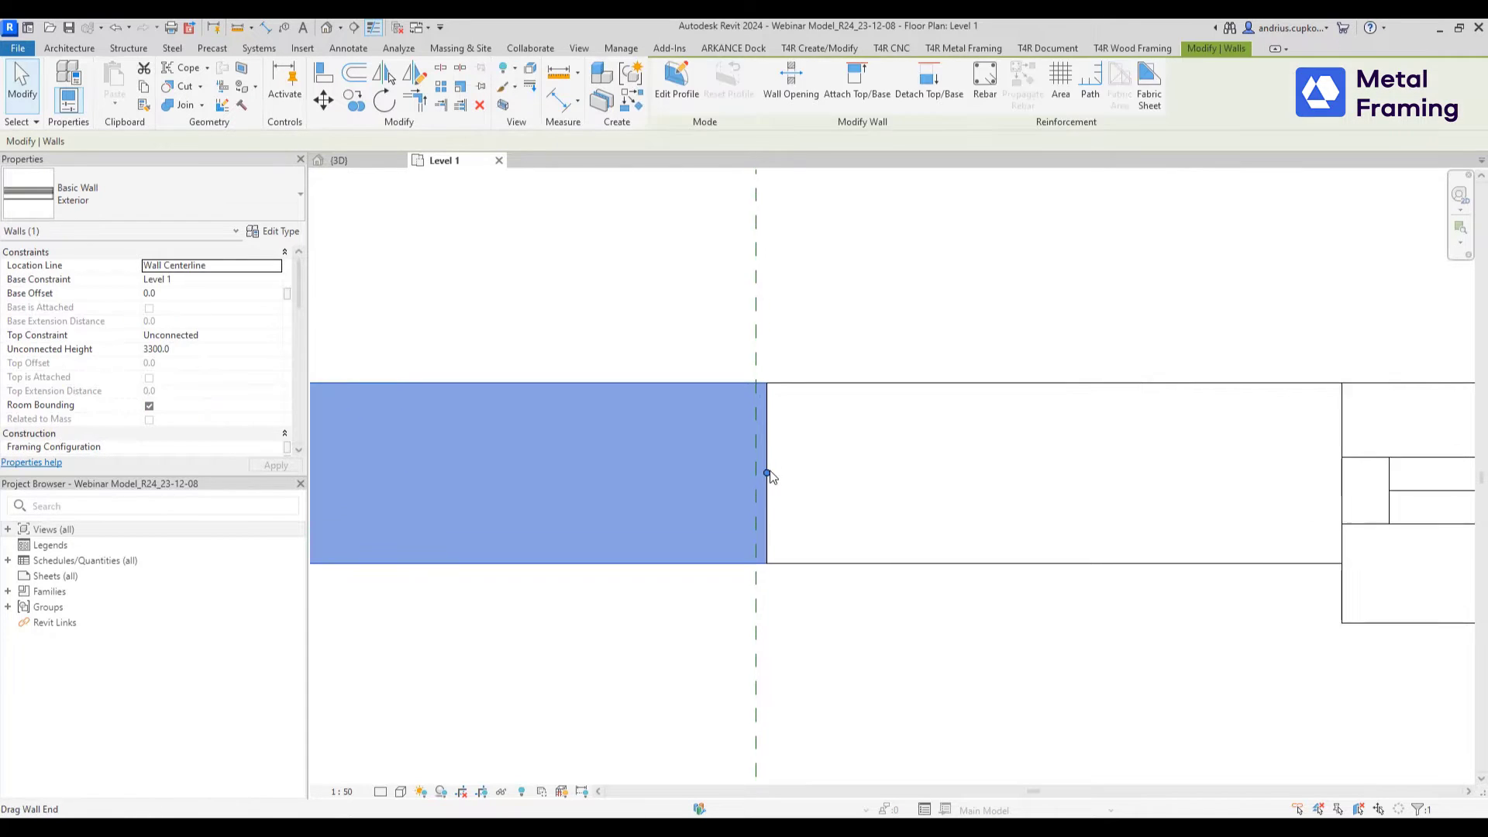
left_click_drag(767, 475, 758, 472)
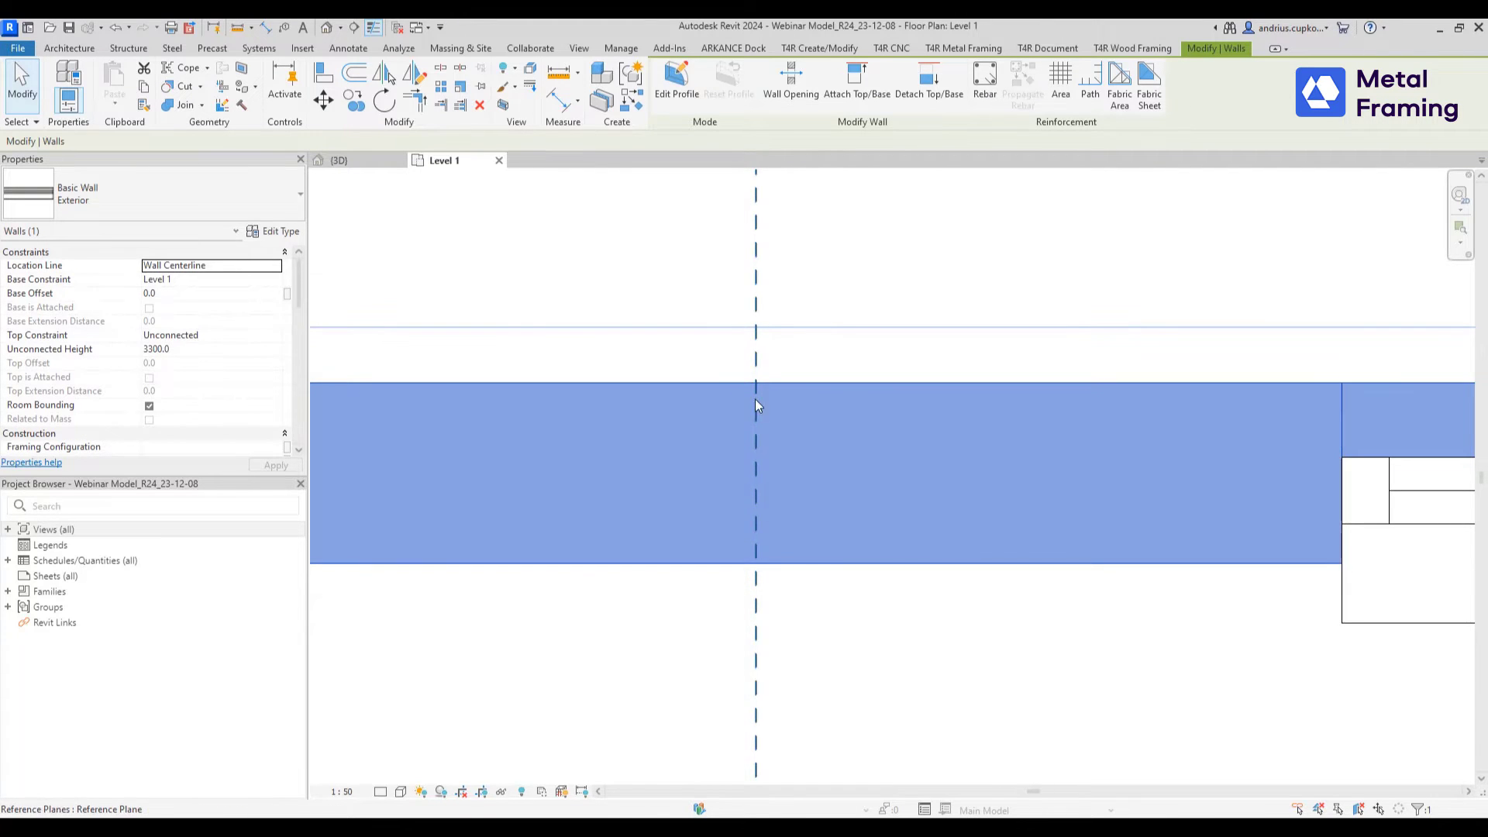
scroll(798, 434, "down", 5)
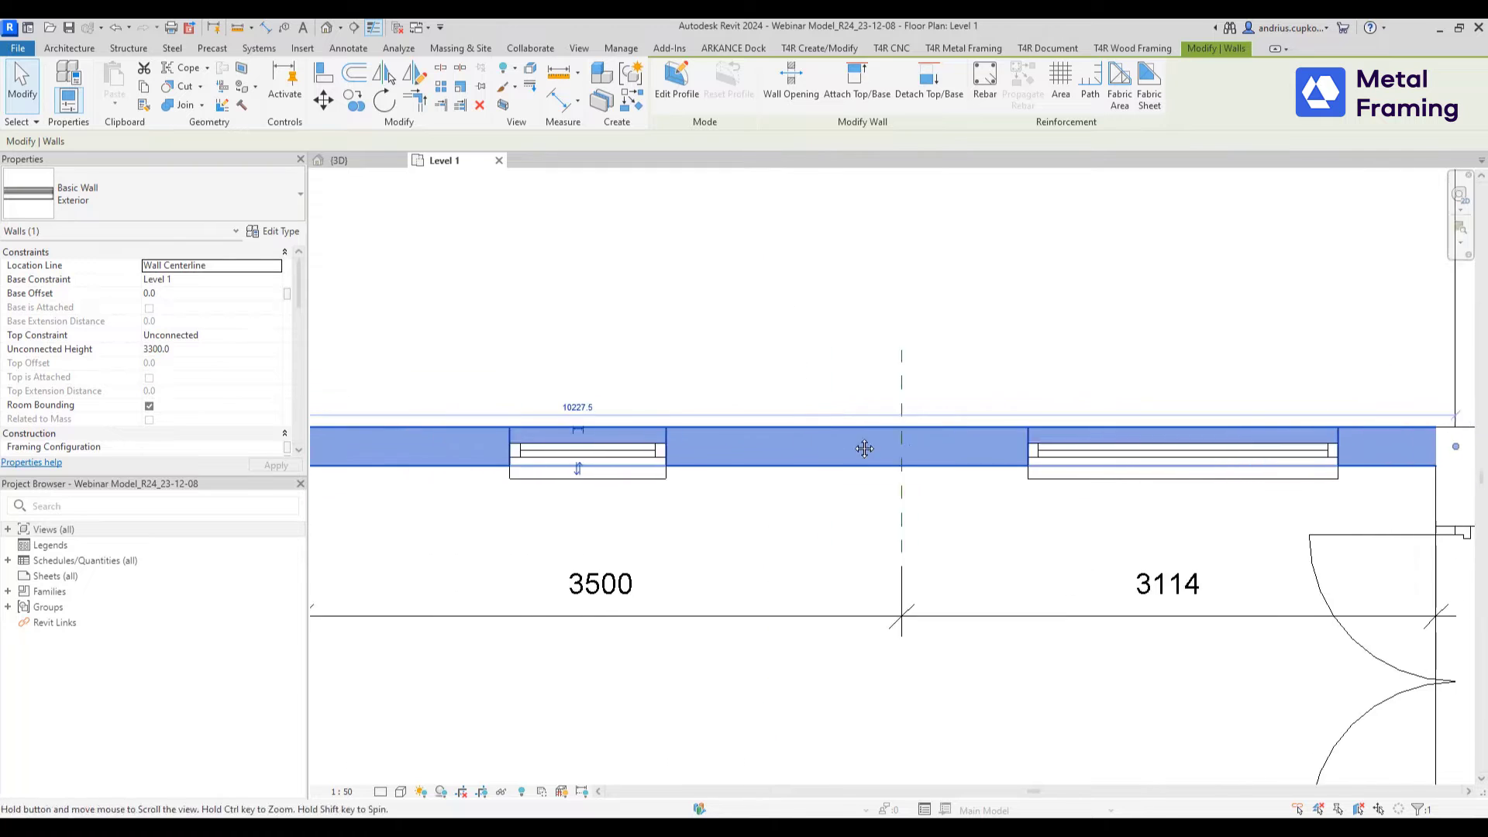
scroll(682, 428, "up", 5)
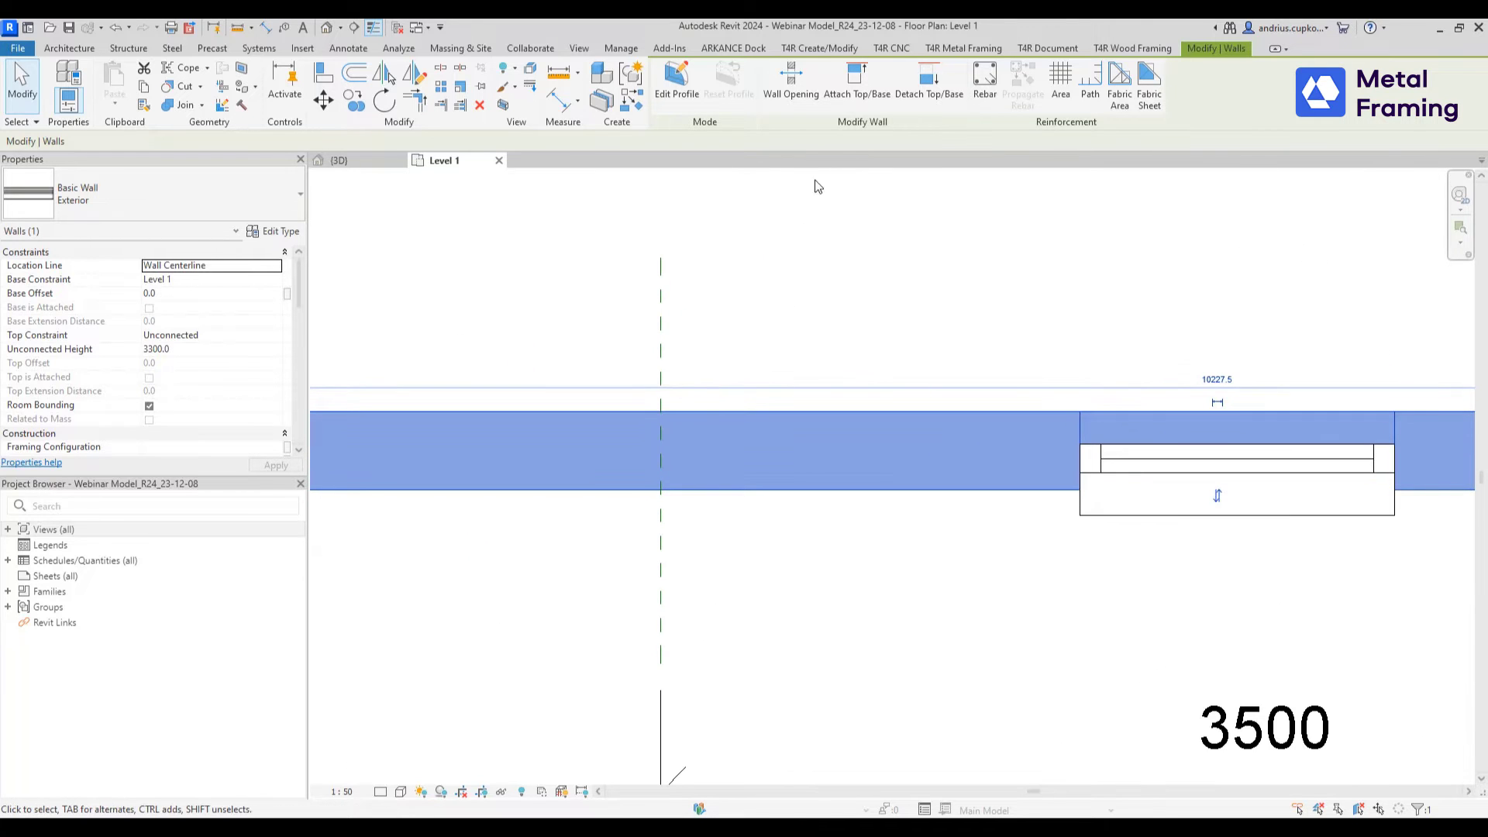
key("Escape")
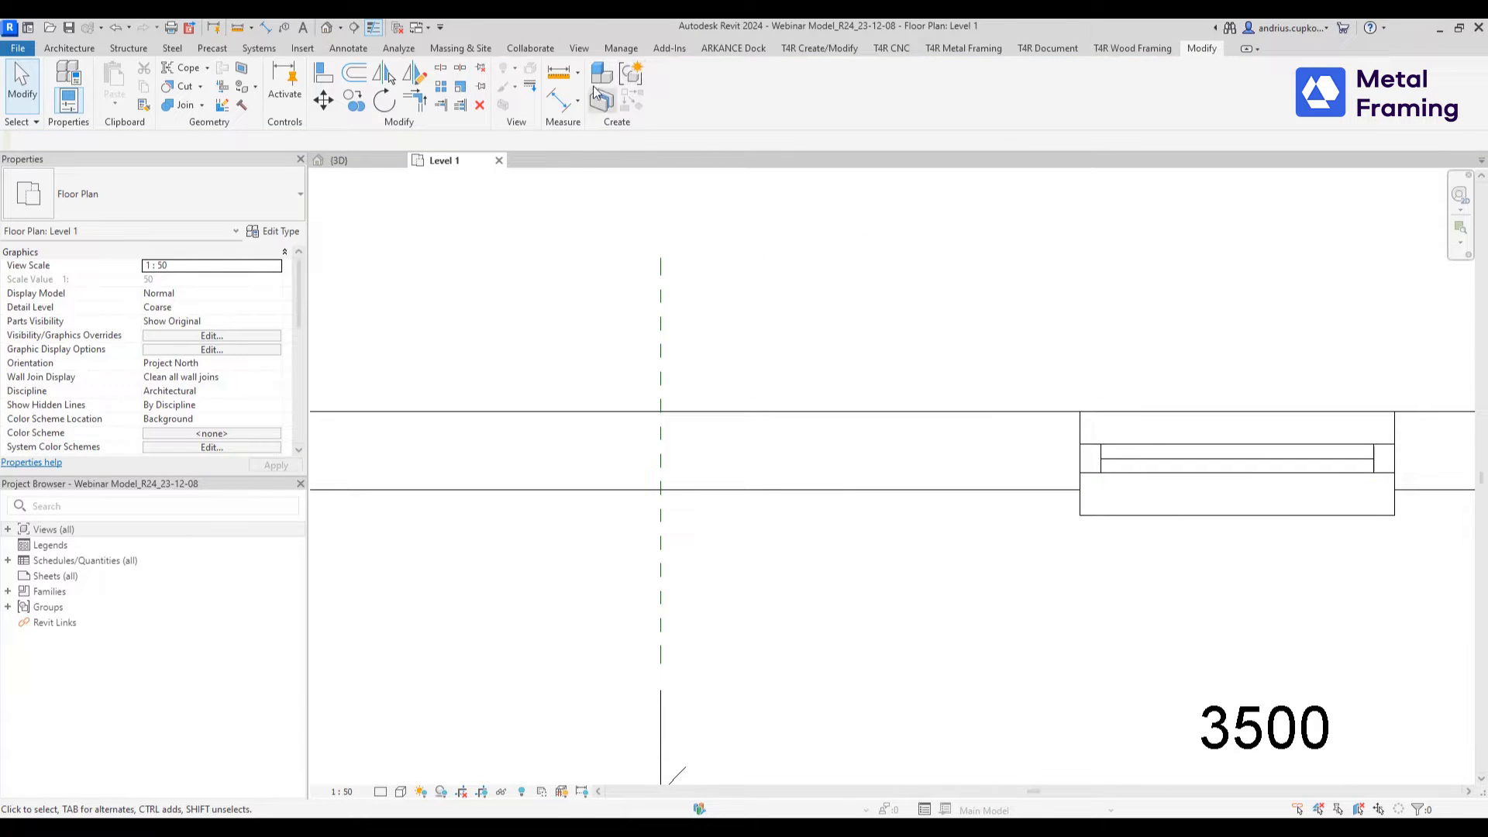
- Split the long exterior wall at the first reference plane and disallow the join at the left segment's cut end
left_click(440, 67)
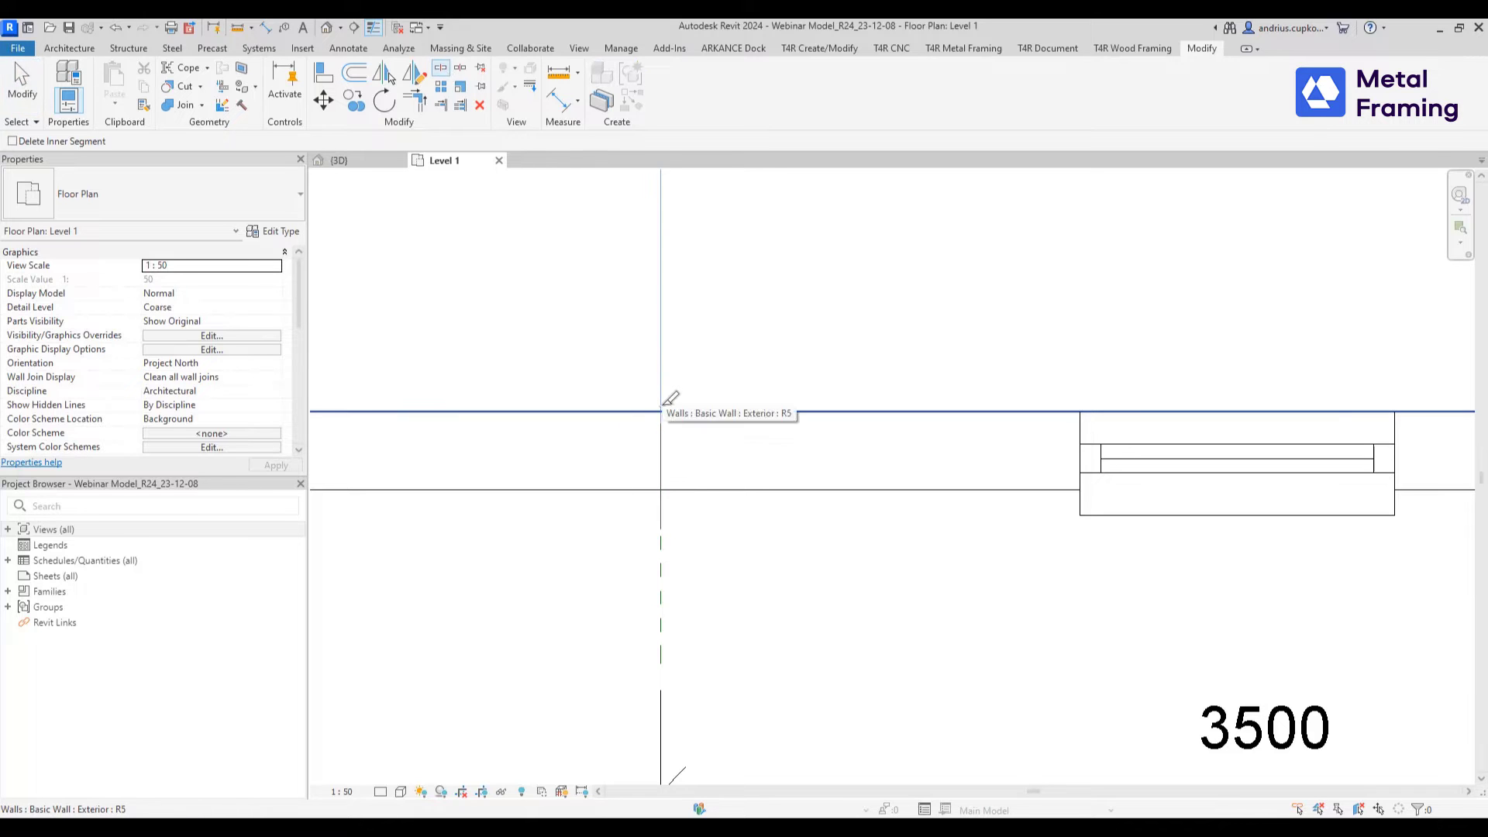
left_click(661, 411)
key("Escape")
left_click(658, 456)
right_click(660, 459)
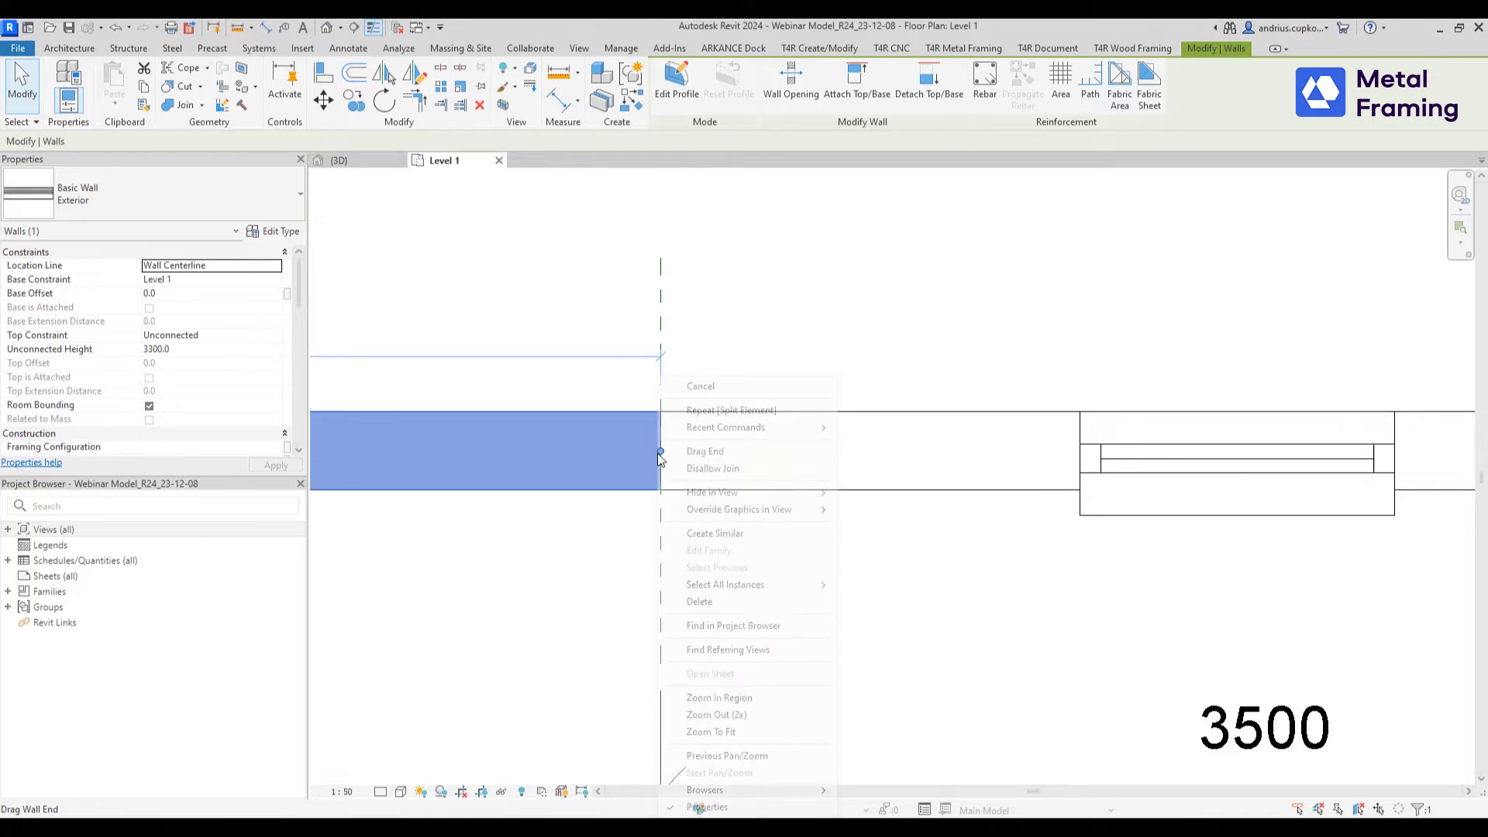
left_click(821, 469)
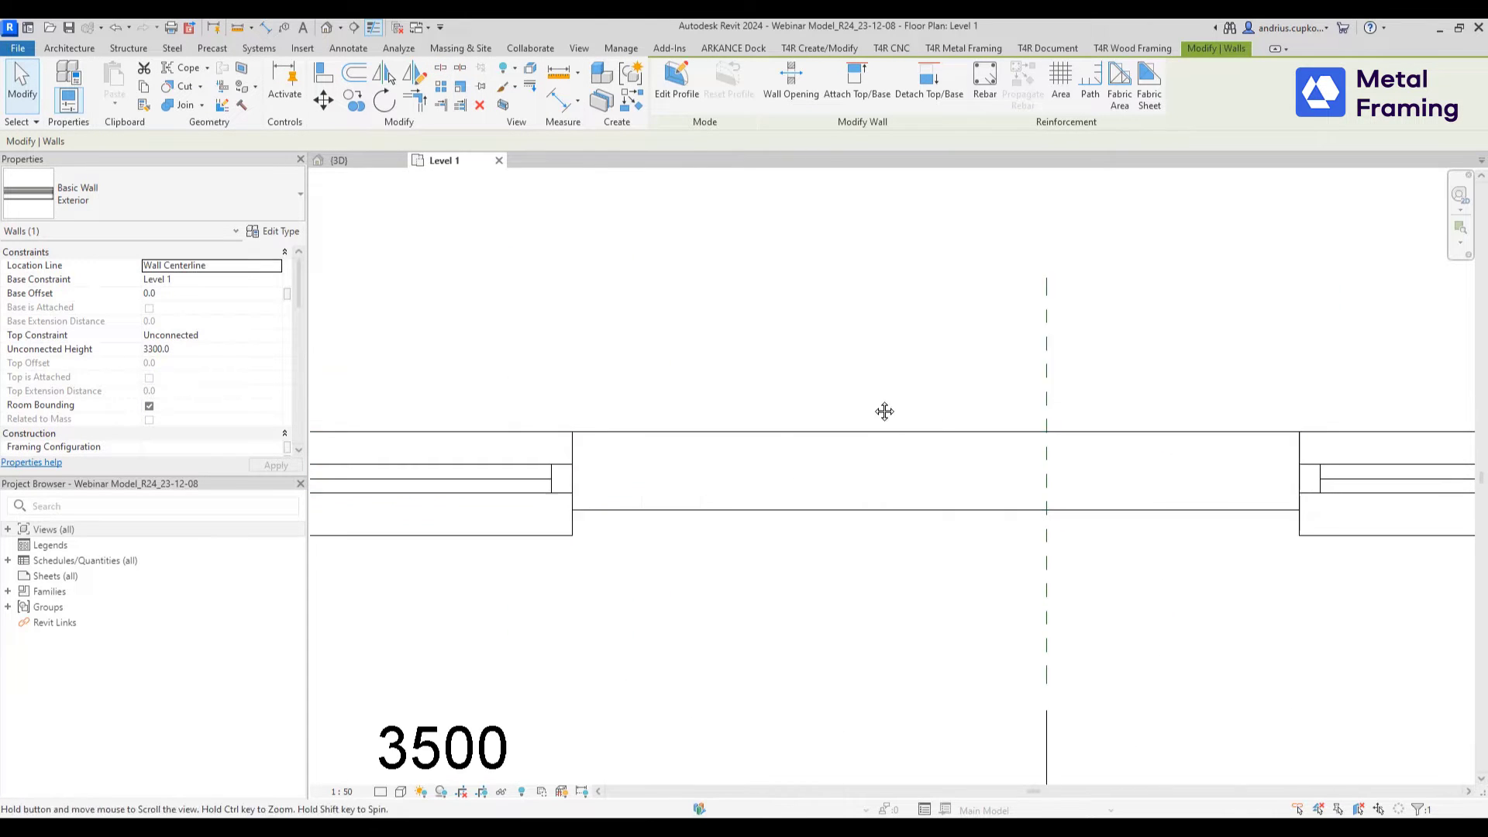
- Split the remaining exterior wall beside the second reference plane and select the segment to the right of the cut
middle_click_drag(977, 412, 705, 382)
key("s")
key("l")
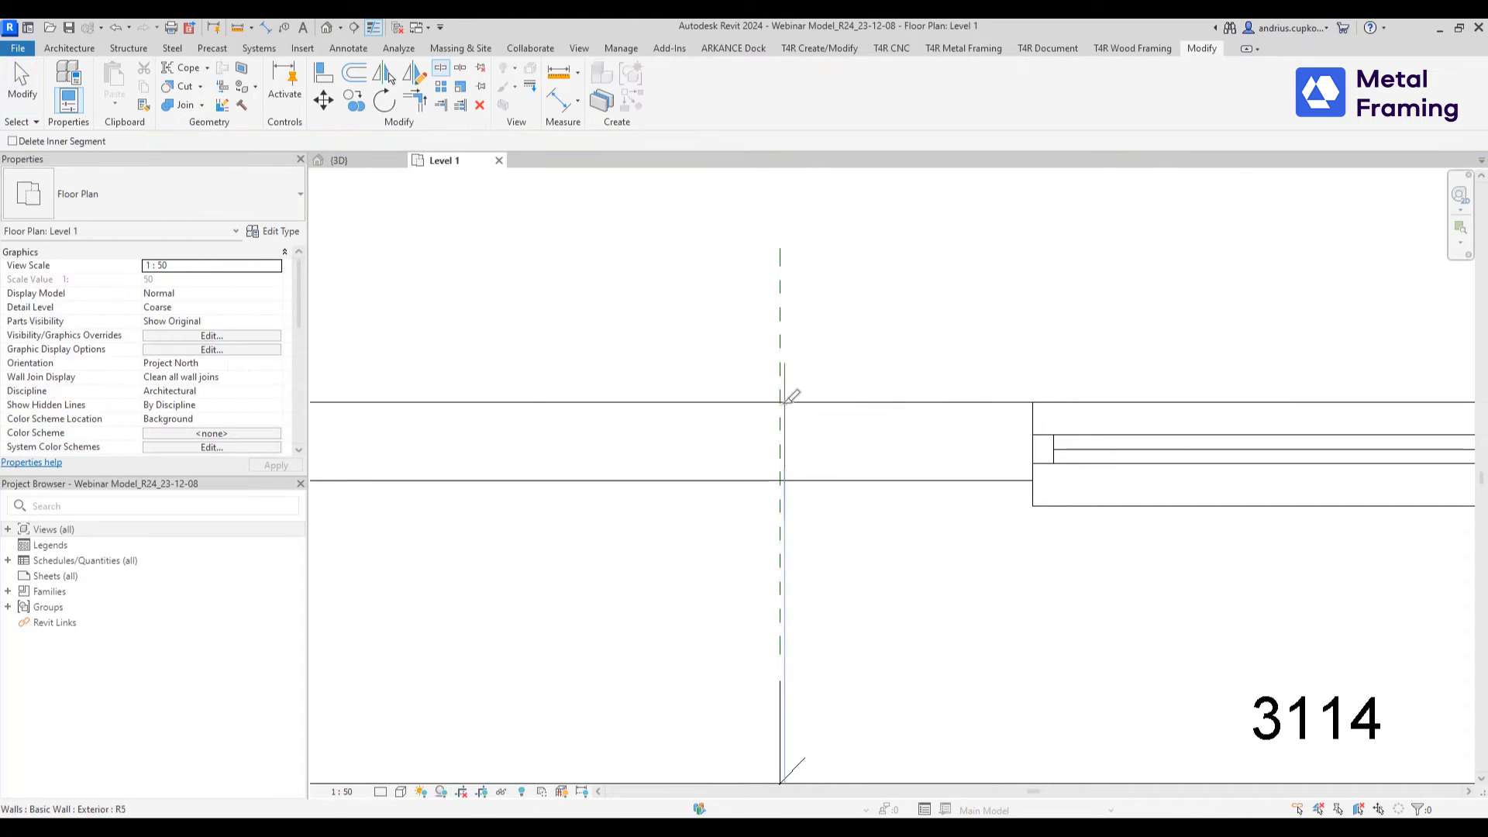
left_click(779, 404)
scroll(783, 405, "up", 2)
key("Escape")
scroll(792, 412, "up", 1)
left_click(792, 412)
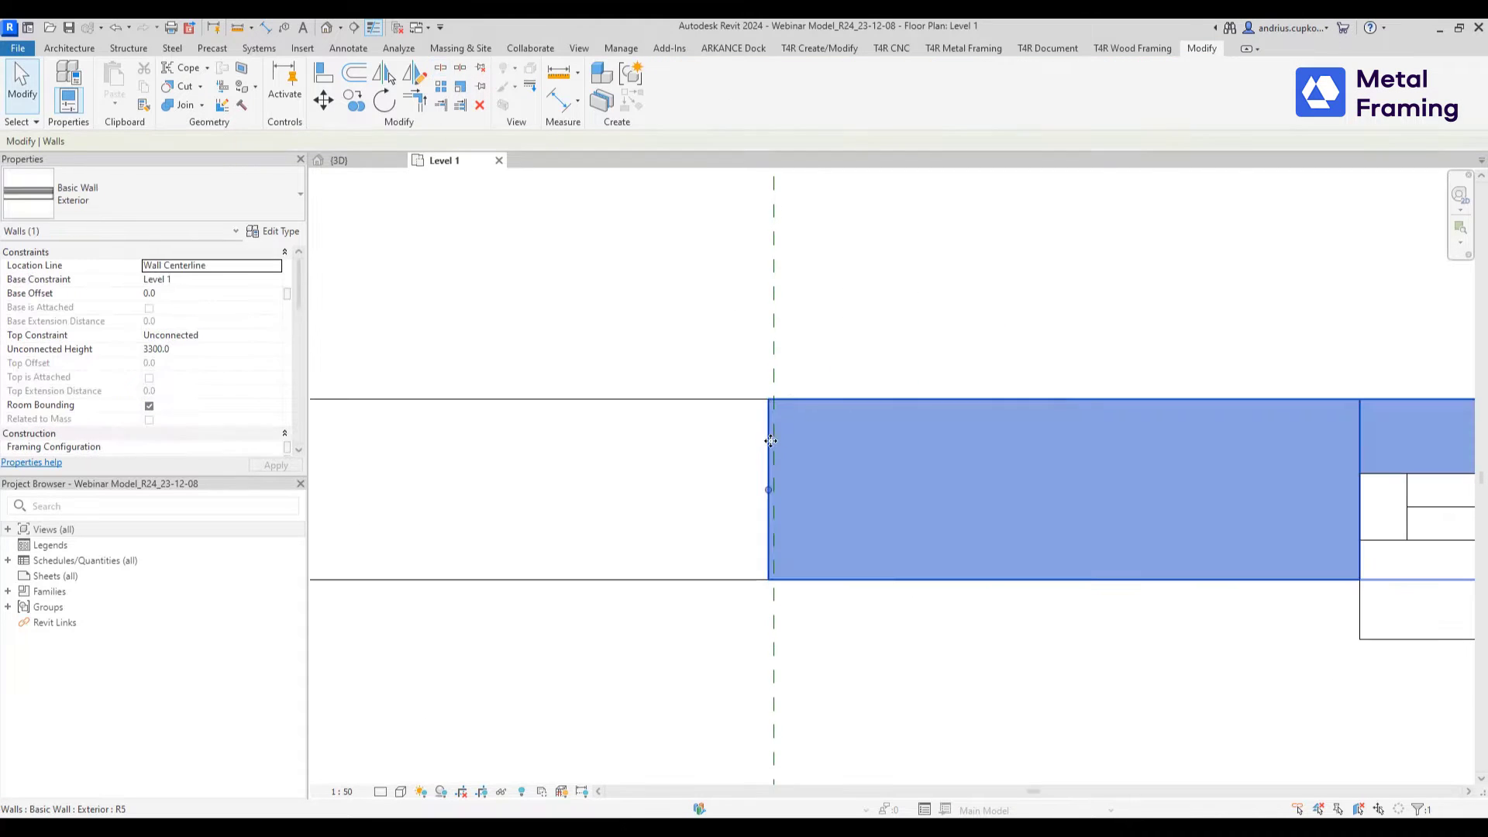
right_click(766, 498)
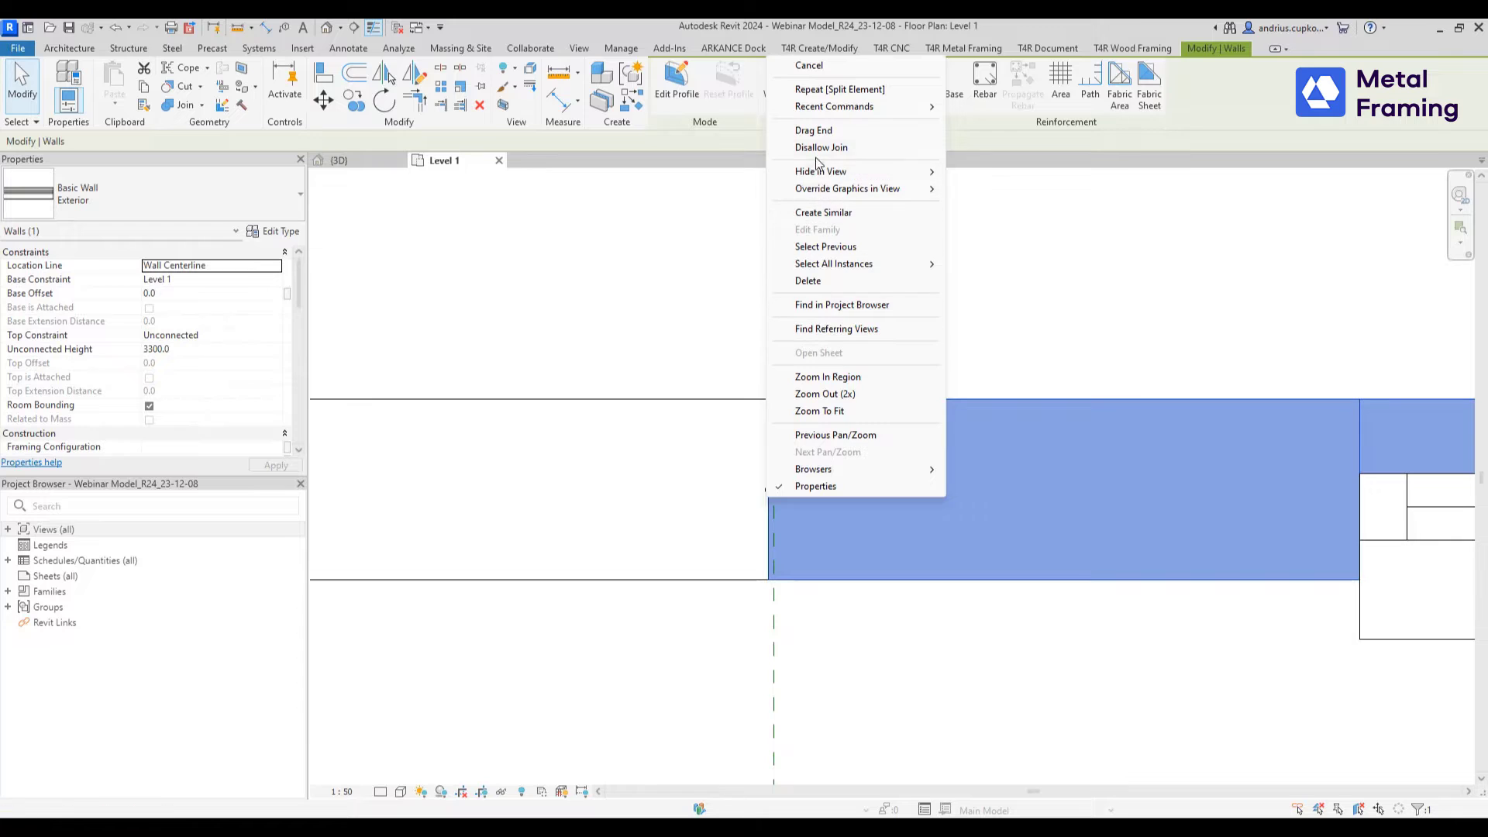
key("Escape")
- Align the cut between the middle and right wall segments to the second reference plane
key("a")
key("l")
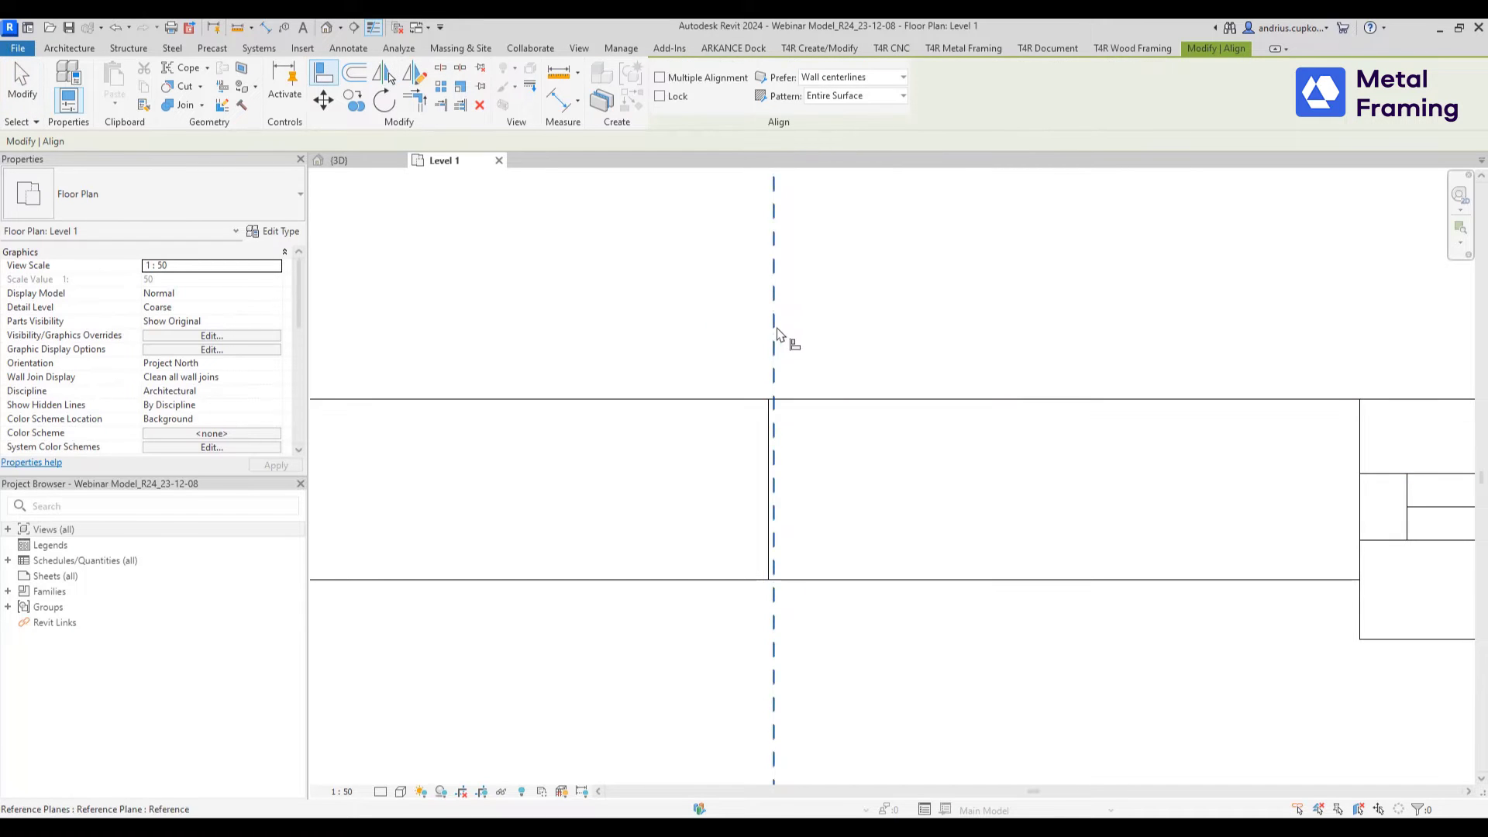
left_click(773, 331)
left_click(770, 430)
key("Escape")
key("Escape")
- Check the split by selecting the middle and left wall segments individually, and clear the selection
scroll(868, 445, "down", 3)
middle_click_drag(881, 455, 975, 479)
scroll(975, 479, "down", 2)
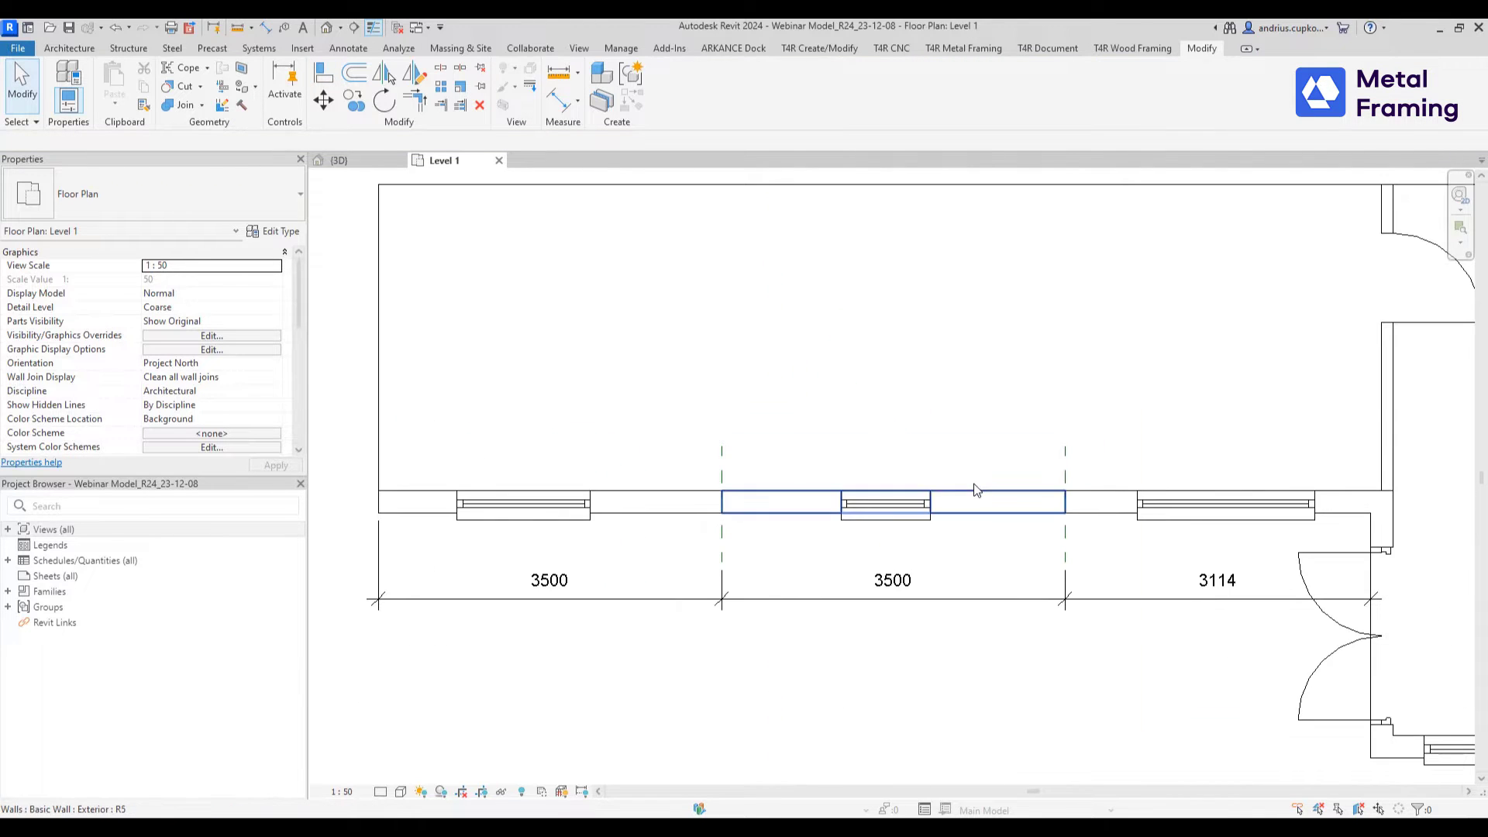
left_click(974, 490)
left_click(668, 500)
left_click(686, 451)
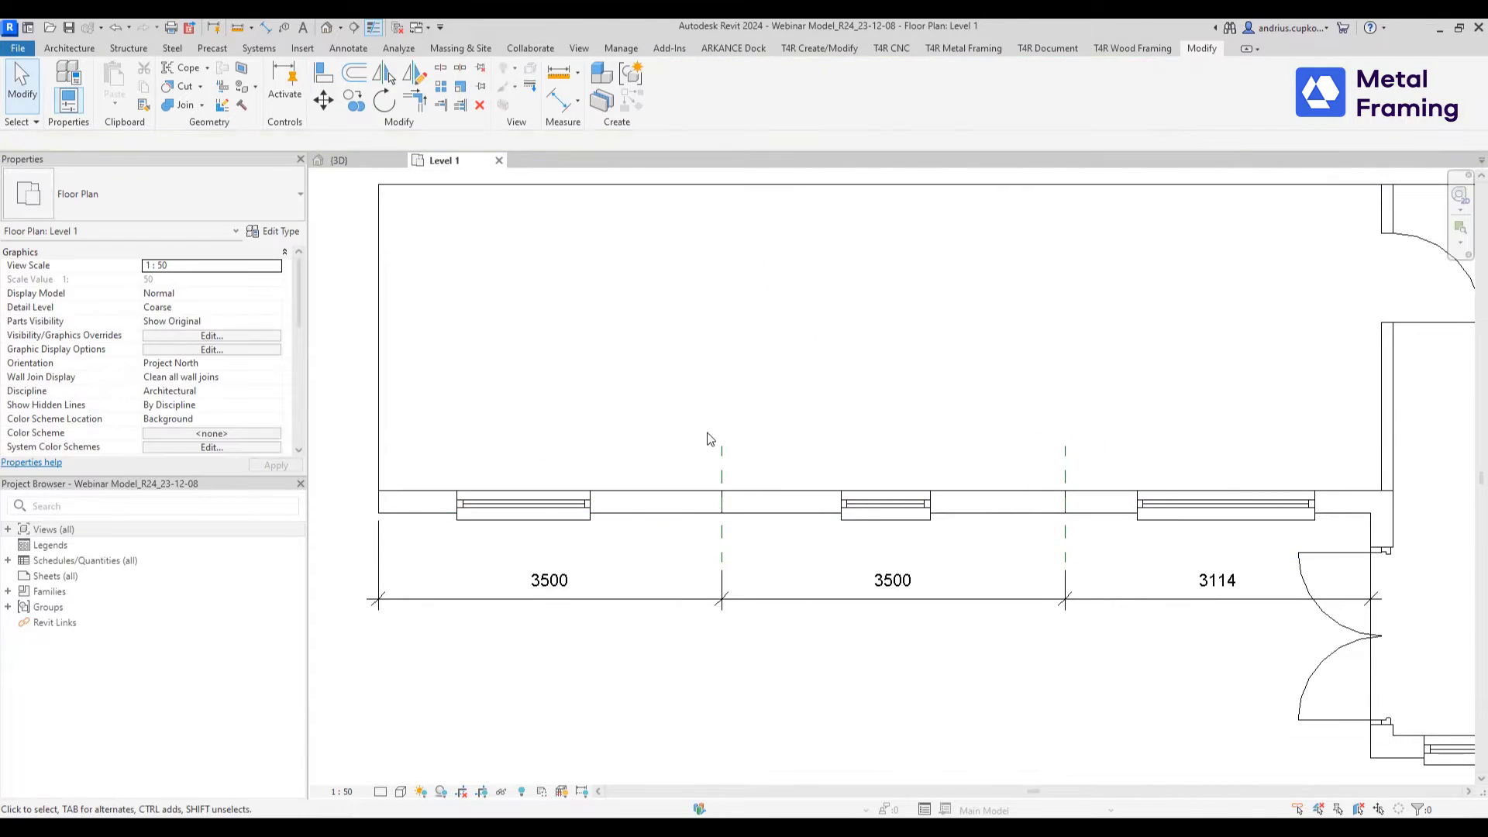
- Inspect the long exterior wall by selecting it as one undivided piece, and clear the selection
middle_click_drag(706, 432, 690, 440)
scroll(689, 439, "down", 1)
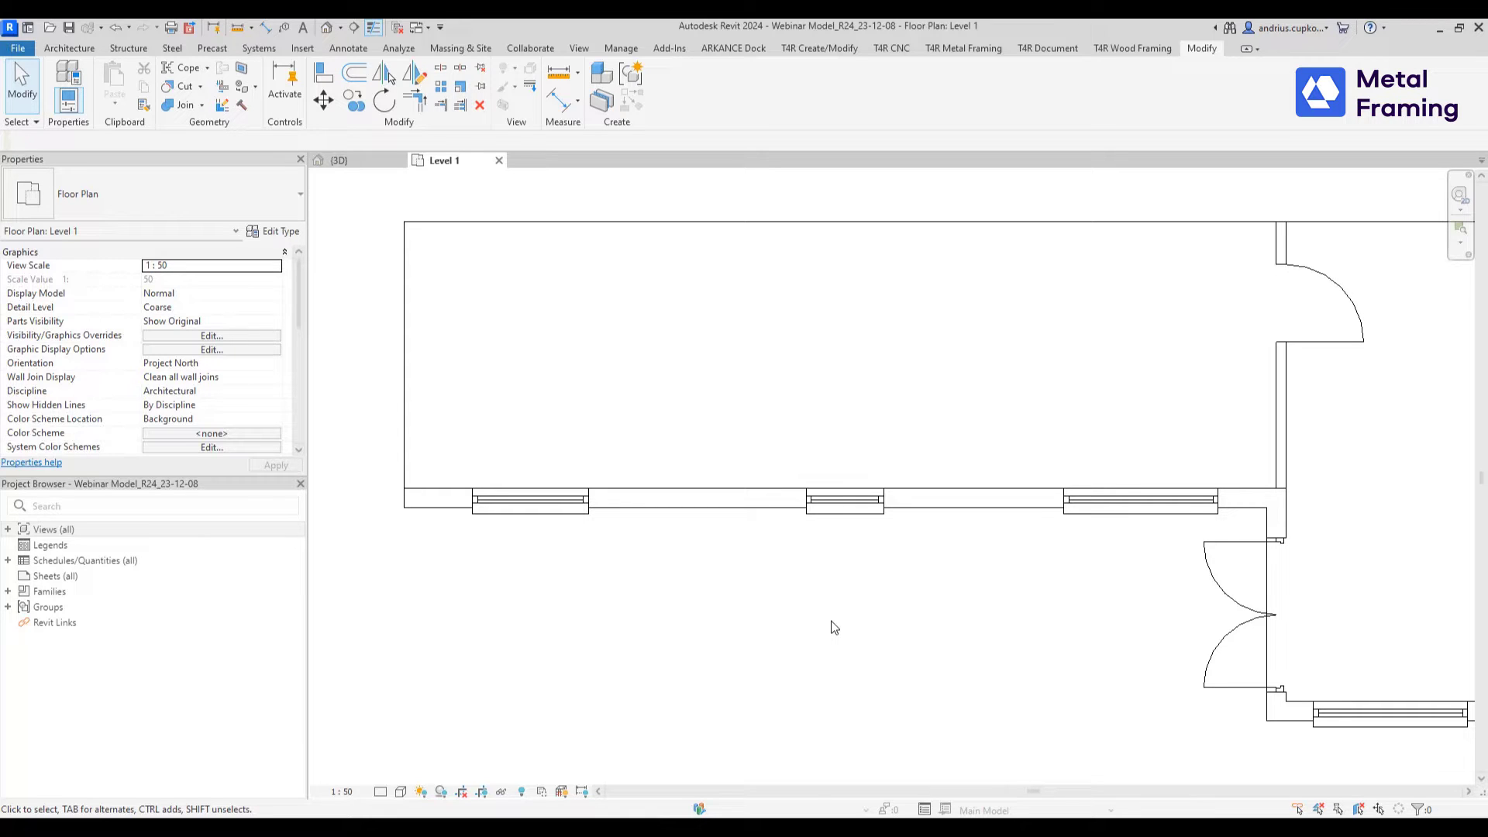
left_click(783, 500)
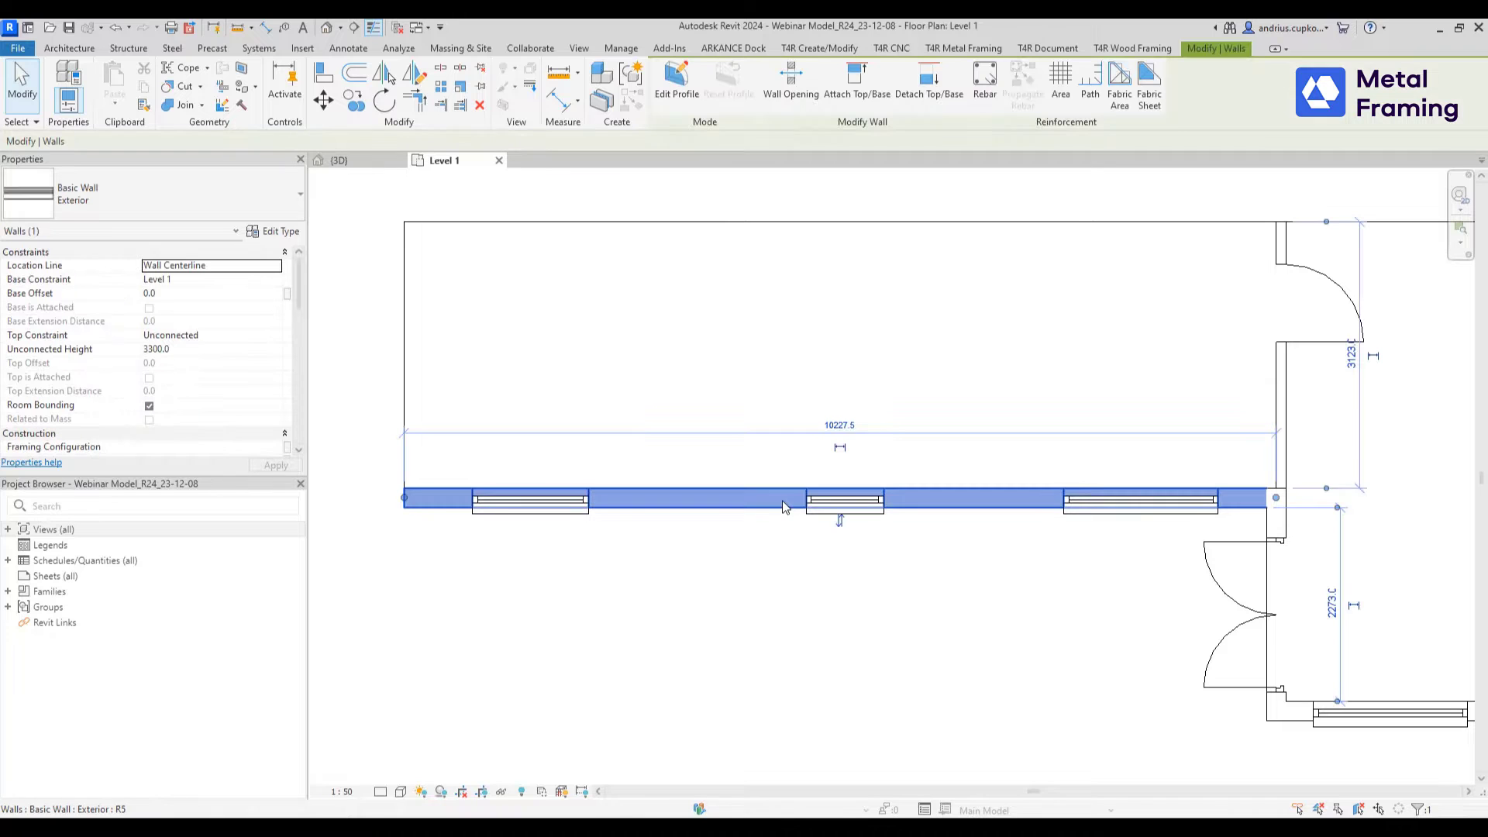
key("Escape")
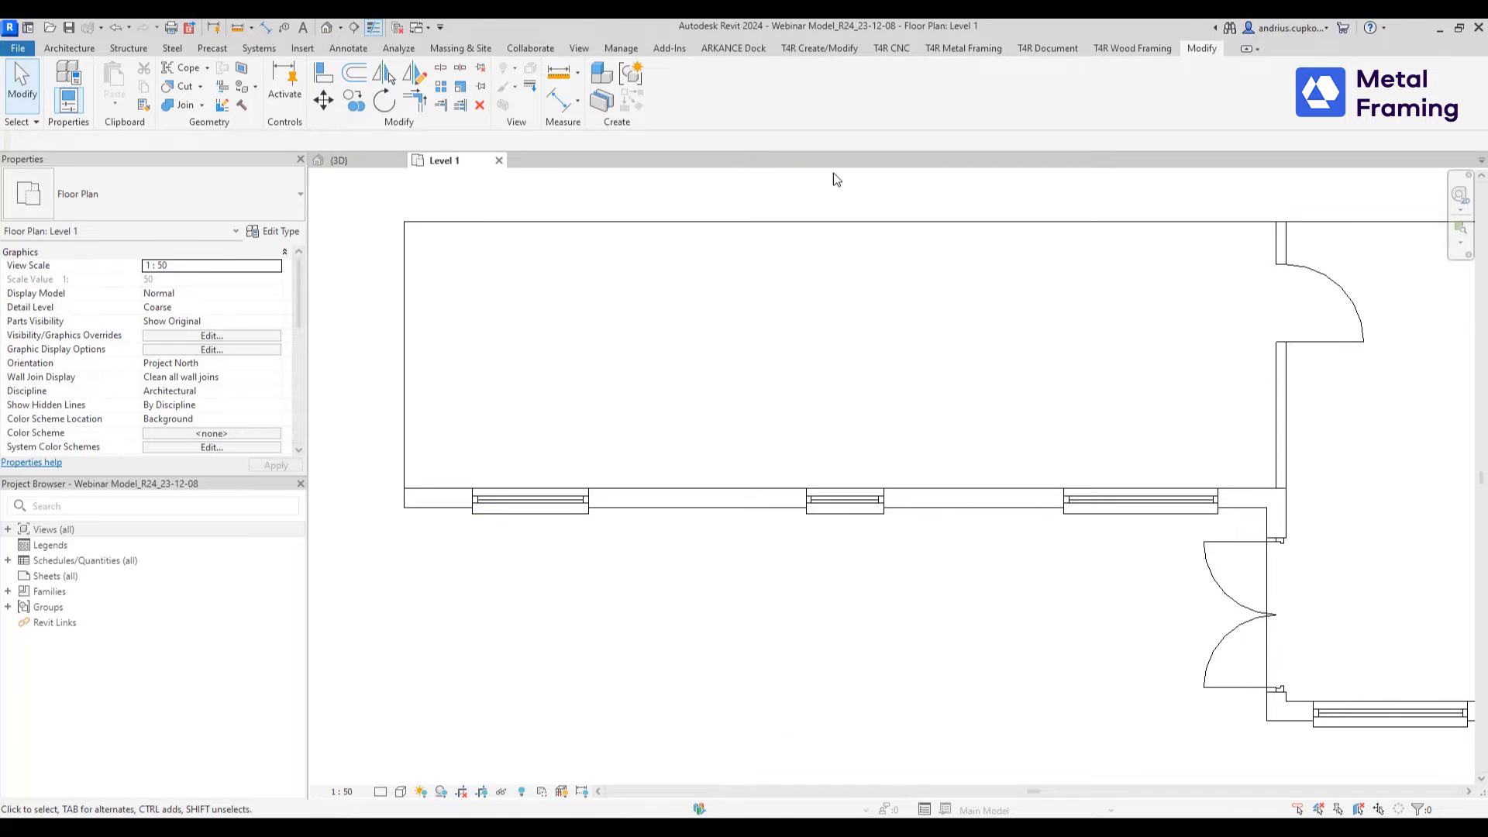
- Float the Smart Walls tools over the drawing area beside the plan
left_click(838, 49)
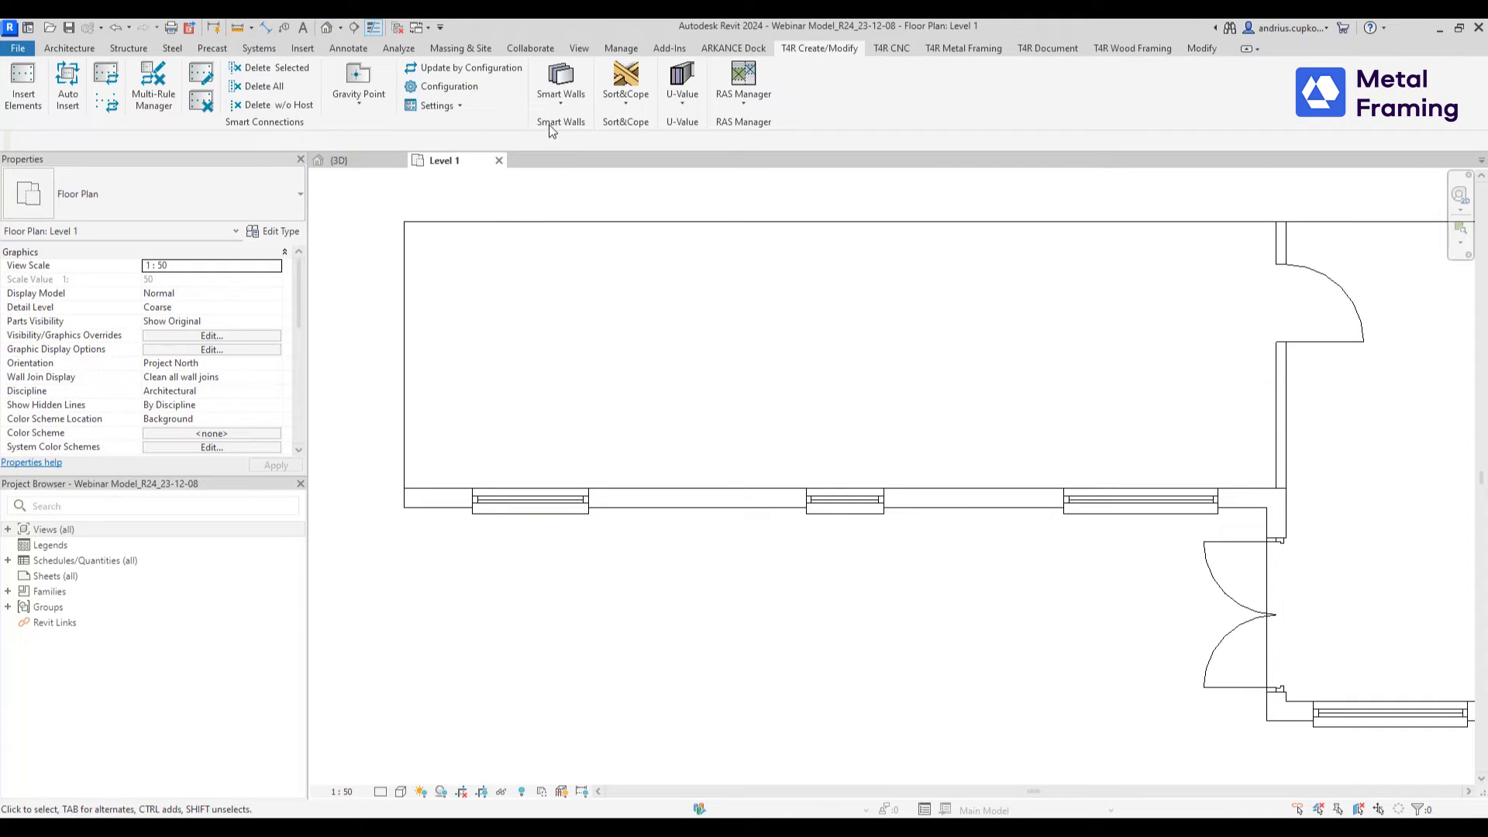
mouse_move(551, 130)
left_mouse_down()
mouse_move(508, 183)
mouse_move(357, 257)
left_mouse_up()
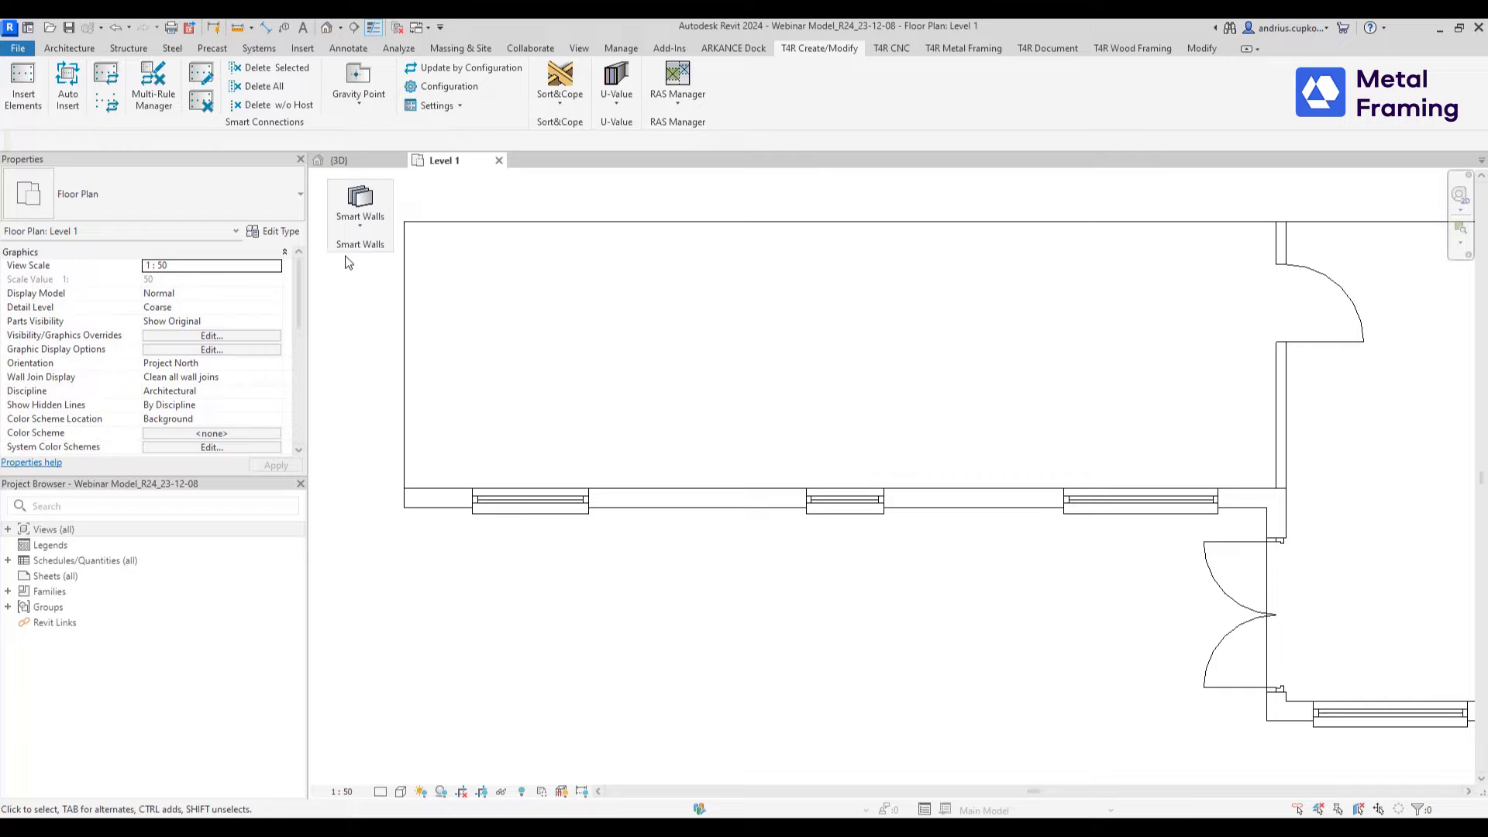
- Open the Split Wall tools and save the split settings with a 3500 mm panel width and 3500 mm maximum panel width
left_click(349, 230)
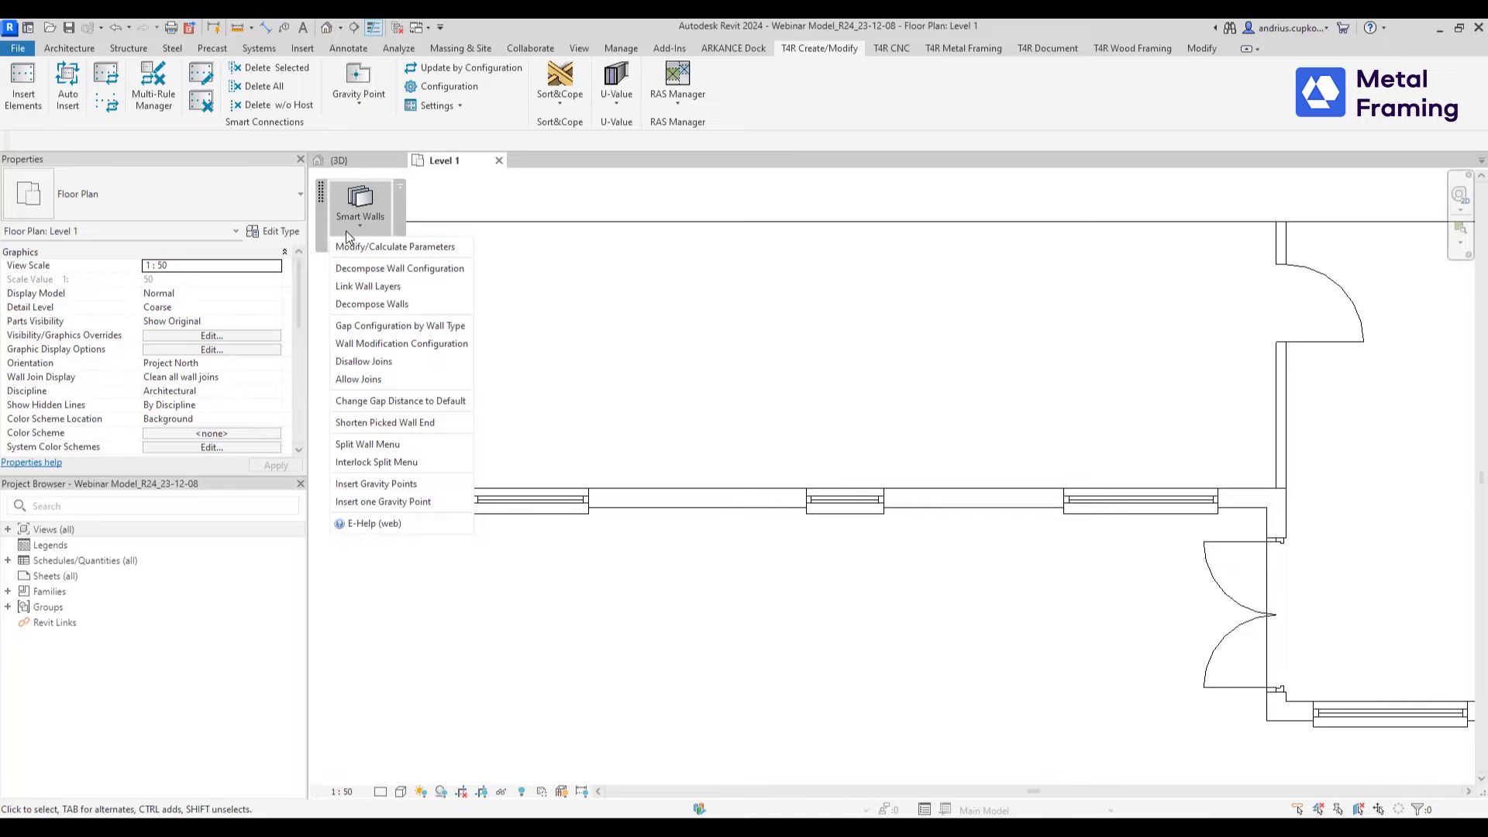
left_click(365, 445)
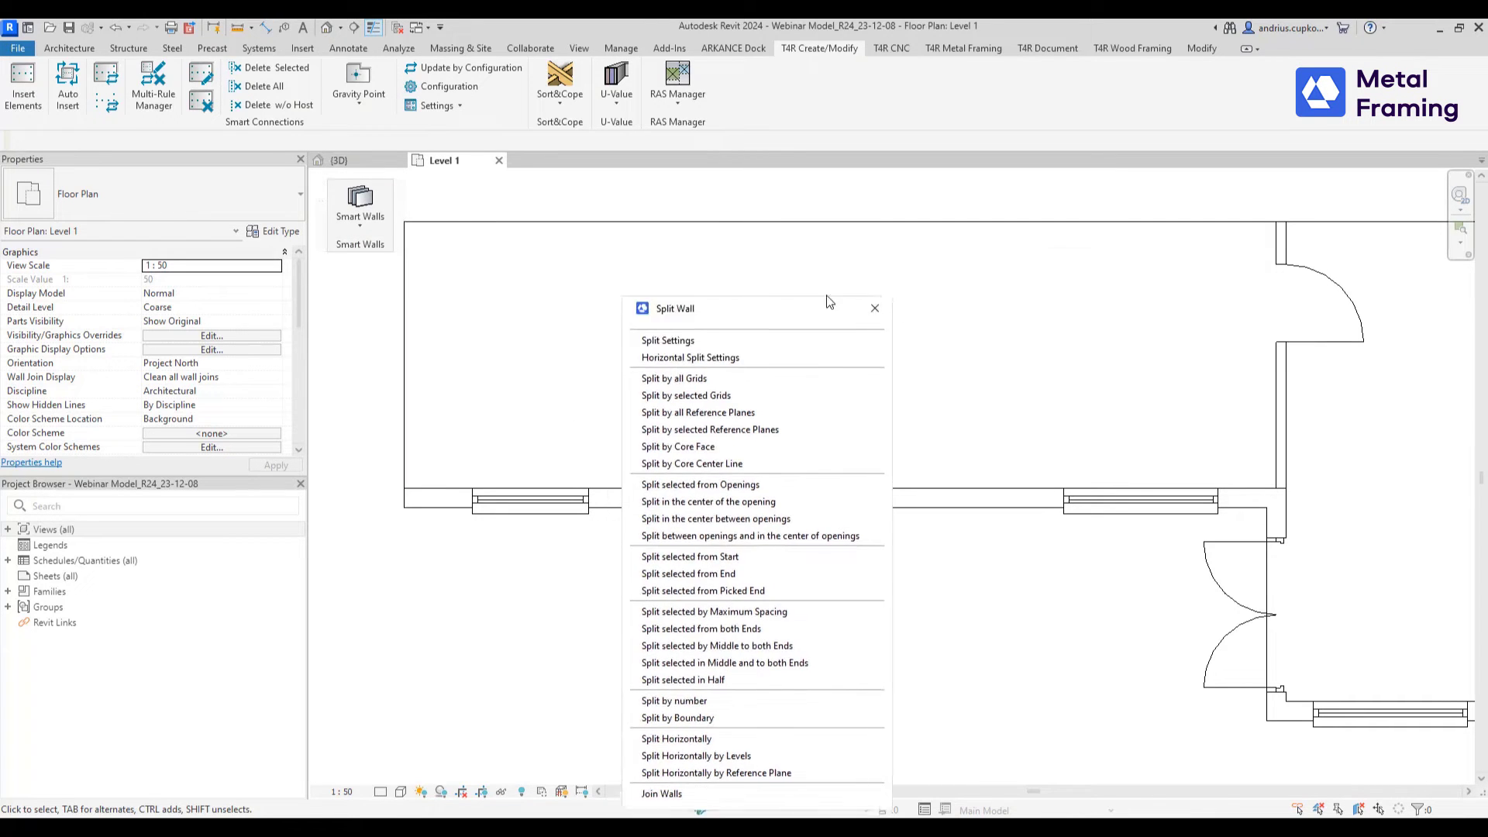
left_click_drag(828, 301, 1319, 222)
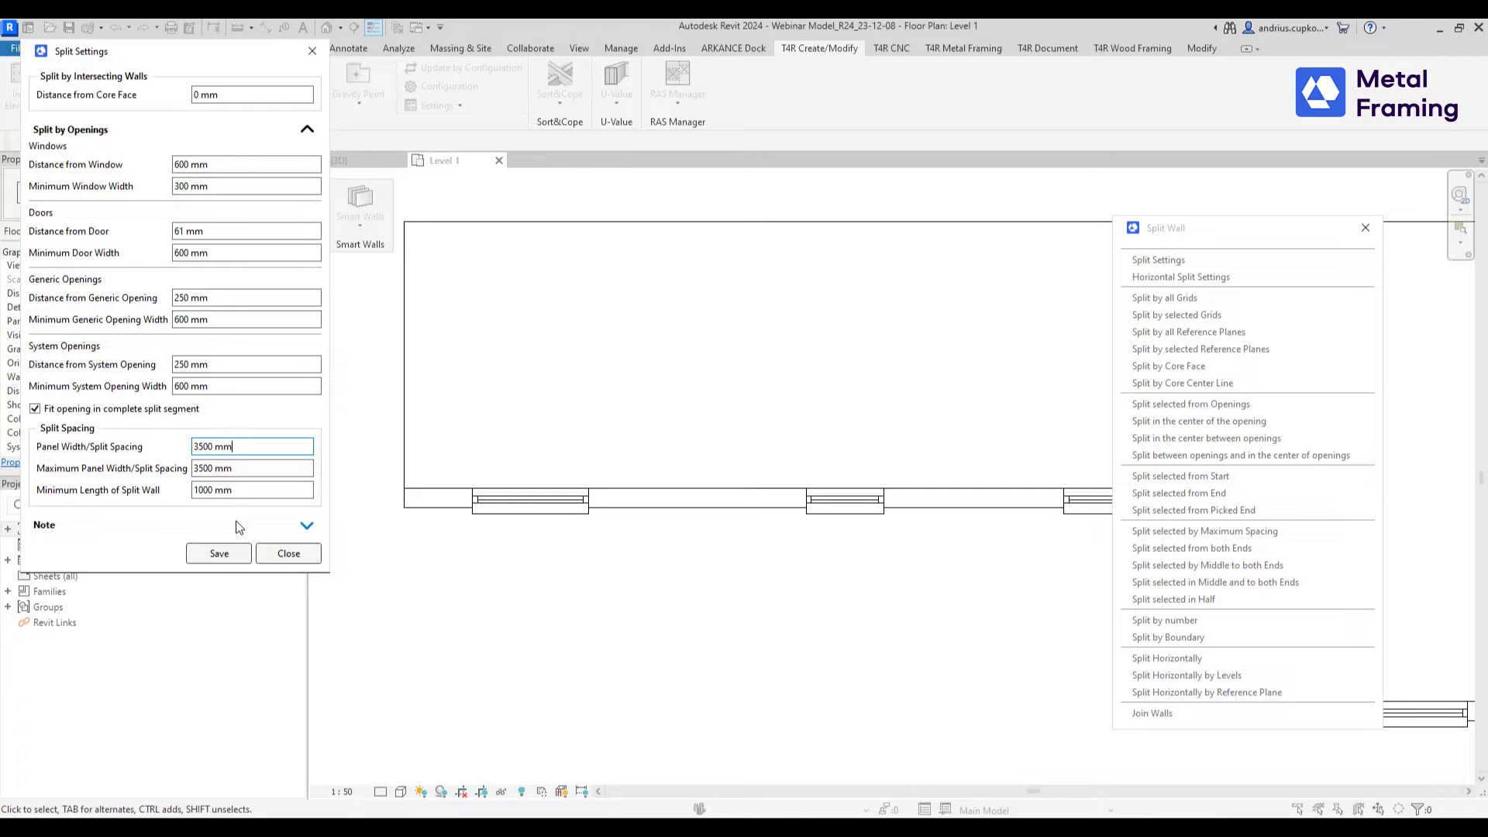
left_click(219, 555)
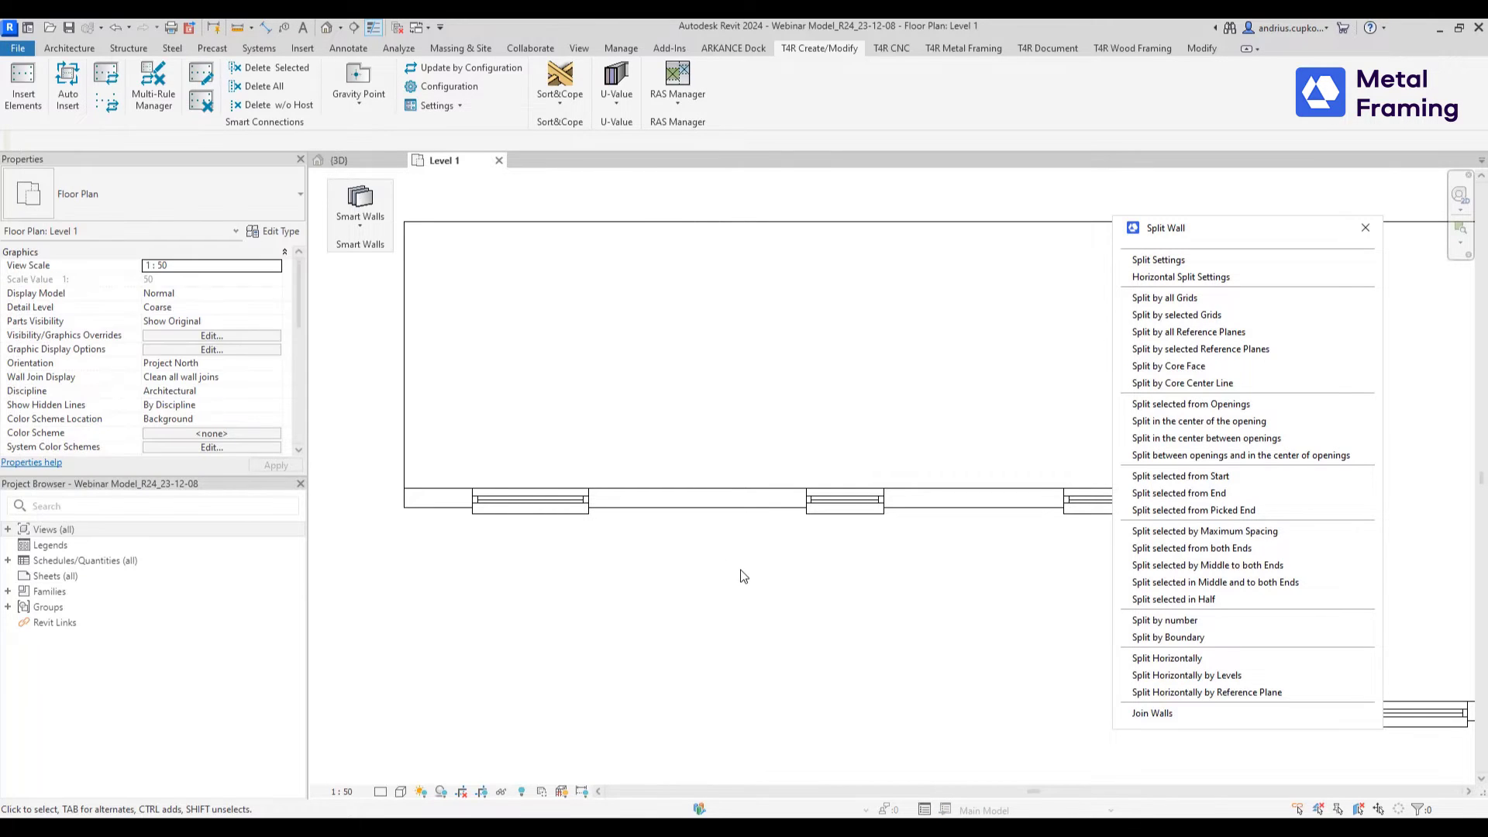
- Split the long exterior wall from its start using the saved panel width
middle_click_drag(1030, 601, 974, 597)
left_click_drag(1184, 220, 91, 153)
left_click(629, 503)
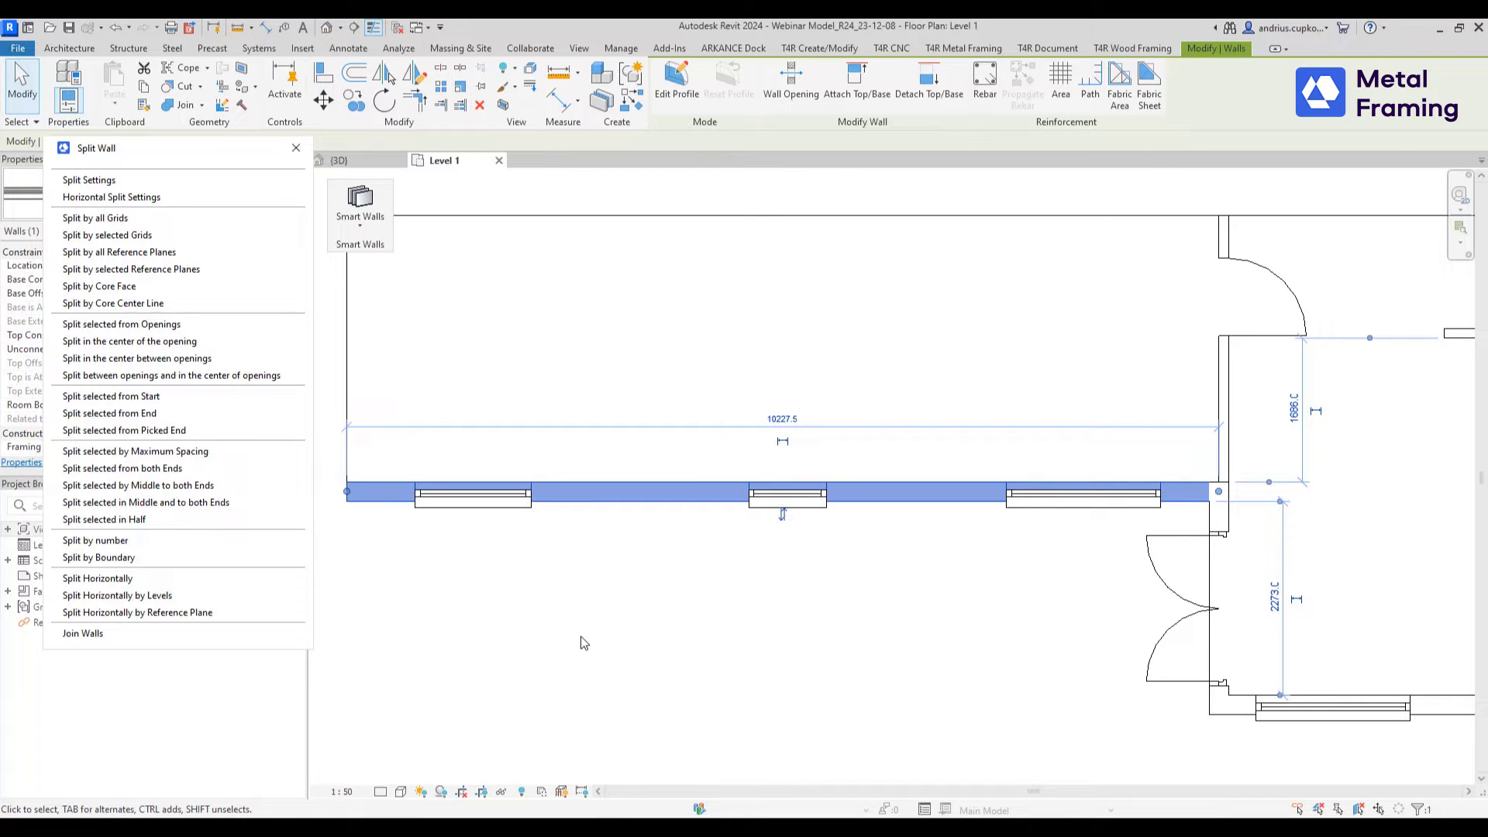
left_click(150, 399)
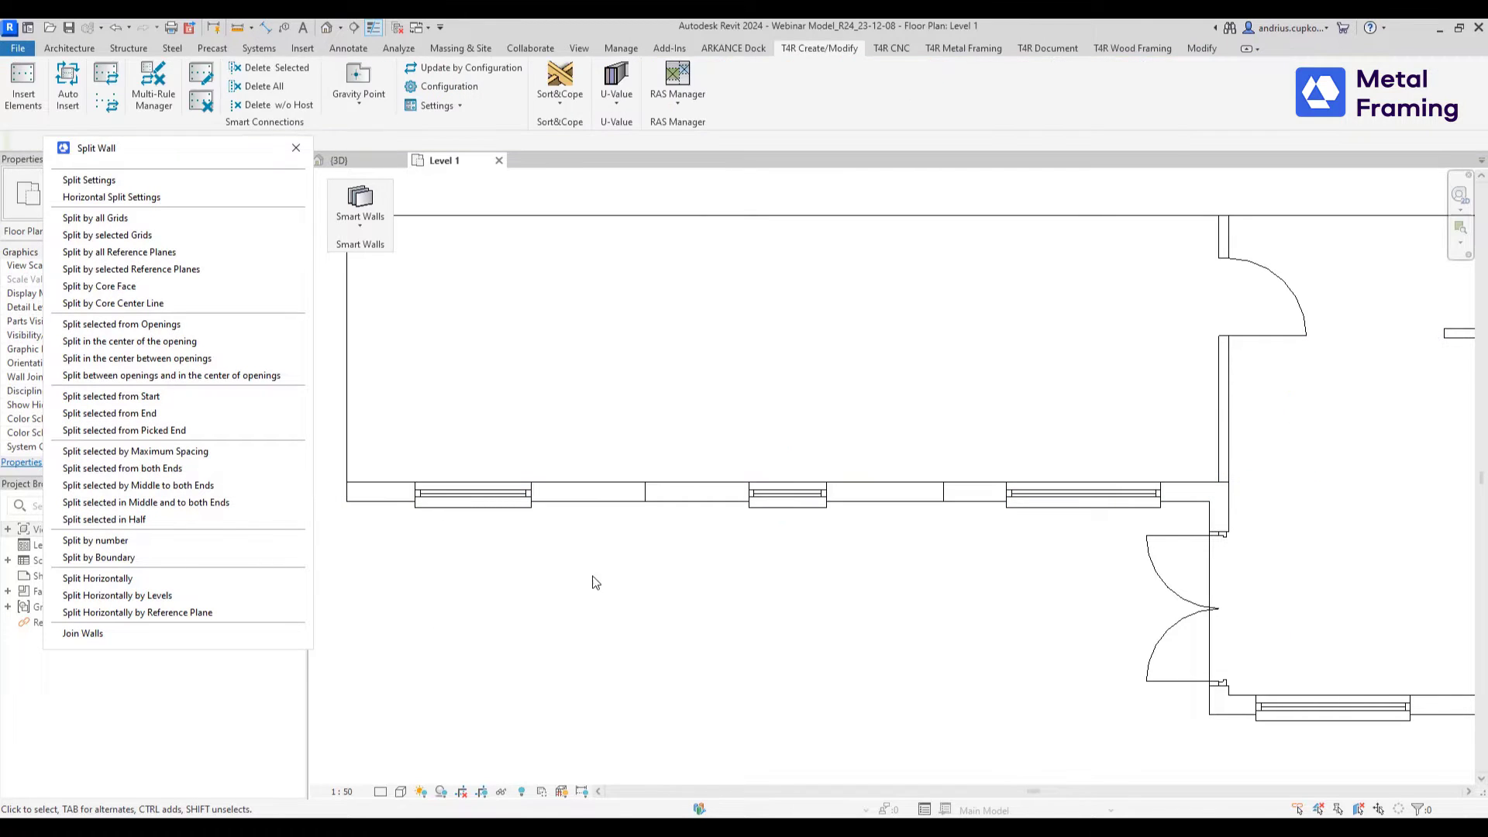
- Check the lengths of the left, middle and right wall segments one by one, and clear the selection
left_click(580, 500)
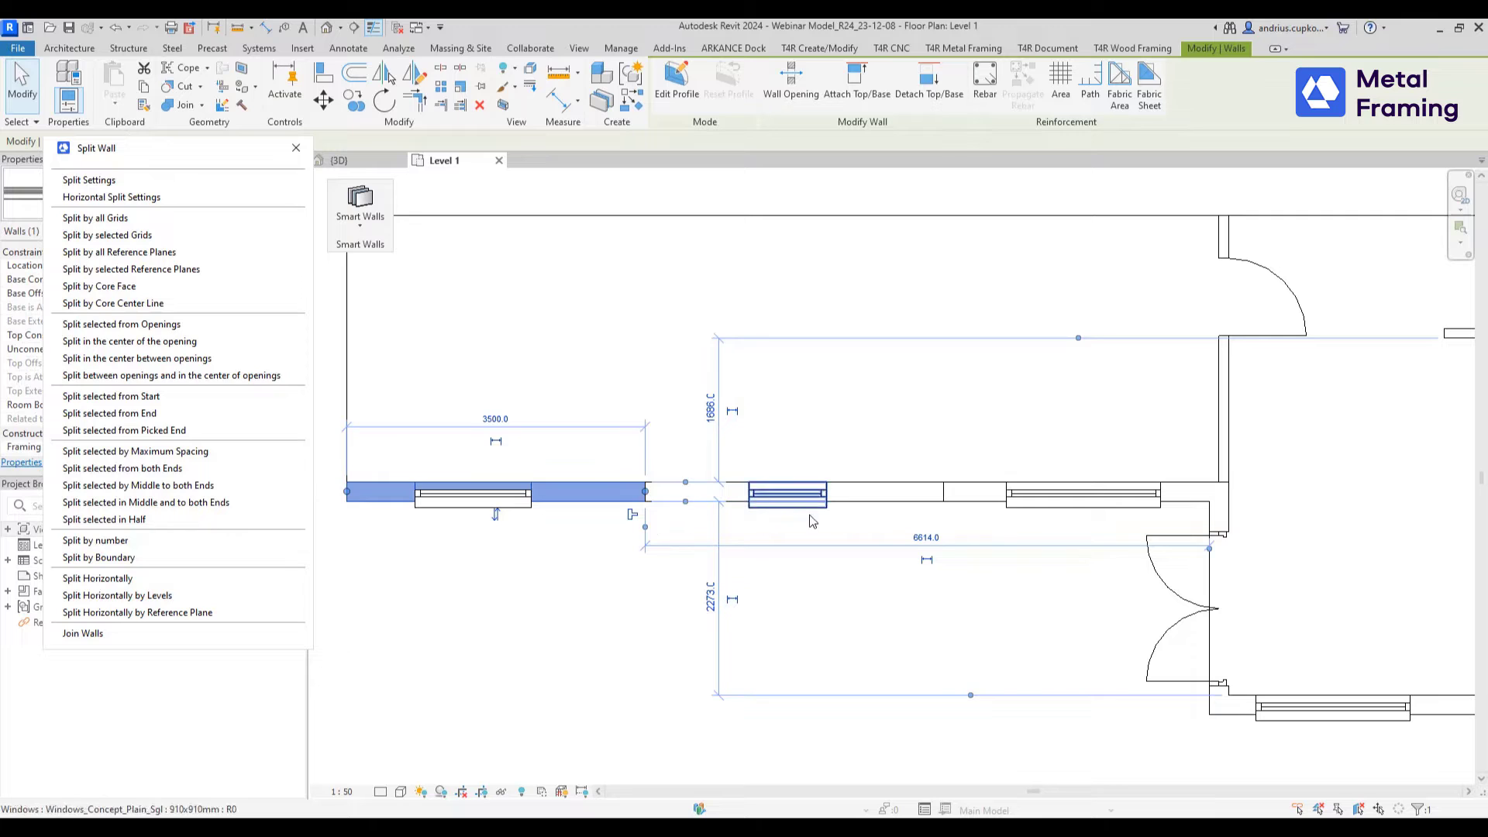
left_click(844, 500)
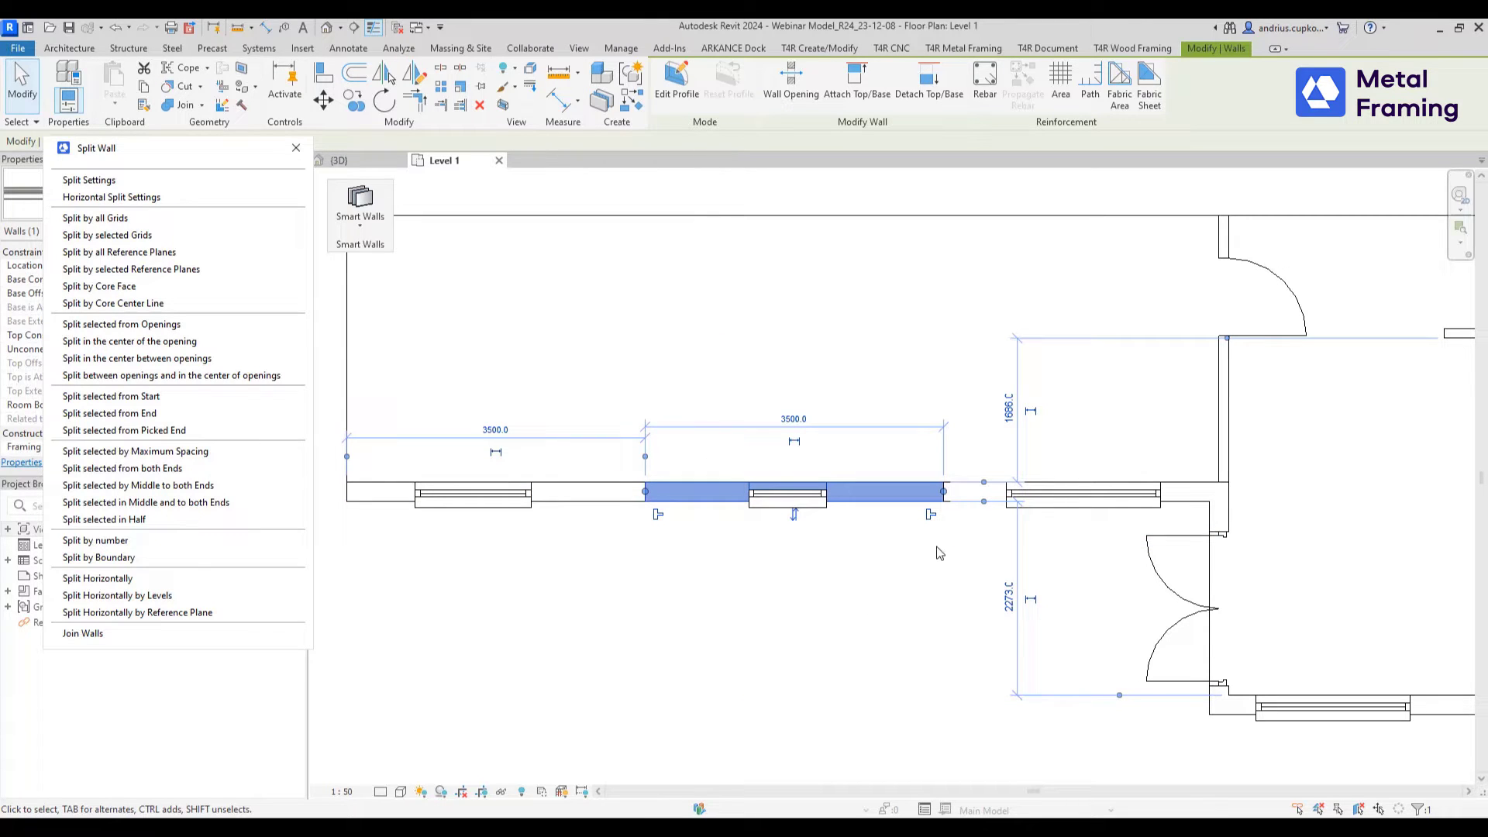
left_click(973, 496)
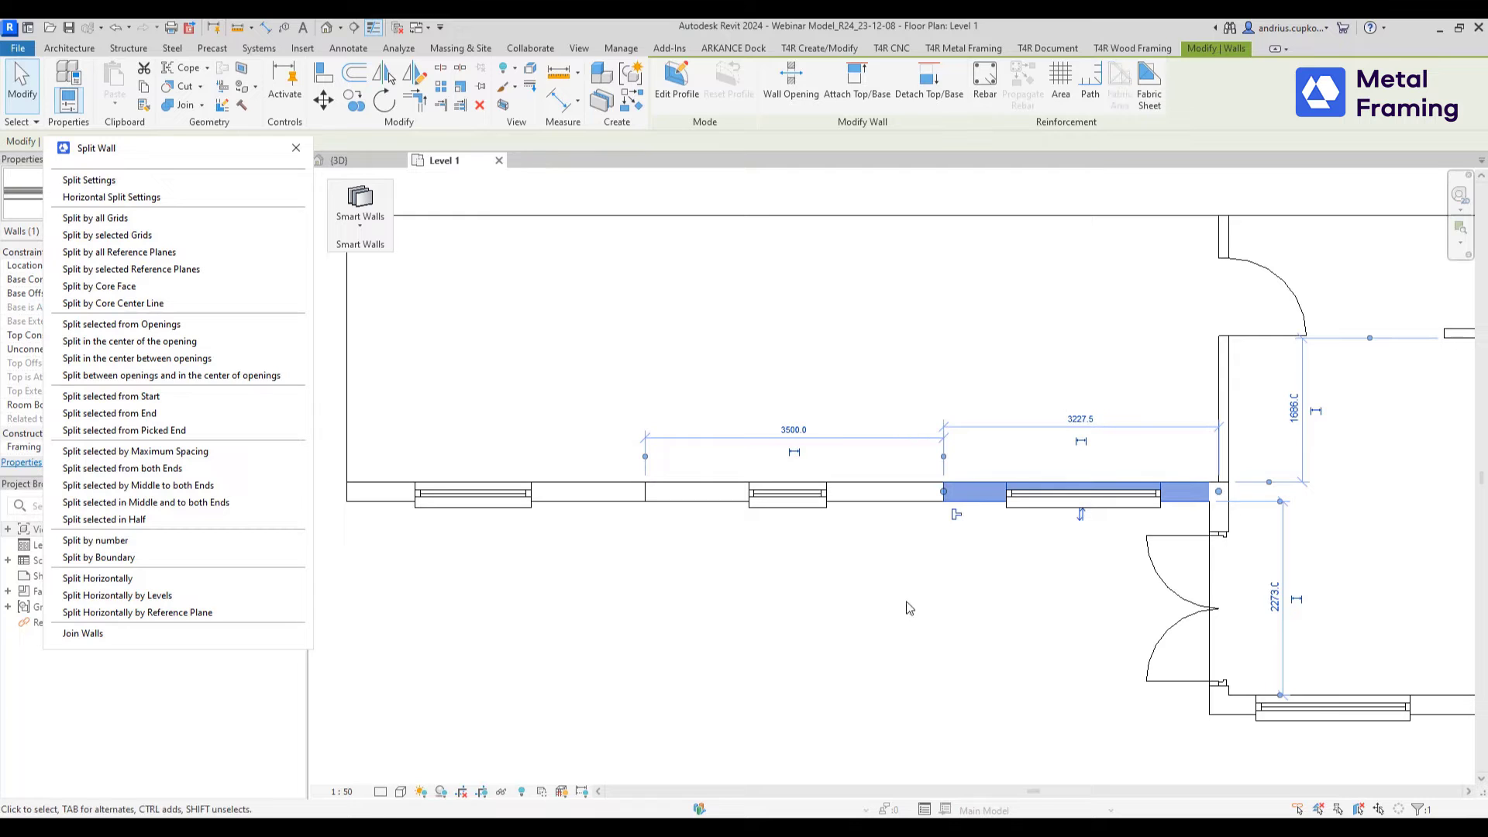
key("Escape")
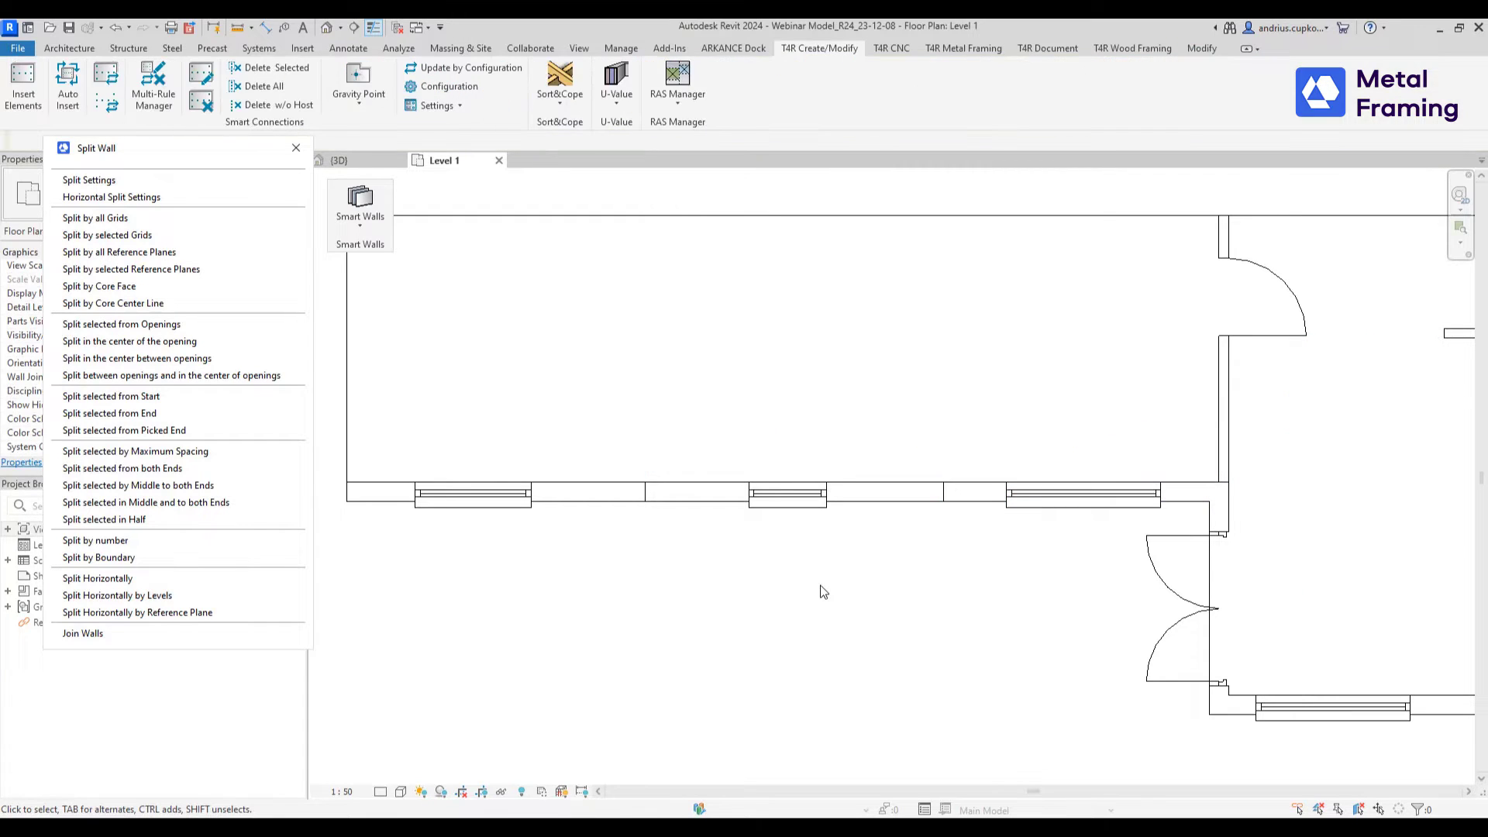
- Examine the join setting at the left segment's cut end and its junction with the middle segment
left_click(625, 501)
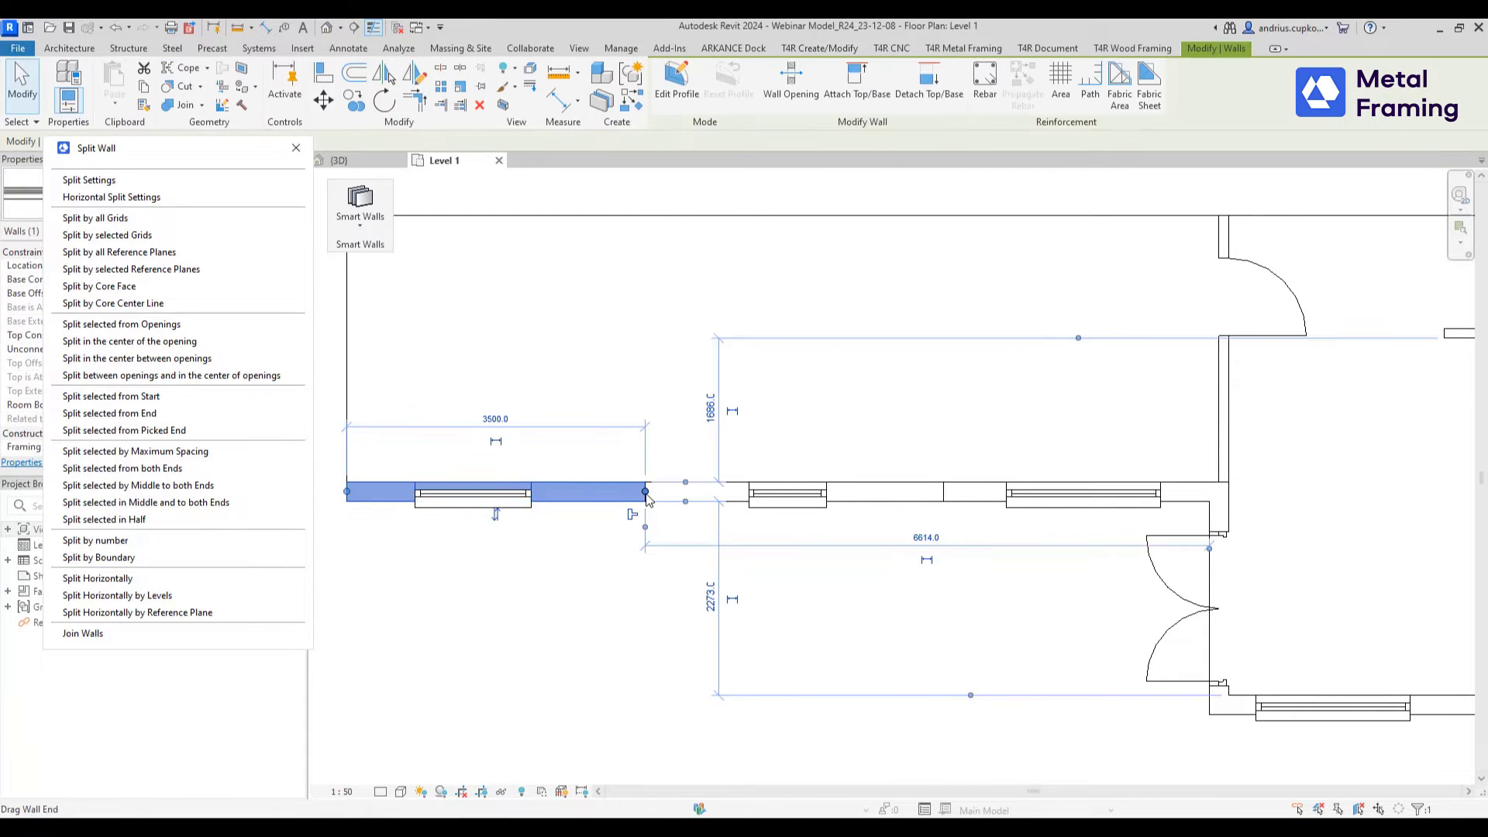
right_click(647, 496)
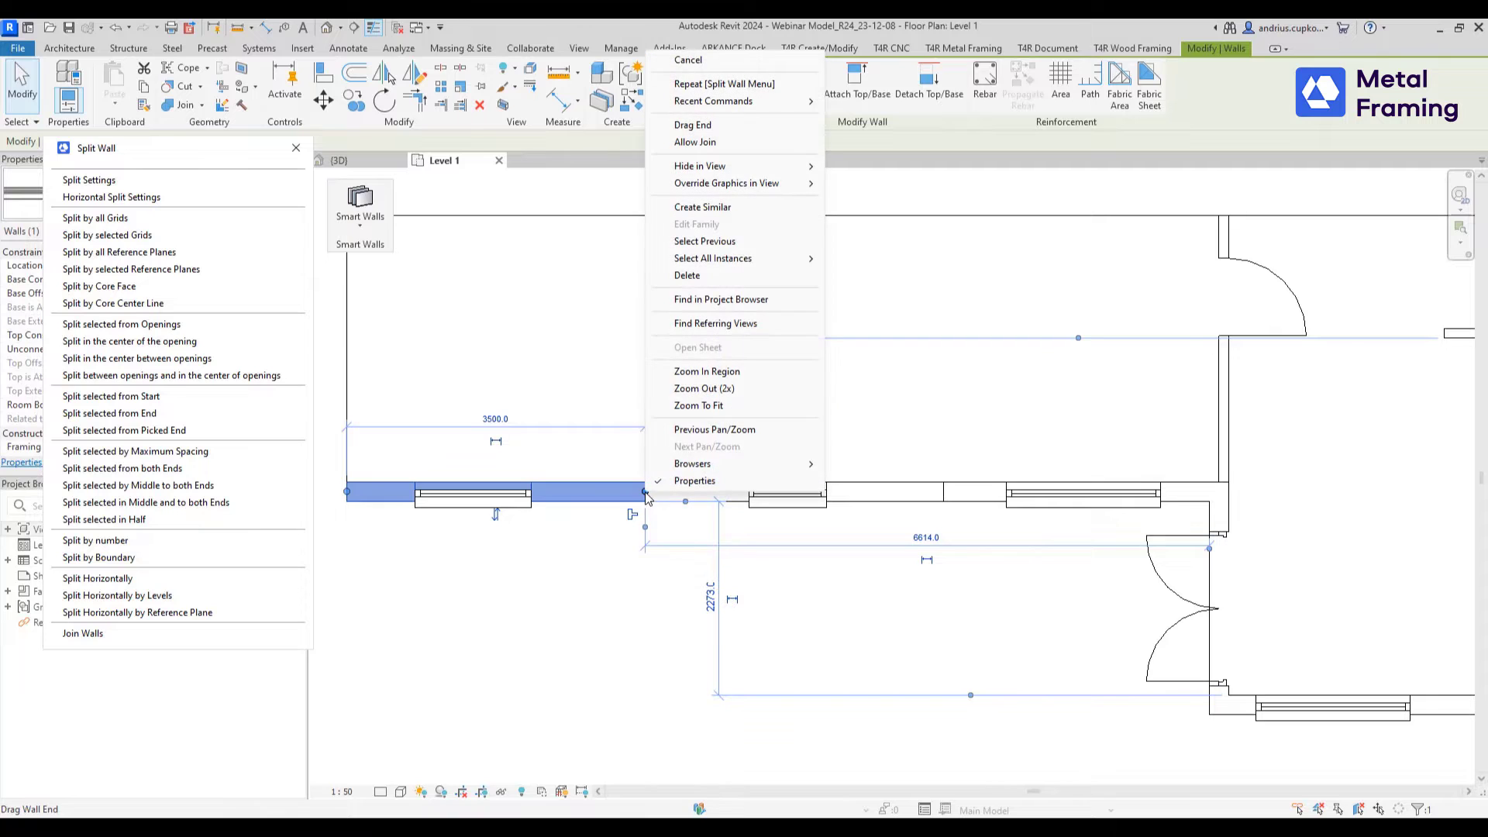
left_click(635, 574)
scroll(645, 492, "up", 6)
left_click_drag(647, 494, 647, 494)
scroll(668, 552, "down", 4)
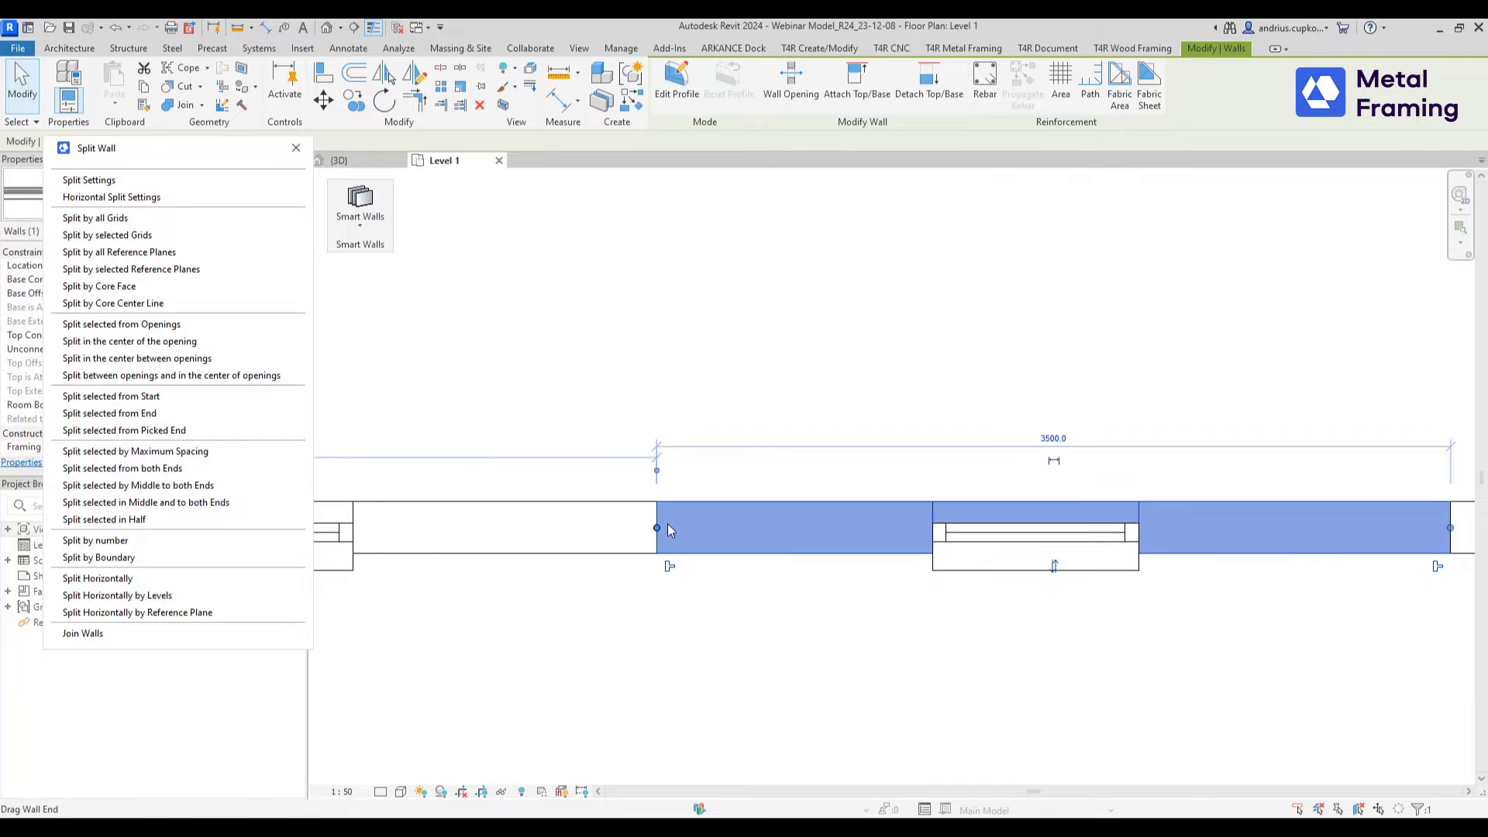
left_click(711, 620)
scroll(711, 620, "down", 3)
scroll(740, 566, "down", 1)
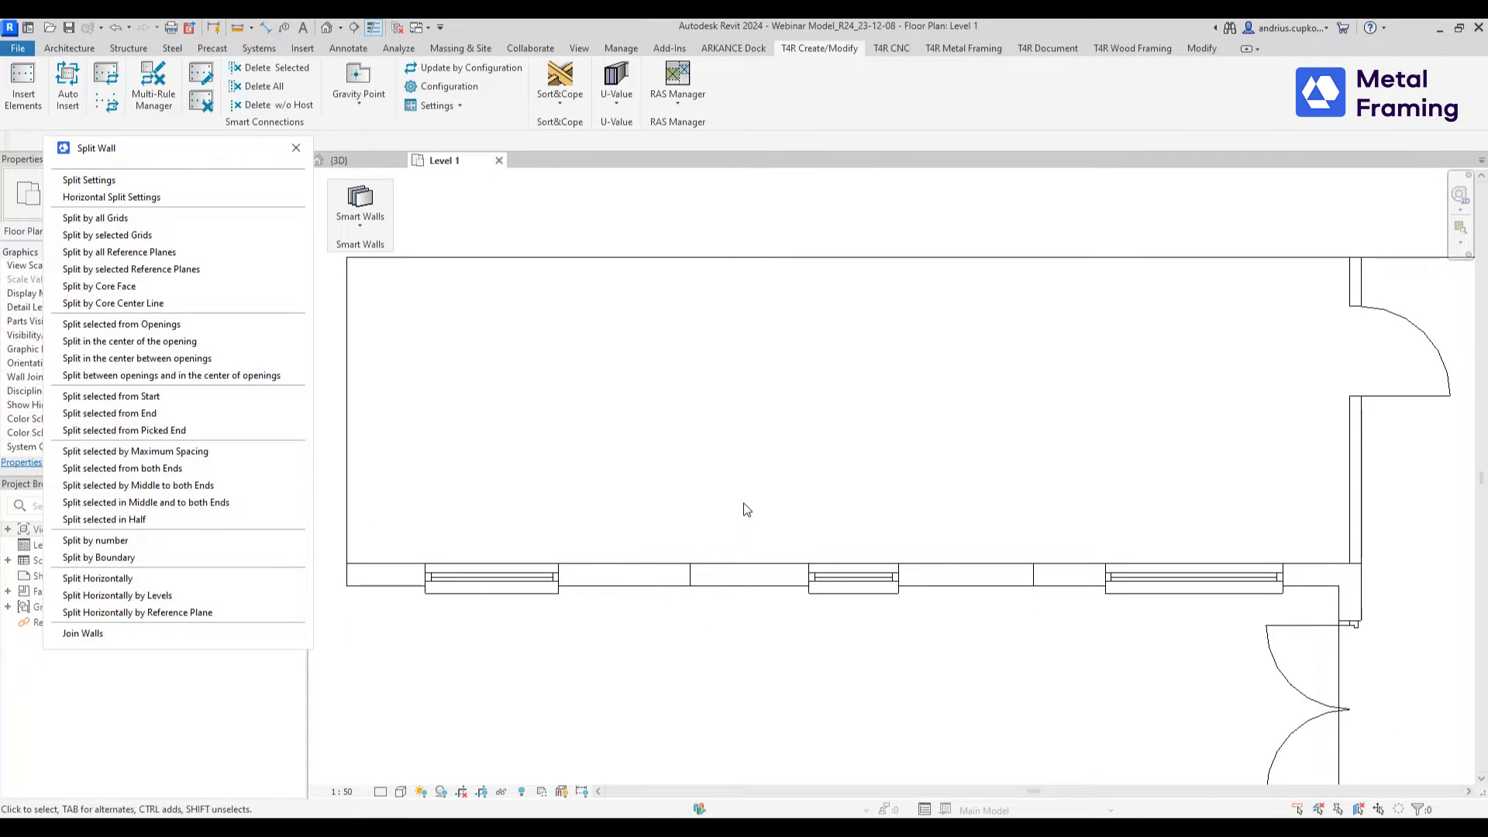
- Switch to the default 3D view showing the free-standing walls and close the Split Wall window
left_click(326, 27)
scroll(979, 369, "down", 2)
scroll(908, 443, "up", 6)
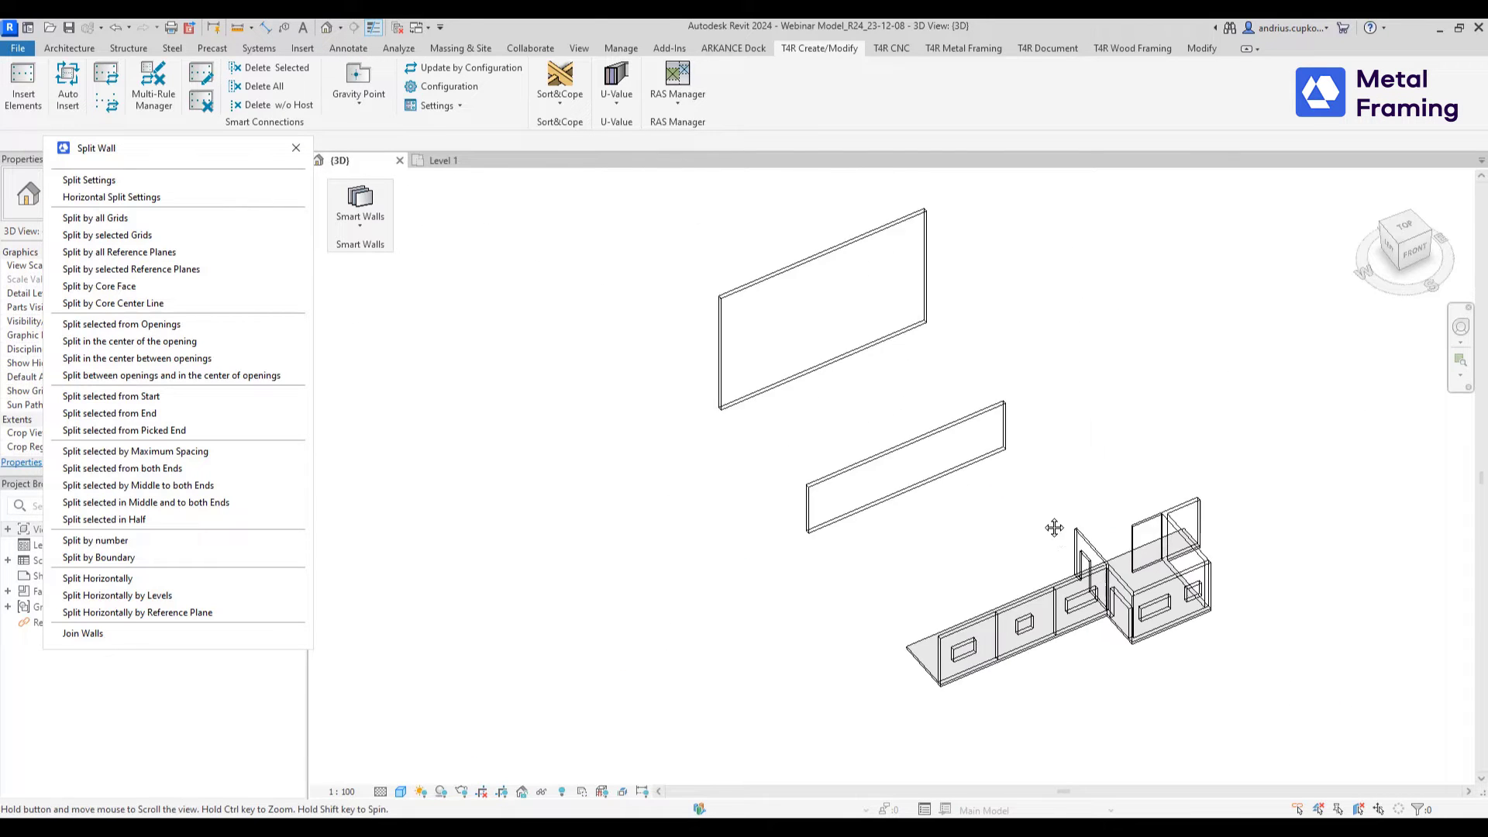
scroll(892, 422, "up", 2)
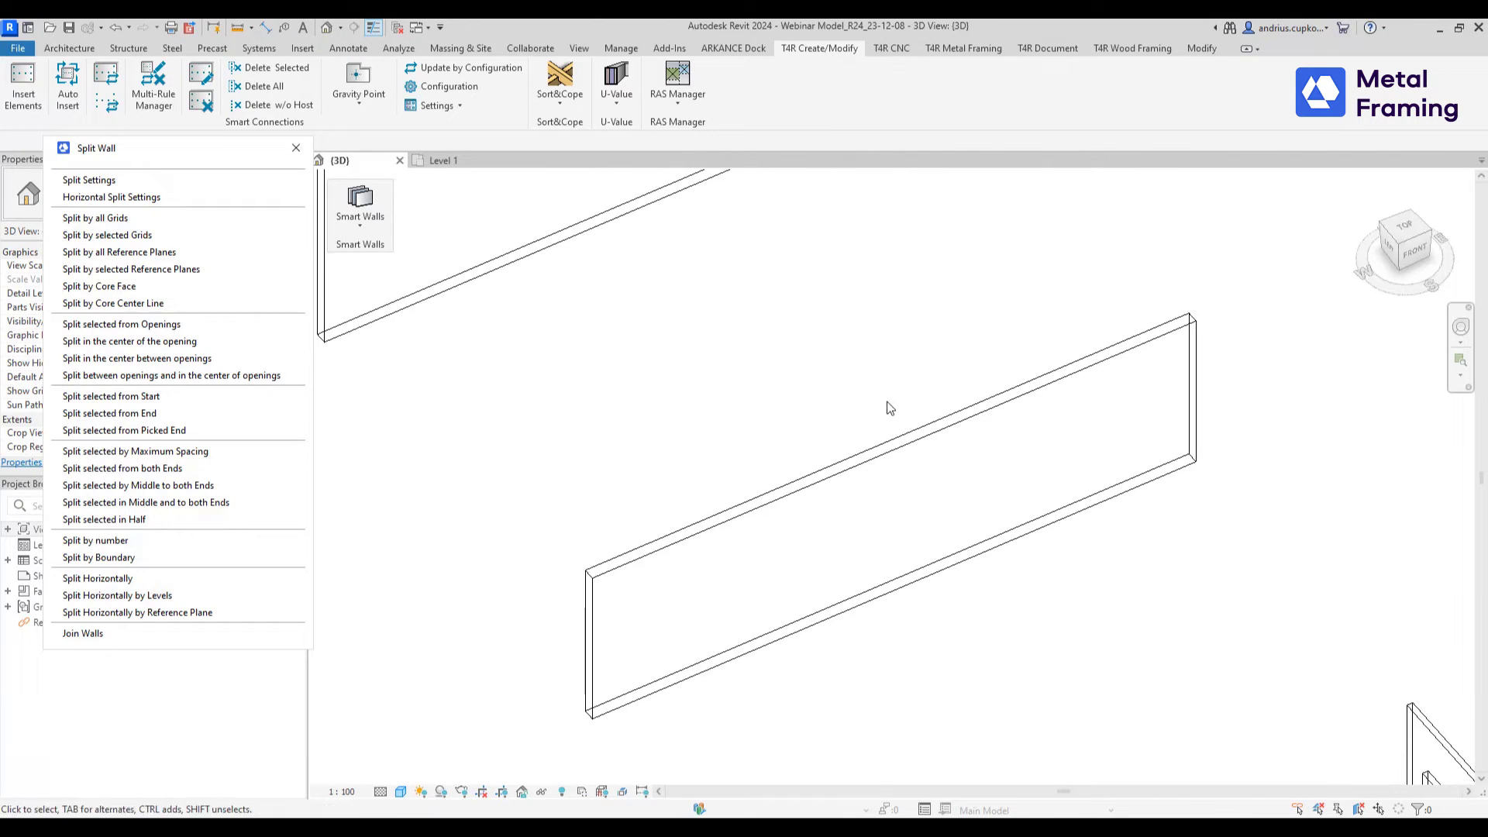
left_click(296, 147)
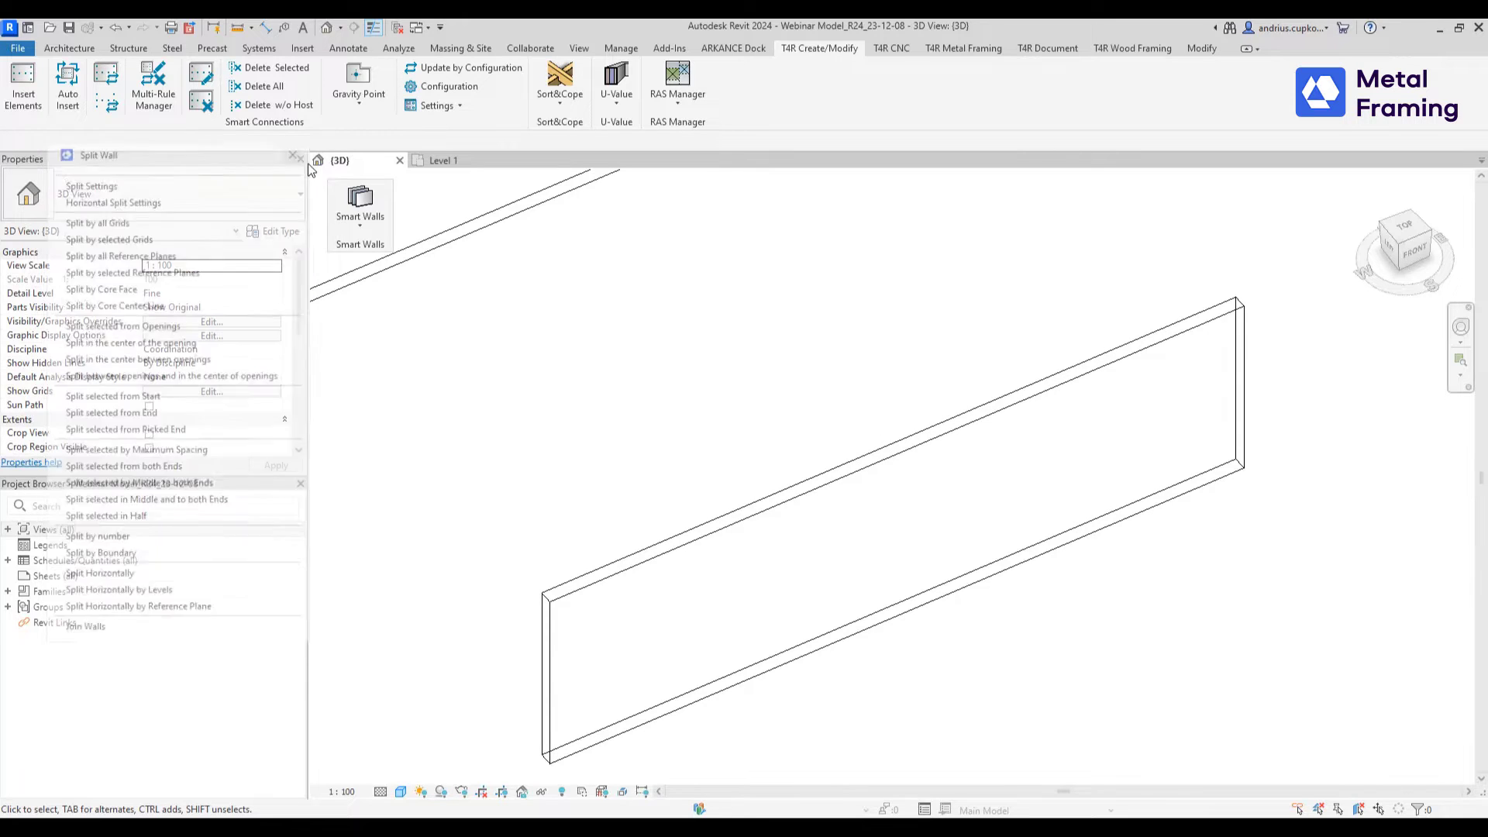
- Configure the structural and non-structural gap distances for the Exterior wall type in Gap Configuration by Wall Type
left_click(360, 221)
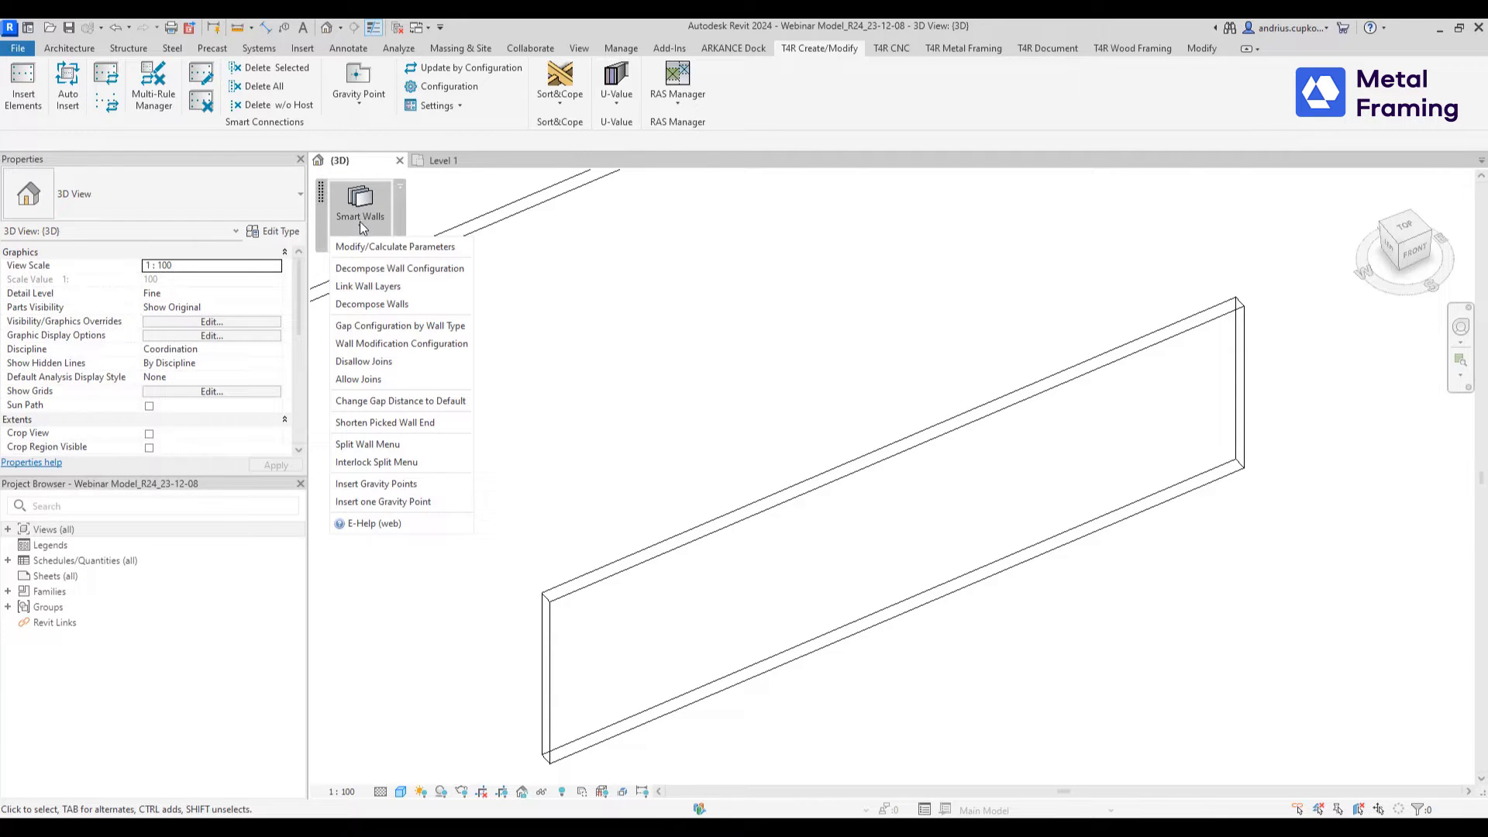
left_click(401, 327)
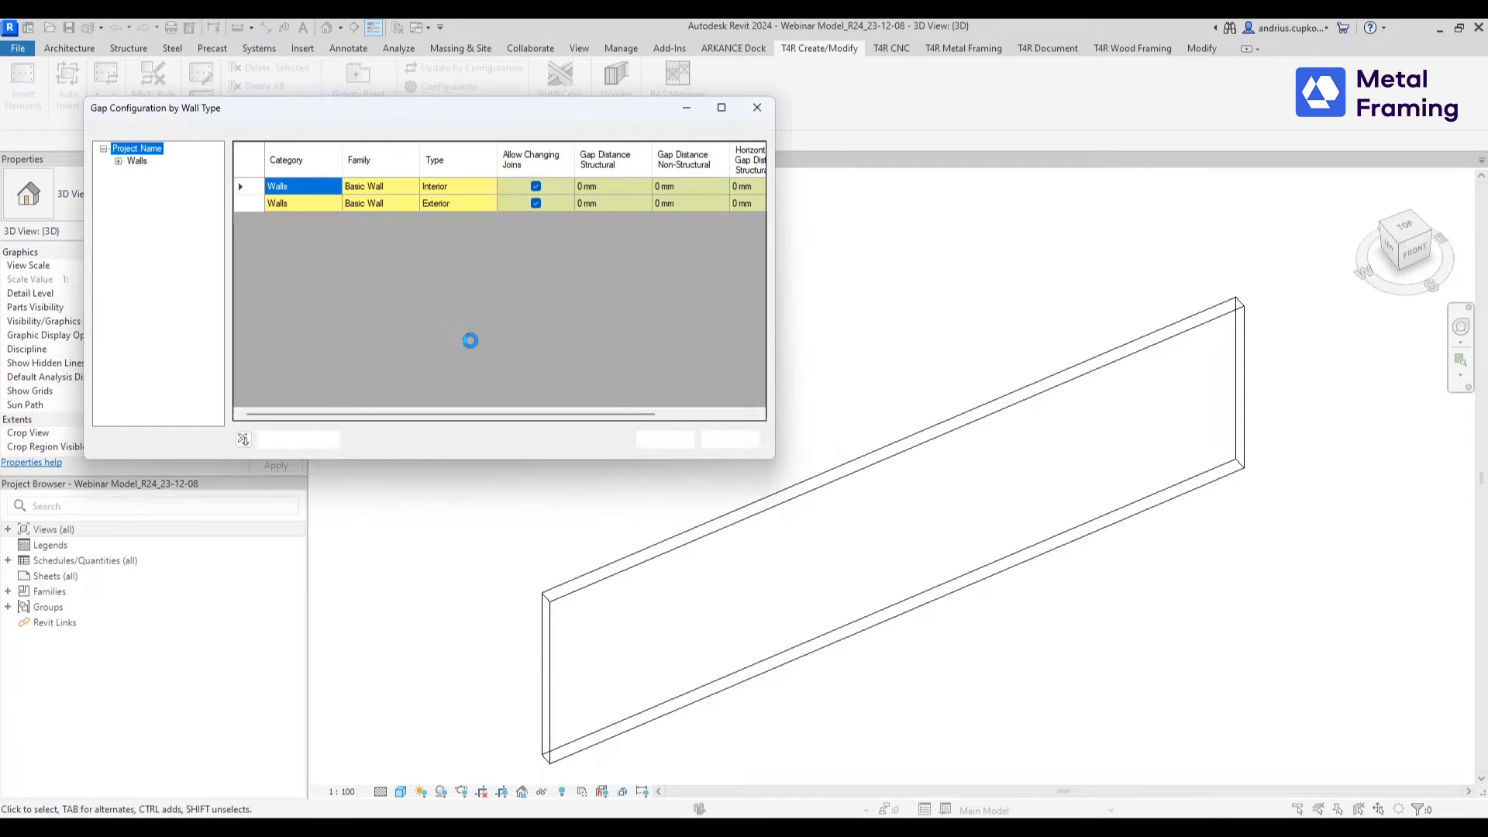
left_click(481, 202)
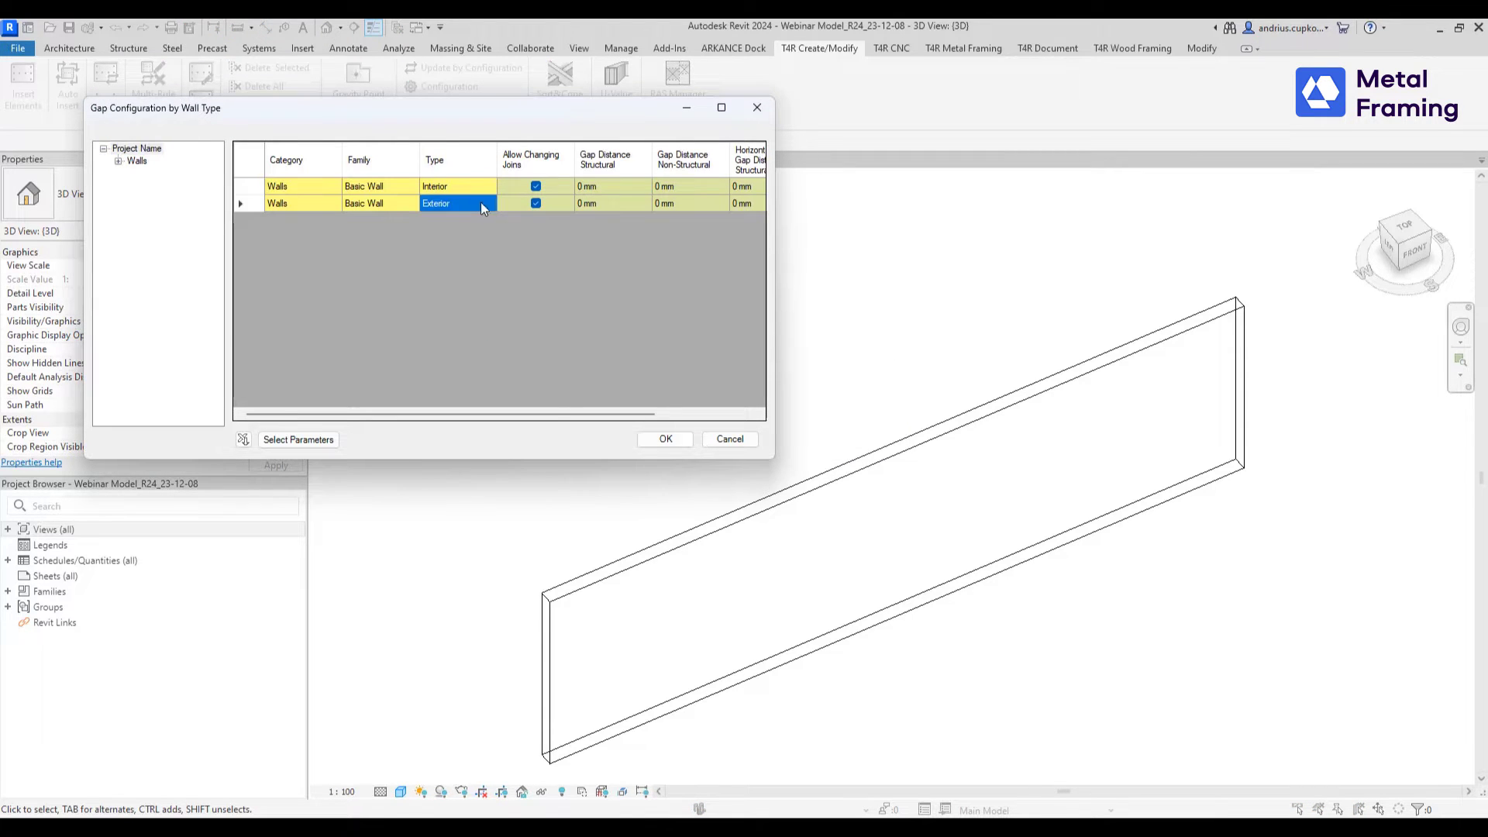
left_click_drag(552, 414, 672, 426)
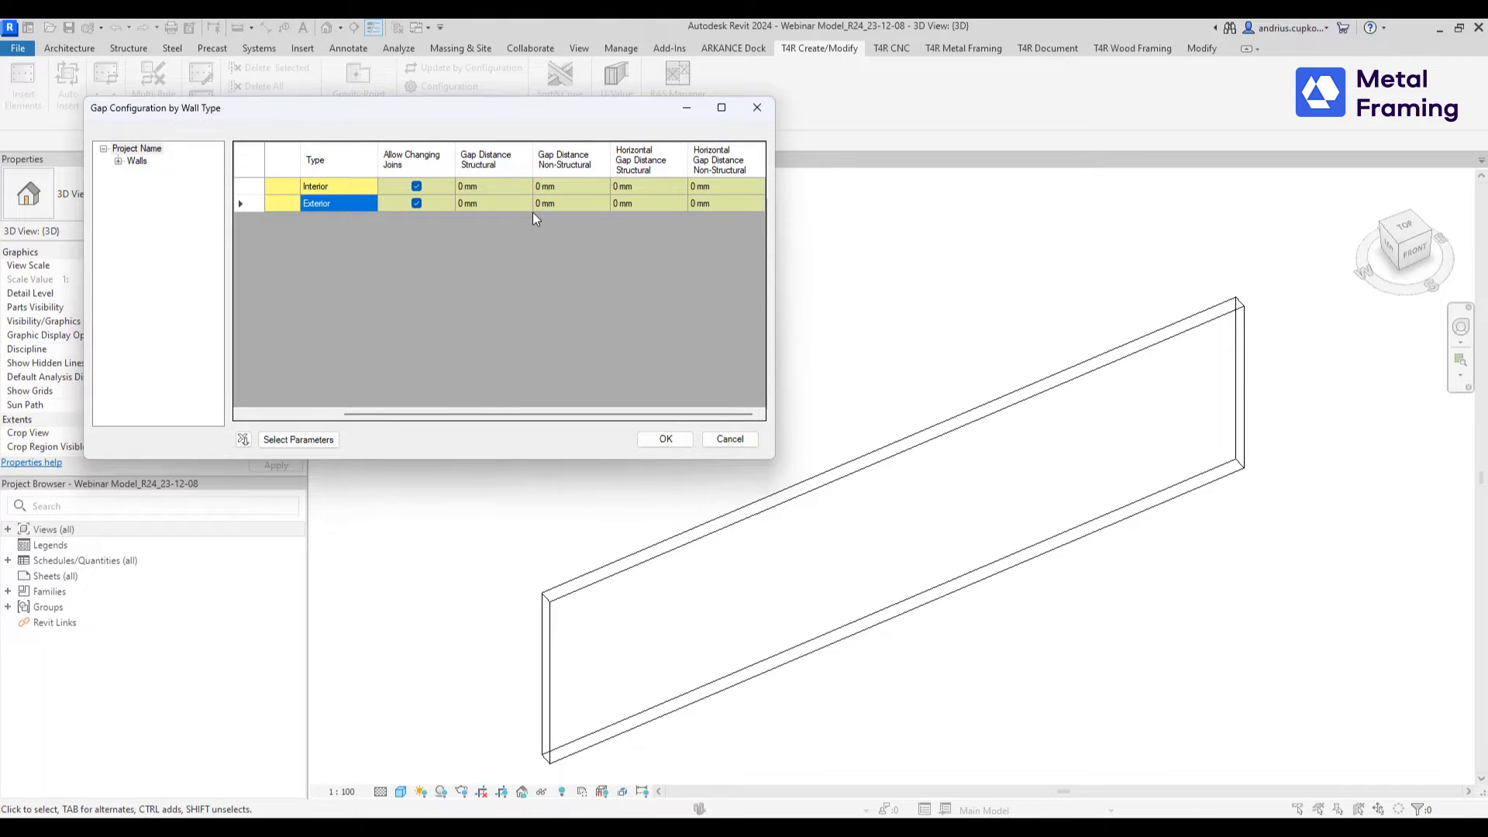
left_click(481, 205)
left_click(460, 203)
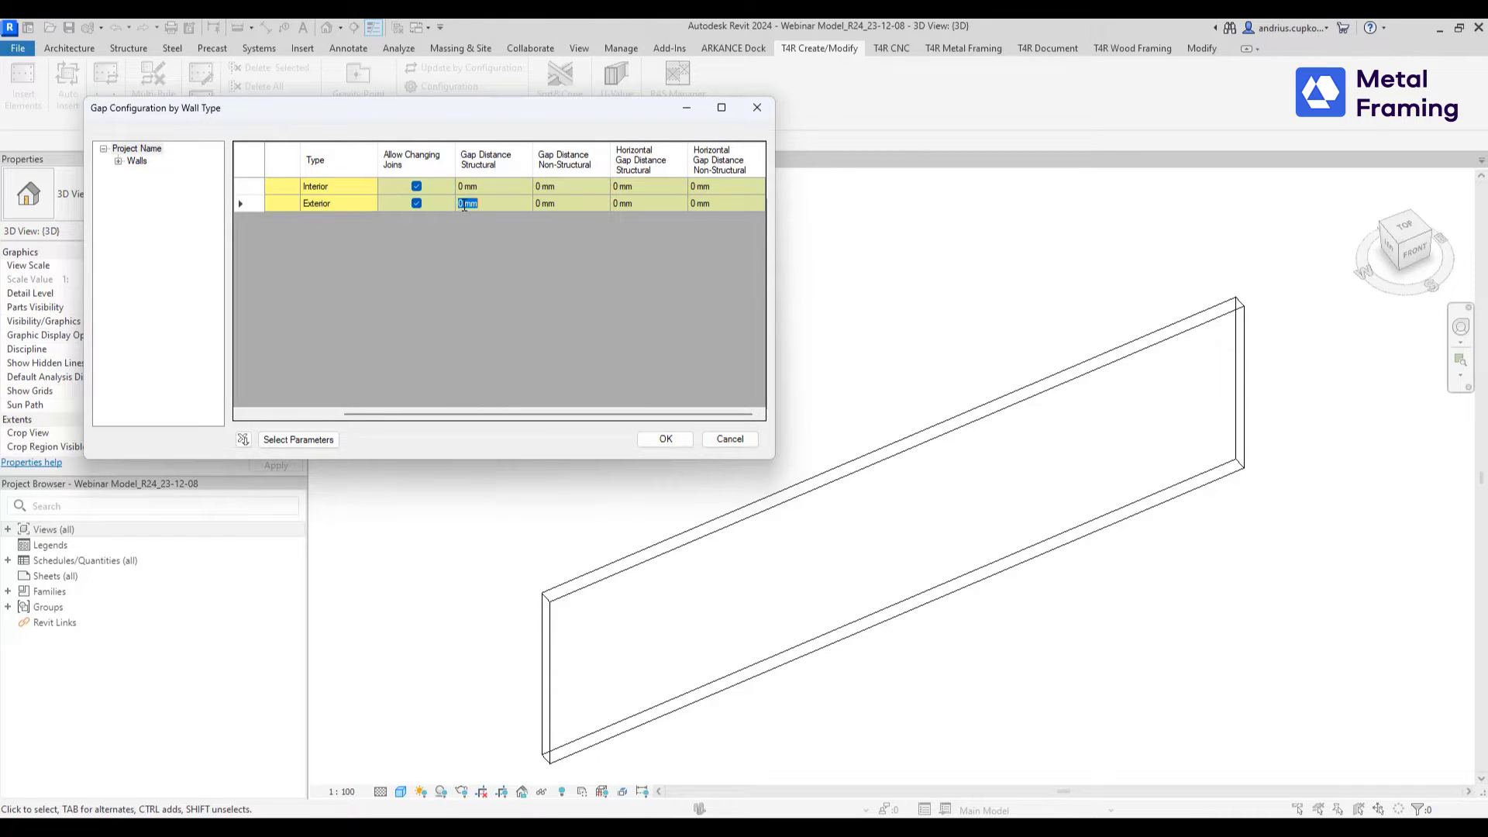
left_click(543, 205)
left_click(542, 203)
left_click_drag(541, 203, 535, 203)
left_click(665, 439)
- Split the free-standing exterior wall by number into three equal segments
middle_click_drag(674, 439, 681, 388)
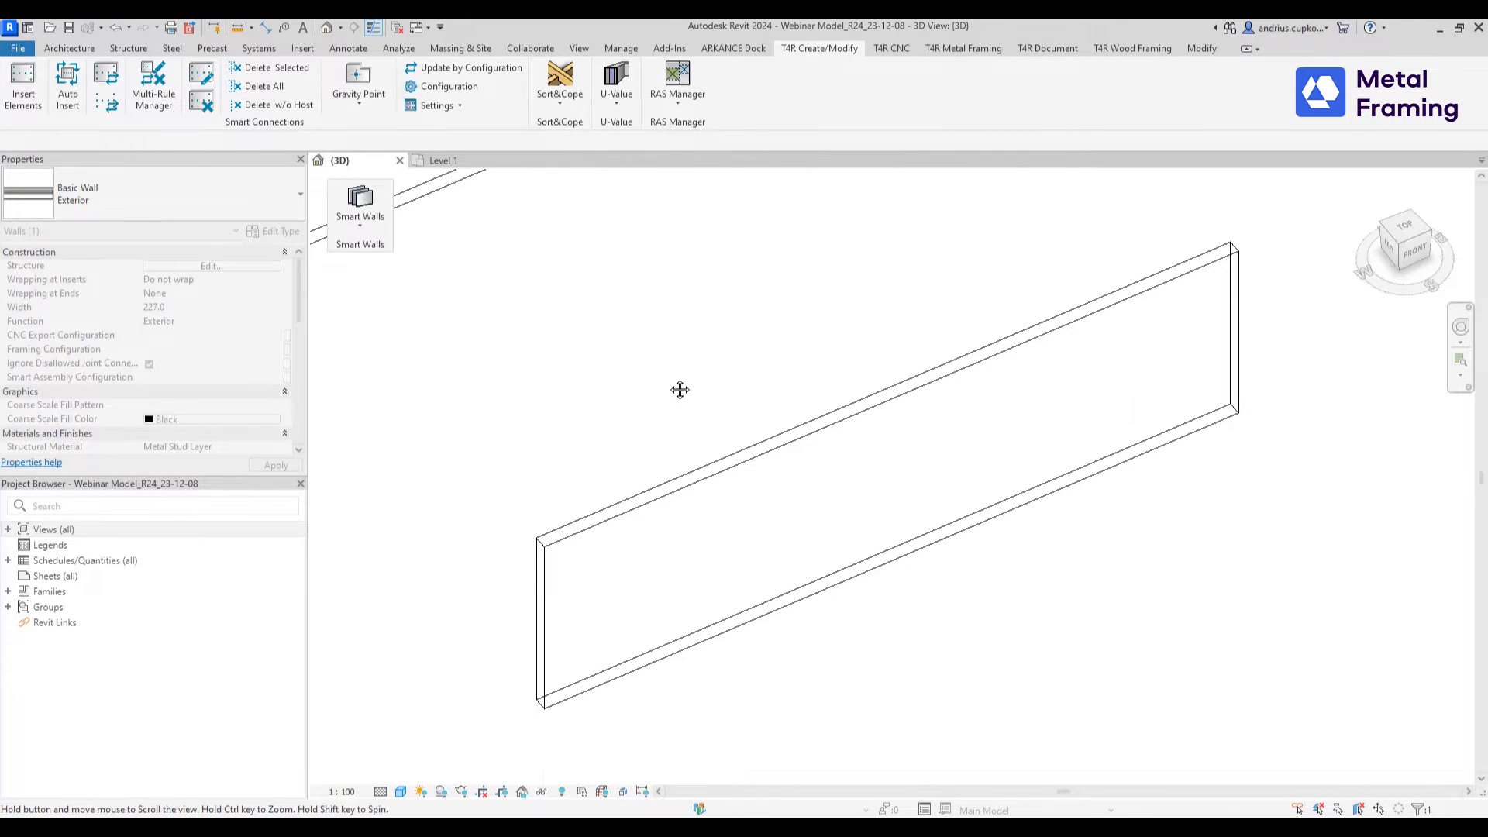
left_click(350, 221)
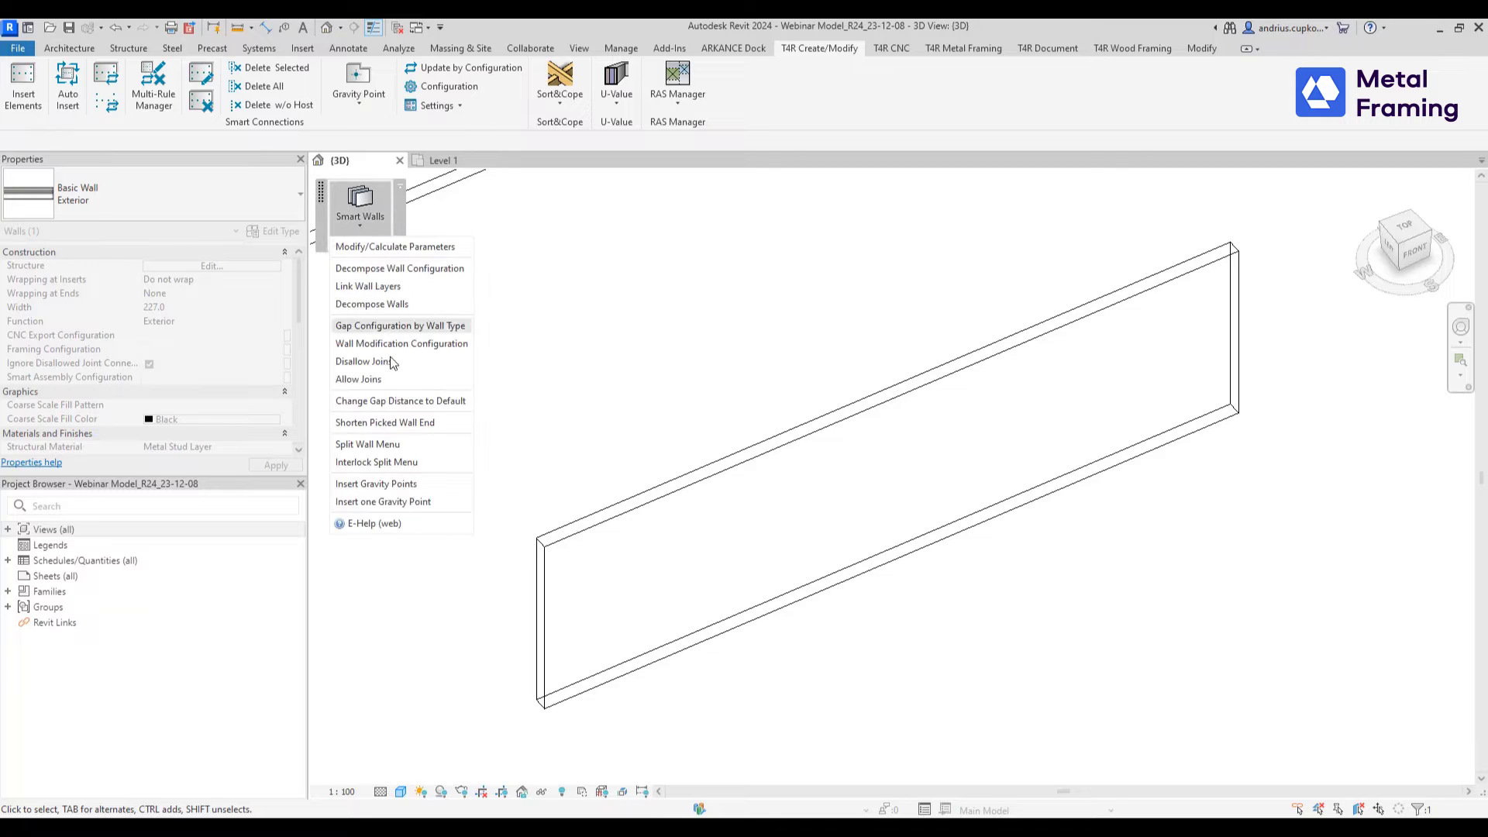
left_click(367, 444)
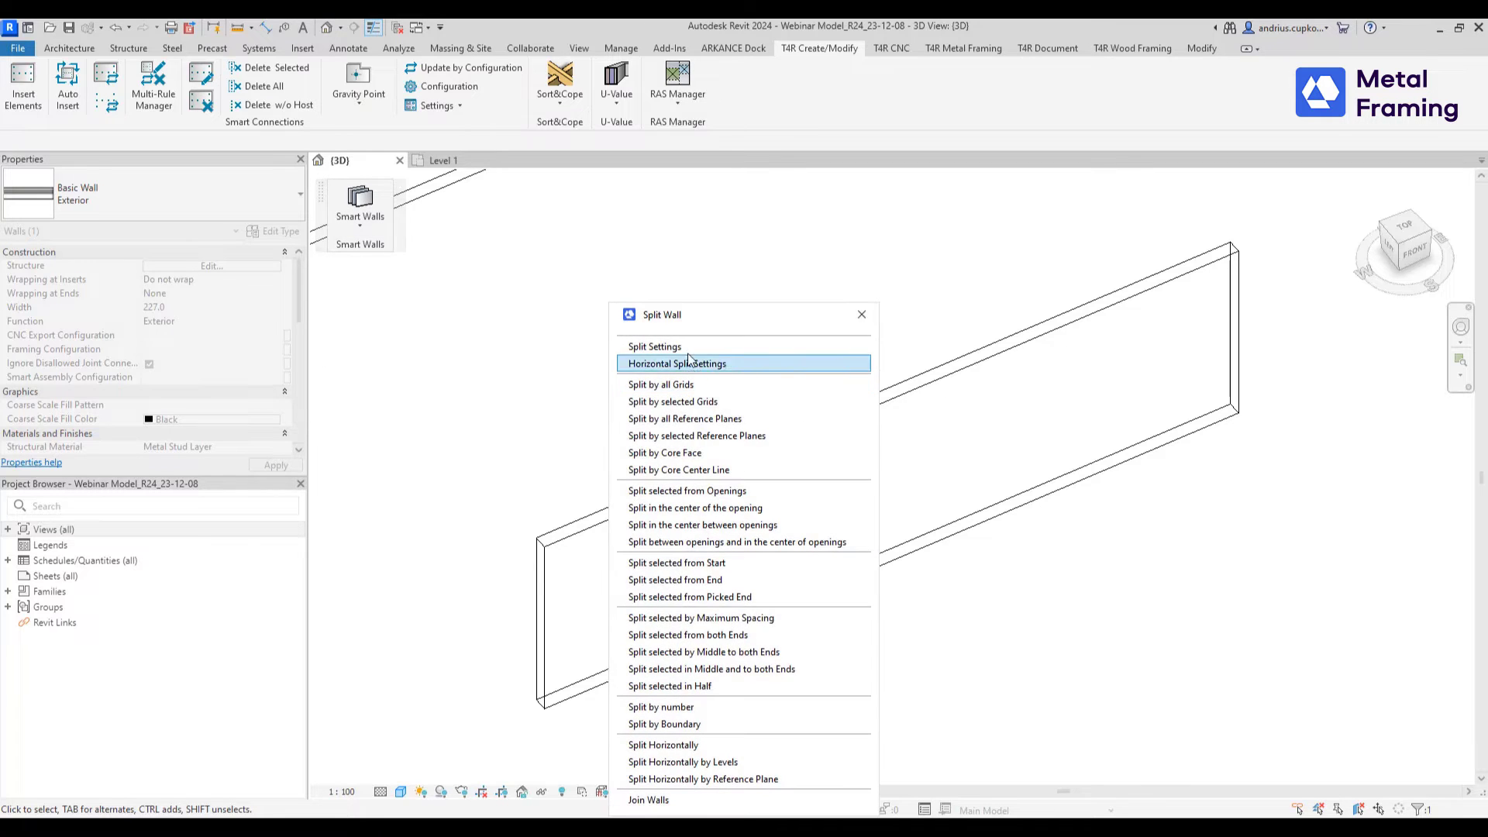
left_click_drag(703, 327, 1255, 200)
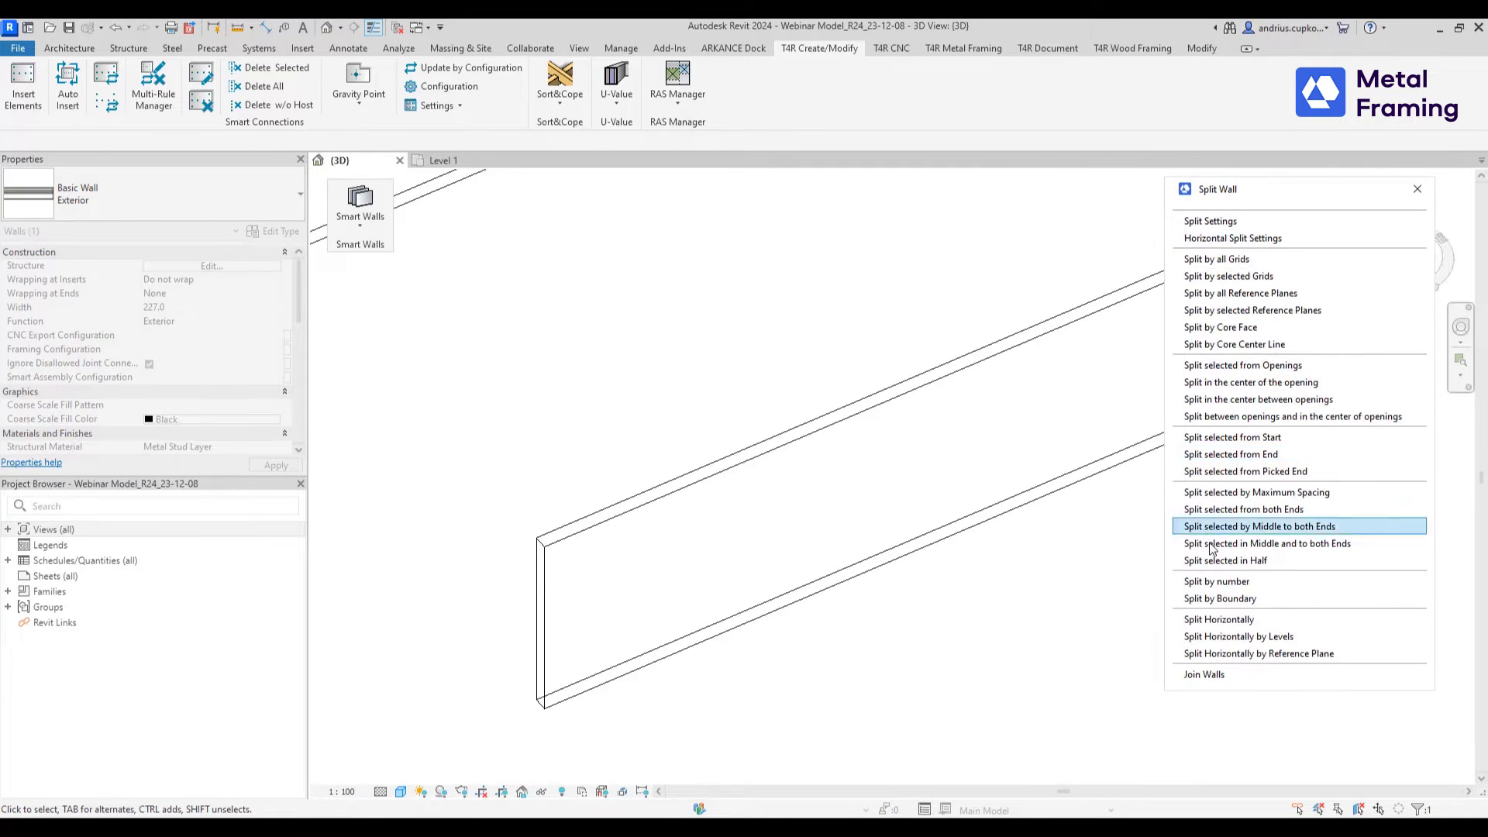
left_click(1234, 585)
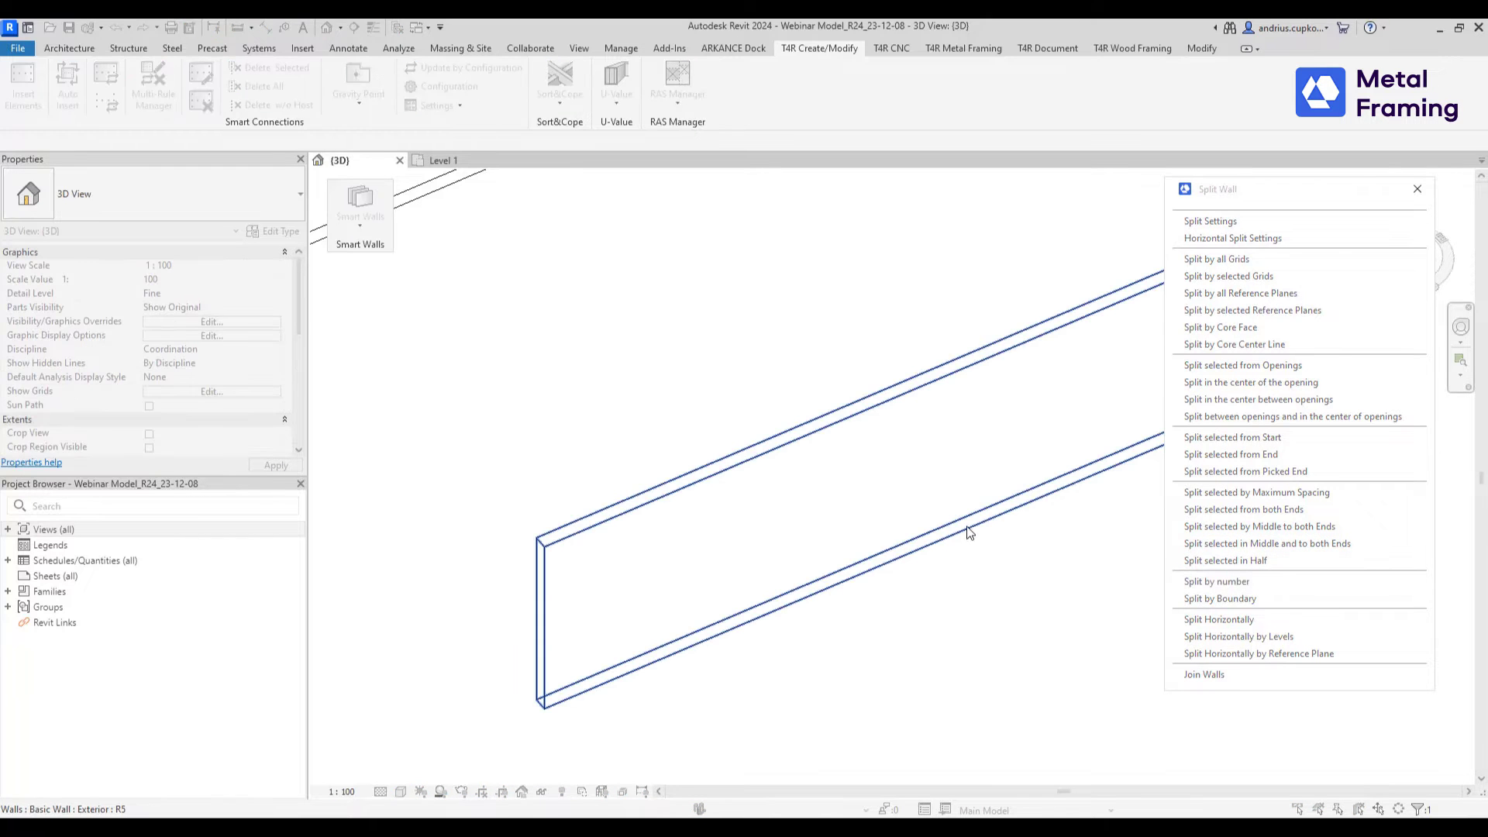
middle_click_drag(681, 369, 529, 348)
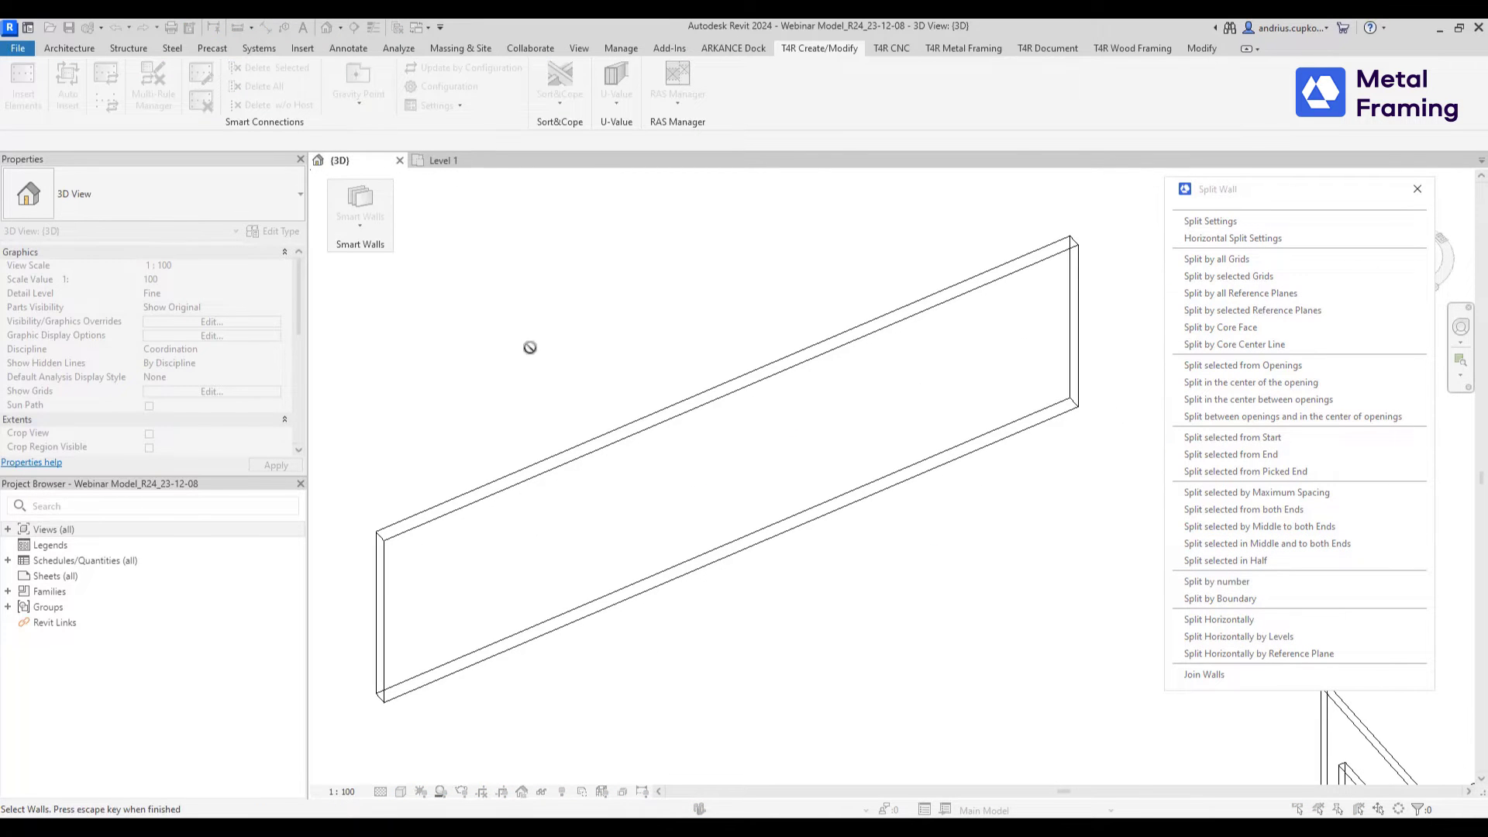
key("Escape")
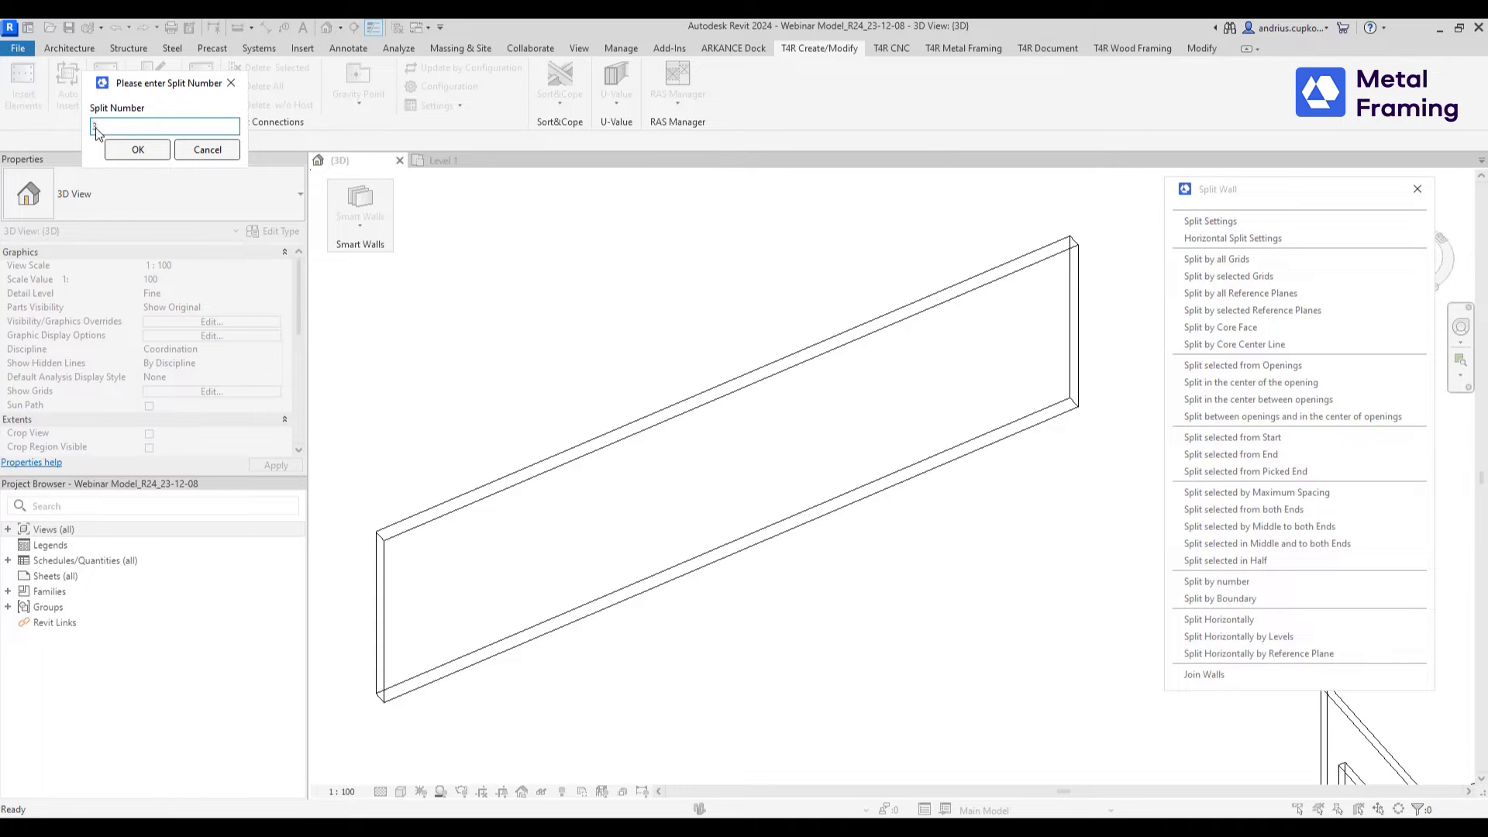
left_click(133, 150)
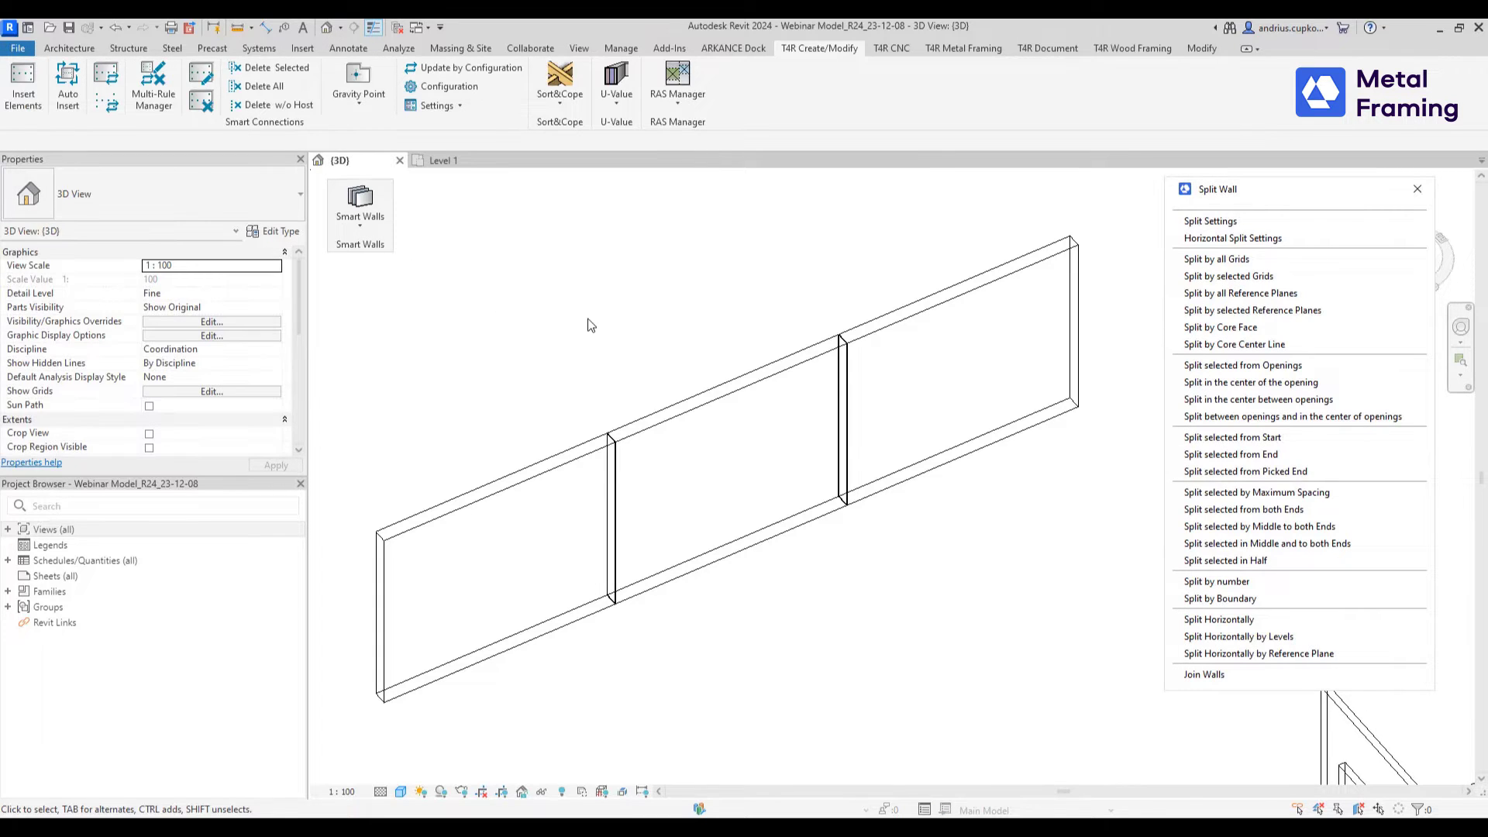
- Examine the gap at the joint between the left and middle segments of the split exterior wall
left_click(672, 390)
left_click(584, 464)
scroll(605, 455, "up", 3)
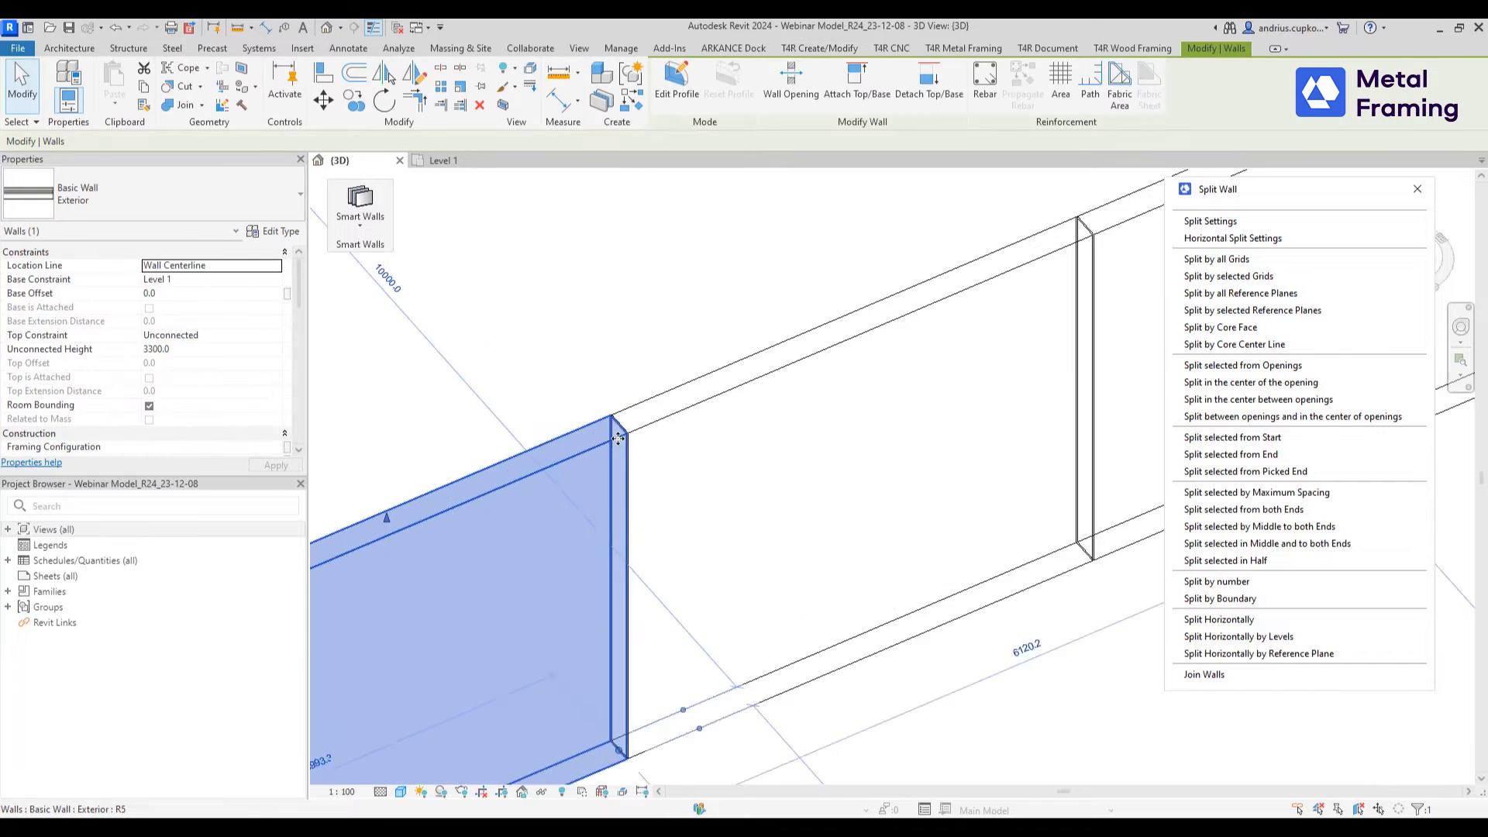
scroll(618, 438, "up", 5)
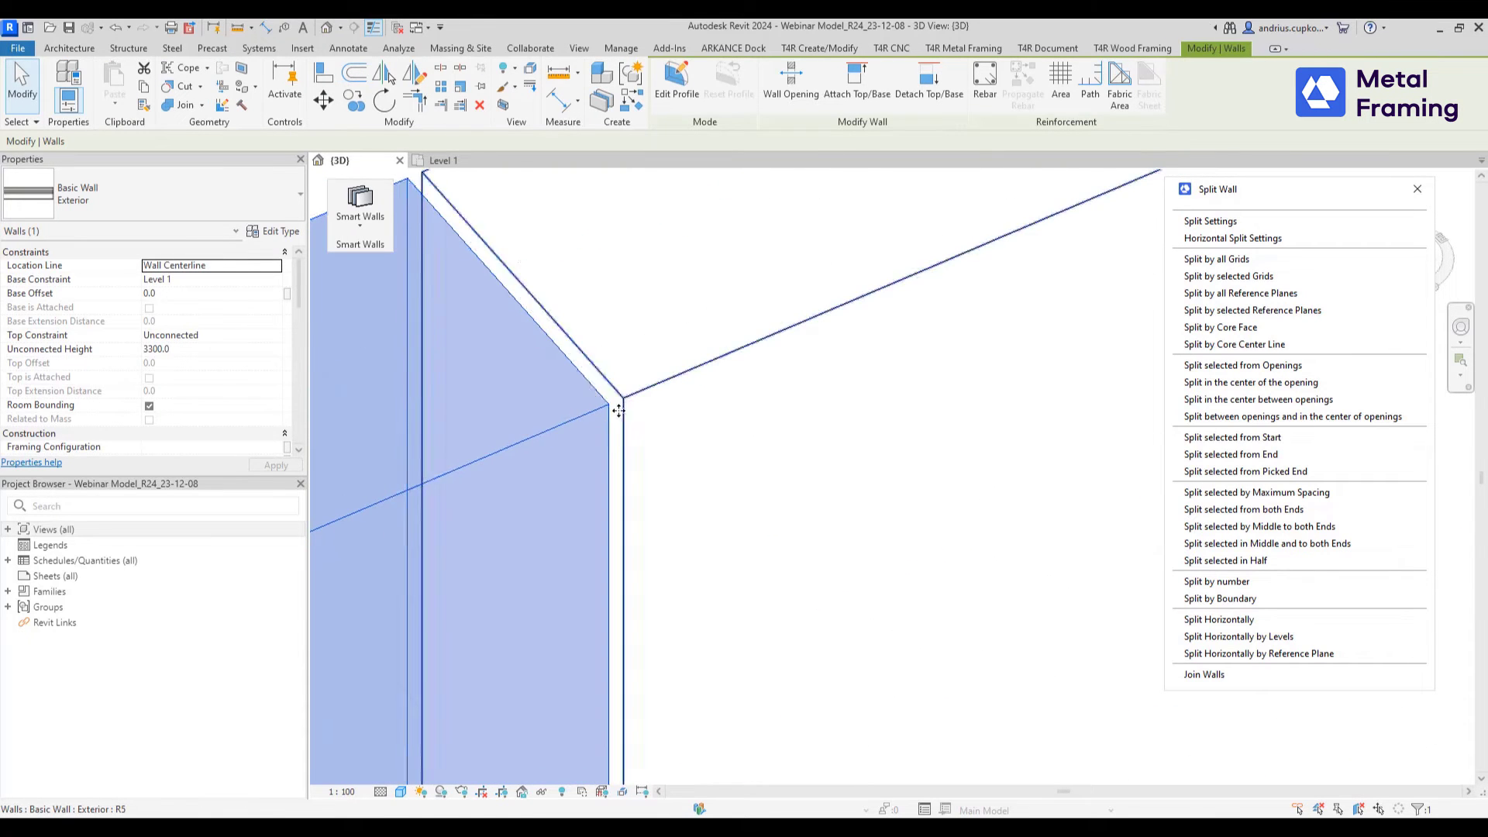
scroll(617, 410, "down", 10)
key("Escape")
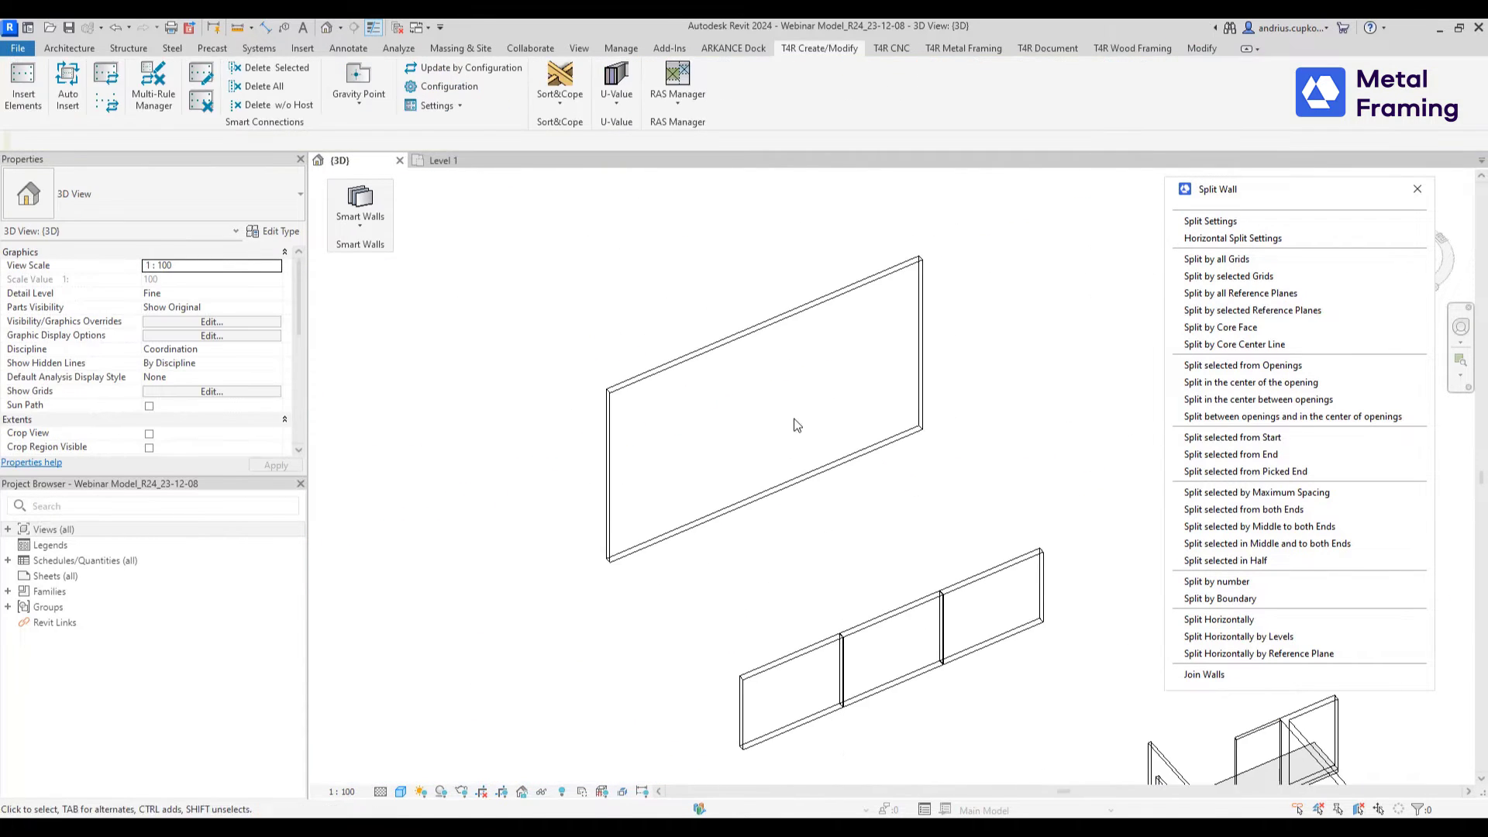
- Split the tall unsplit exterior wall horizontally at Level 2 with a 0 mm offset
scroll(797, 425, "up", 5)
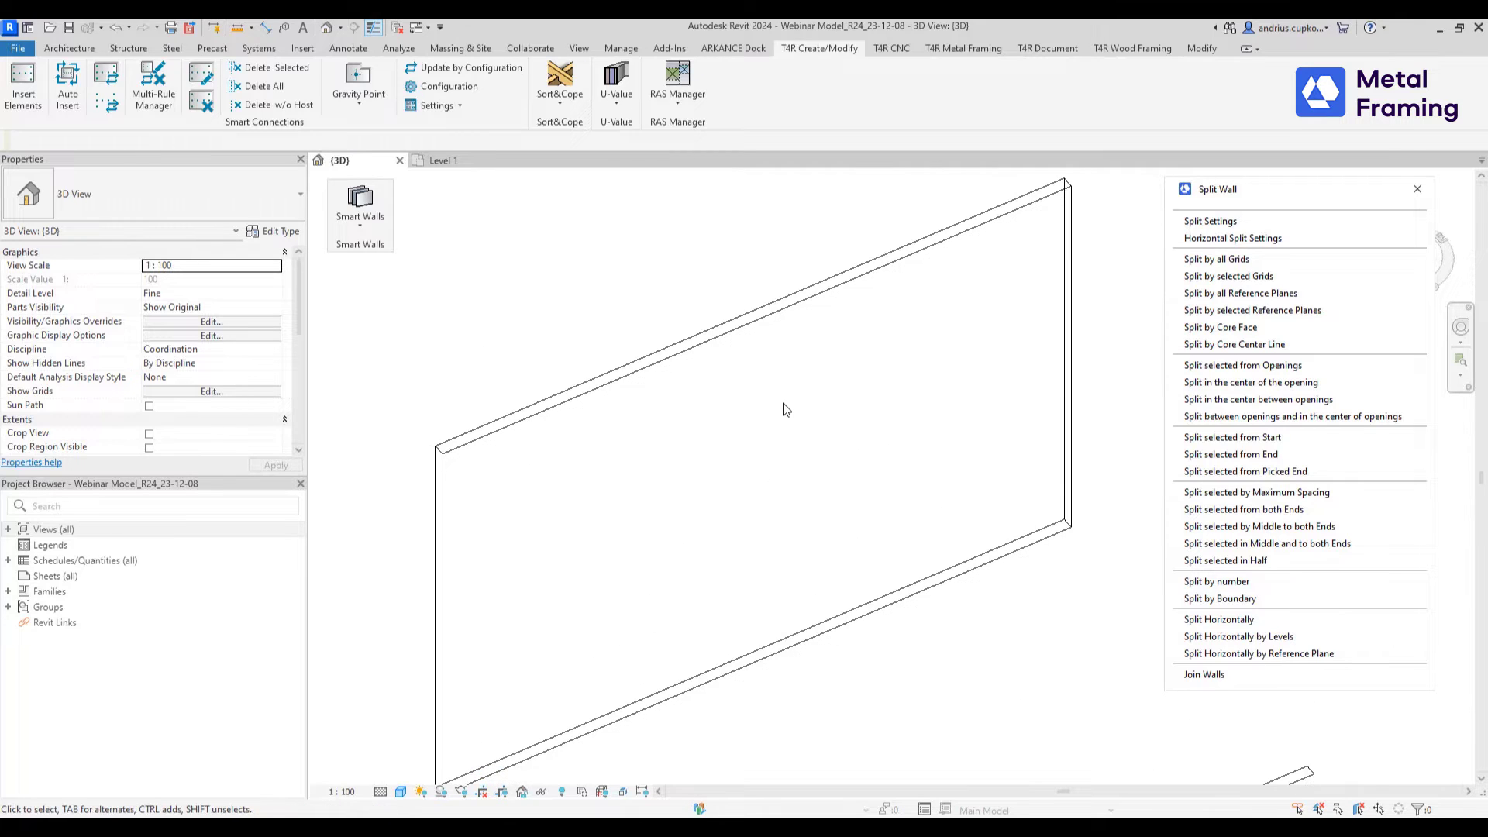
scroll(786, 409, "down", 1)
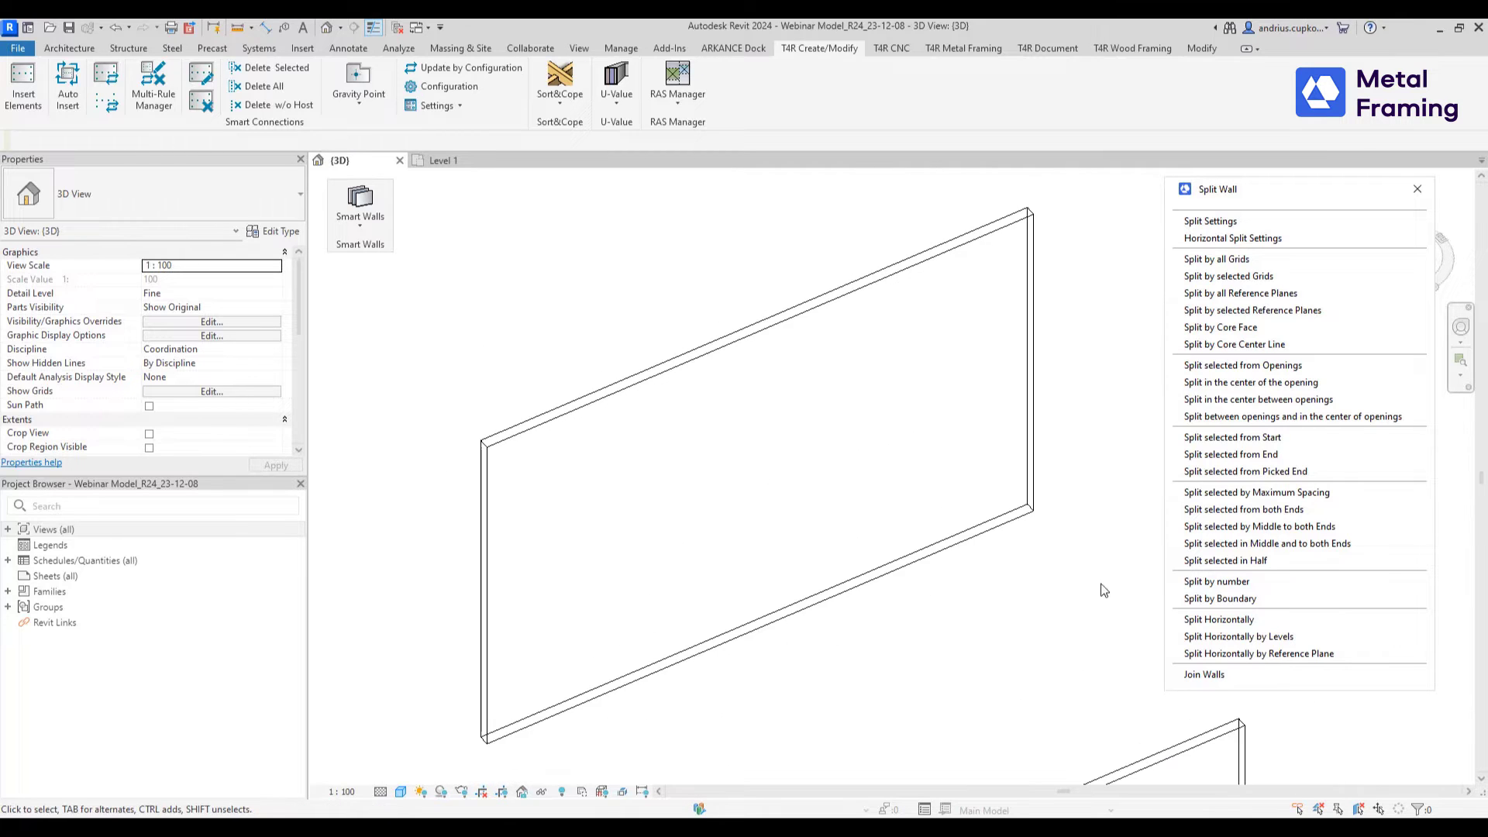
left_click(1240, 636)
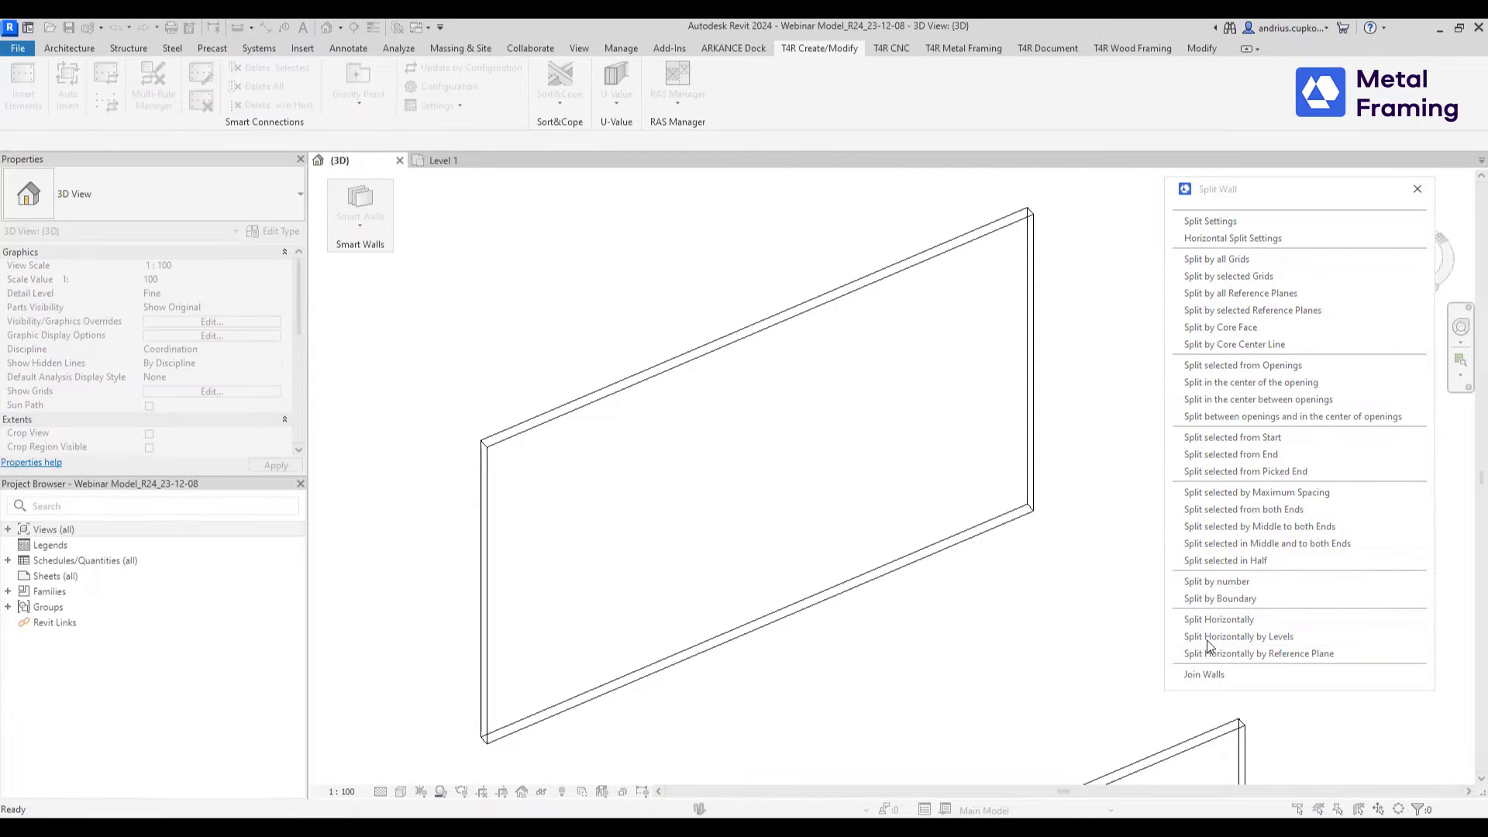
left_click(1014, 532)
left_click(892, 485)
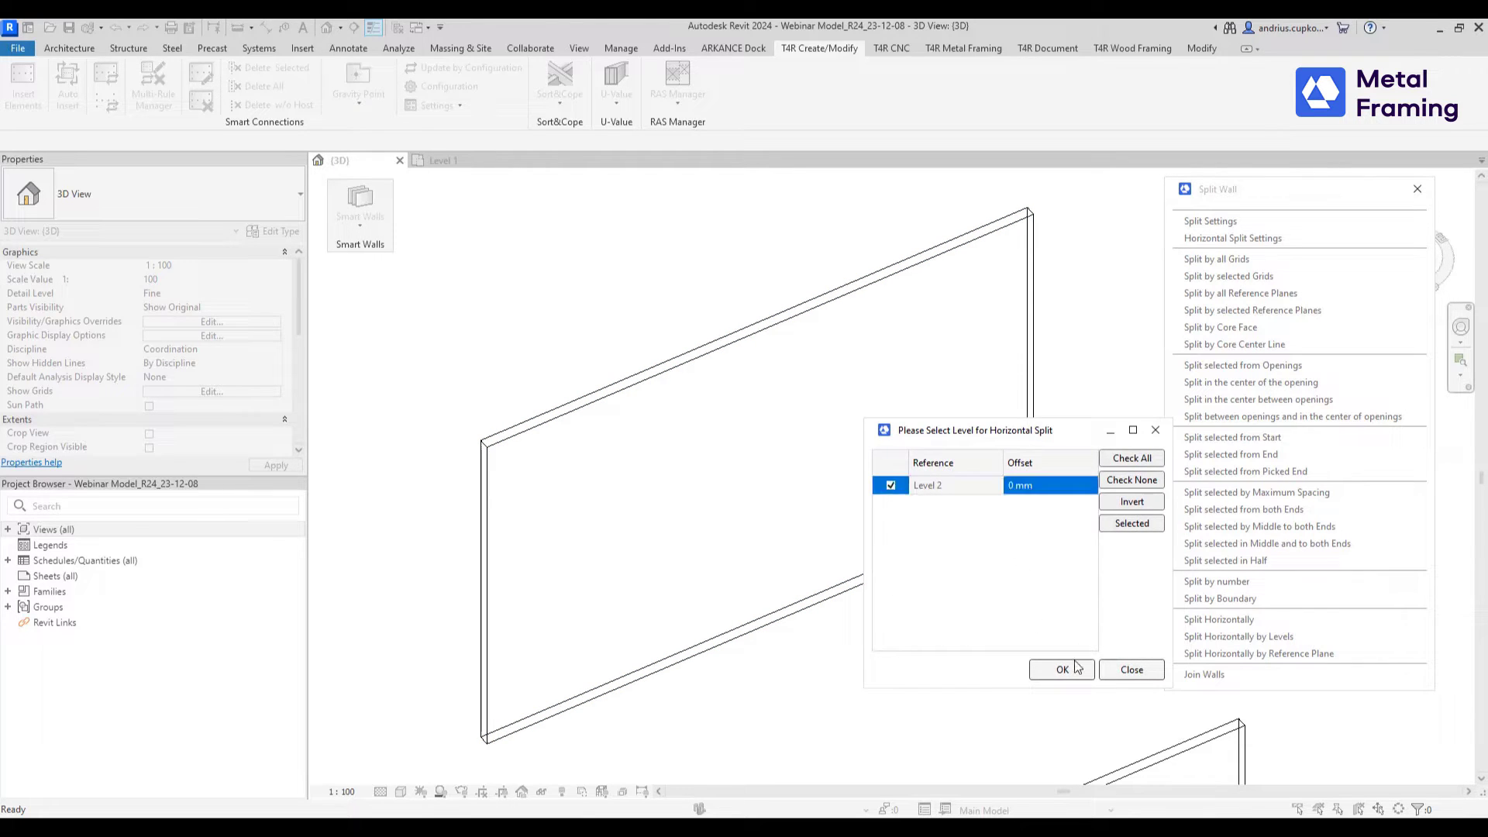
left_click(1070, 669)
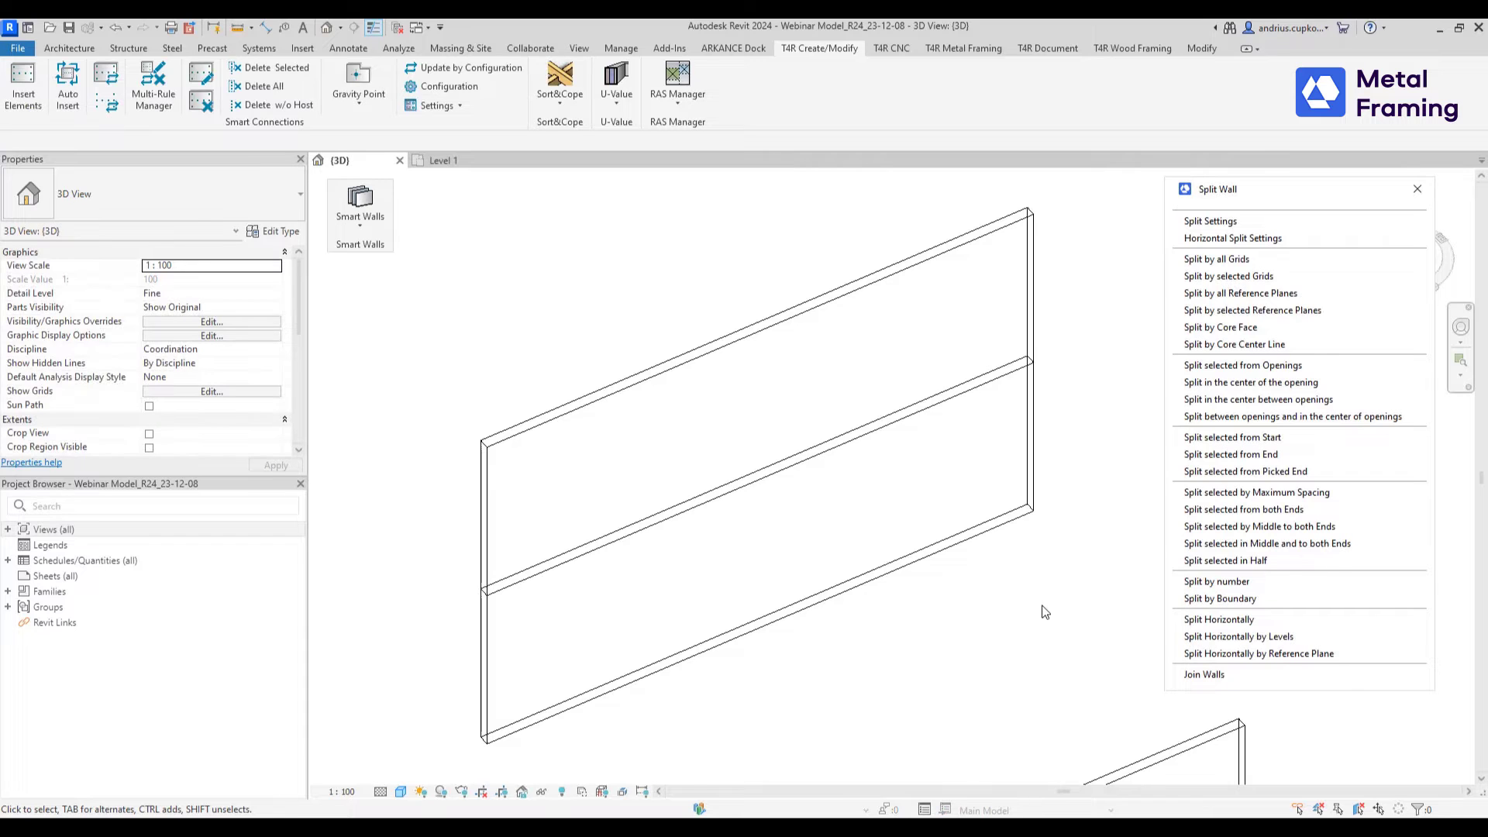
- Split the upper and lower halves of the tall wall into vertical panels, measured from the wall start
left_click_drag(1045, 612, 639, 375)
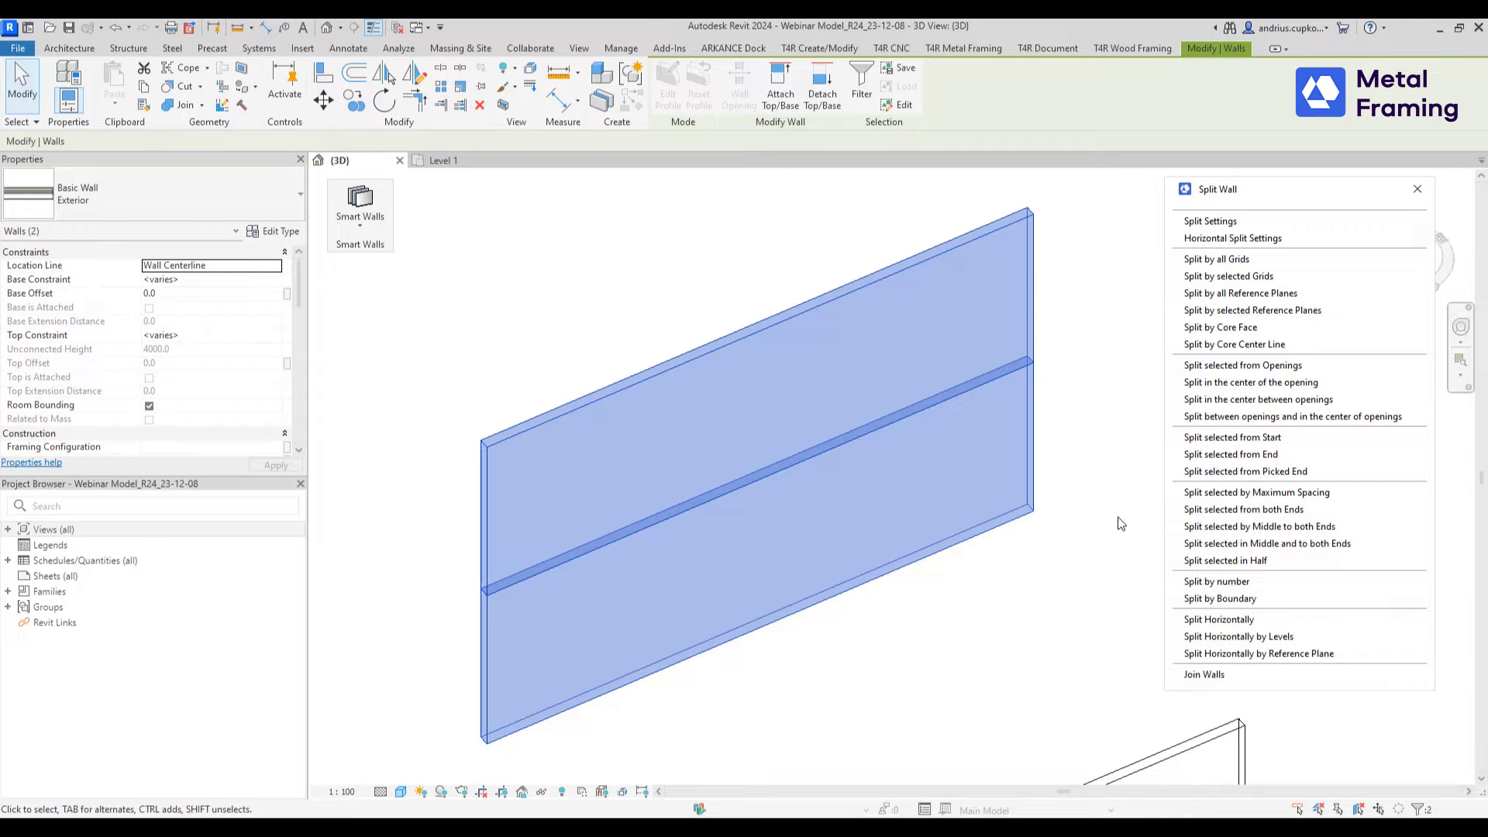
left_click(1221, 438)
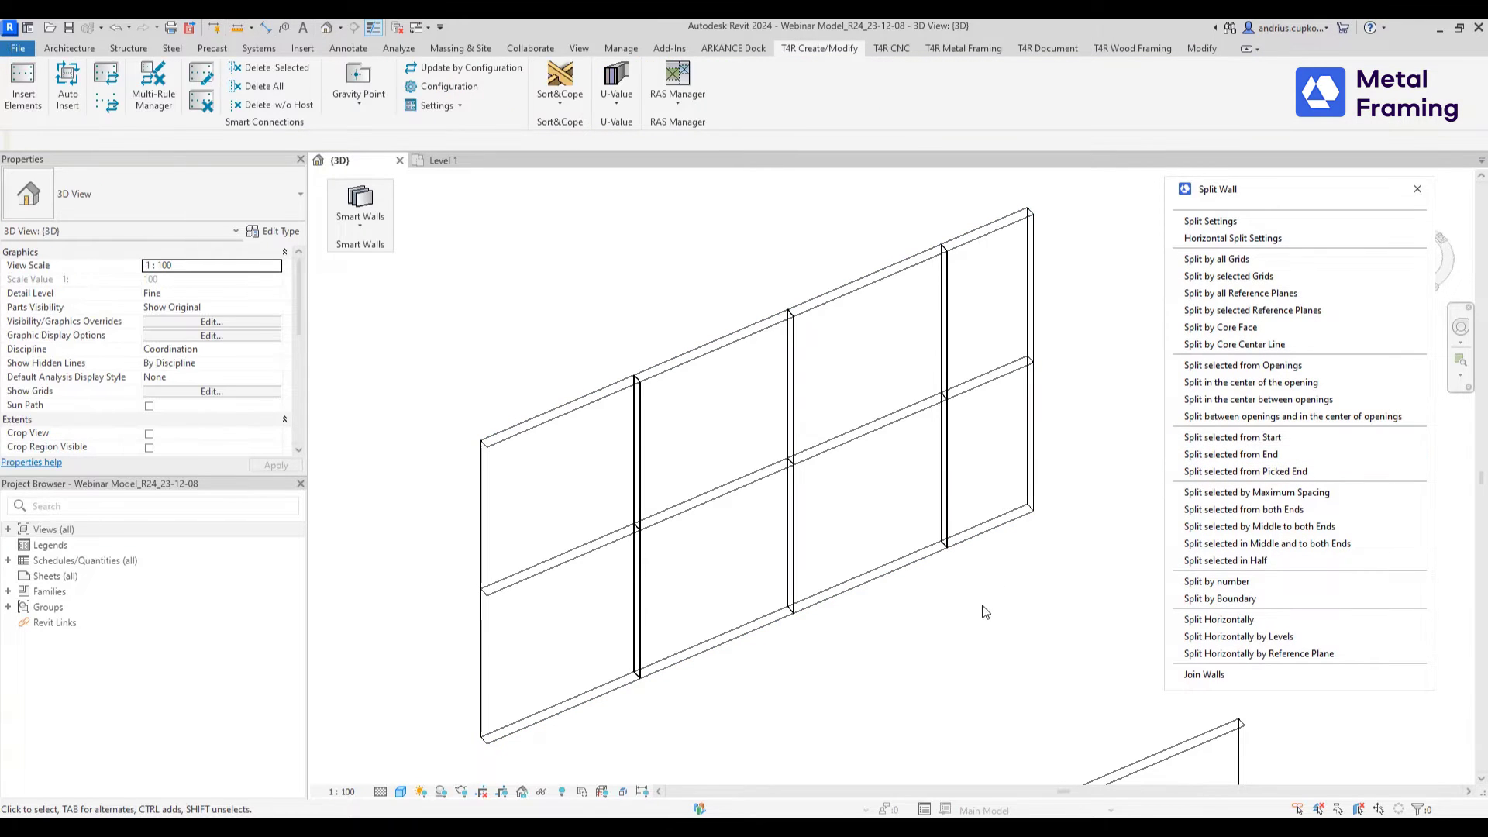
middle_click_drag(983, 629, 1016, 613)
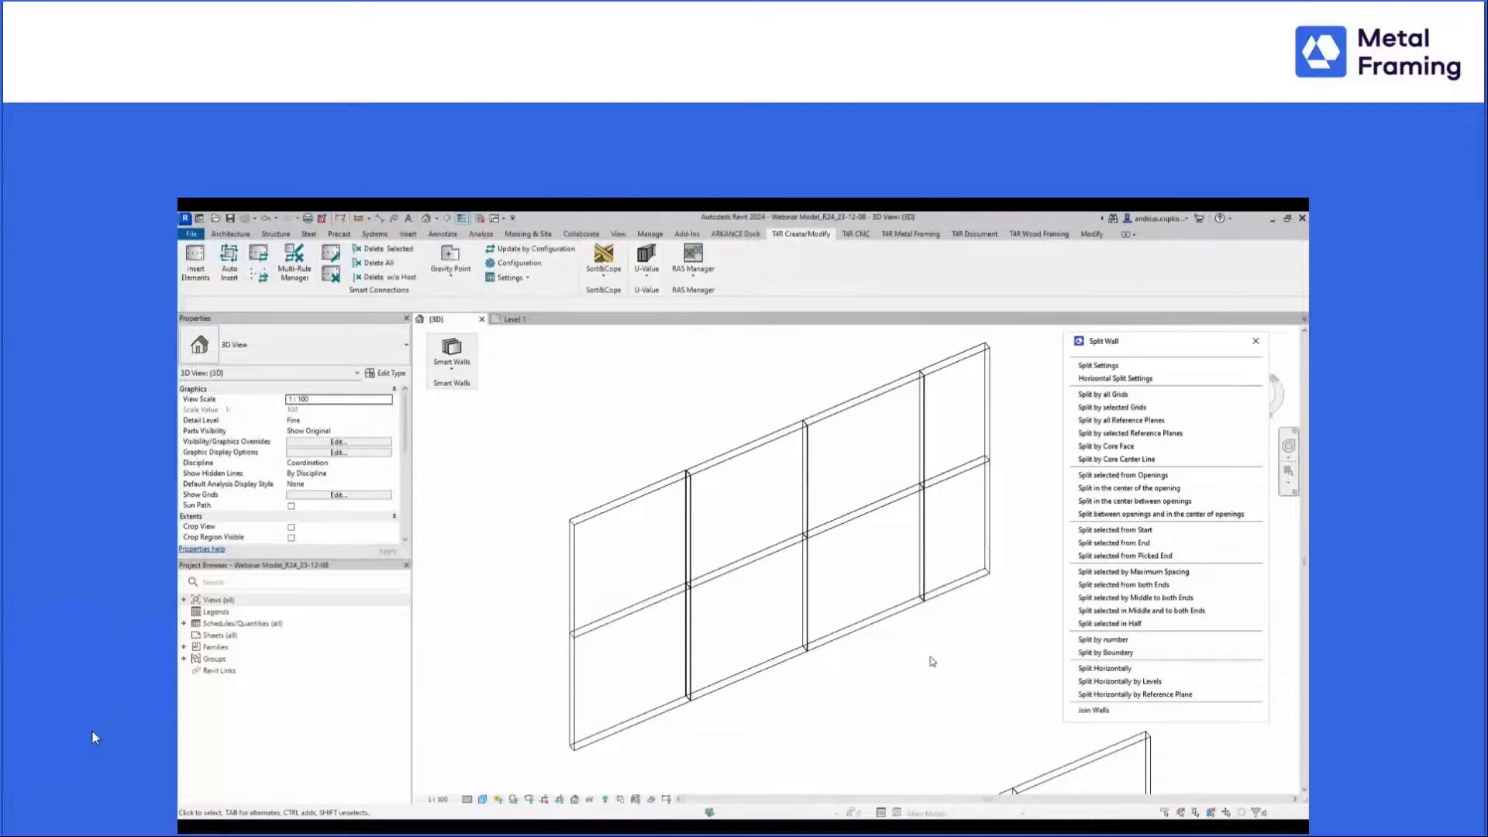
left_click(92, 732)
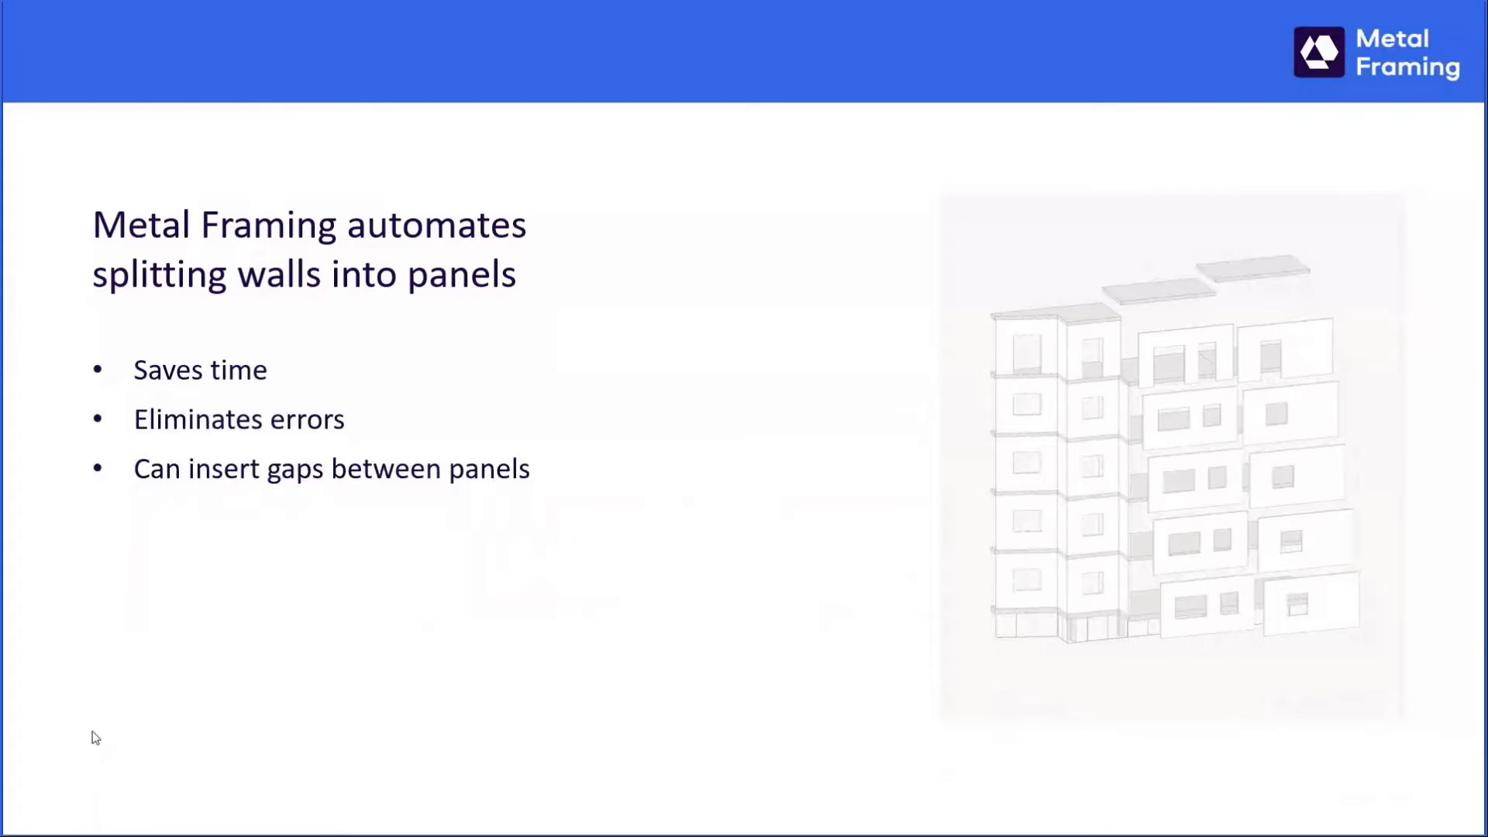
key("Right")
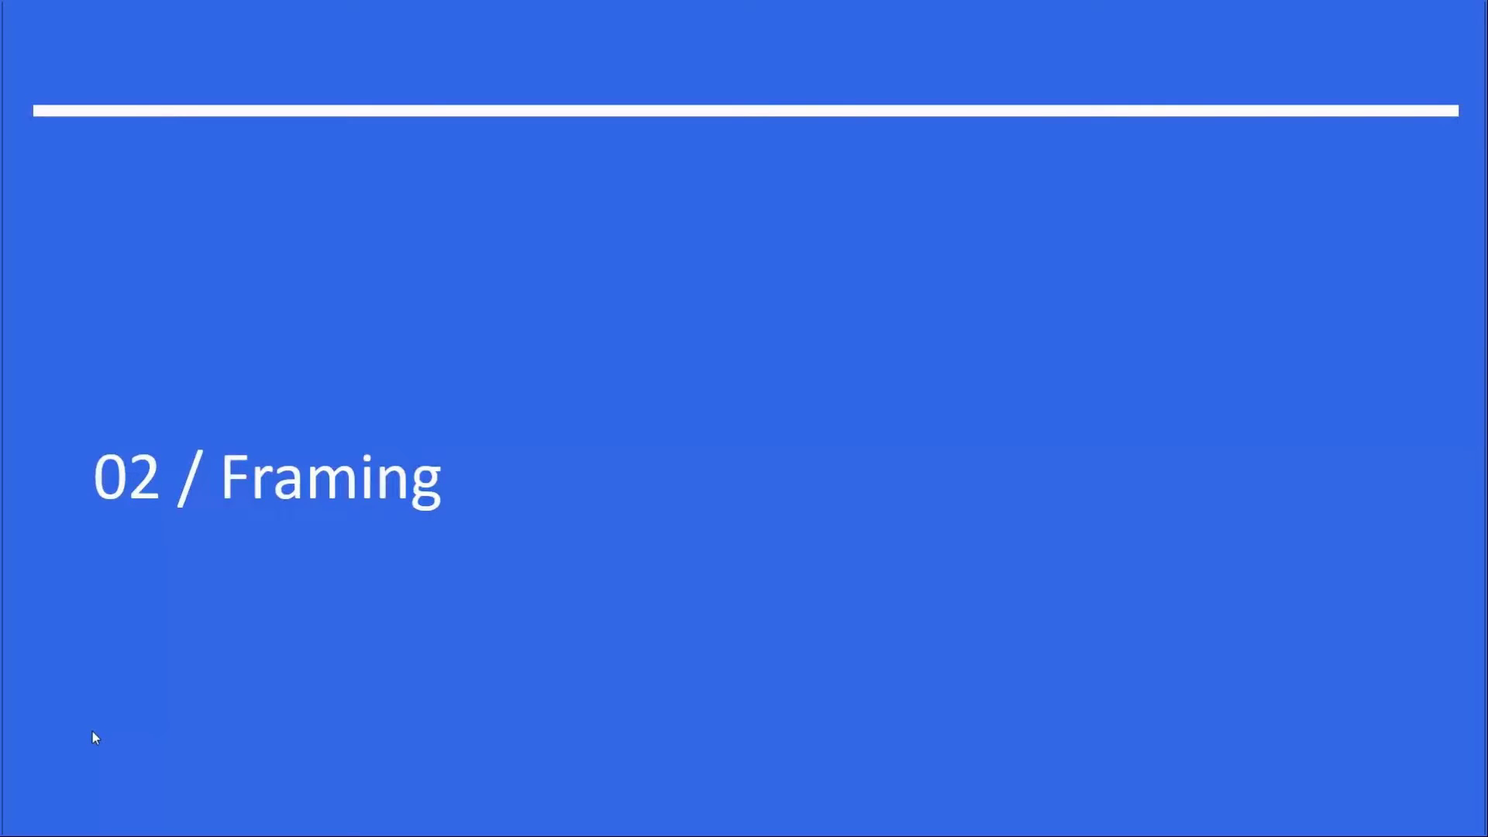
key("Right")
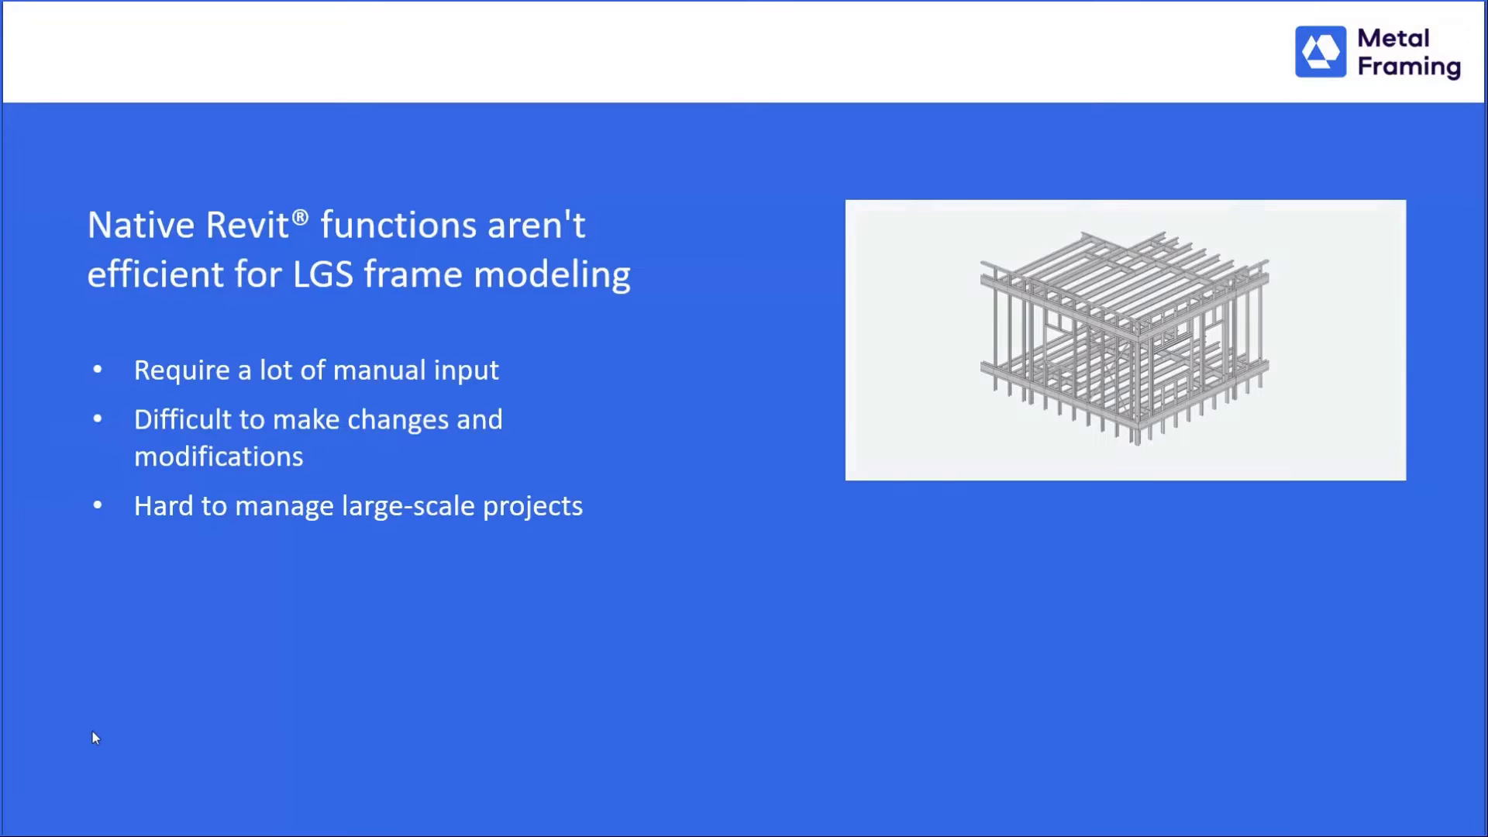
key("Right")
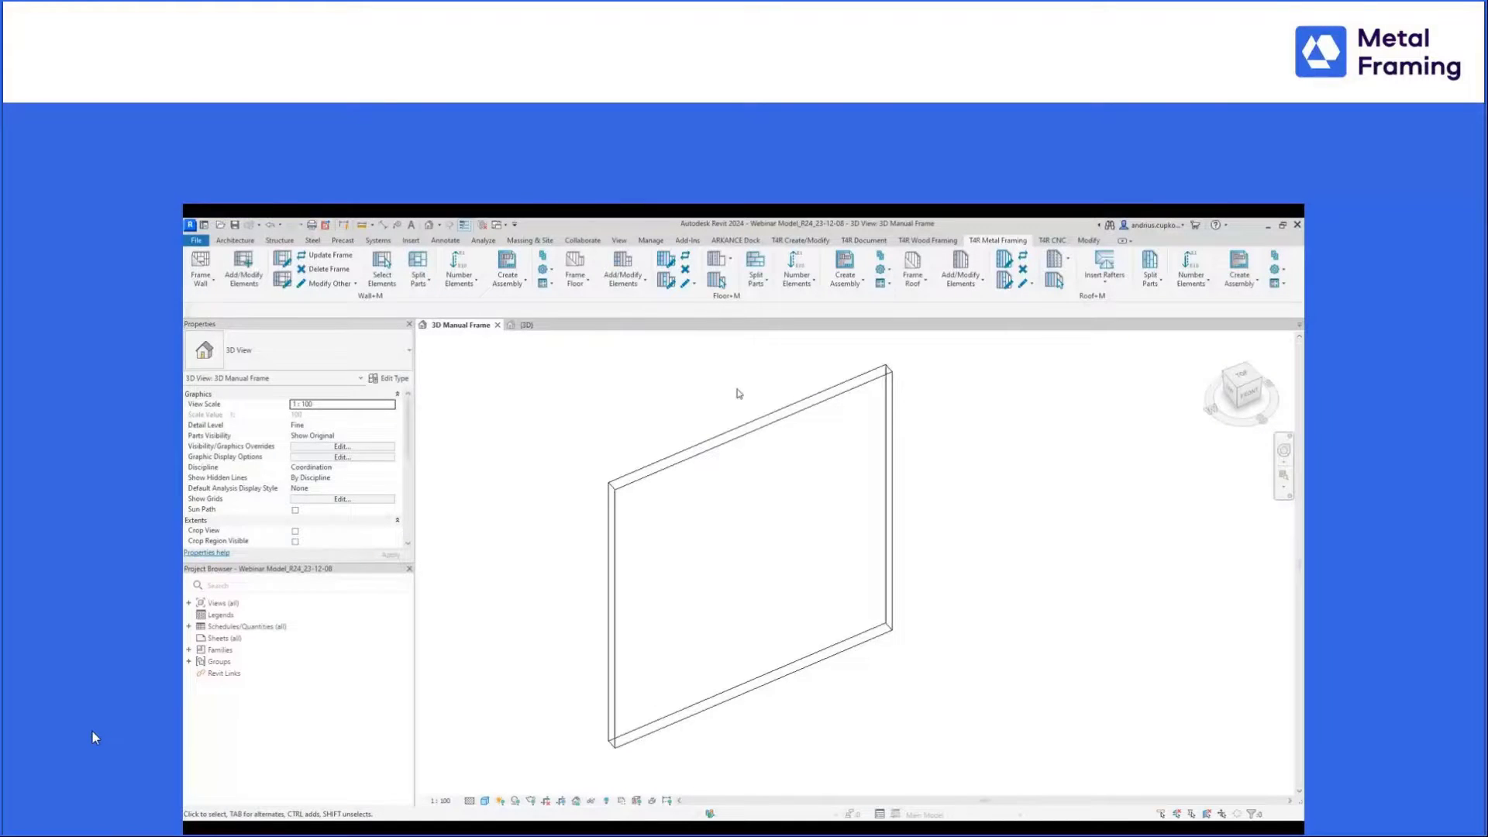
left_click(223, 811)
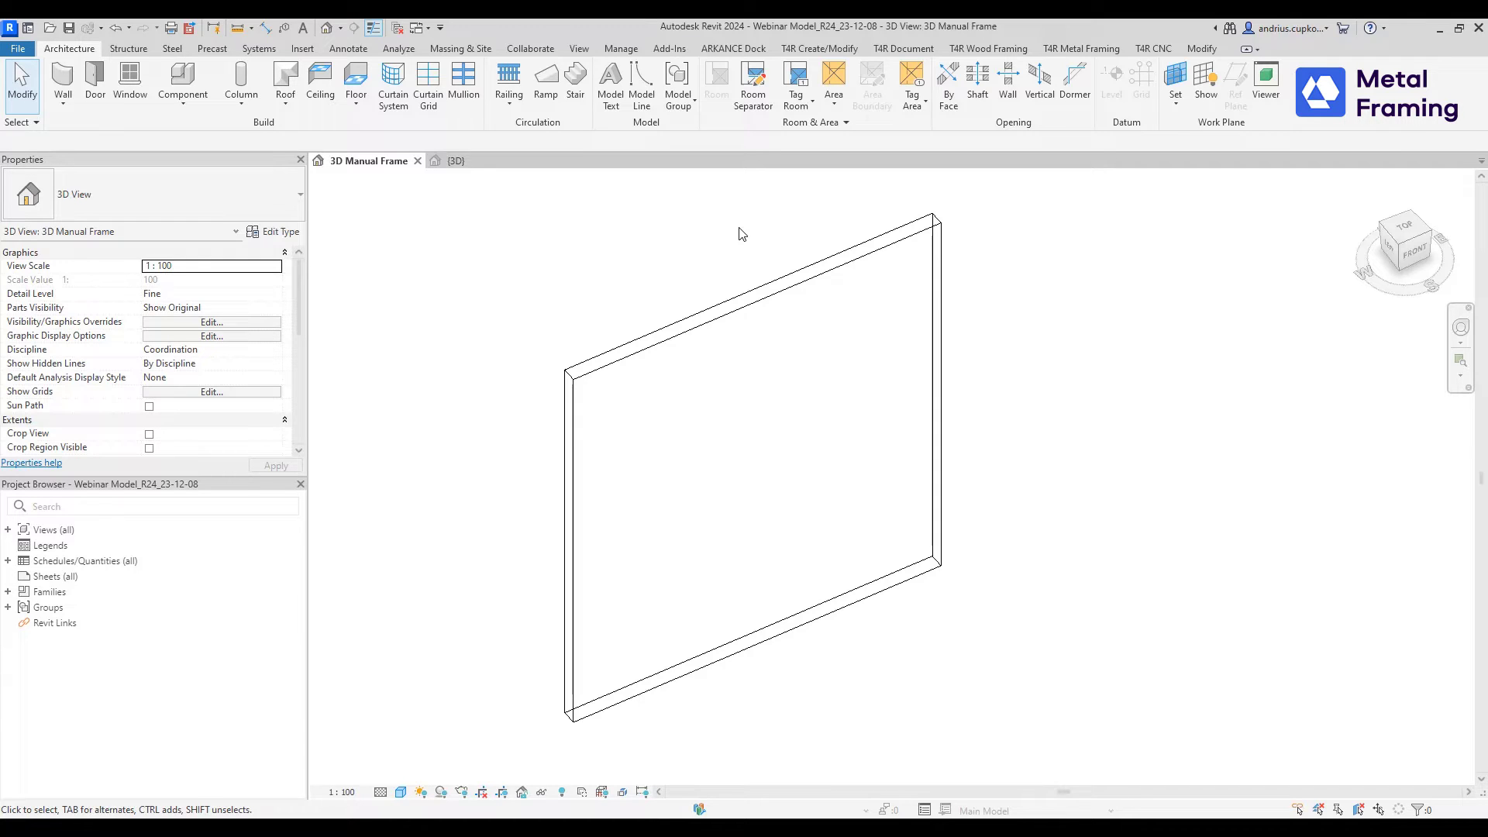
left_click(60, 104)
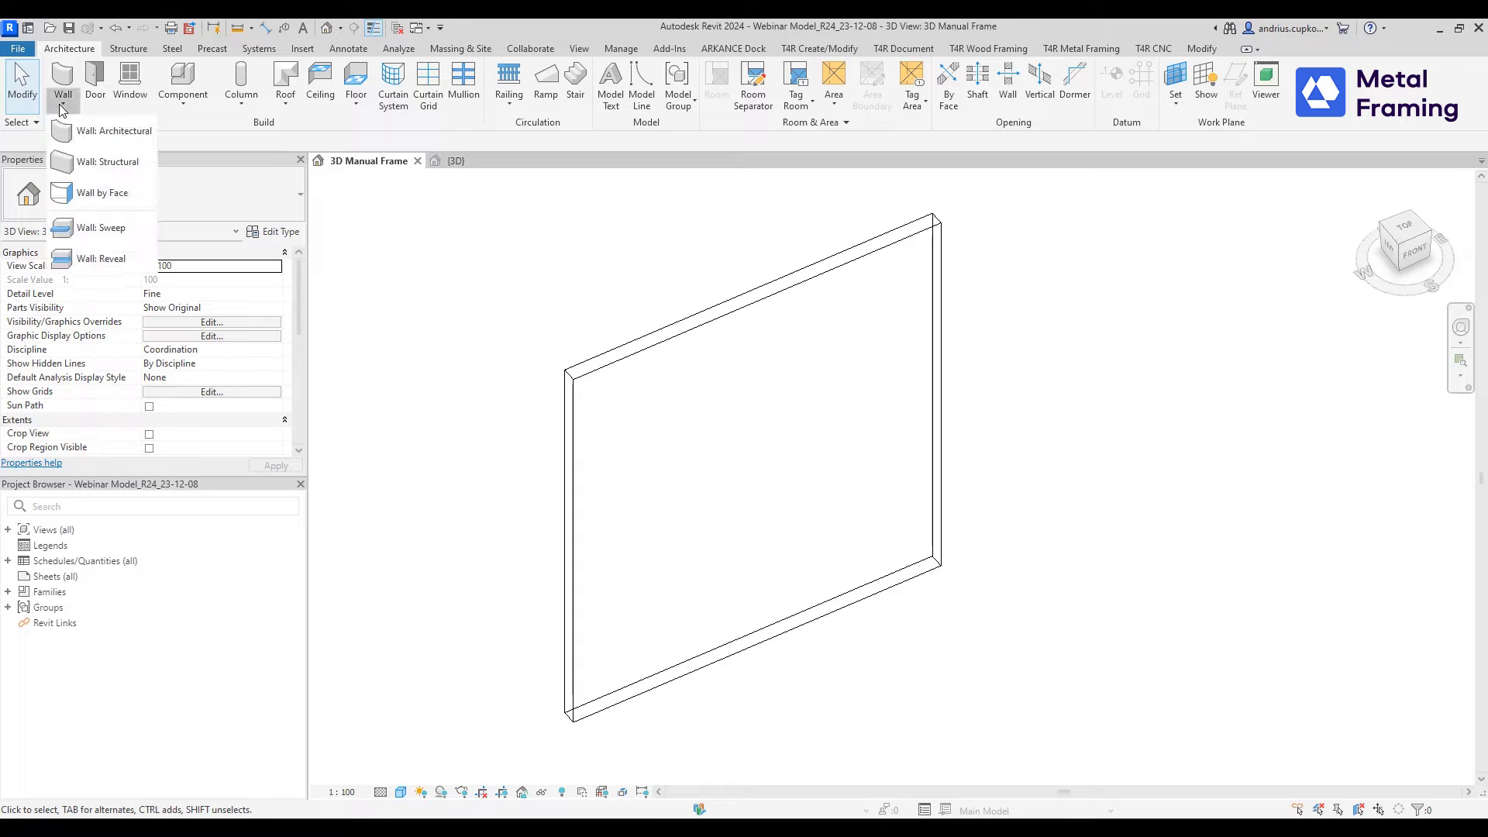
left_click(101, 162)
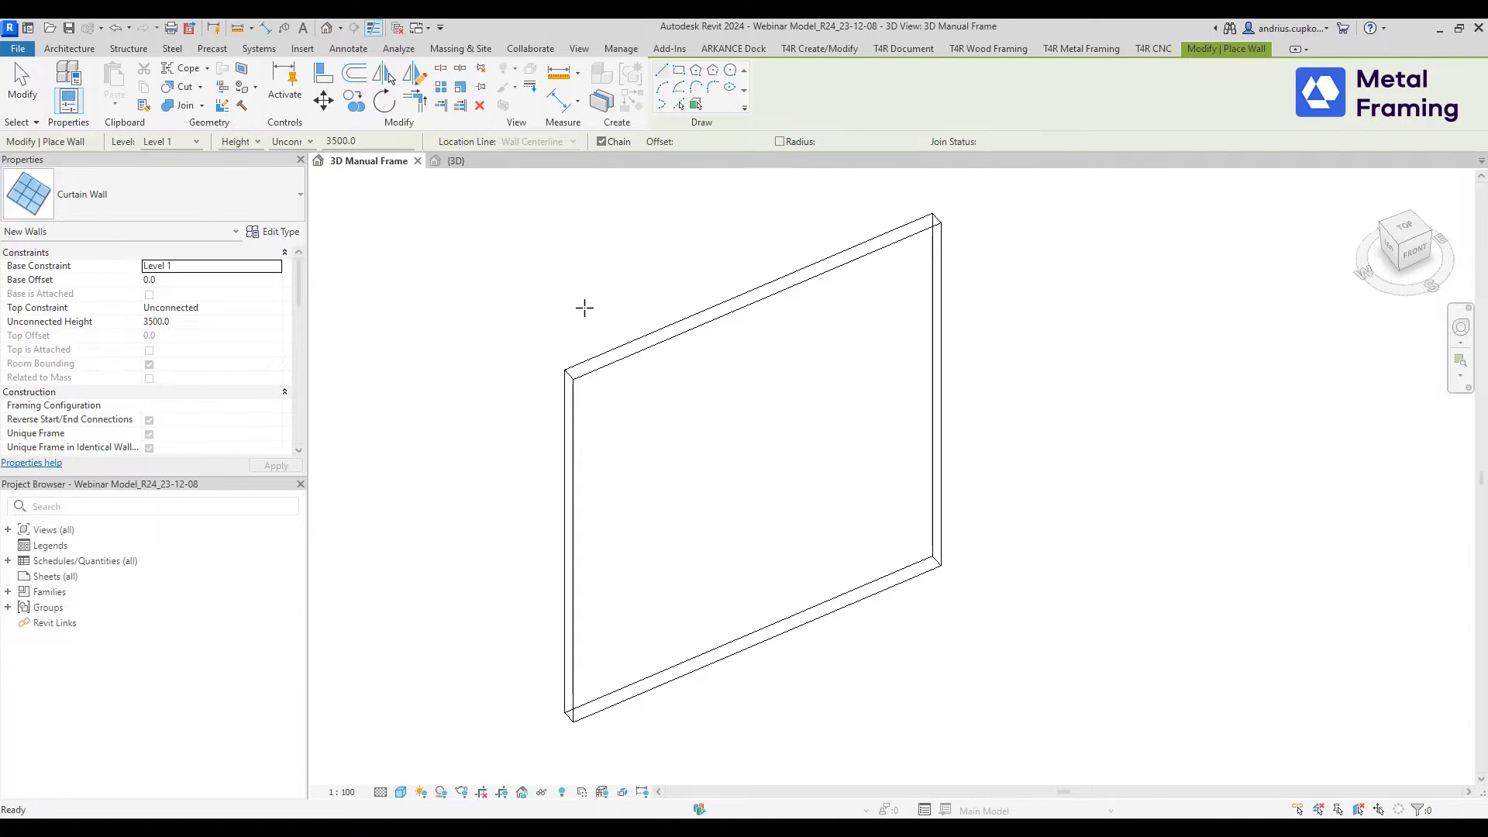
key("Escape")
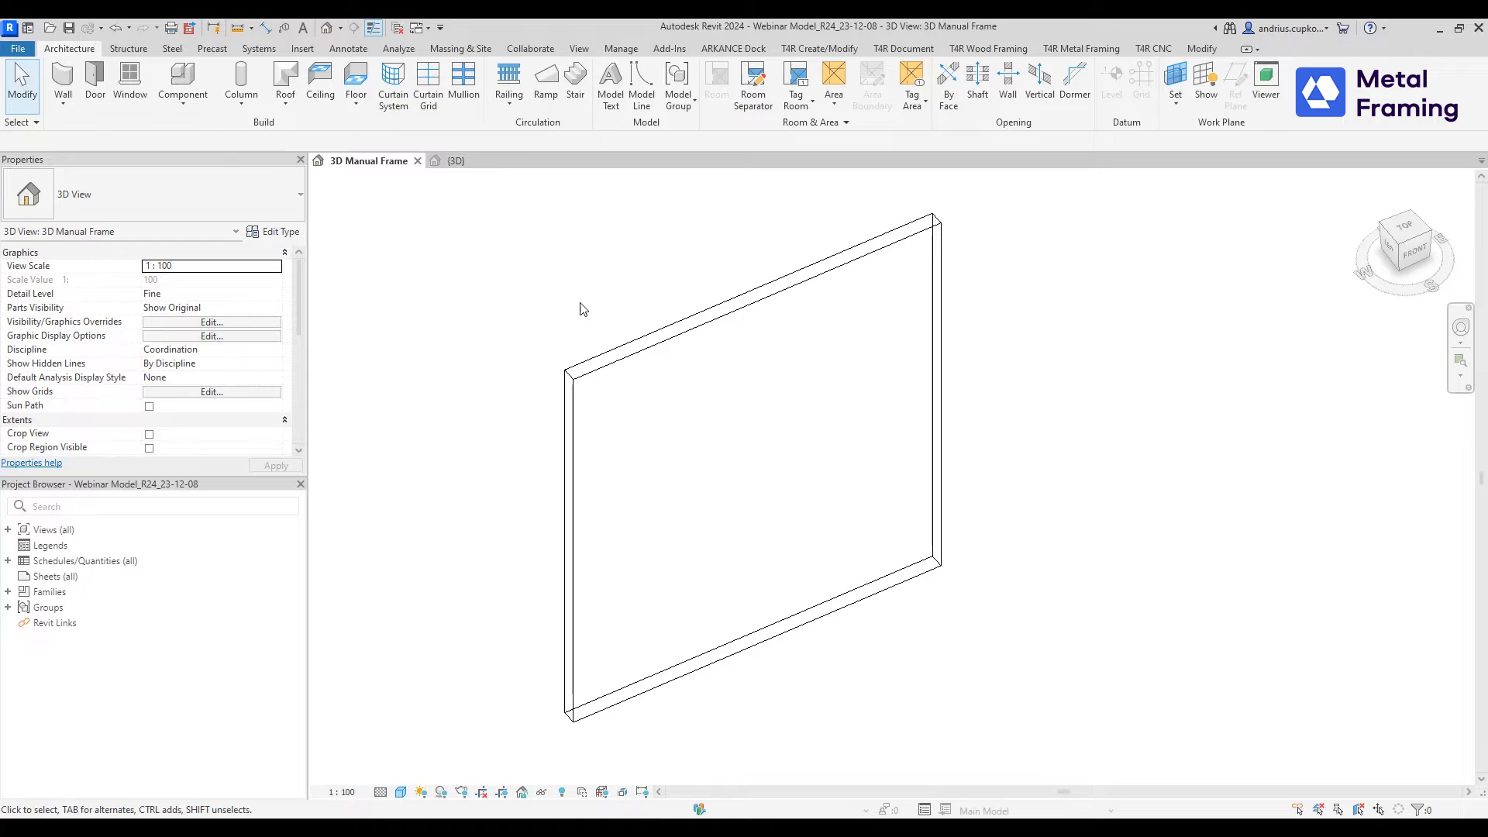
- Start a structural beam system and pick the wall's front face as its work plane
left_click(130, 49)
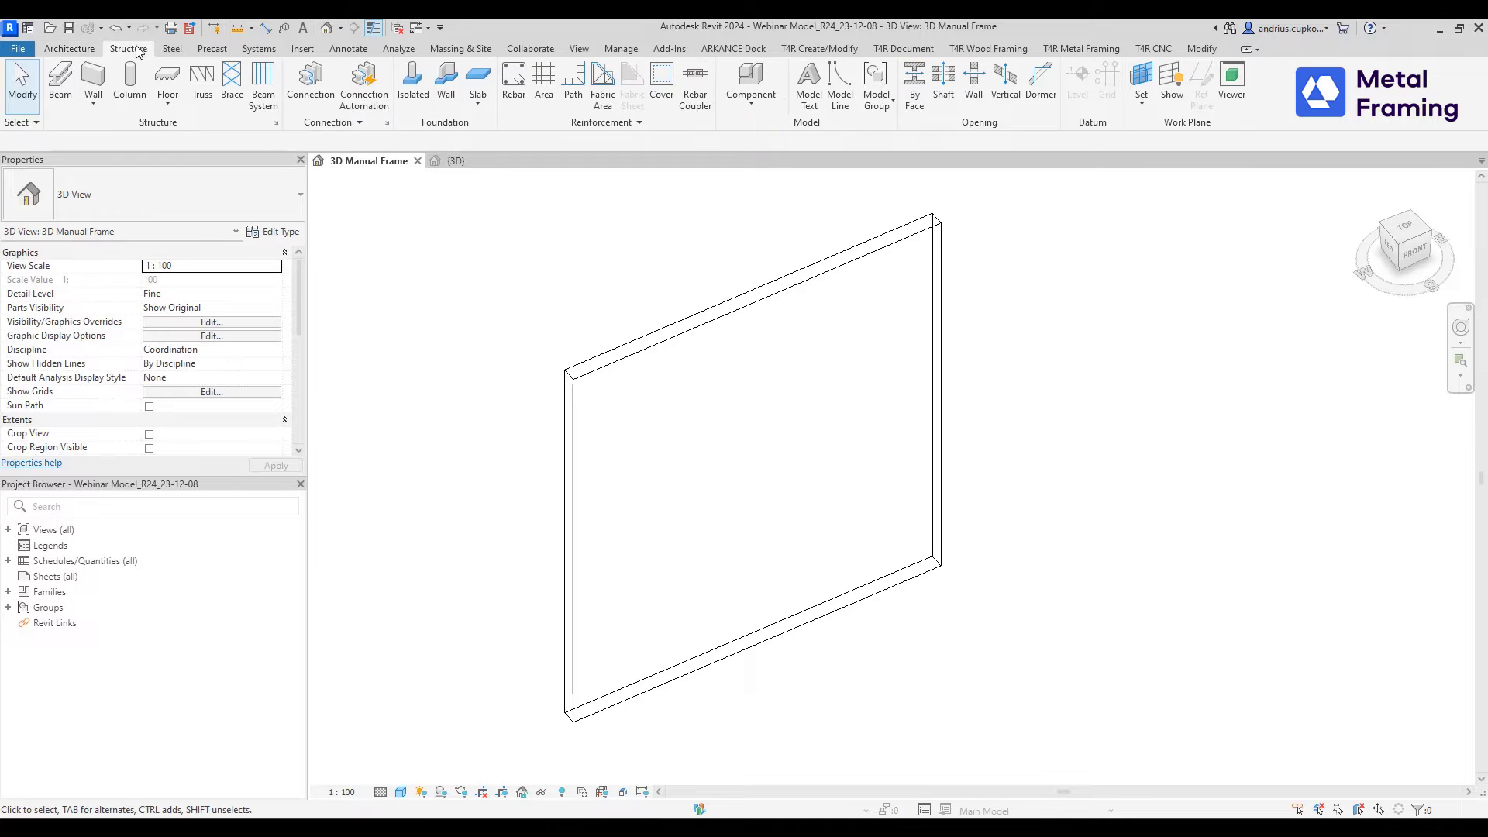
left_click(263, 93)
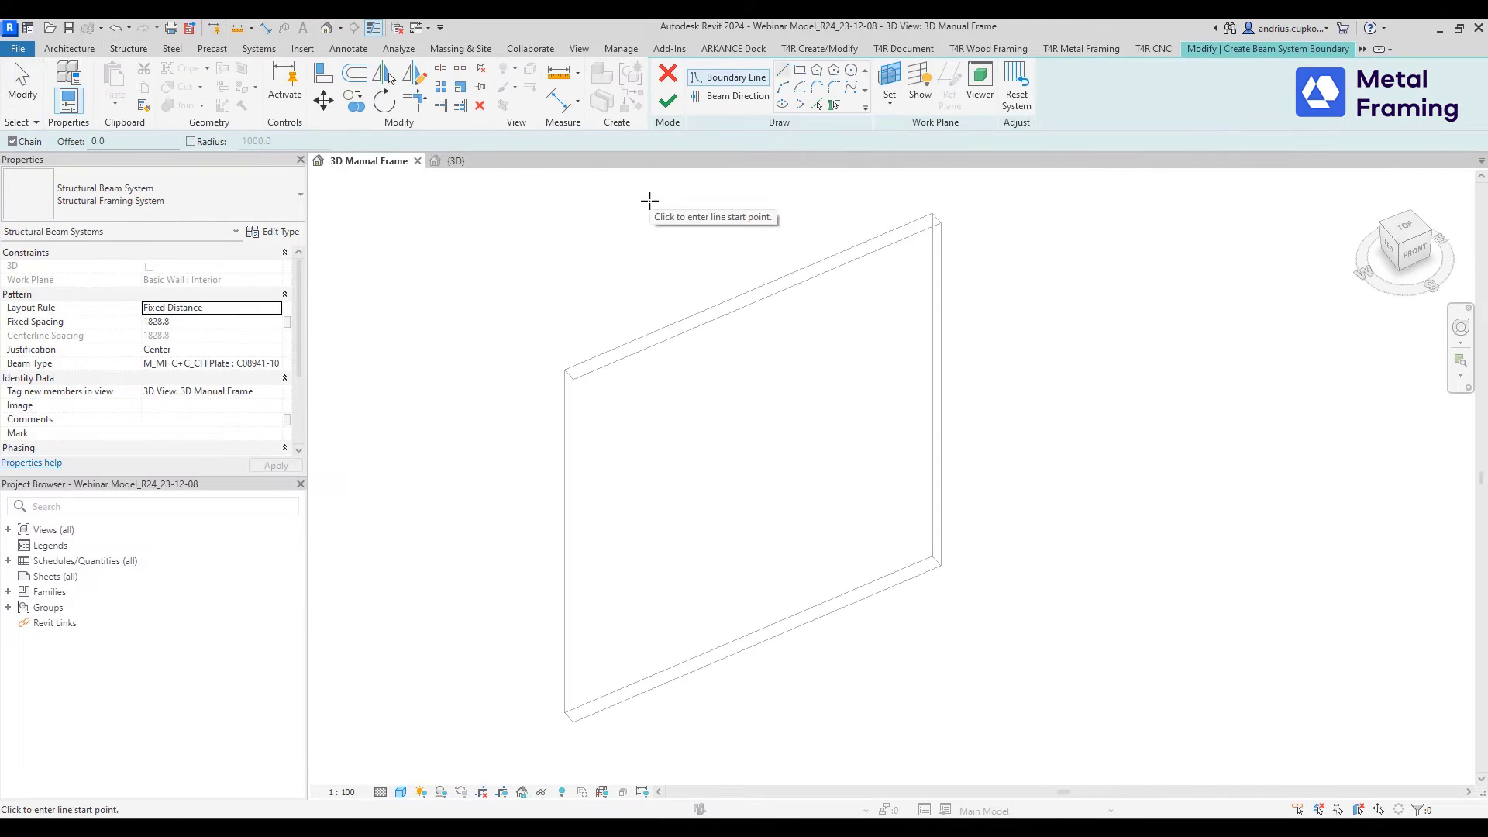
left_click(887, 109)
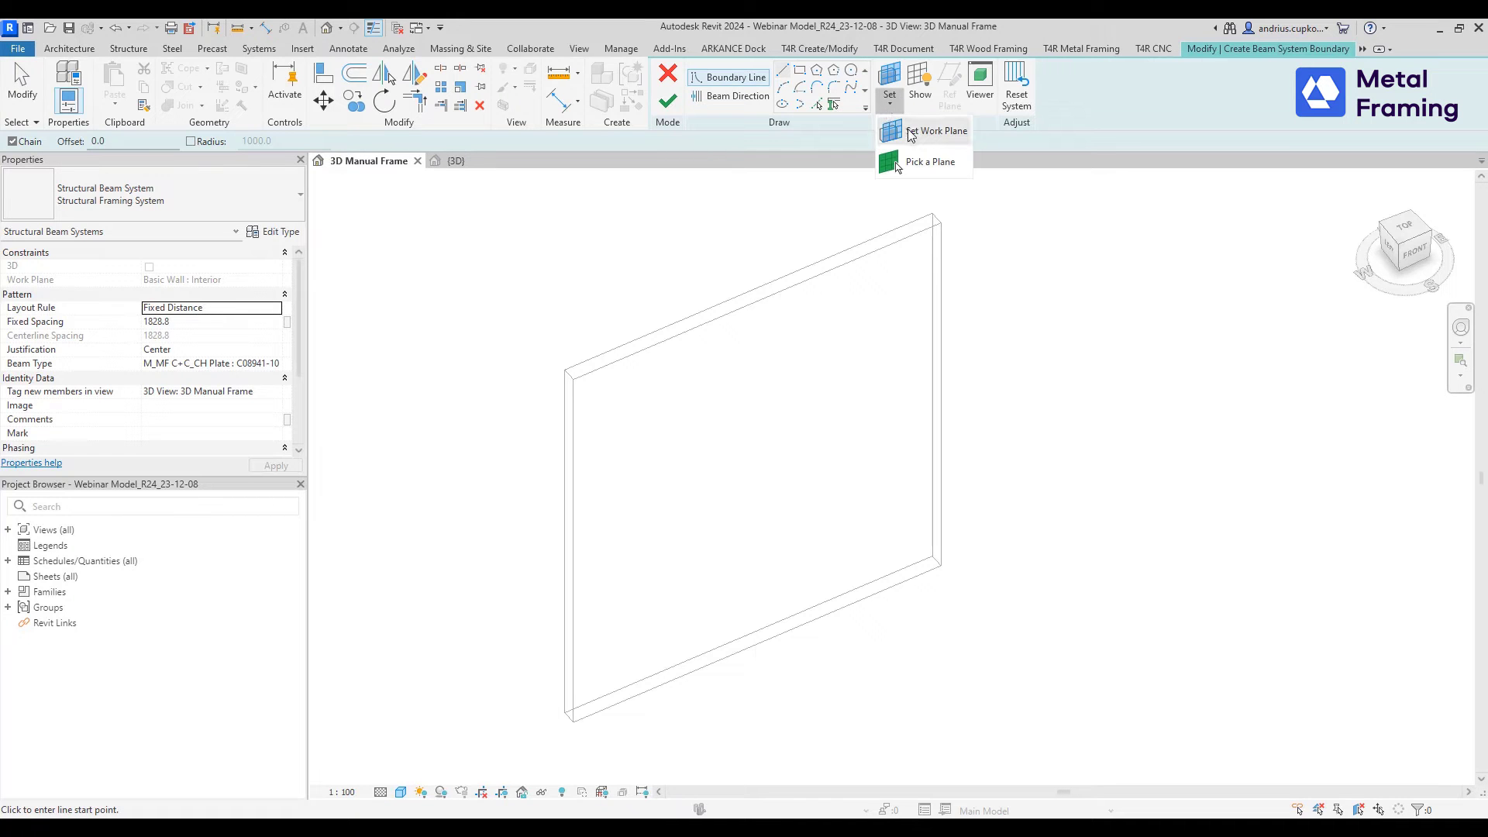
left_click(928, 161)
left_click(918, 233)
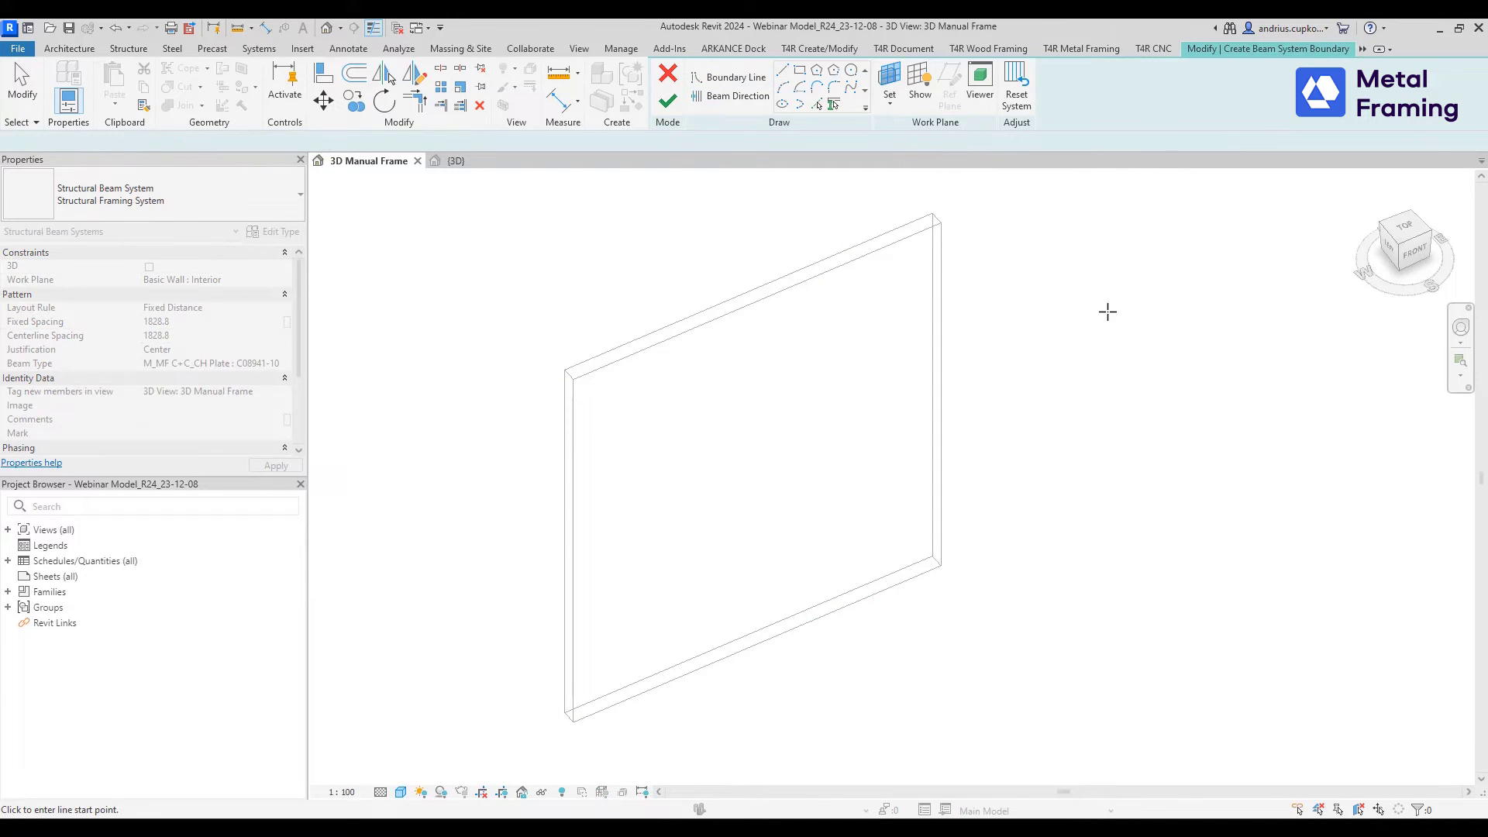
- Sketch a rectangular beam system boundary along the wall face outline, 3000 mm wide and 3300 mm high
left_click(800, 70)
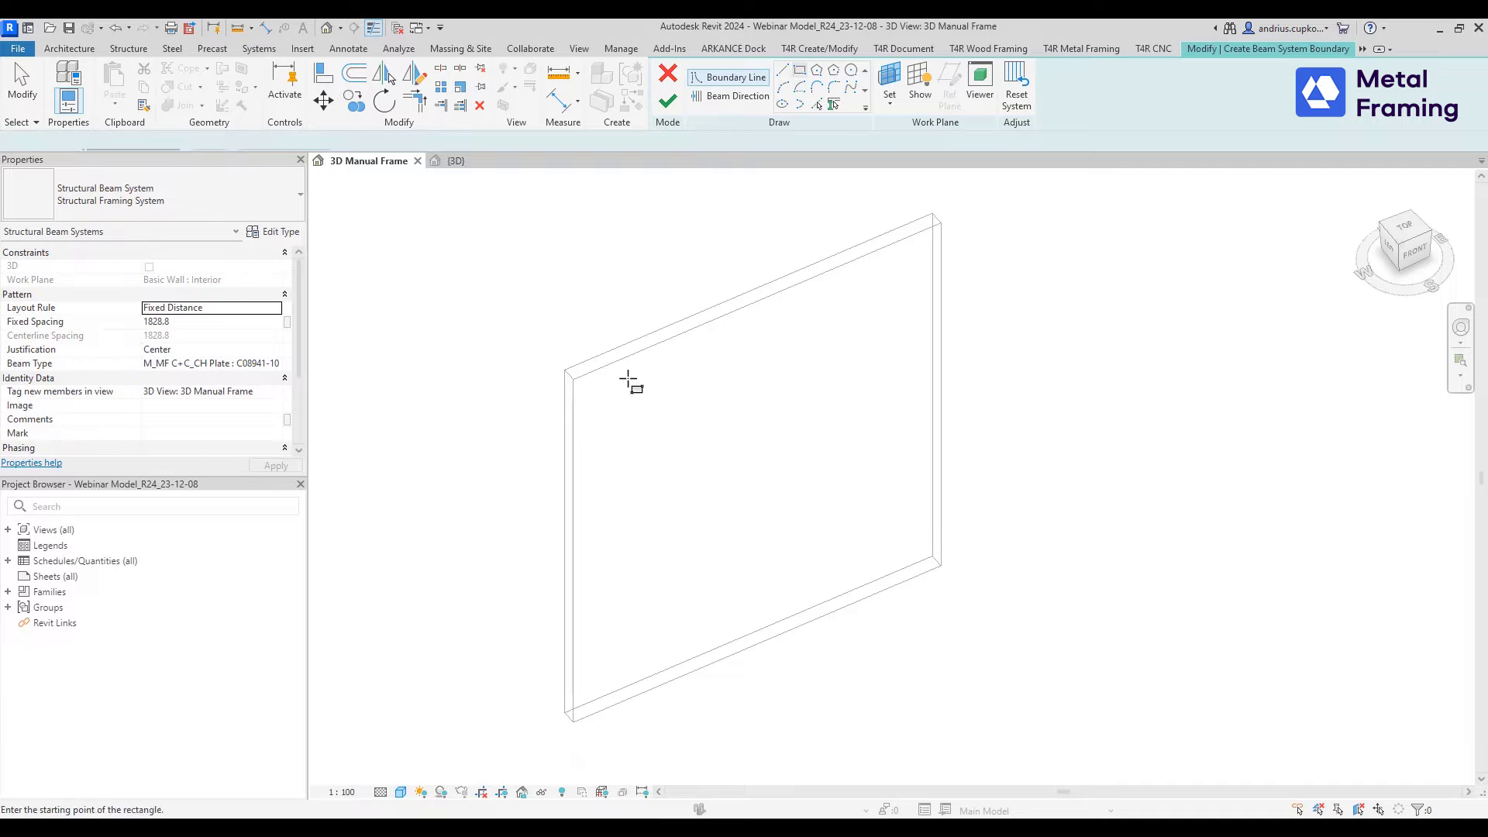
left_click(573, 379)
left_click(940, 568)
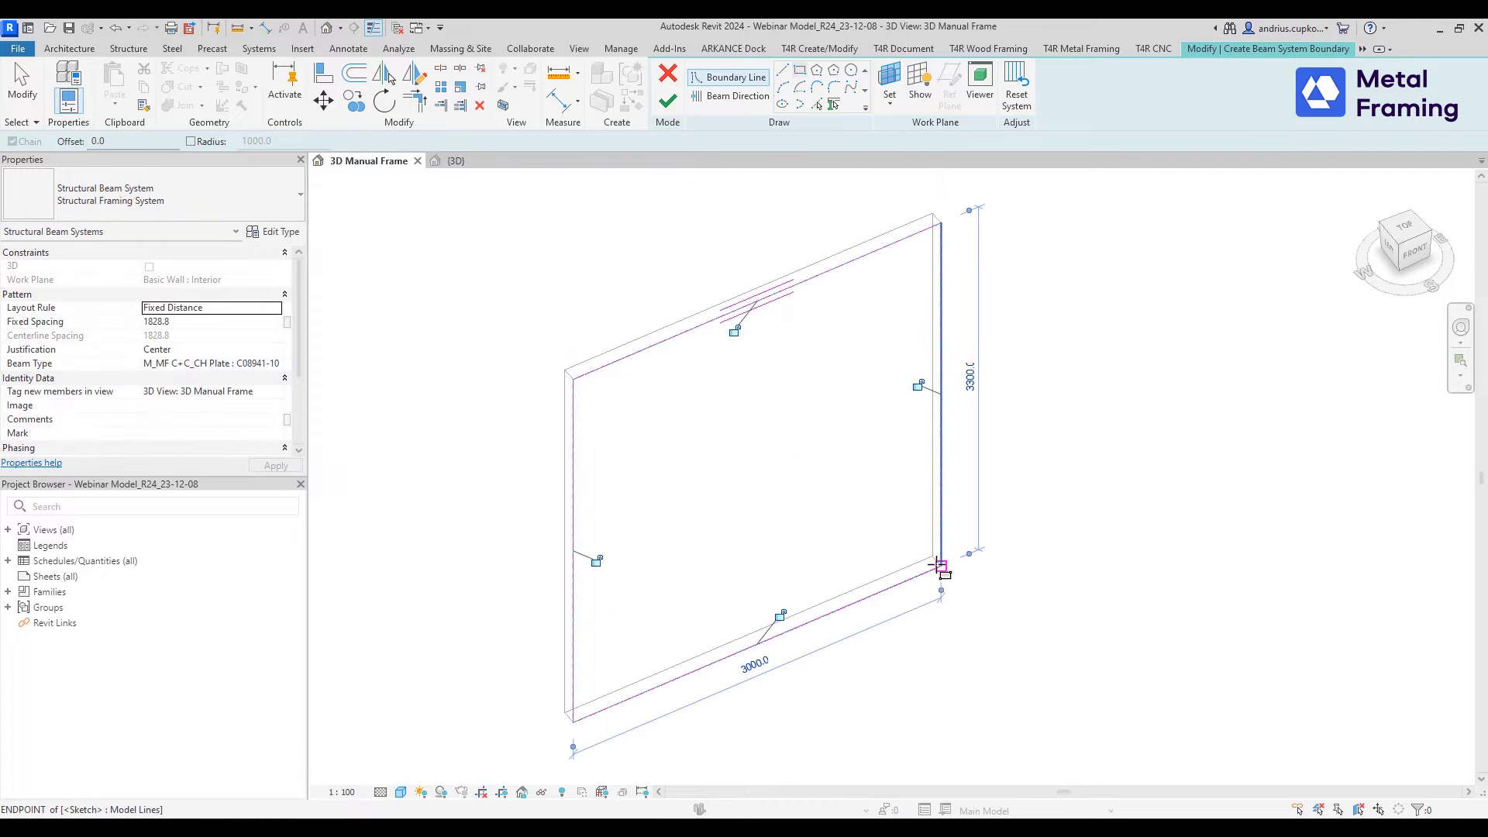
key("Escape")
key("Escape")
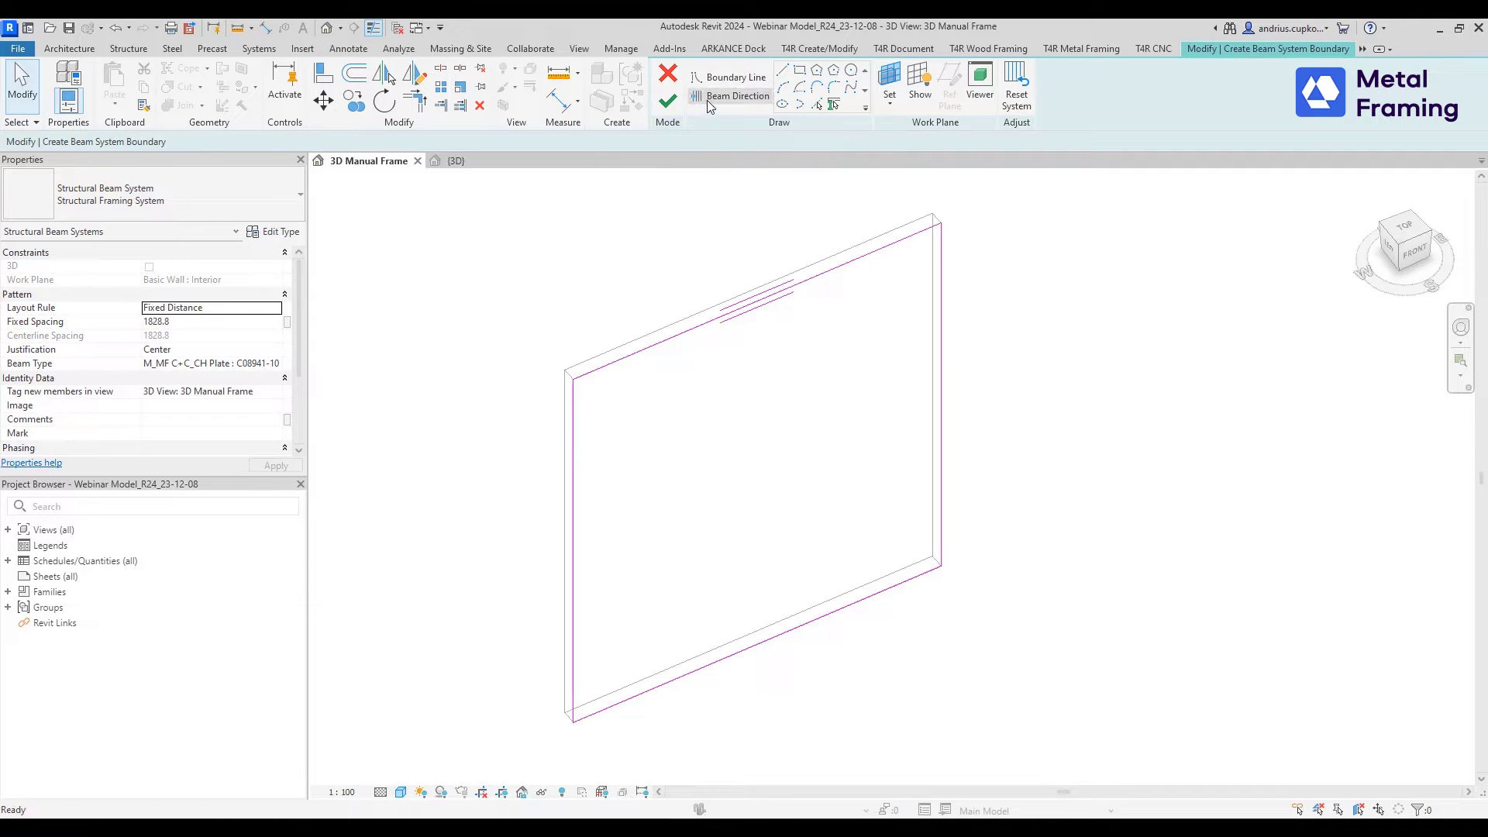
- Set the beam direction parallel to the wall's vertical edge and finish the beam system
left_click(733, 95)
left_click(573, 469)
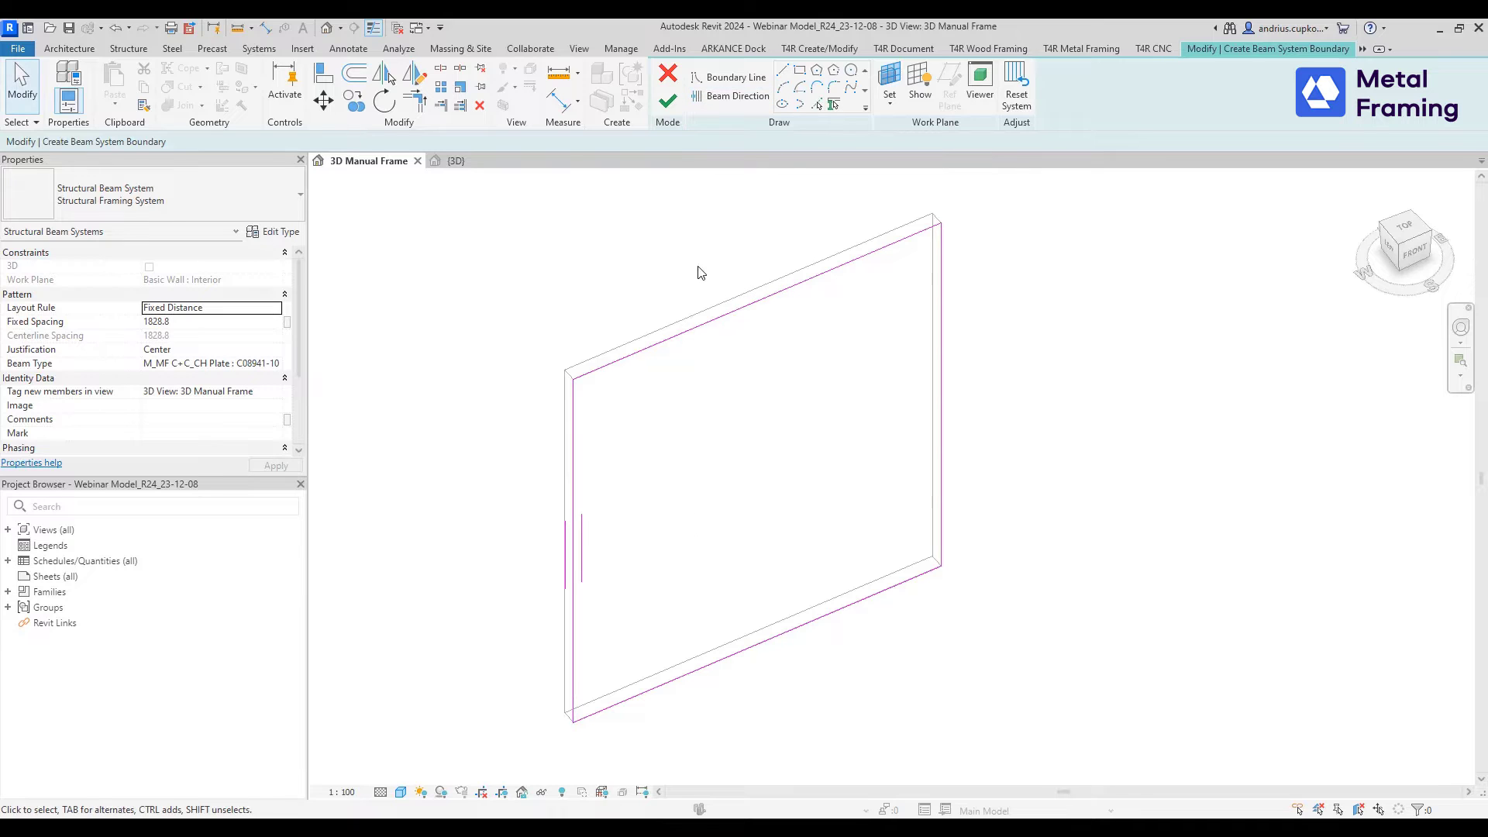
left_click(671, 106)
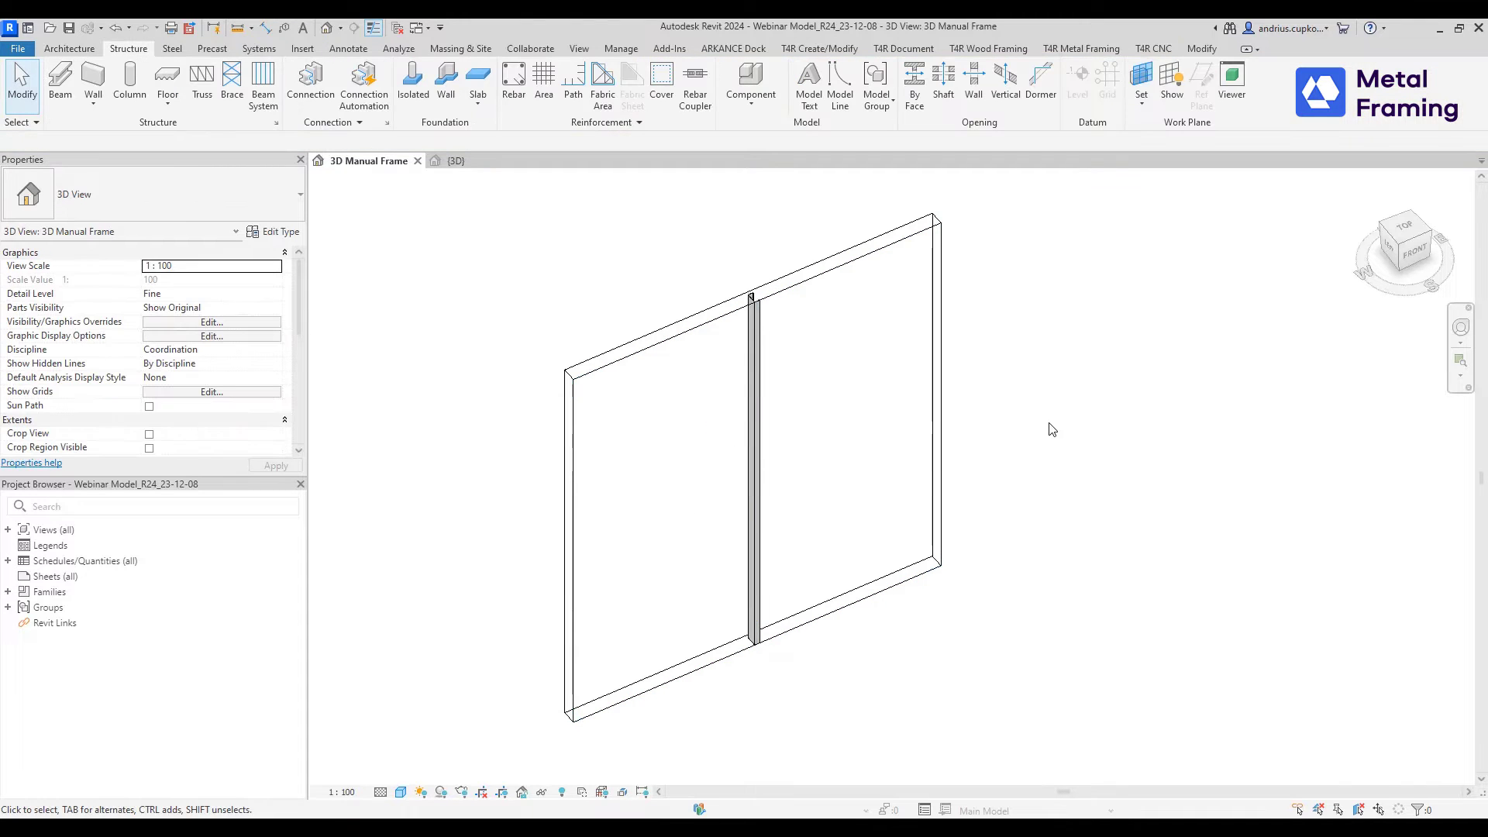
- Change the beam system's layout rule to Maximum Spacing with a spacing of 600 mm
scroll(784, 338, "up", 3)
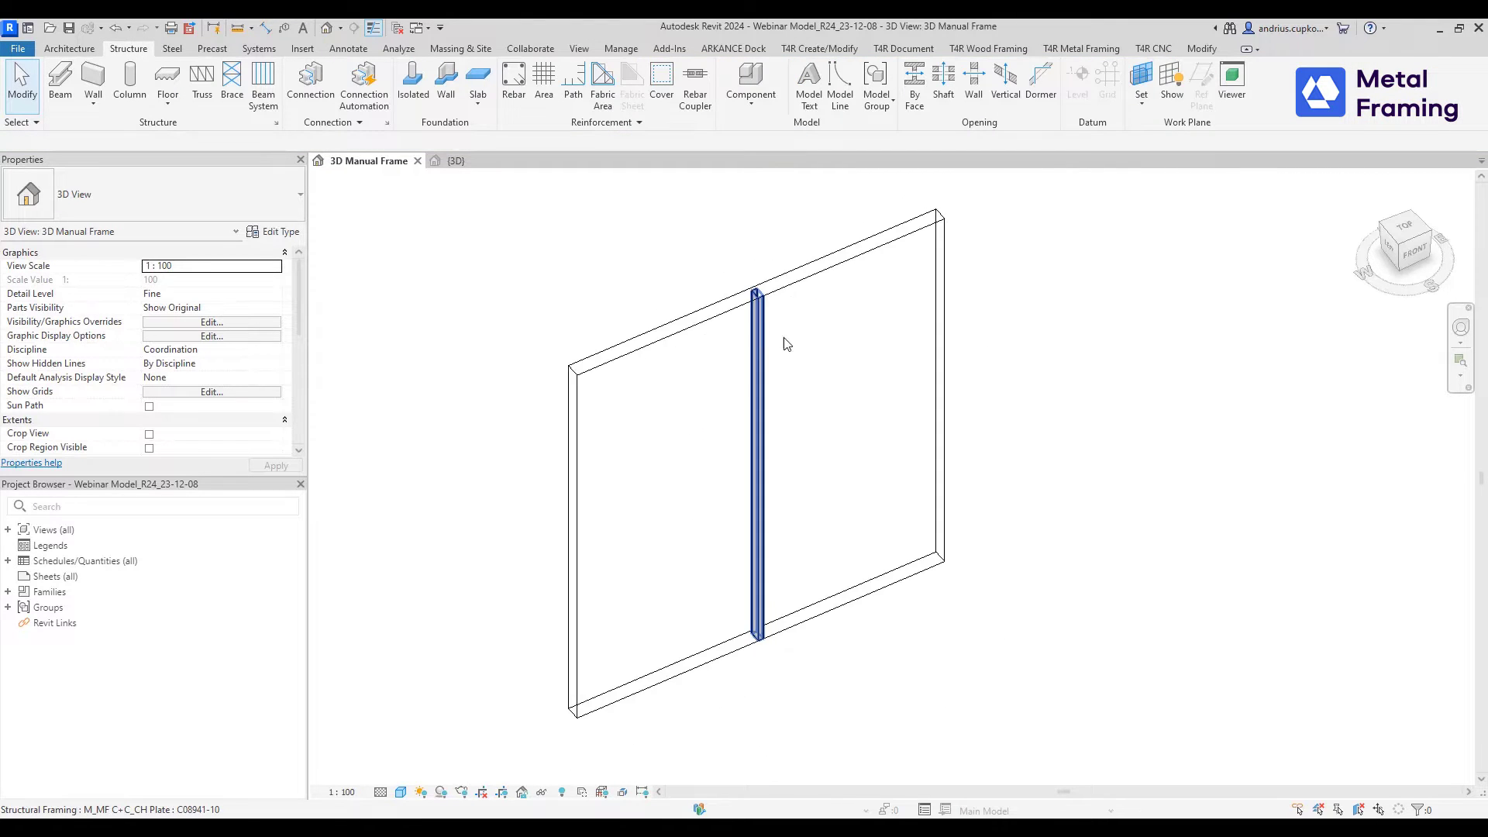
middle_click_drag(803, 352, 828, 303)
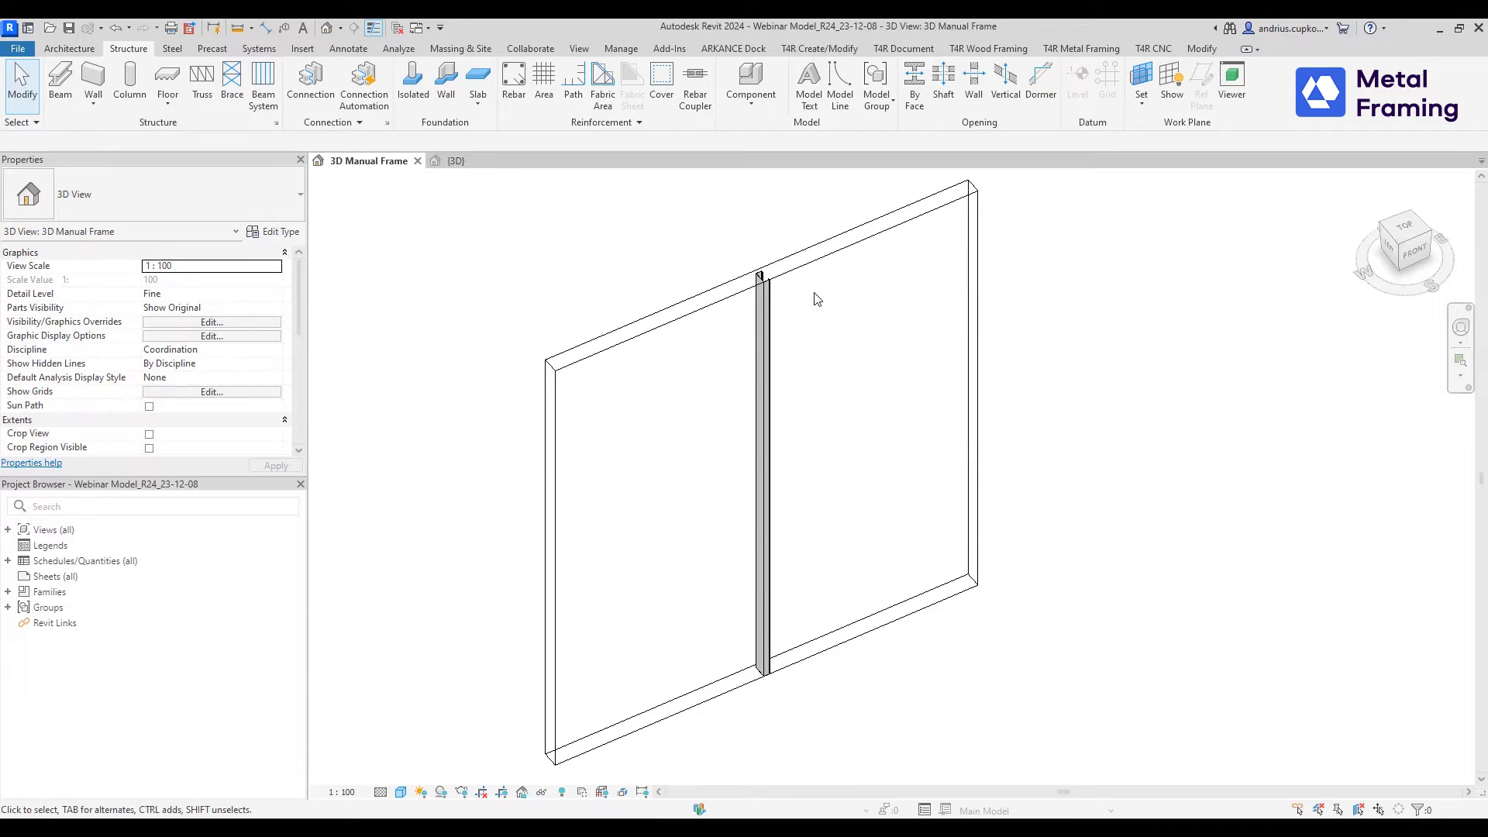
left_click(806, 271)
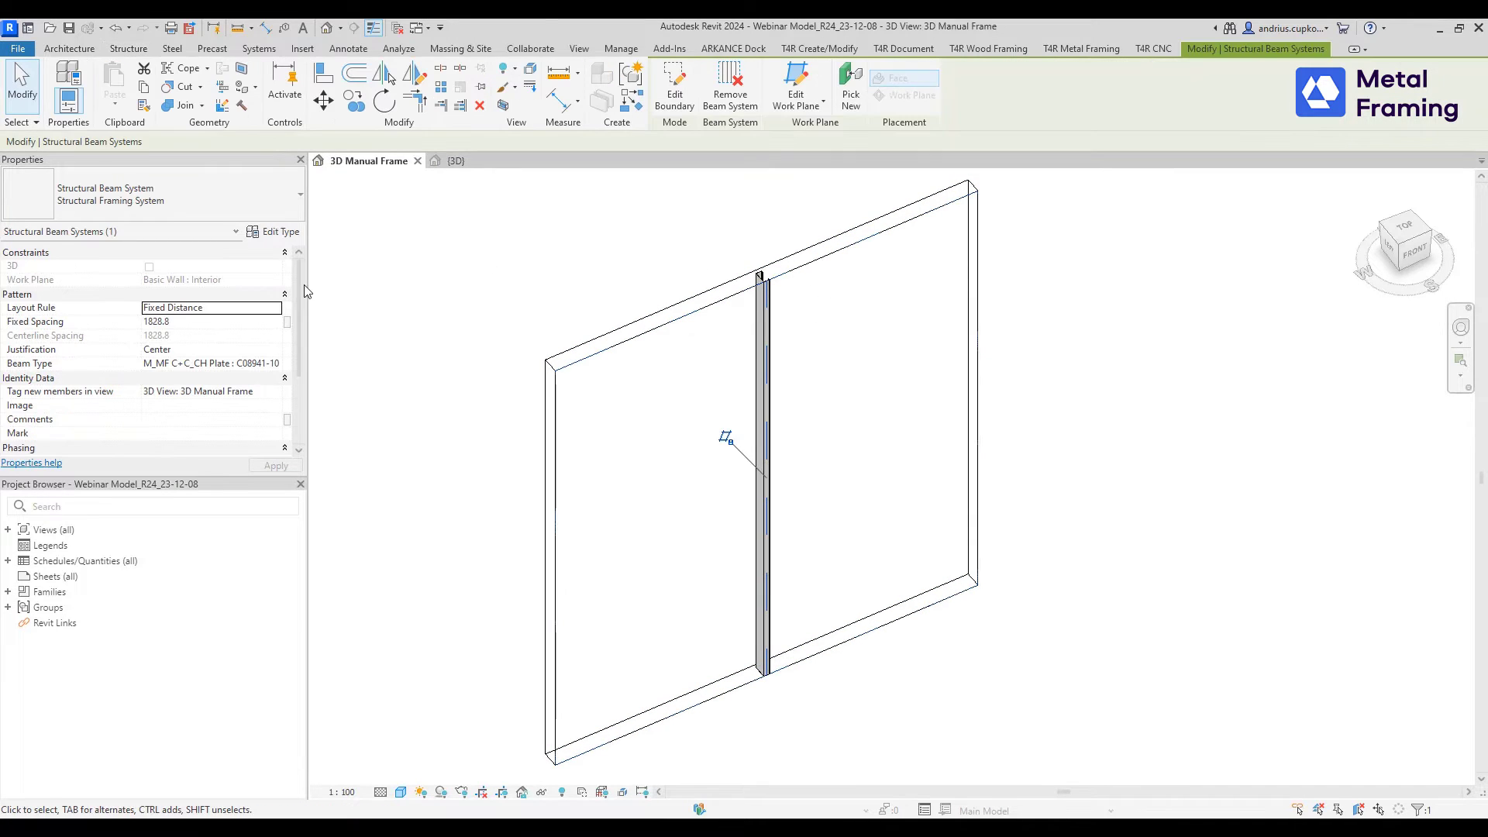
left_click(276, 309)
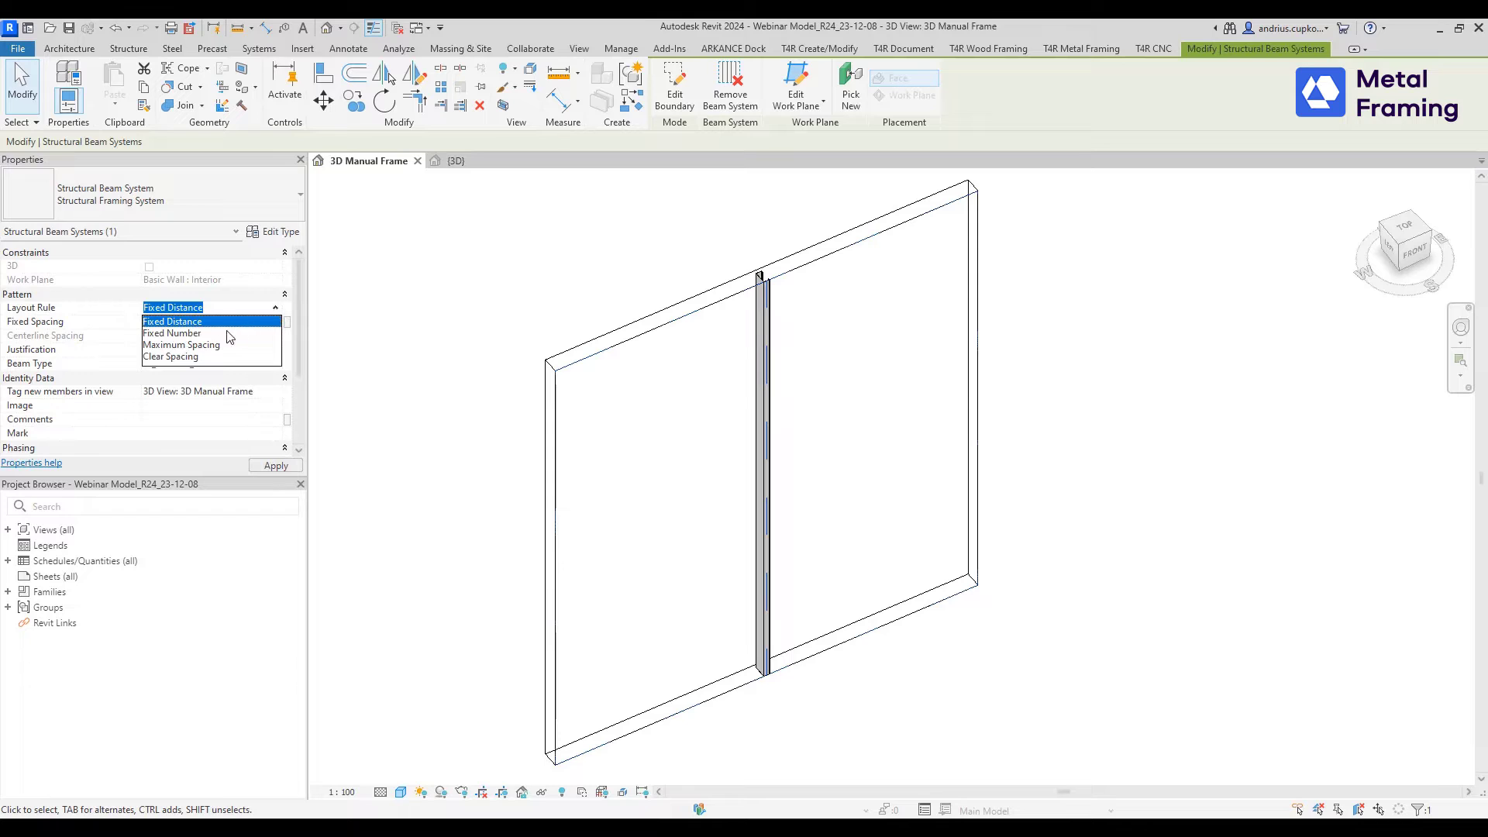
left_click(203, 345)
left_click(206, 323)
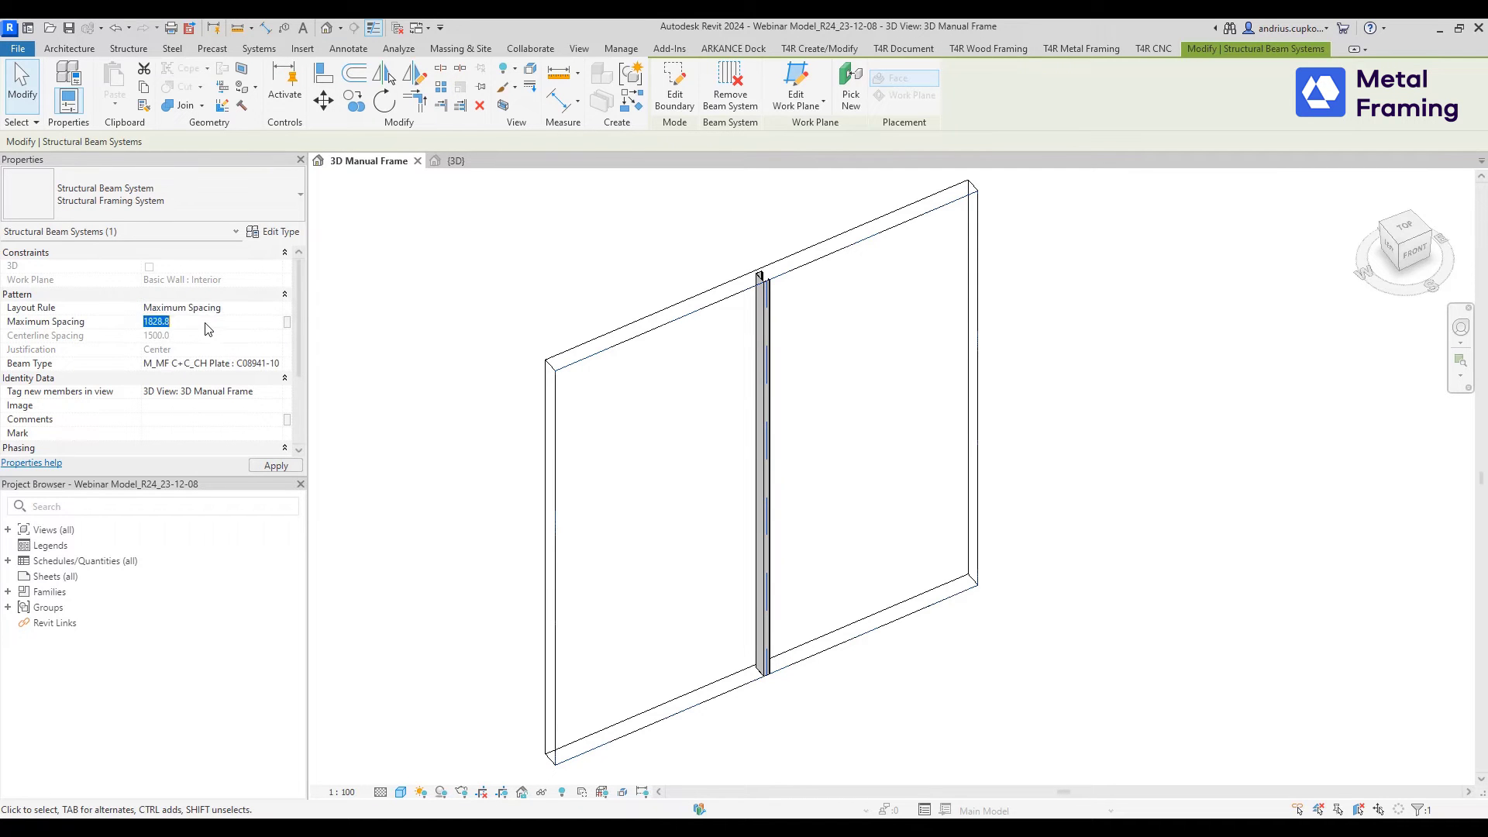
type("600")
left_click(471, 292)
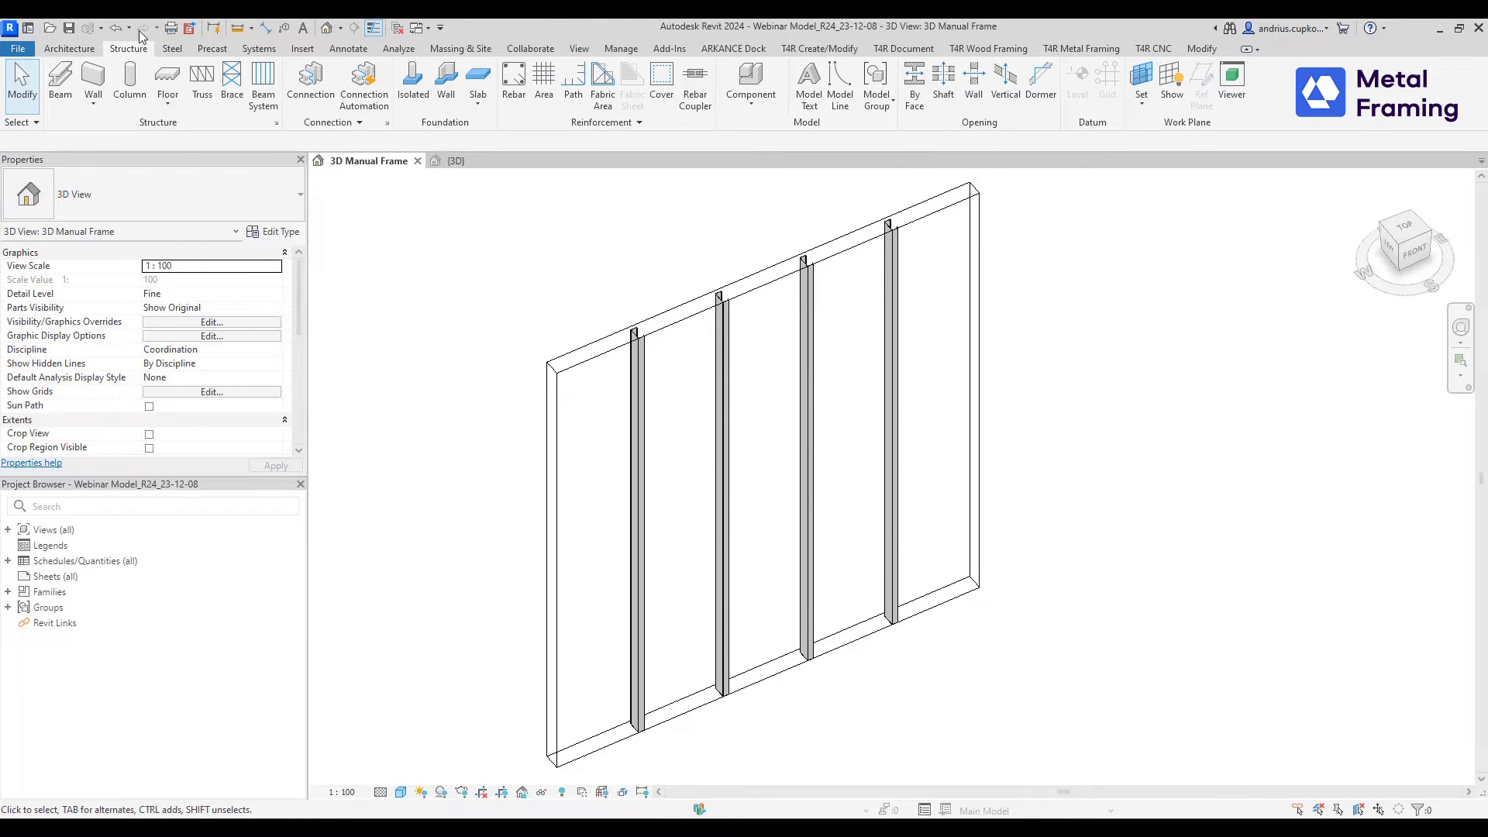
- Place a 910x910mm Windows_Concept_Plain_Sgl window in the framed wall, overlapping the two middle studs
left_click(69, 48)
left_click(124, 81)
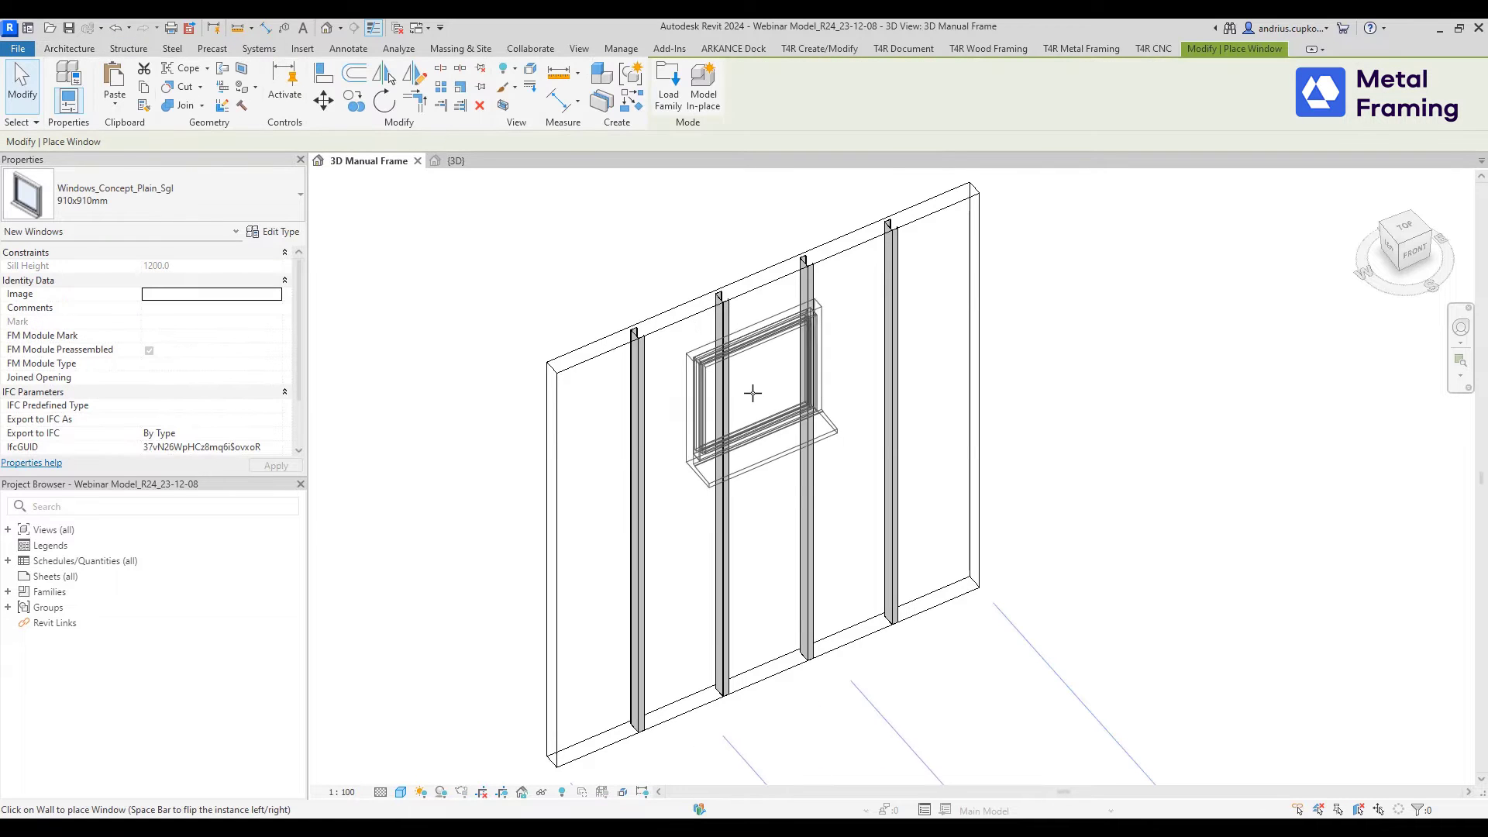
left_click(768, 431)
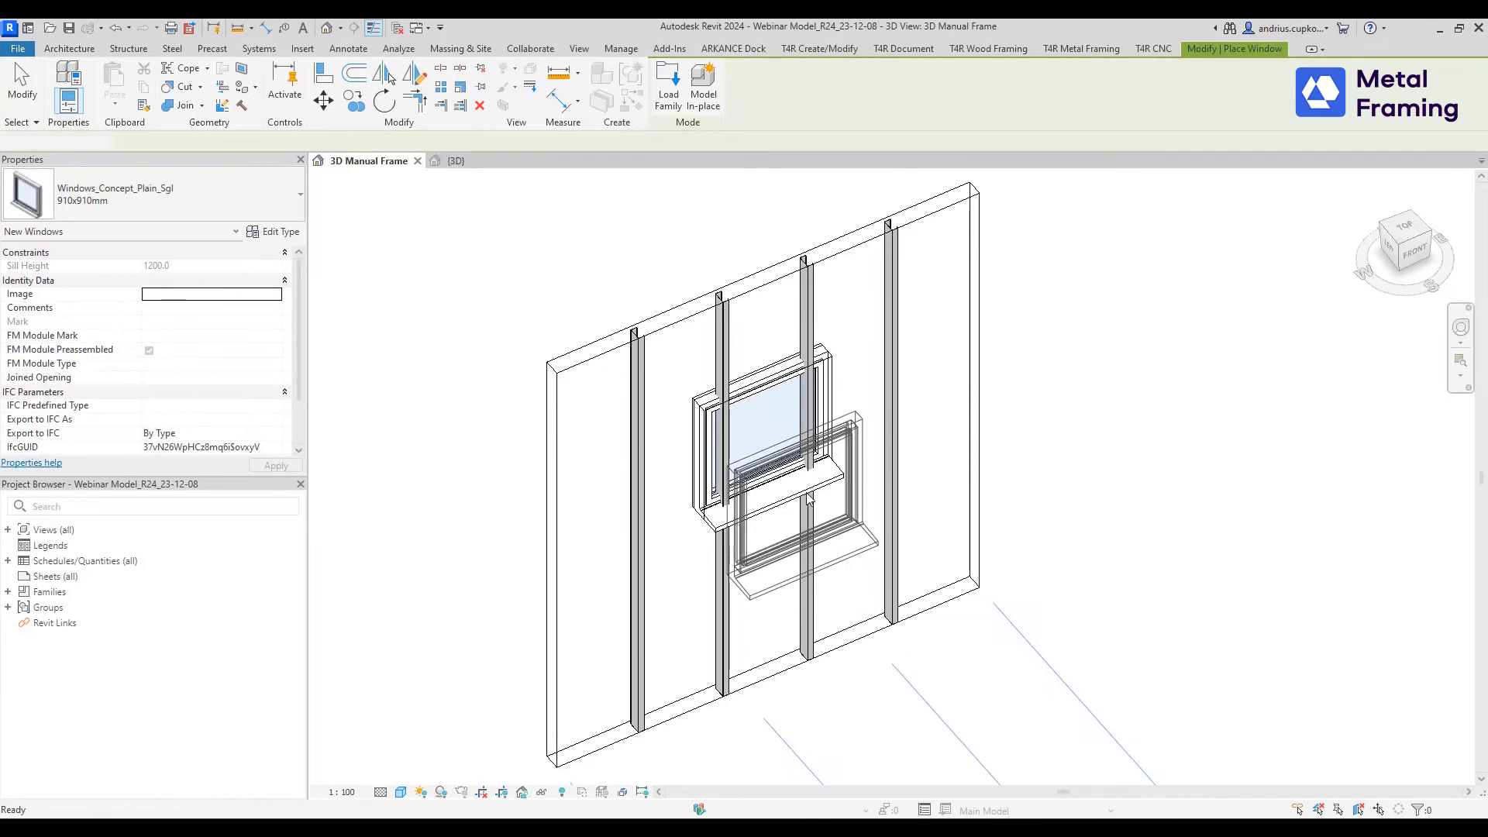
key("Escape")
- Split the left of the two studs crossing the window, once above the window and once below its sill
scroll(763, 345, "up", 2)
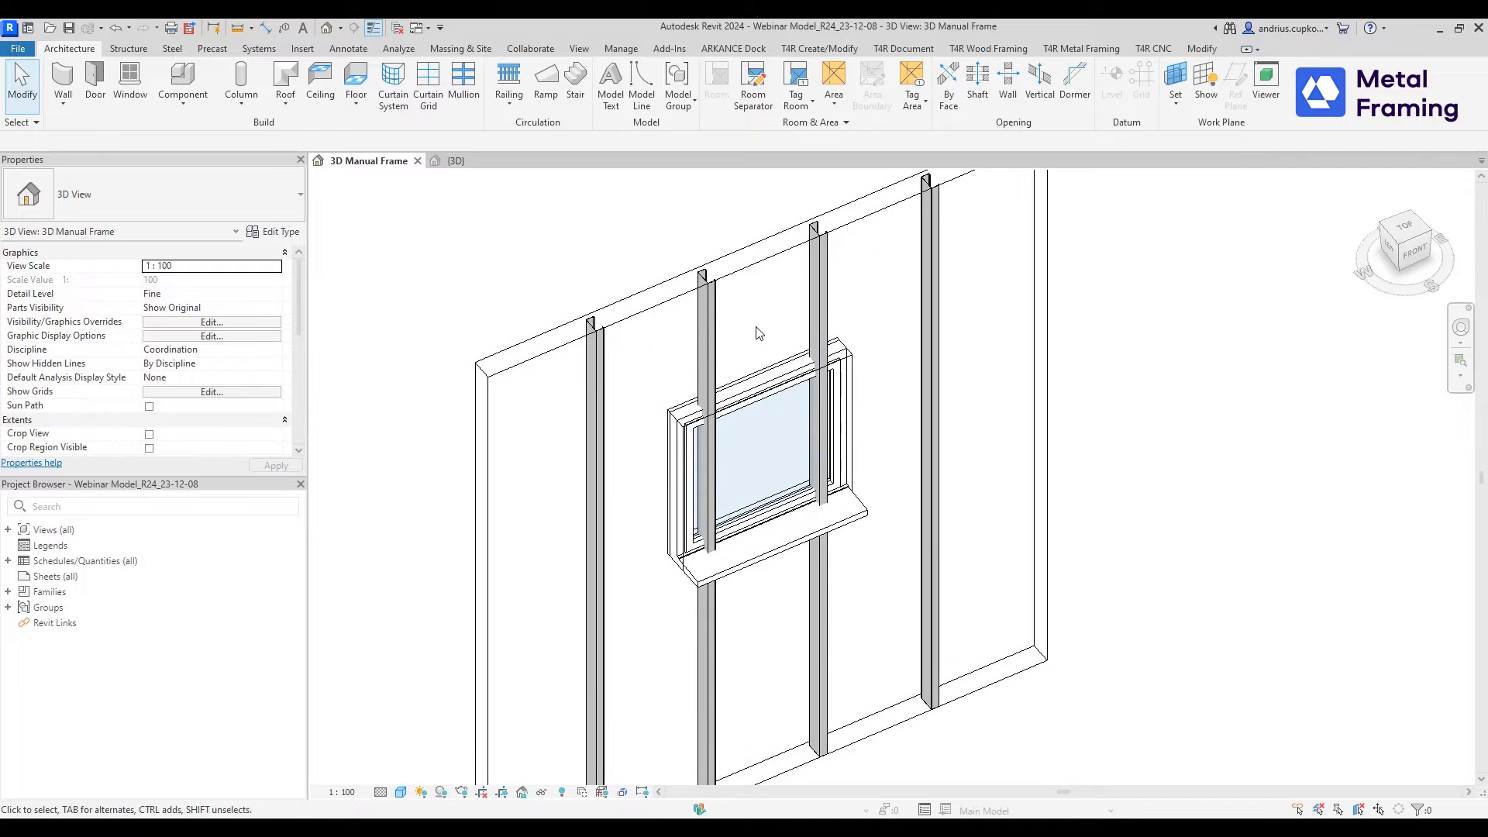
scroll(765, 345, "up", 2)
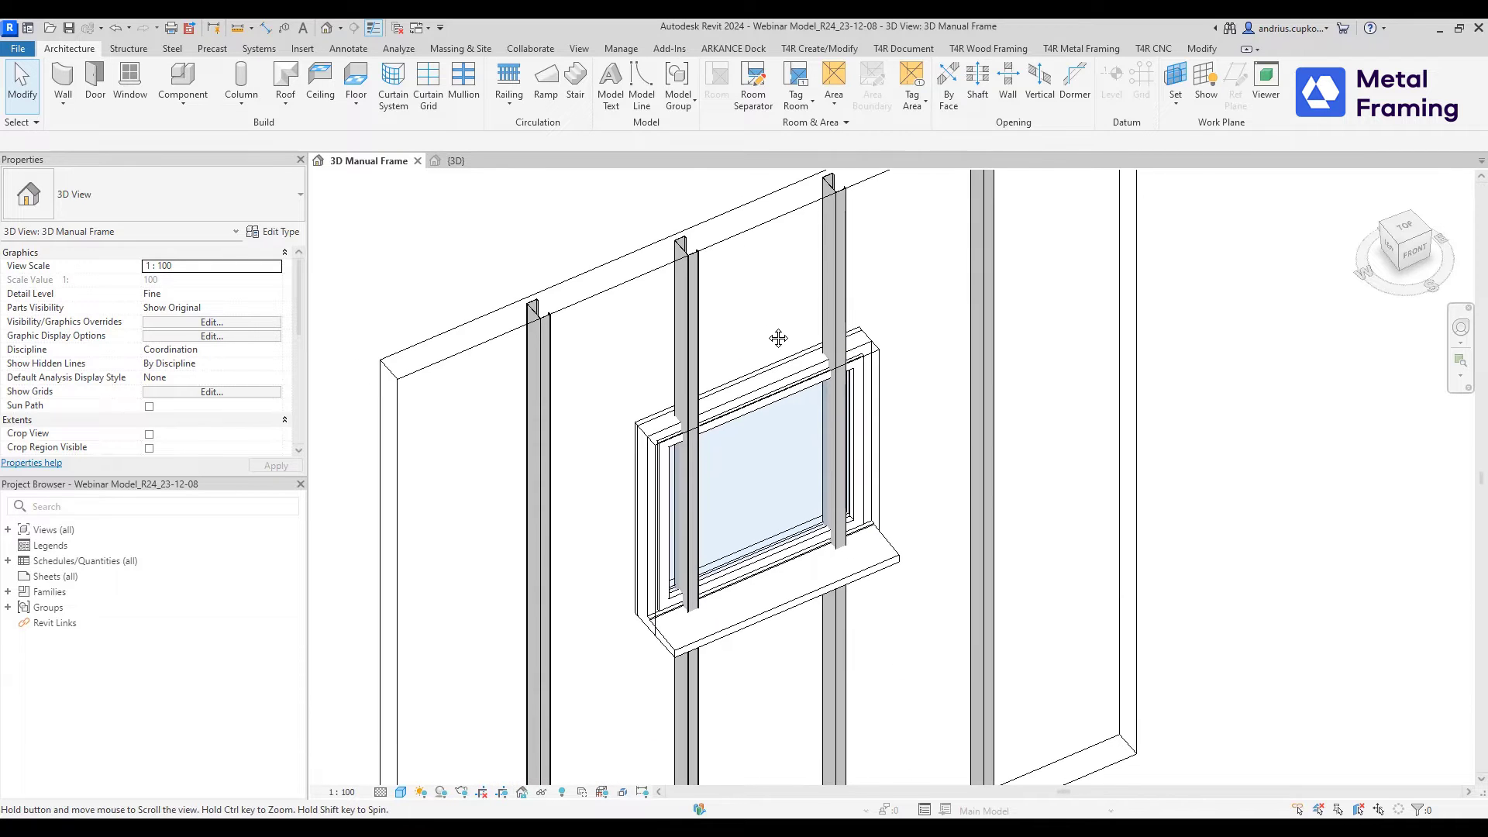
left_click(817, 317)
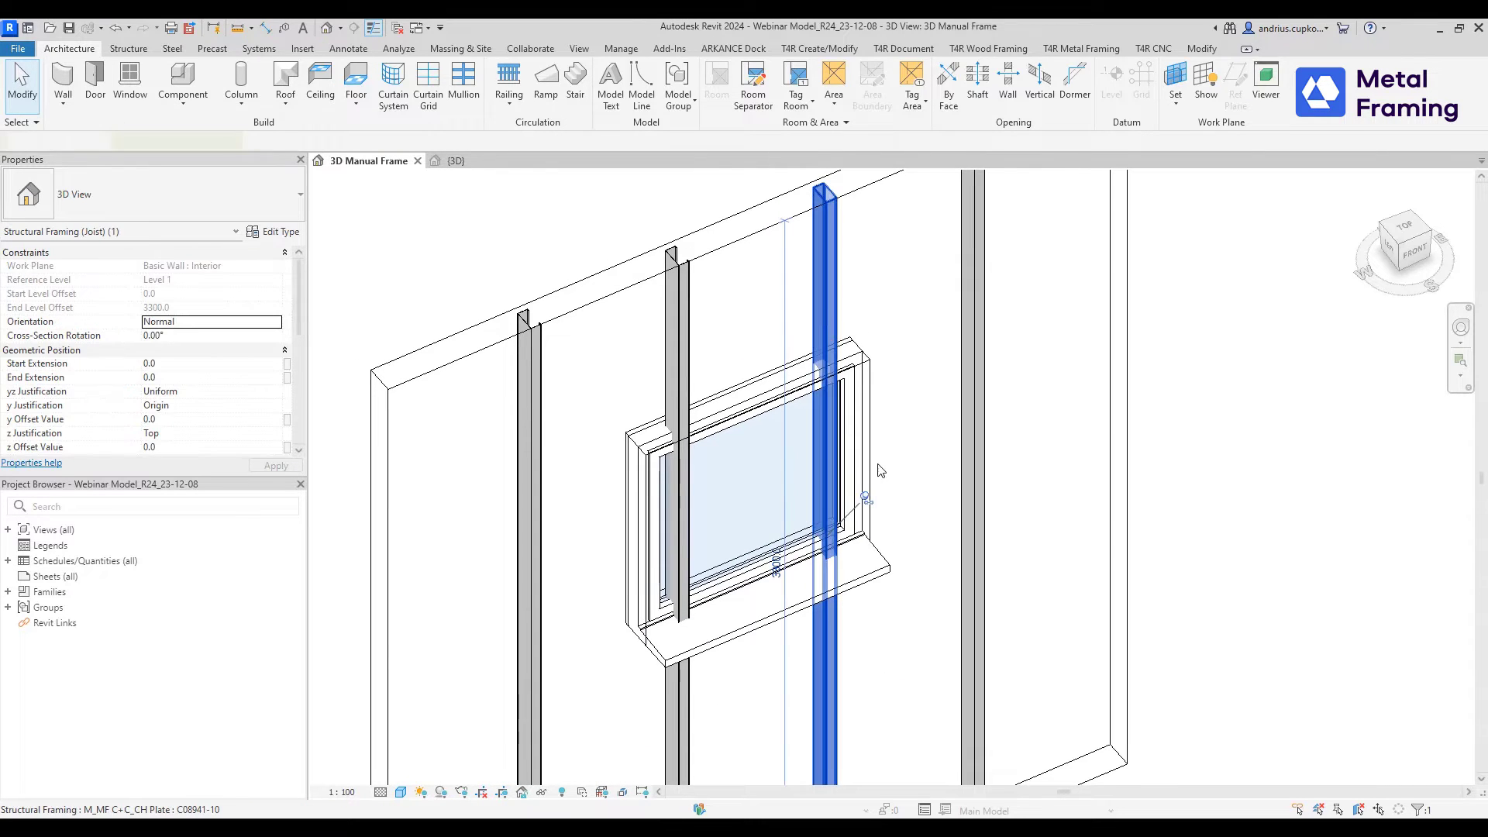
left_click(678, 504)
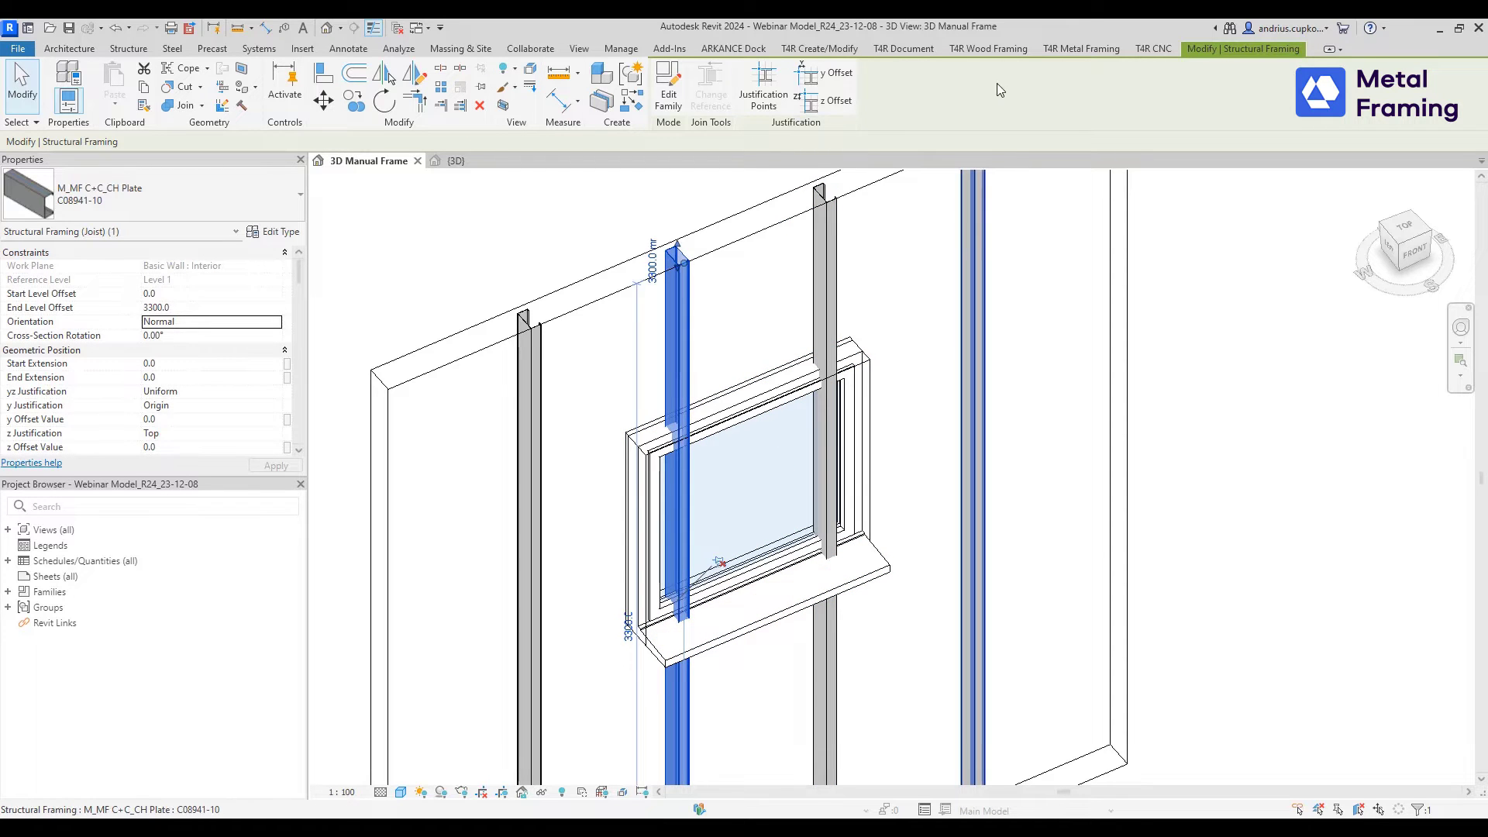
left_click(440, 68)
scroll(690, 422, "up", 3)
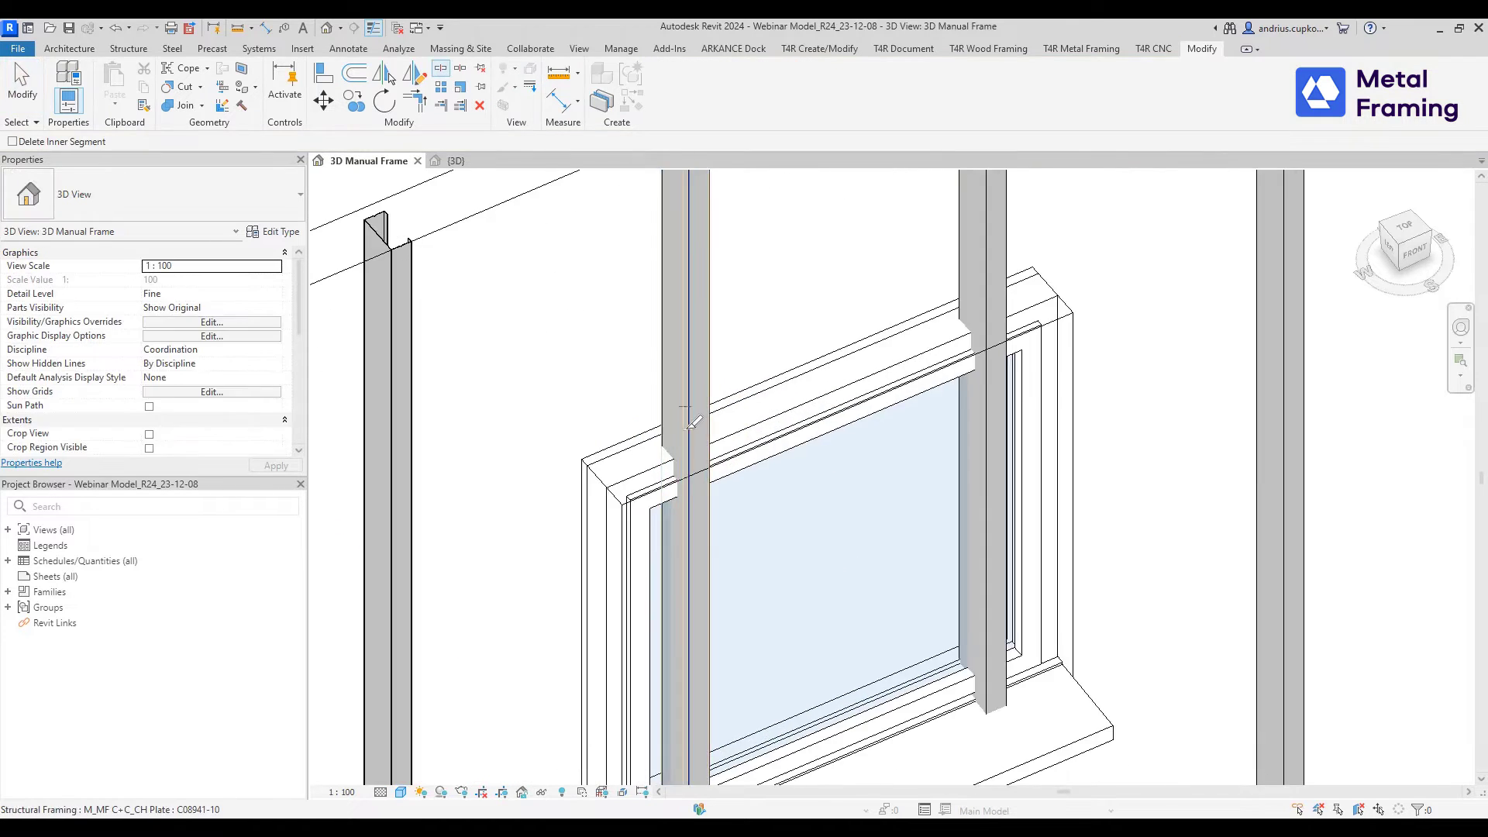
scroll(694, 422, "up", 2)
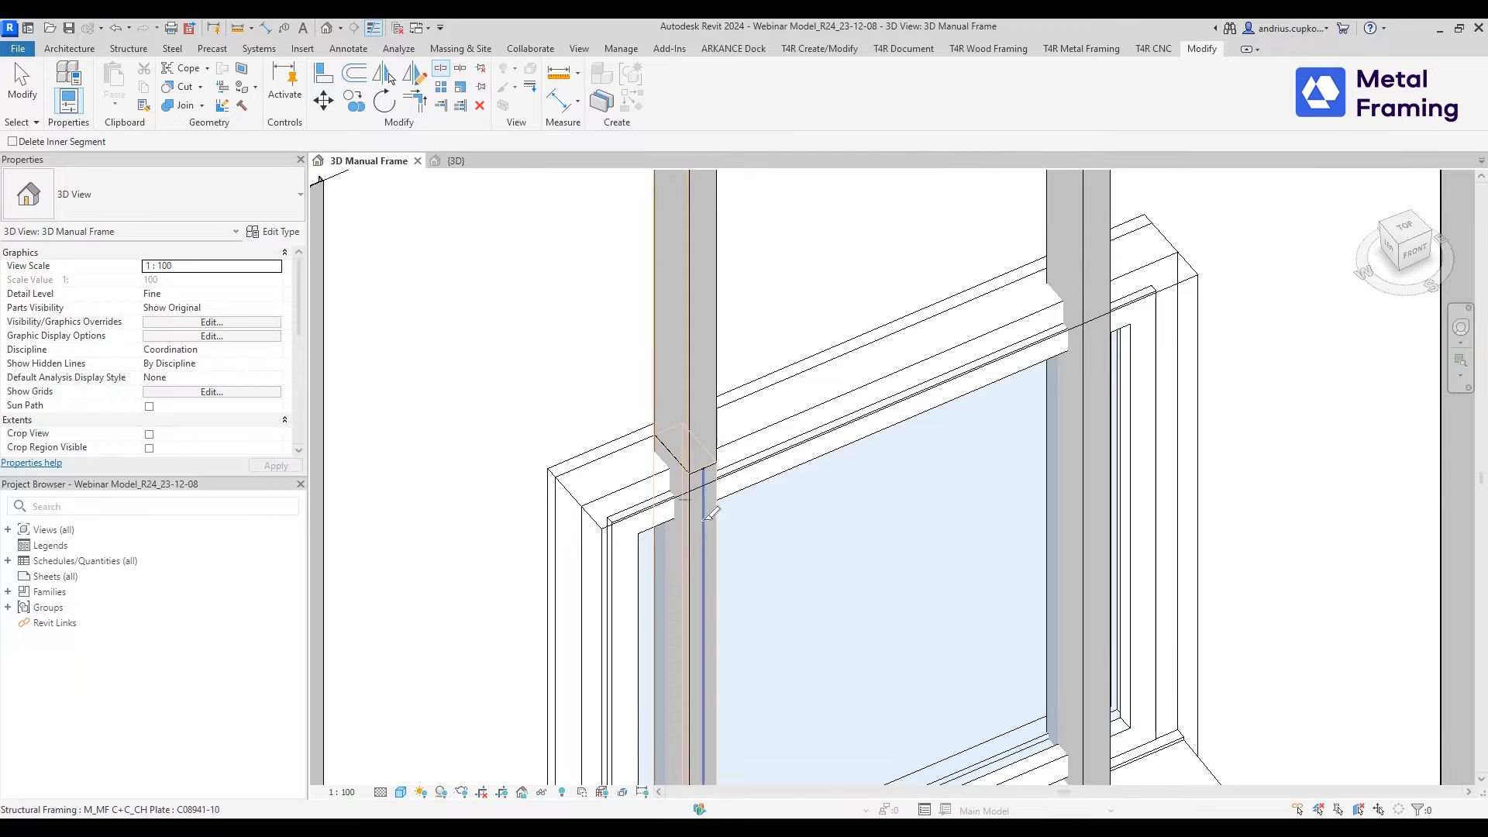
middle_click_drag(703, 521, 720, 204)
middle_click_drag(724, 605, 738, 407)
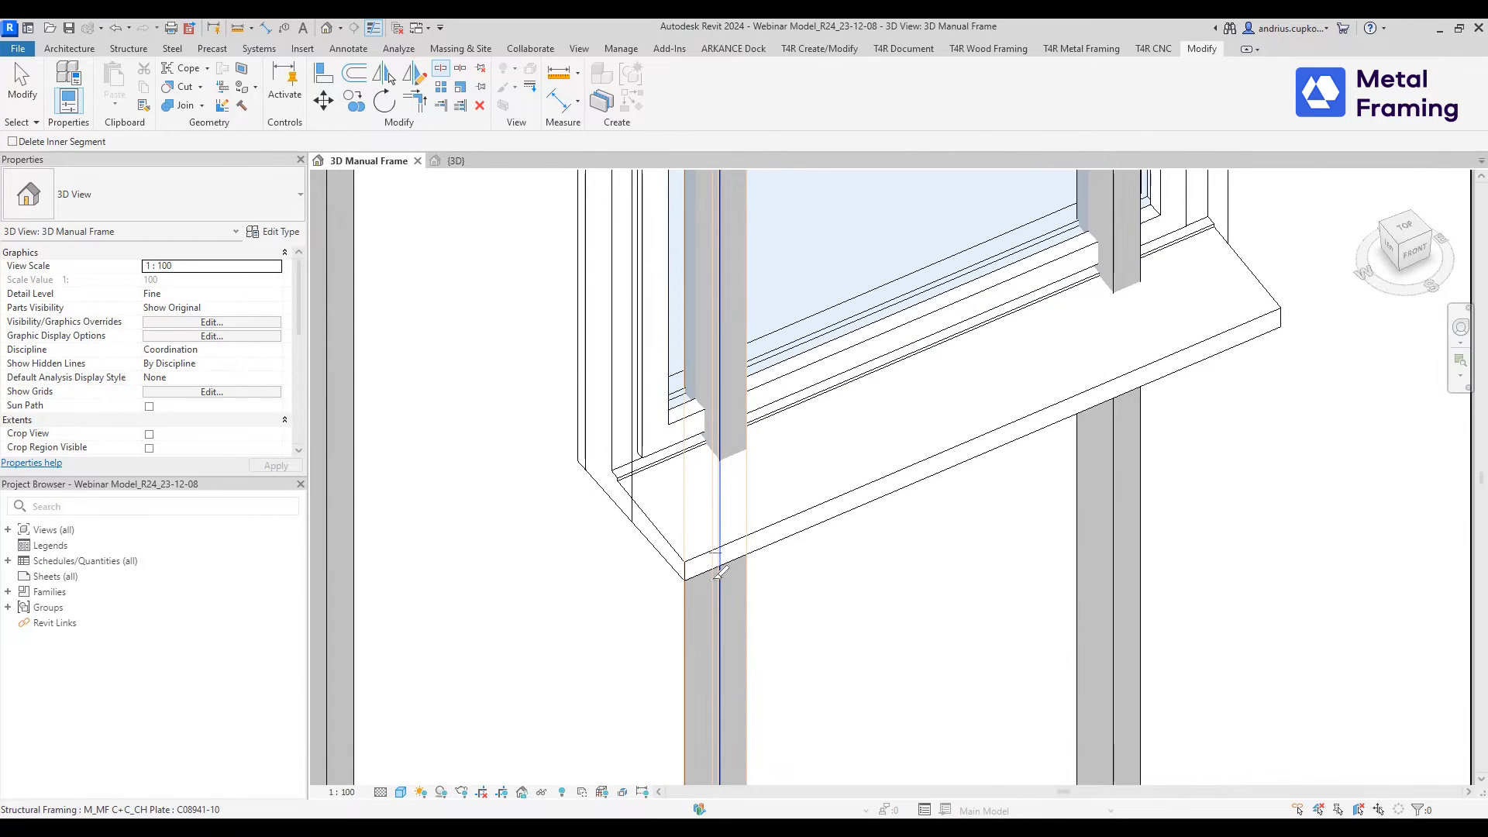
- Split the right stud crossing the window above the window head and below the sill
scroll(1019, 301, "down", 4)
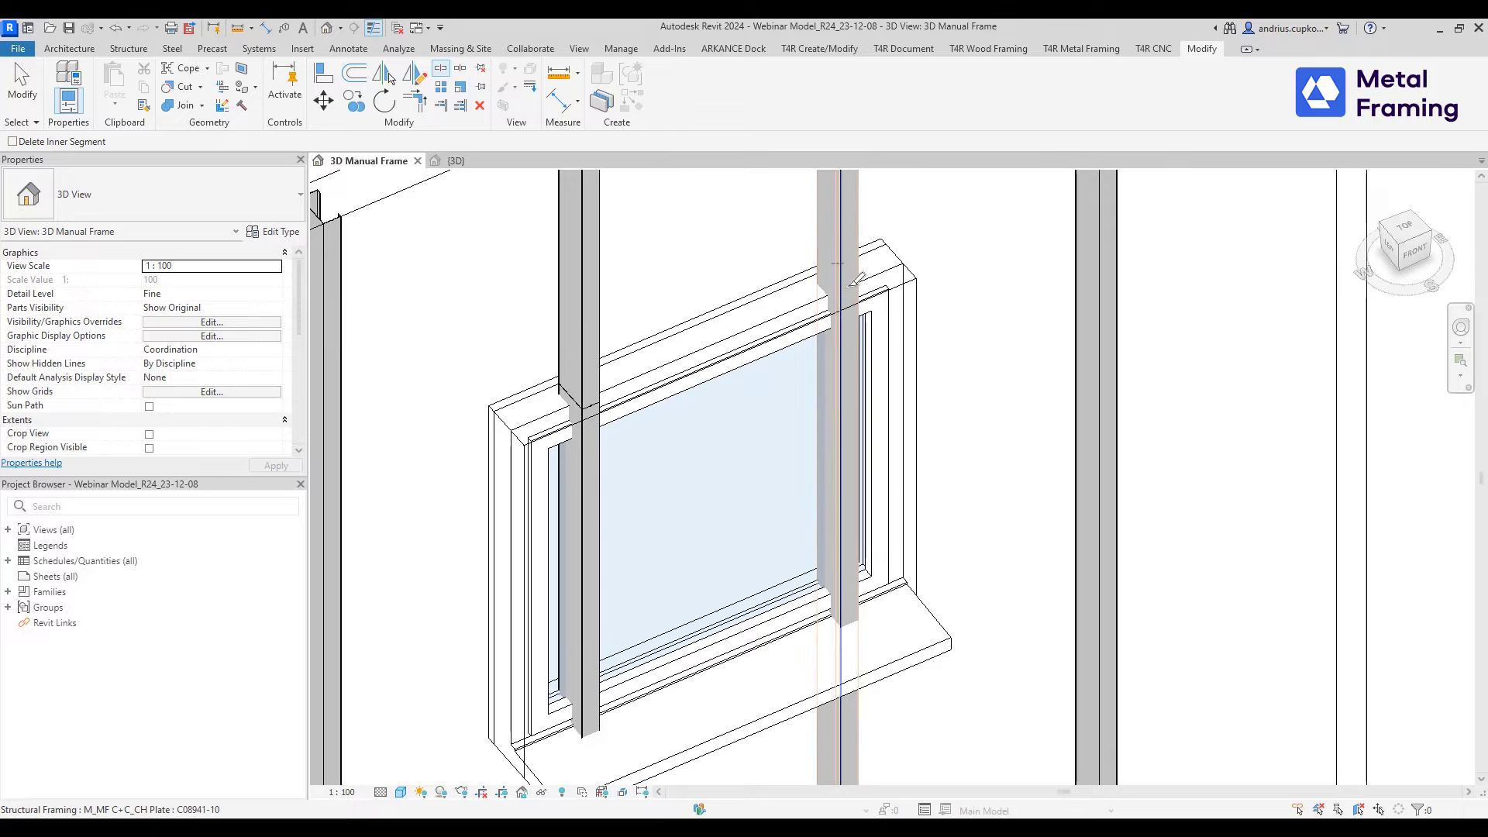
left_click(850, 287)
middle_click_drag(880, 411, 891, 204)
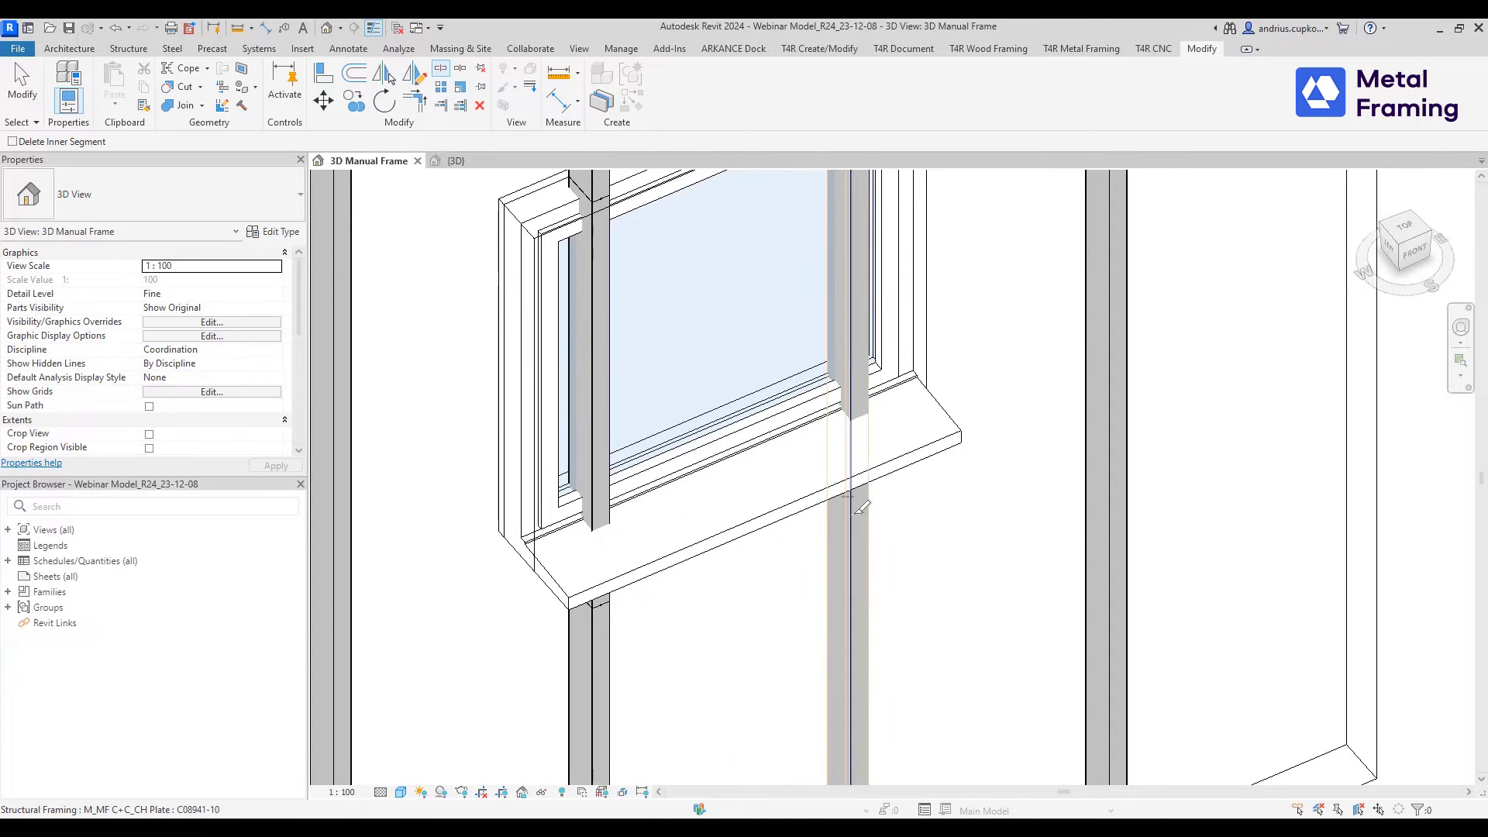
left_click(851, 508)
scroll(857, 508, "down", 3)
key("Escape")
- Delete the two middle stud segments that cross the window opening
left_click(858, 389)
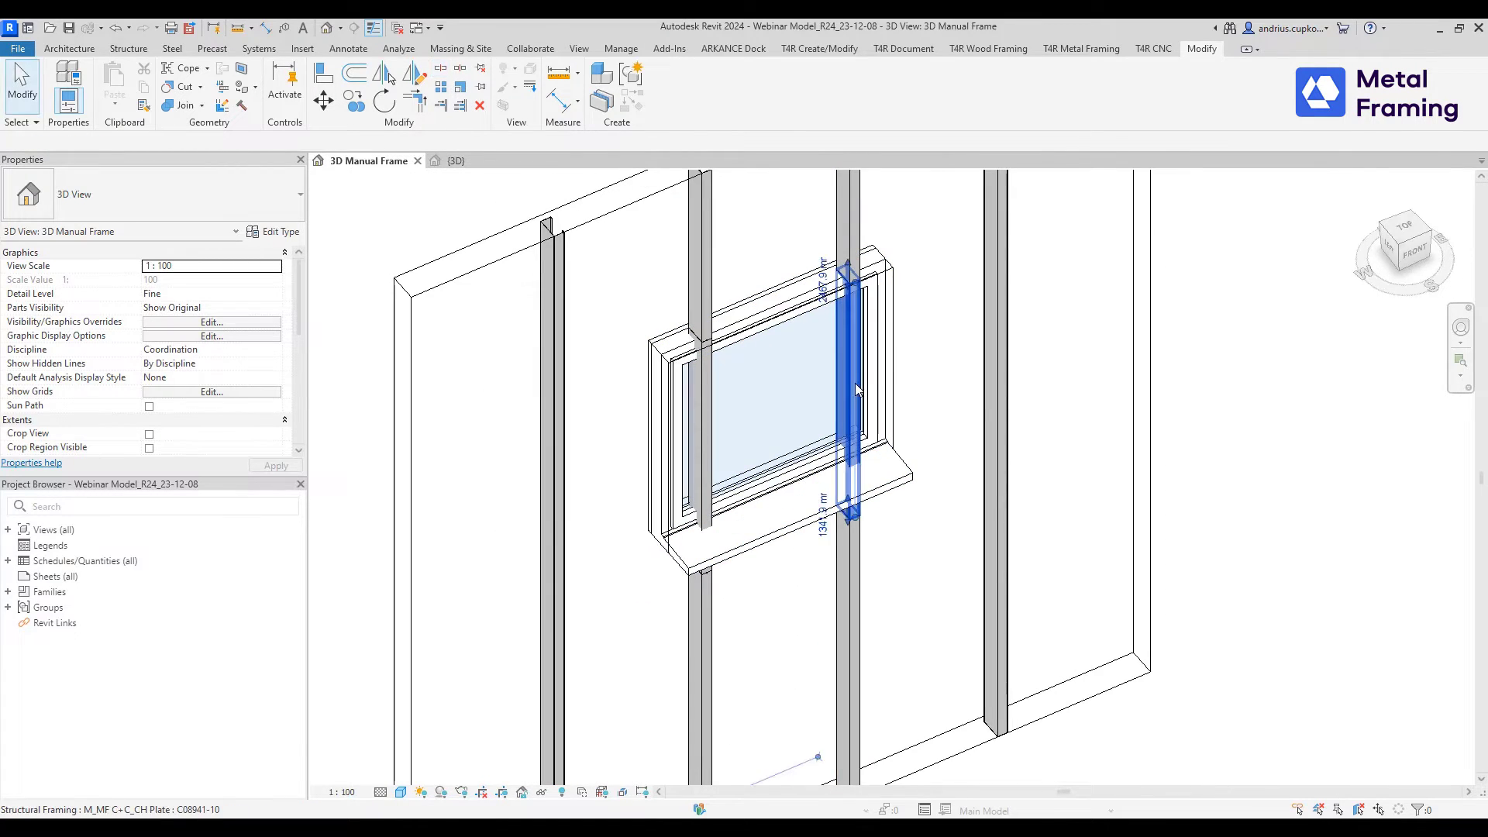
key("Delete")
left_click(700, 397)
middle_click_drag(809, 450, 786, 269)
key("Delete")
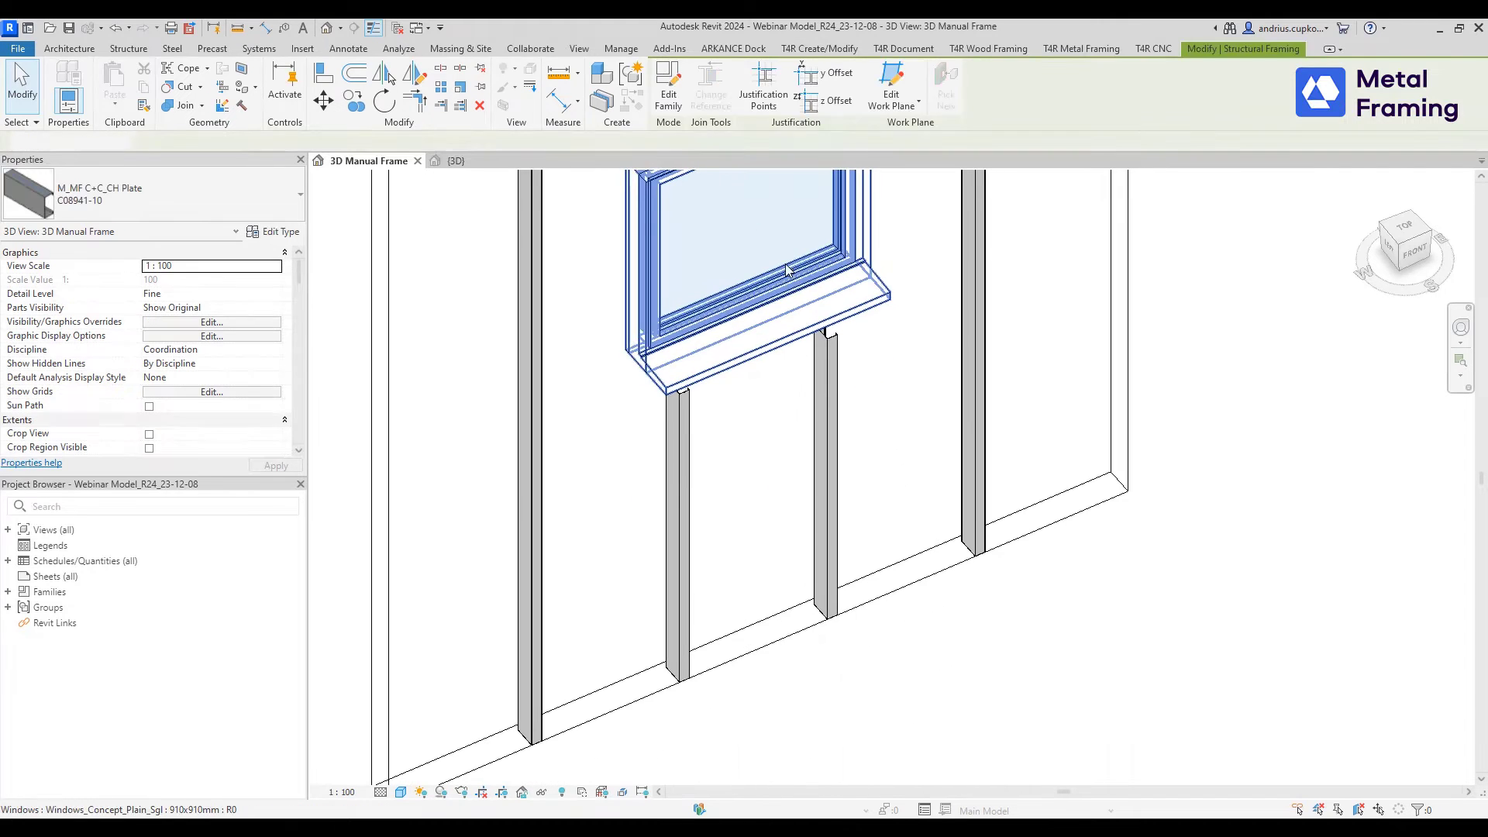
- Copy the full-height stud right of the window to two places, one near each side of the window
left_click(974, 364)
key("m")
key("v")
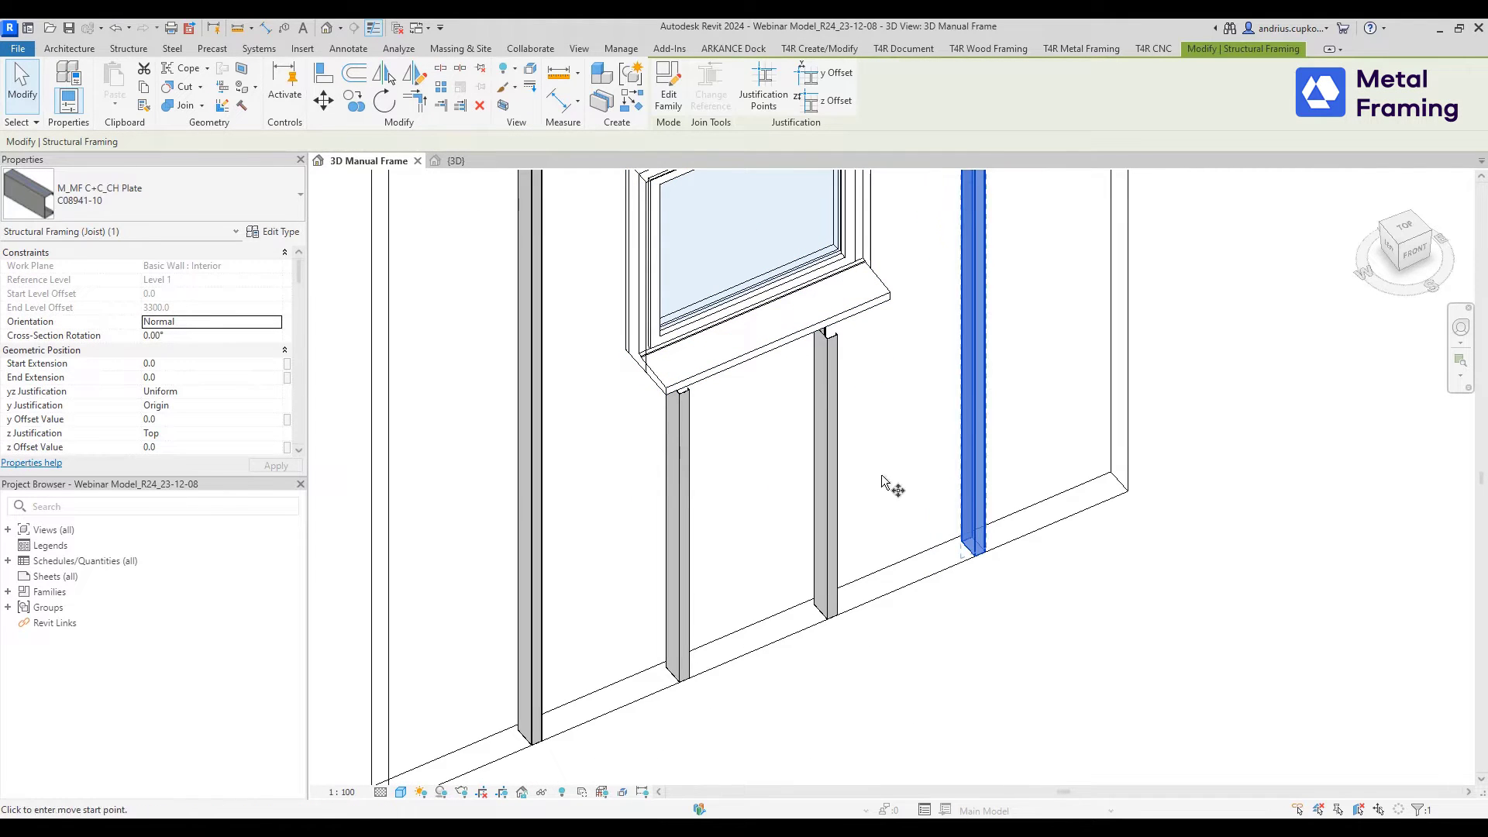
left_click(982, 556)
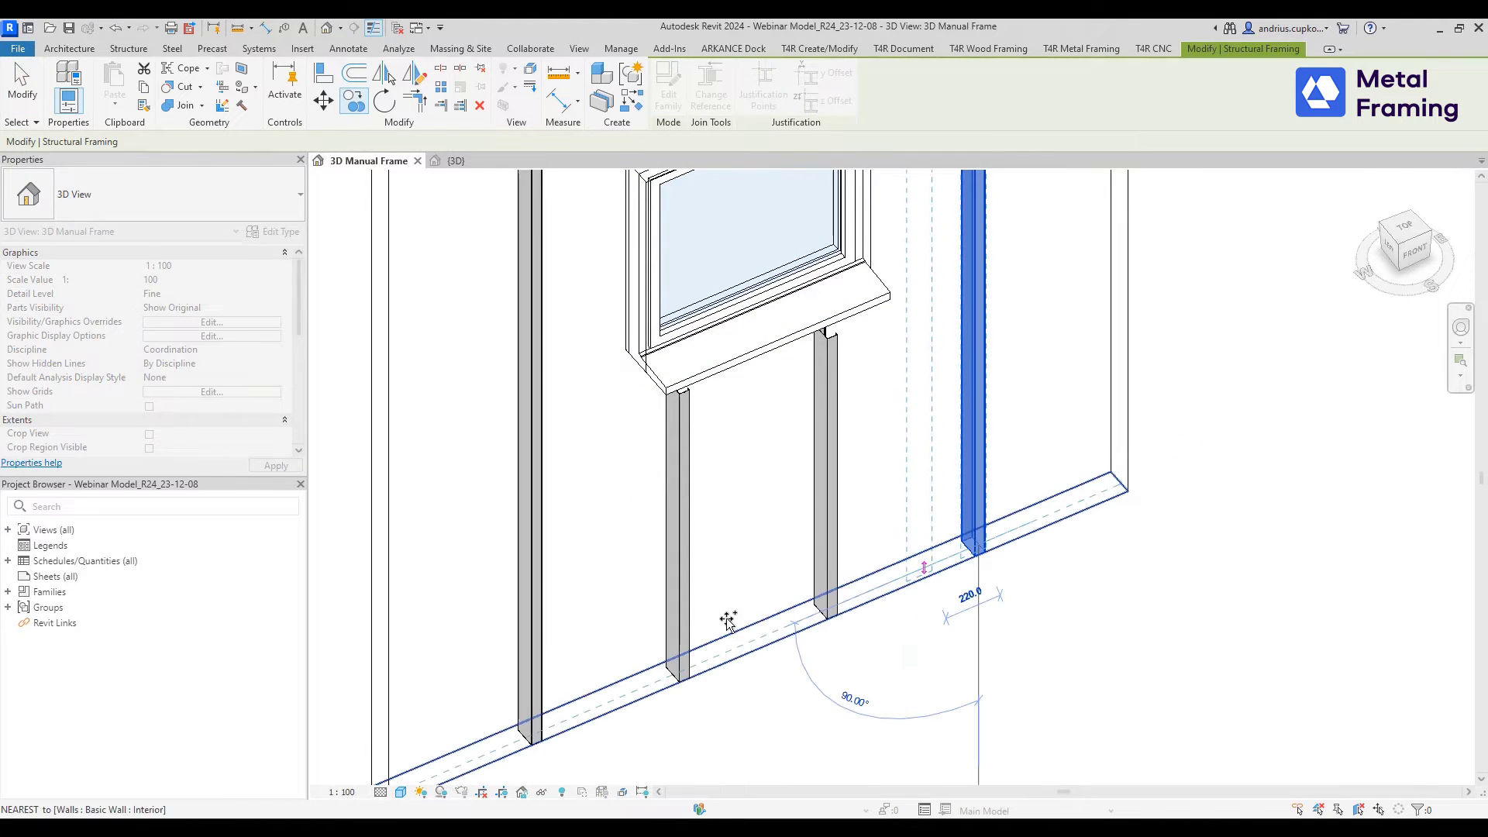
left_click(622, 696)
key("Escape")
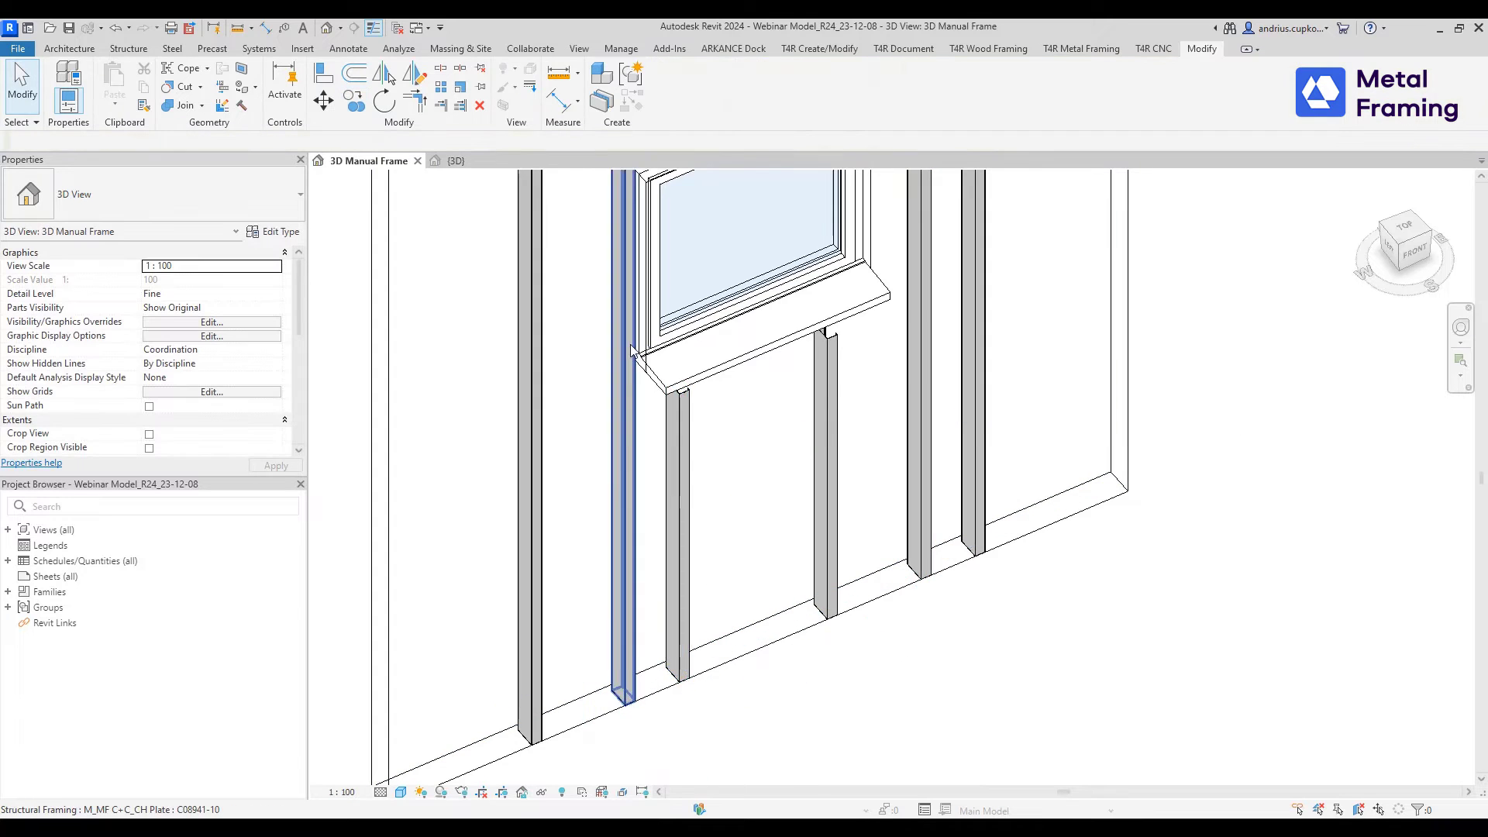
- Set the cross-section rotation of the copied stud left of the window to 180°
scroll(676, 267, "down", 2)
left_click(677, 267)
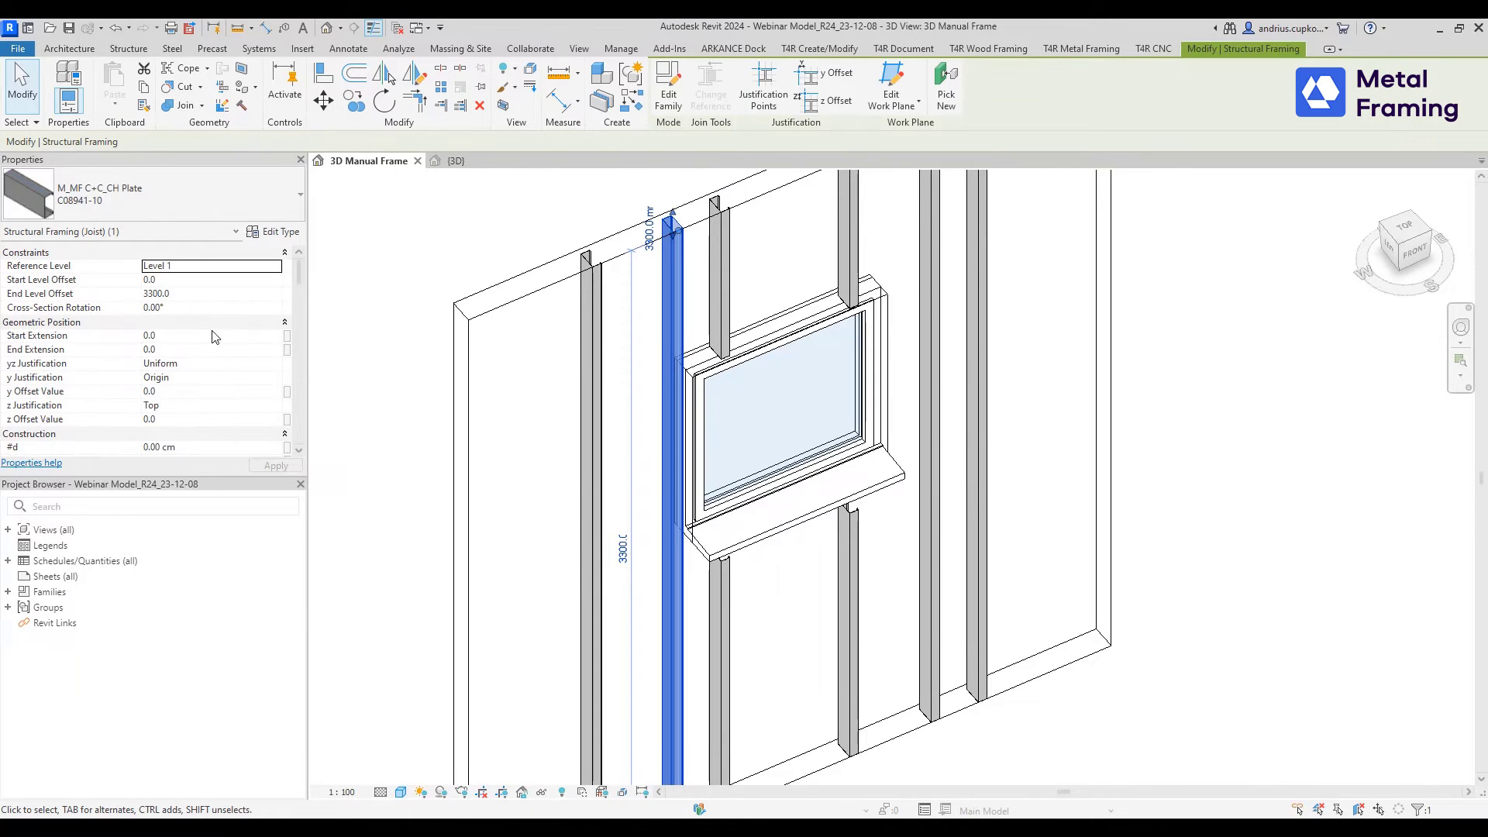
left_click(213, 308)
type("180")
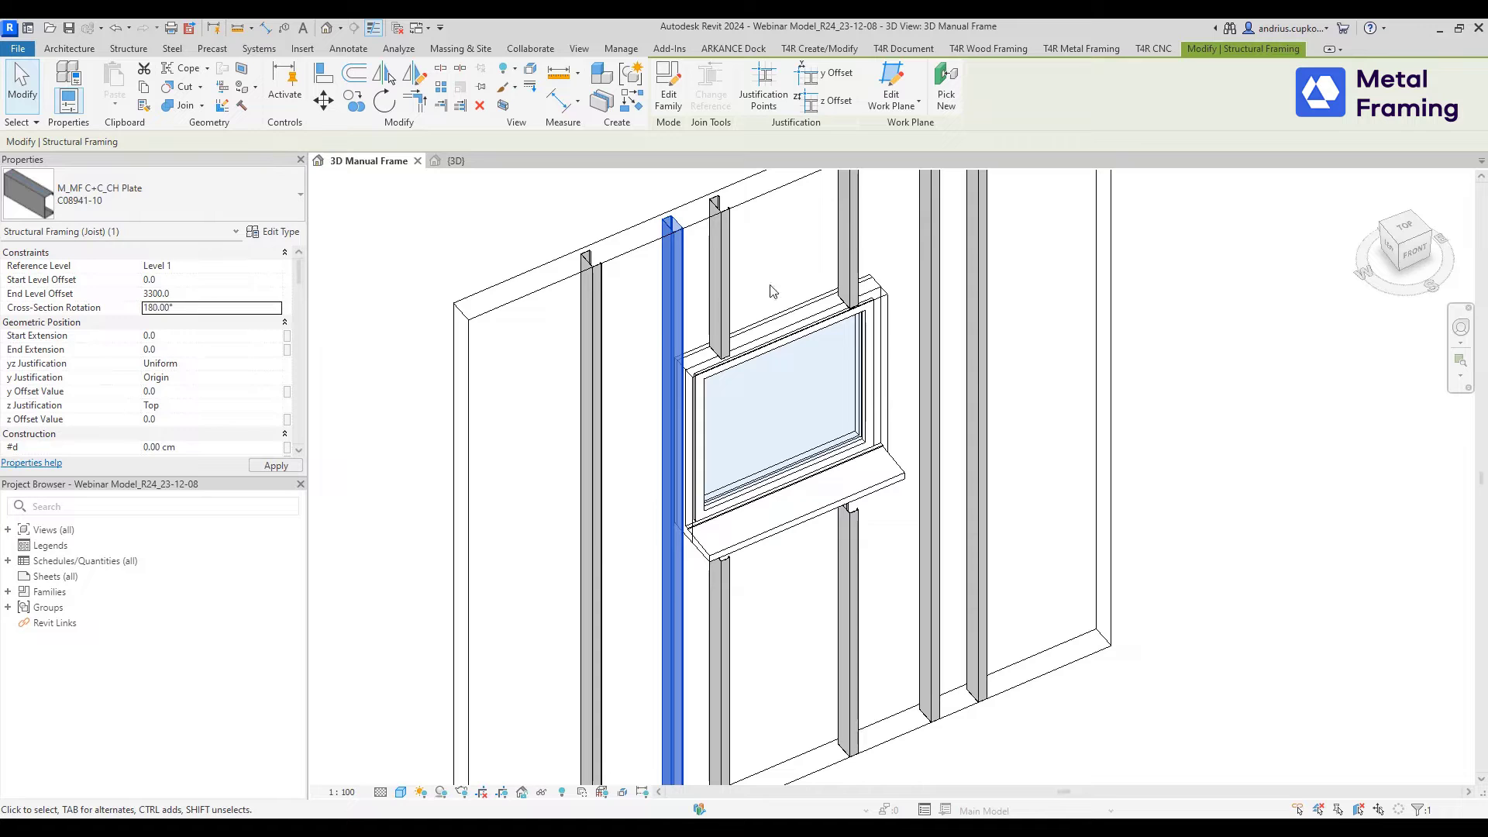
key("Escape")
- Align the two copied full-height studs with the left and right sides of the window opening
left_click(323, 74)
scroll(637, 204, "up", 3)
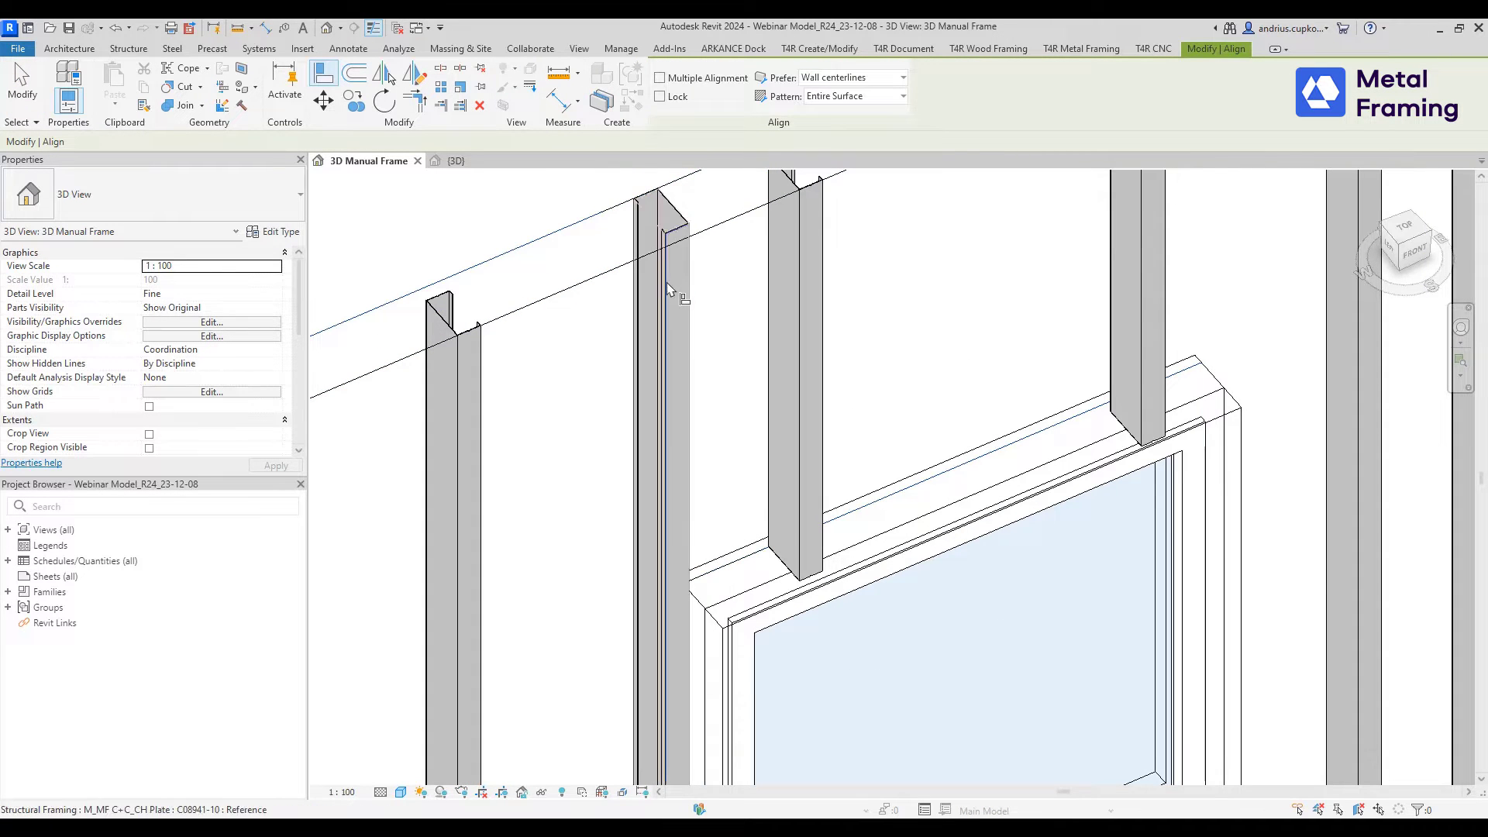
middle_click_drag(713, 629, 686, 476)
scroll(686, 476, "up", 2)
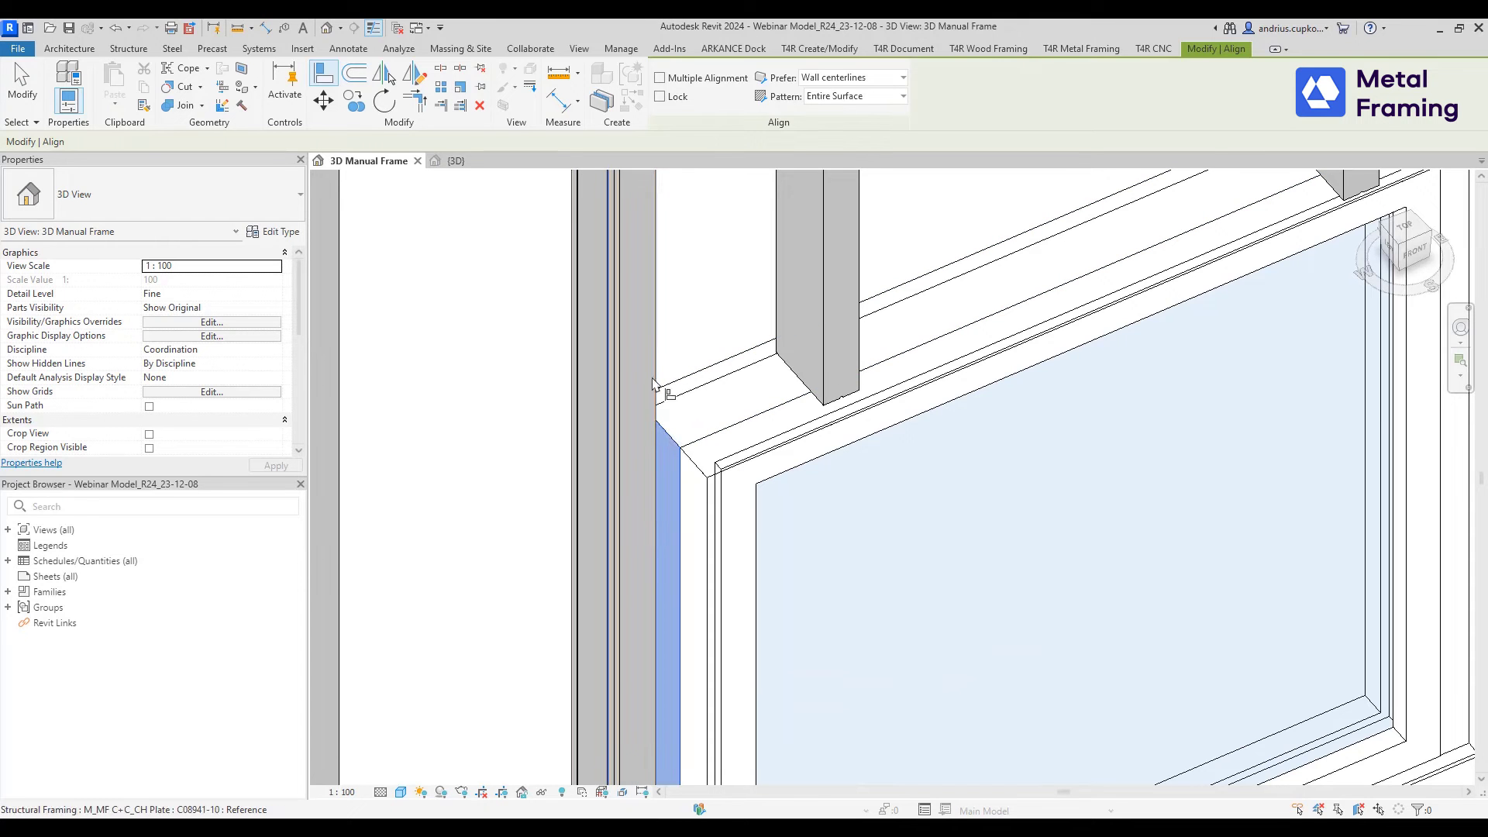
scroll(649, 465, "down", 3)
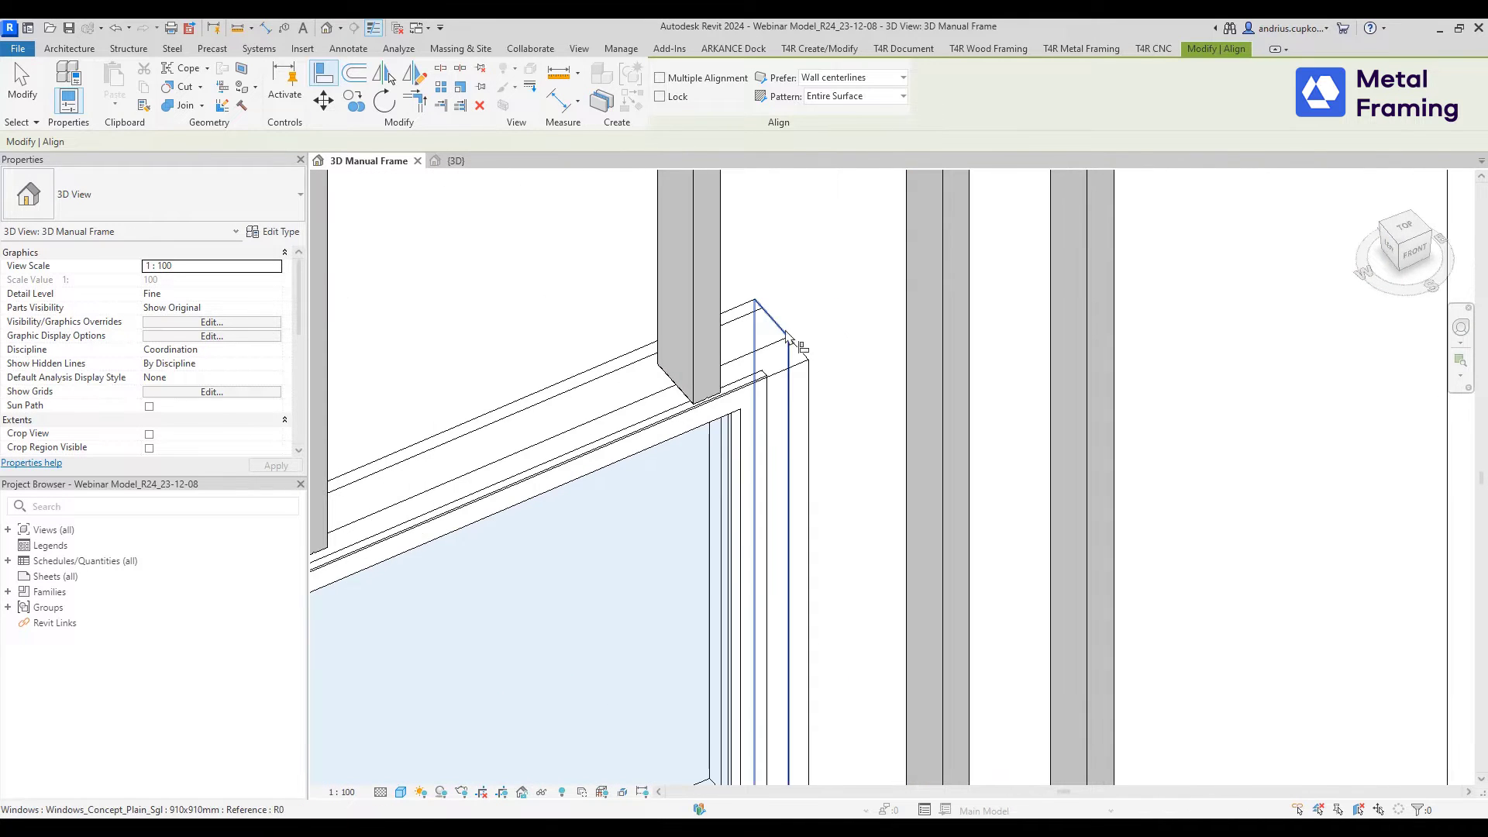
left_click(804, 337)
left_click(915, 342)
scroll(911, 338, "down", 5)
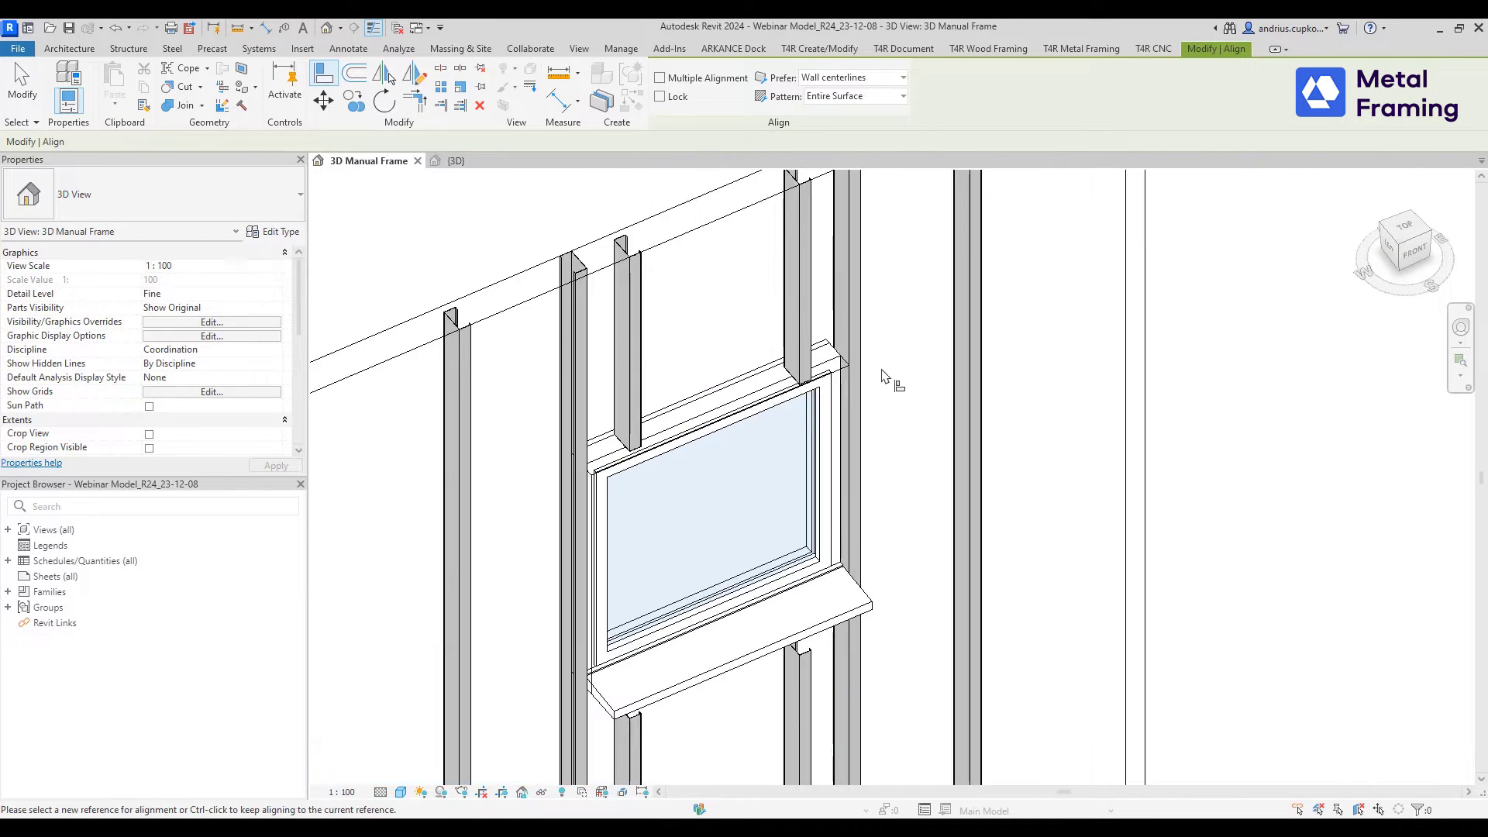
key("Escape")
- Lengthen the wall by stretching its right end outward beyond the existing stud frame
middle_click_drag(1010, 288, 959, 342)
scroll(959, 342, "down", 2)
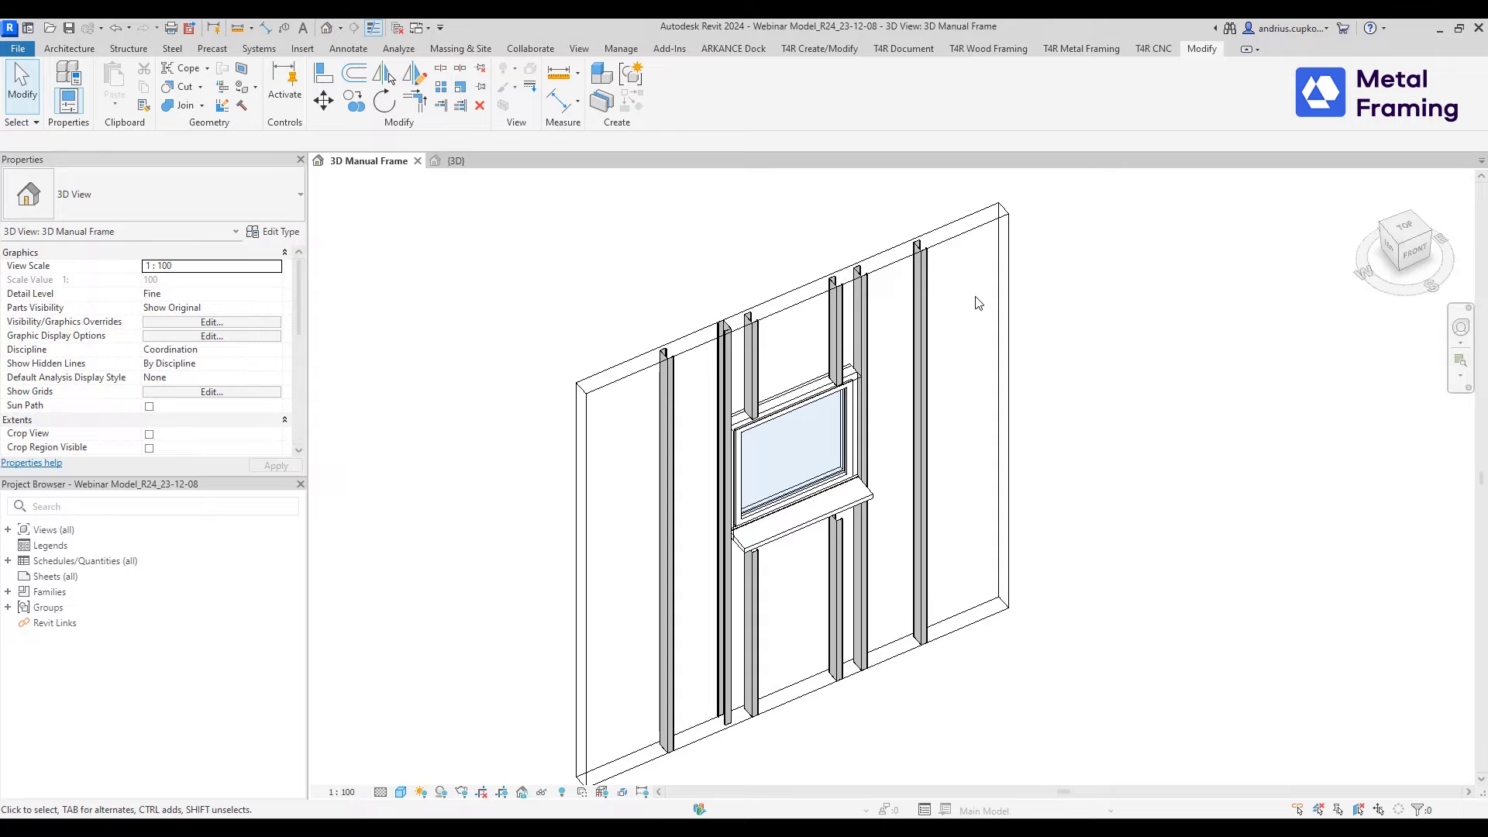
left_click(1003, 292)
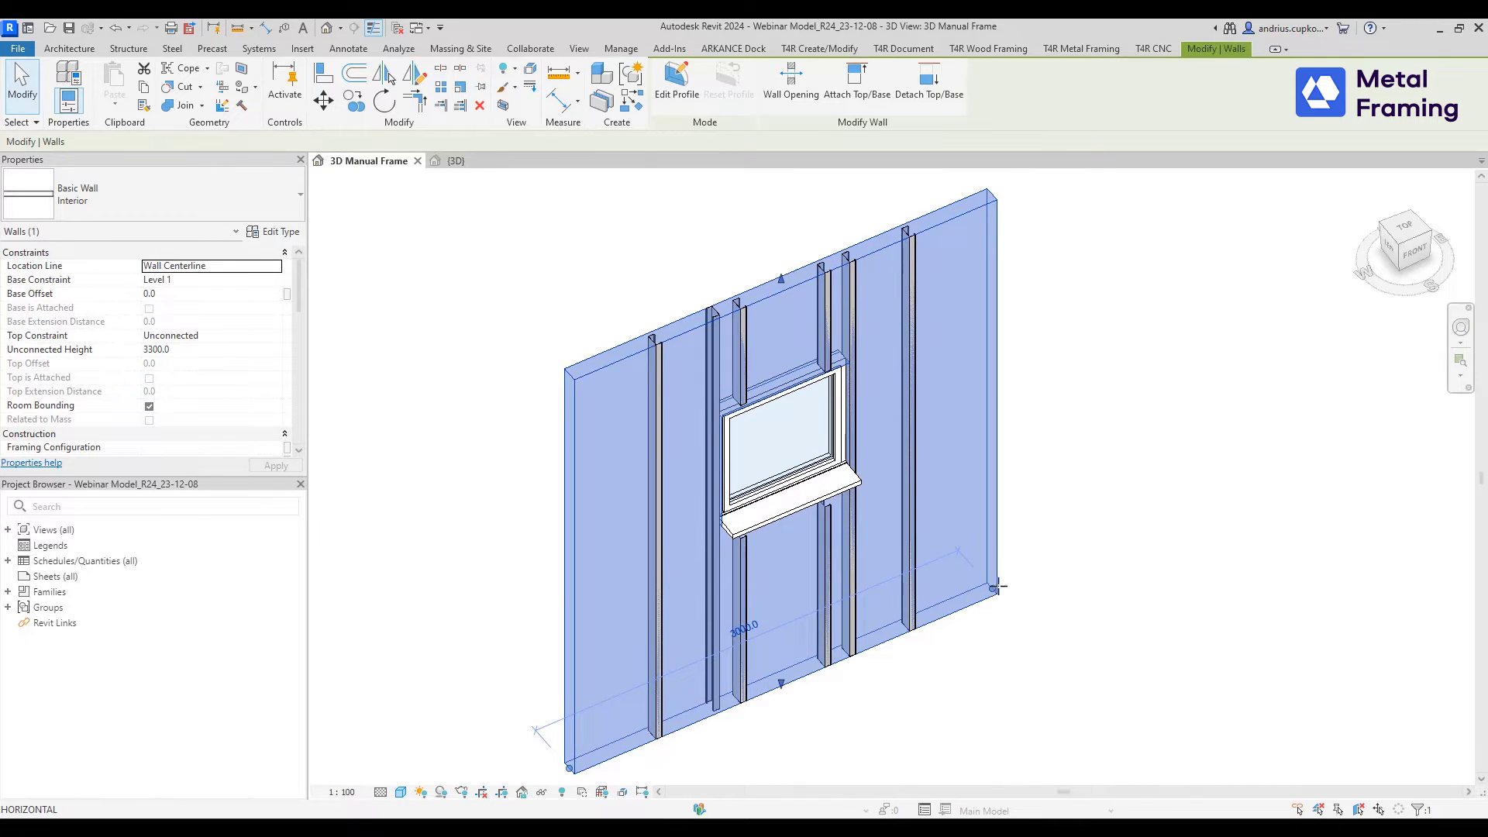
left_click_drag(997, 587, 1093, 544)
left_click(1236, 472)
- Move the window left along the wall to about 790 mm from the wall's left end
scroll(806, 530, "up", 1)
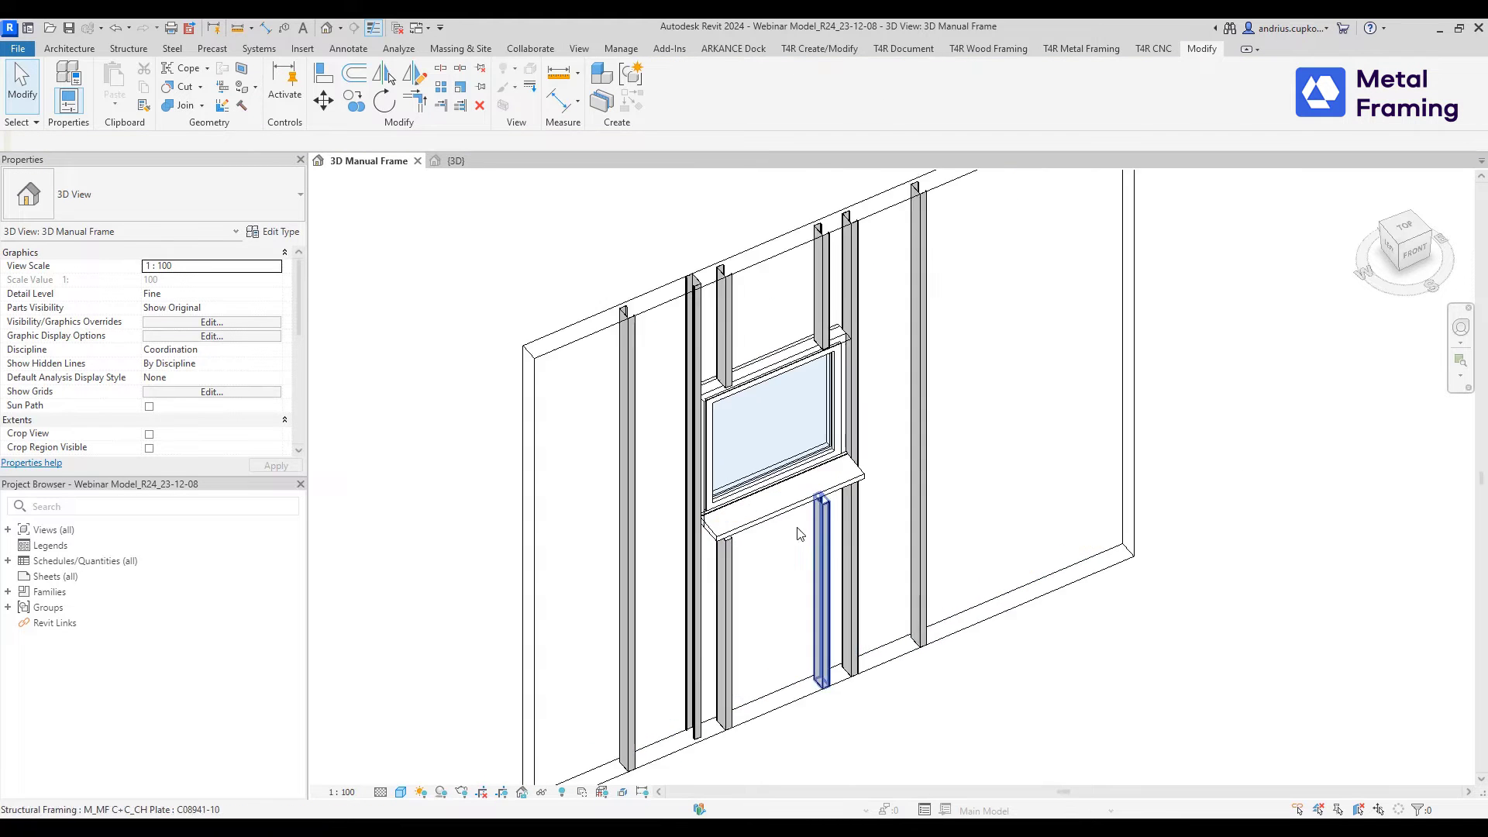
scroll(800, 534, "up", 1)
left_click(752, 514)
left_click_drag(752, 513, 693, 508)
scroll(609, 550, "down", 3)
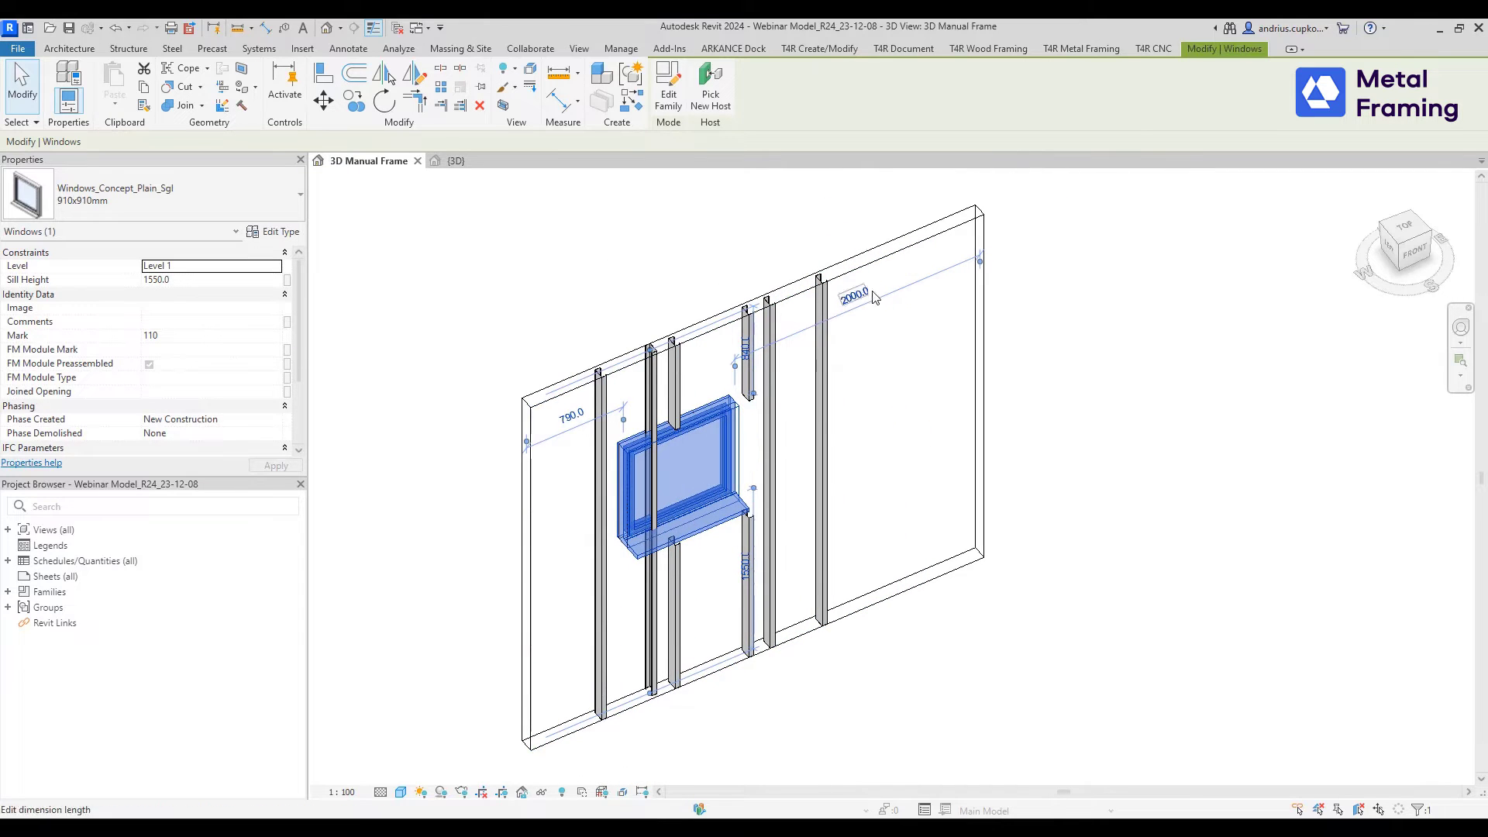
- Extend the beam system's boundary to the lengthened wall's right end and finish the boundary edit
left_click(881, 265)
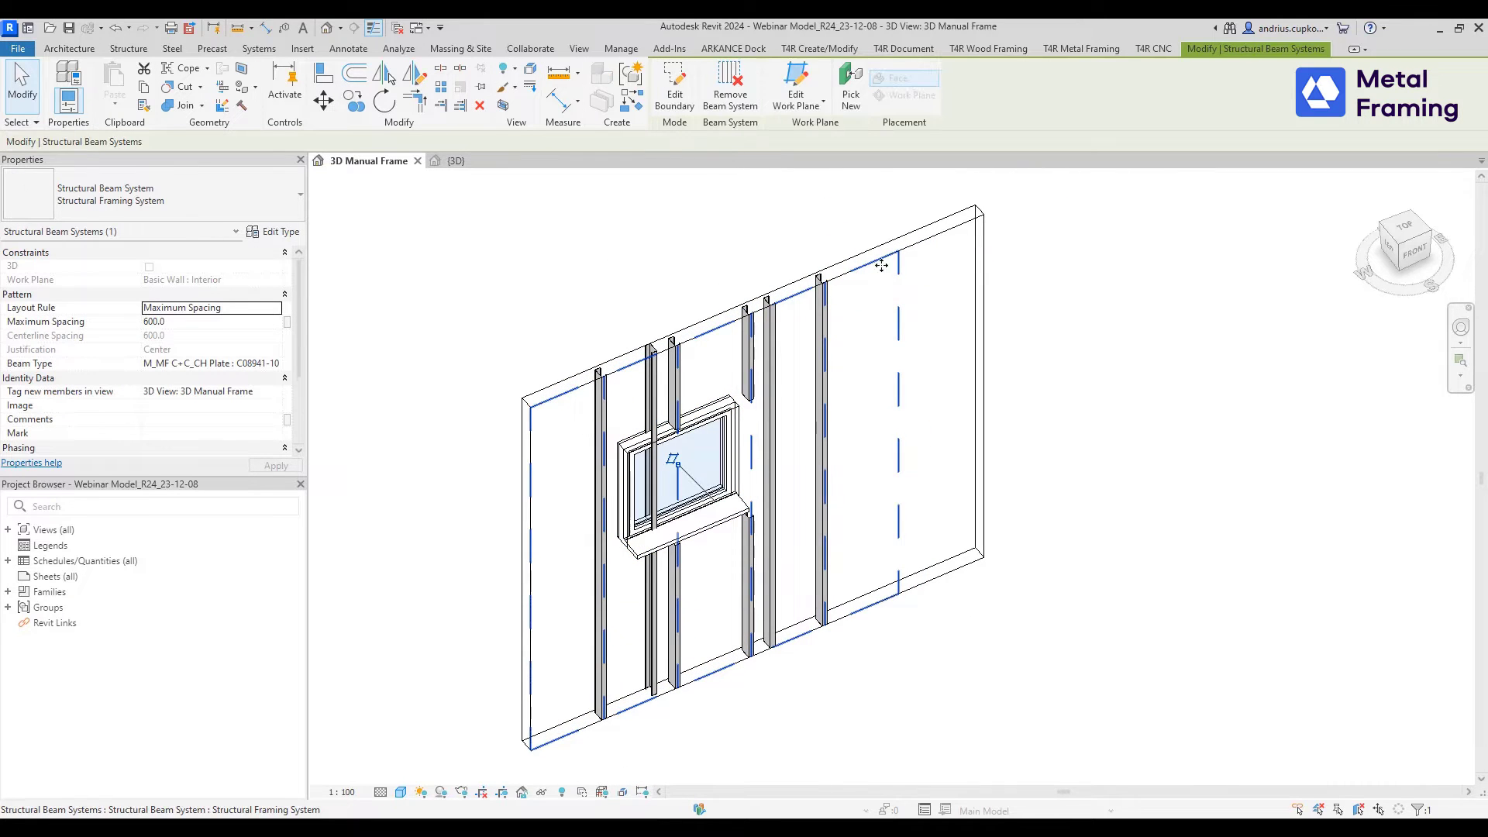
double_click(903, 305)
left_click_drag(900, 310, 984, 279)
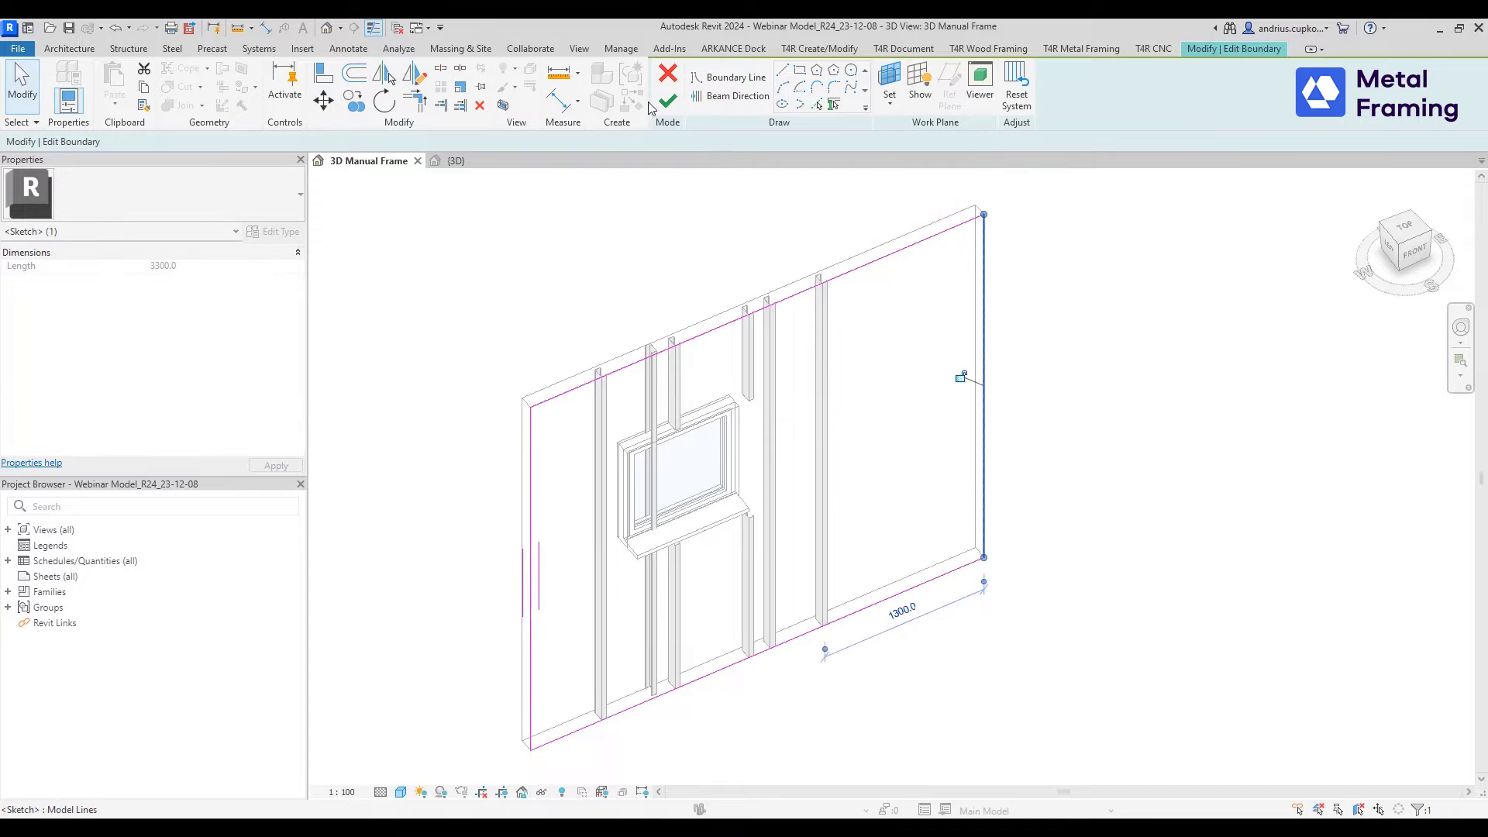
left_click(667, 100)
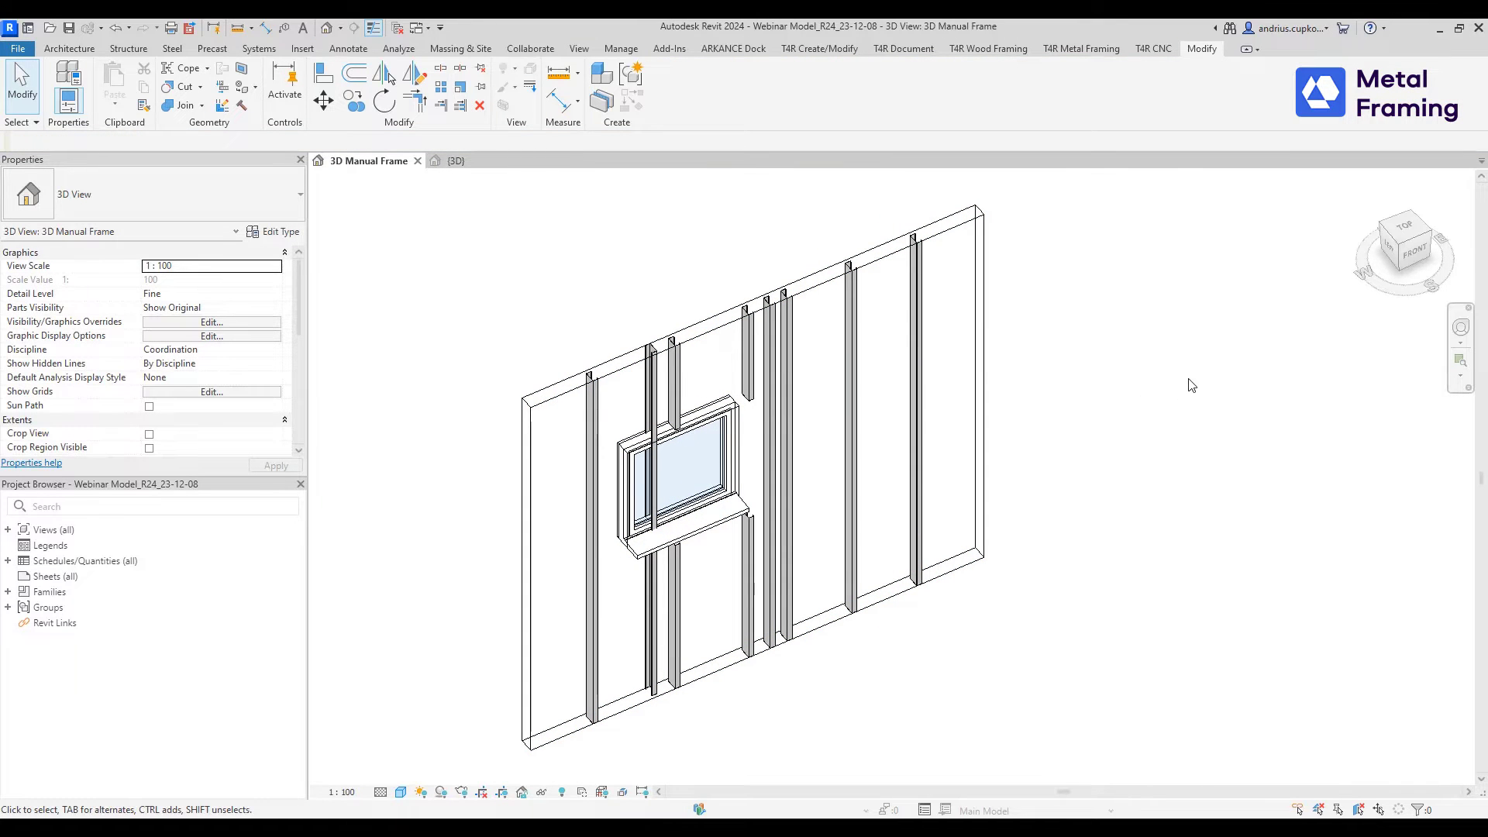
- Switch to the {3D} view and detach the Wall+M metal framing tools so they float over the model view
middle_click_drag(1190, 382, 1207, 366)
scroll(1110, 391, "up", 1)
middle_click_drag(1125, 407, 1164, 427)
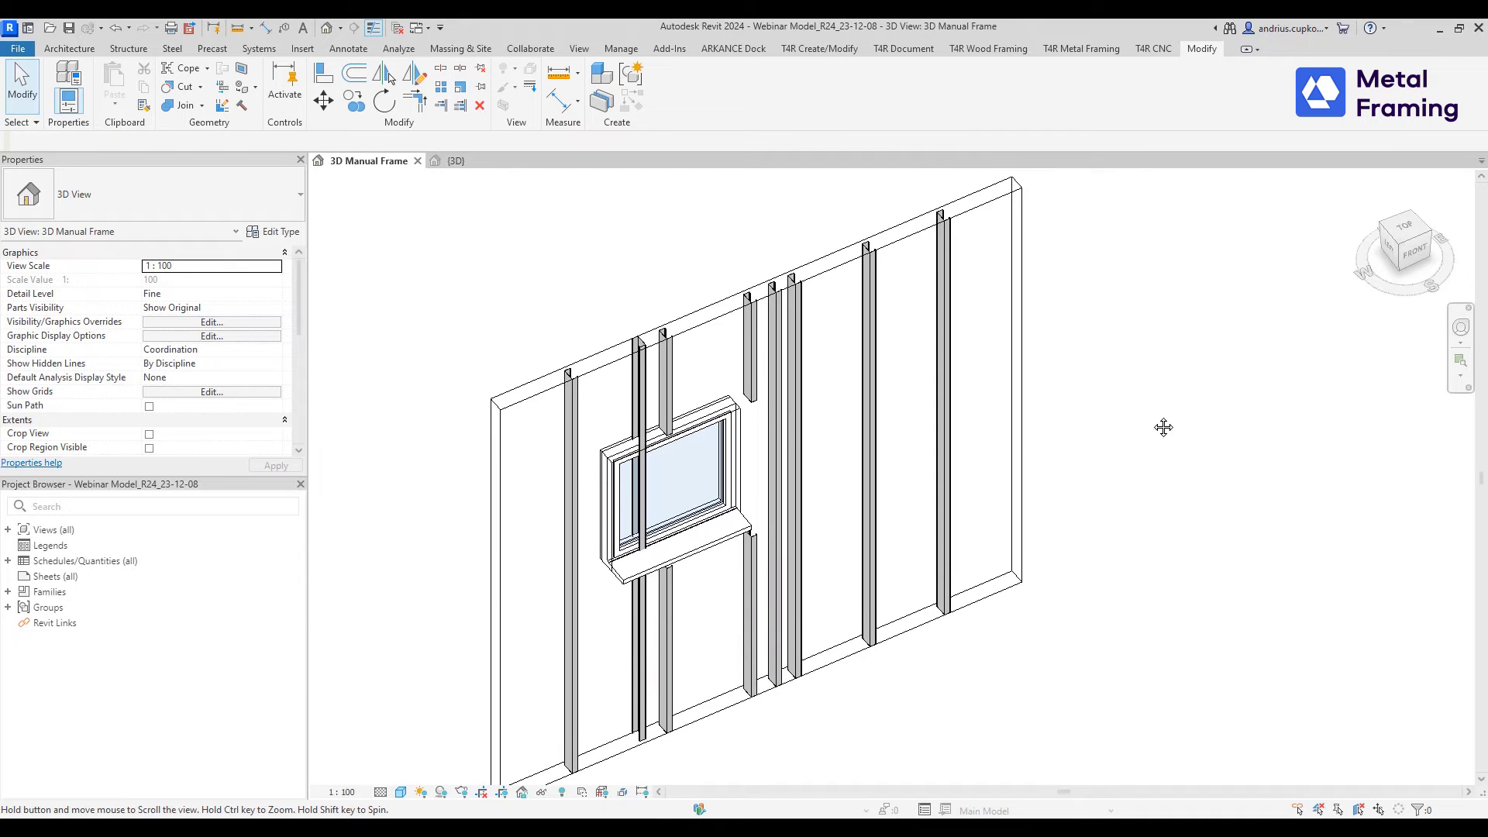
left_click(454, 160)
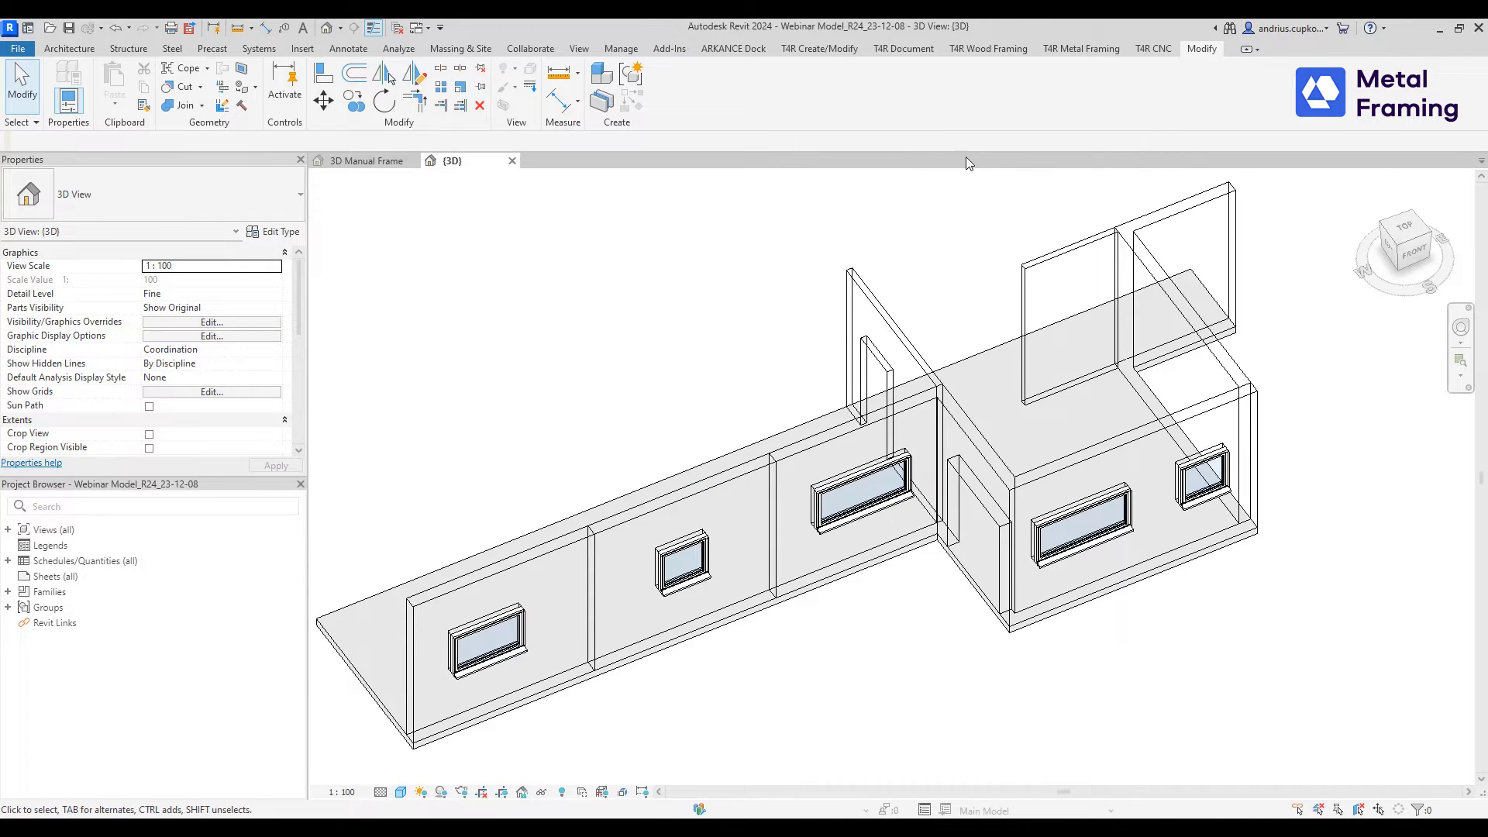
left_click(1062, 50)
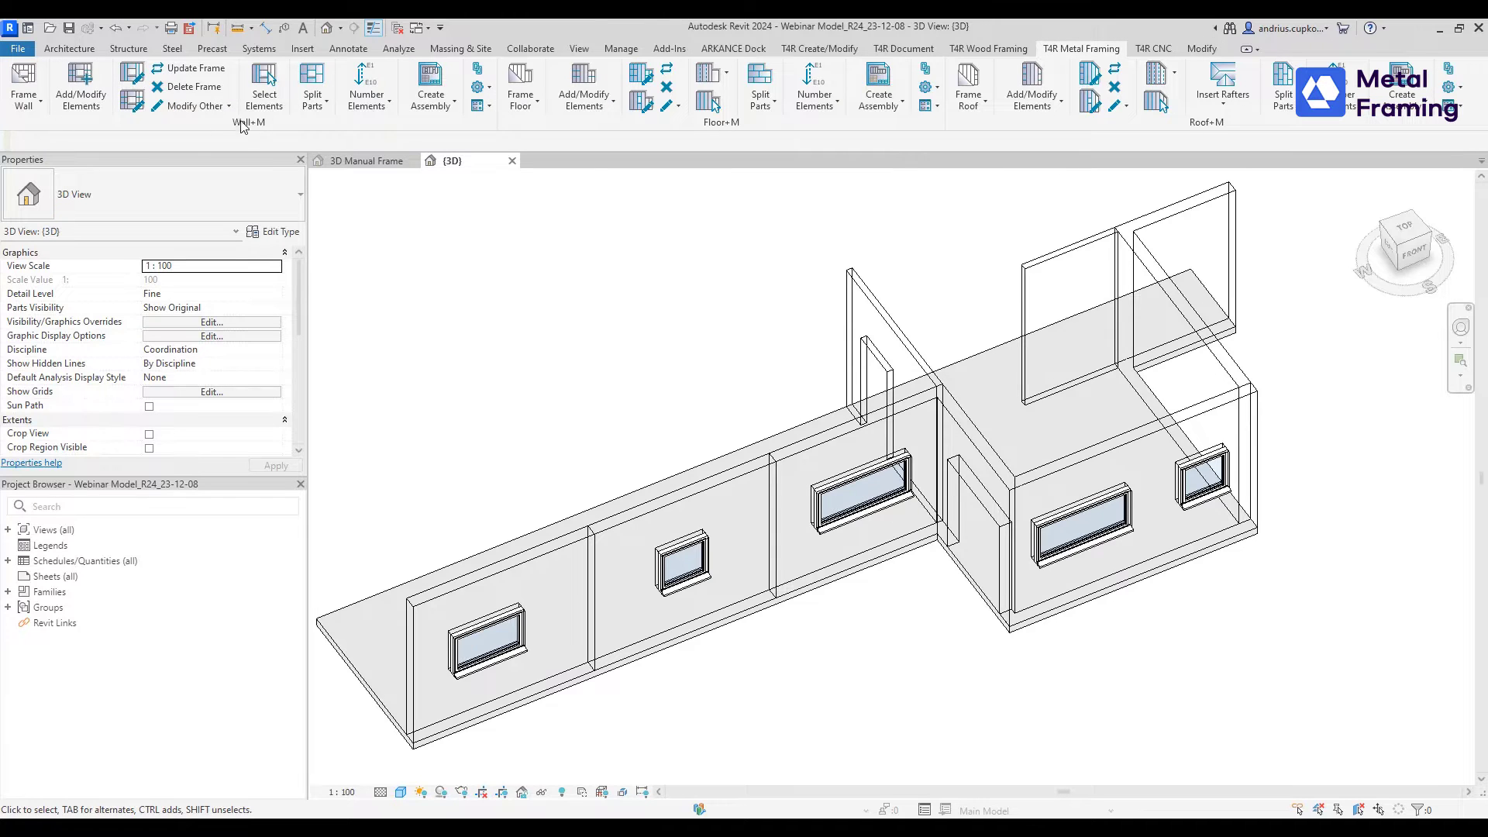
left_click_drag(242, 127, 584, 245)
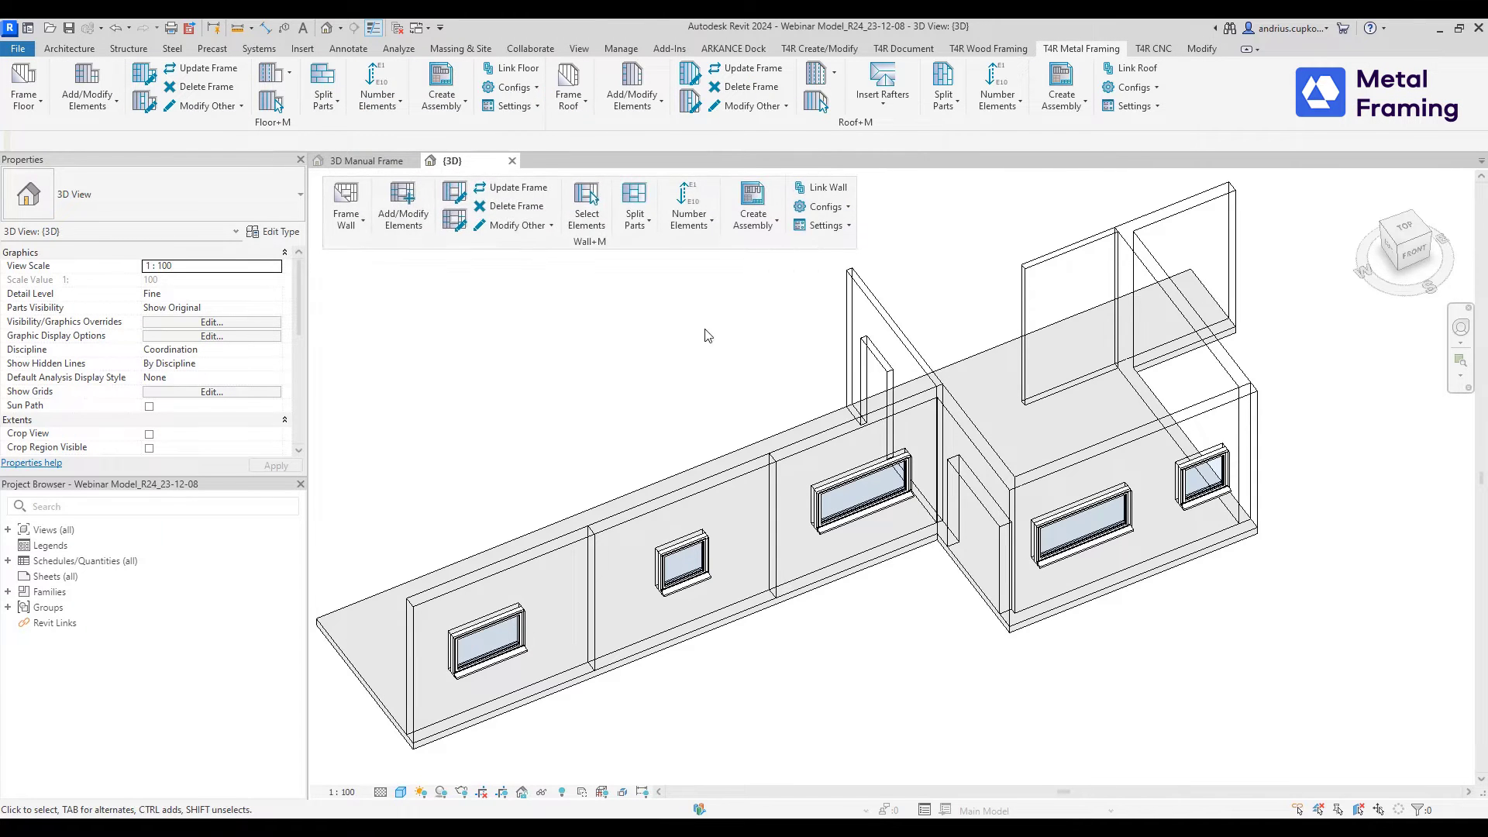
- Select the whole model and generate metal frames for all its walls with Frame Wall
left_click_drag(1310, 190, 467, 496)
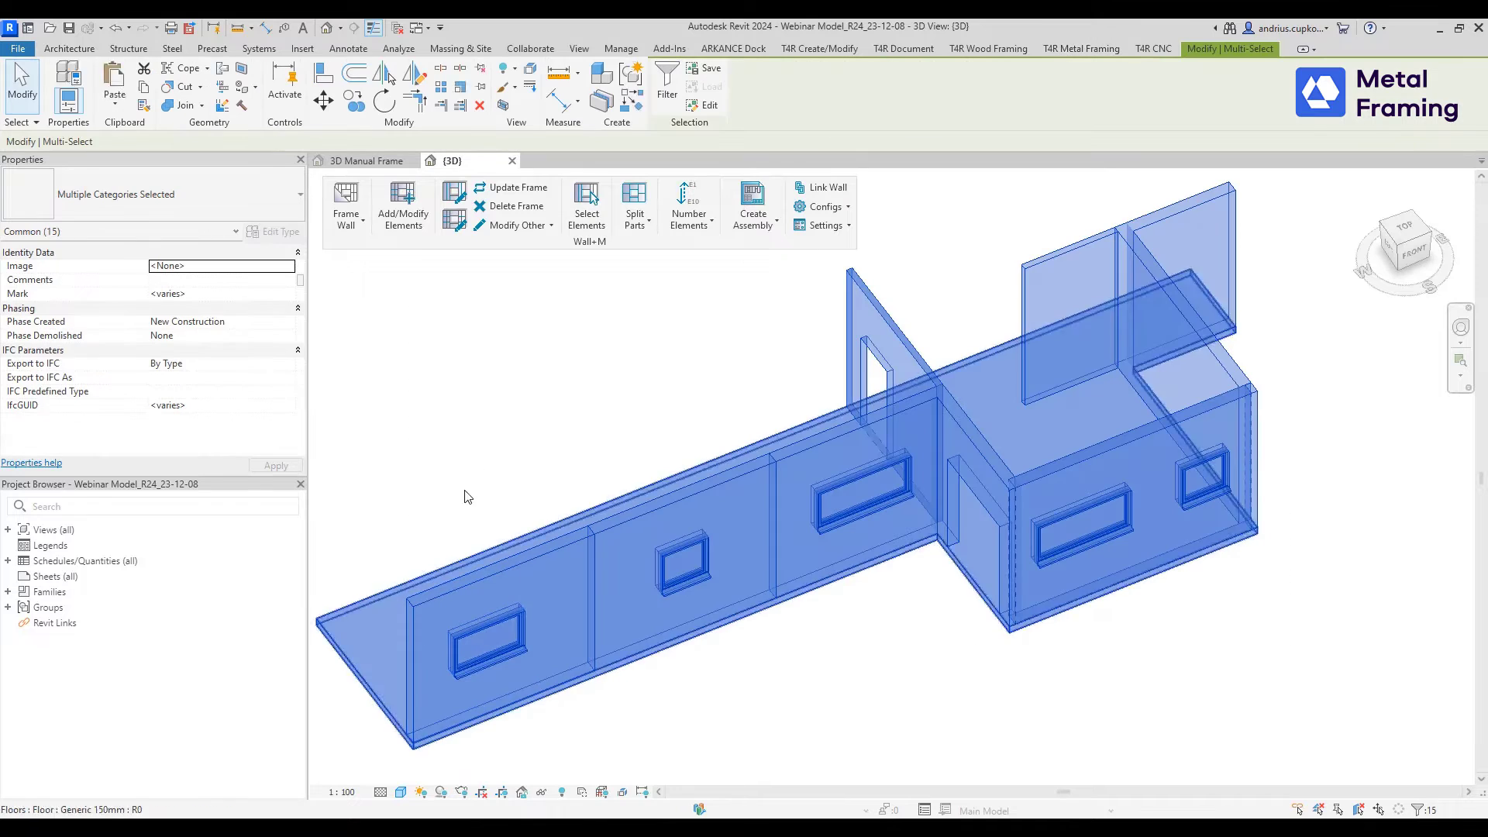
left_click(346, 195)
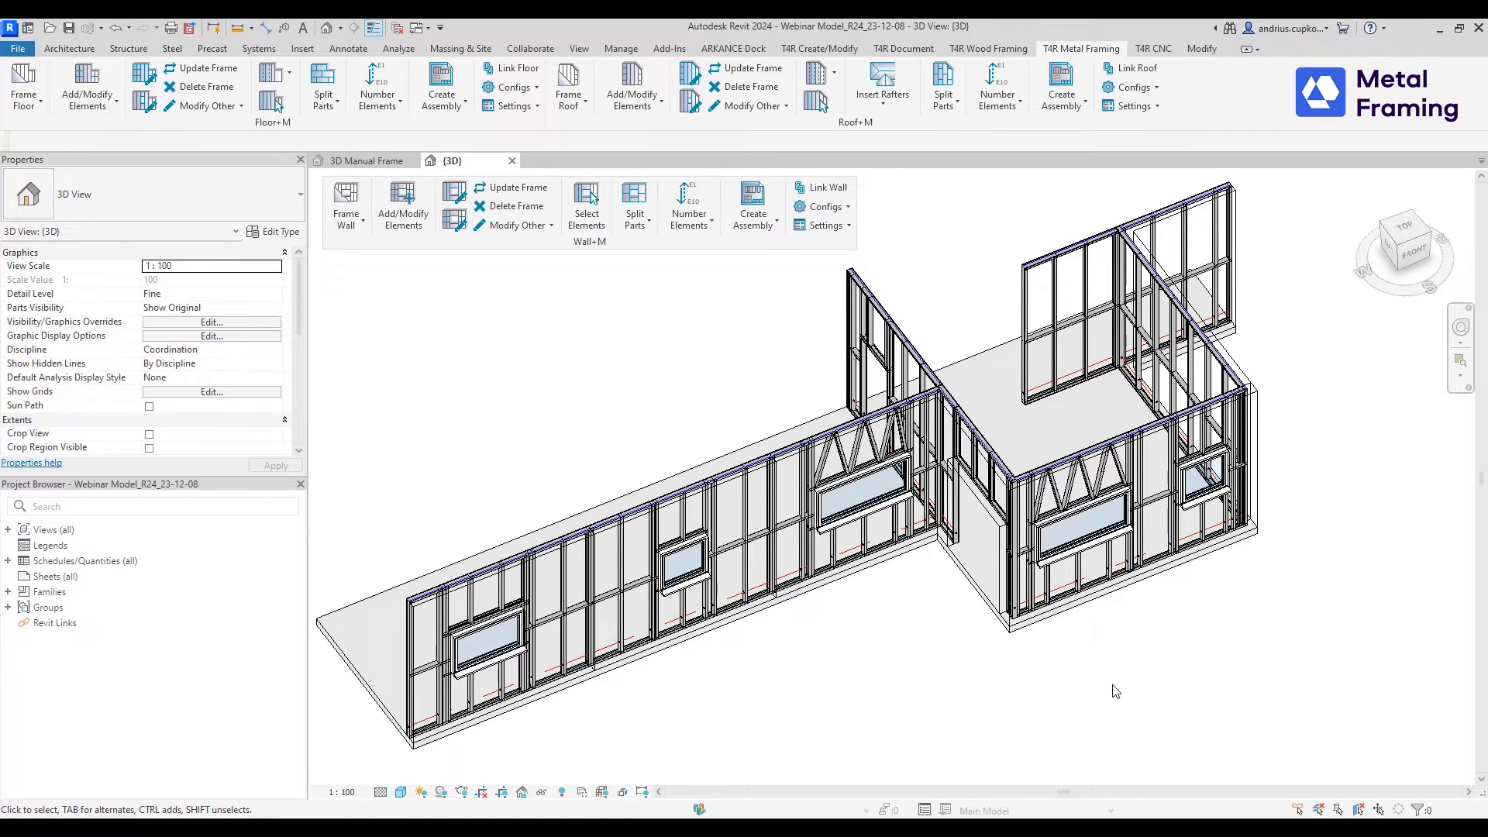
- Move the 910x910 mm window about 410 mm left along the middle segment of the long exterior wall
scroll(637, 400, "up", 8)
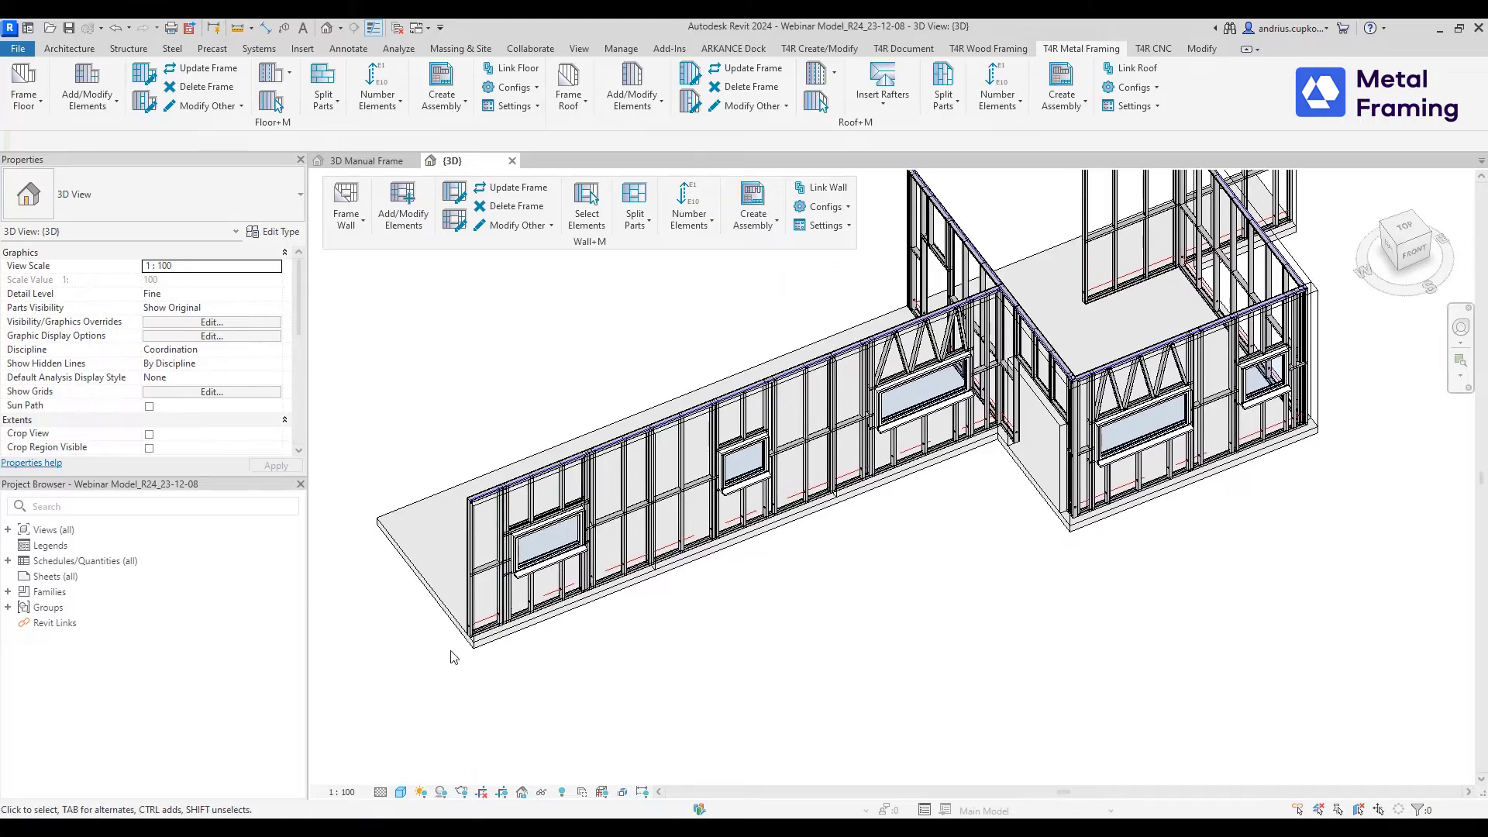
middle_click_drag(1117, 465, 1084, 399)
scroll(1084, 399, "down", 6)
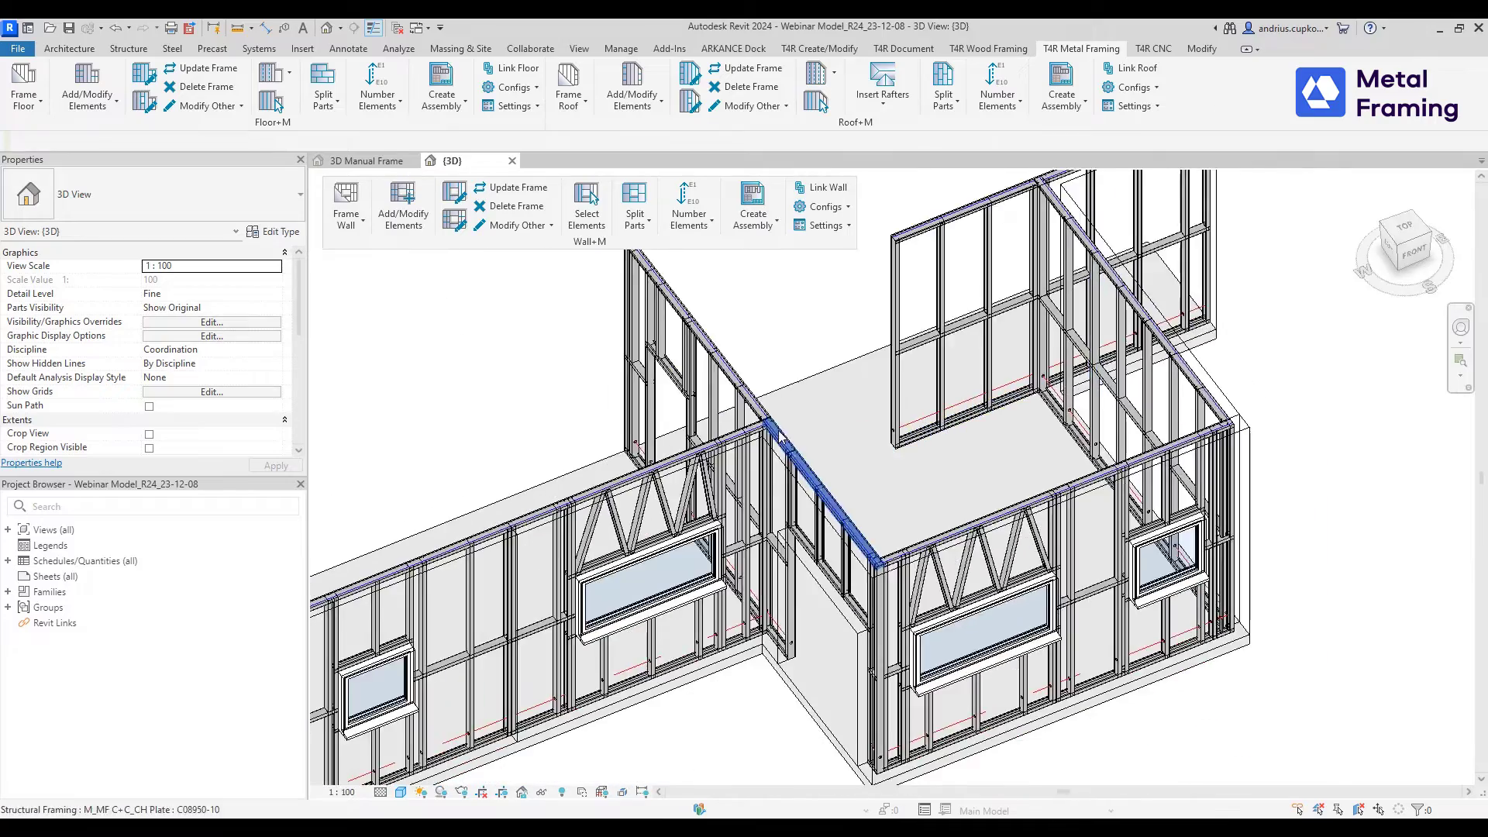
middle_click_drag(779, 436, 1169, 235)
middle_click_drag(836, 374, 875, 343)
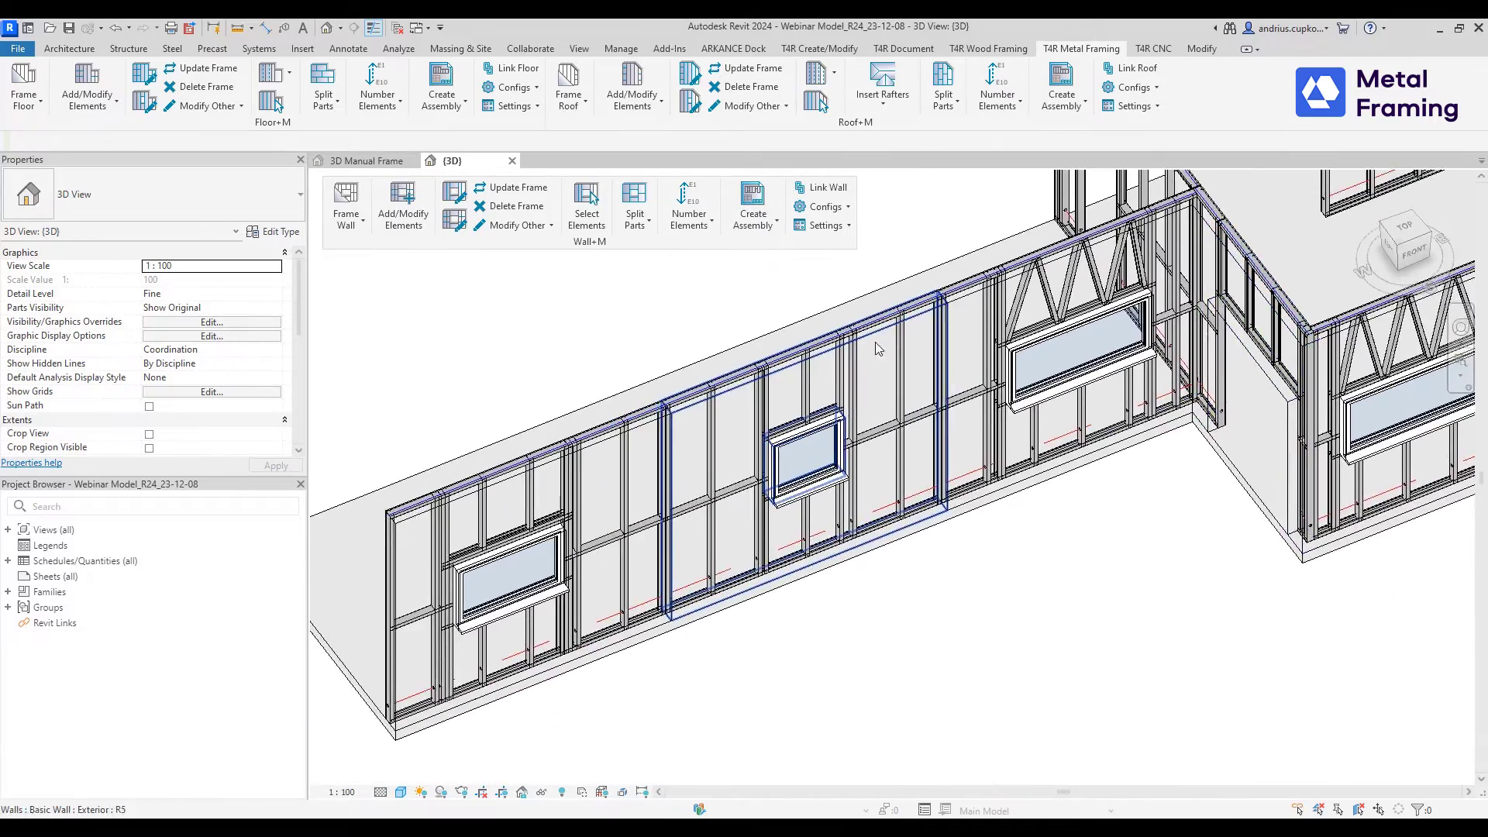
scroll(827, 442, "up", 3)
left_click(858, 433)
scroll(764, 446, "up", 1)
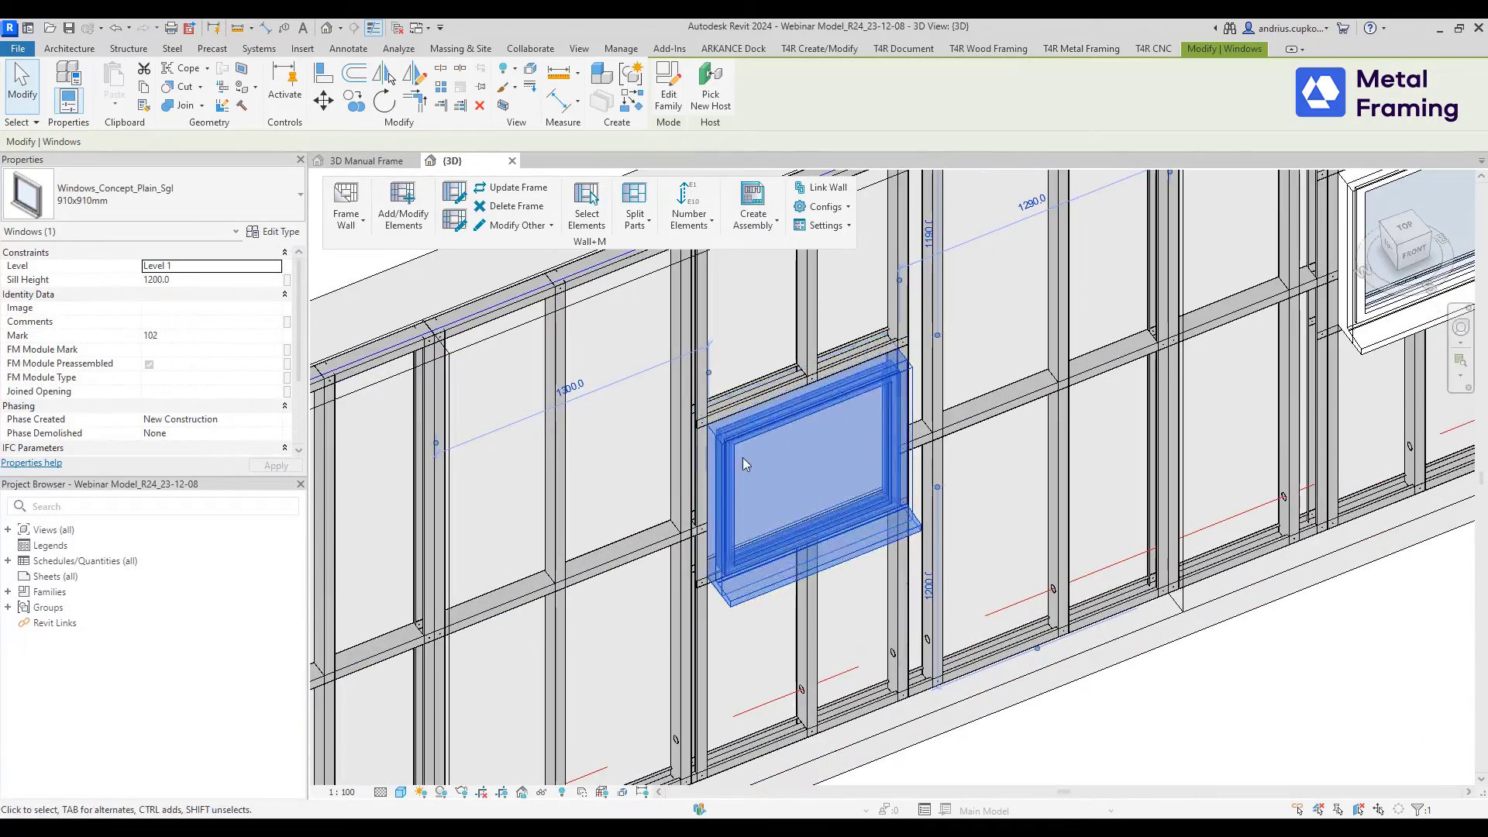
left_click_drag(740, 458, 651, 496)
scroll(698, 481, "down", 3)
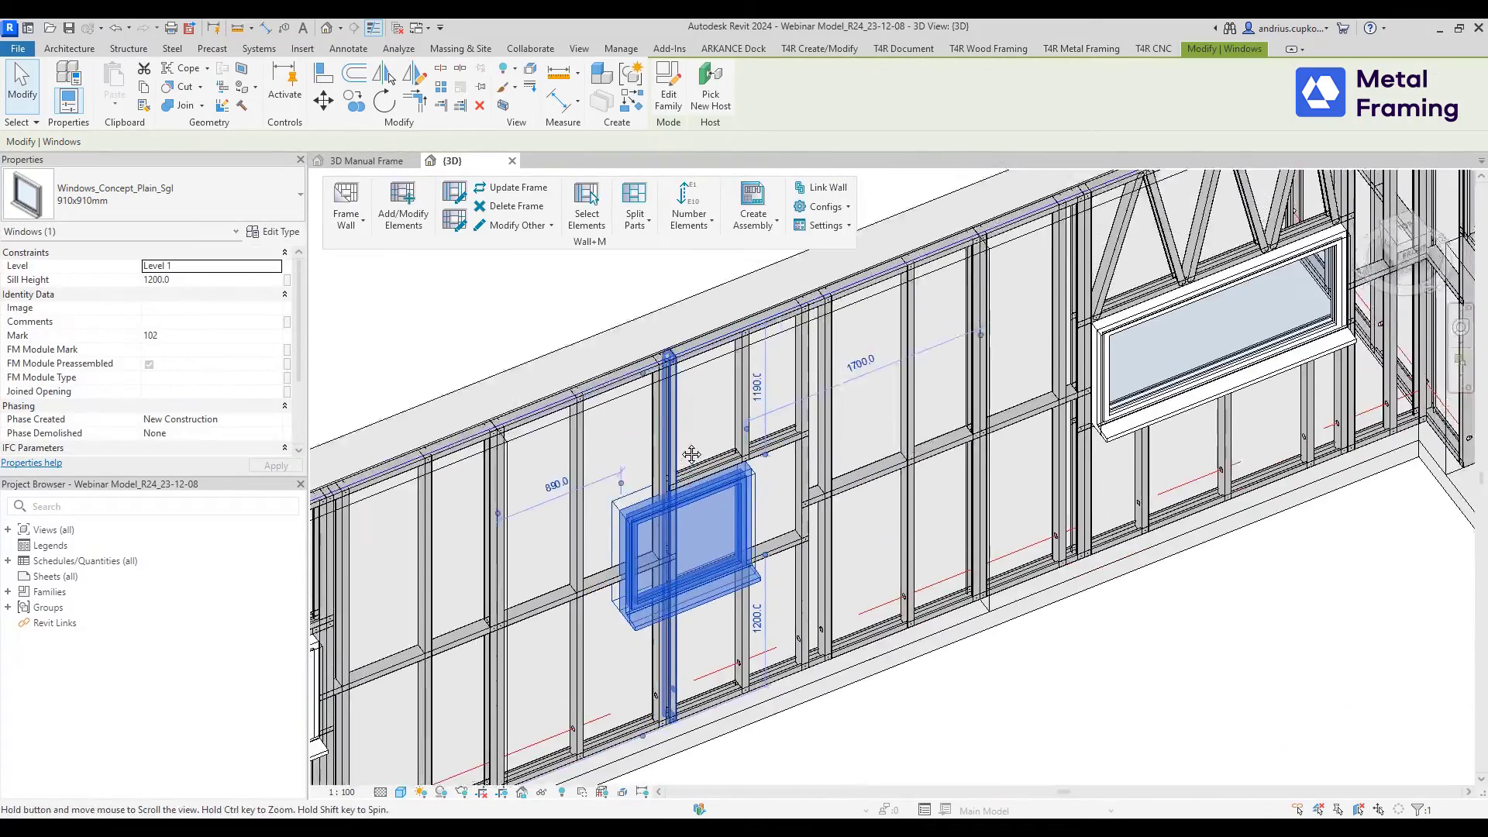
- Raise the top of the wall segment with the moved window to an unconnected height of 3907.1 mm and update its metal frame
left_click(711, 367)
middle_click_drag(712, 367, 733, 424)
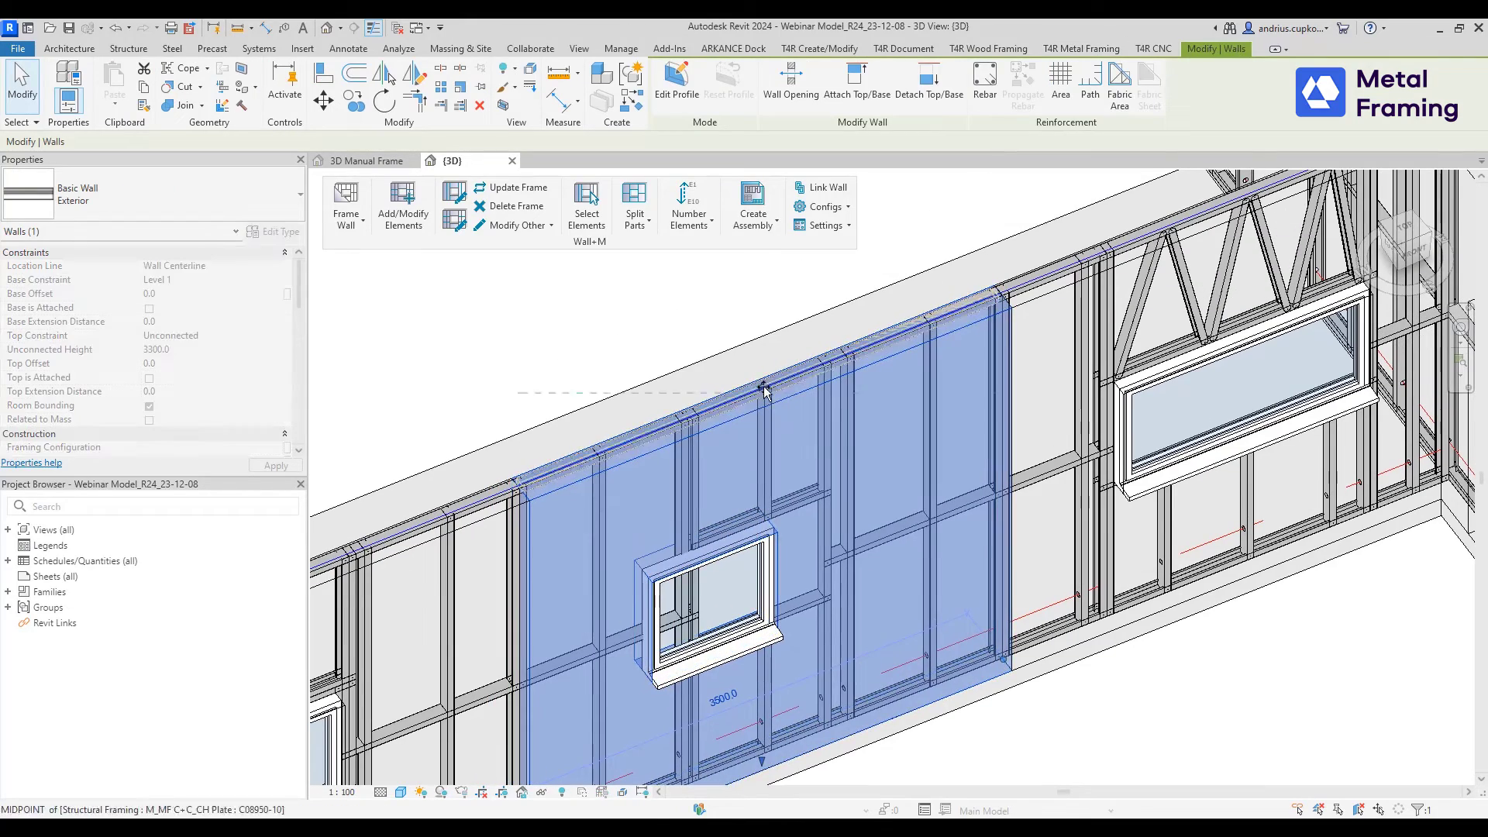
left_click_drag(761, 385, 758, 335)
scroll(758, 335, "down", 3)
scroll(758, 336, "up", 1)
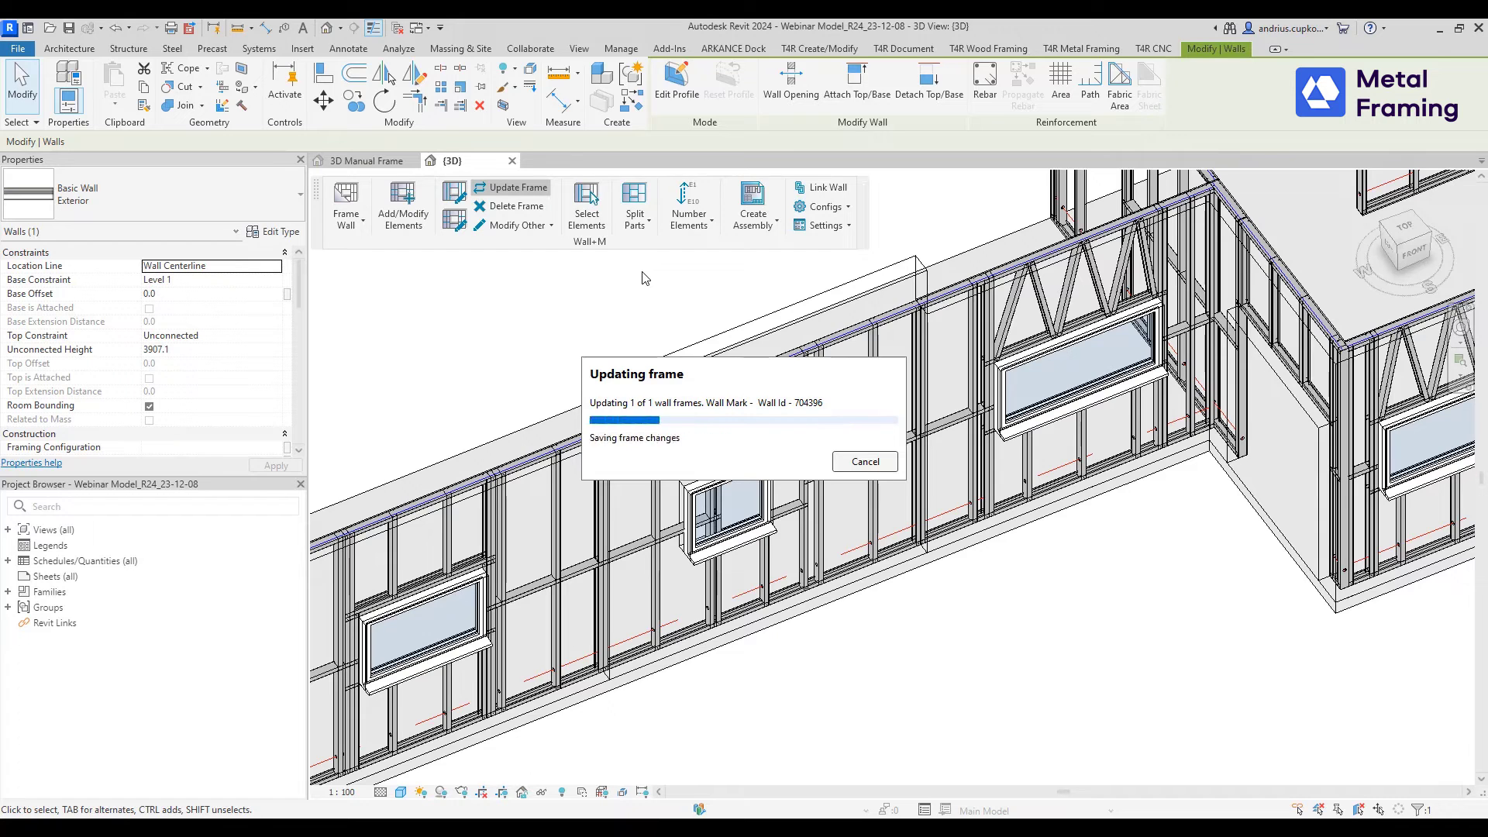
scroll(727, 426, "up", 2)
middle_click_drag(738, 411, 778, 424)
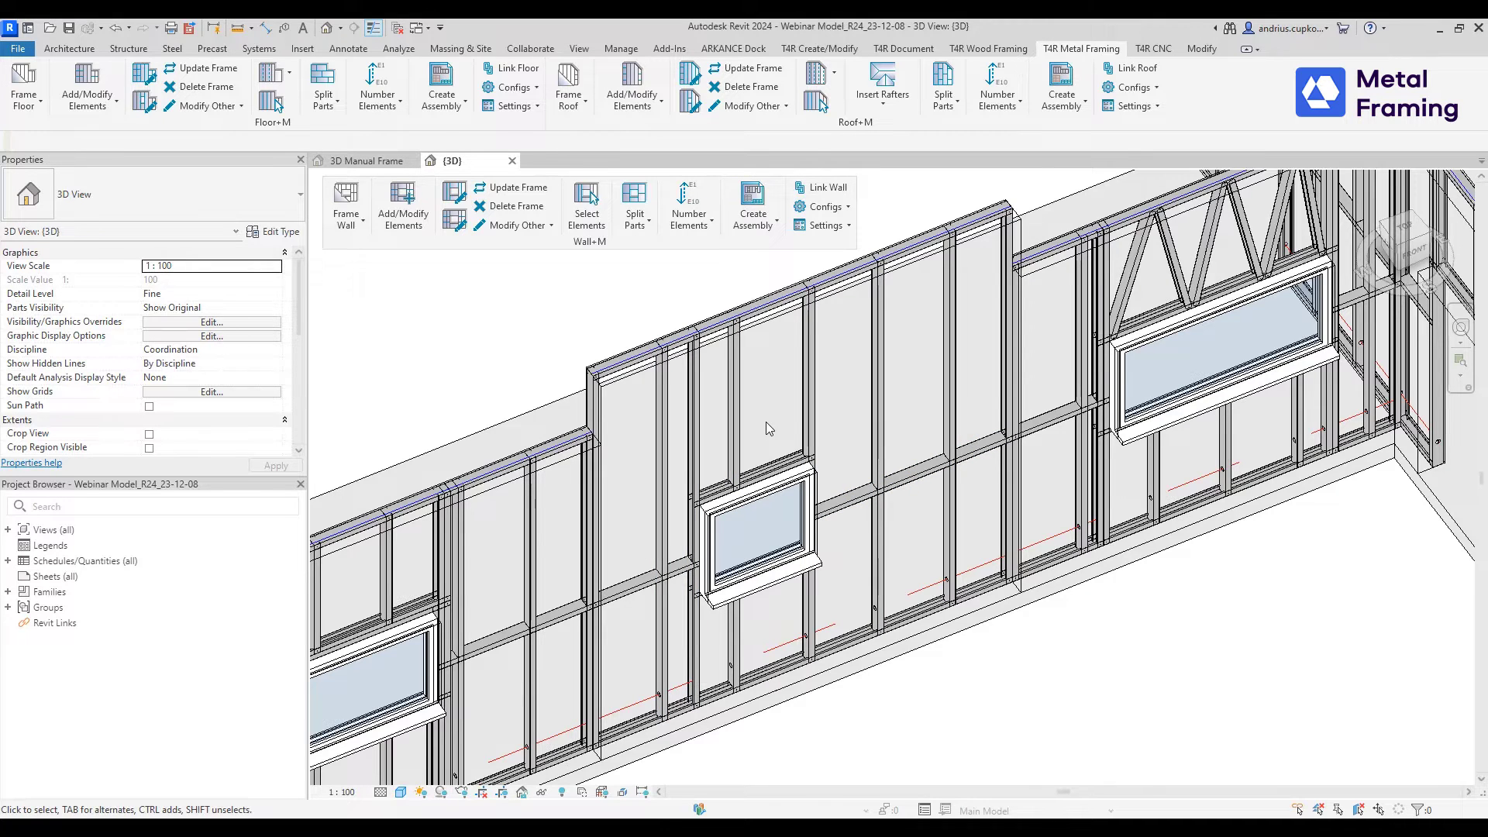
- Remove the horizontal nogging from the raised wall by disabling Apply B/N/B in its Blocking/Nogging frame configuration
middle_click_drag(782, 427, 794, 405)
scroll(794, 406, "up", 1)
middle_click_drag(883, 401, 890, 432)
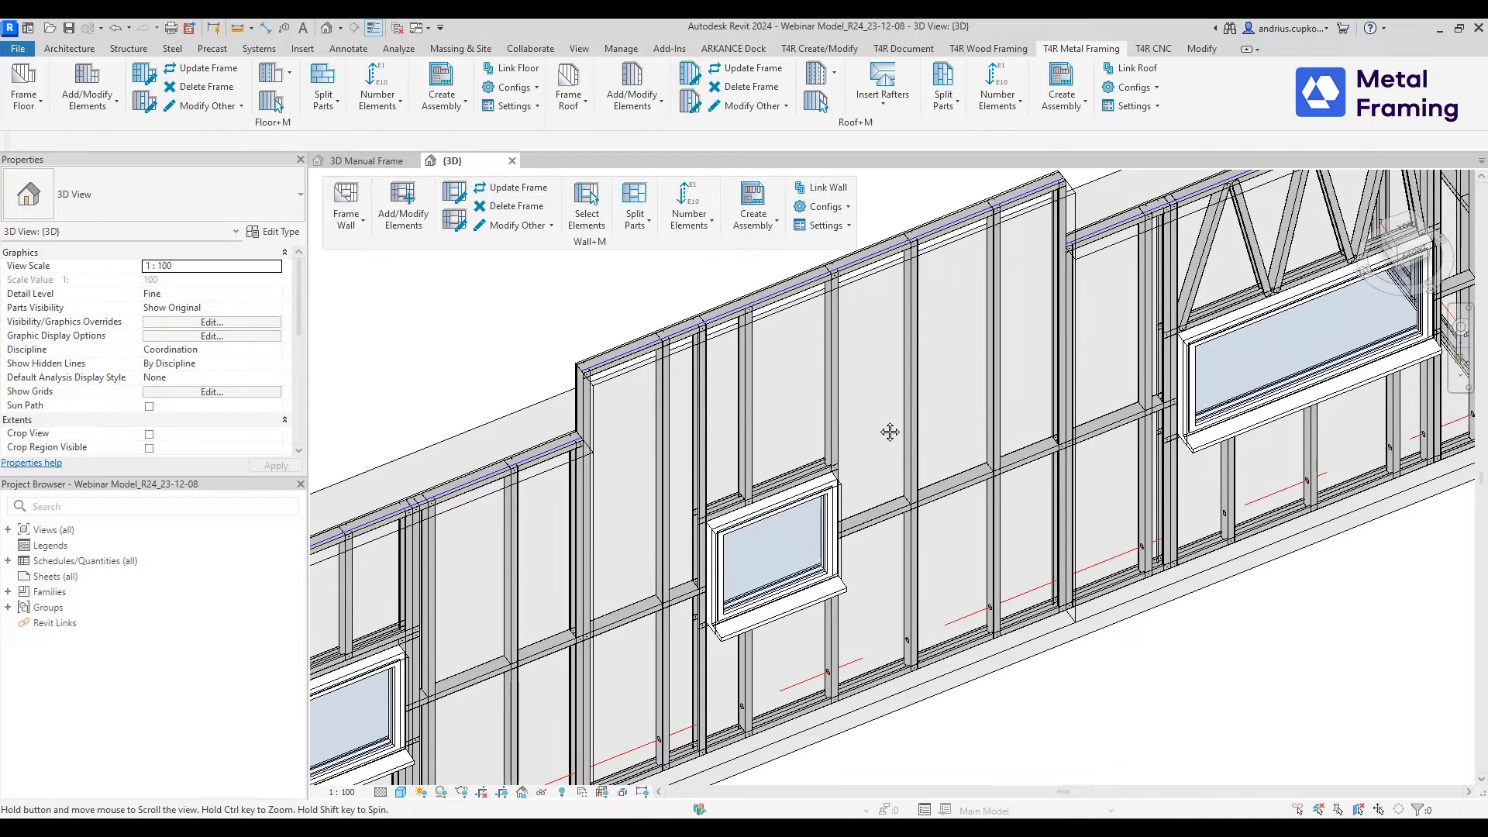
left_click(874, 514)
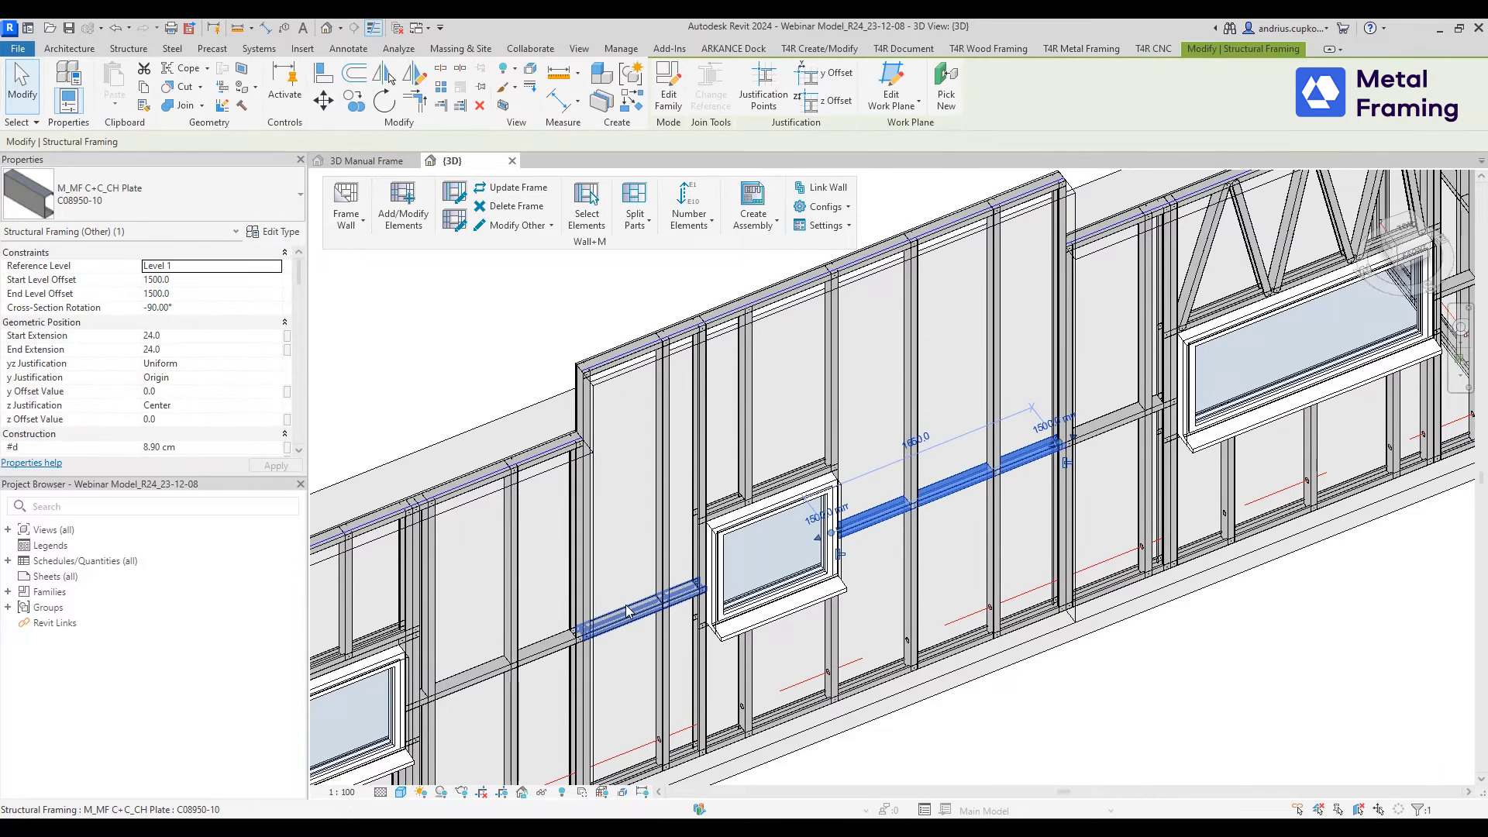
left_click(626, 605)
left_click(626, 608)
left_click(888, 511)
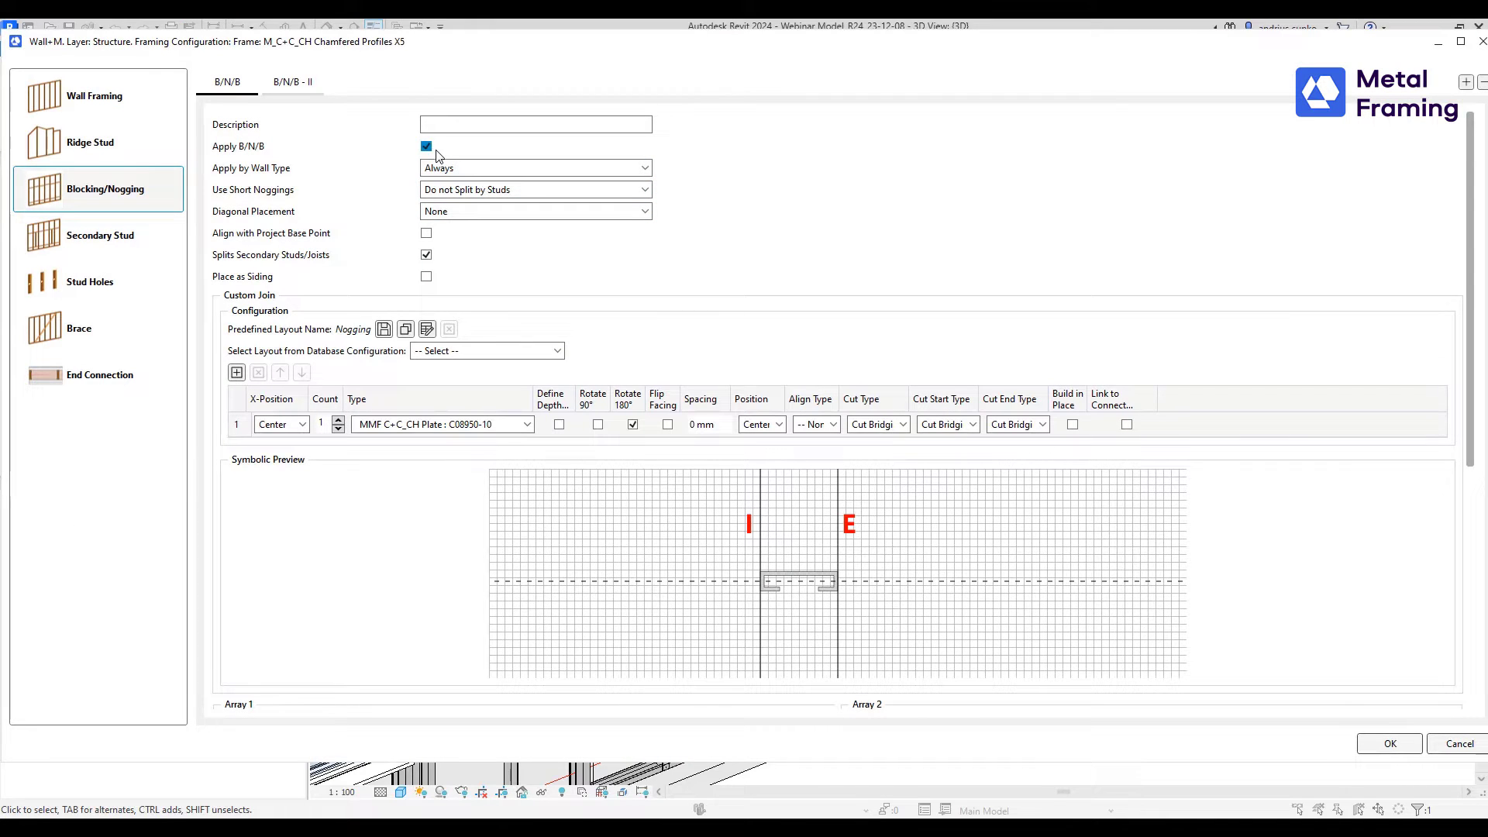
left_click(426, 146)
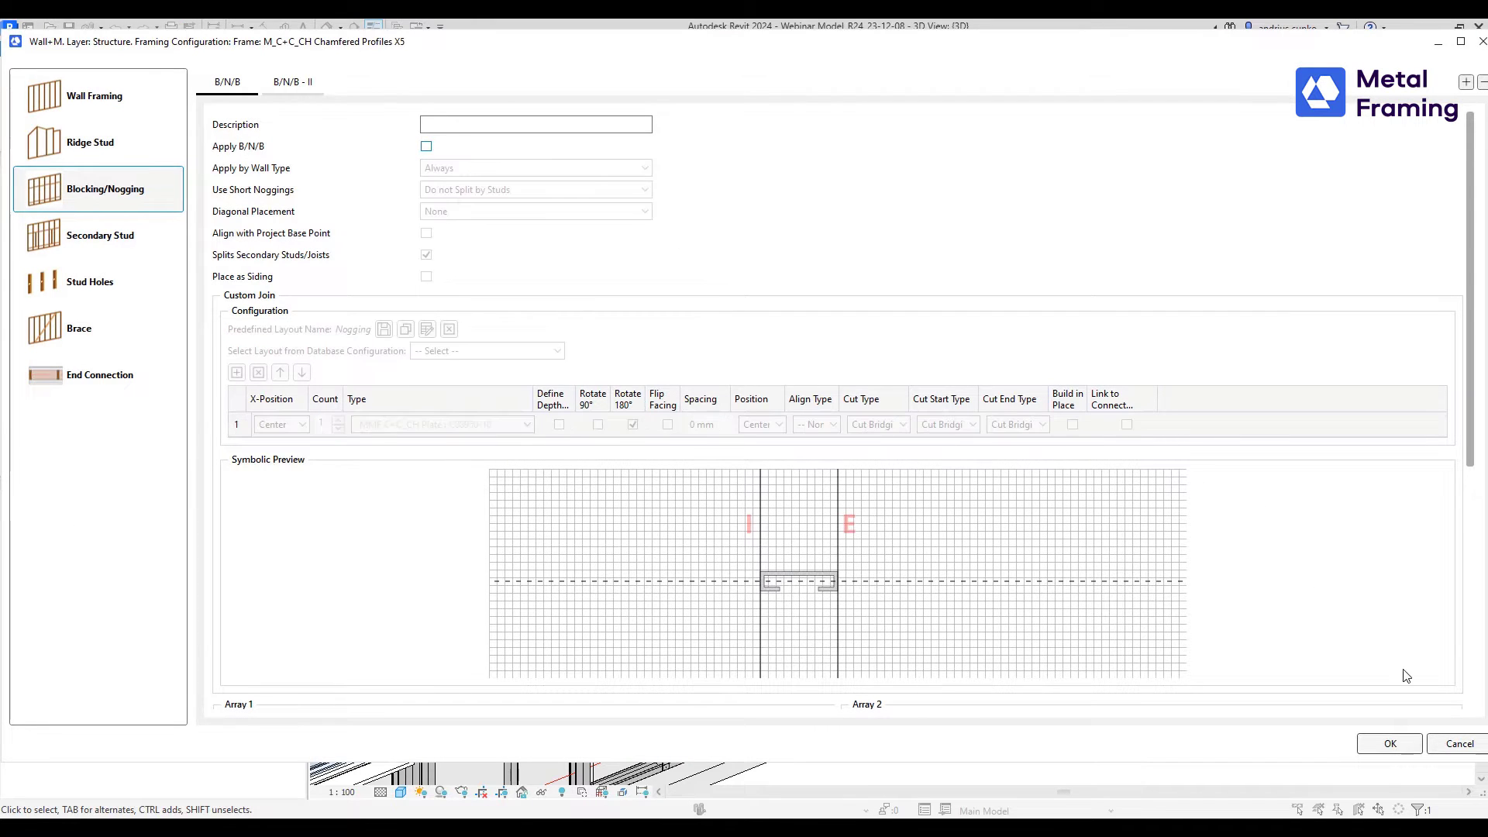
left_click(1391, 745)
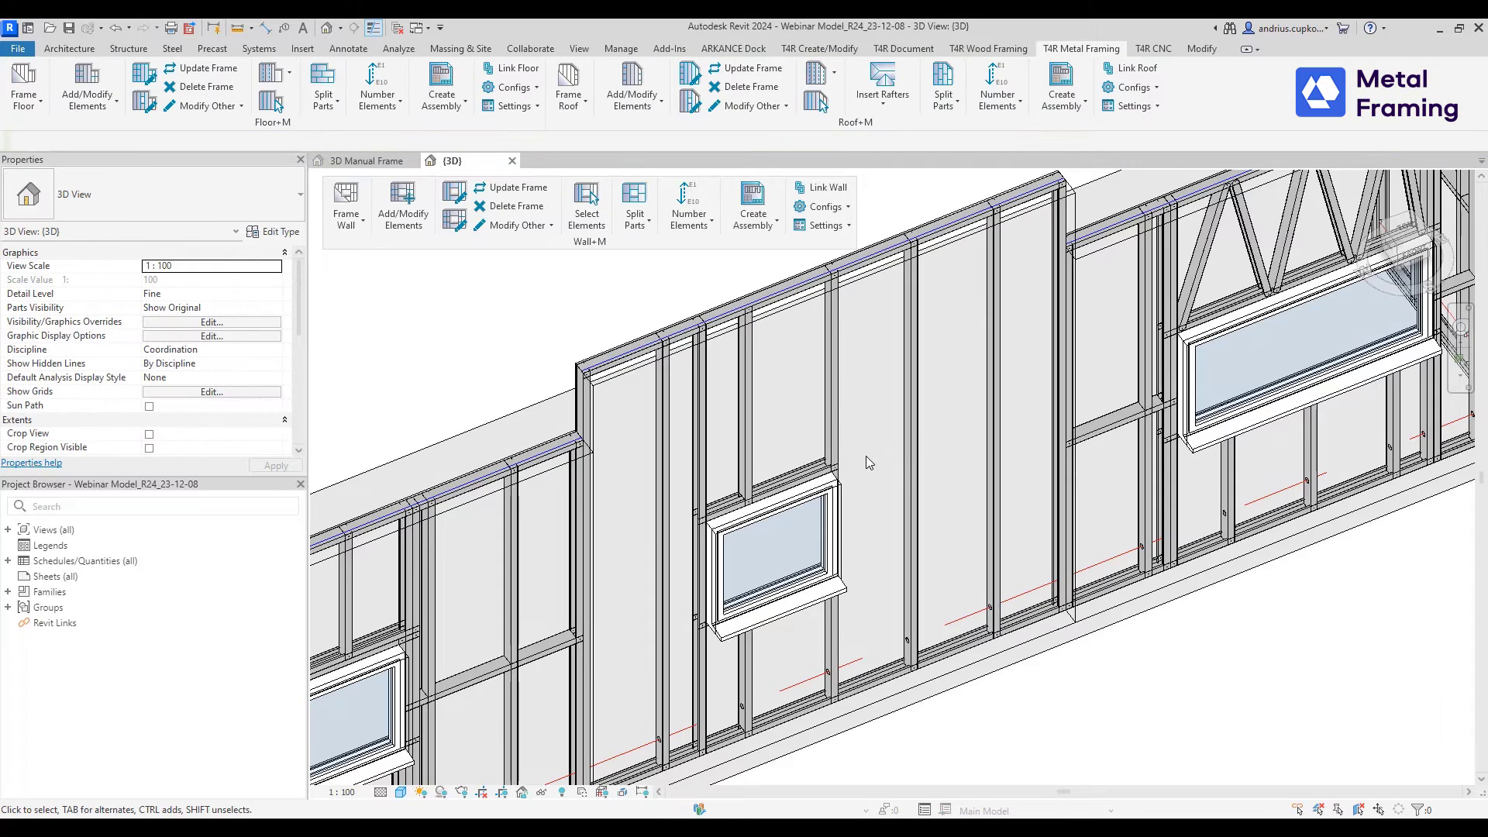
- Examine the framing around the raised wall's window and the diagonal framing above the wide window in the neighbouring wall
middle_click_drag(868, 463, 919, 406)
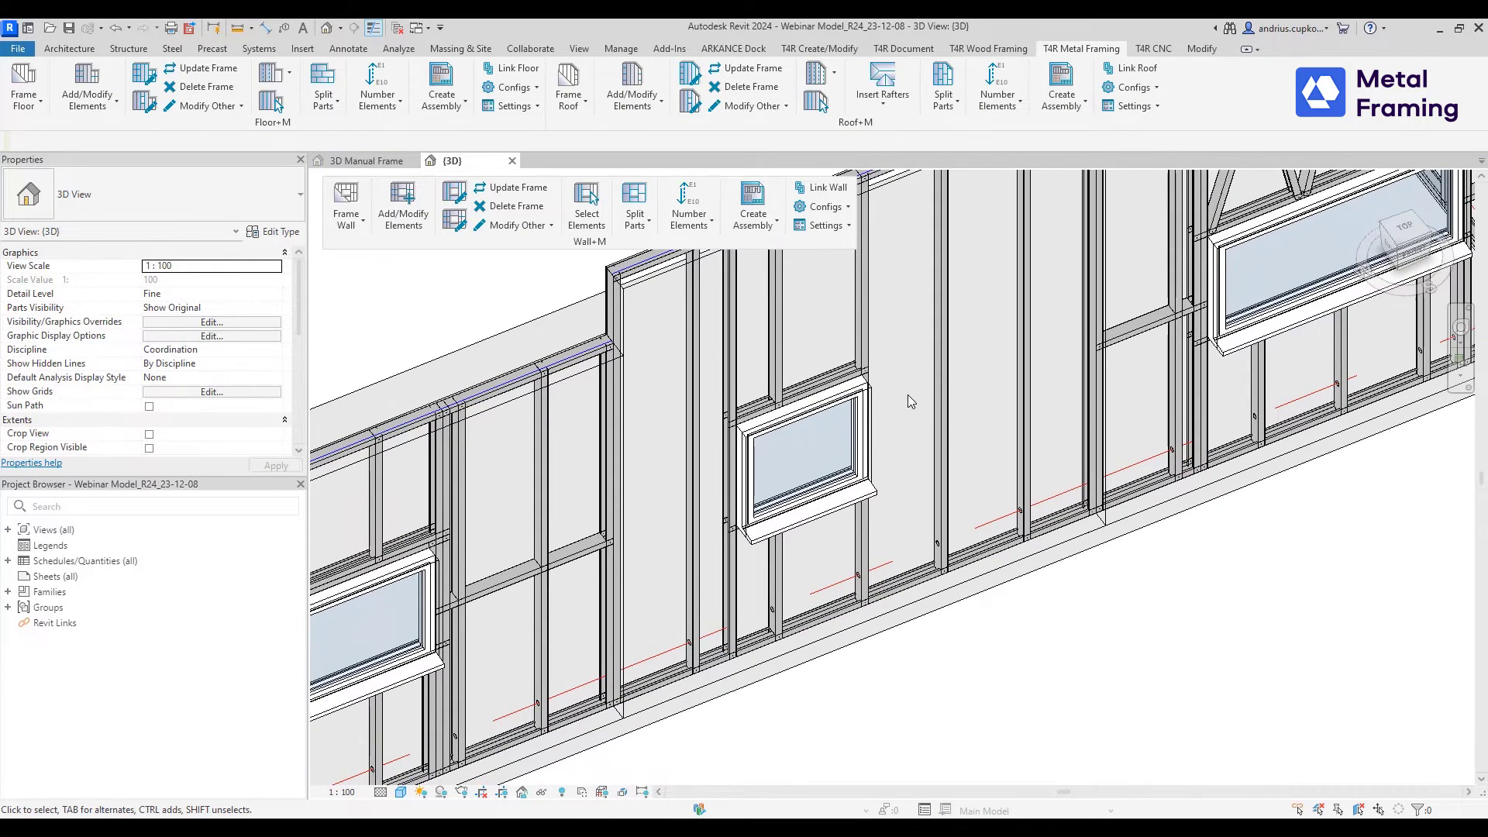
scroll(909, 393, "up", 5)
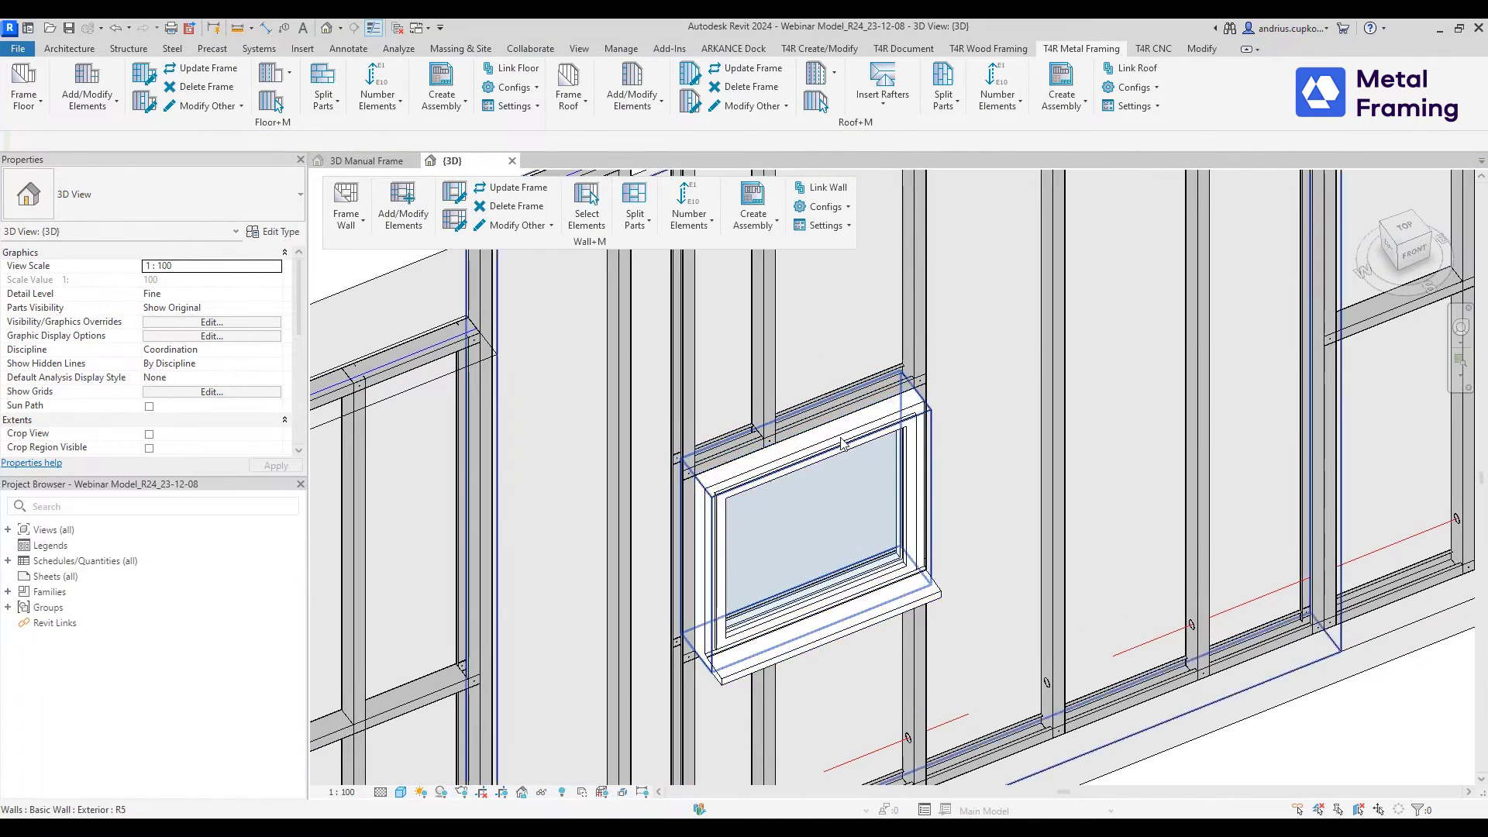
scroll(830, 438, "down", 3)
middle_click_drag(903, 402, 630, 485)
mouse_move(800, 445)
middle_mouse_down()
mouse_move(681, 497)
mouse_move(701, 521)
middle_mouse_up()
scroll(681, 497, "up", 4)
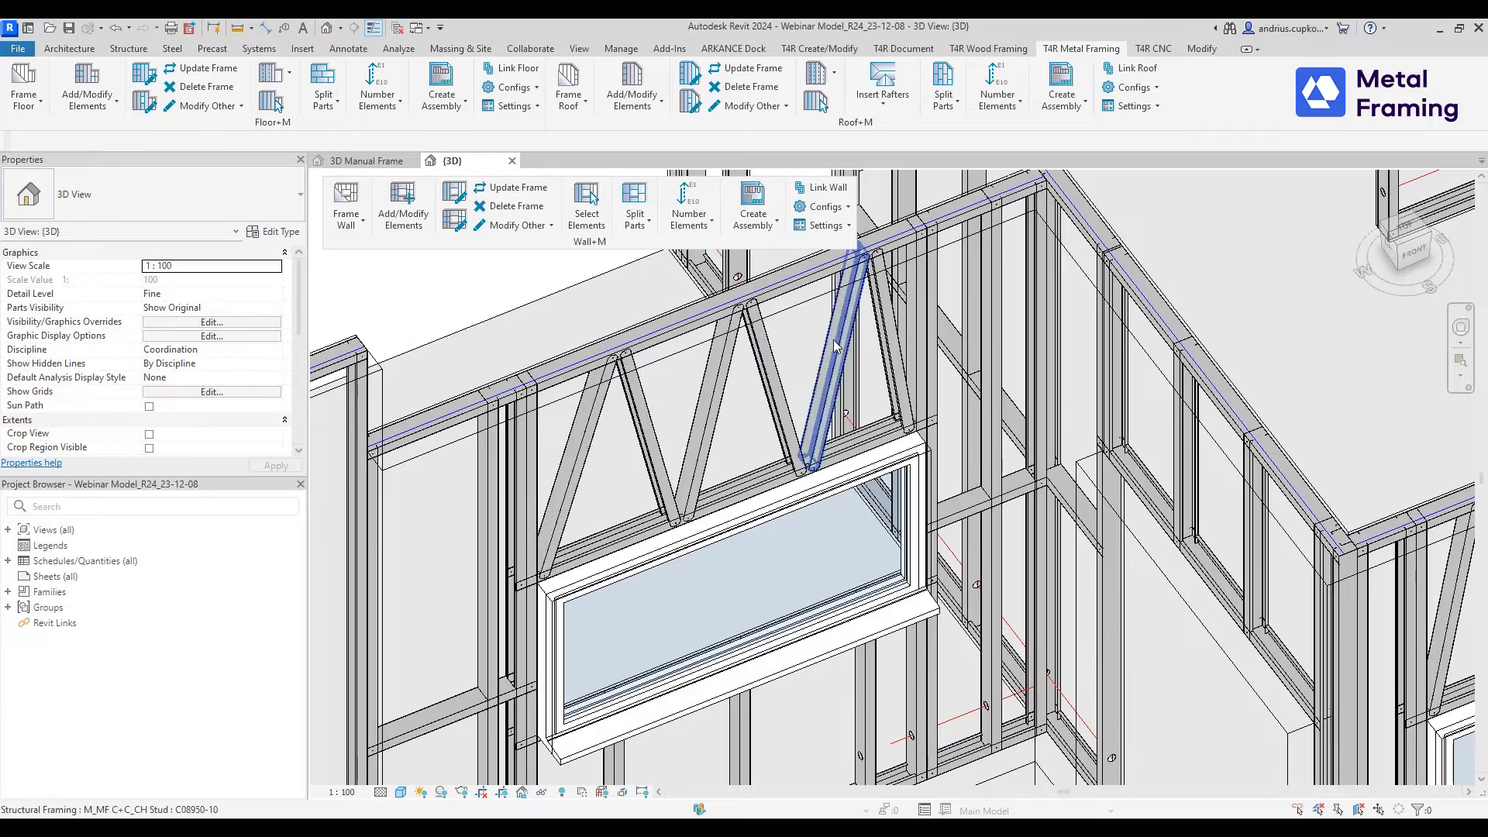
scroll(760, 438, "down", 2)
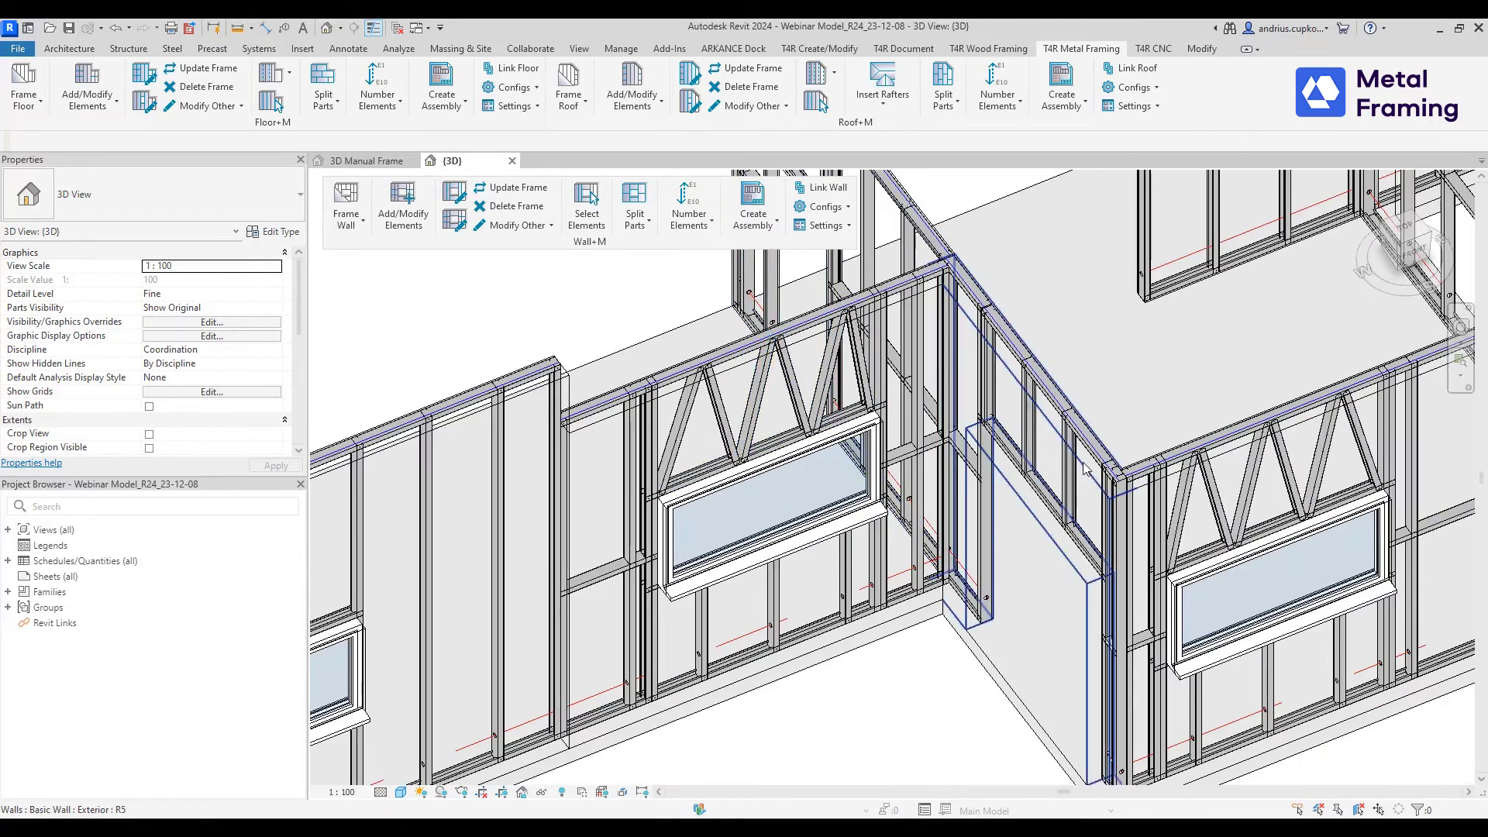
middle_click_drag(759, 438, 1214, 343)
scroll(555, 465, "up", 2)
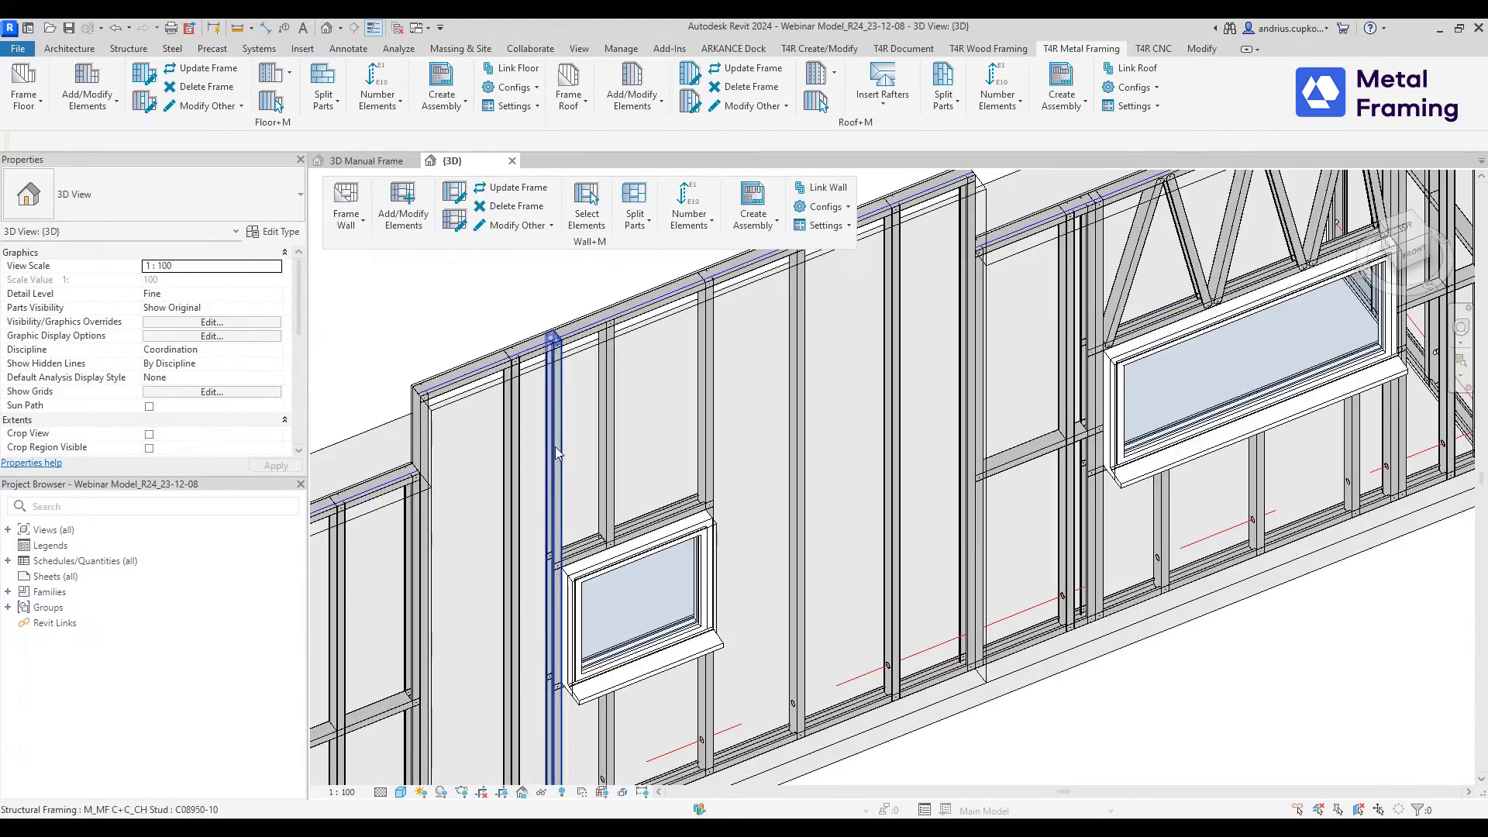
- Modify the raised wall's window framing to use two header plates and two king studs on each side, and update the frame
scroll(620, 434, "up", 3)
middle_click_drag(710, 488, 736, 451)
left_click(488, 226)
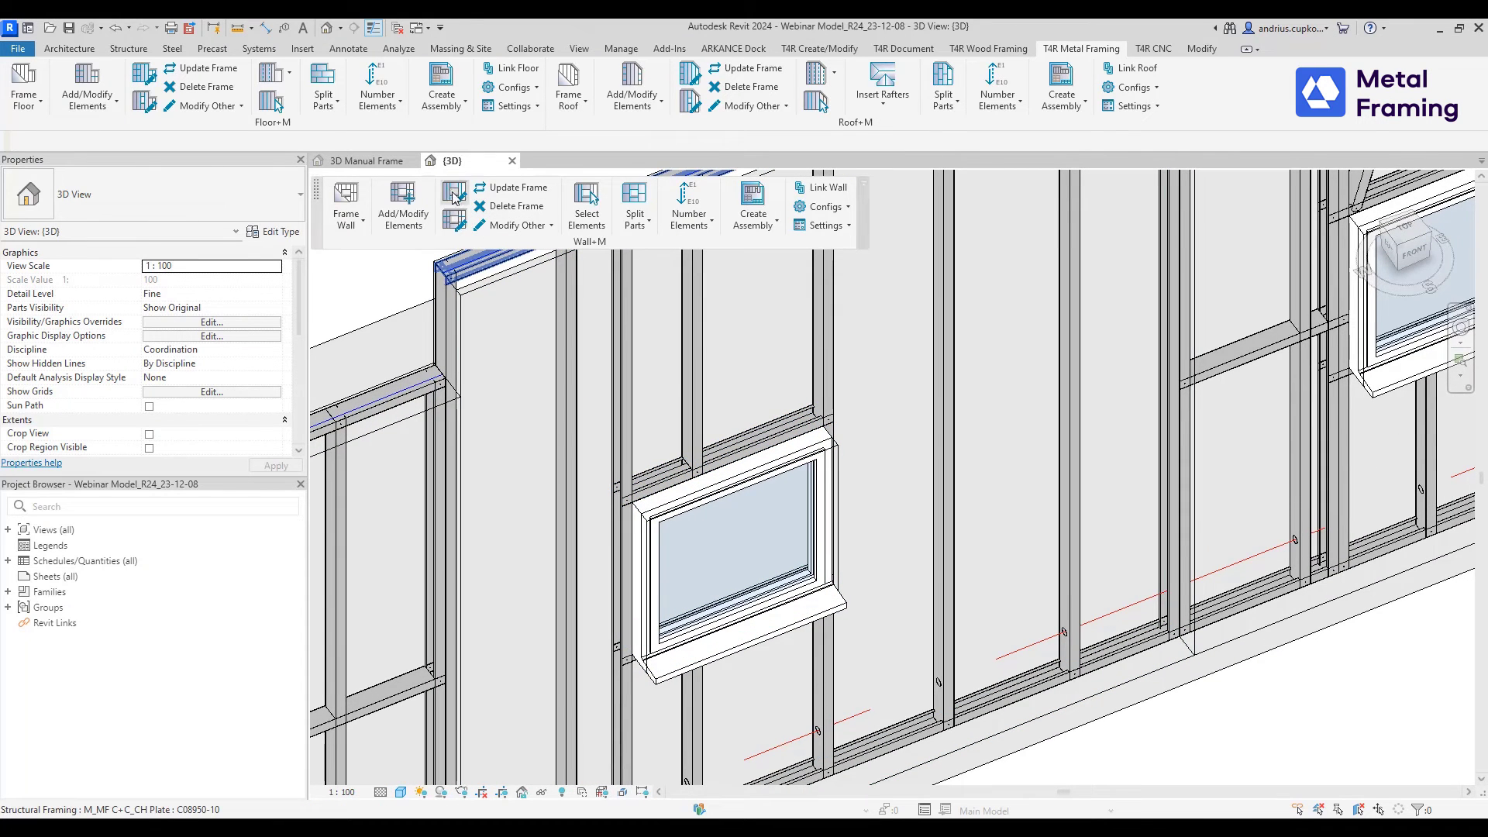
left_click(721, 448)
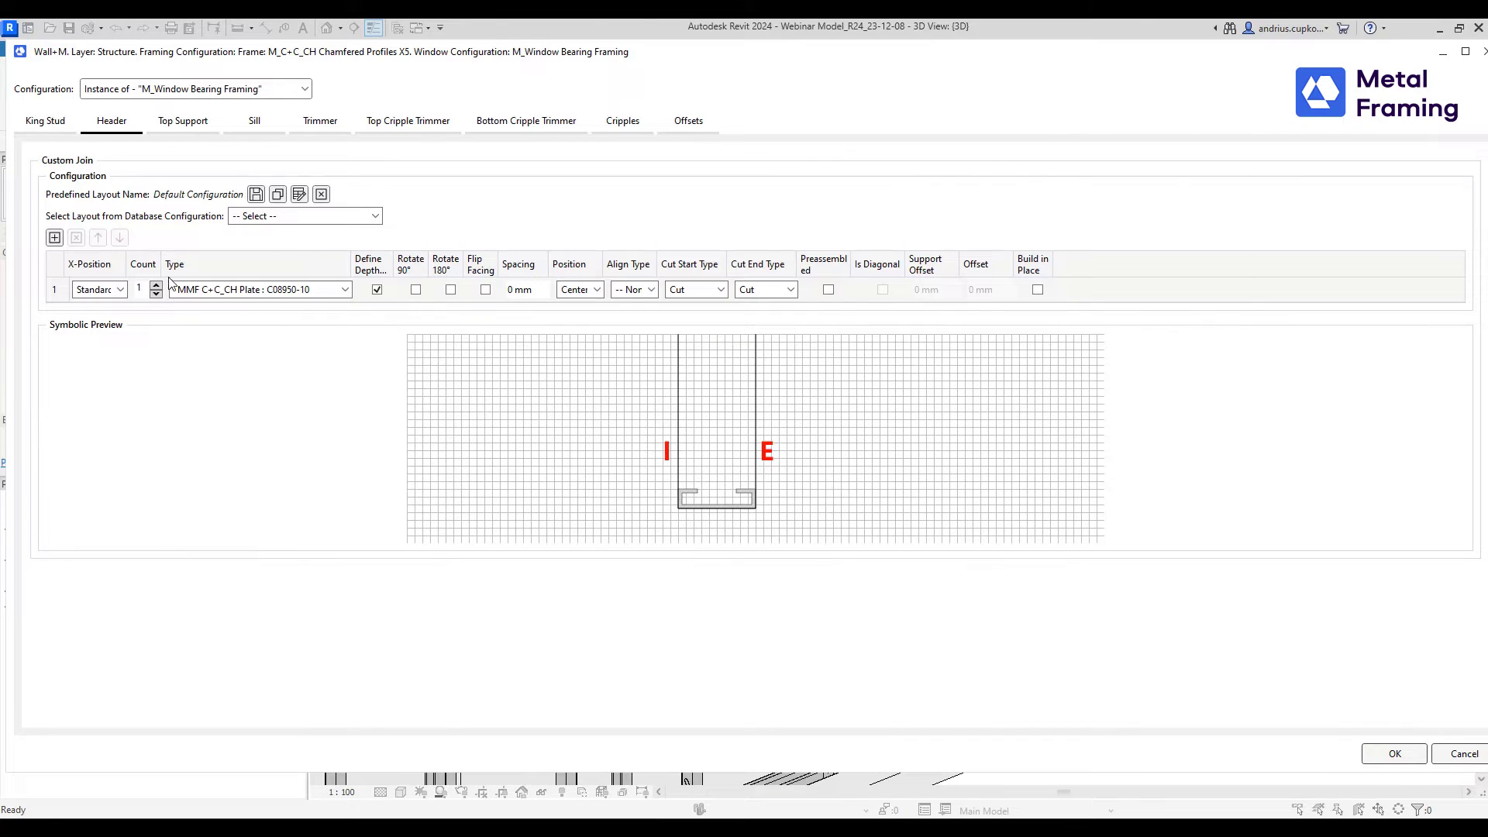
left_click(156, 285)
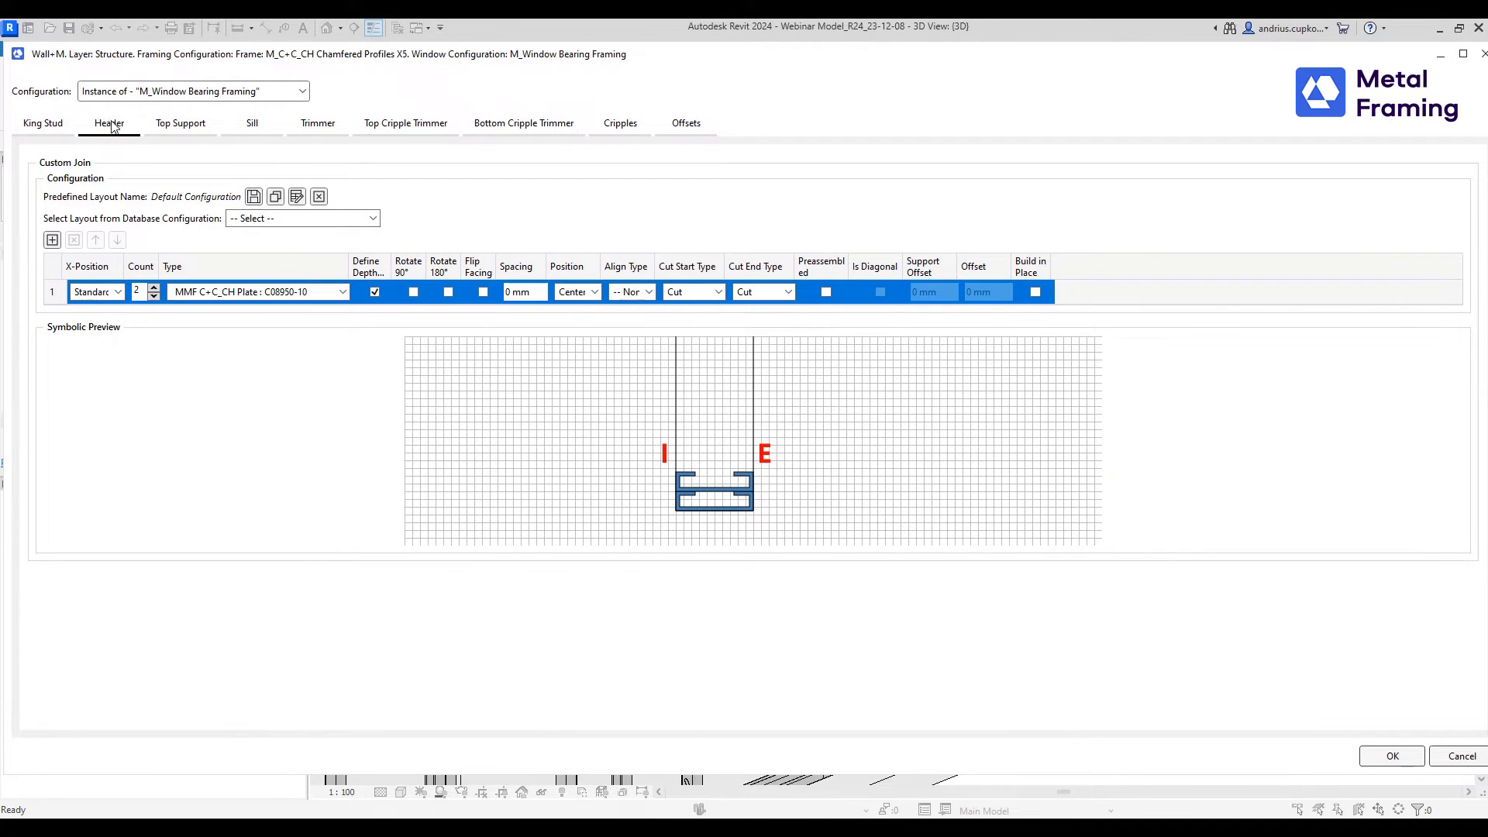
left_click(63, 125)
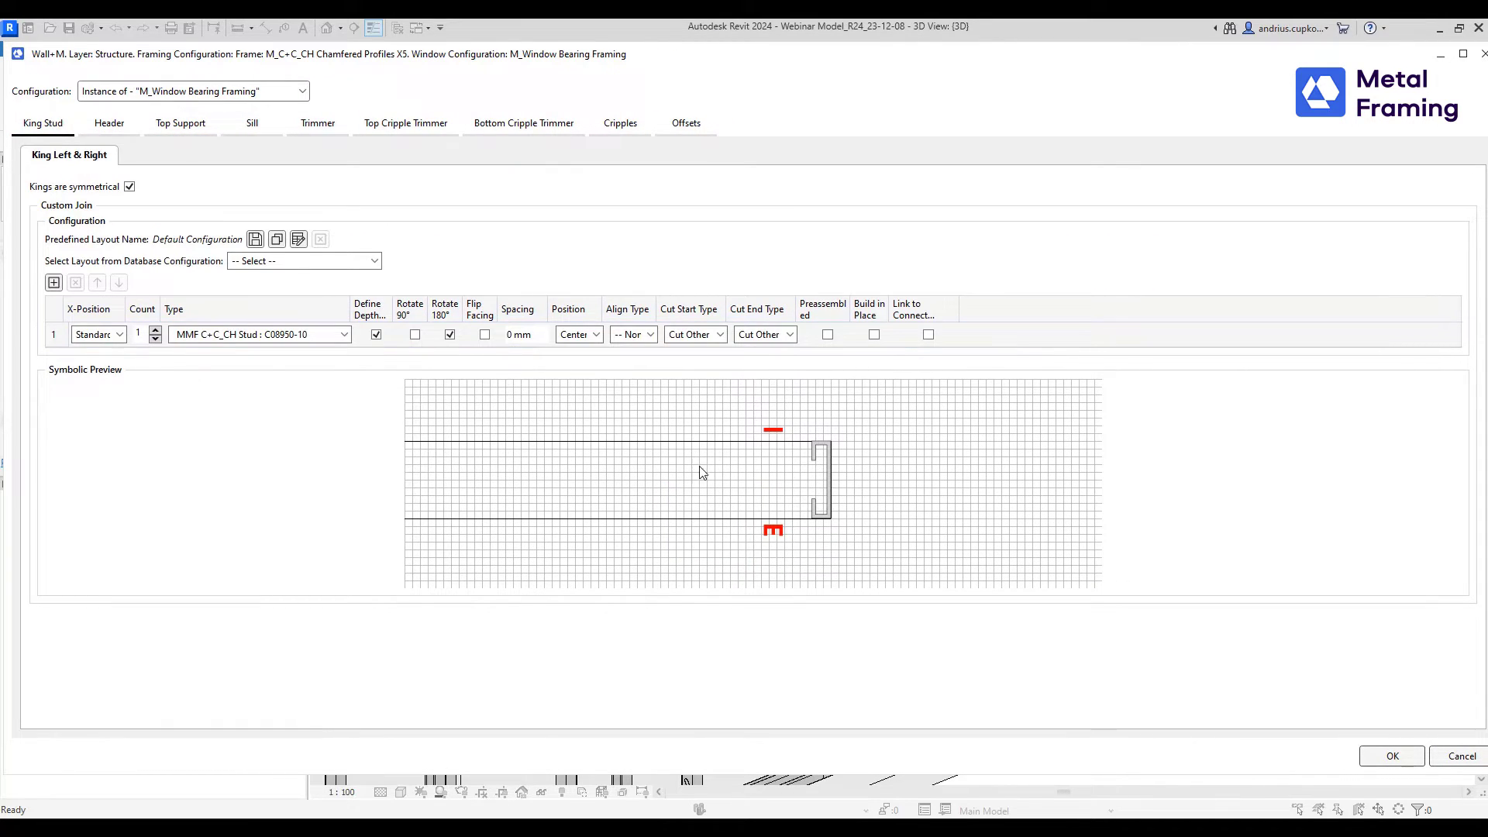
left_click(155, 331)
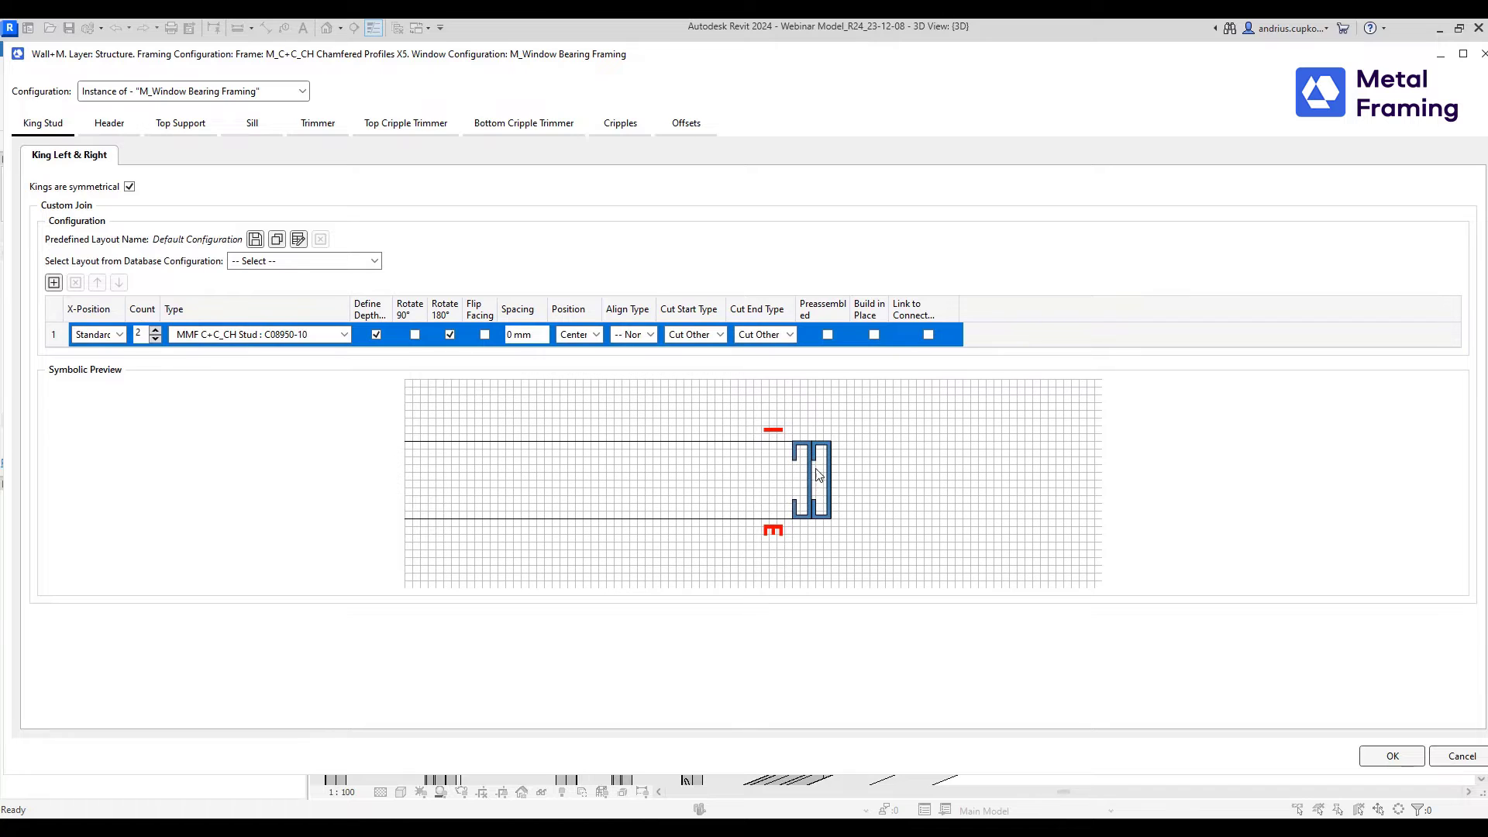
left_click(1391, 756)
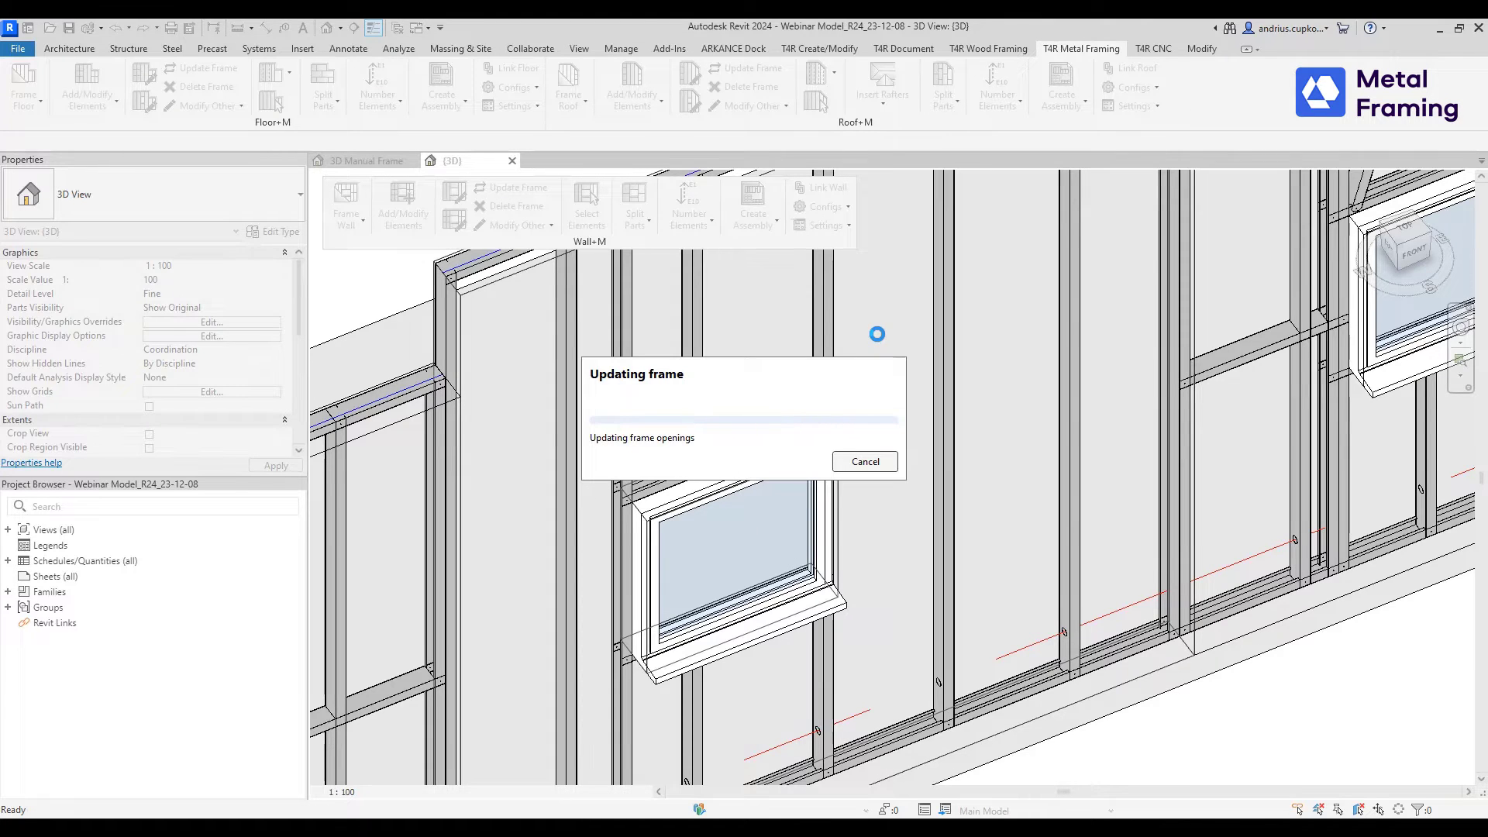
- Examine the header plates and king studs around the raised wall's window
scroll(673, 465, "up", 6)
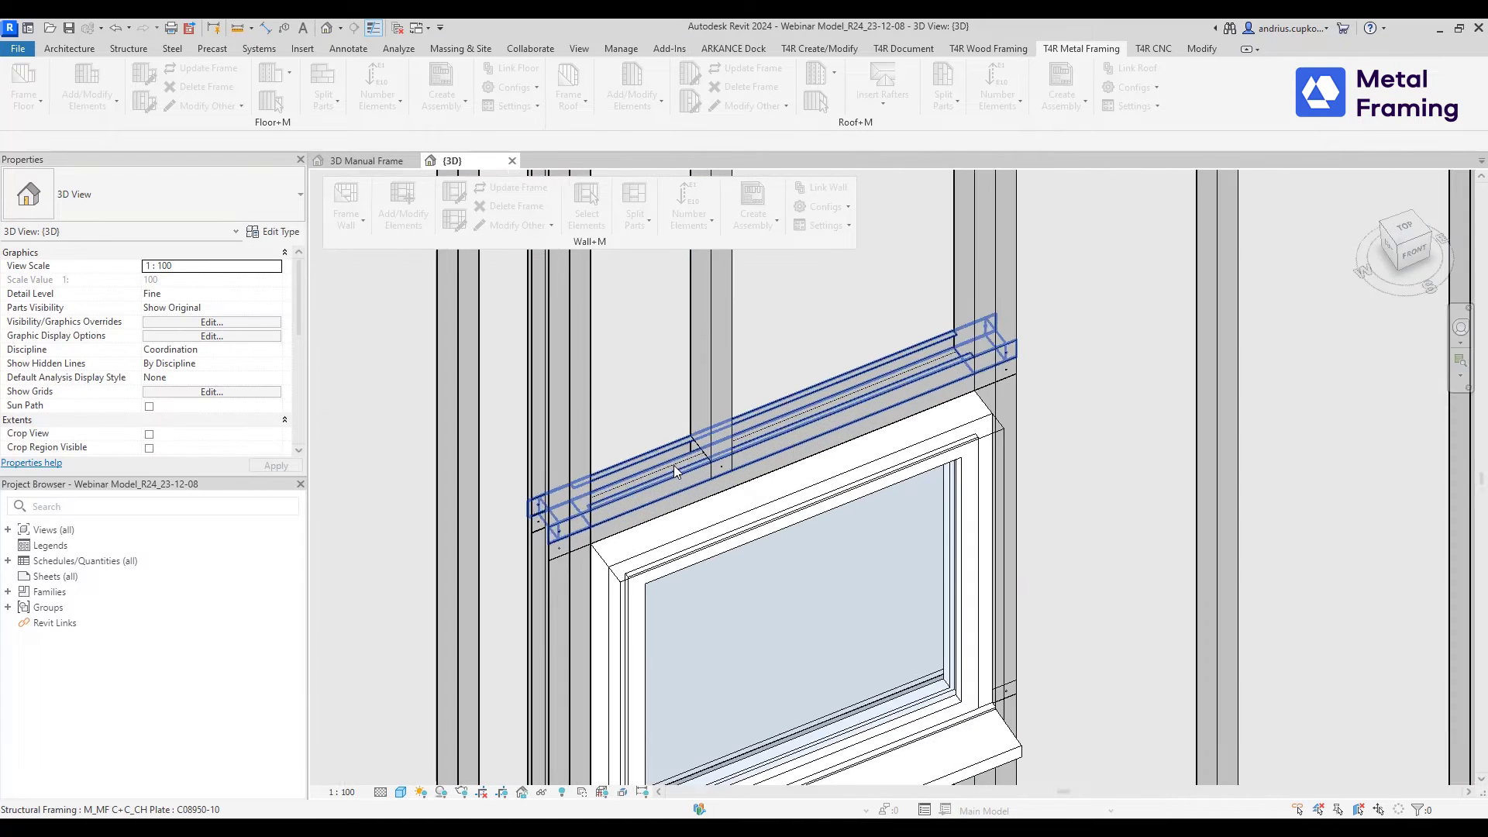
middle_click_drag(658, 361, 775, 635)
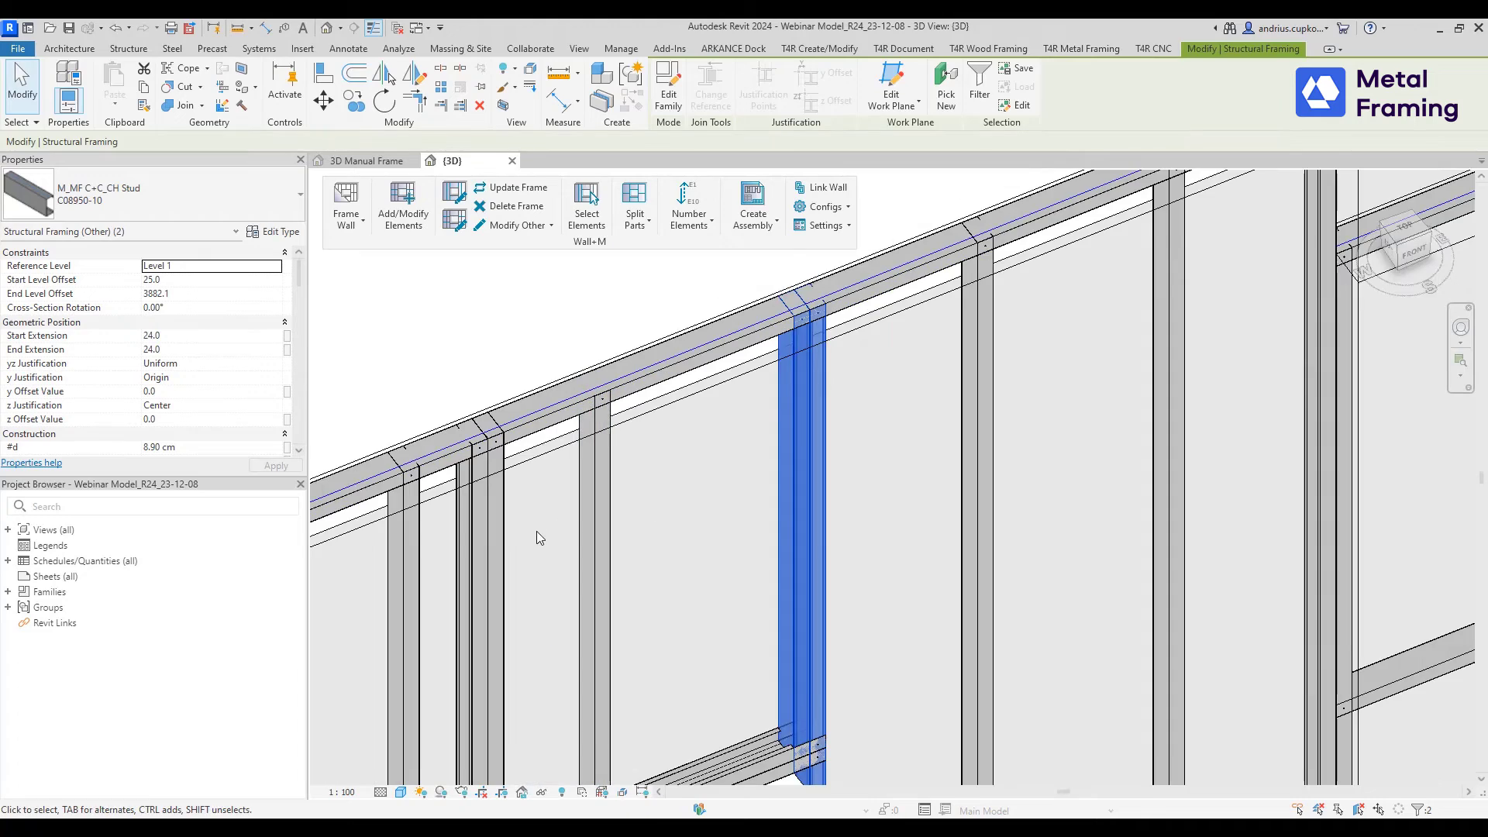
scroll(537, 531, "down", 6)
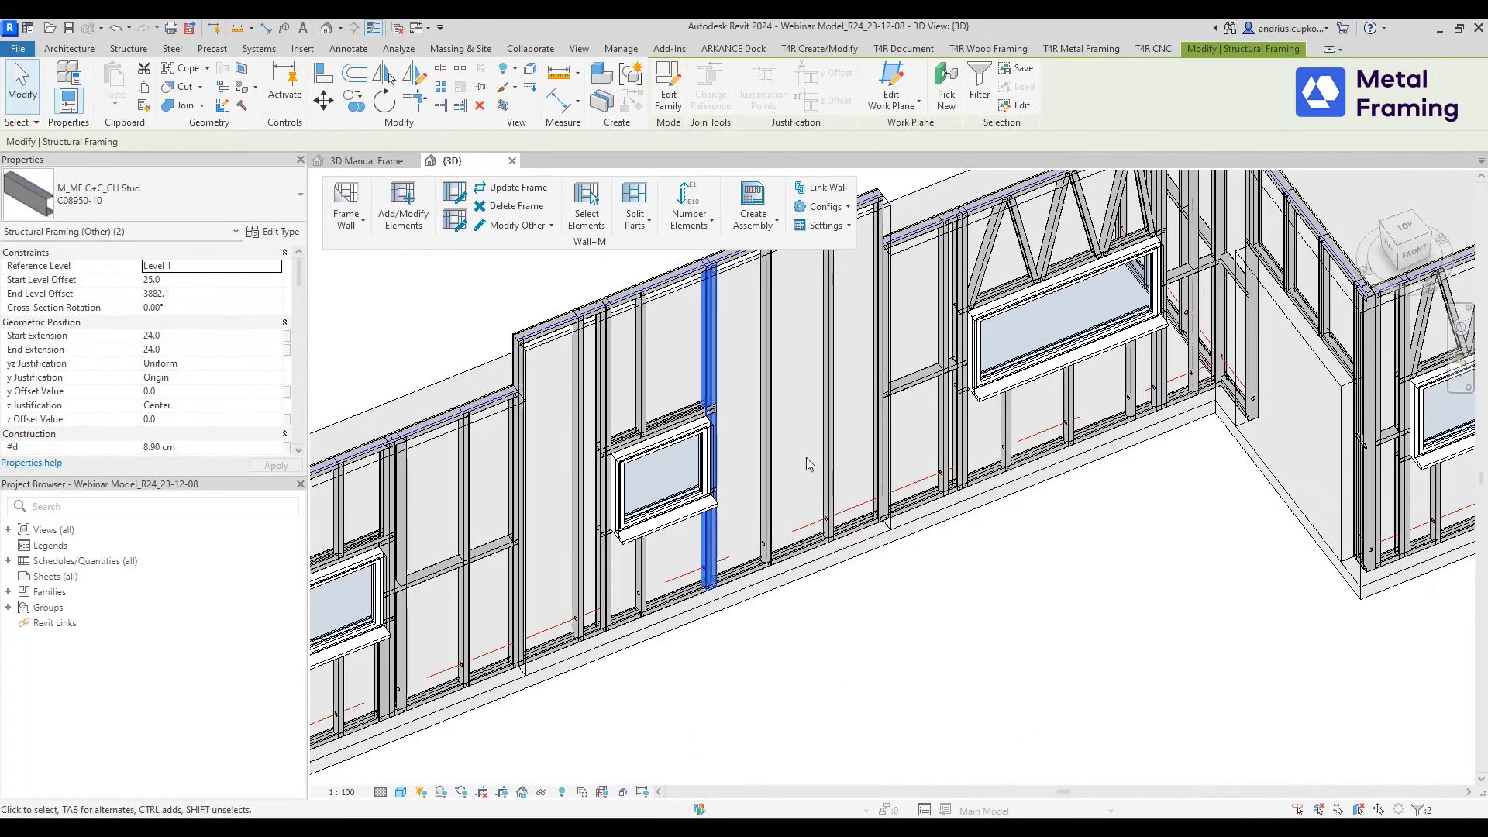
left_click(905, 597)
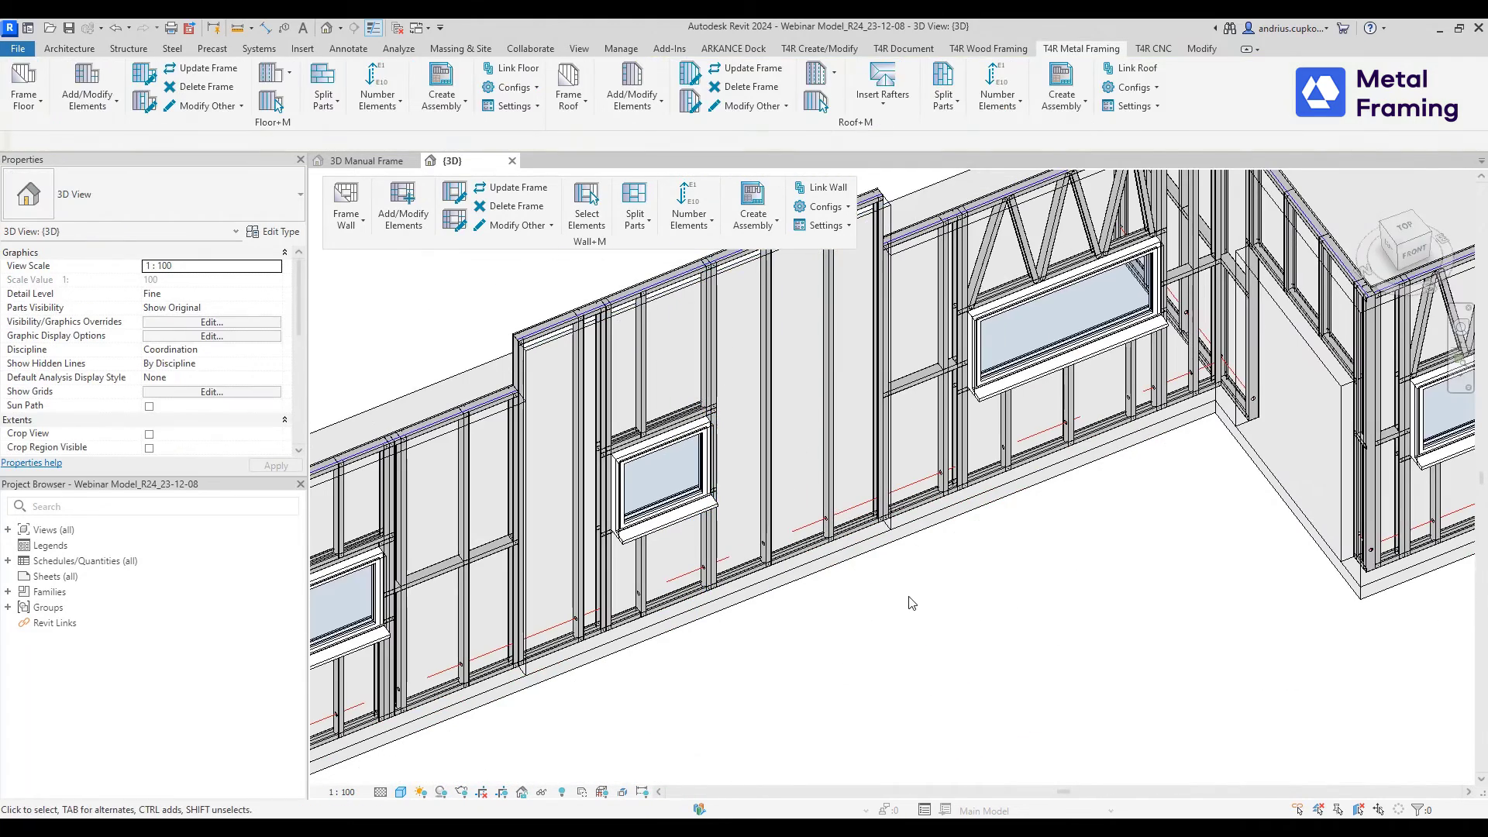
middle_click_drag(910, 582, 940, 661)
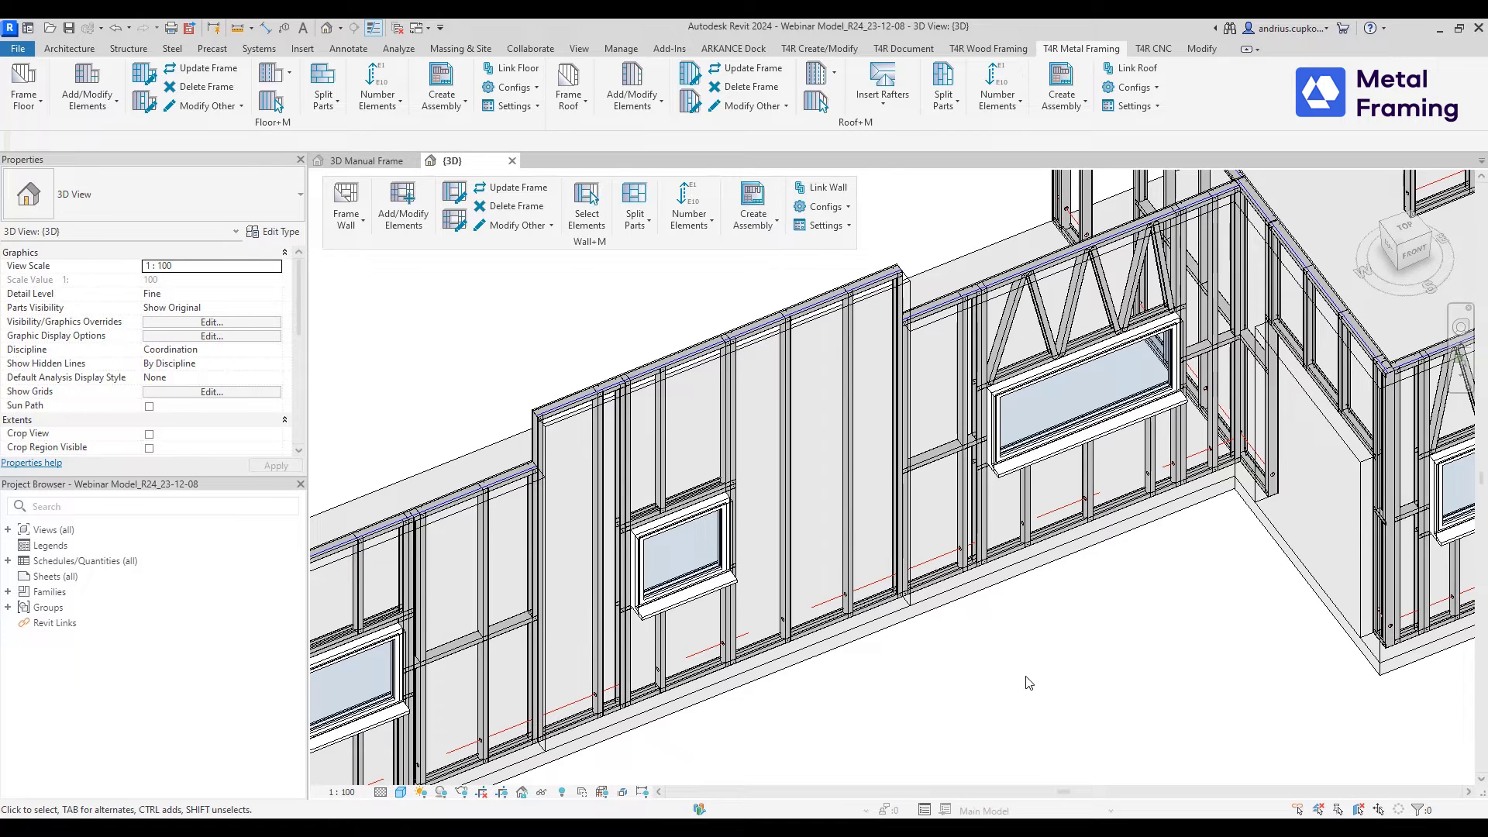
scroll(812, 542, "up", 2)
middle_click_drag(831, 467, 835, 516)
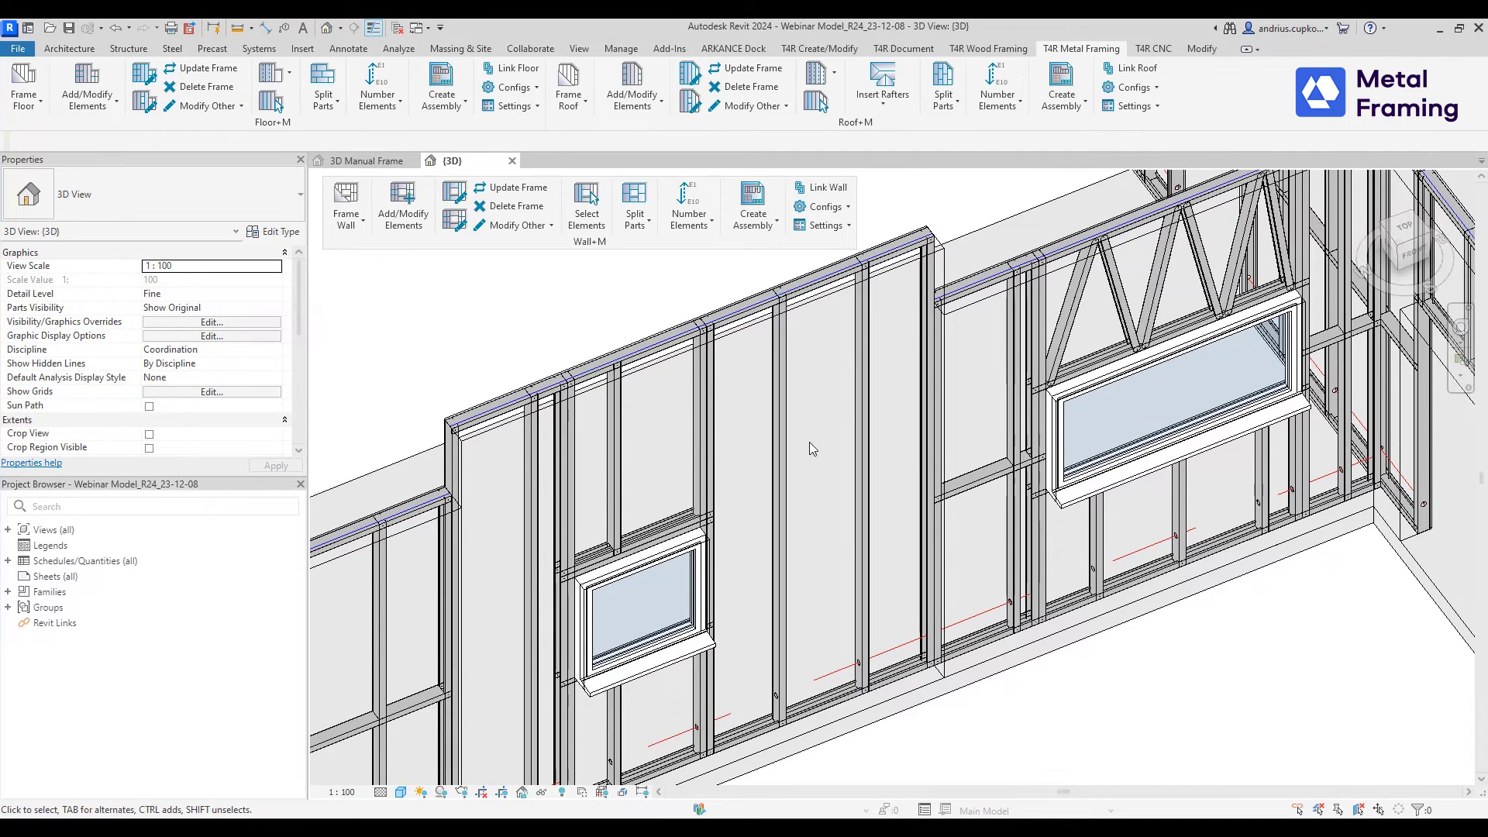
- Add one additional stud with insert direction Right, 300 mm from the selected stud beside the raised wall's window
left_click(409, 233)
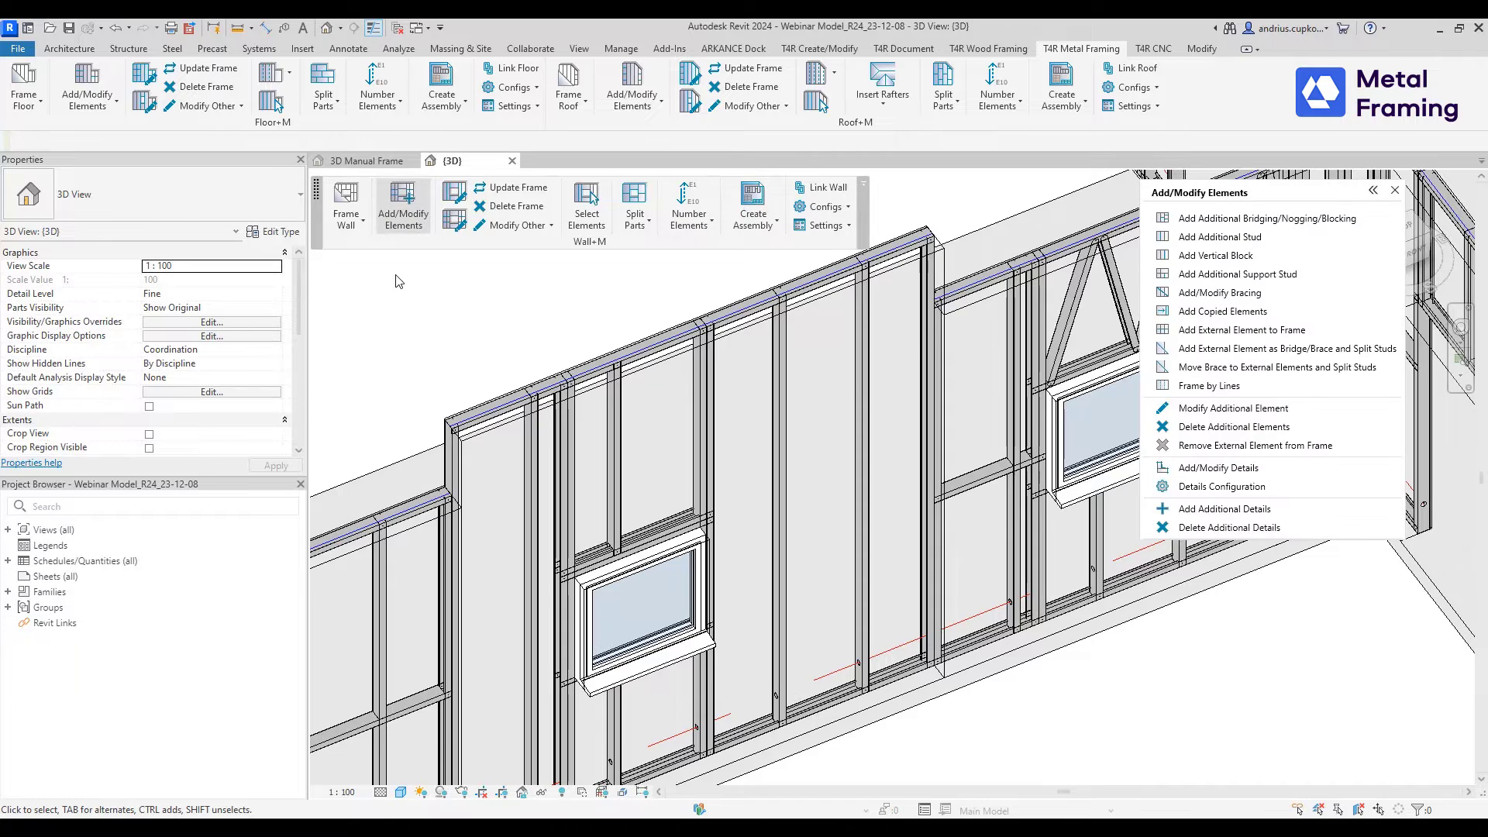
left_click(1207, 239)
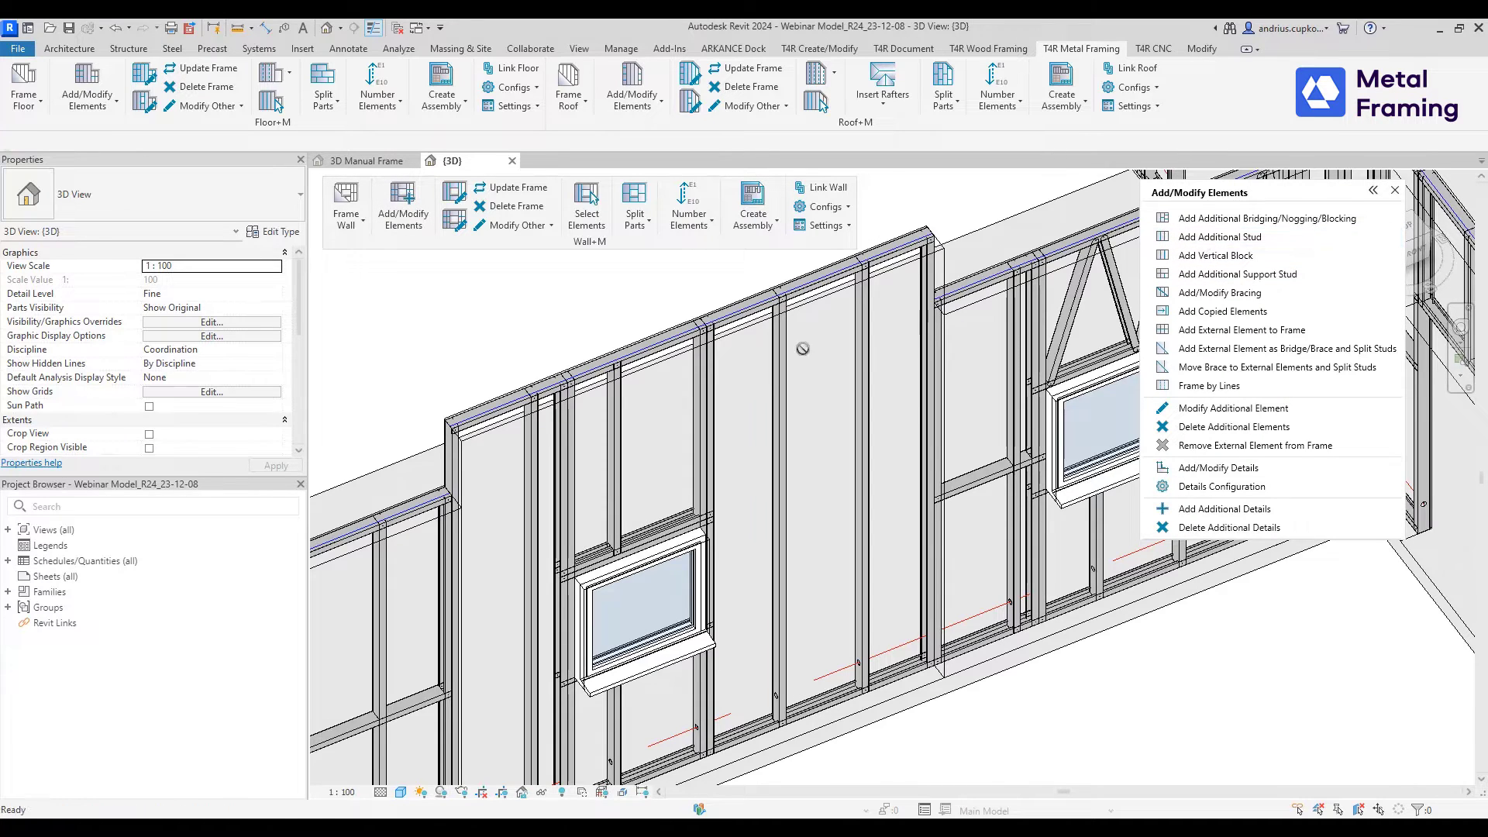
left_click(838, 409)
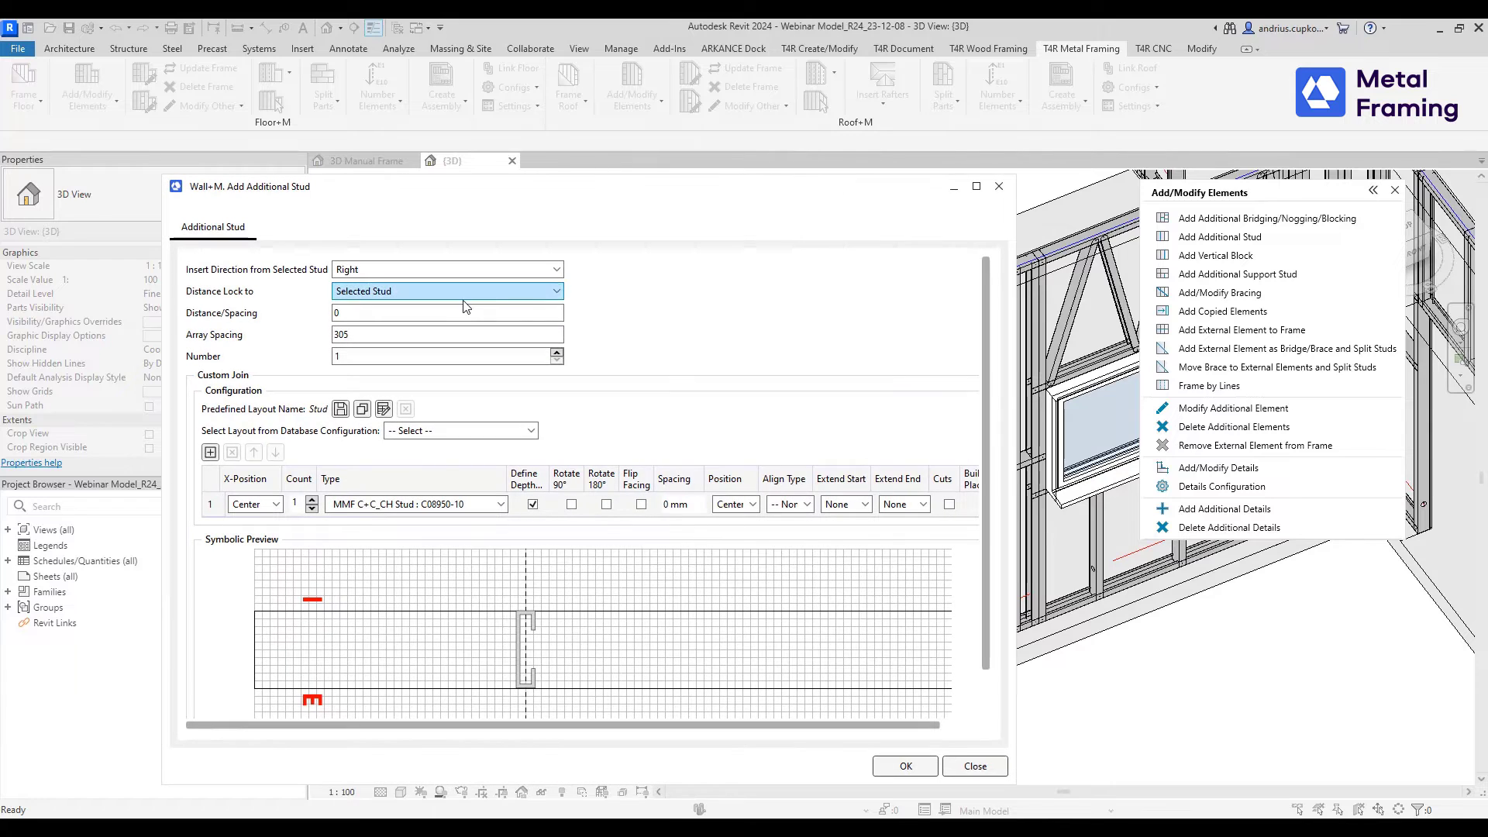
left_click(341, 312)
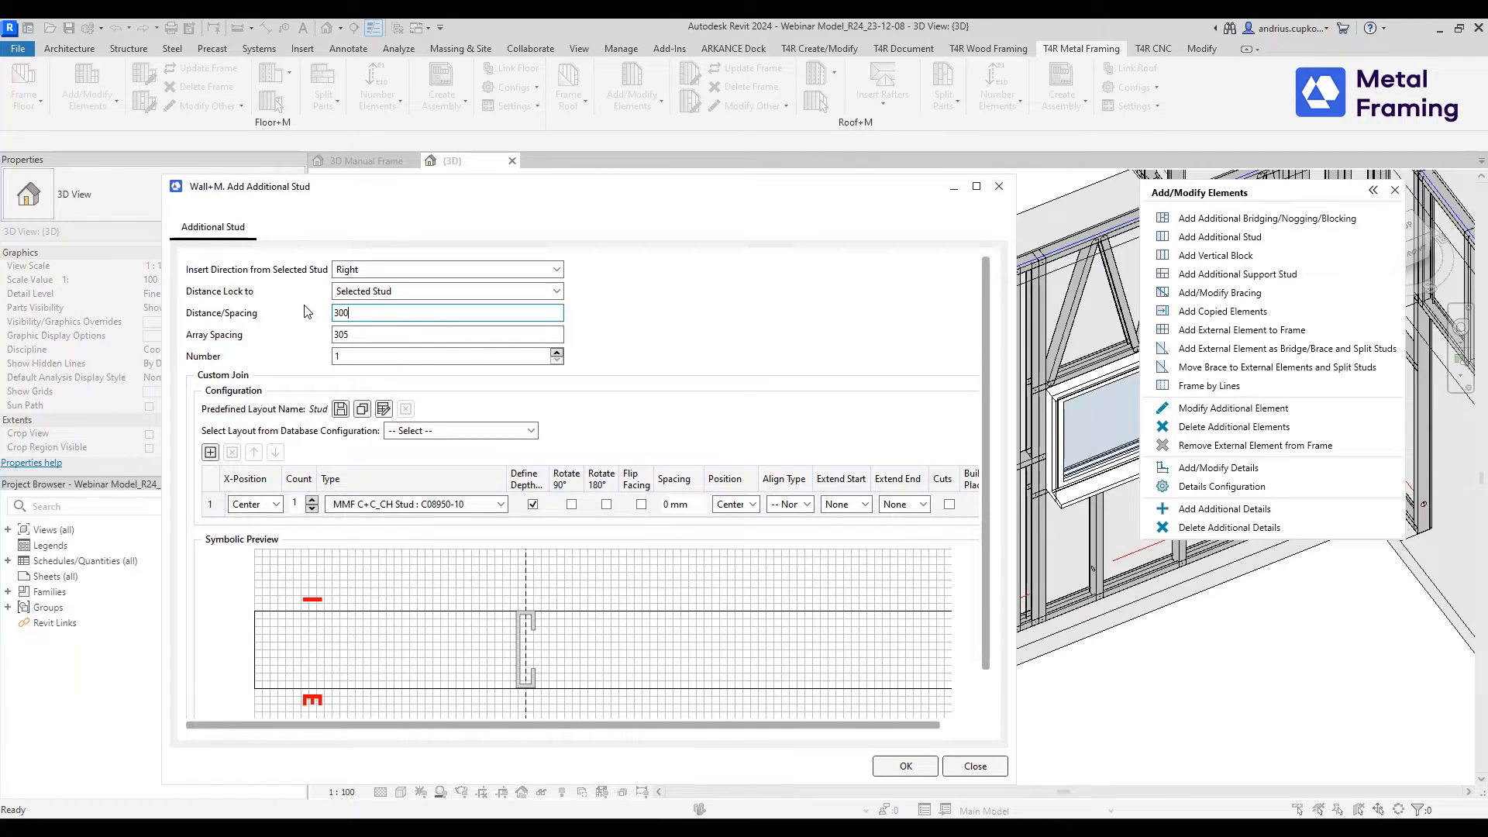
double_click(376, 313)
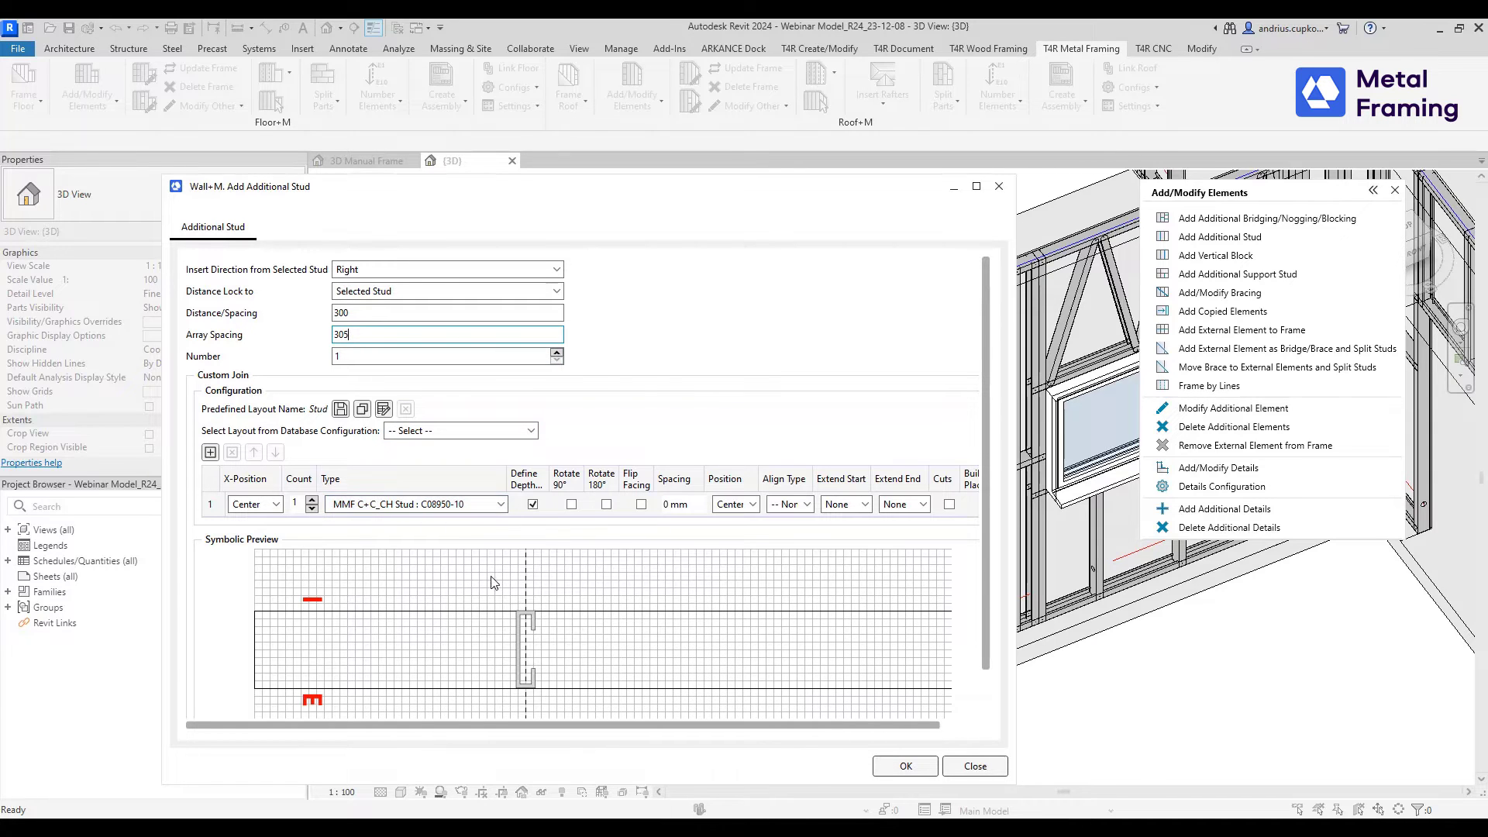
left_click(904, 764)
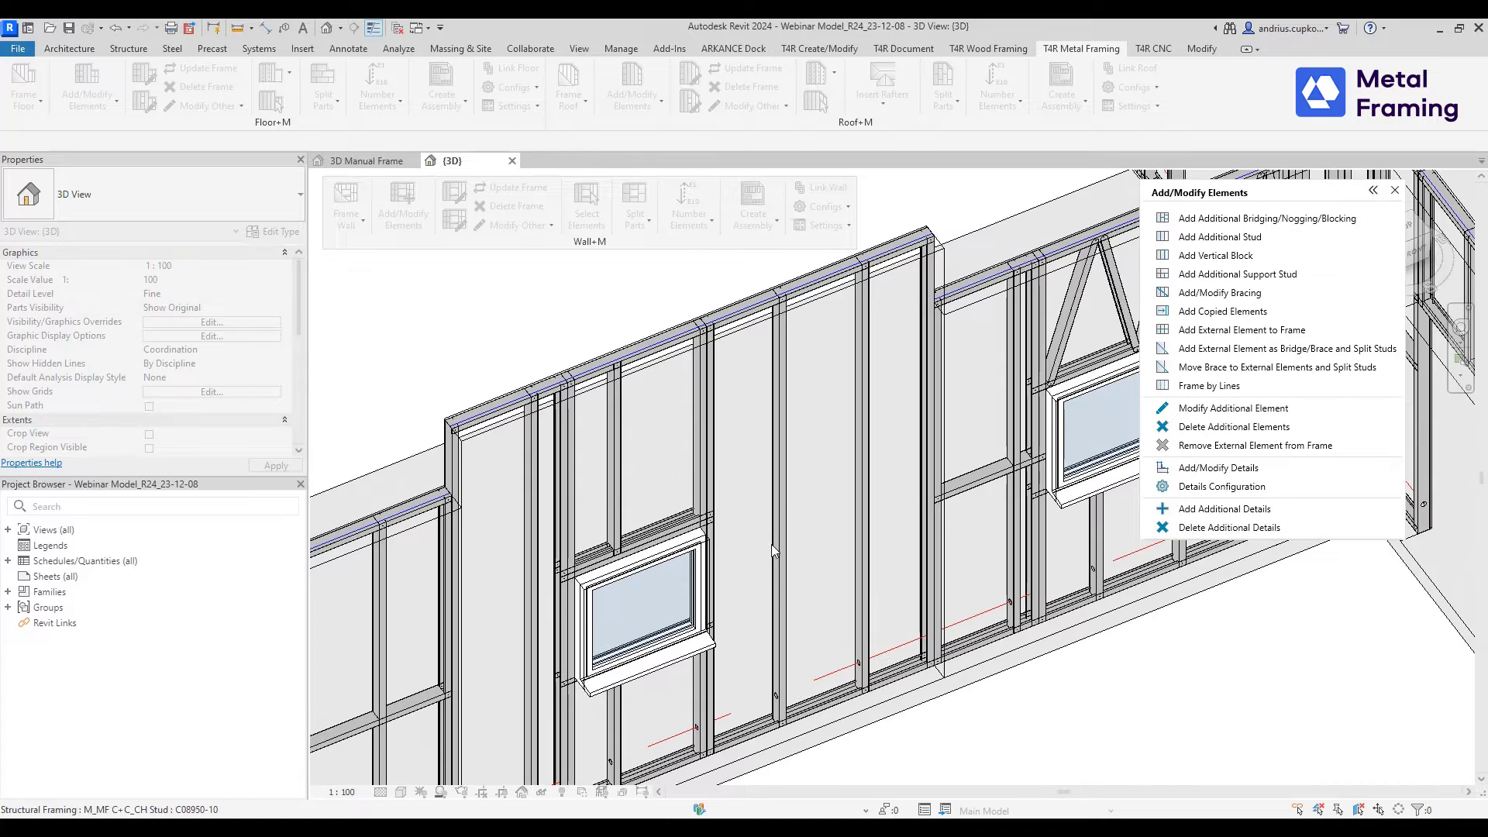
left_click(810, 527)
scroll(825, 689, "up", 3)
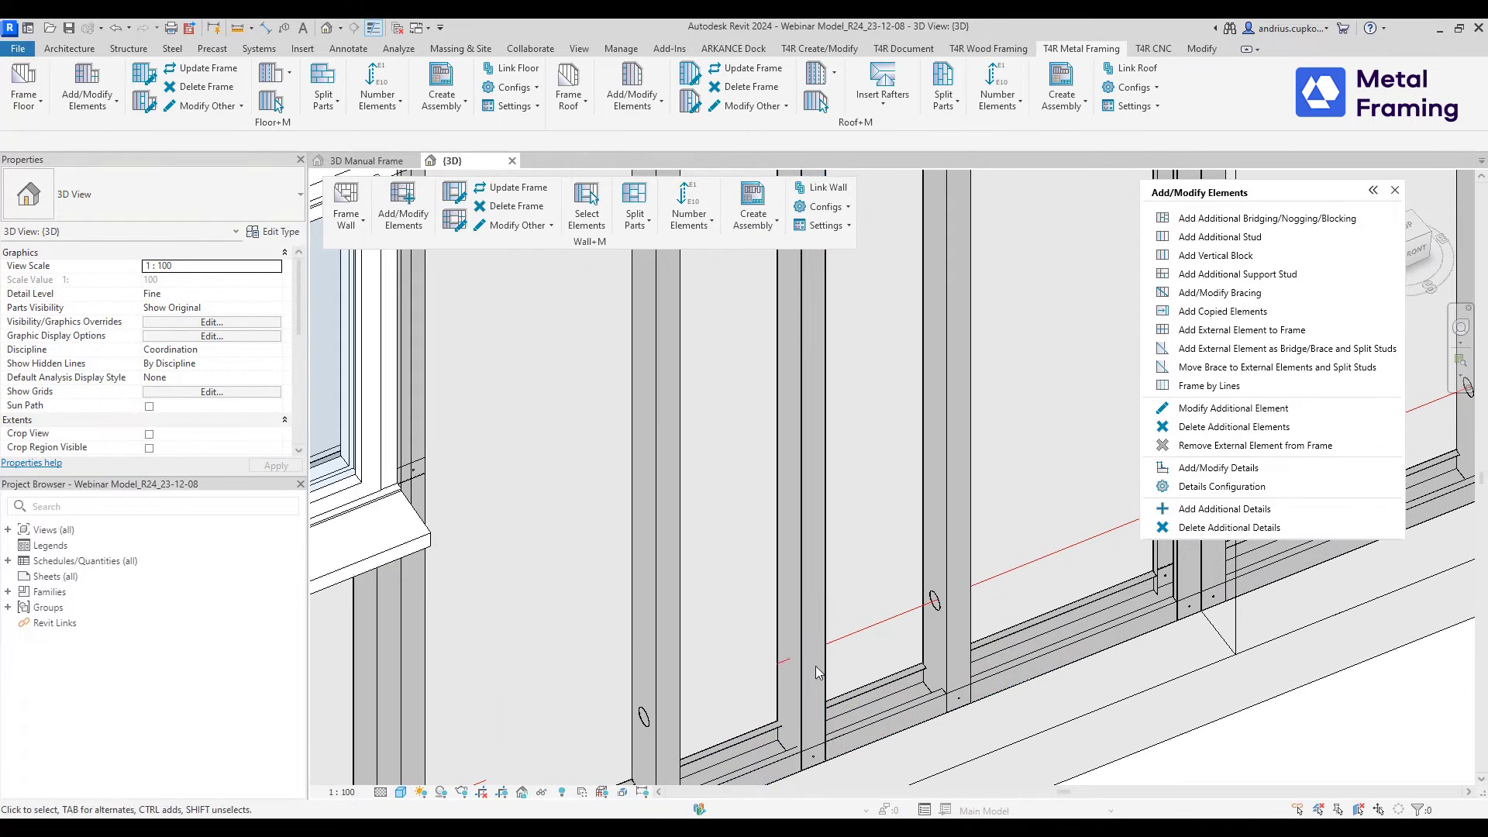
scroll(799, 631, "down", 3)
scroll(819, 430, "up", 2)
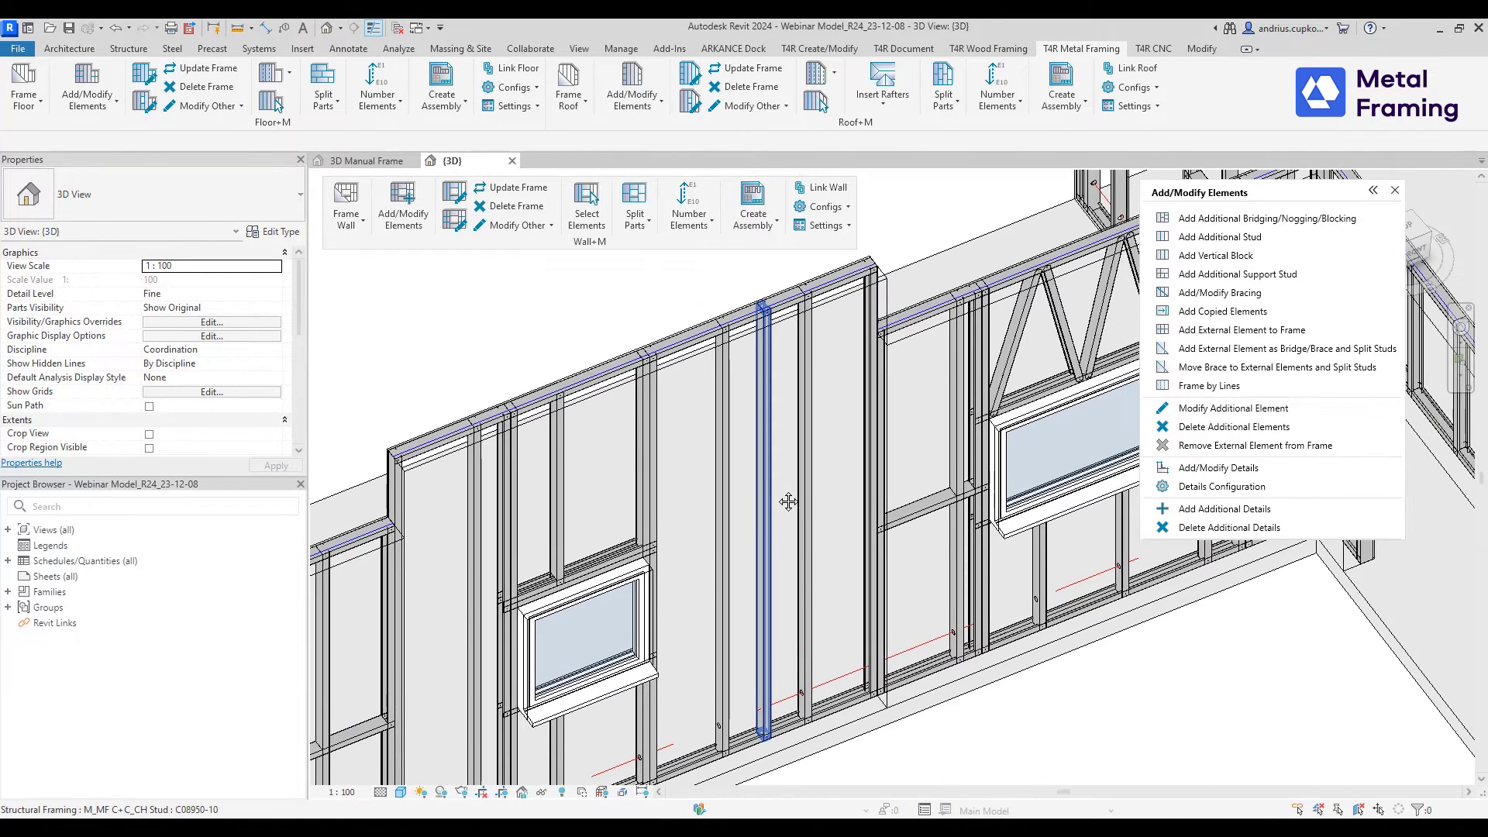
scroll(810, 436, "down", 2)
middle_click_drag(766, 479, 754, 479)
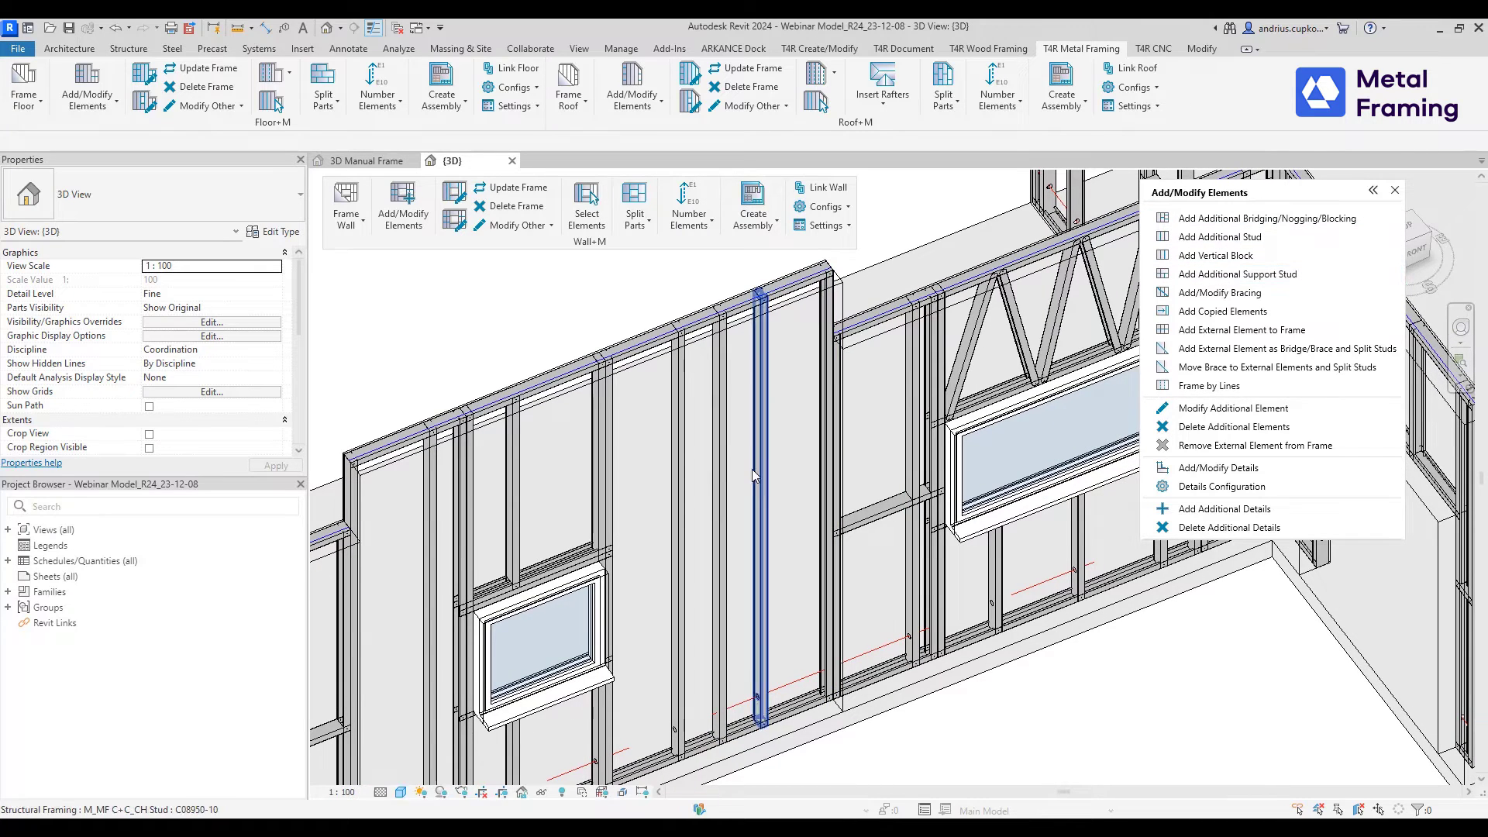
- Add two noggings in the raised wall's end bay with Rotate 90° off and an offset from bottom of 600 mm
scroll(756, 470, "up", 3)
middle_click_drag(756, 470, 730, 488)
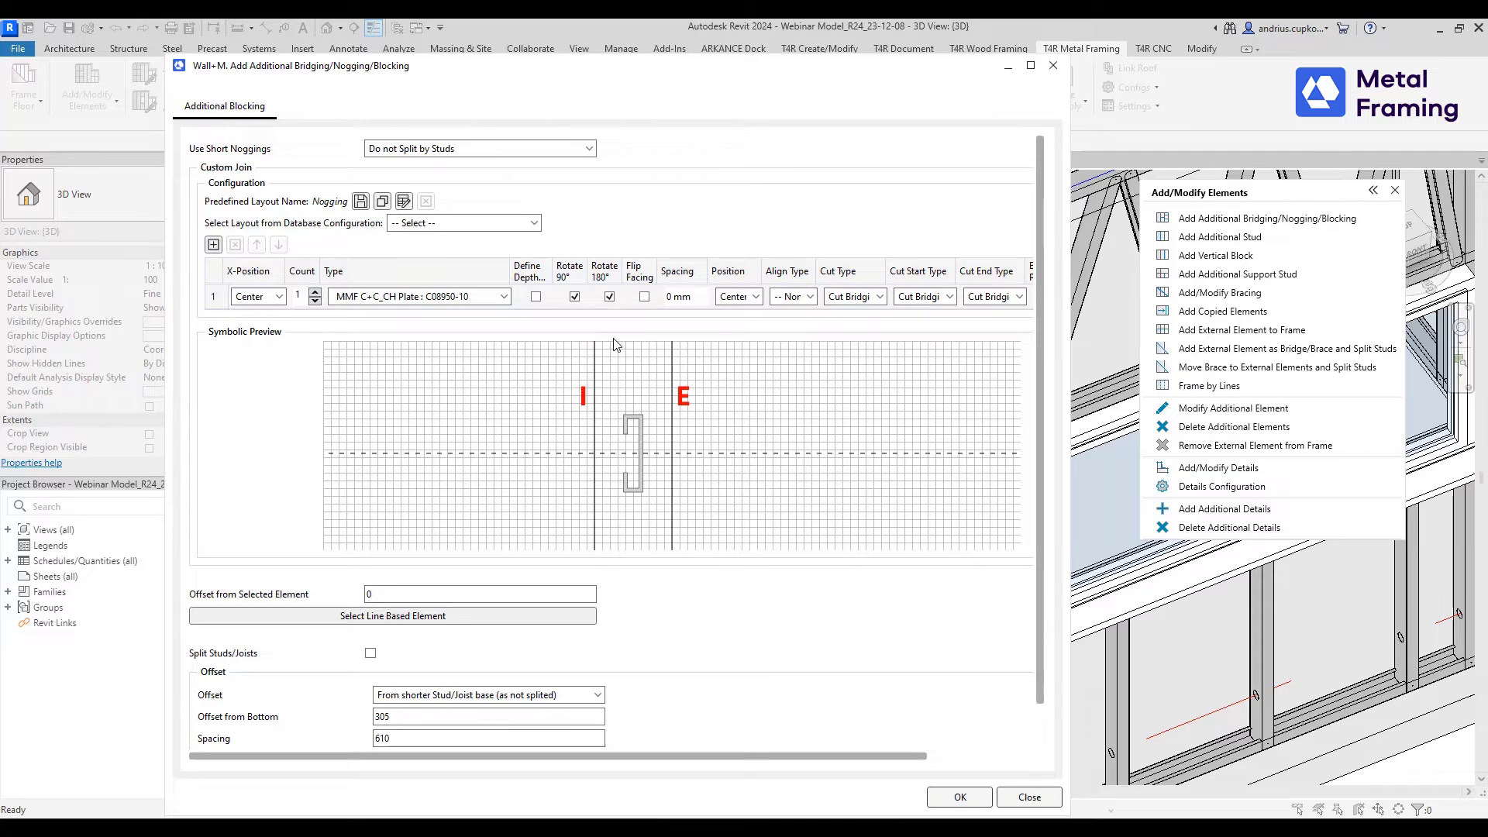
left_click(576, 299)
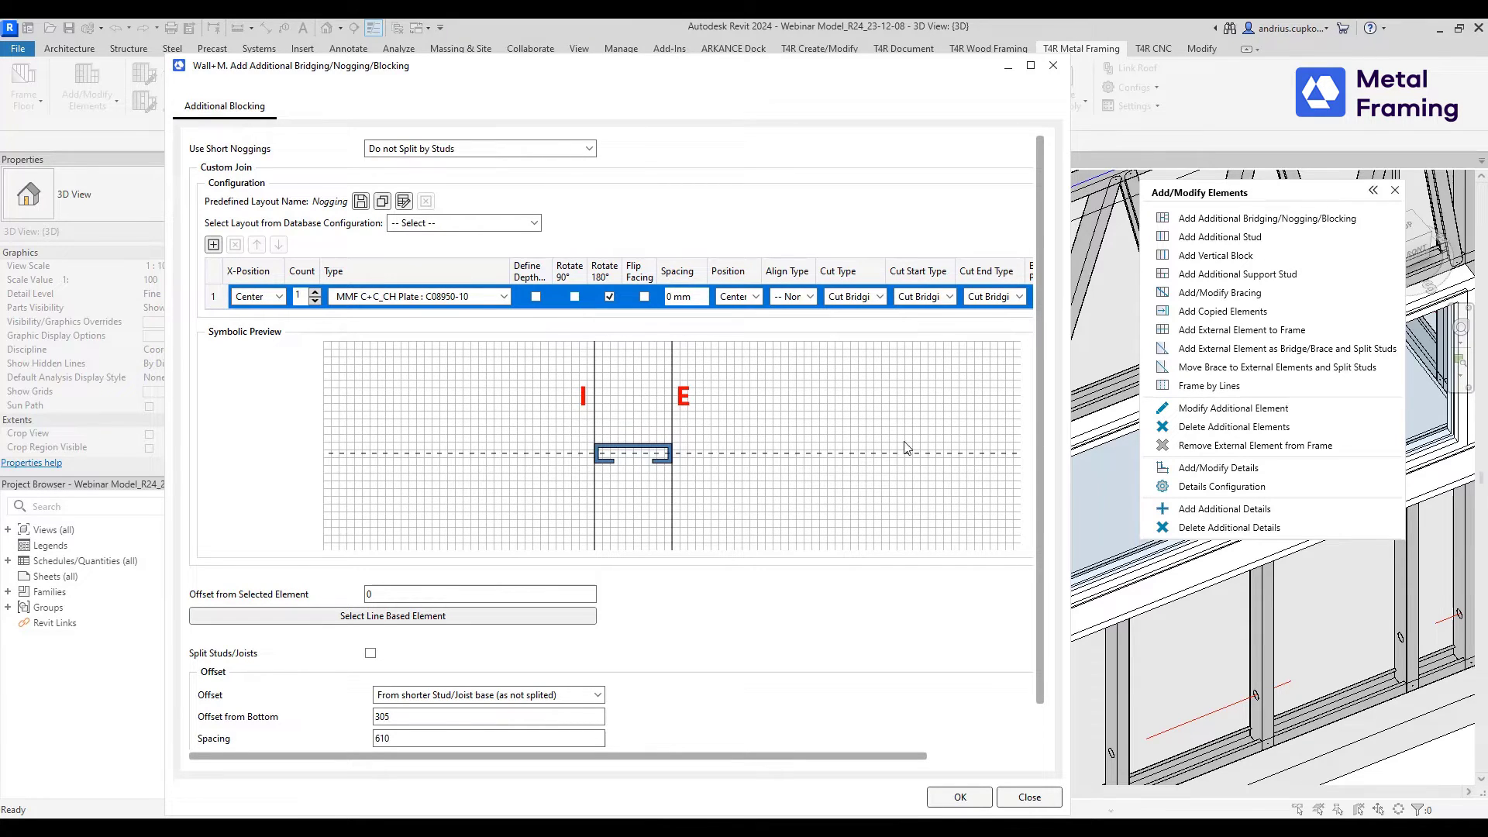
left_click_drag(1038, 448, 1040, 491)
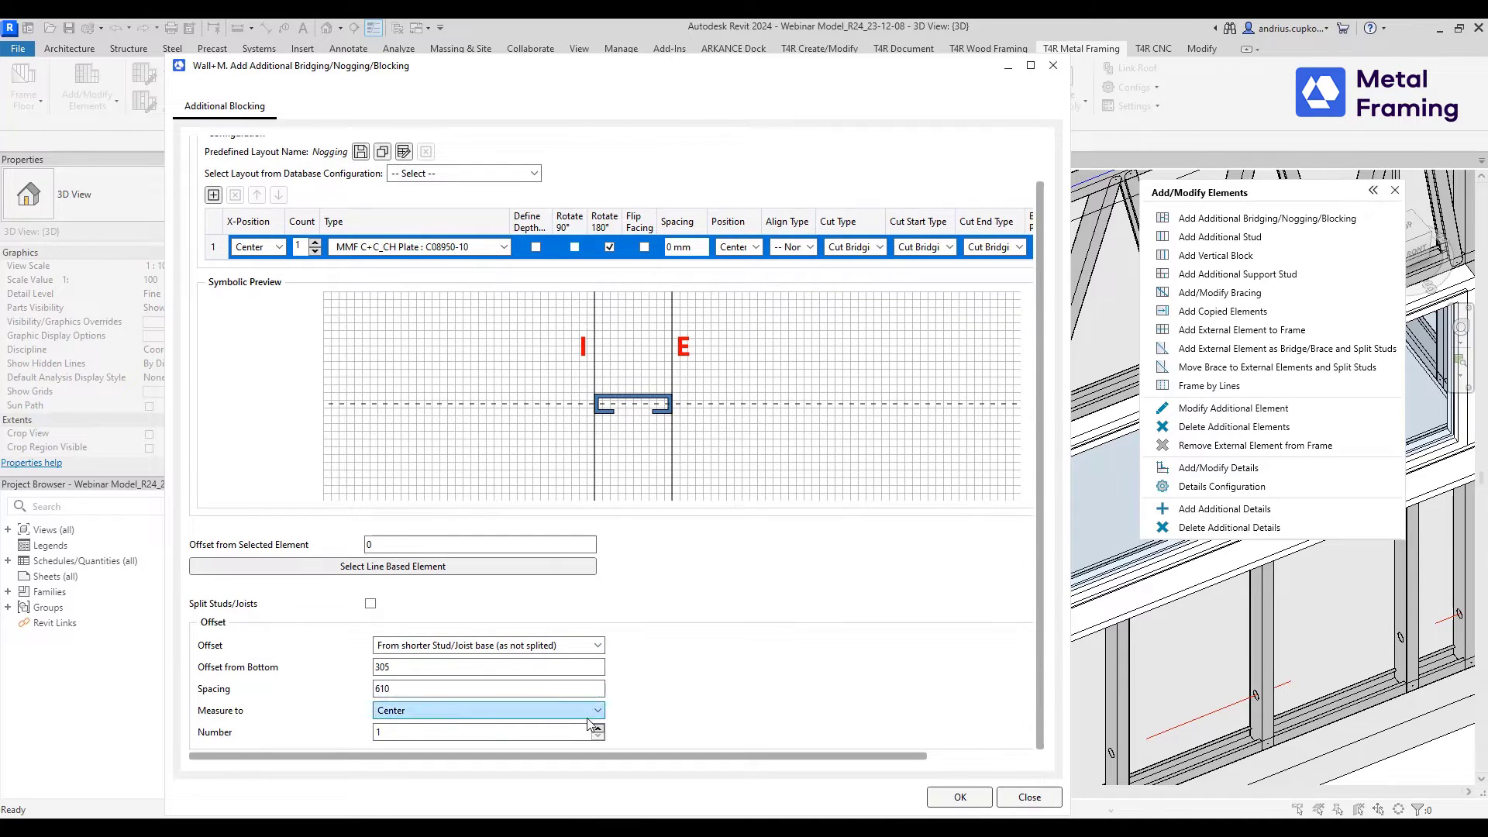
left_click(597, 728)
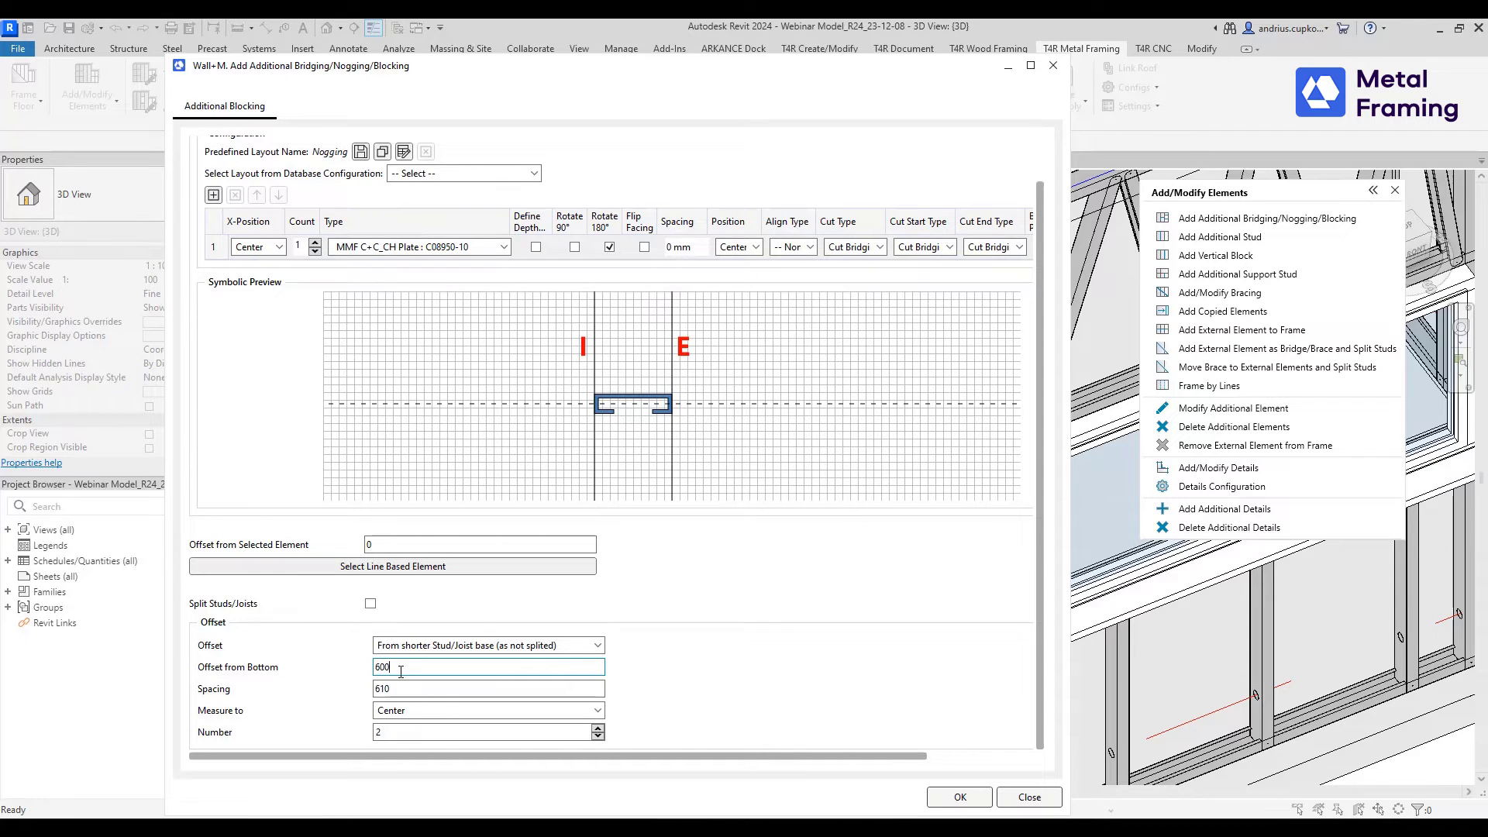
left_click(975, 795)
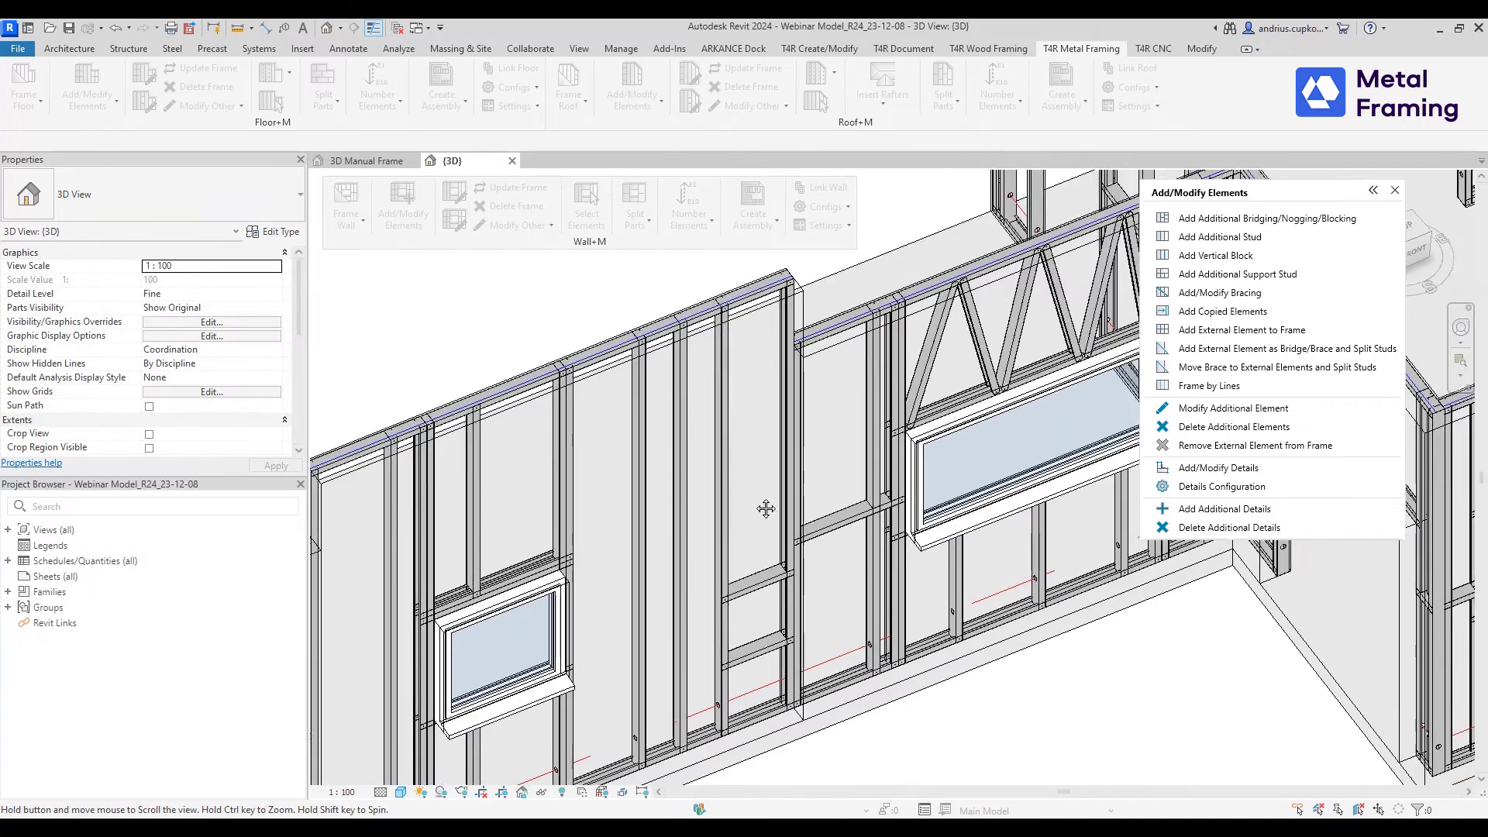
scroll(771, 532, "down", 4)
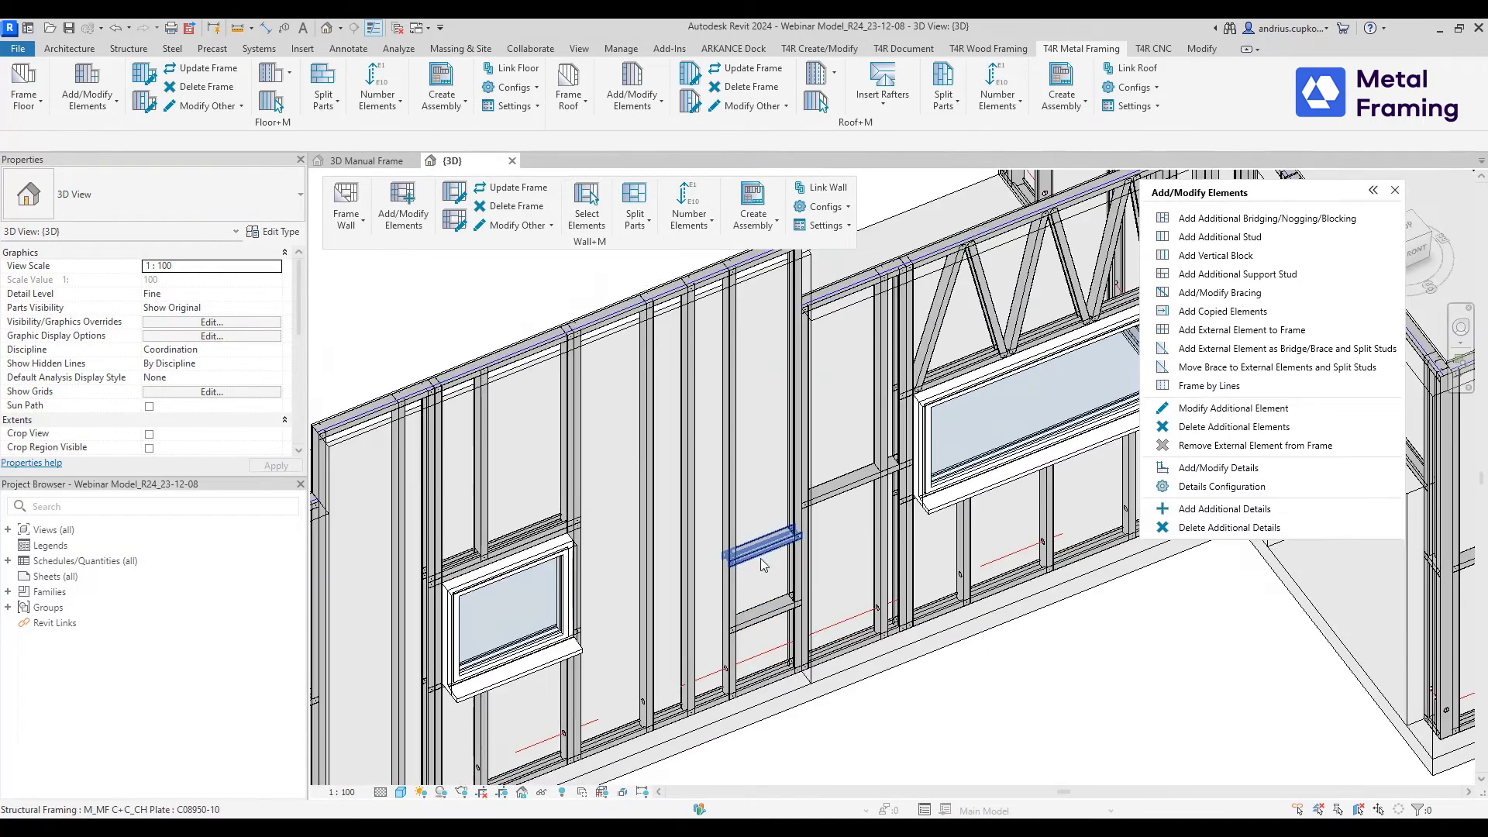
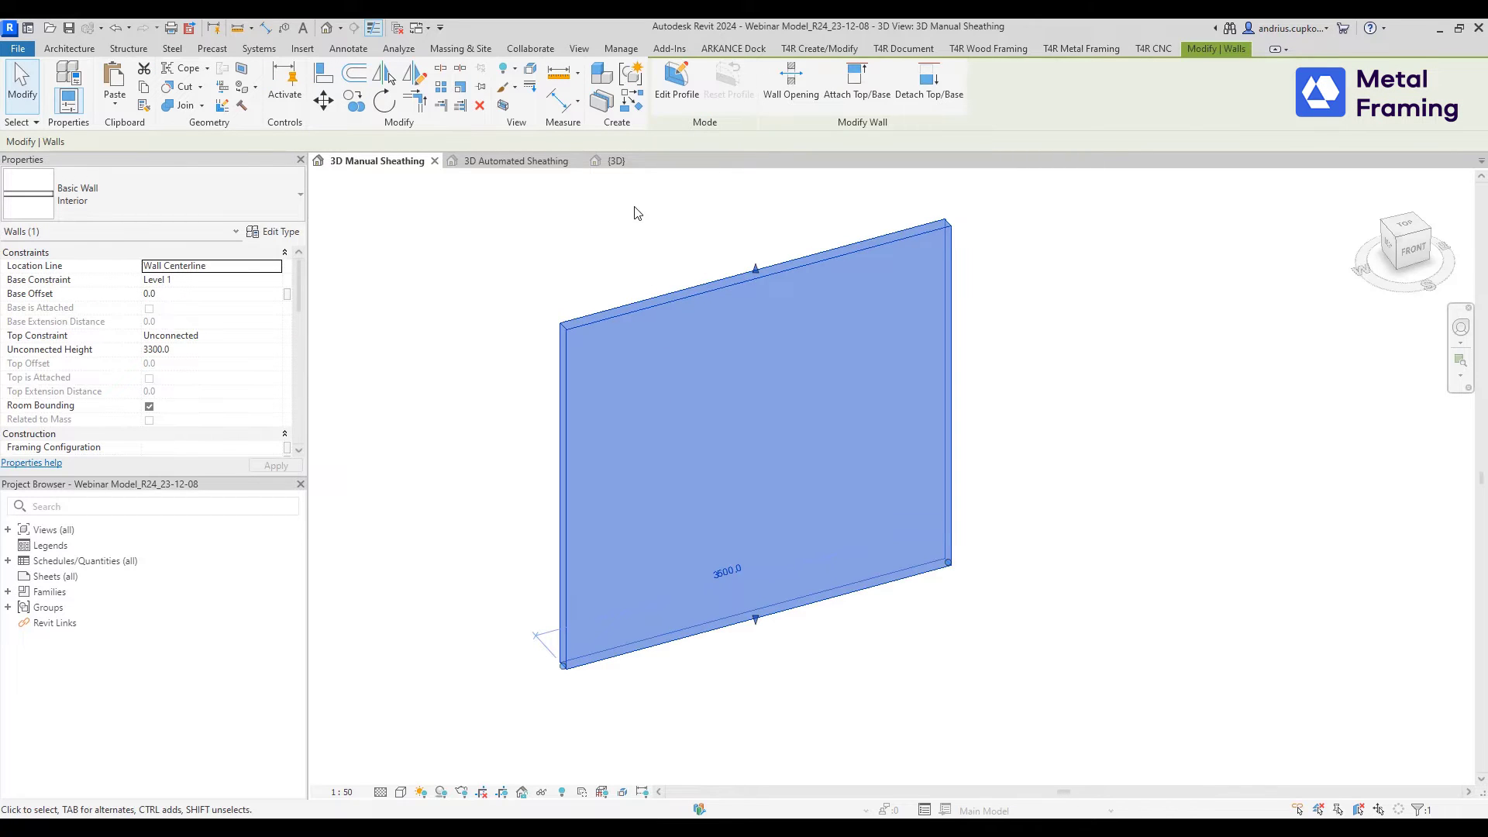
- Create parts from the sheathing wall and open the division sketch for its front part
left_click(602, 106)
left_click(635, 248)
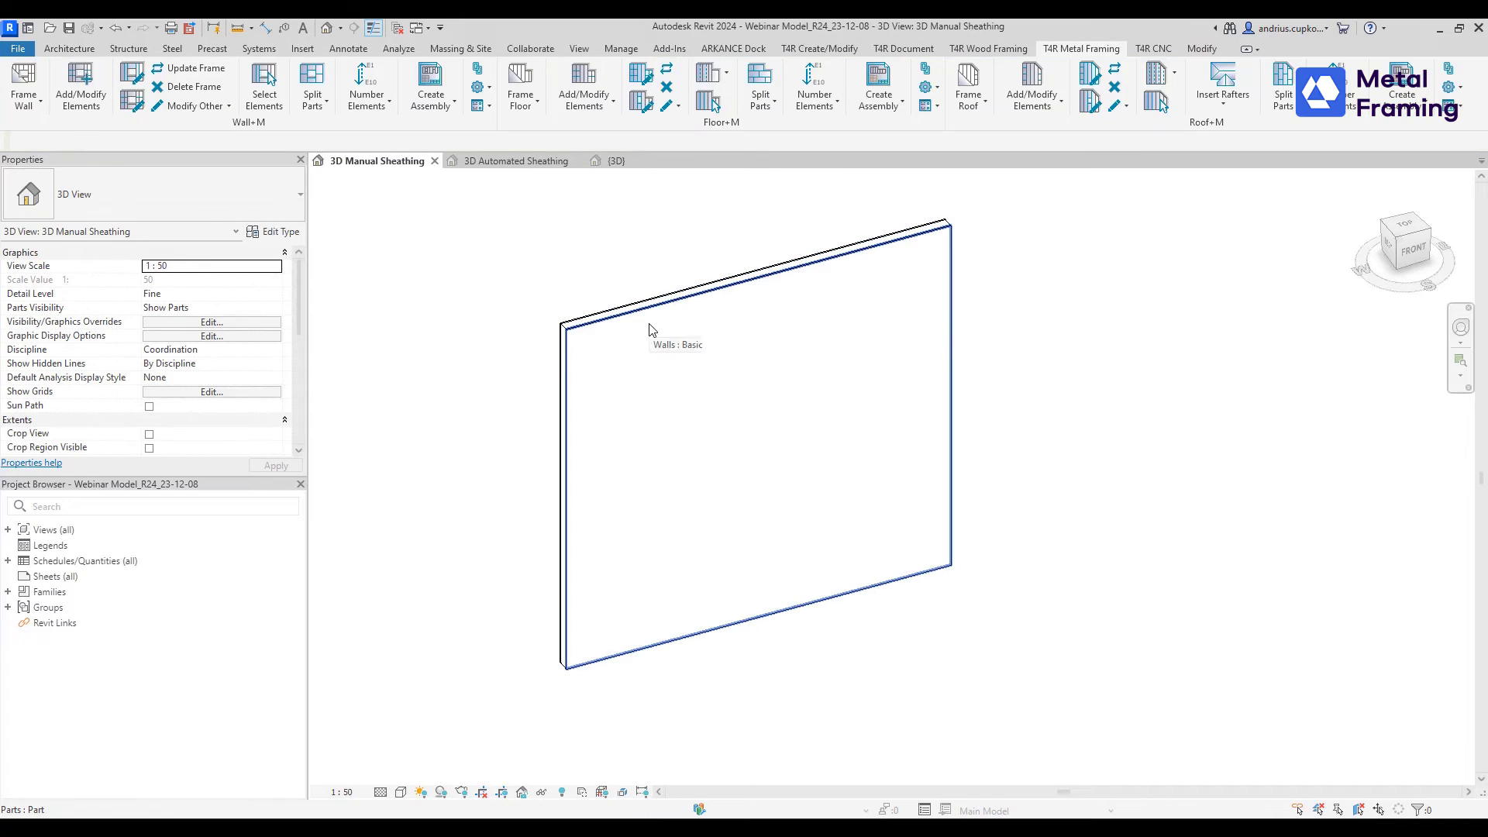
left_click(662, 331)
scroll(681, 326, "up", 1)
middle_click_drag(681, 325, 701, 354)
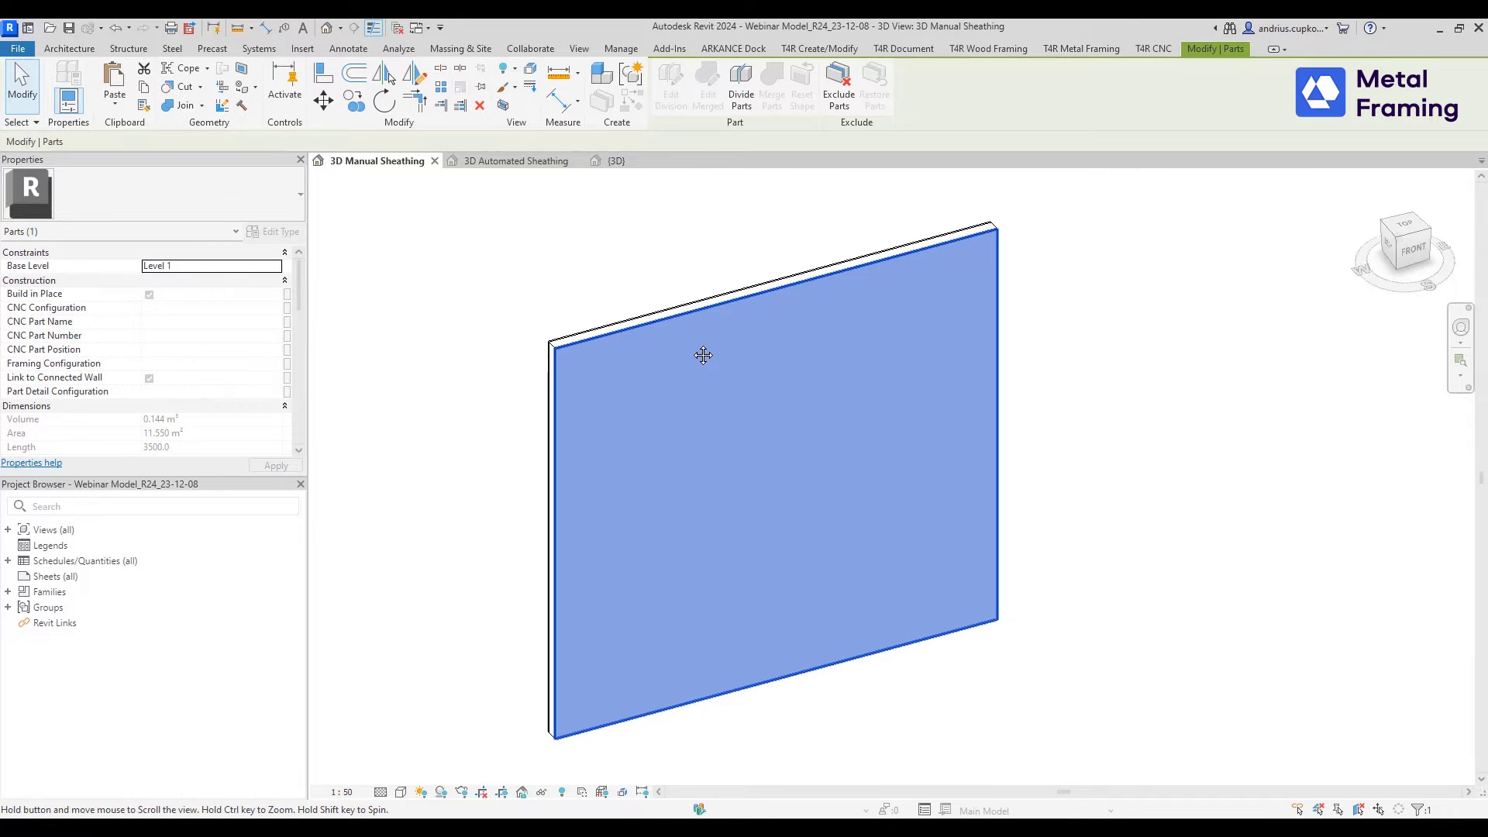
left_click(741, 83)
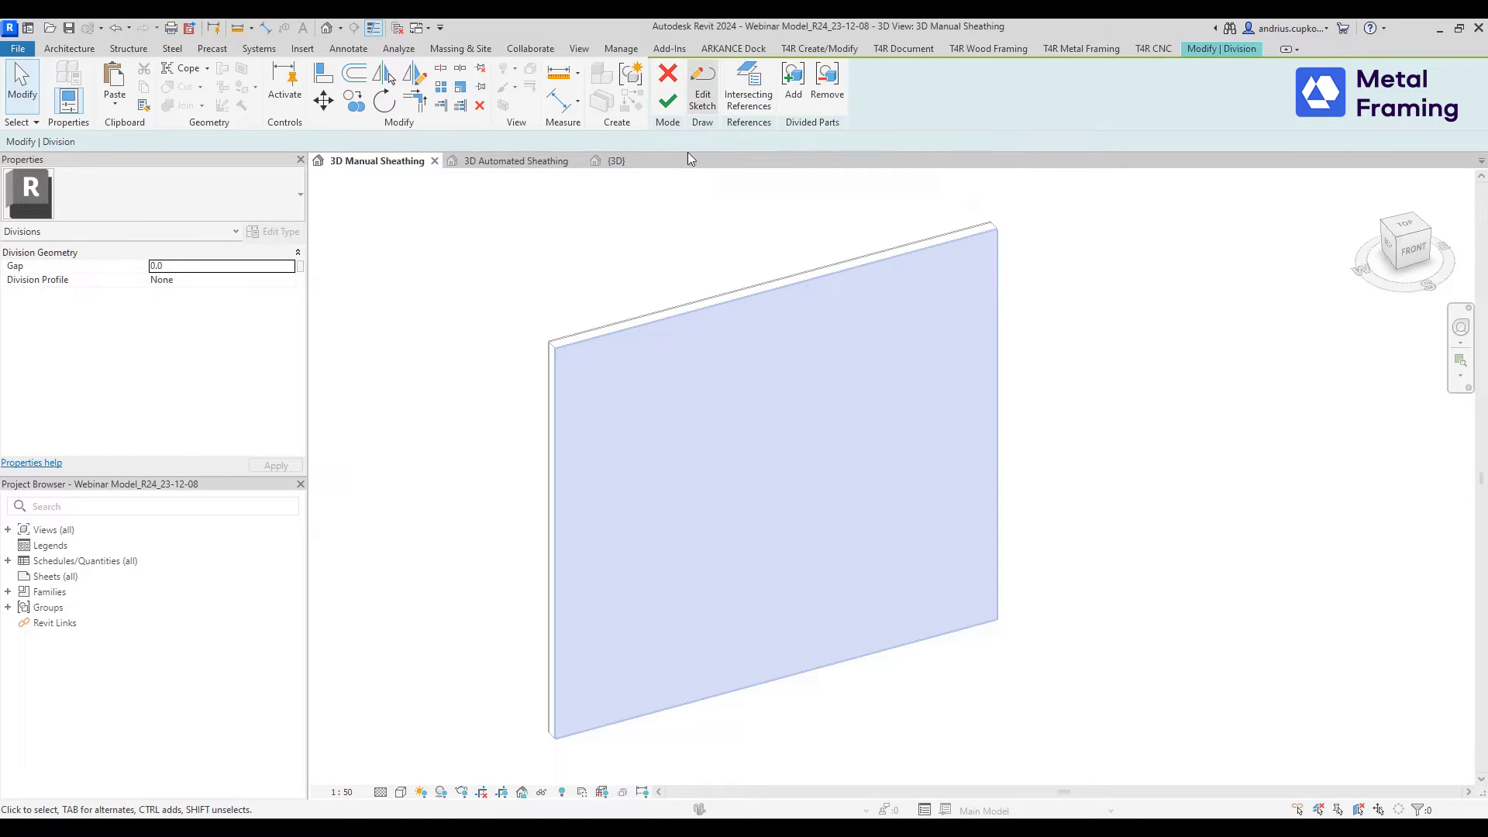
left_click(701, 93)
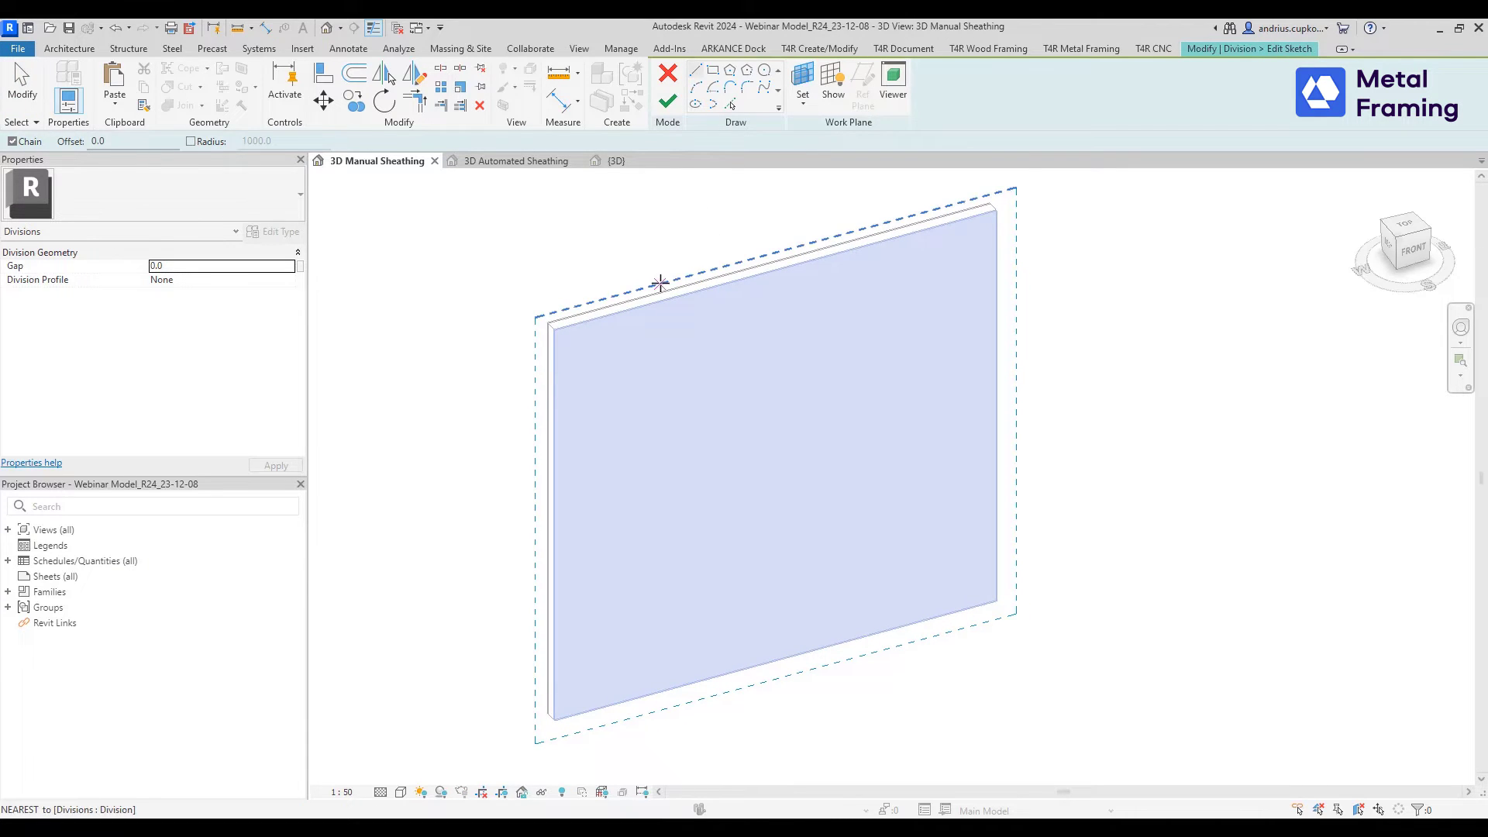
- Sketch two vertical division lines across the wall face, about 843 mm from its left edge and about 1600 mm apart
left_click(660, 283)
left_click(661, 708)
key("Escape")
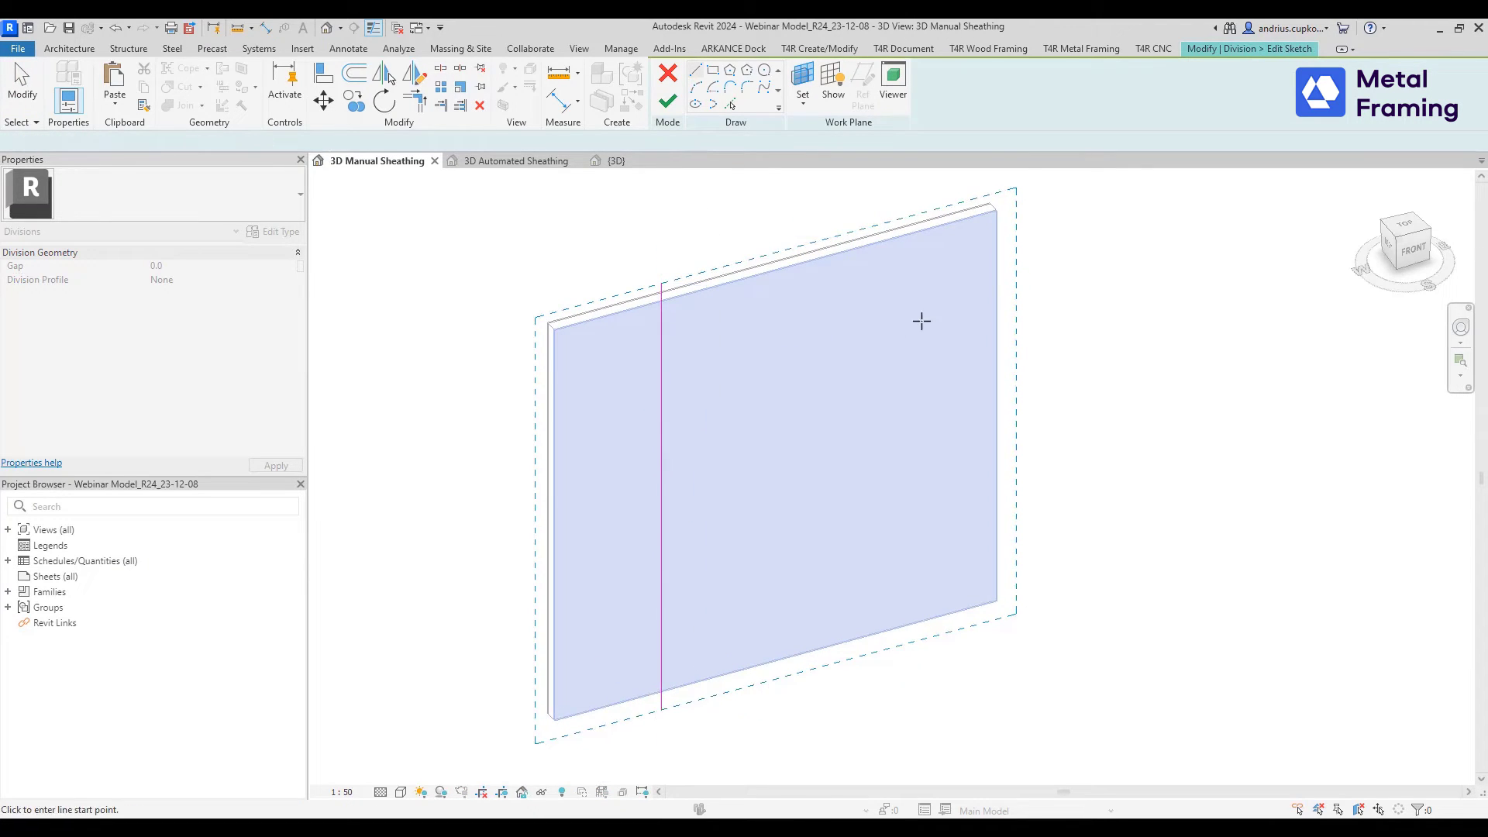
left_click(862, 231)
left_click(863, 653)
key("Escape")
key("Escape")
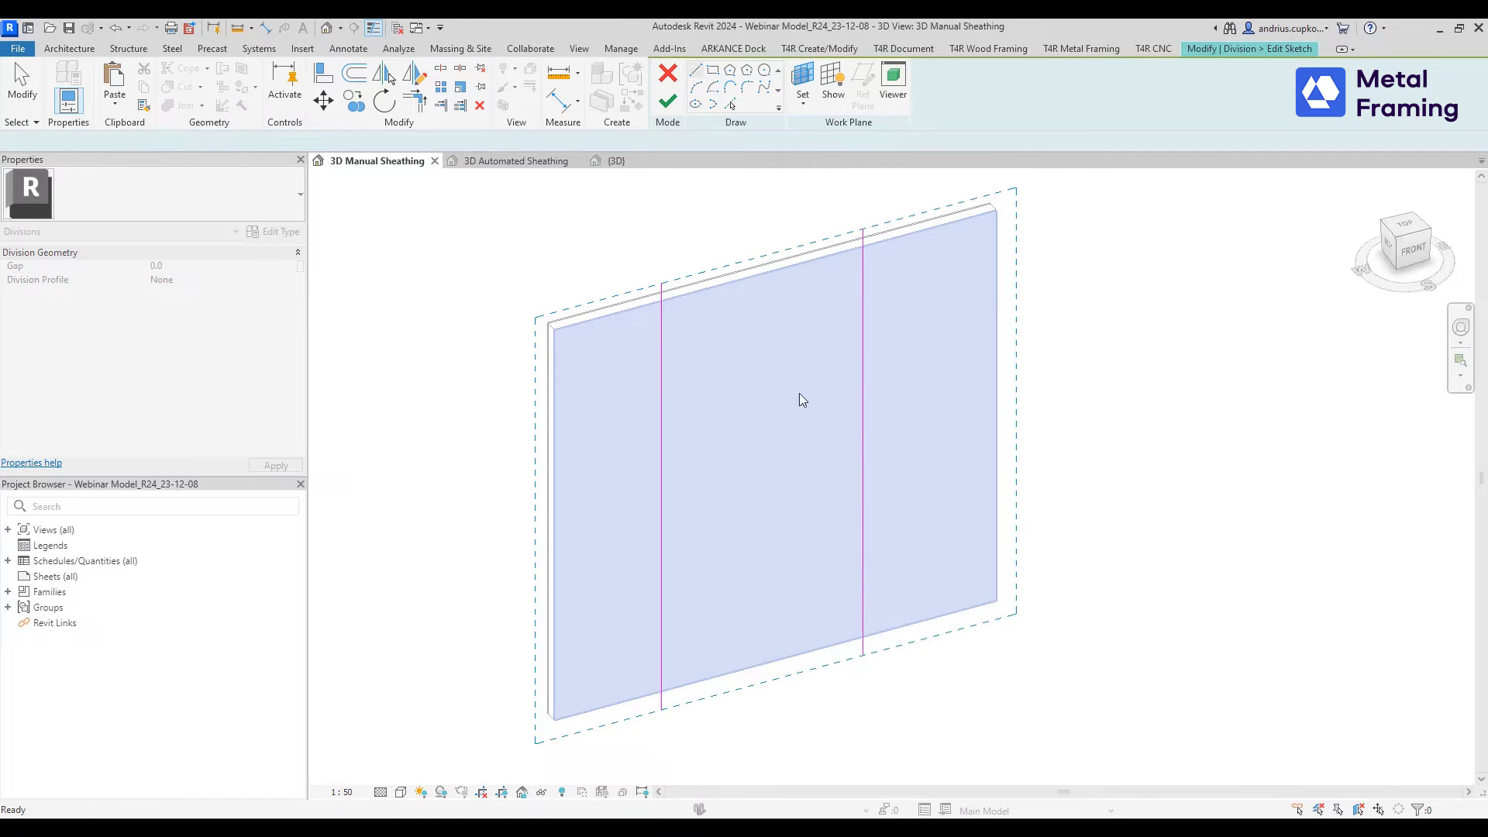
- Place a chain of aligned dimensions from the wall's left edge through both division lines to its right edge
key("l")
key("i")
left_click(560, 104)
left_click(548, 394)
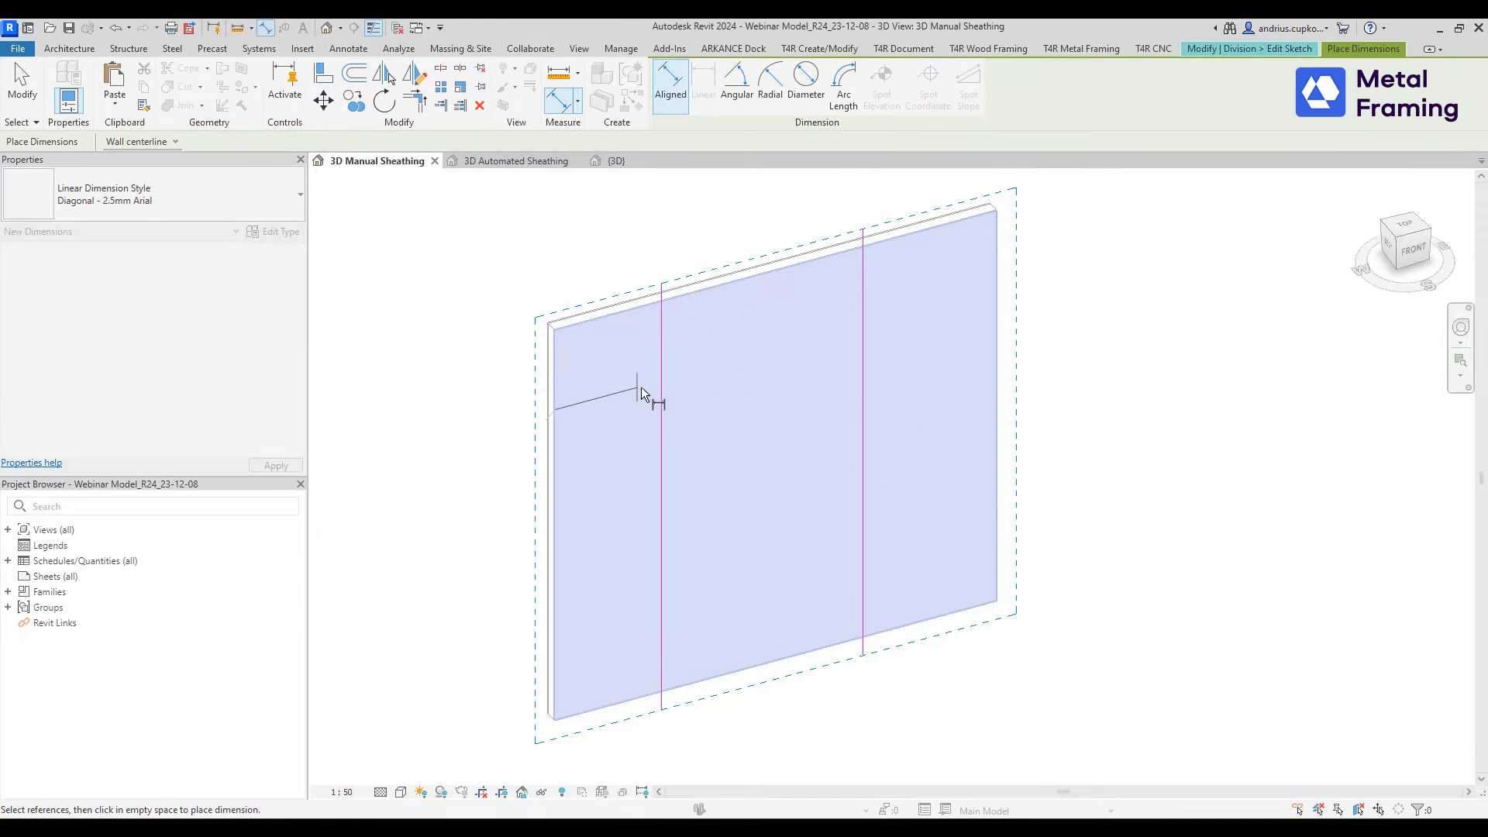
left_click(661, 387)
left_click(863, 358)
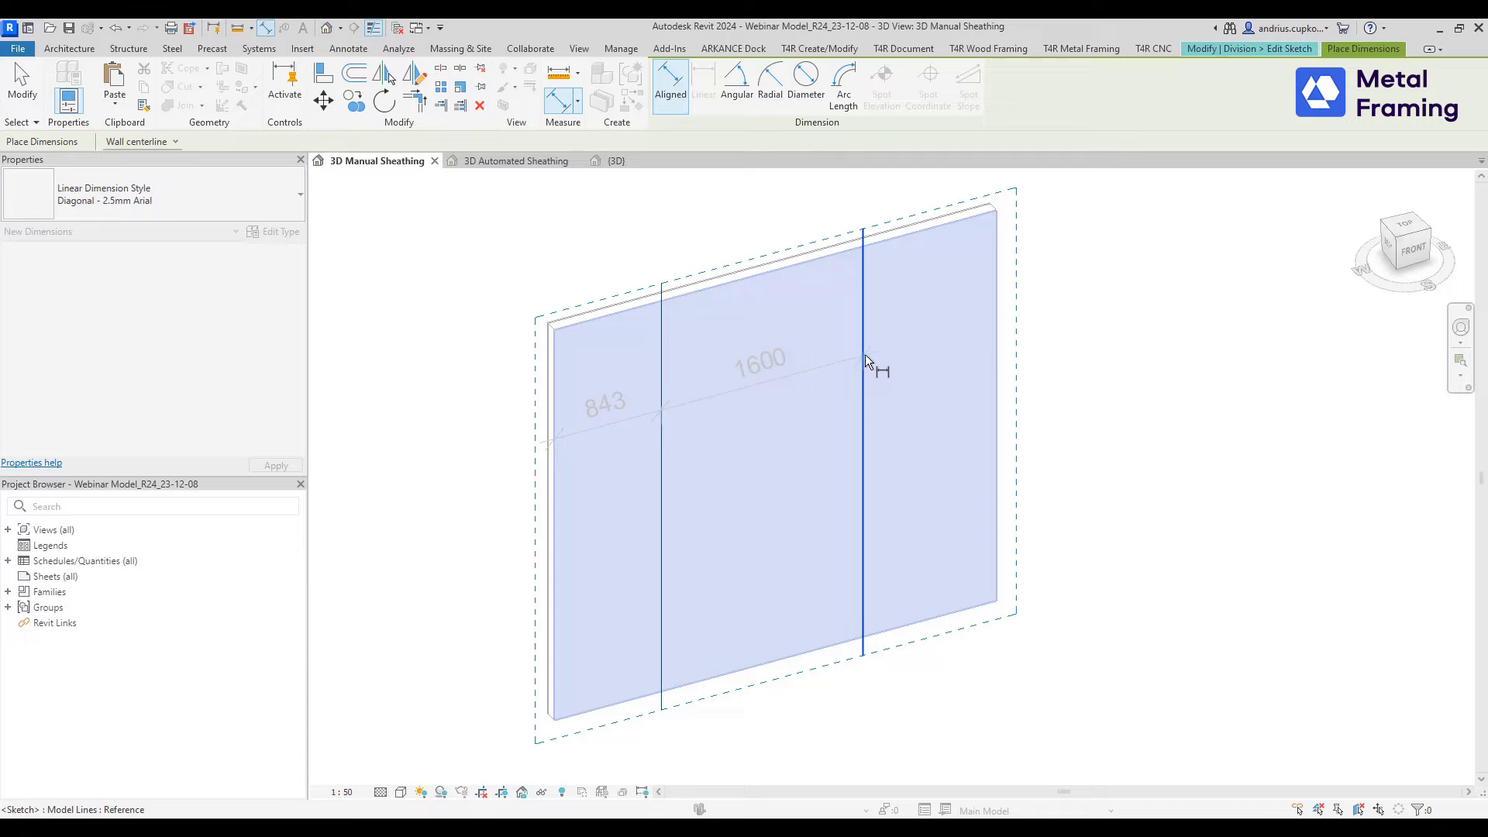
left_click(996, 355)
left_click(936, 394)
key("Escape")
key("Escape")
- Set the first division line 1200 mm from the wall's left edge and the second line 1200 mm from the first
left_click(661, 383)
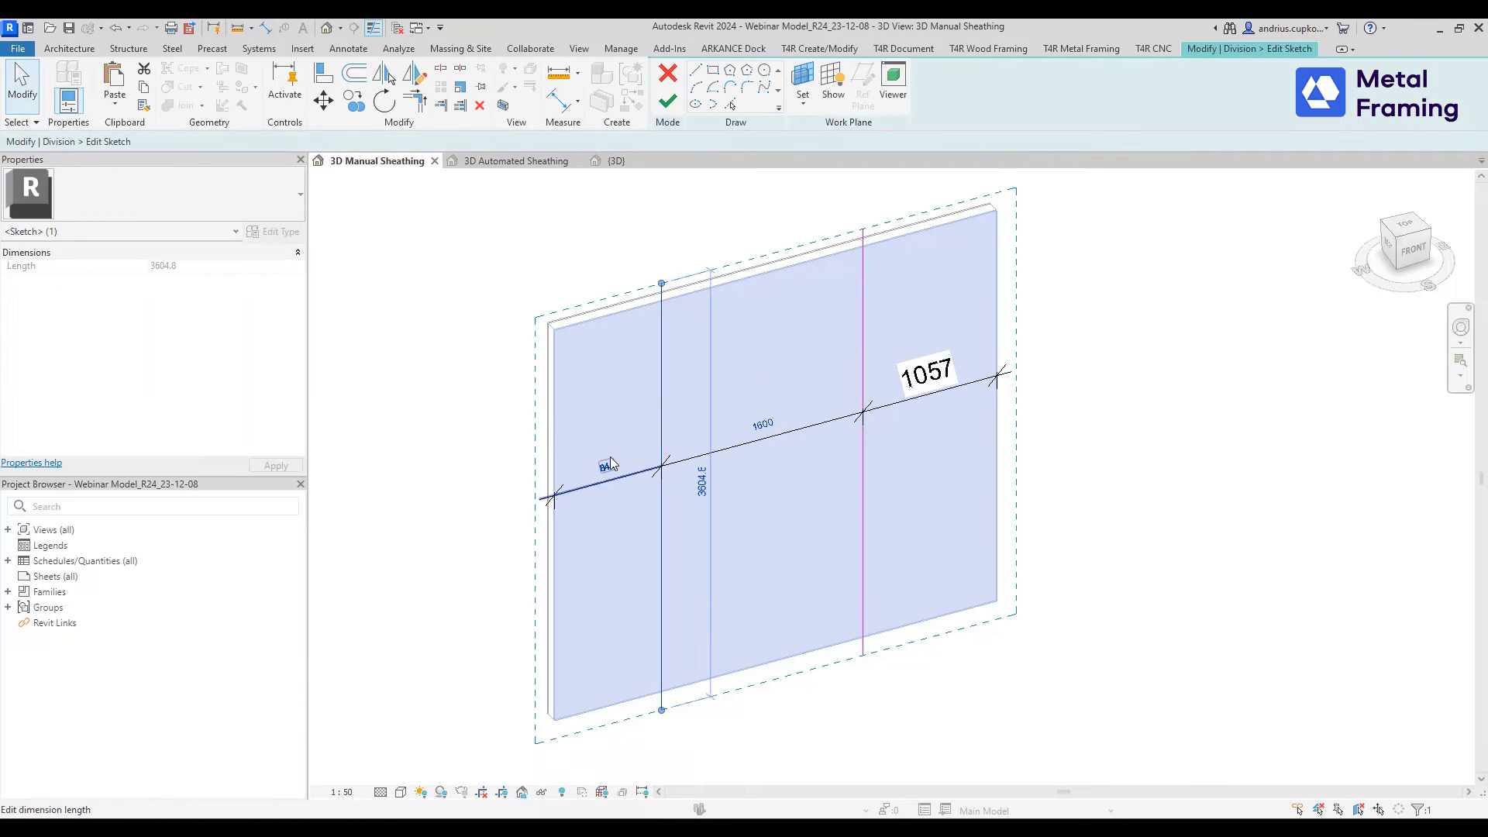
left_click(602, 455)
type("1200")
key("Return")
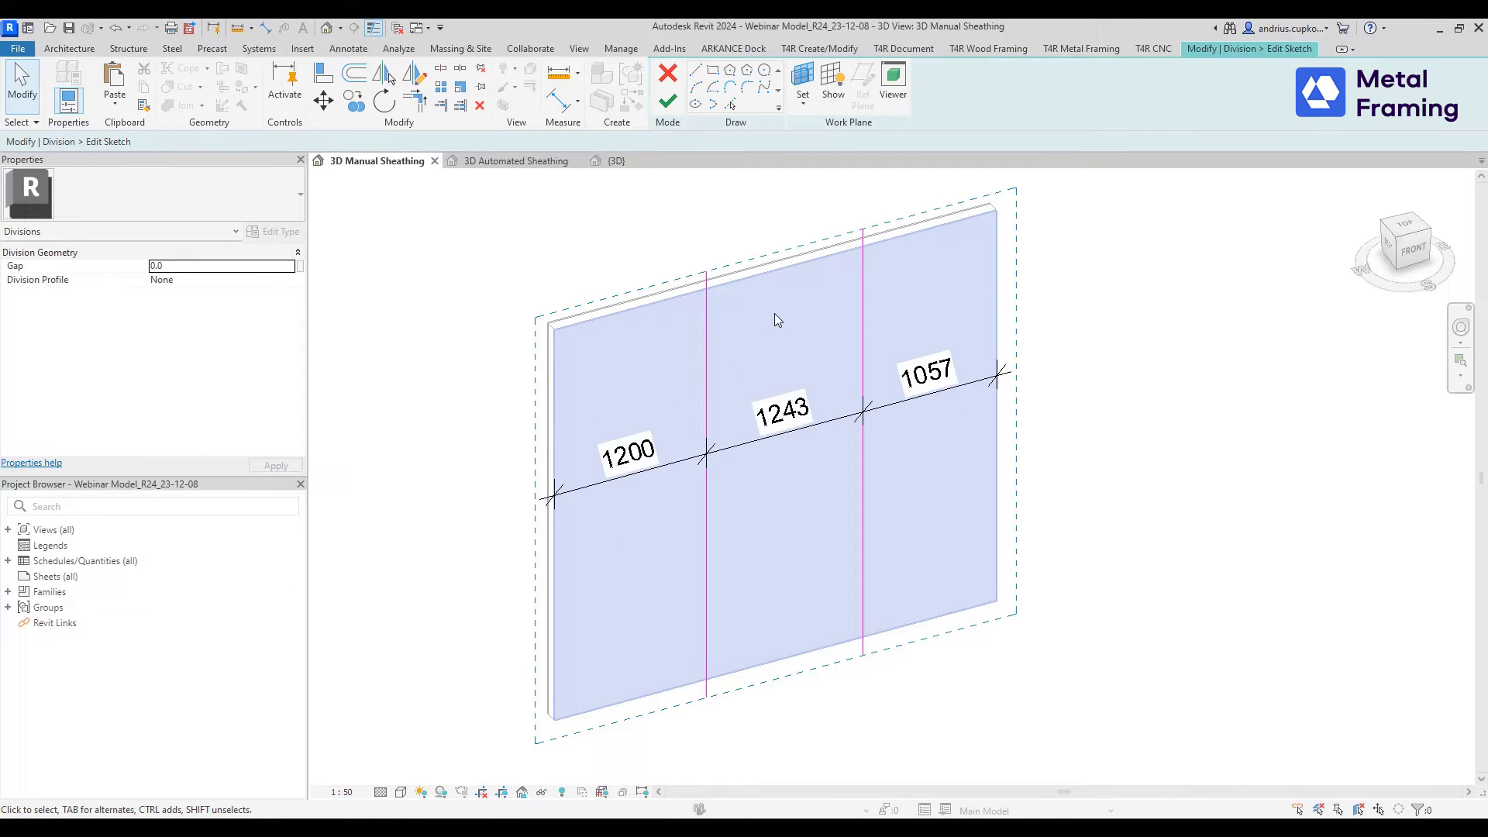
left_click(863, 323)
left_click(784, 418)
type("120")
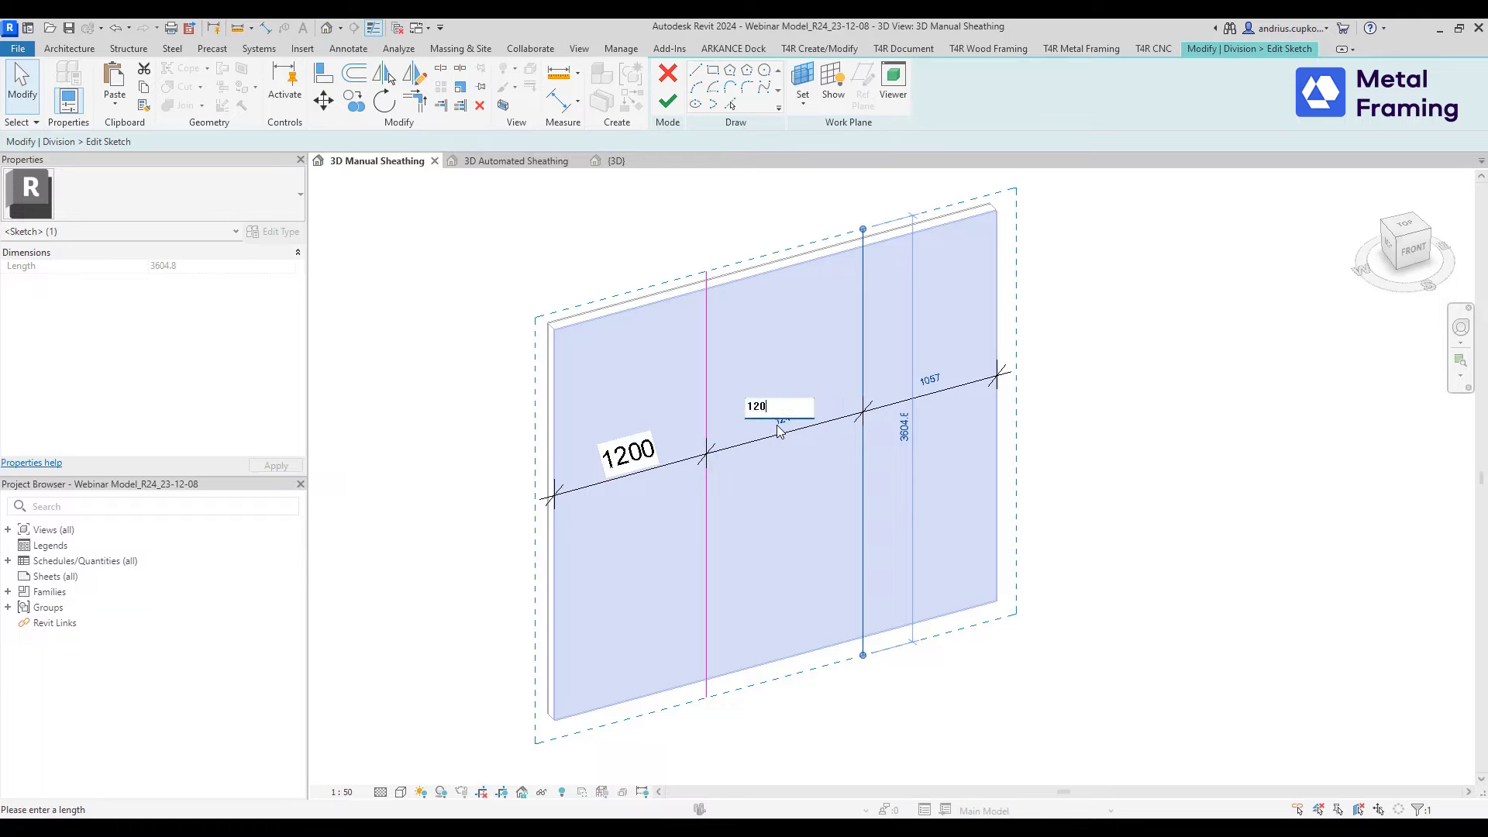
type("0")
key("Return")
key("Escape")
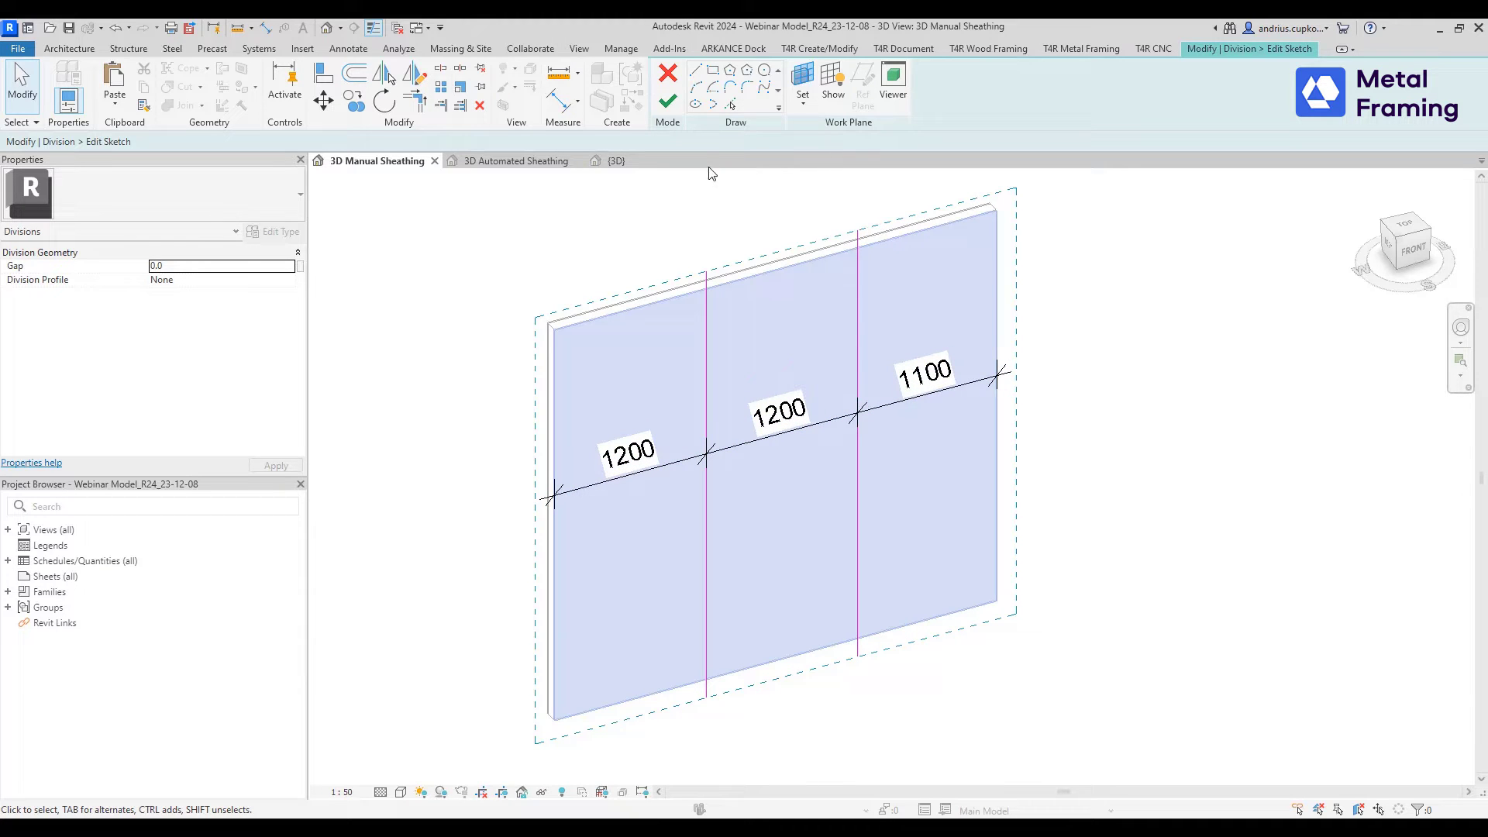
- Finish the division sketch and the part division, and inspect the divided sheathing from several sides
left_click(668, 101)
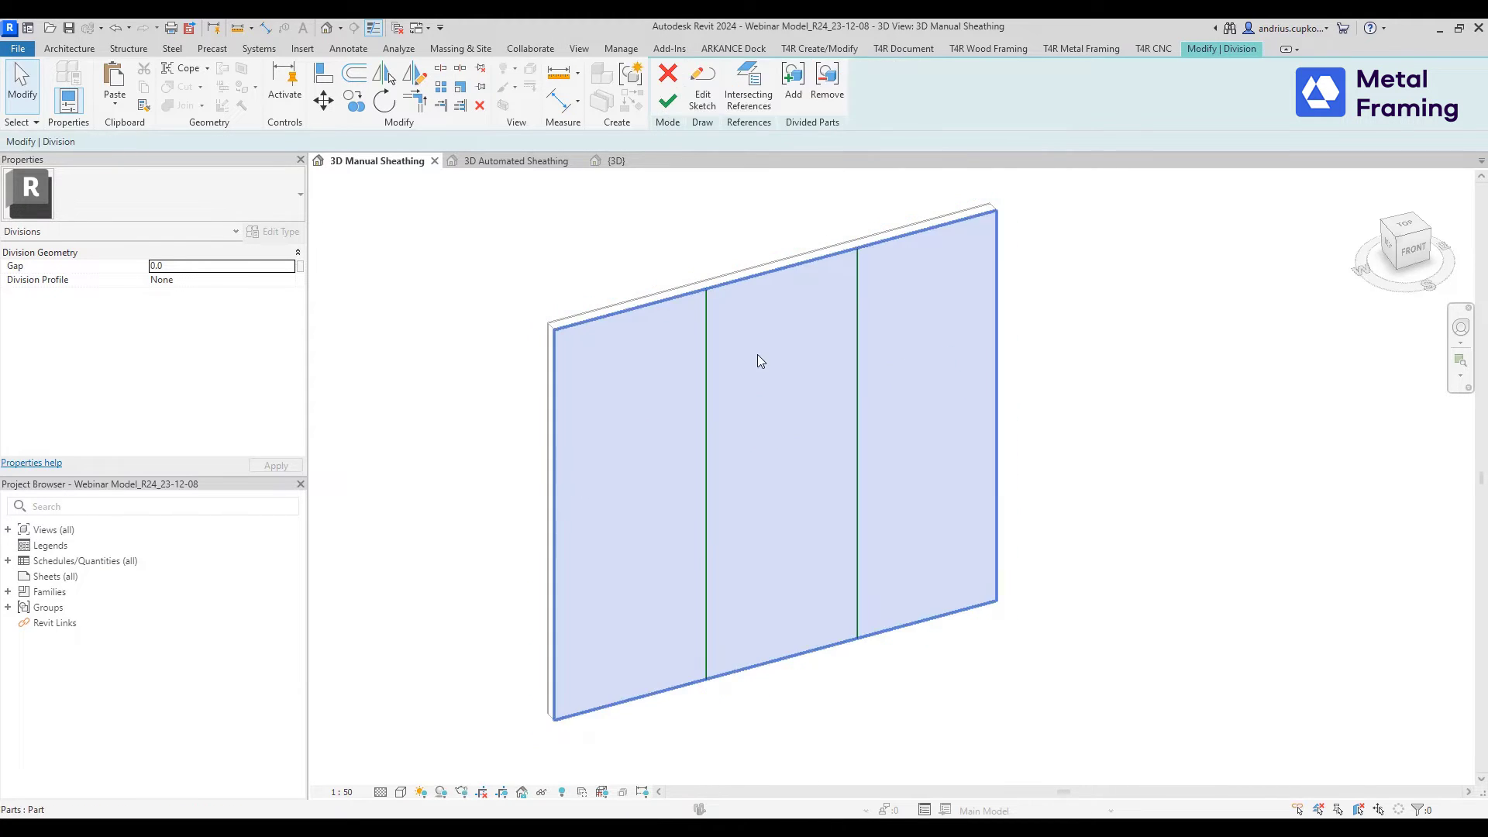
left_click(667, 101)
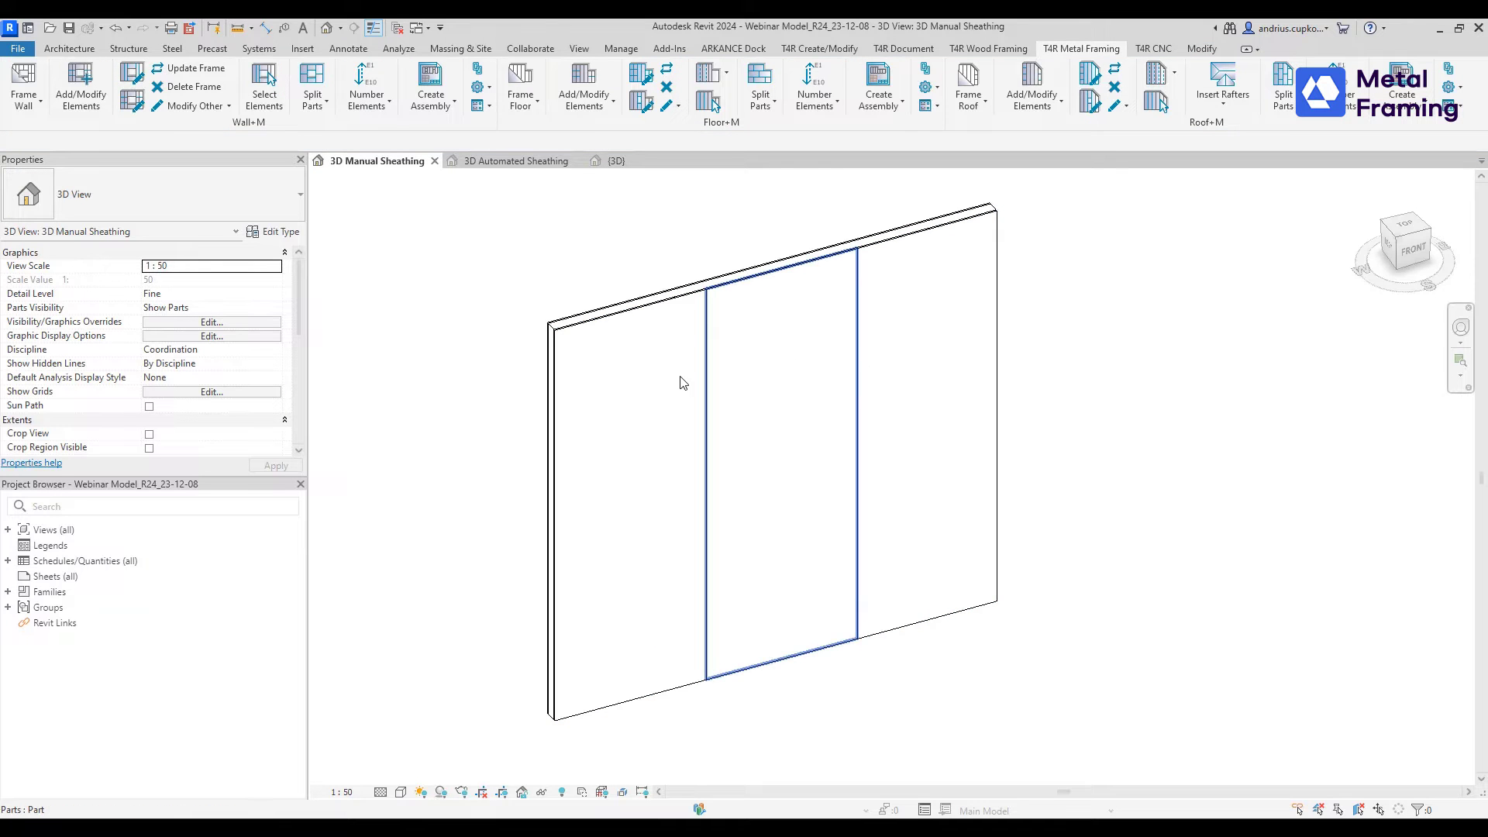
middle_click_drag(903, 366, 1247, 366, "shift")
middle_click_drag(1315, 315, 727, 361, "shift")
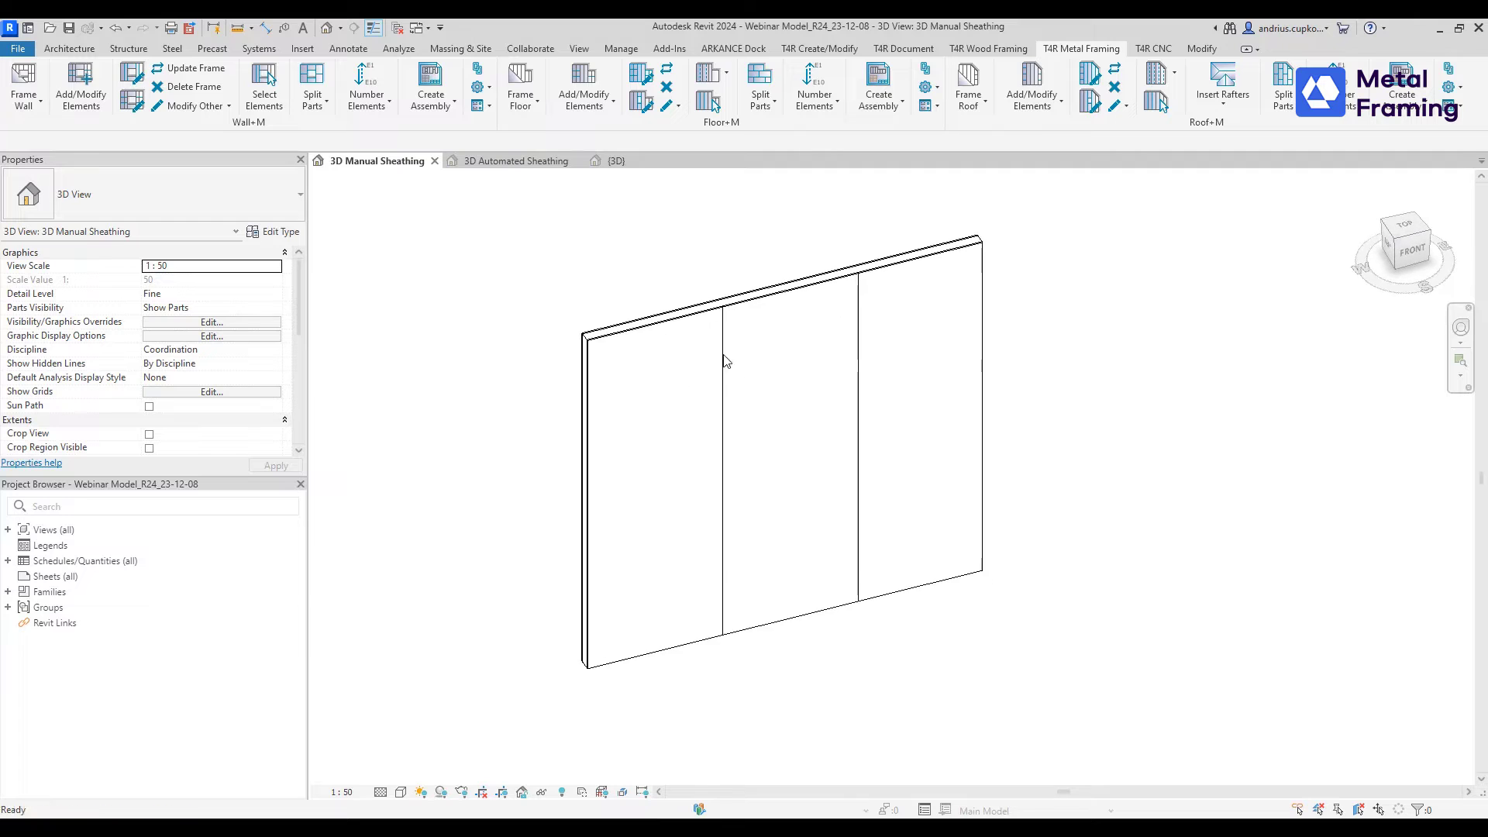
scroll(730, 369, "up", 2)
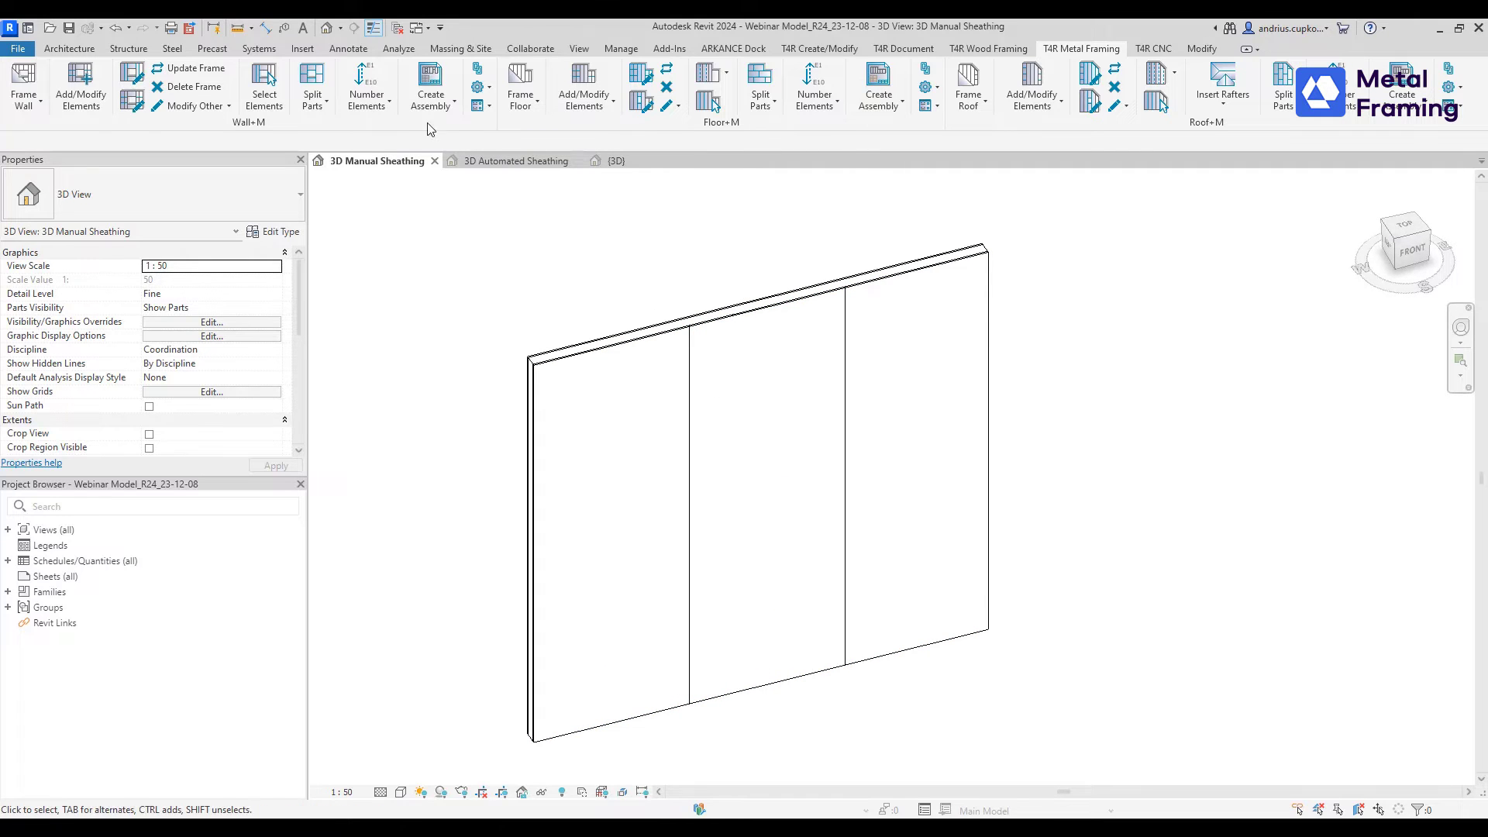
- Set the view's Parts Visibility to Show Original and place a 910x910mm Windows_Concept_Plain_Sgl window in the wall
left_click(276, 309)
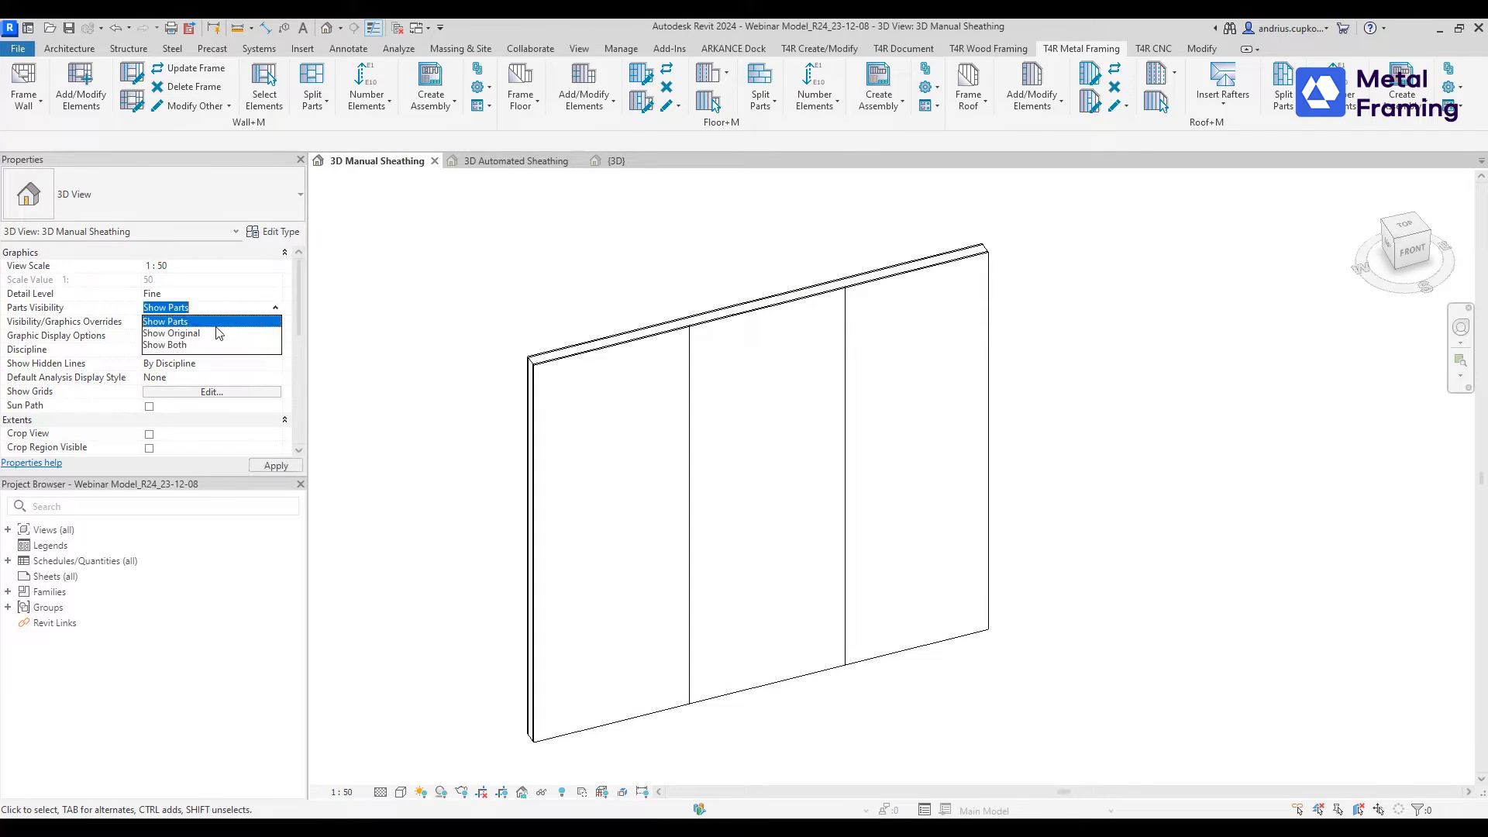
left_click(219, 335)
left_click(93, 52)
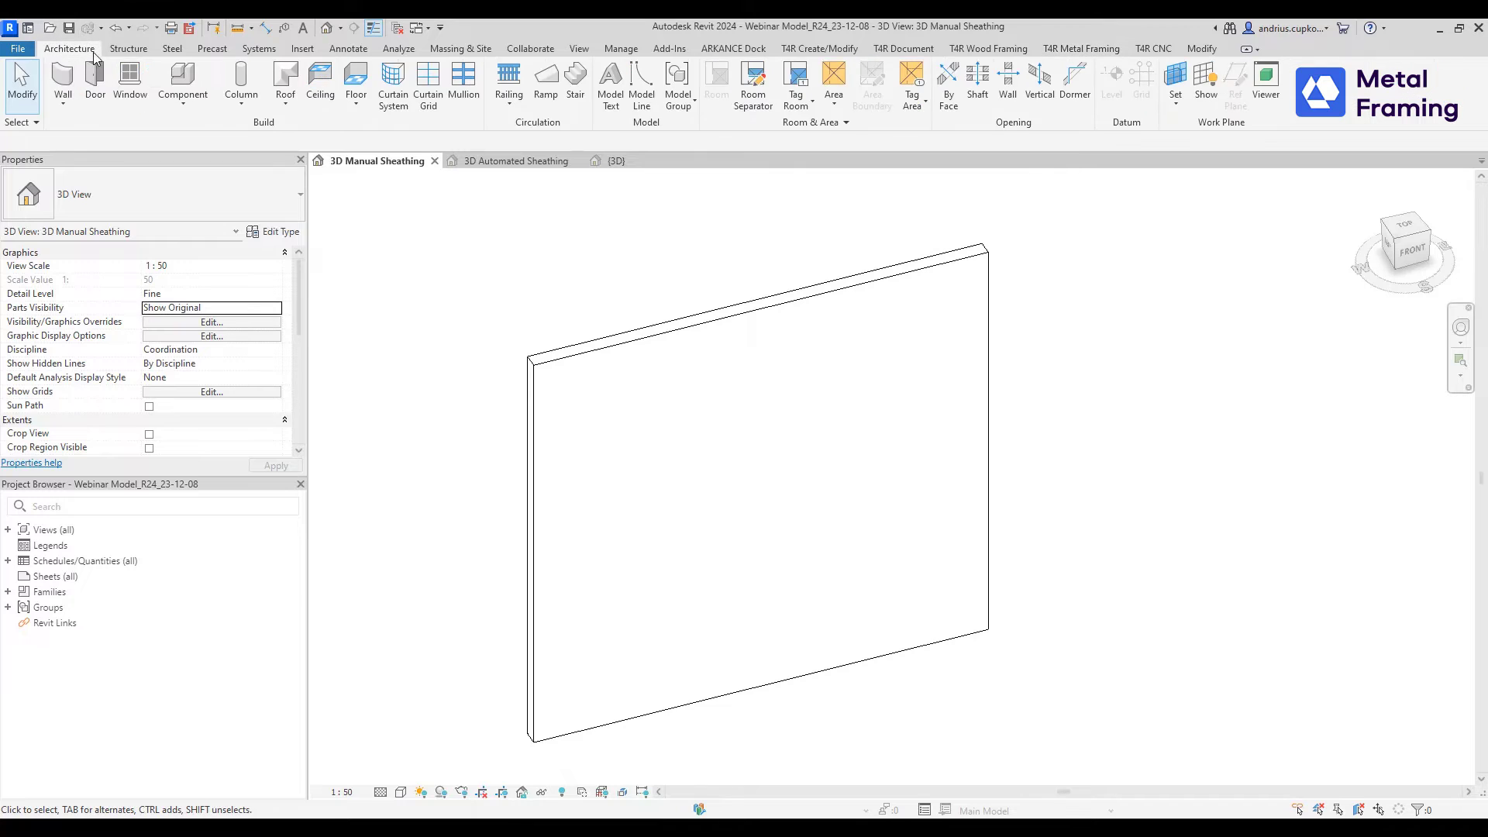
left_click(129, 77)
left_click(683, 485)
key("Escape")
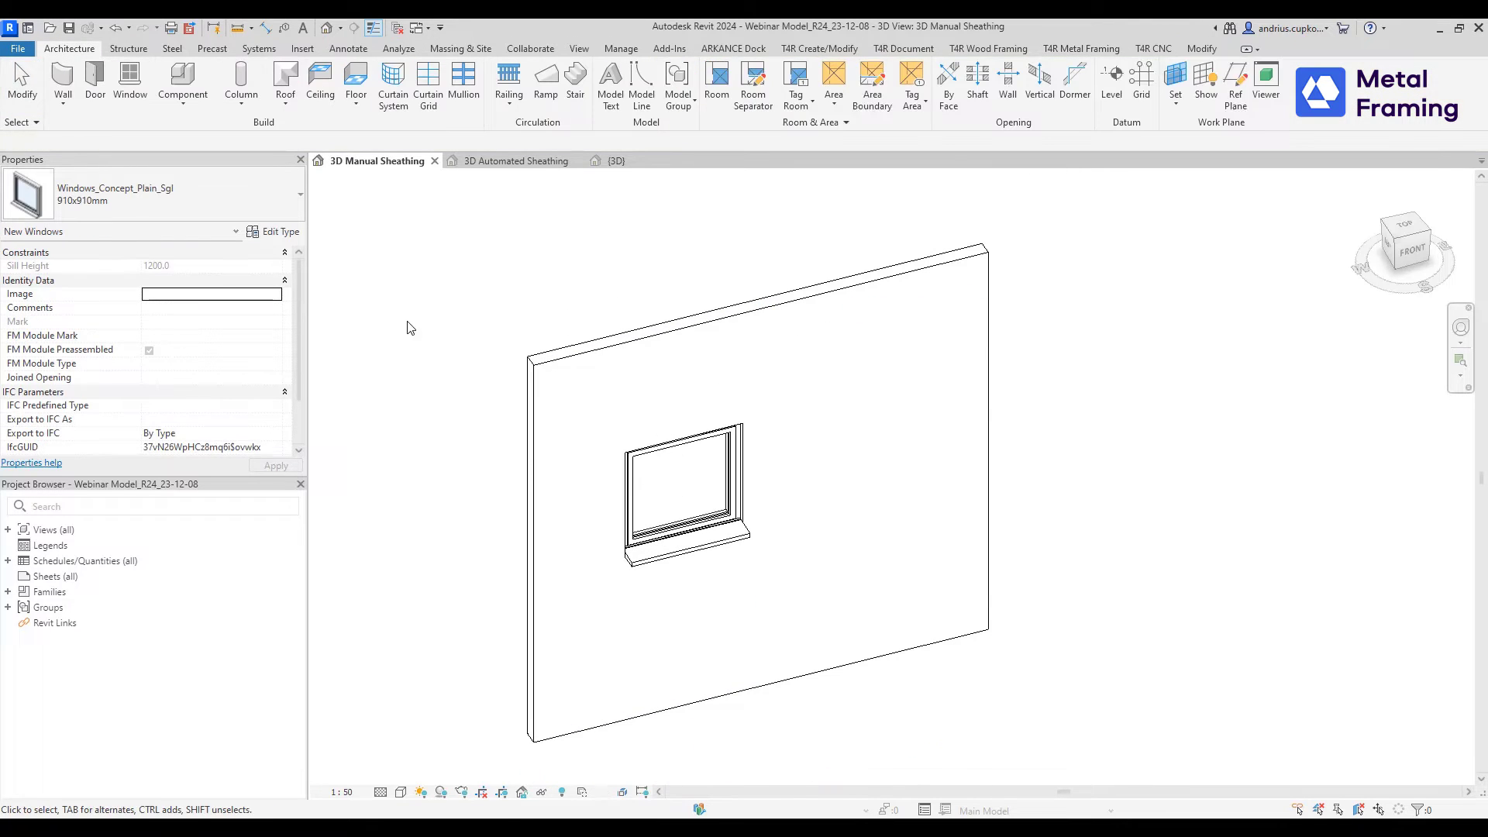
- Set the view's Parts Visibility to Show Parts to check the divided sheathing around the window, and return it to Show Original
left_click(276, 308)
left_click(233, 322)
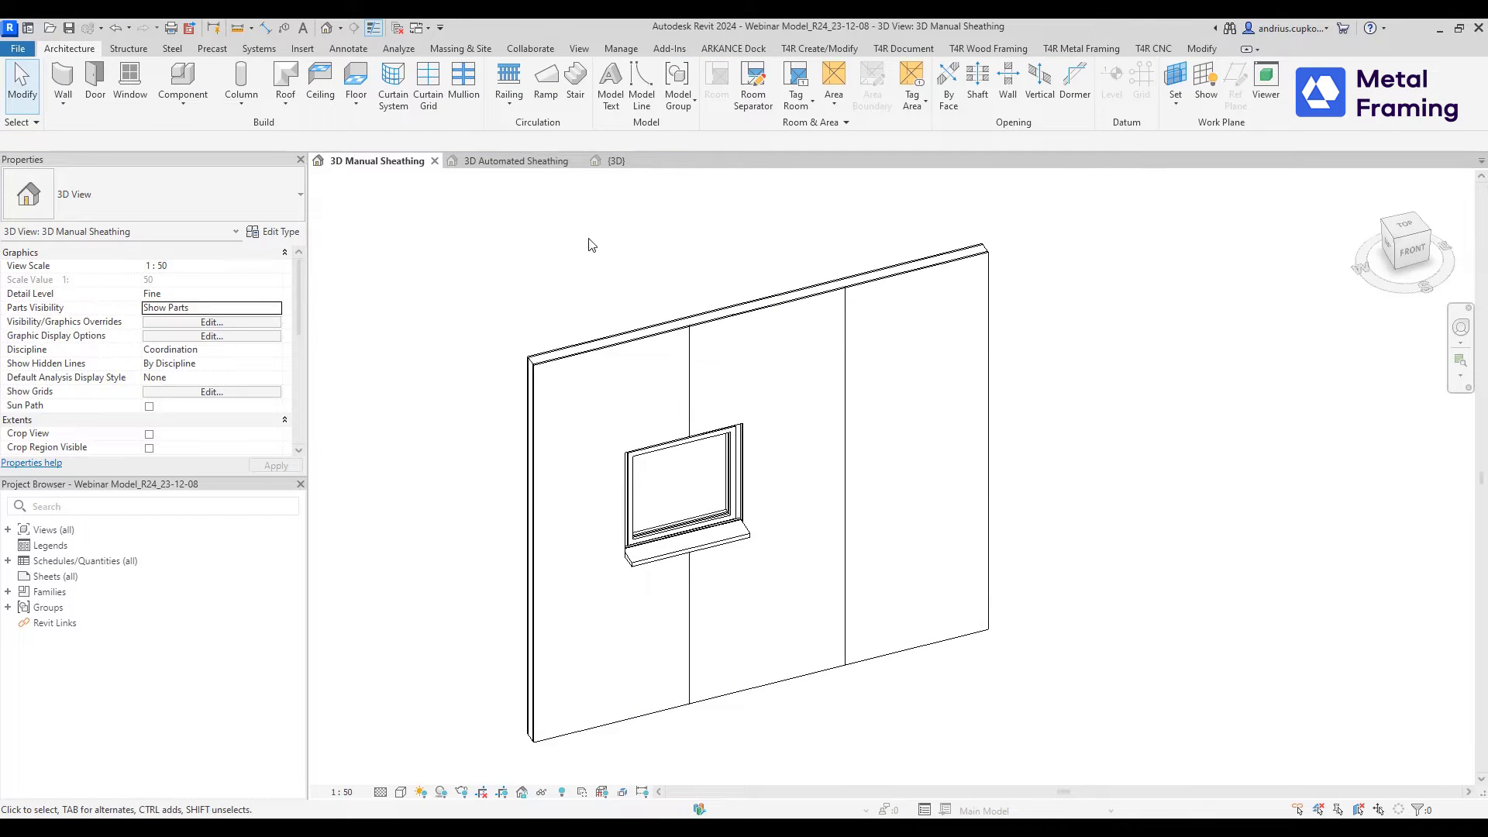
left_click(277, 308)
left_click(245, 336)
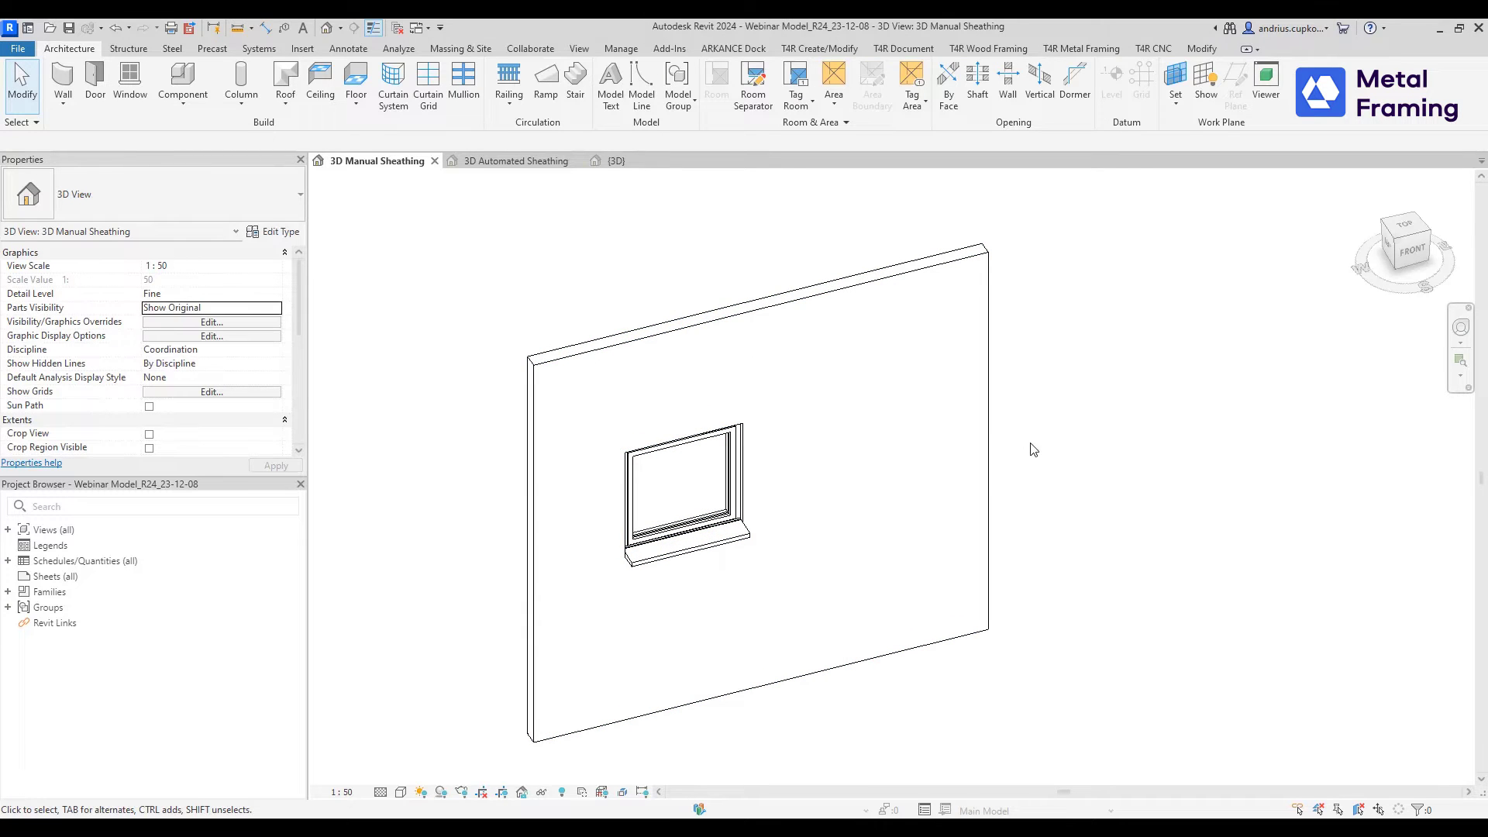
- Lengthen the wall to about 4800 mm by stretching its right end outward
left_click(988, 438)
left_click_drag(986, 626, 1153, 574)
key("Escape")
- Set the view's Parts Visibility to Show Parts for the lengthened wall
left_click(266, 308)
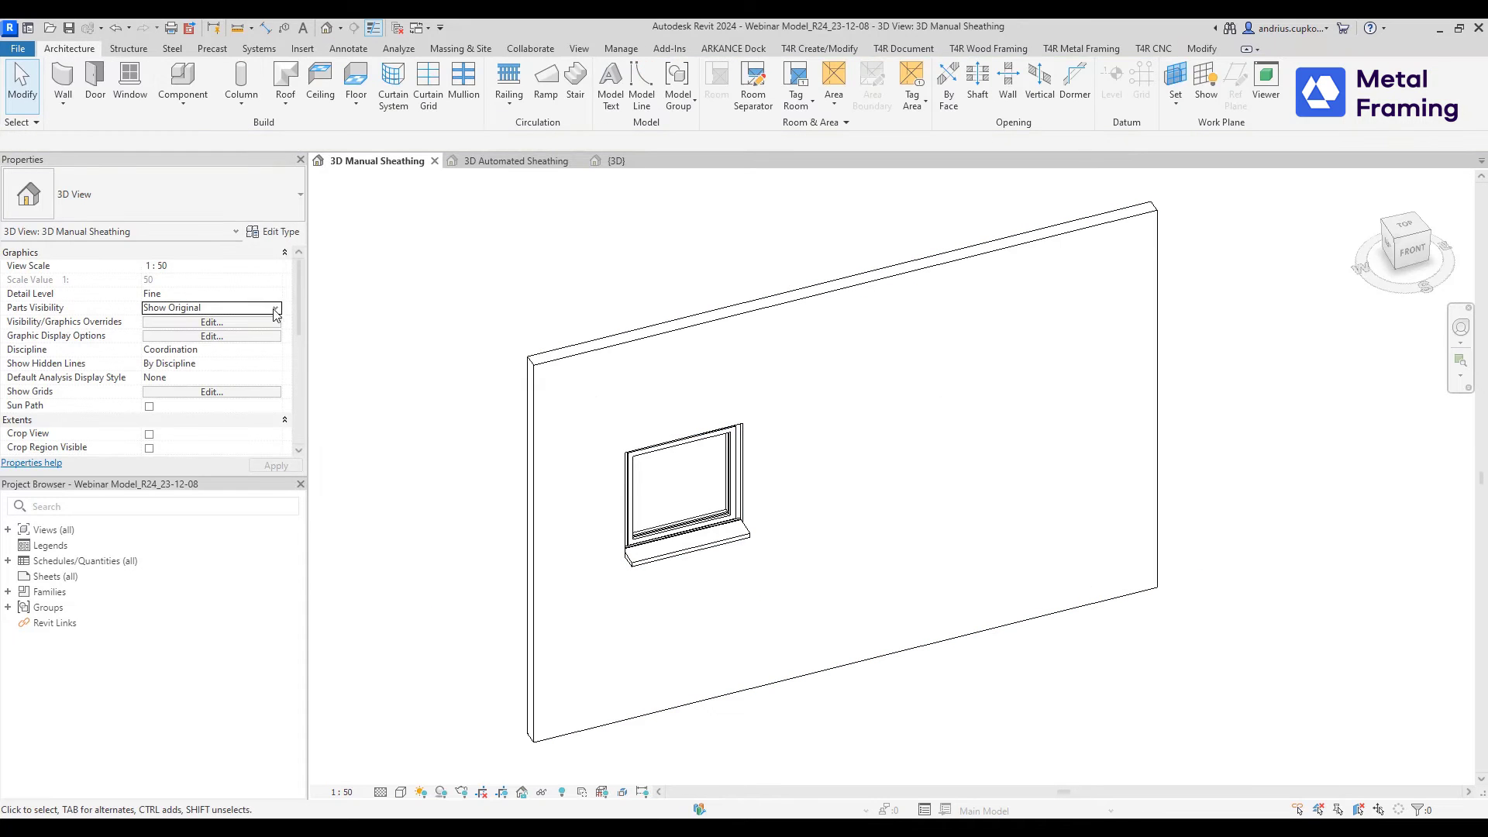
left_click(276, 308)
left_click(232, 334)
left_click(277, 309)
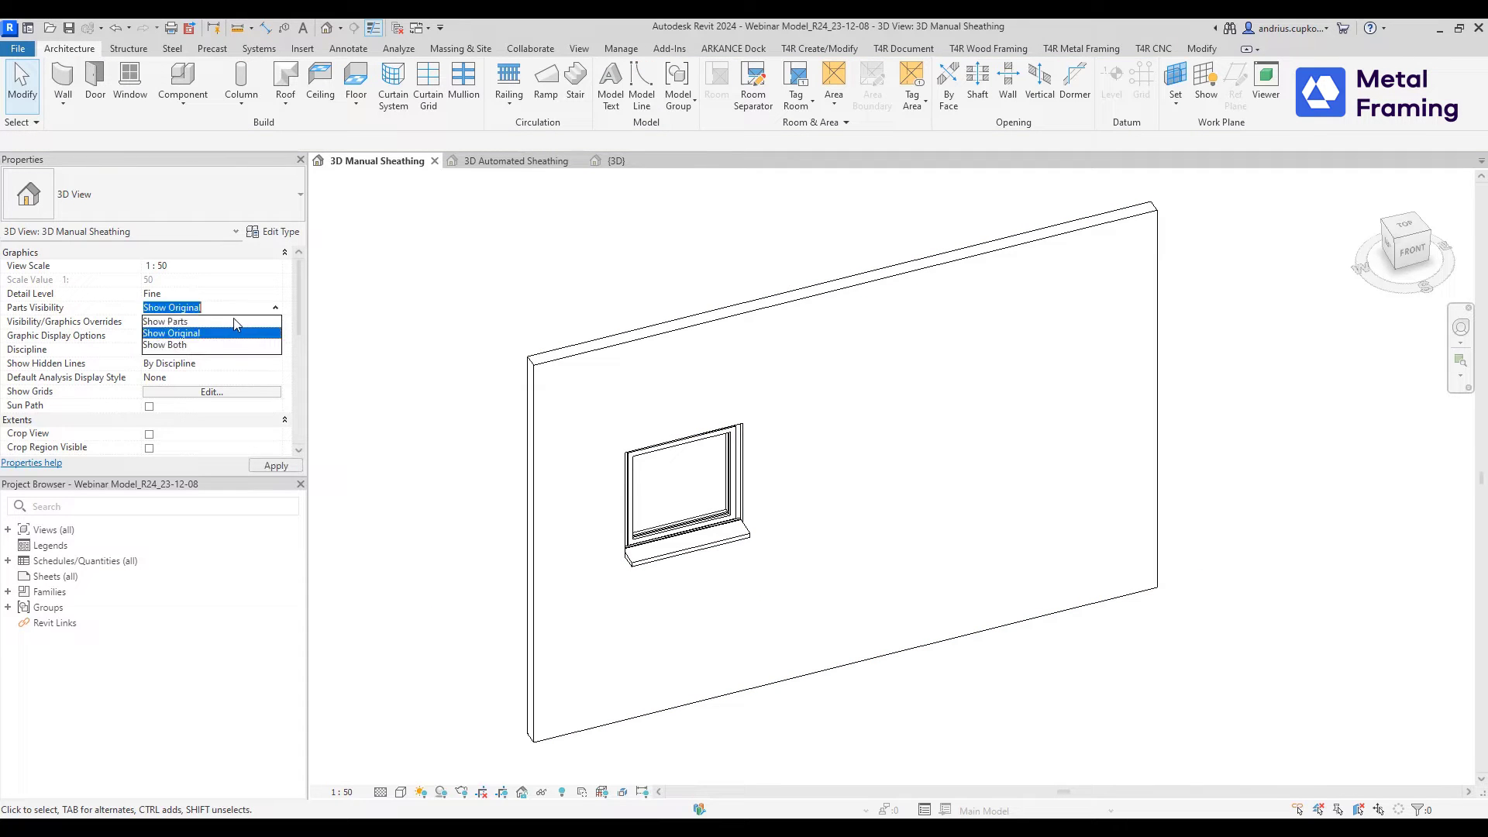
left_click(170, 321)
- Edit the sheathing's division sketch and copy the second division line 1200 mm toward the wall's right end
left_click(830, 328)
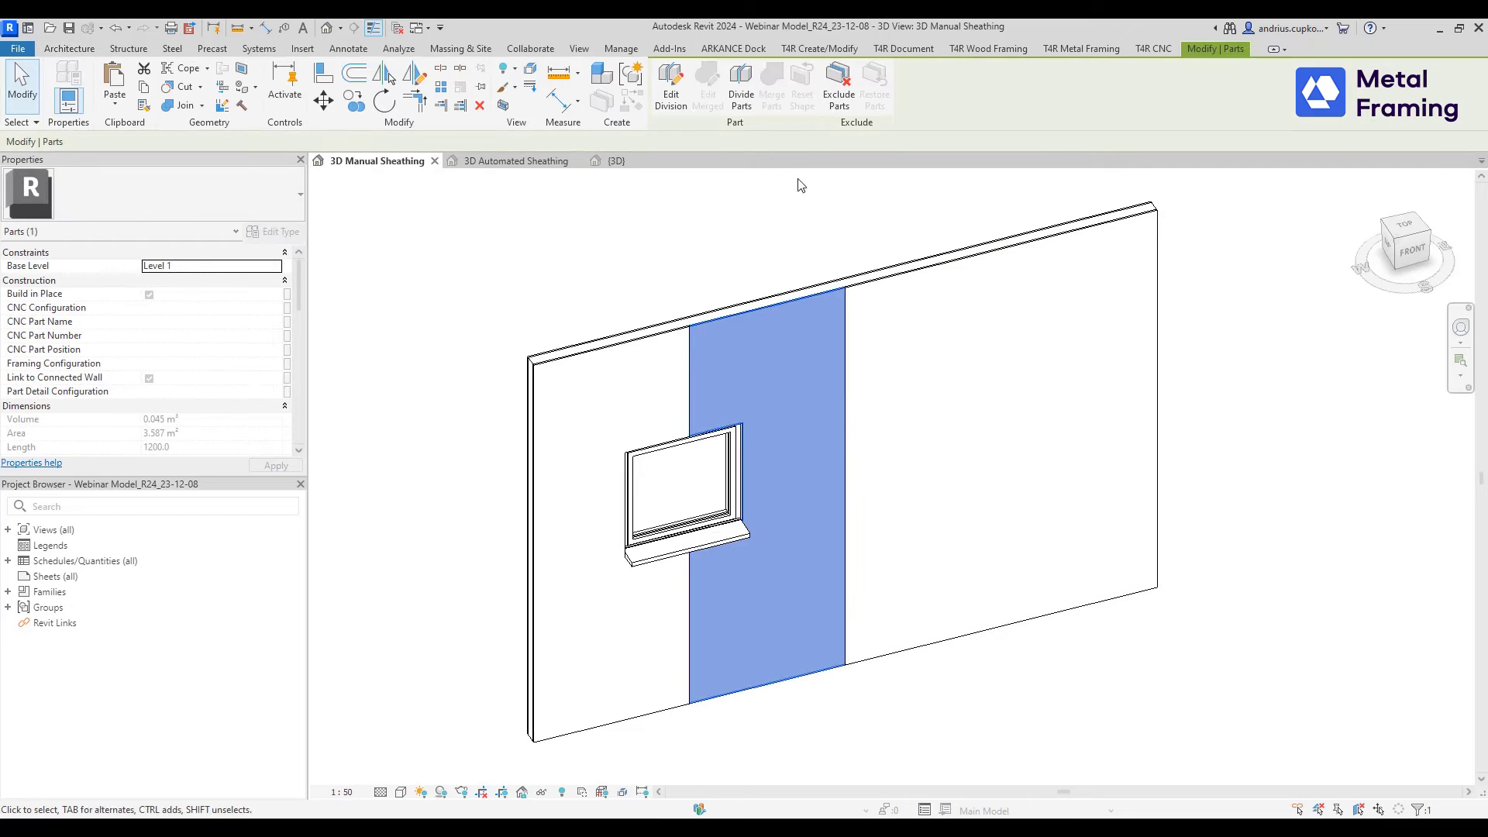
left_click(671, 93)
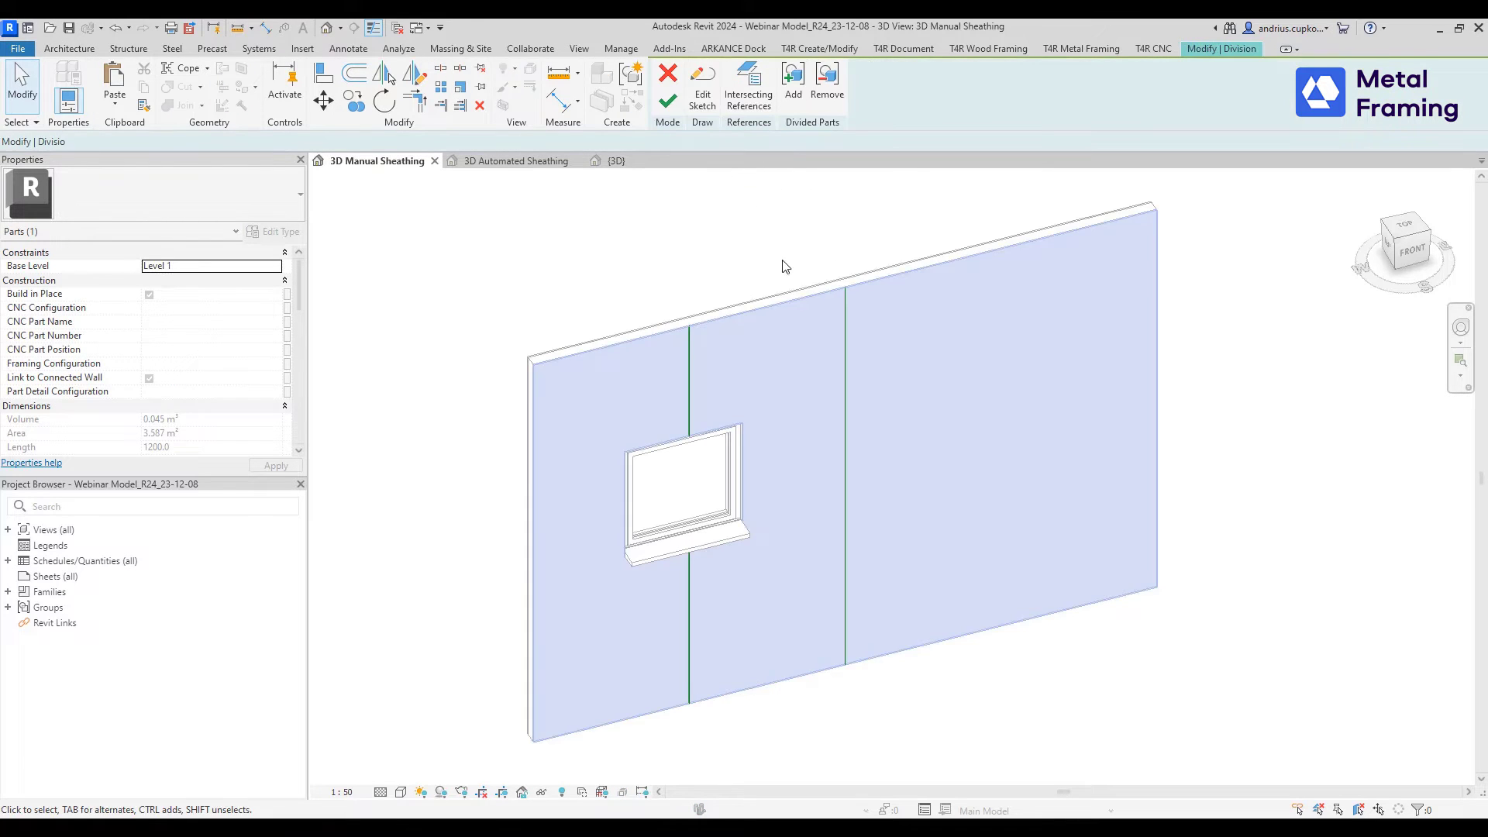
left_click(845, 359)
left_click(354, 100)
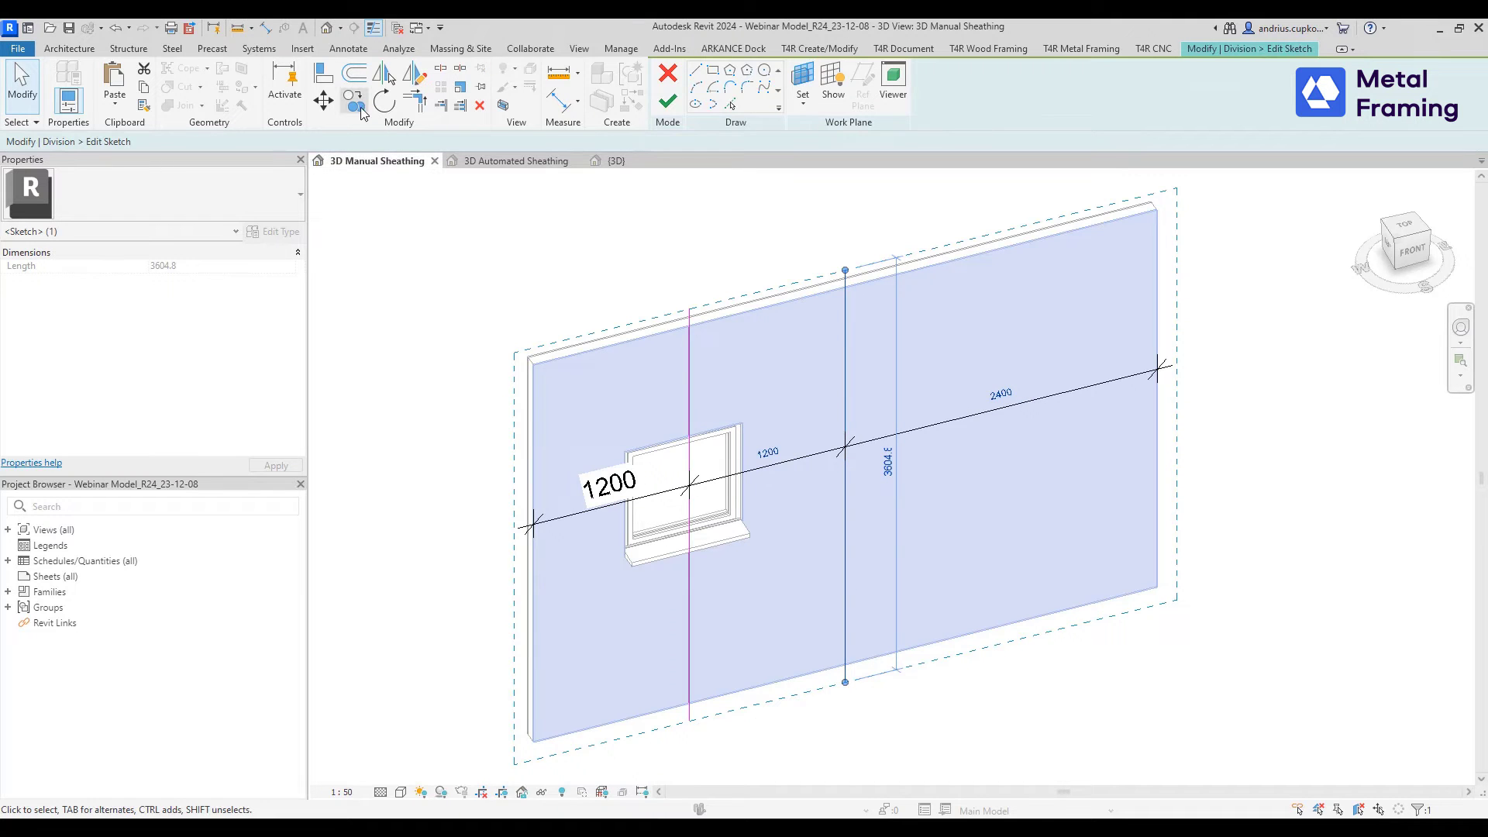
left_click(688, 362)
left_click(836, 334)
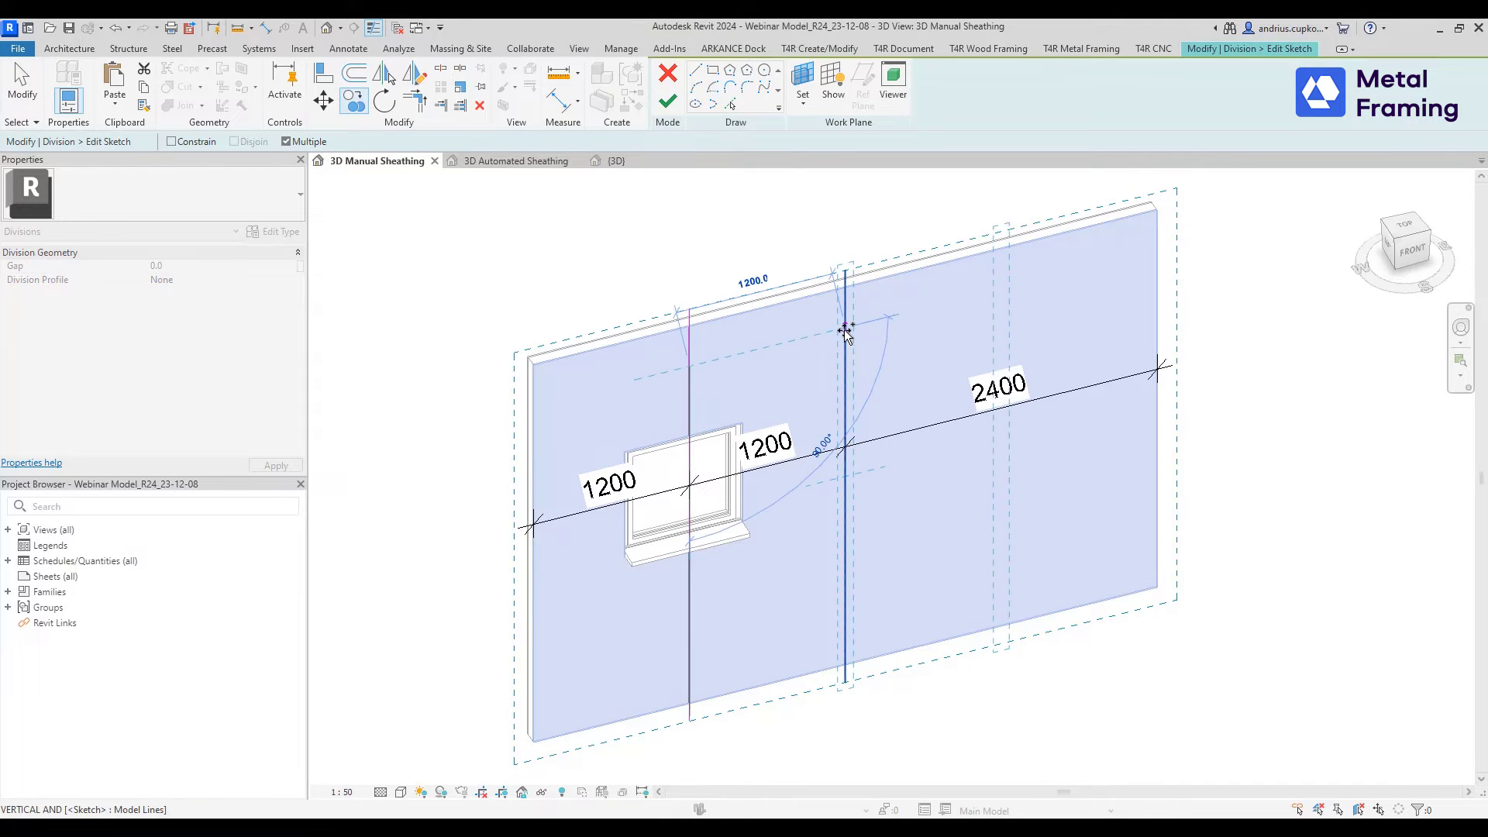
key("Escape")
key("Escape")
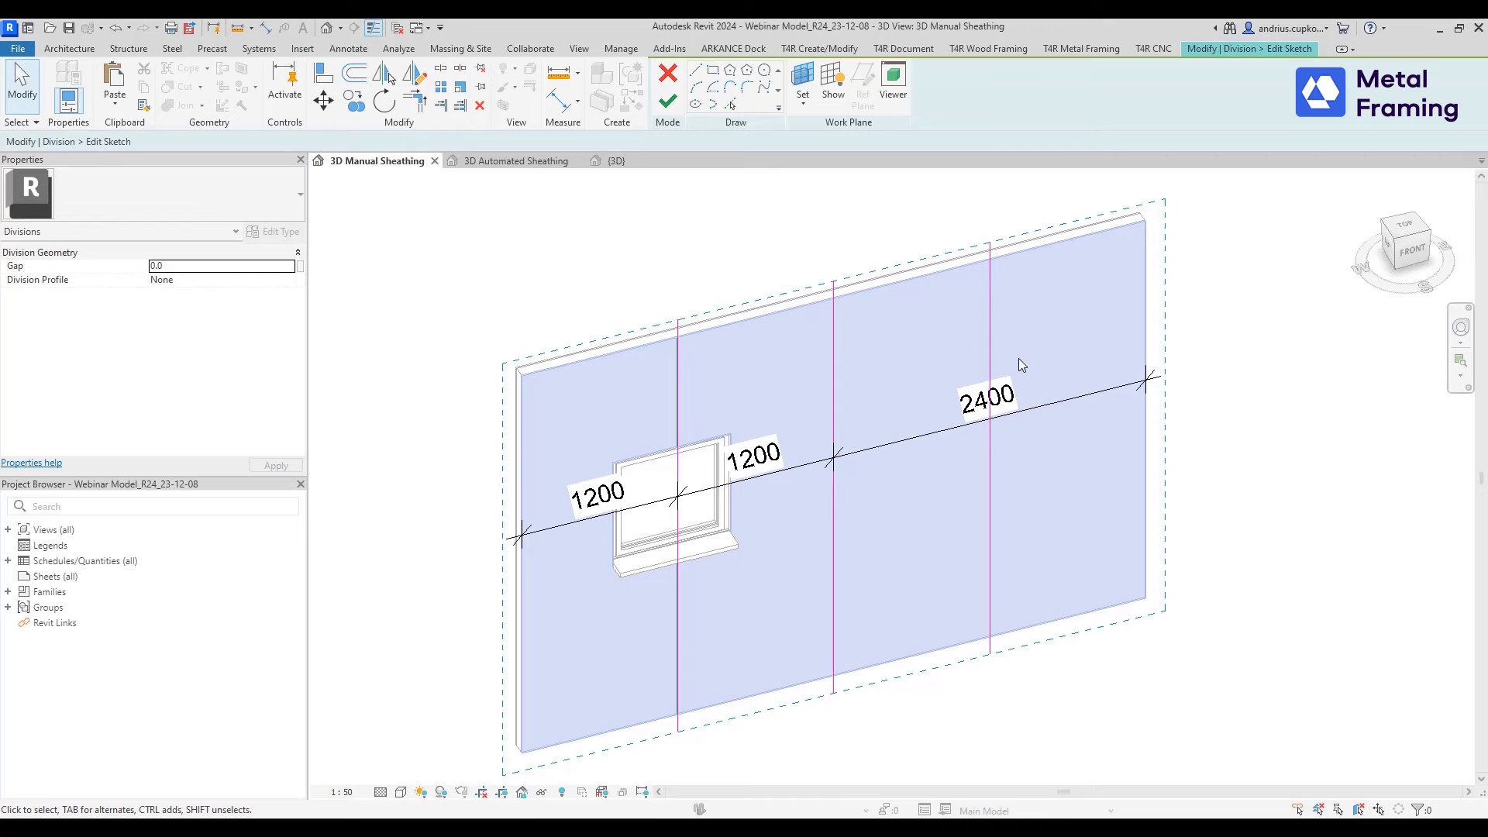
- Finish the sketch and the part division, and inspect the redivided sheathing from another angle
left_click(667, 102)
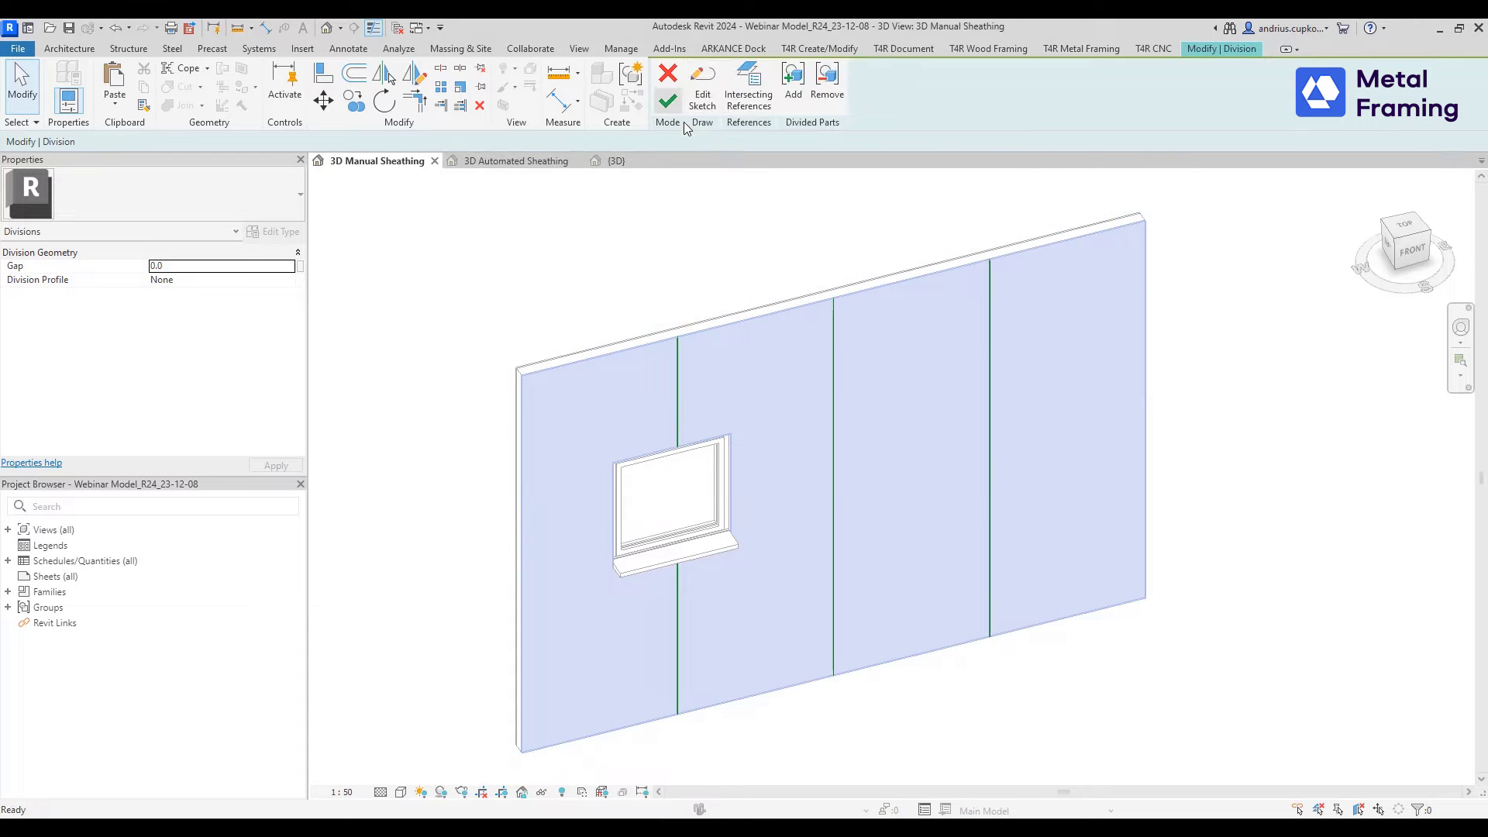
left_click(665, 107)
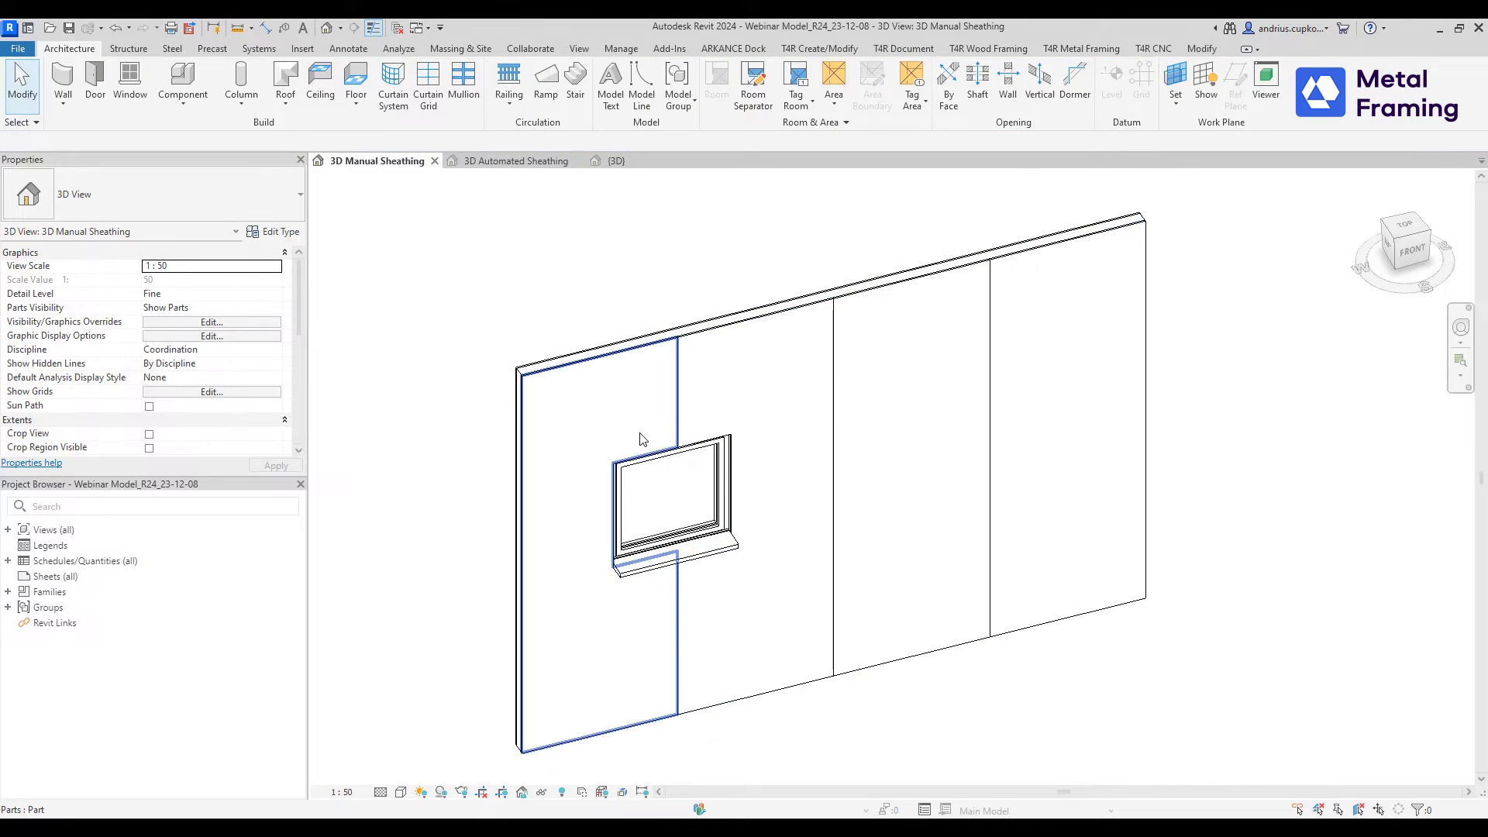
middle_click_drag(1010, 449, 603, 518, "shift")
scroll(887, 416, "up", 3)
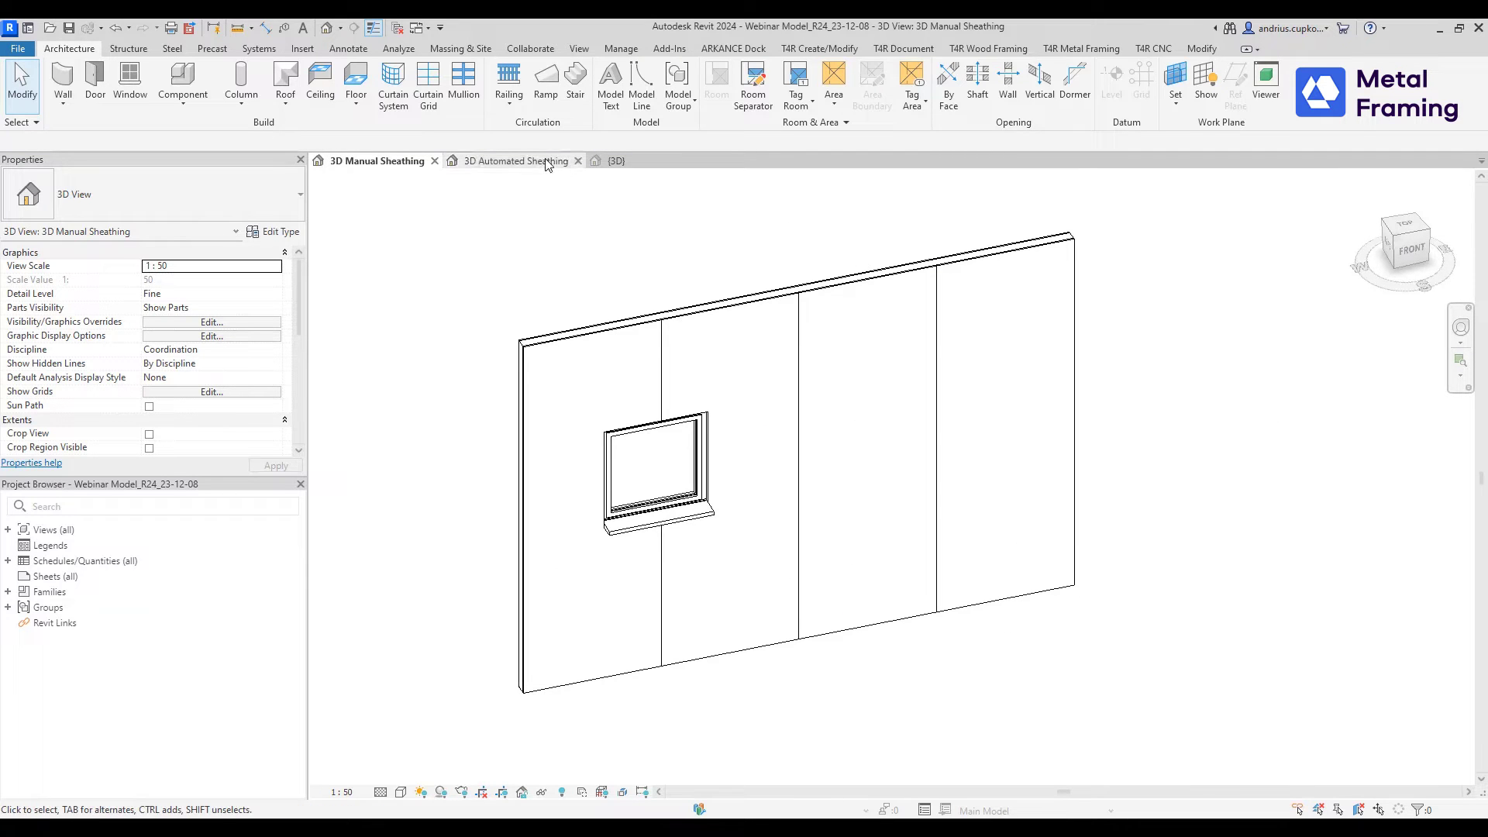
- Open the 3D Automated Sheathing view and detach the T4R Metal Framing Wall+M tools so they float over it
left_click(516, 161)
mouse_move(764, 276)
middle_mouse_down()
mouse_move(768, 251)
mouse_move(778, 278)
middle_mouse_up()
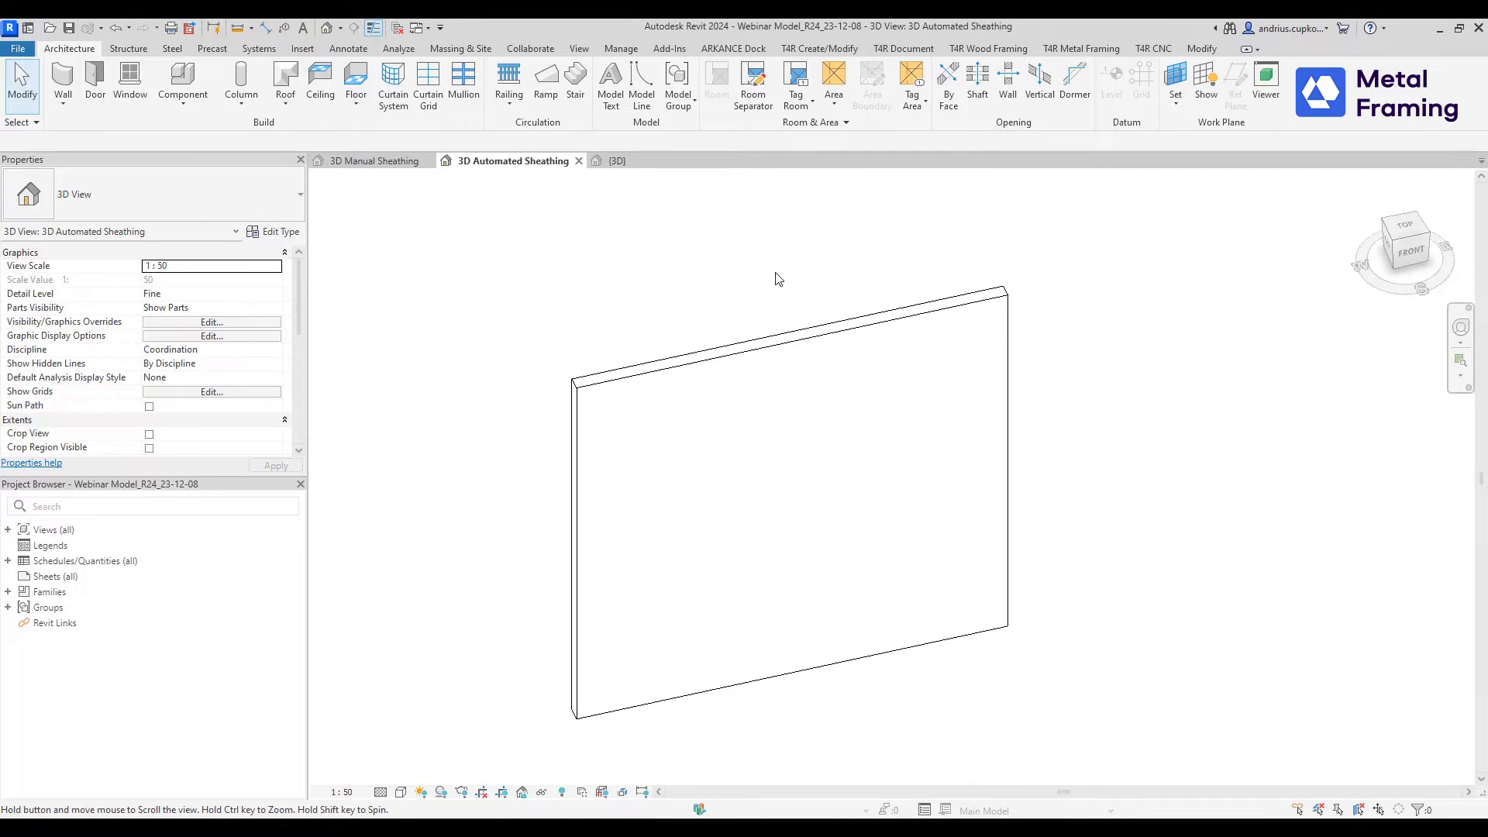
left_click(1062, 49)
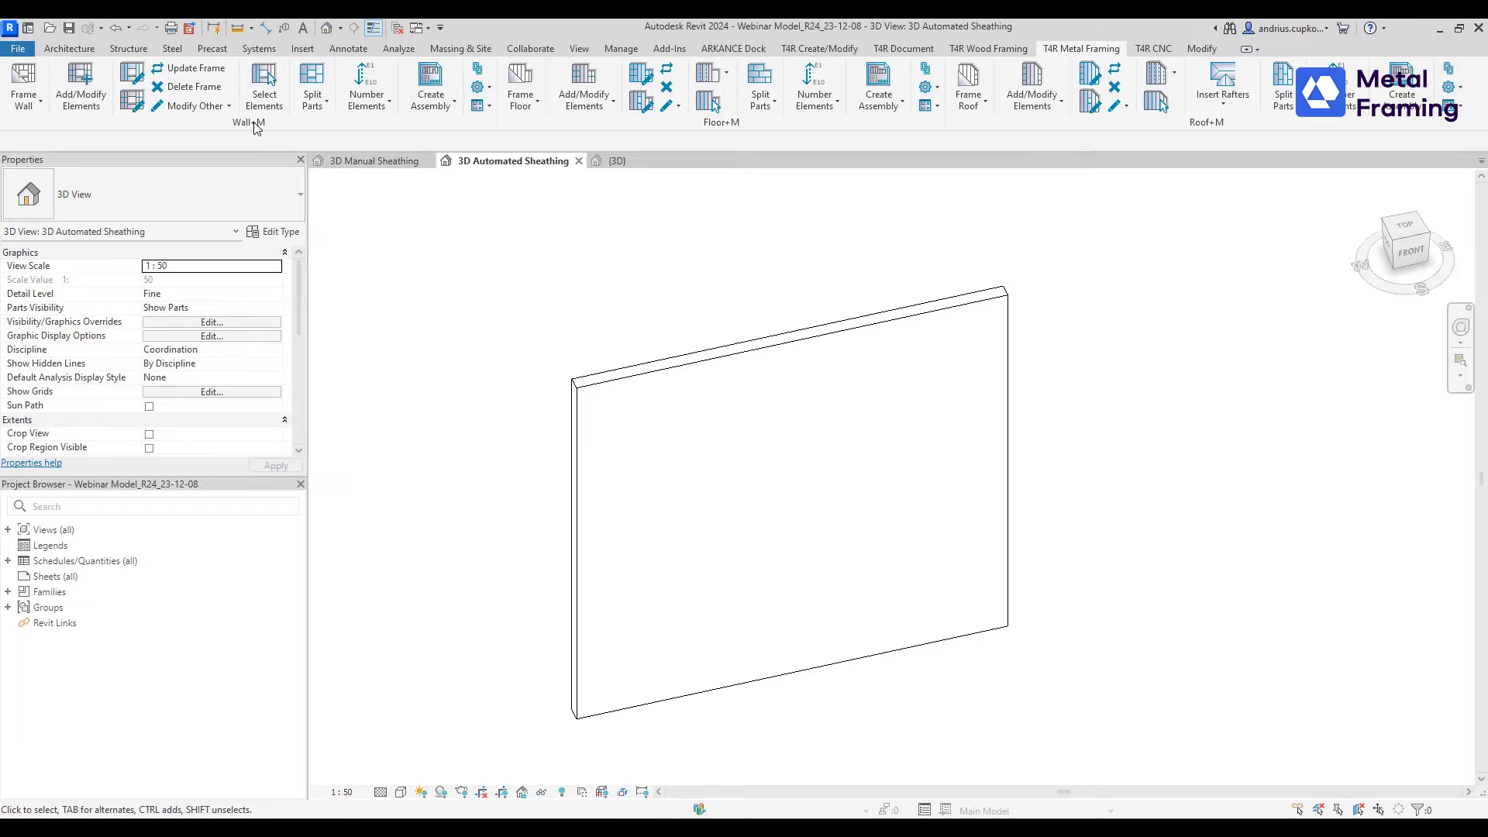
left_click_drag(256, 124, 570, 244)
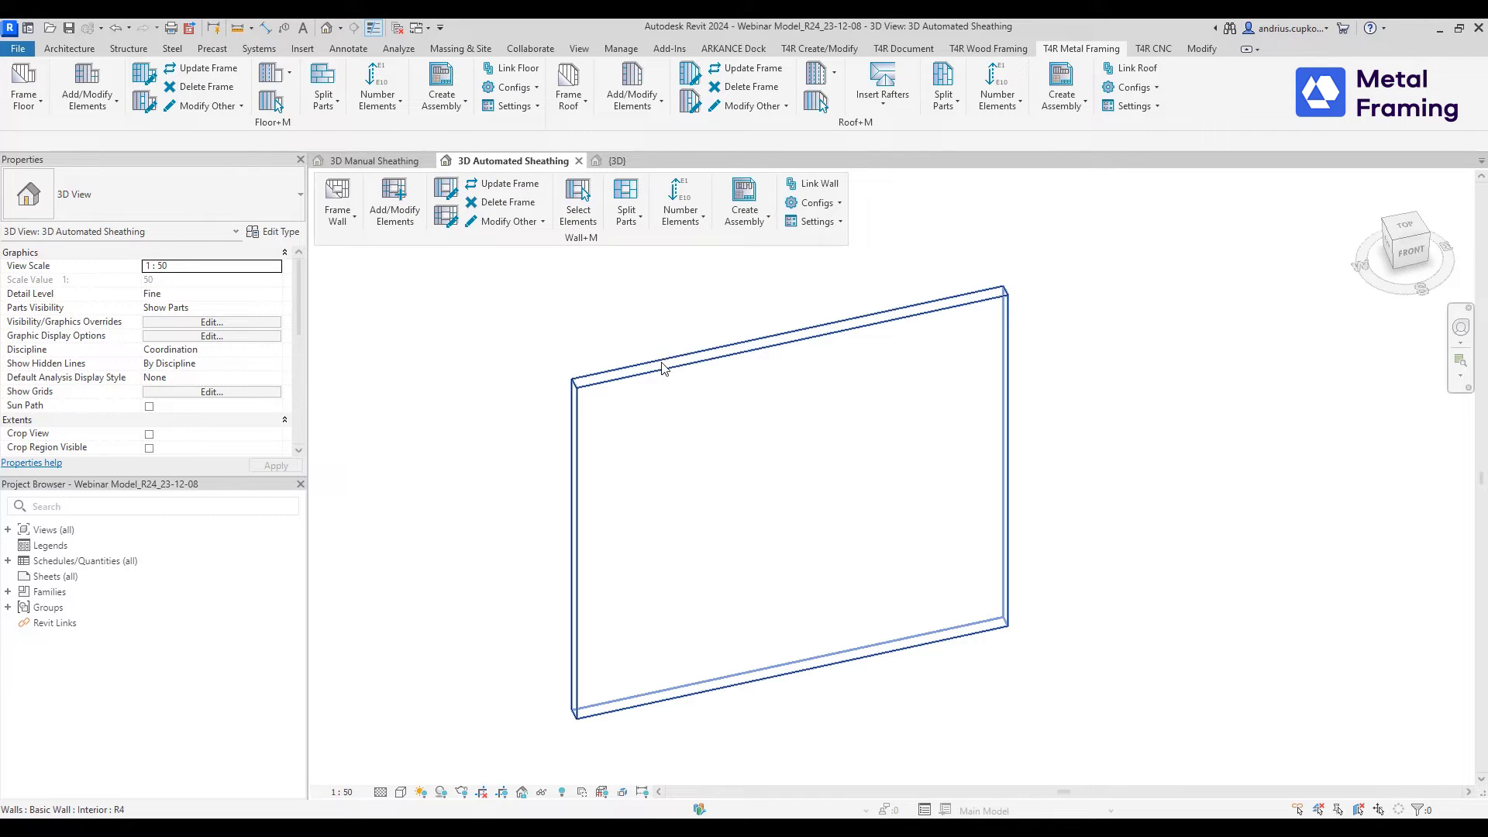
- Generate a metal frame for the wall with Frame Wall and inspect its plates, studs and sheathing part
left_click(607, 383)
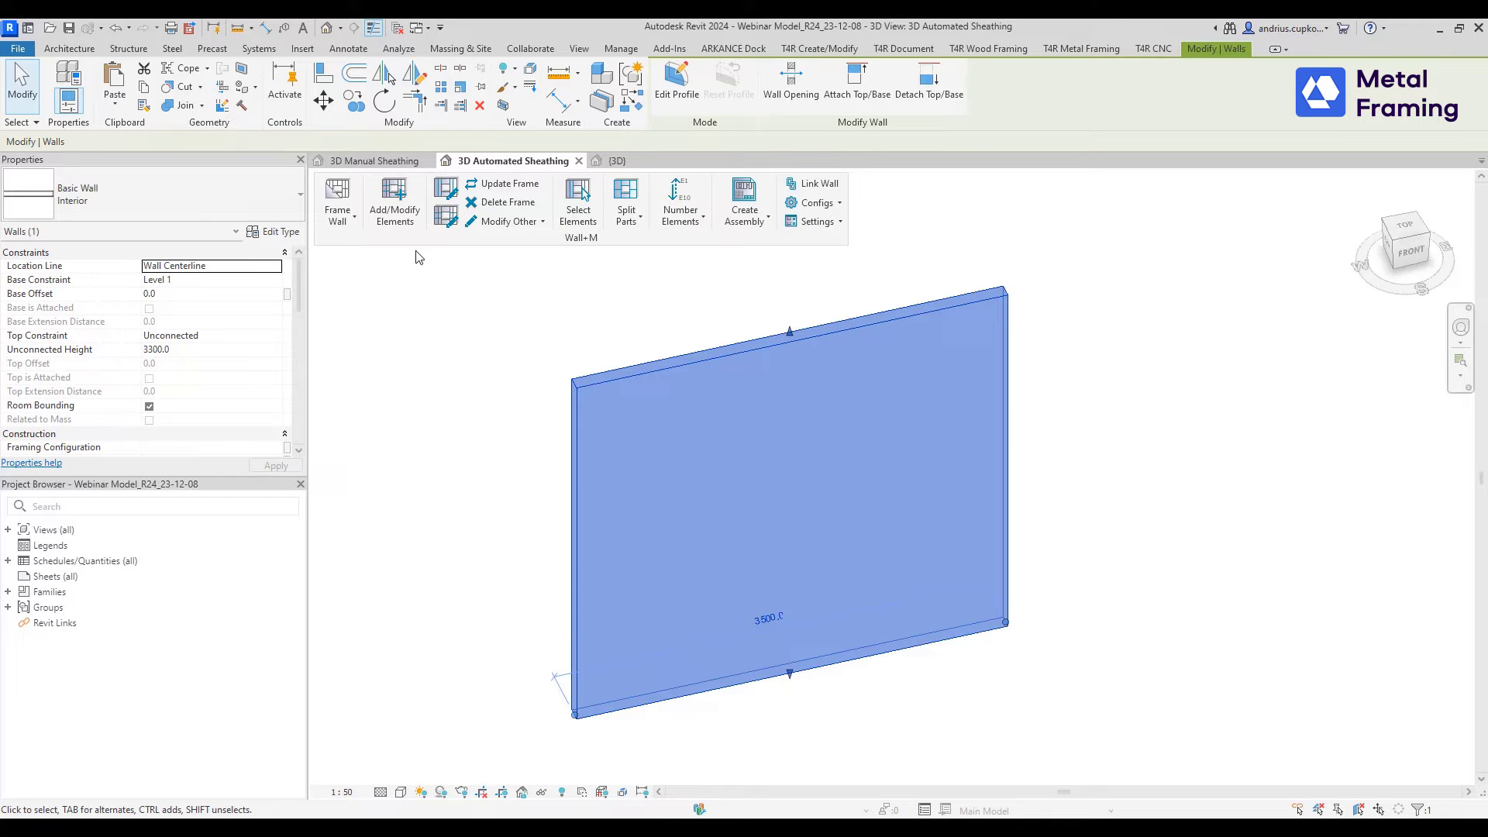
left_click(337, 198)
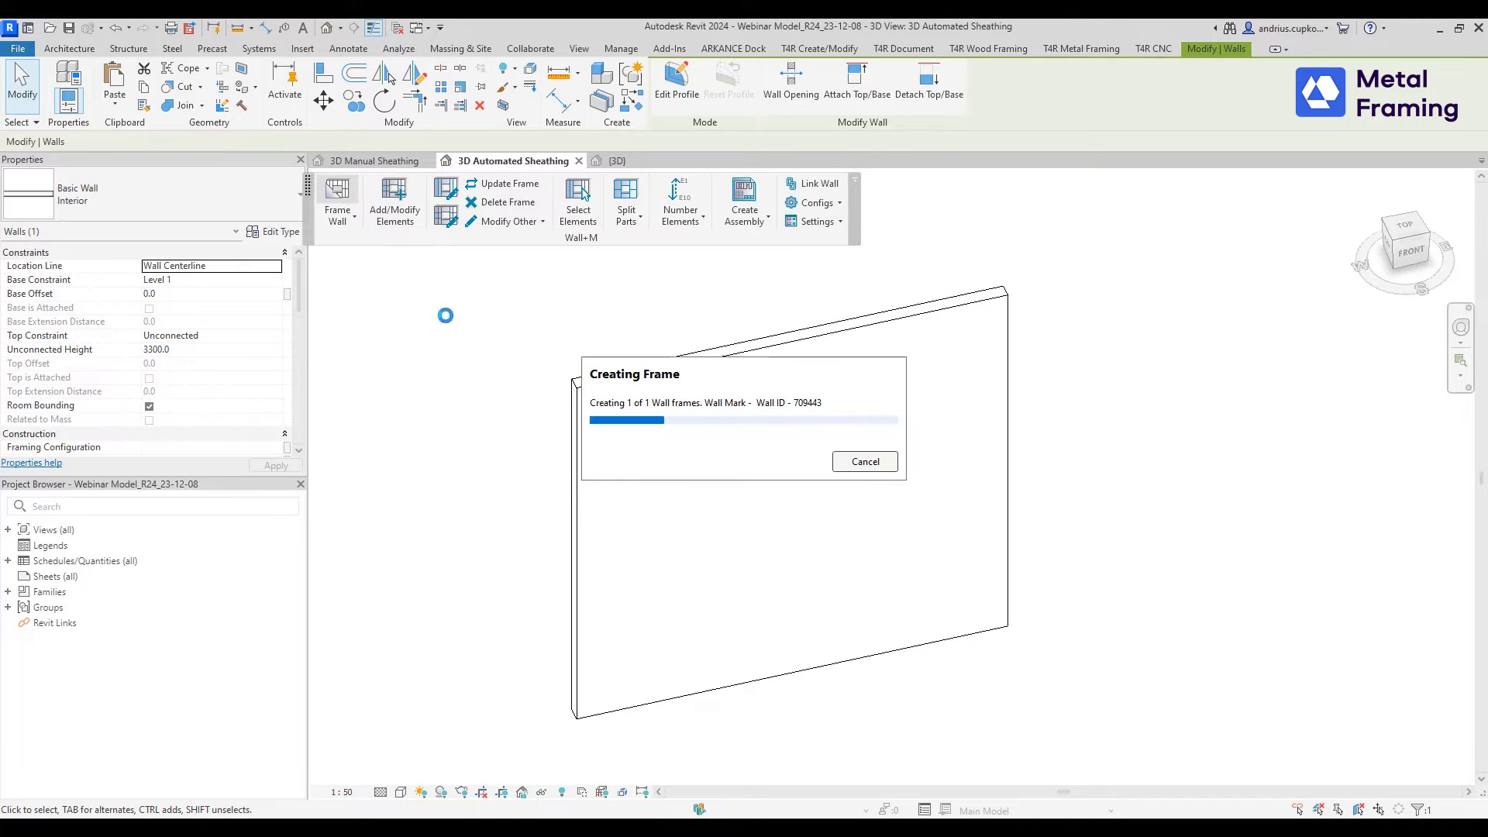
left_click(837, 337)
scroll(643, 364, "up", 3)
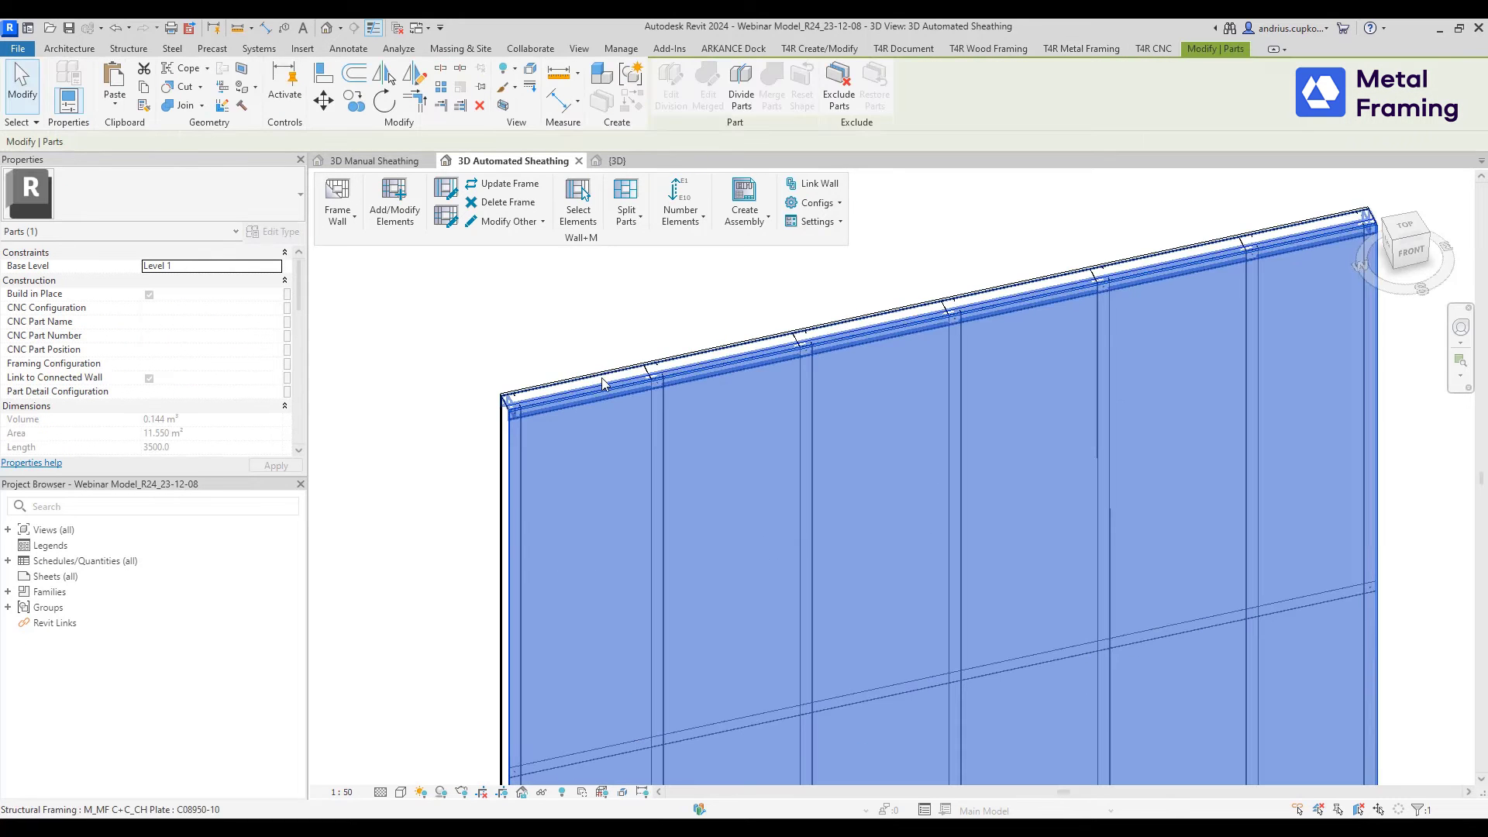
left_click(601, 374)
scroll(599, 370, "down", 4)
middle_click_drag(606, 327, 594, 296)
- Split the framed wall's front sheathing part automatically with Split Parts and inspect the resulting layout
left_click(595, 400)
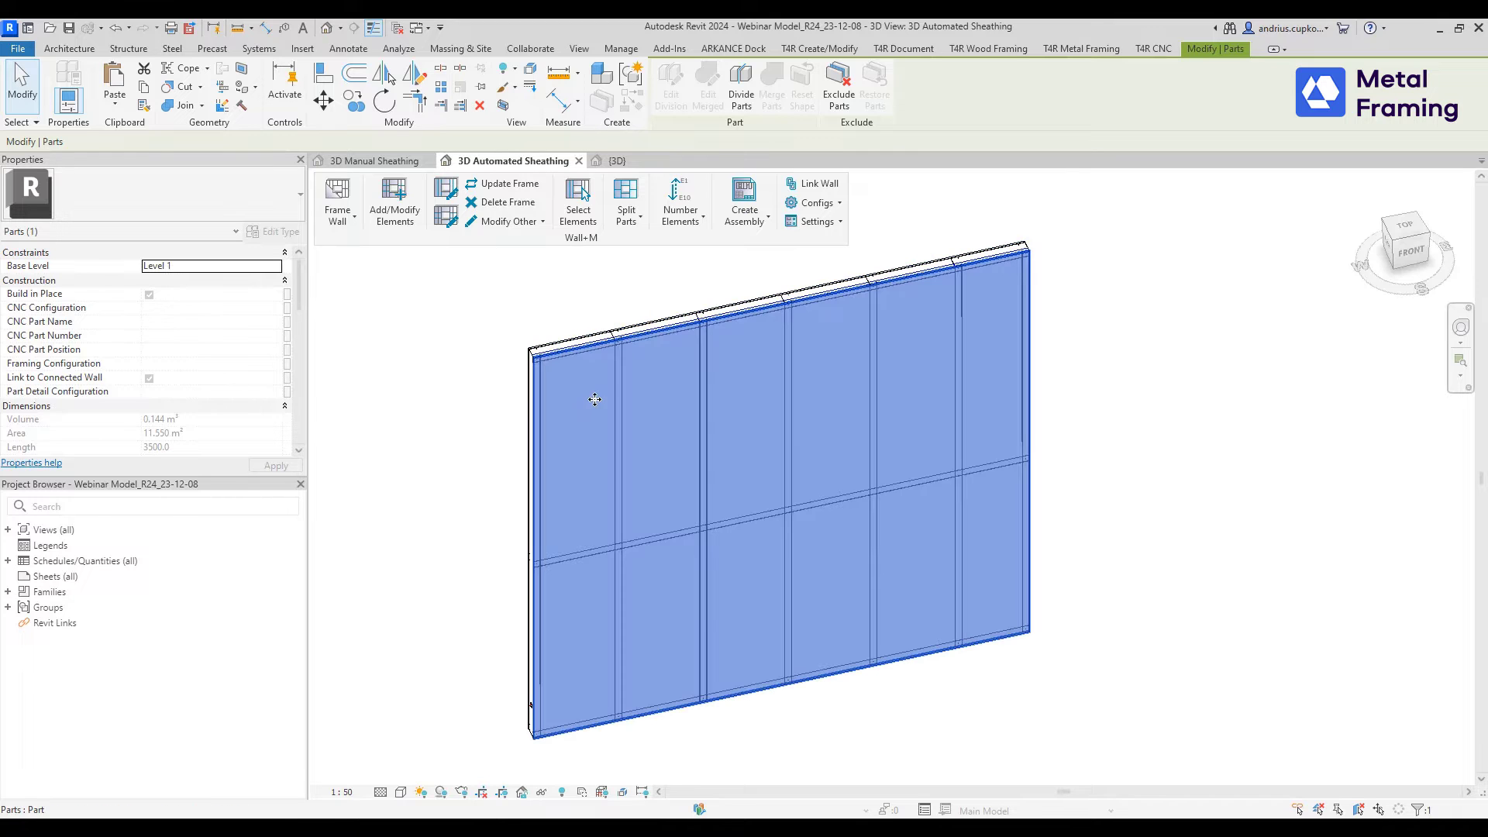
left_click(622, 196)
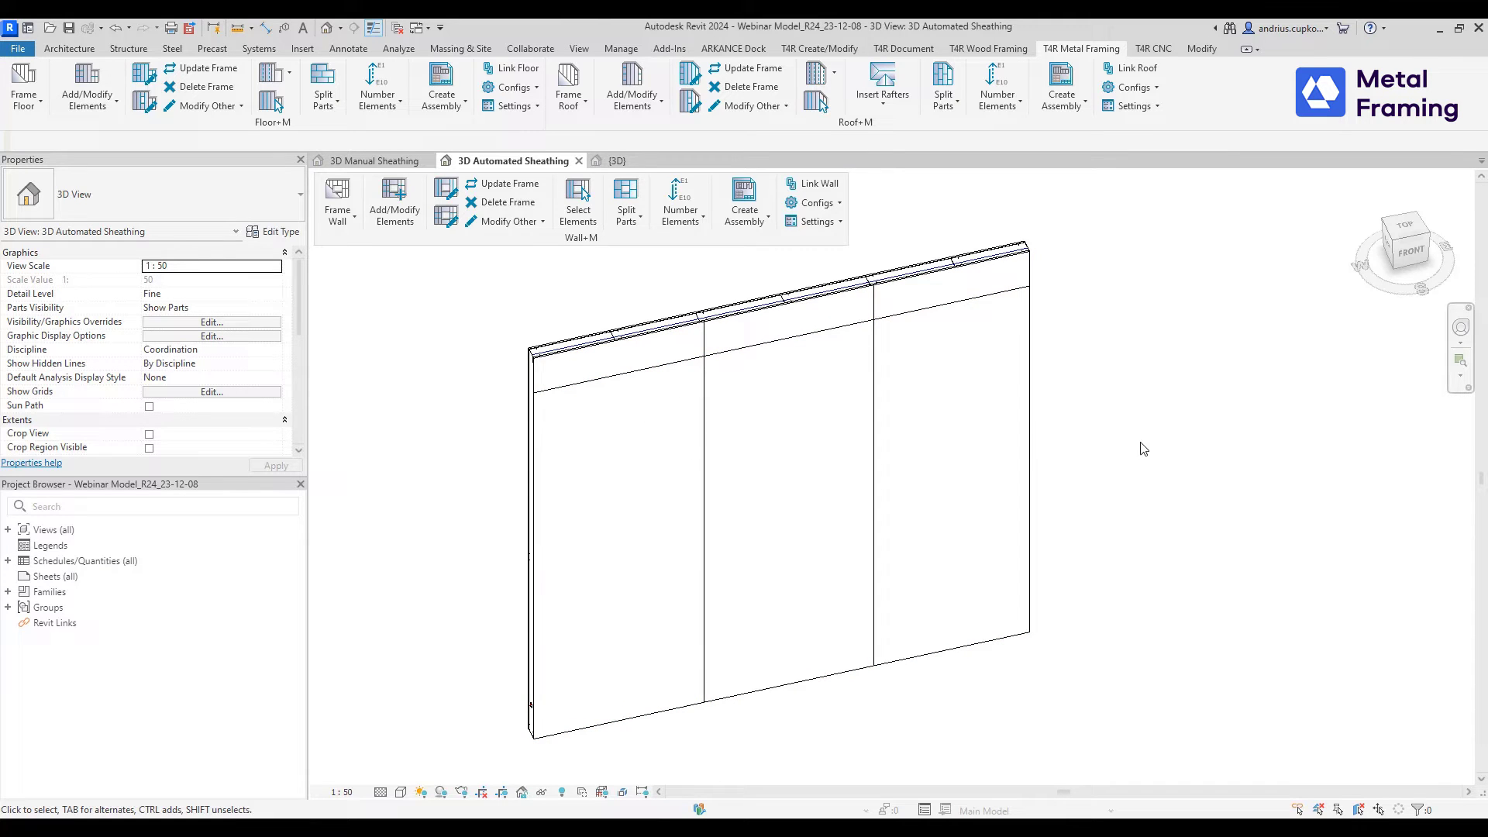
middle_click_drag(1143, 457, 923, 452, "shift")
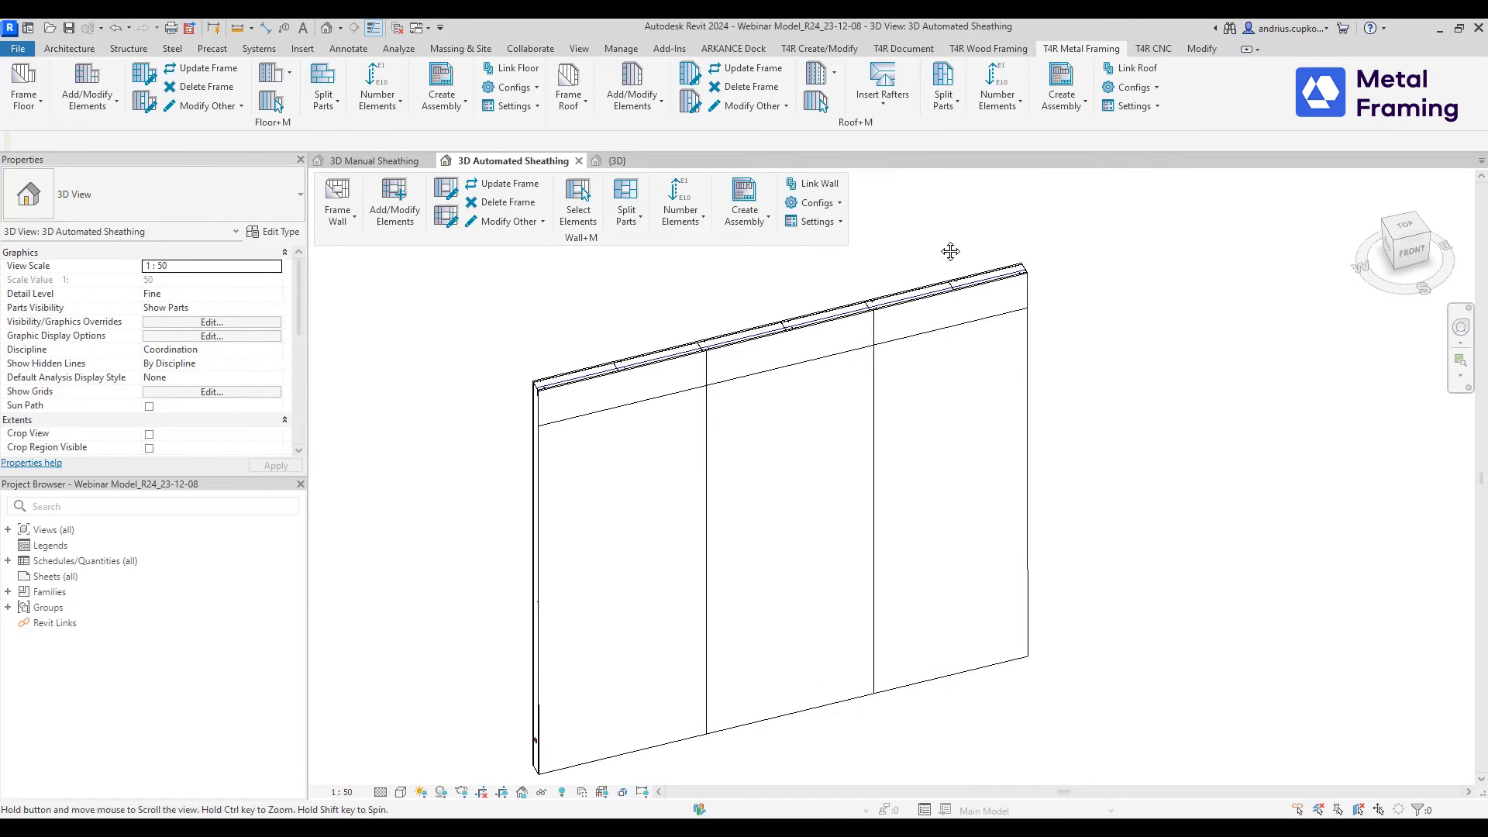
- In the {3D} view, select all framed walls of the building and split their sheathing with Split Parts
left_click(614, 162)
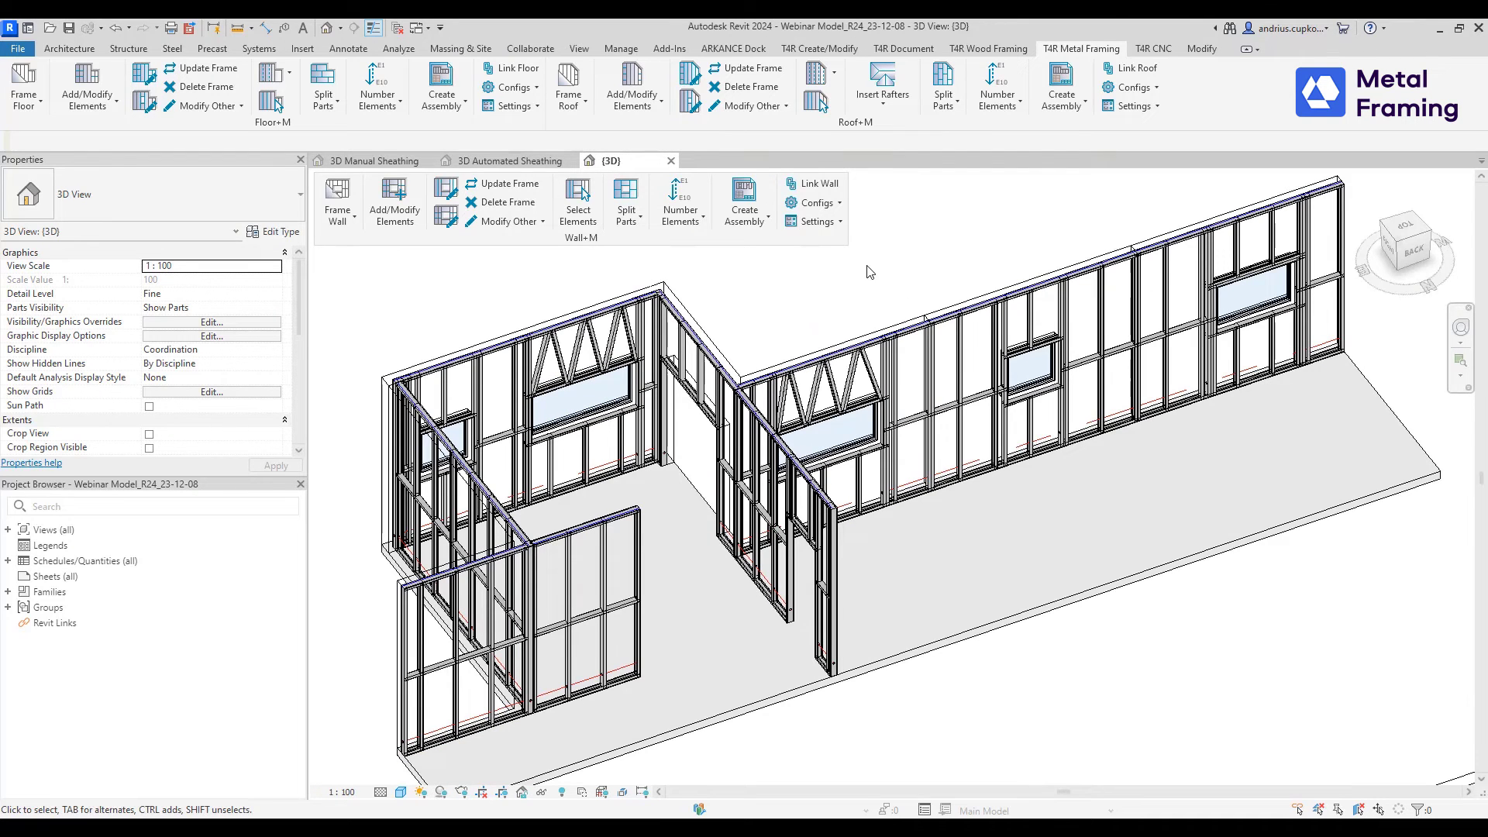
scroll(870, 272, "down", 3)
middle_click_drag(867, 276, 868, 300)
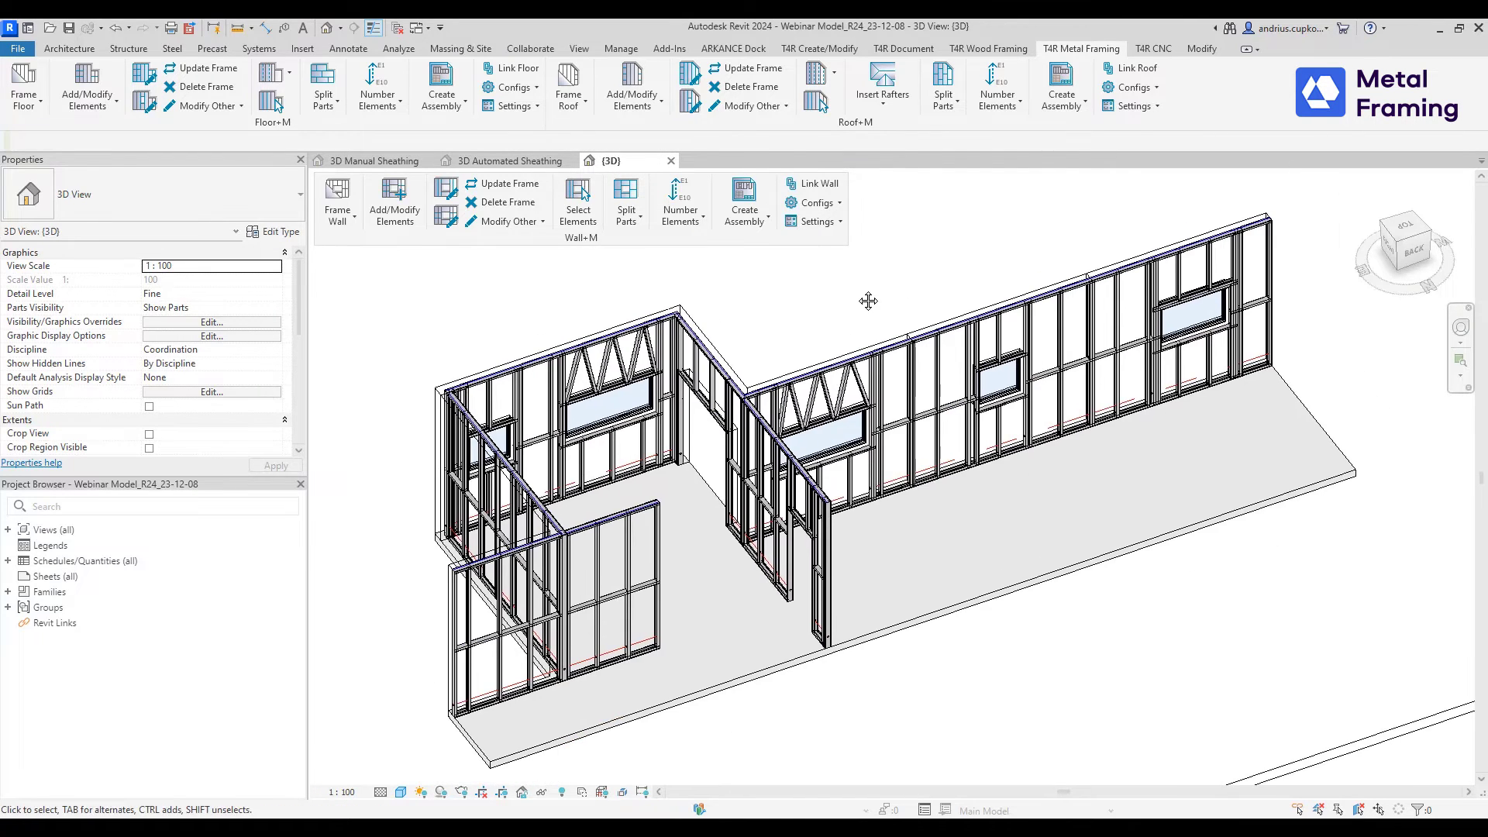
left_click_drag(1313, 210, 422, 632)
left_click(641, 229)
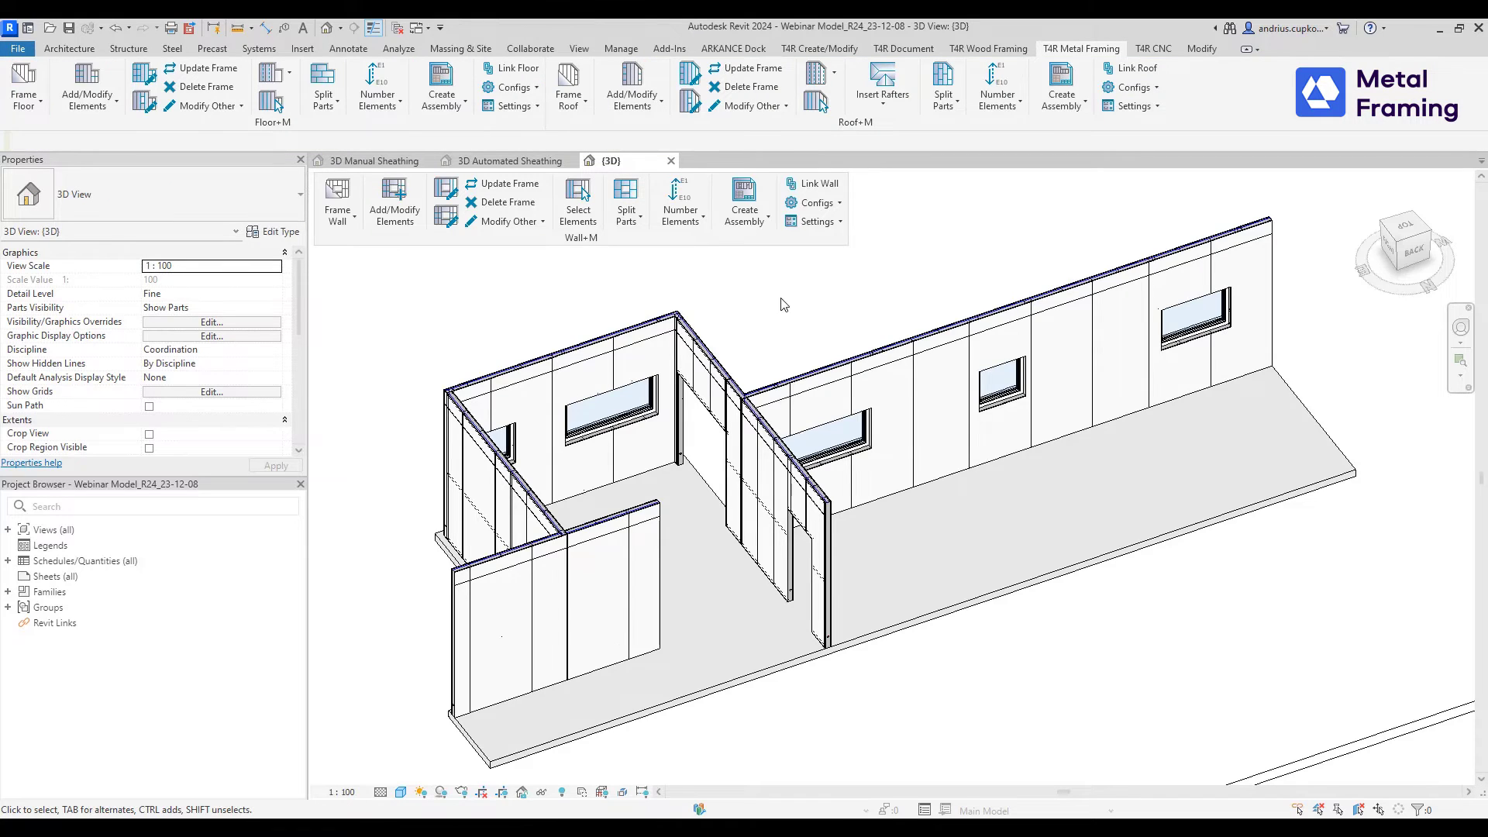
- Examine the split sheathing on the building's walls, around the windows, door openings and wall corners
scroll(781, 304, "up", 5)
middle_click_drag(782, 304, 934, 560)
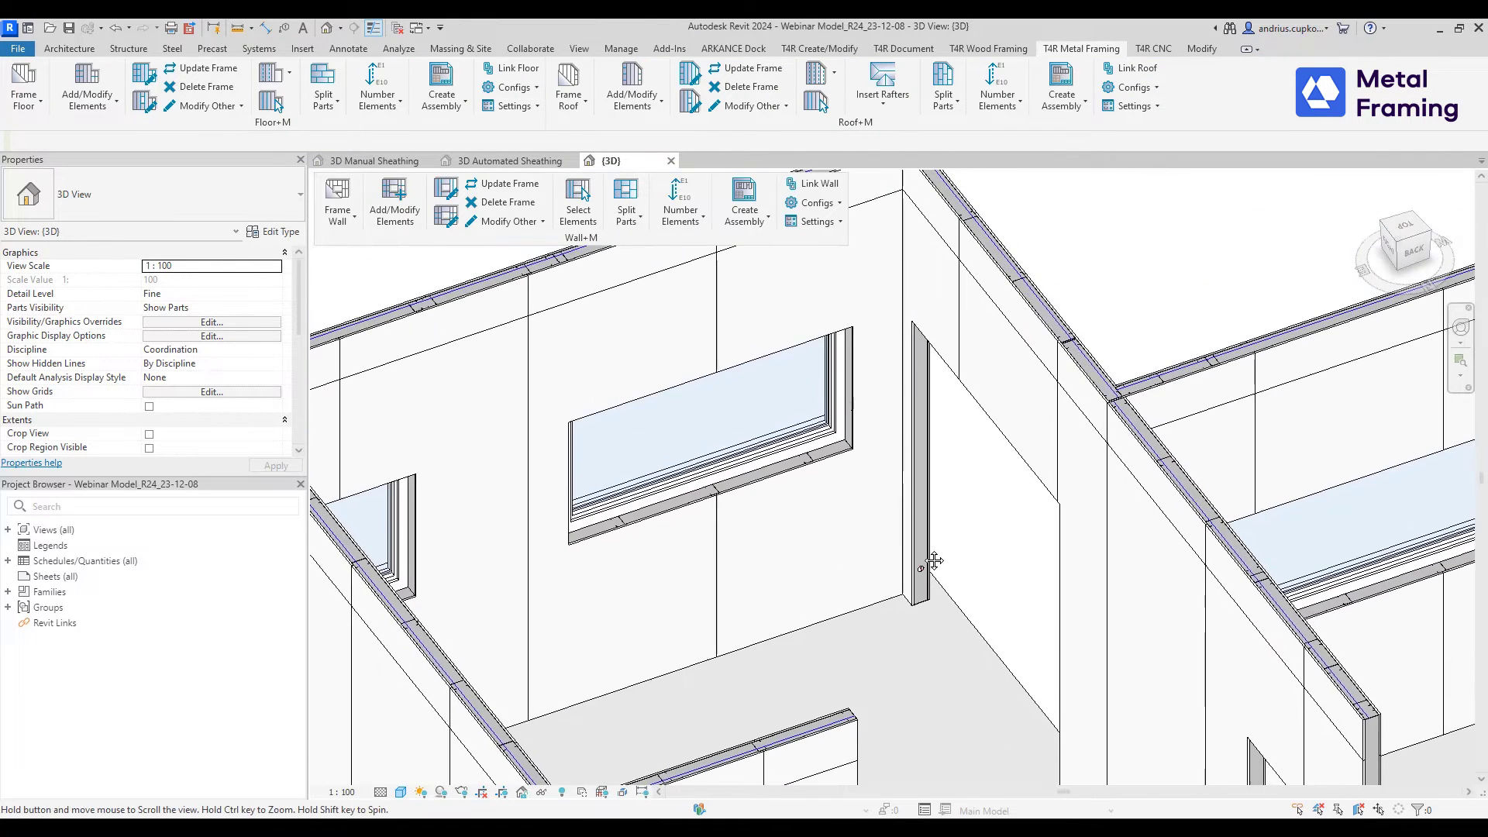
scroll(733, 380, "down", 1)
middle_click_drag(658, 321, 783, 369)
middle_click_drag(1114, 338, 478, 292)
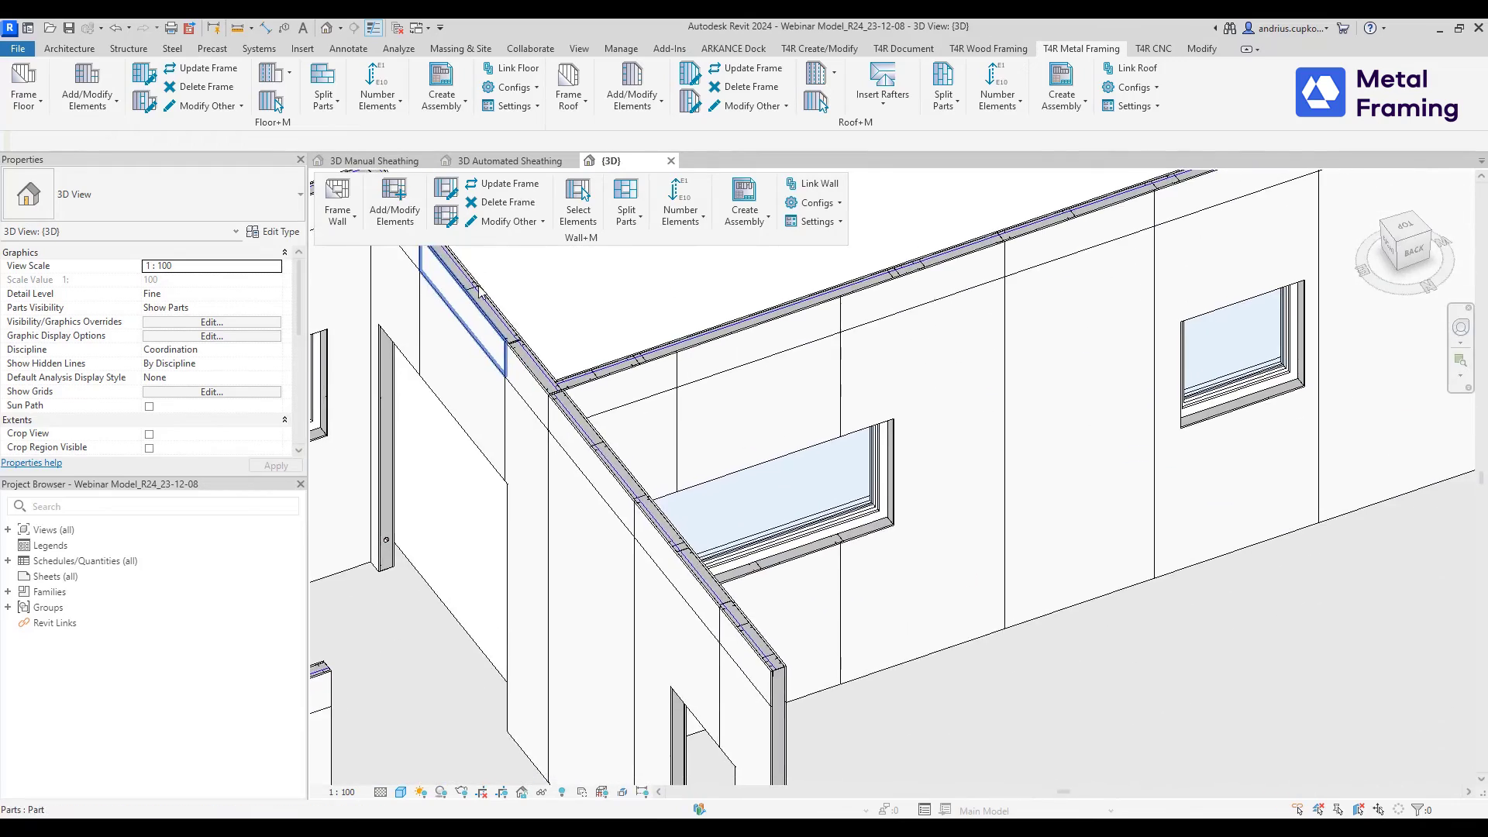
scroll(801, 342, "up", 4)
middle_click_drag(559, 590, 871, 456)
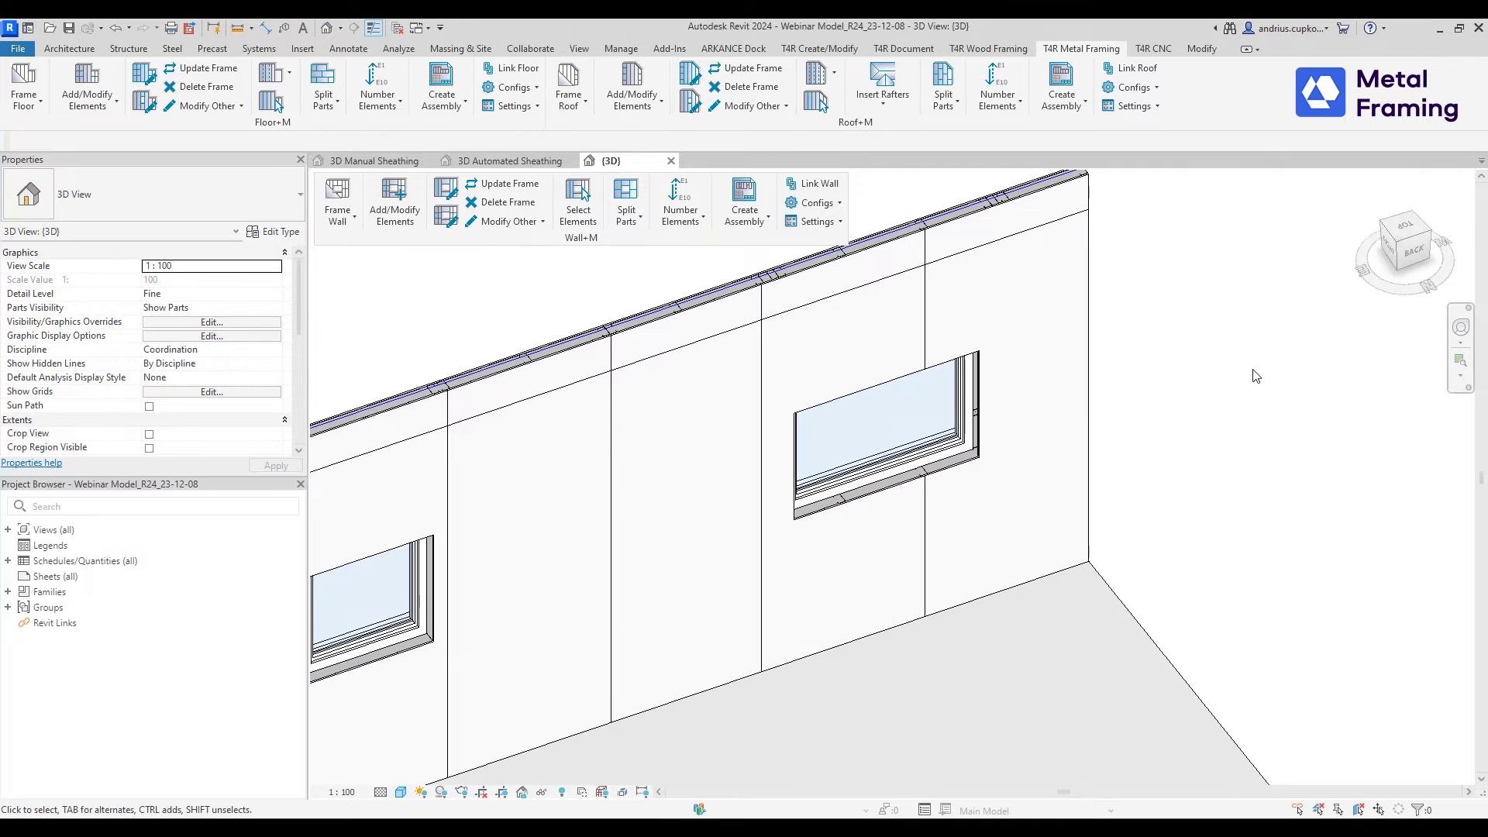
middle_click_drag(1264, 381, 1288, 401)
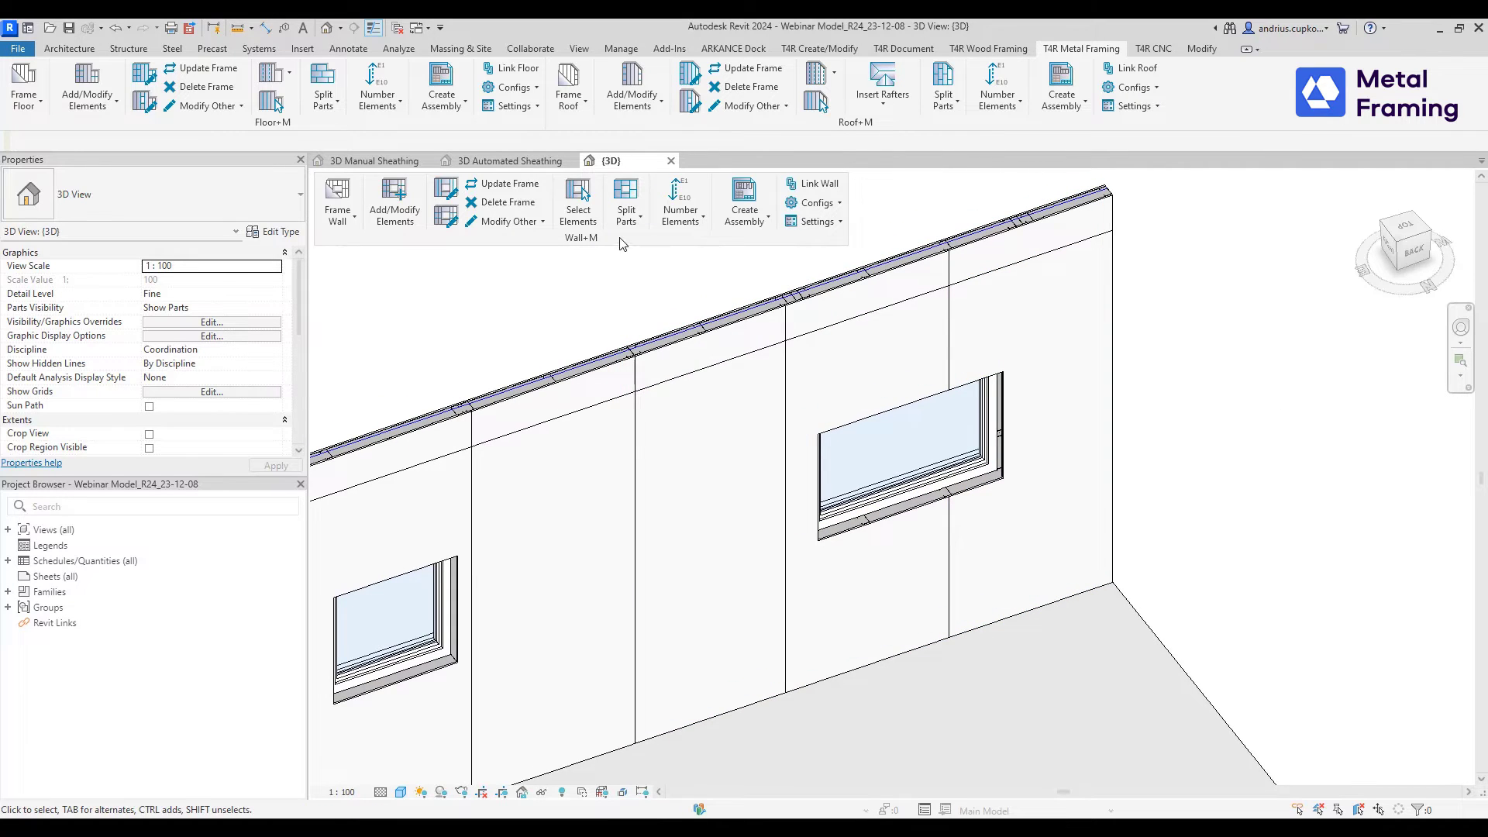
- Open the Wall+M Sheathing Config, review the vertical and horizontal sheathing dimensions, and save and close it
left_click(627, 219)
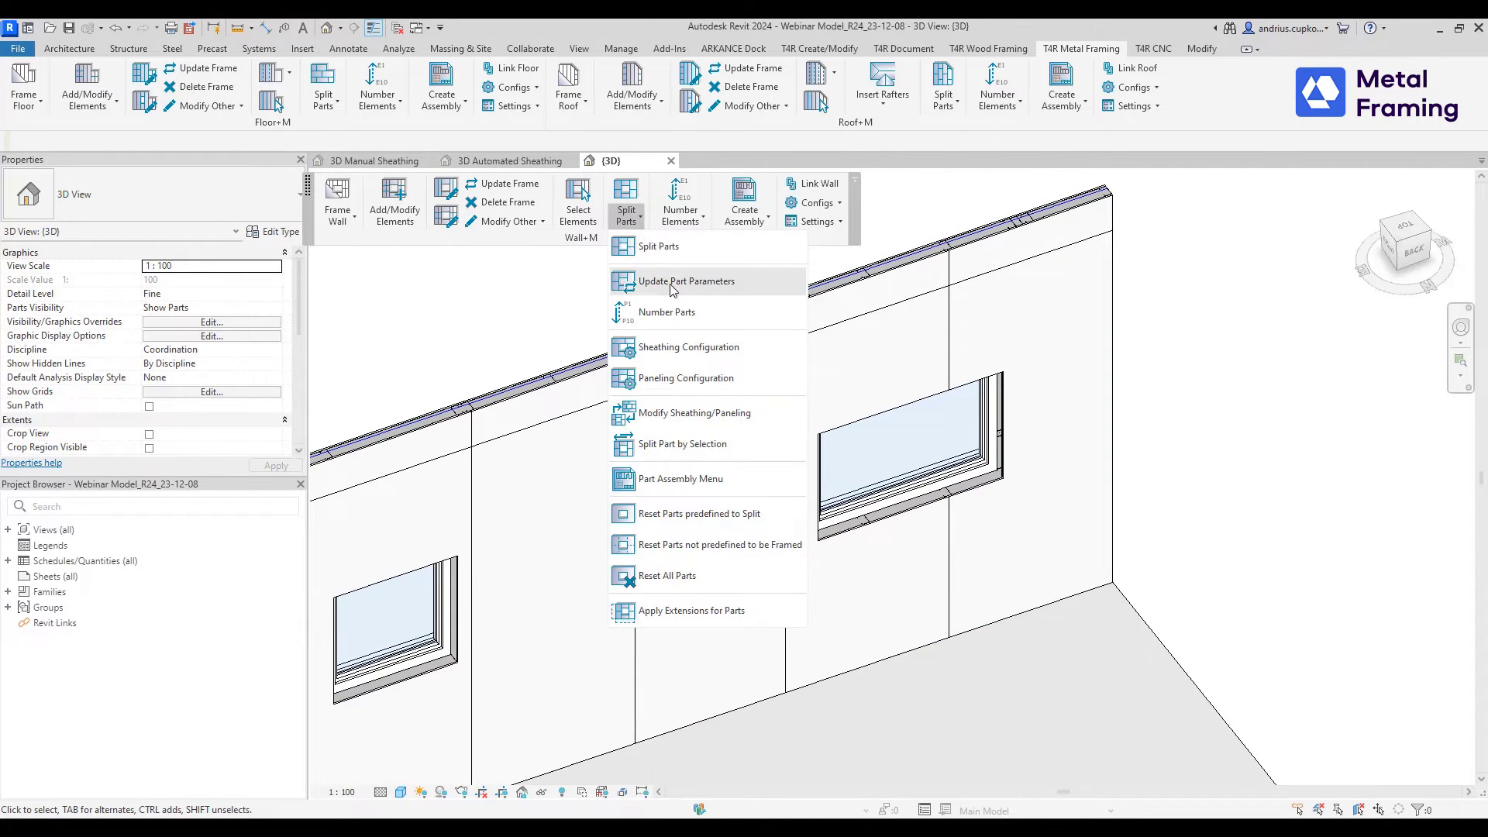
left_click(737, 412)
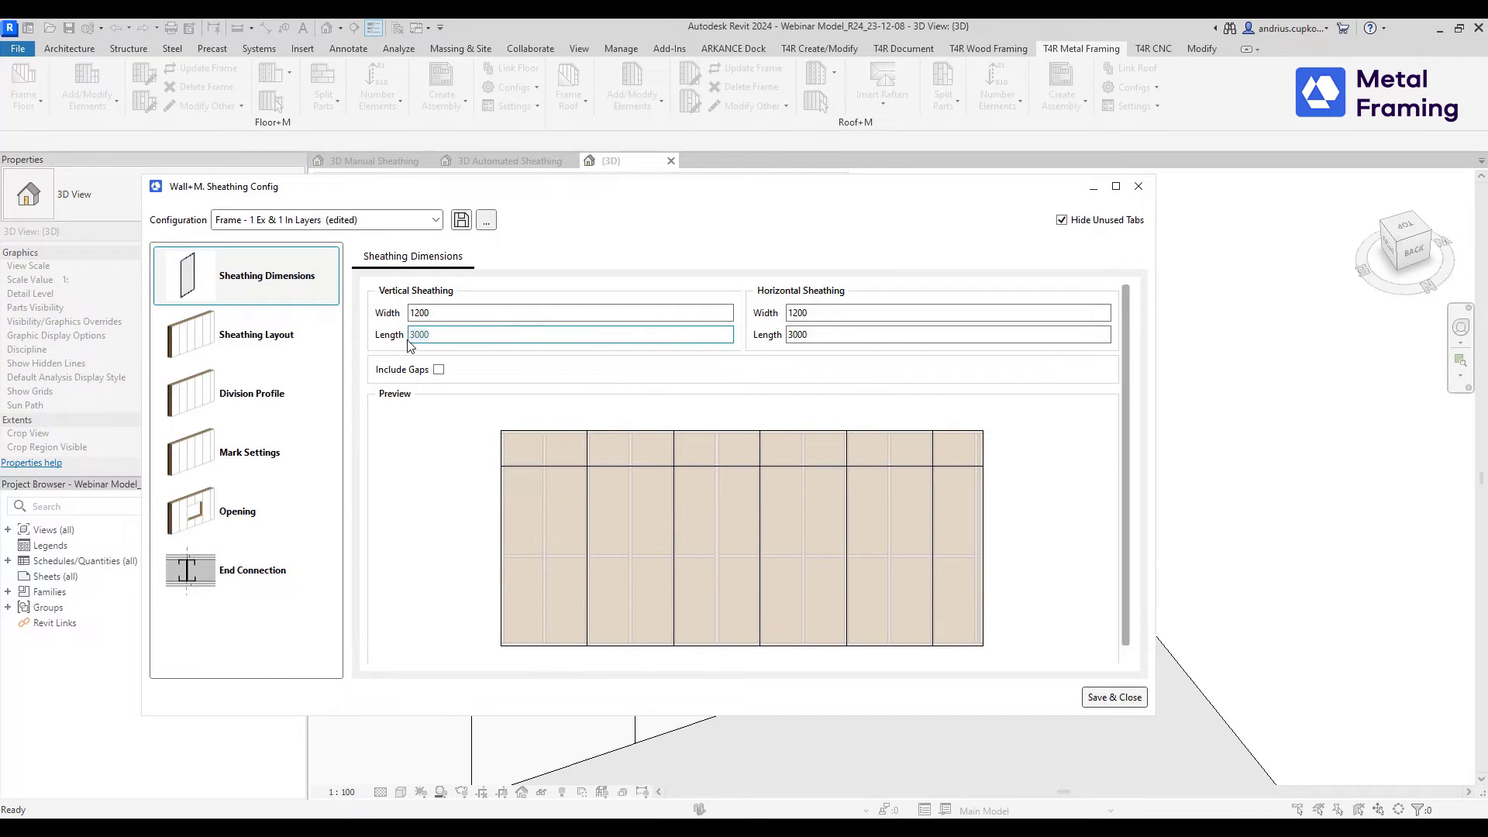
left_click(1108, 696)
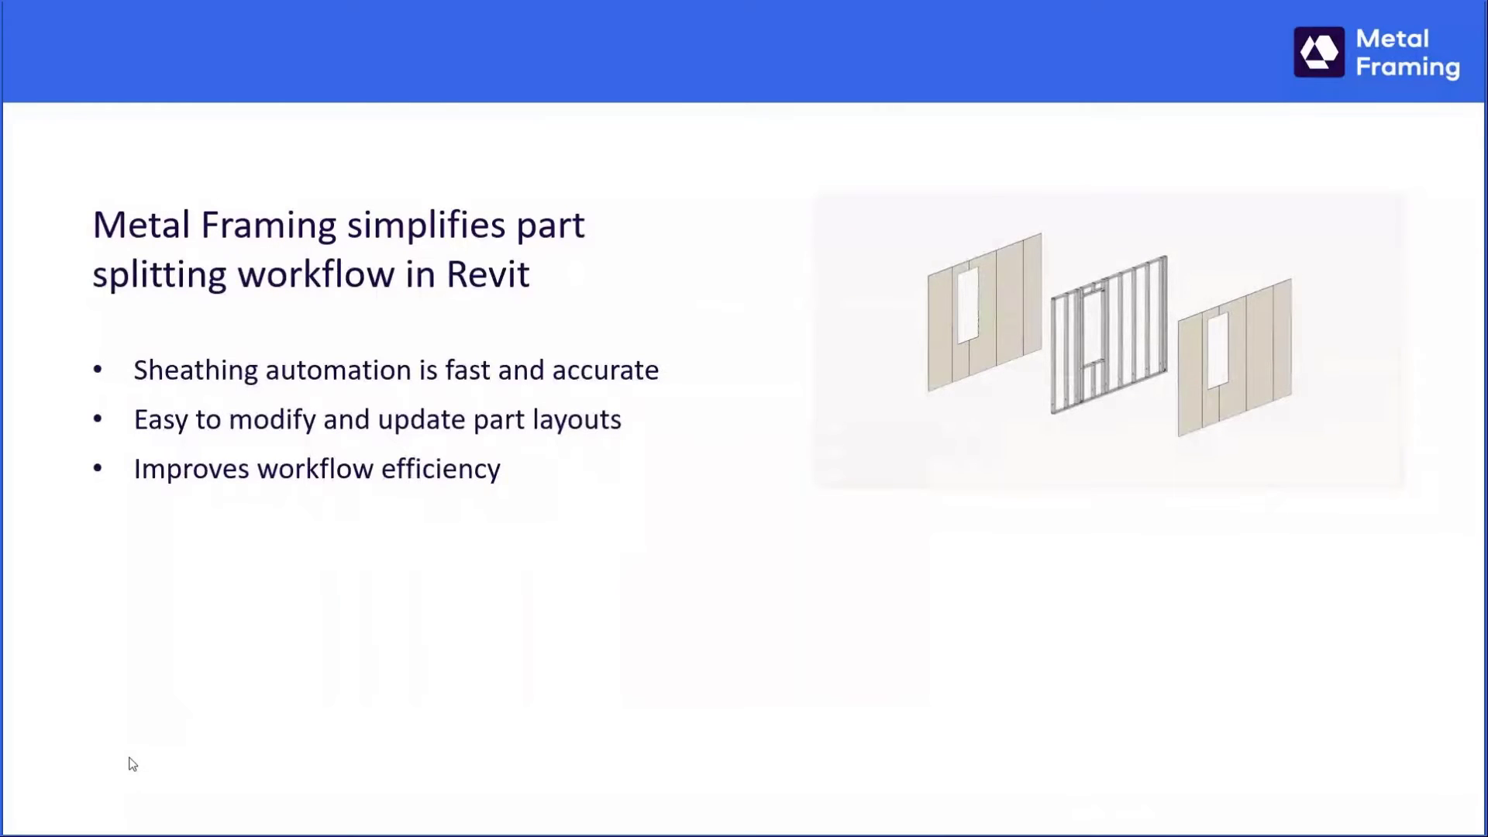
key("Right")
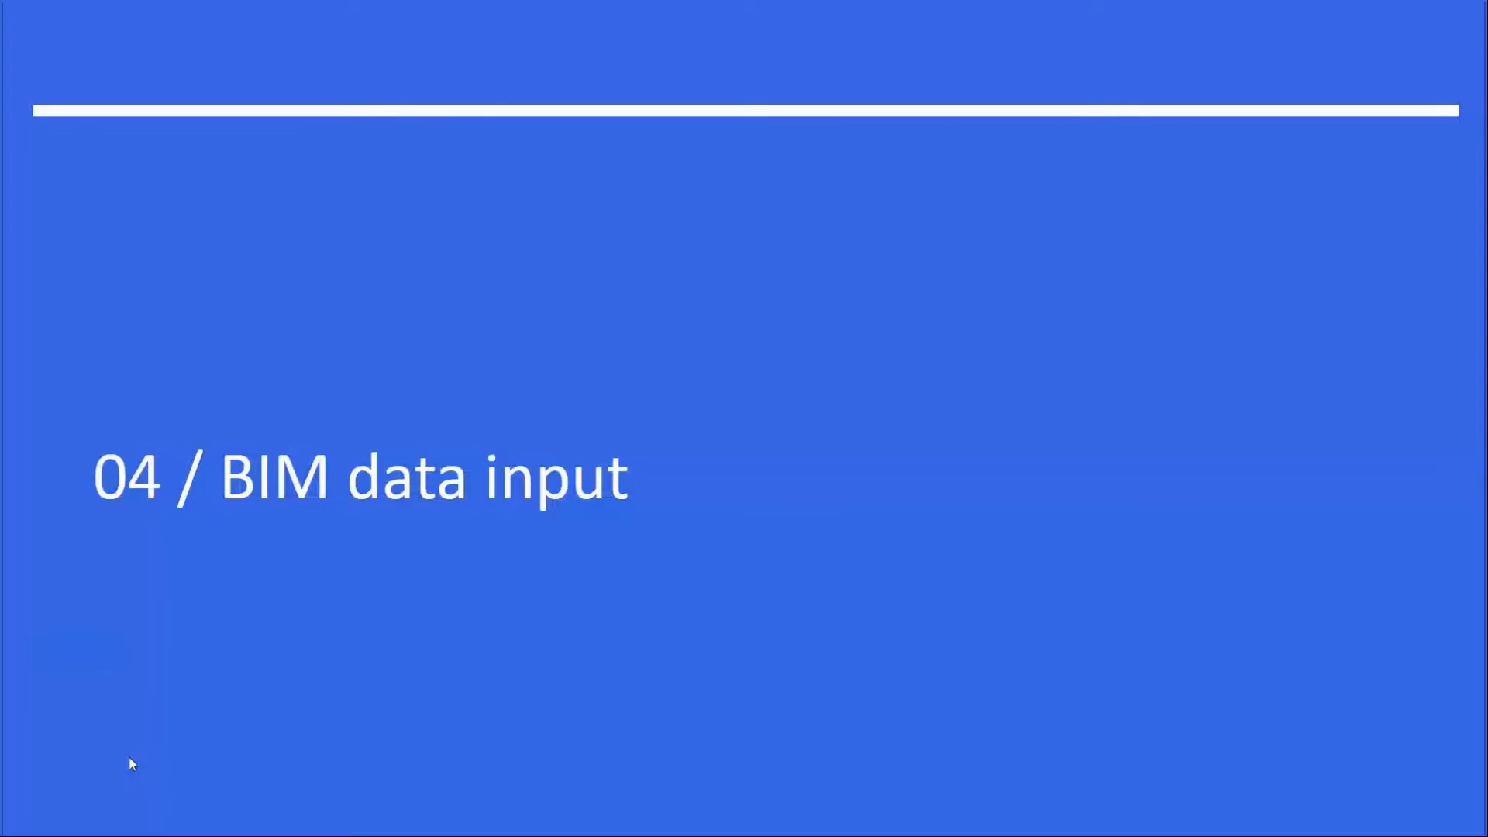
key("Right")
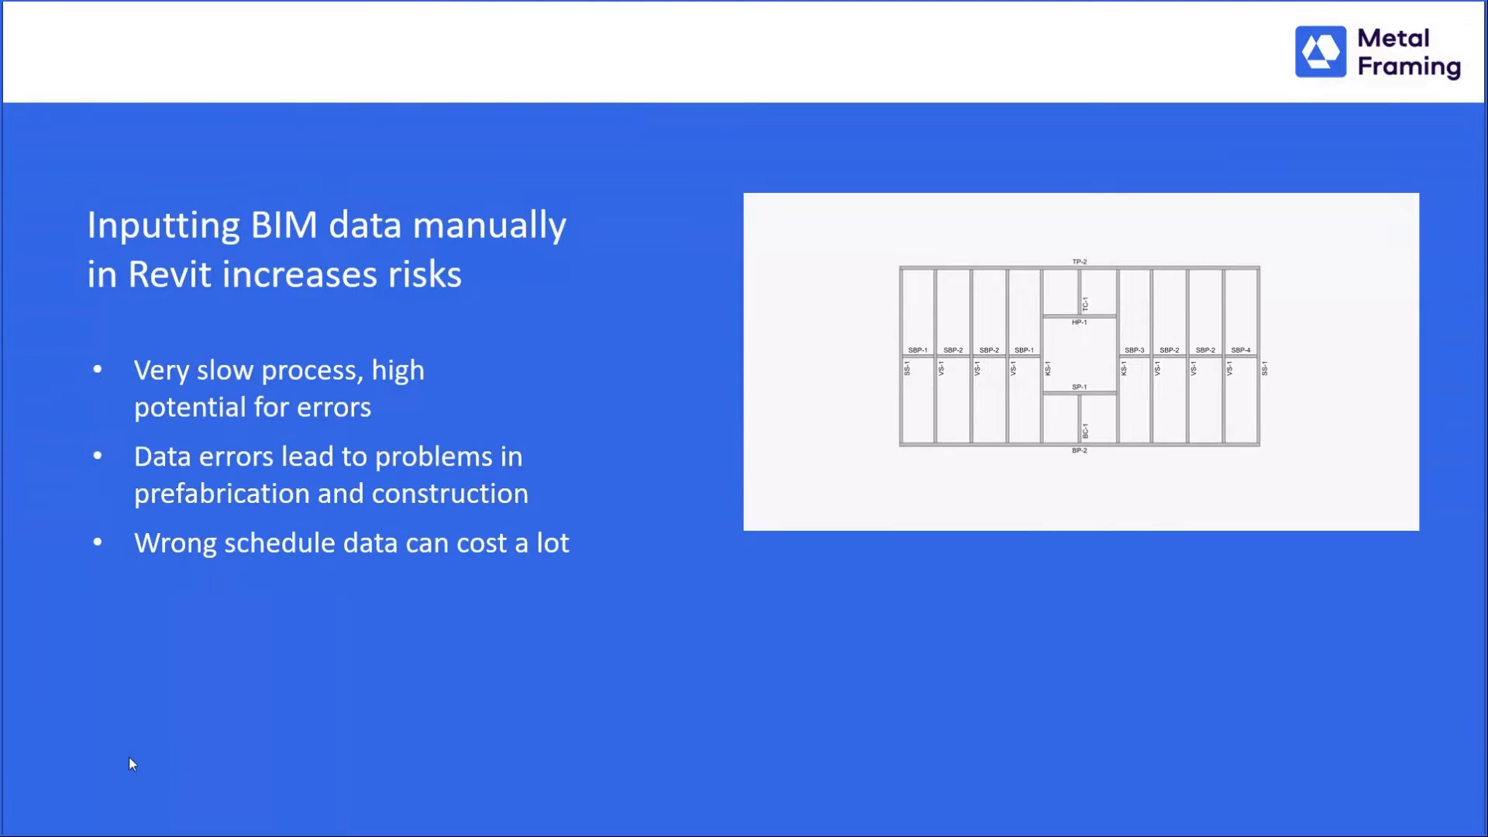
key("Right")
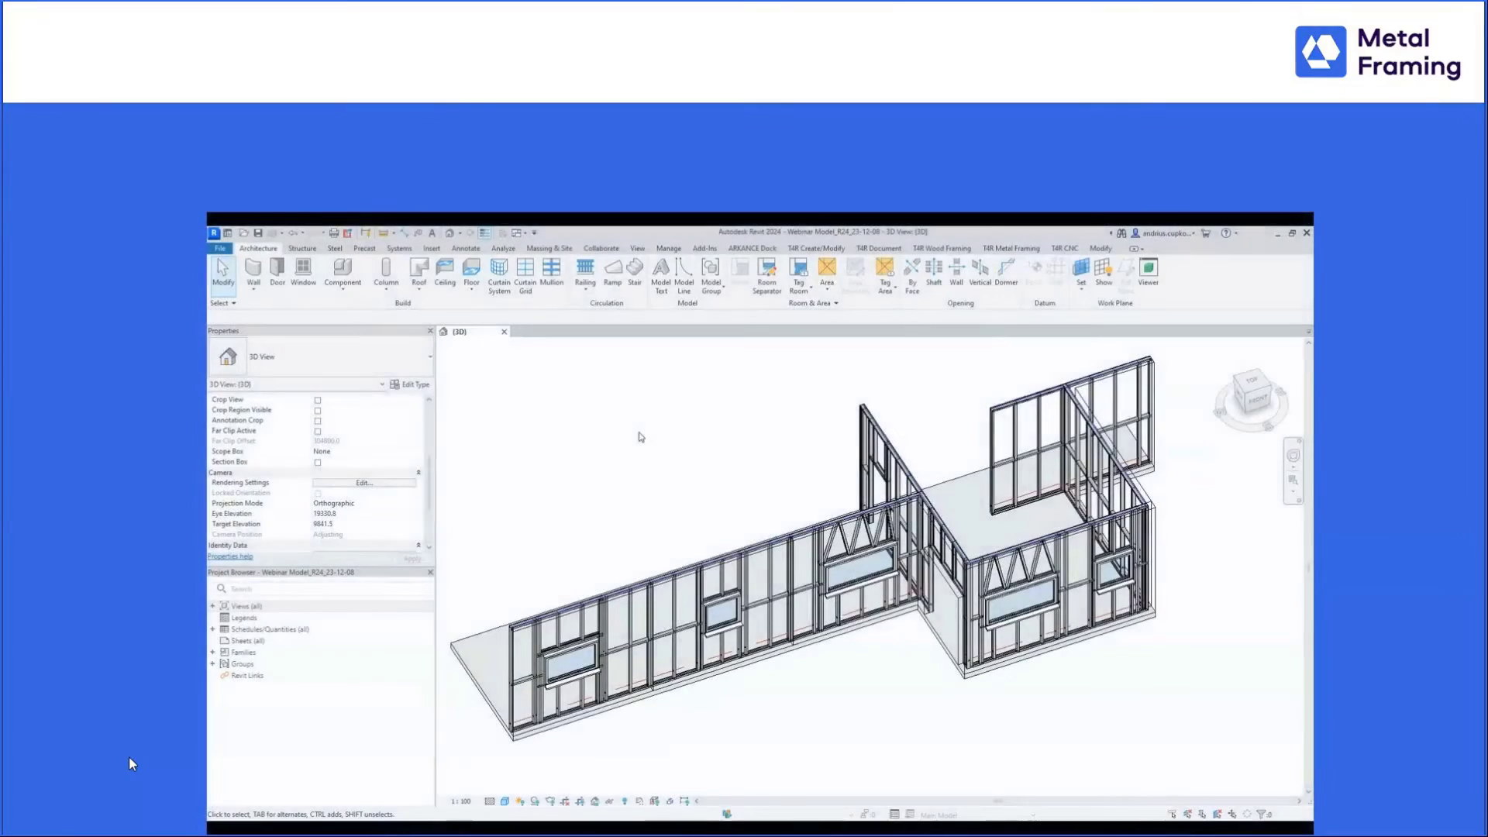
key("Right")
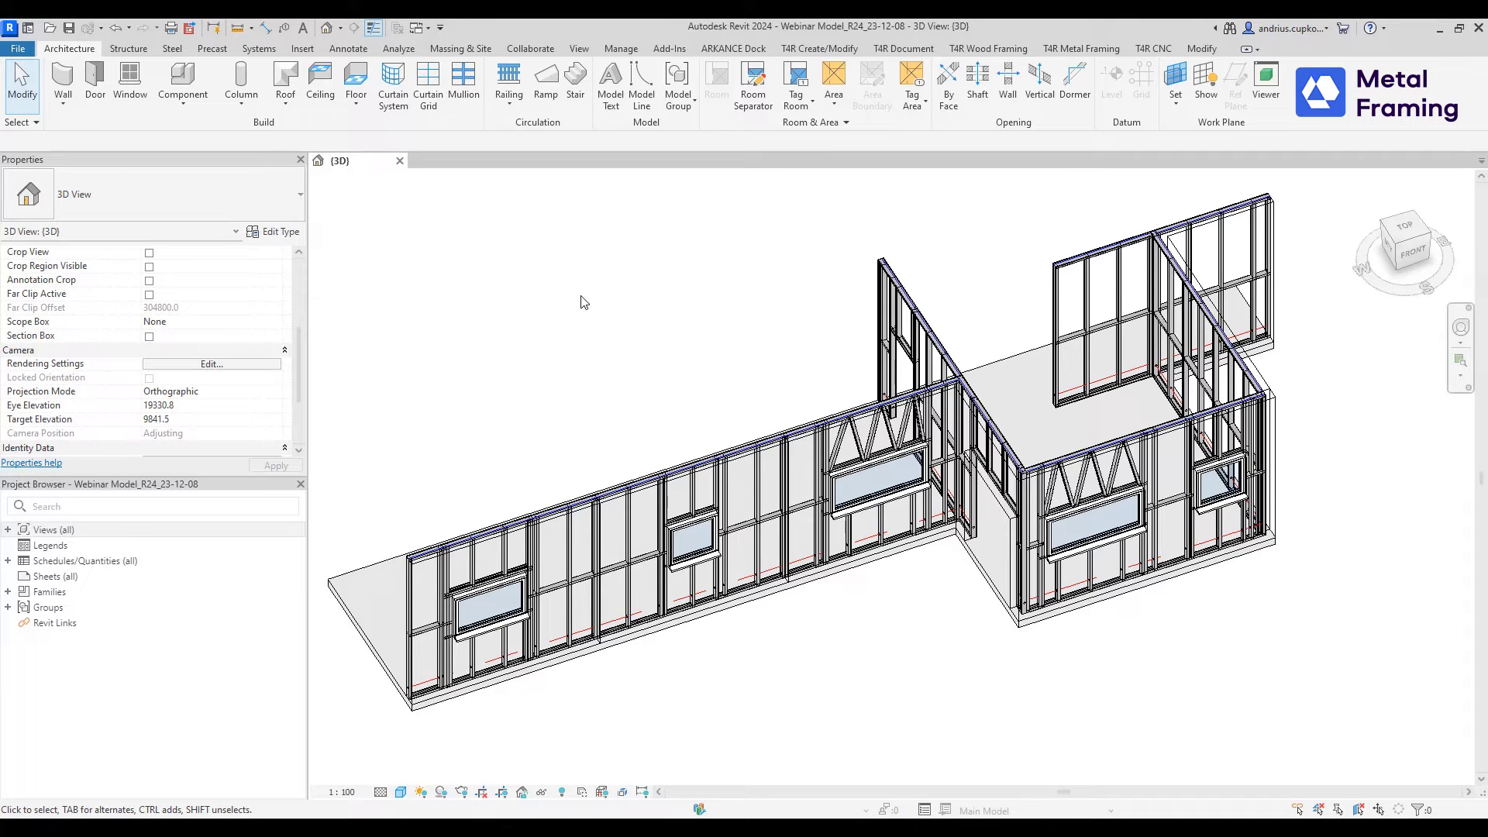
- Set the Mark of the exterior wall with the door opening, beside the building's inner corner, to W-1
scroll(421, 570, "up", 3)
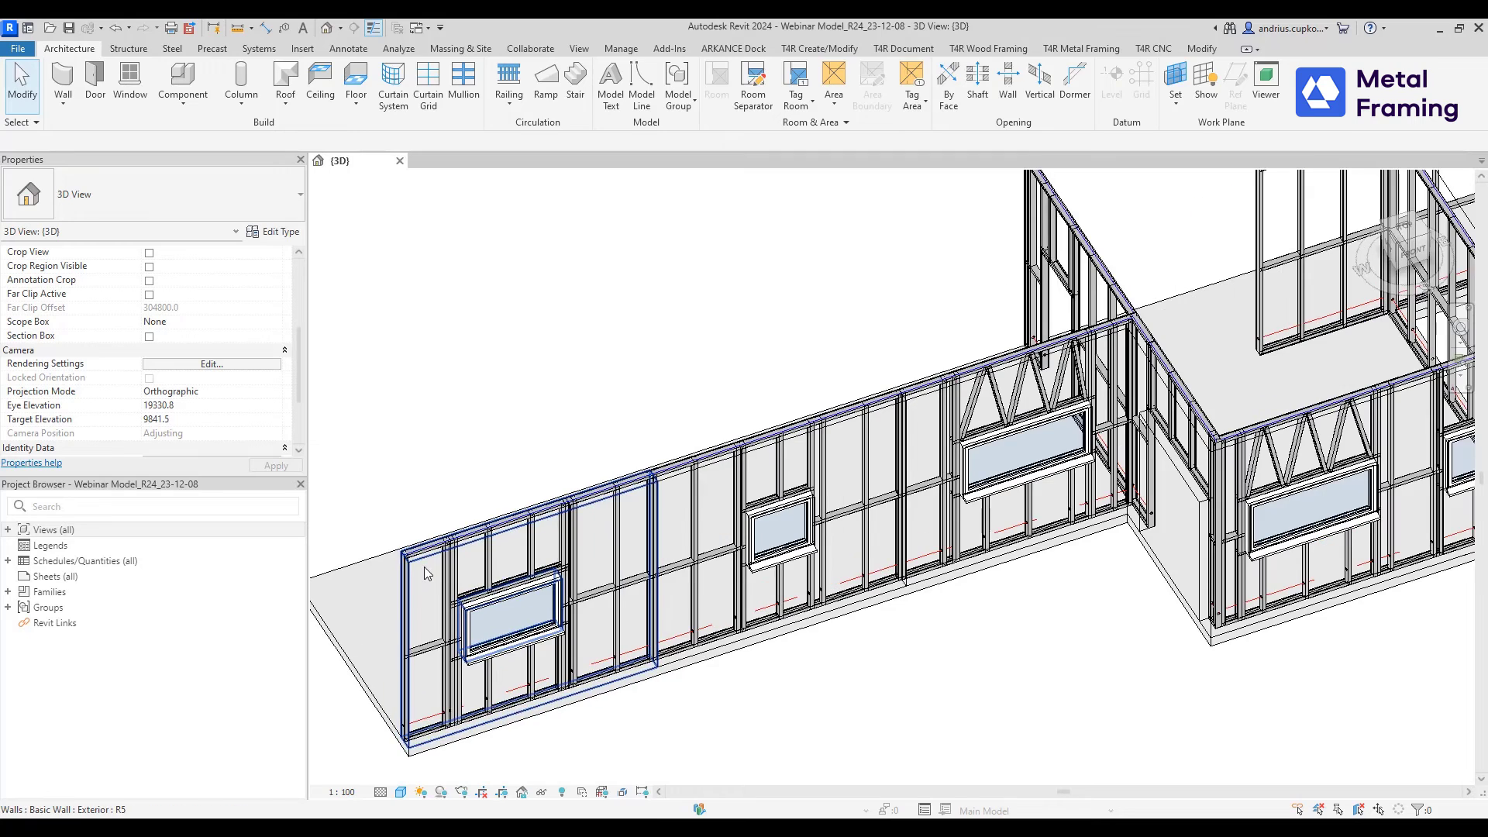
left_click(425, 566)
scroll(453, 435, "up", 3)
scroll(132, 335, "down", 4)
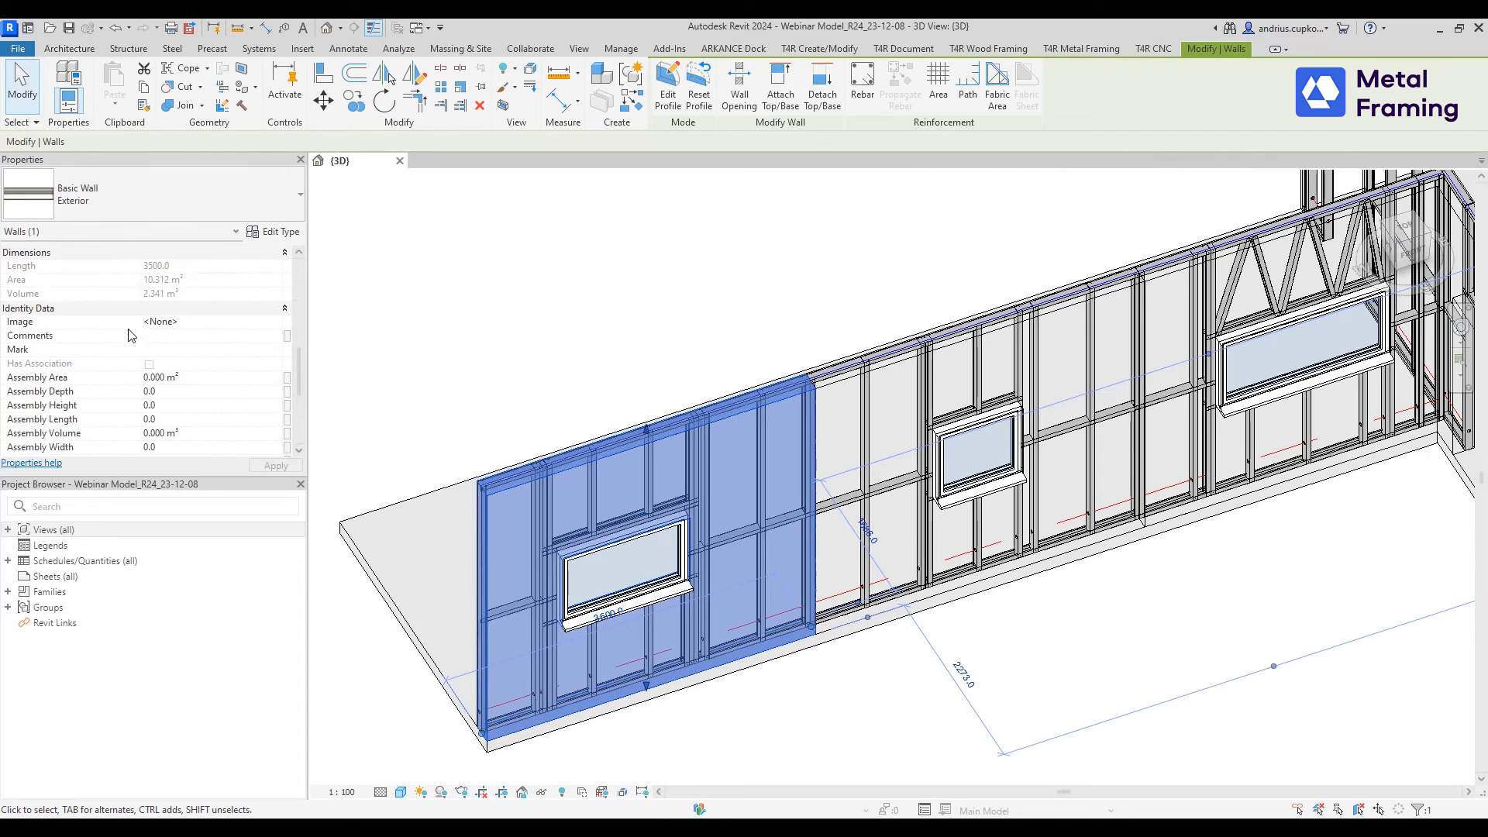
left_click(862, 381)
left_click(1164, 276)
middle_click_drag(1265, 273, 391, 410)
middle_click_drag(958, 312, 1081, 329)
middle_click_drag(748, 435, 803, 440, "shift")
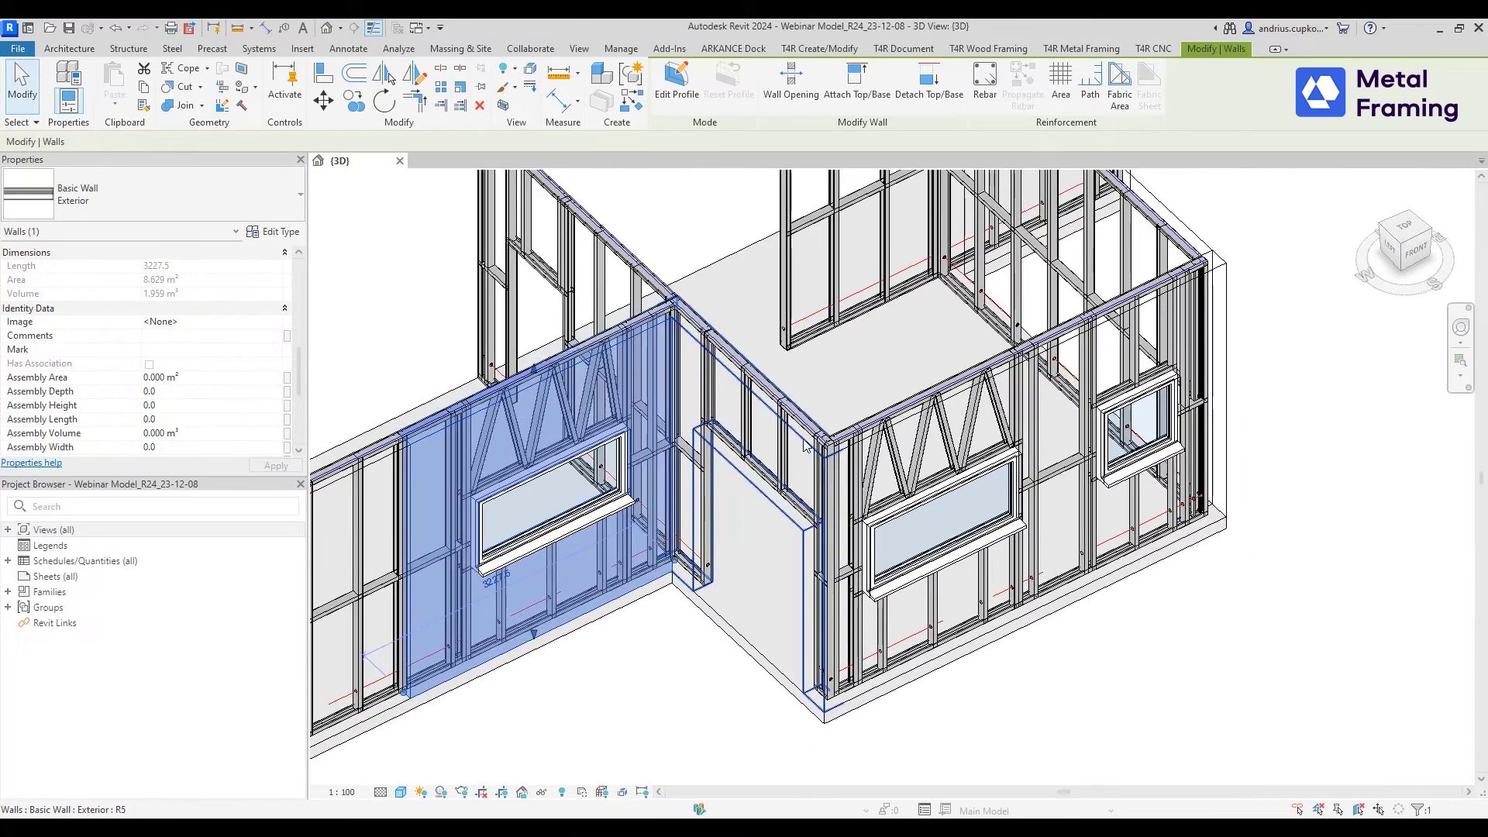
left_click(803, 440)
left_click(184, 351)
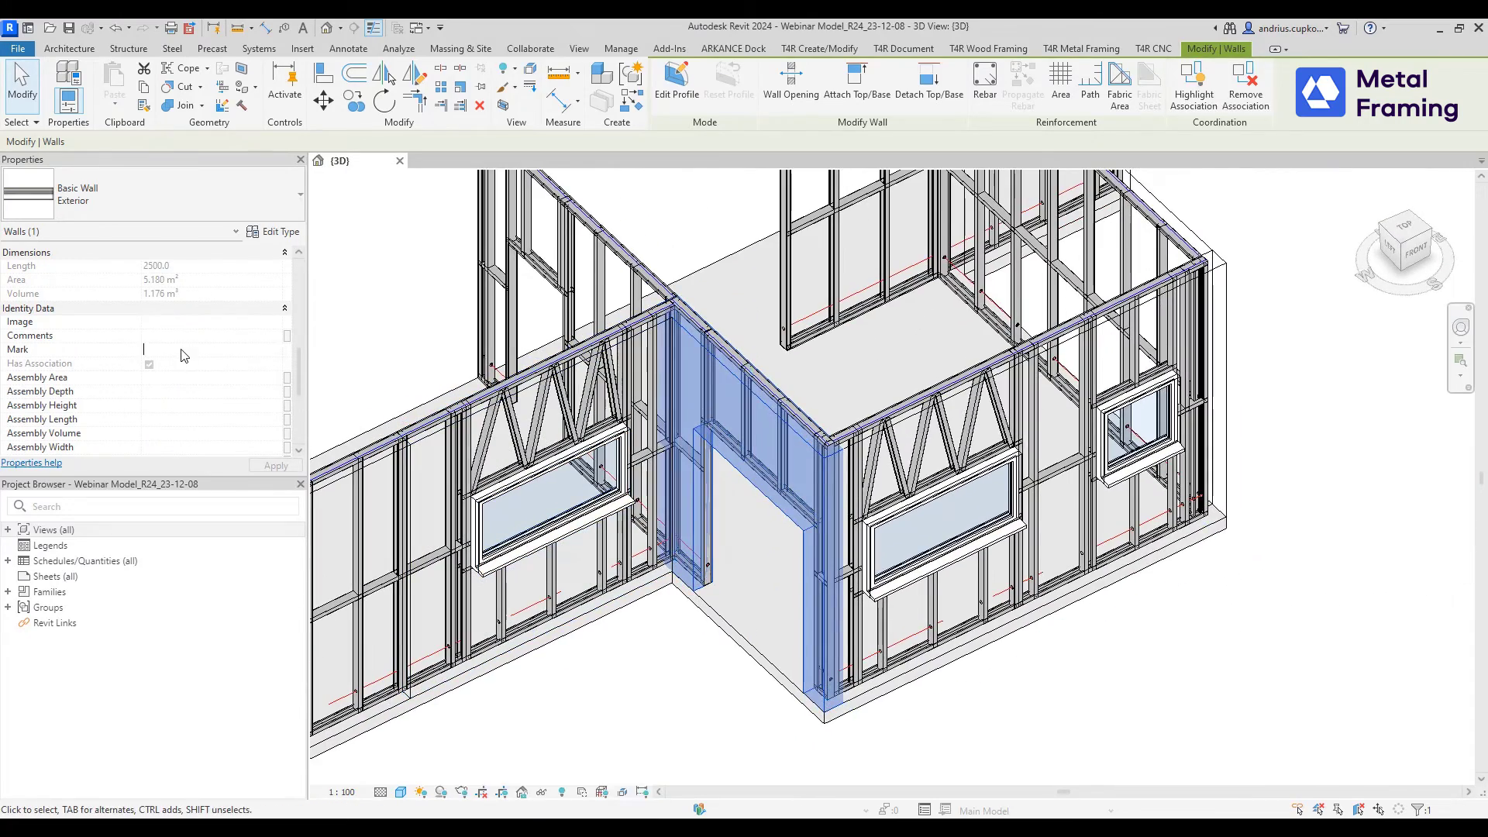
type("W-1")
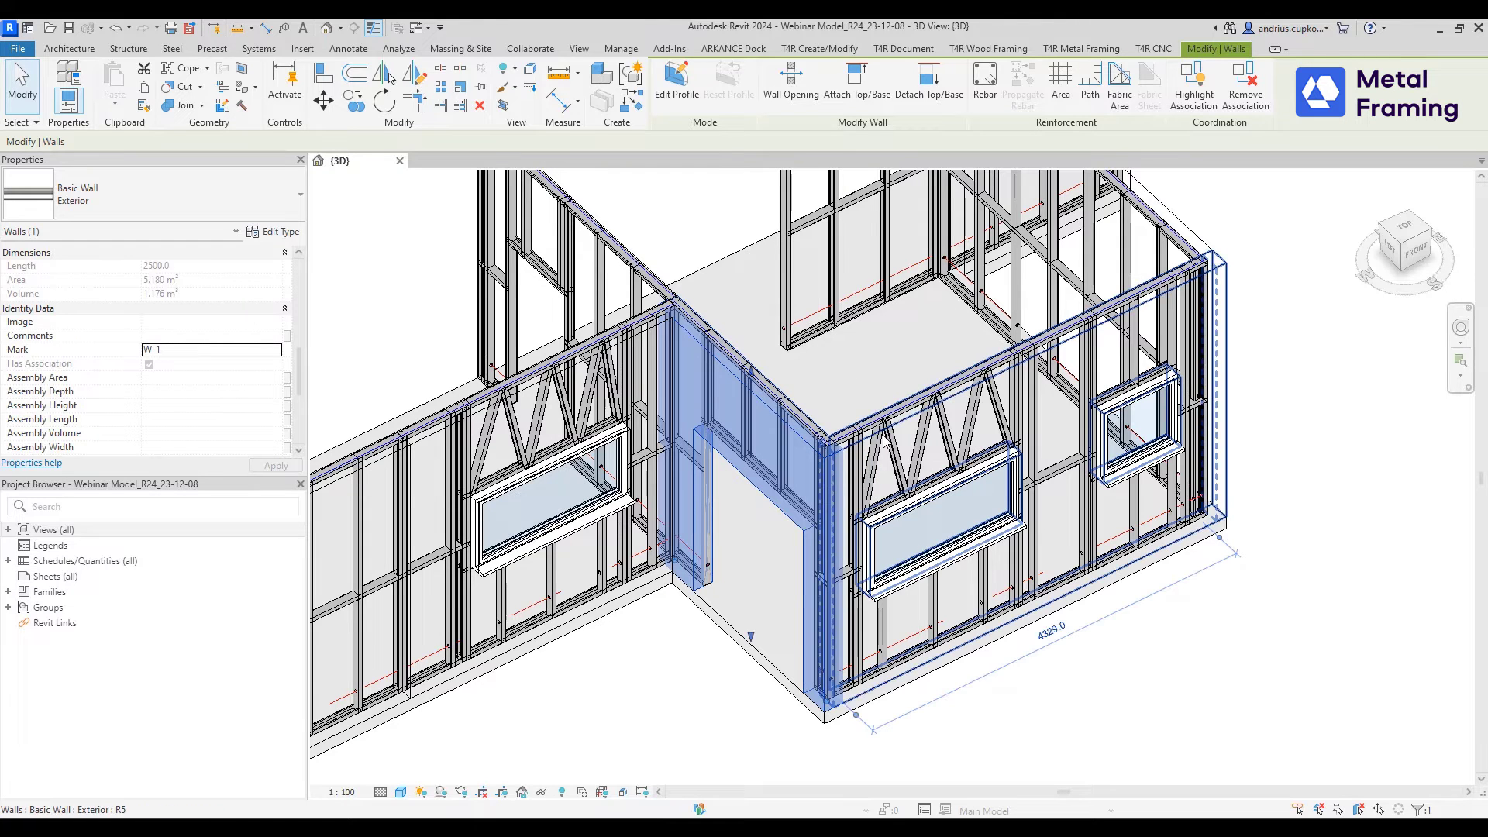
- Set the Mark of the adjoining exterior front wall with two windows to W-2
left_click(1046, 372)
left_click(174, 350)
type("W")
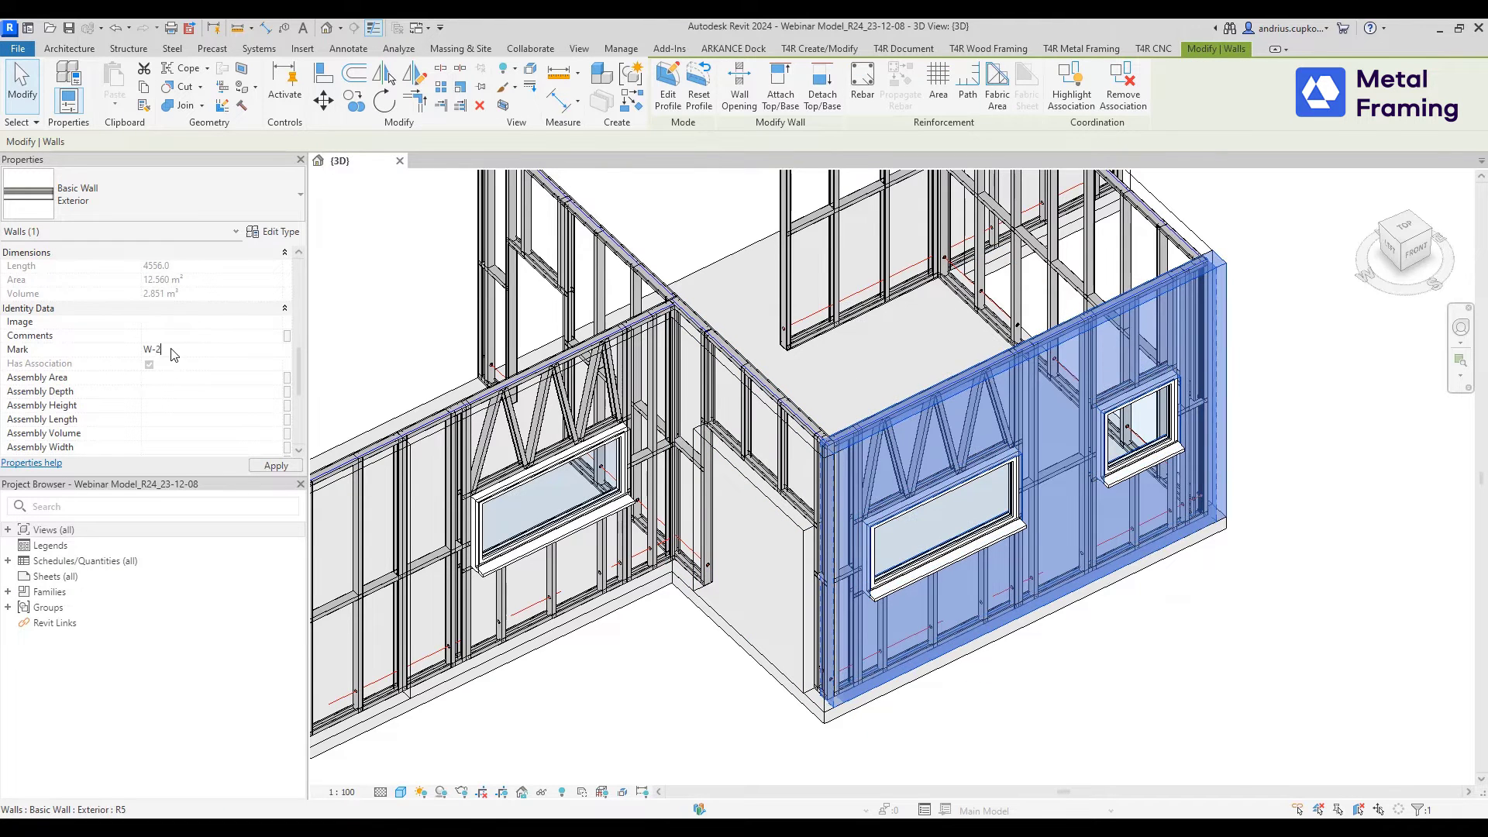
type("-2")
- Set the Mark of the windowless exterior side wall adjoining the two-window front wall to W-3 and deselect it
middle_click_drag(1209, 195, 977, 451)
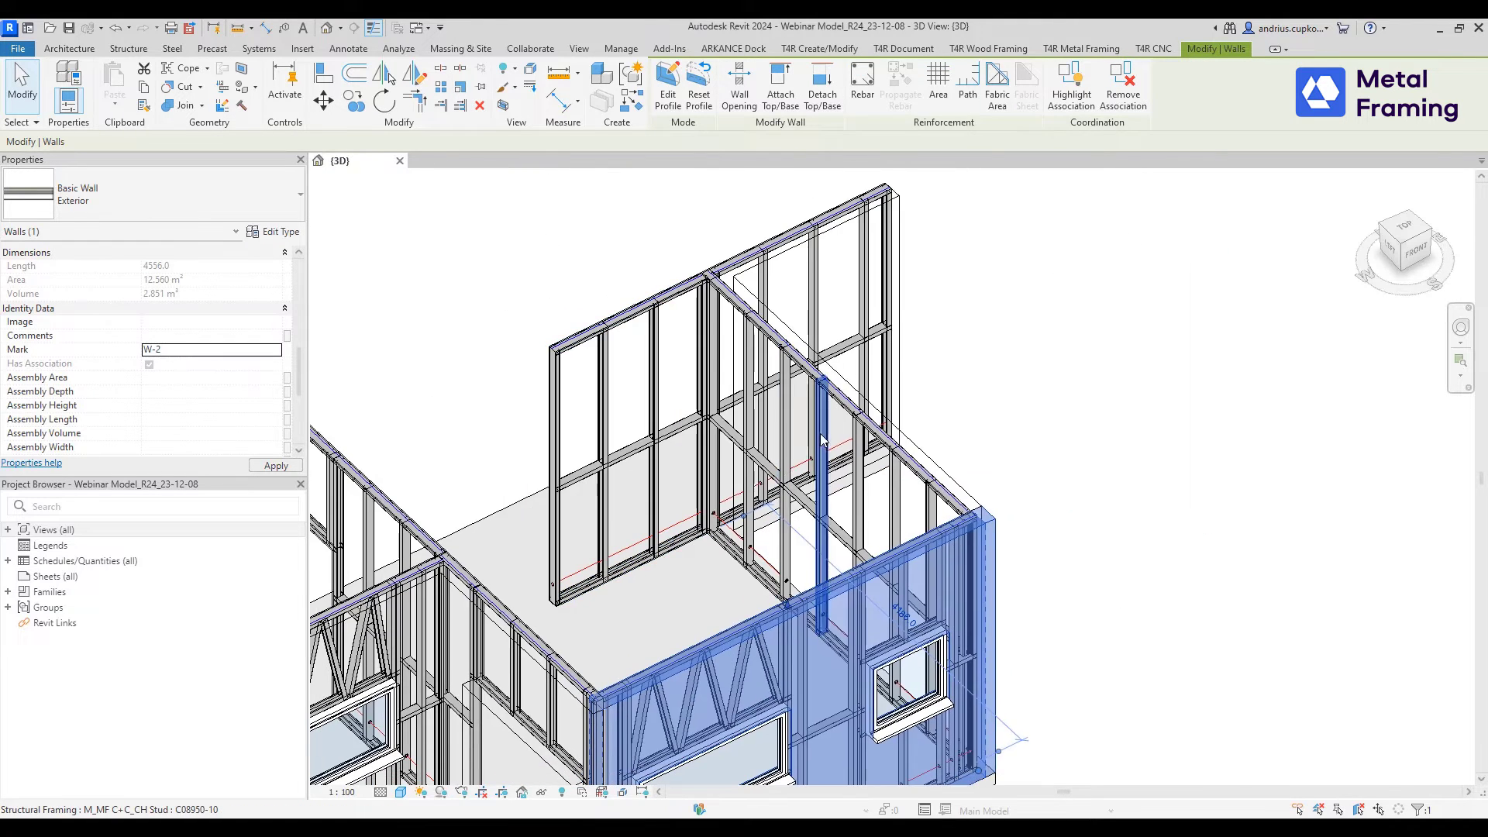
left_click(946, 465)
left_click(199, 327)
type("W")
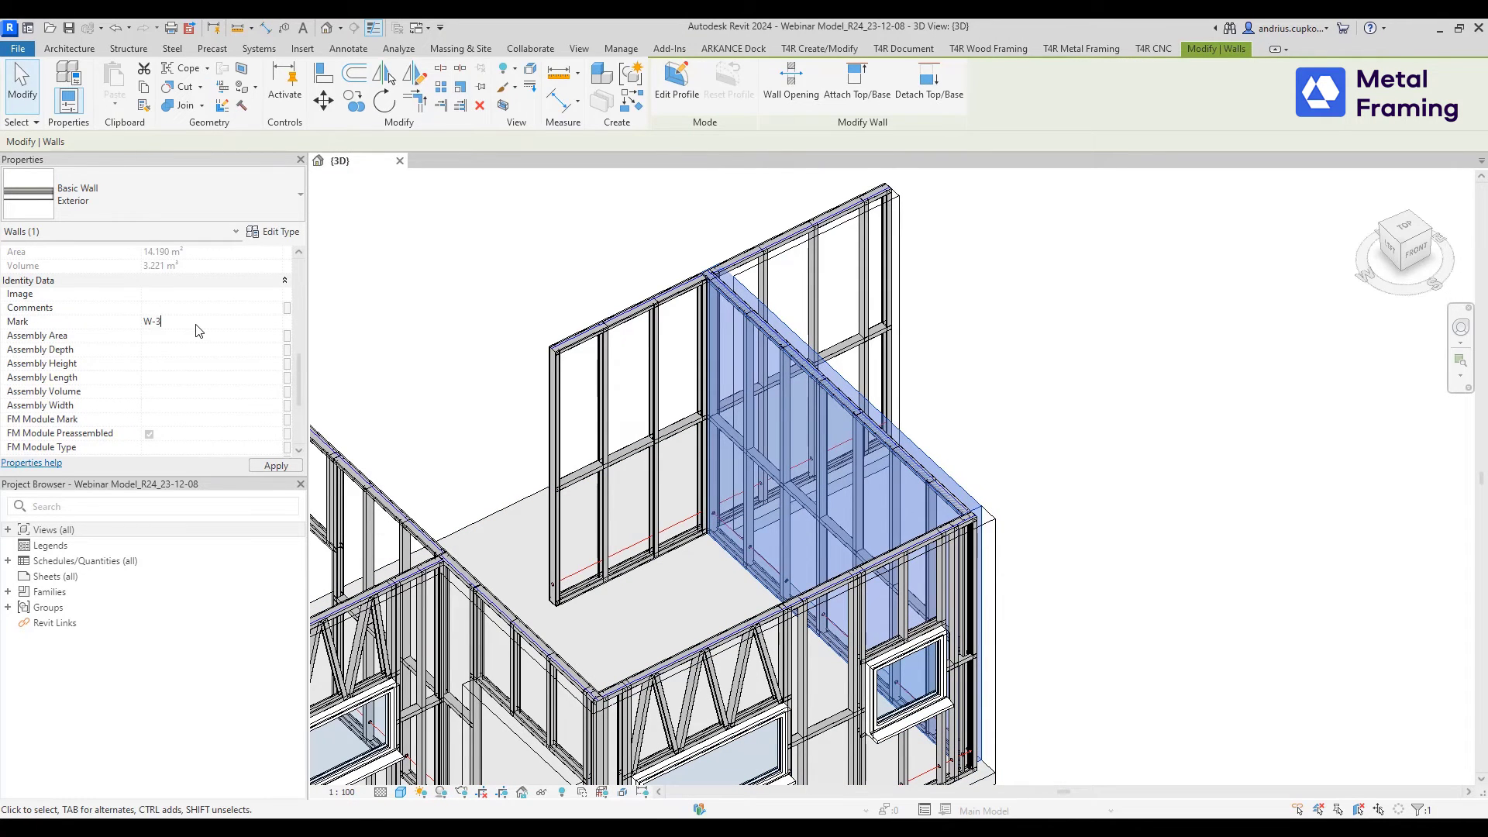
middle_click_drag(1040, 449, 1132, 337)
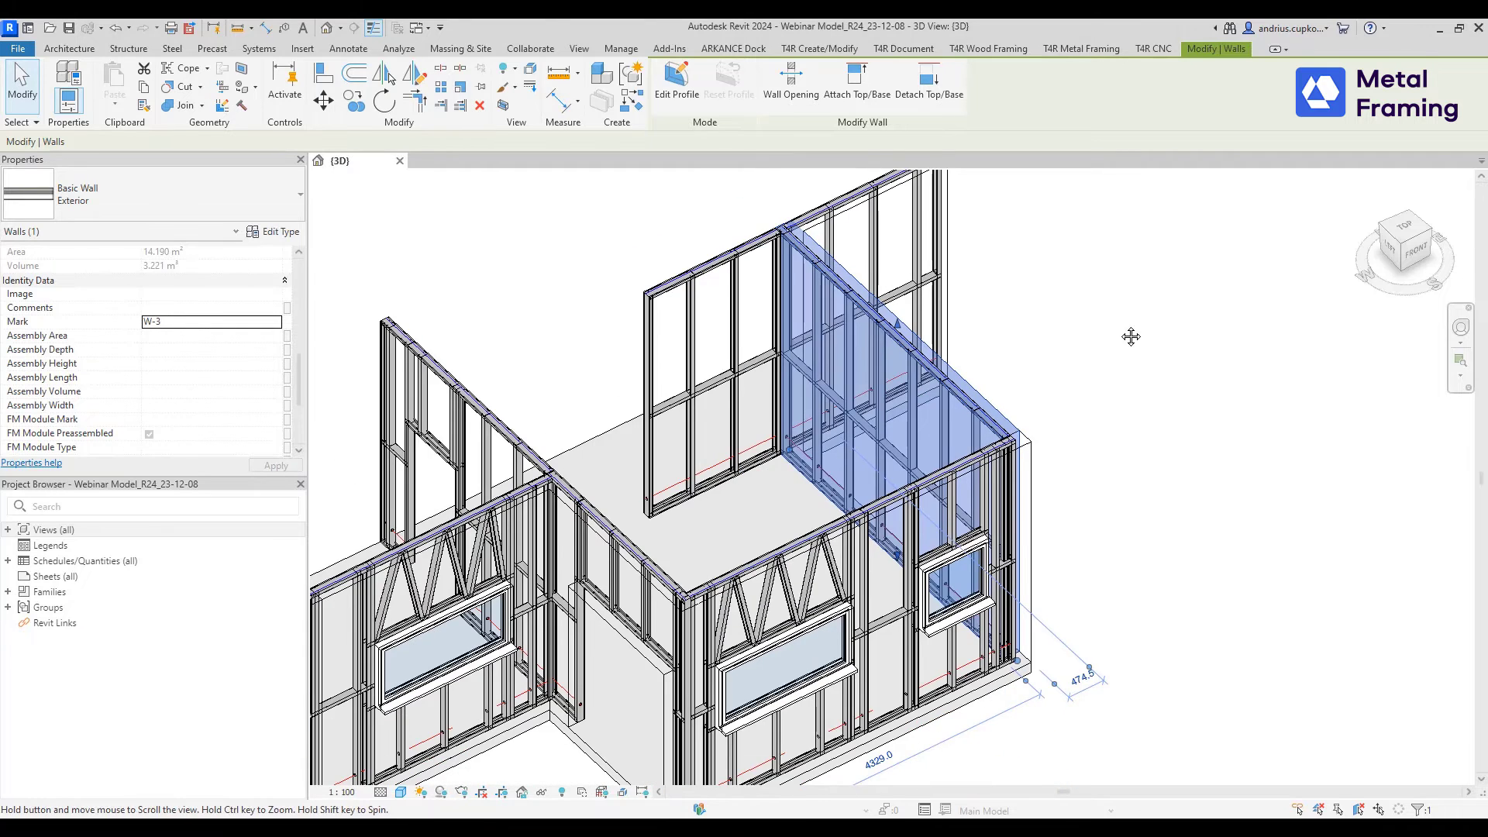
scroll(1132, 336, "down", 2)
left_click(671, 231)
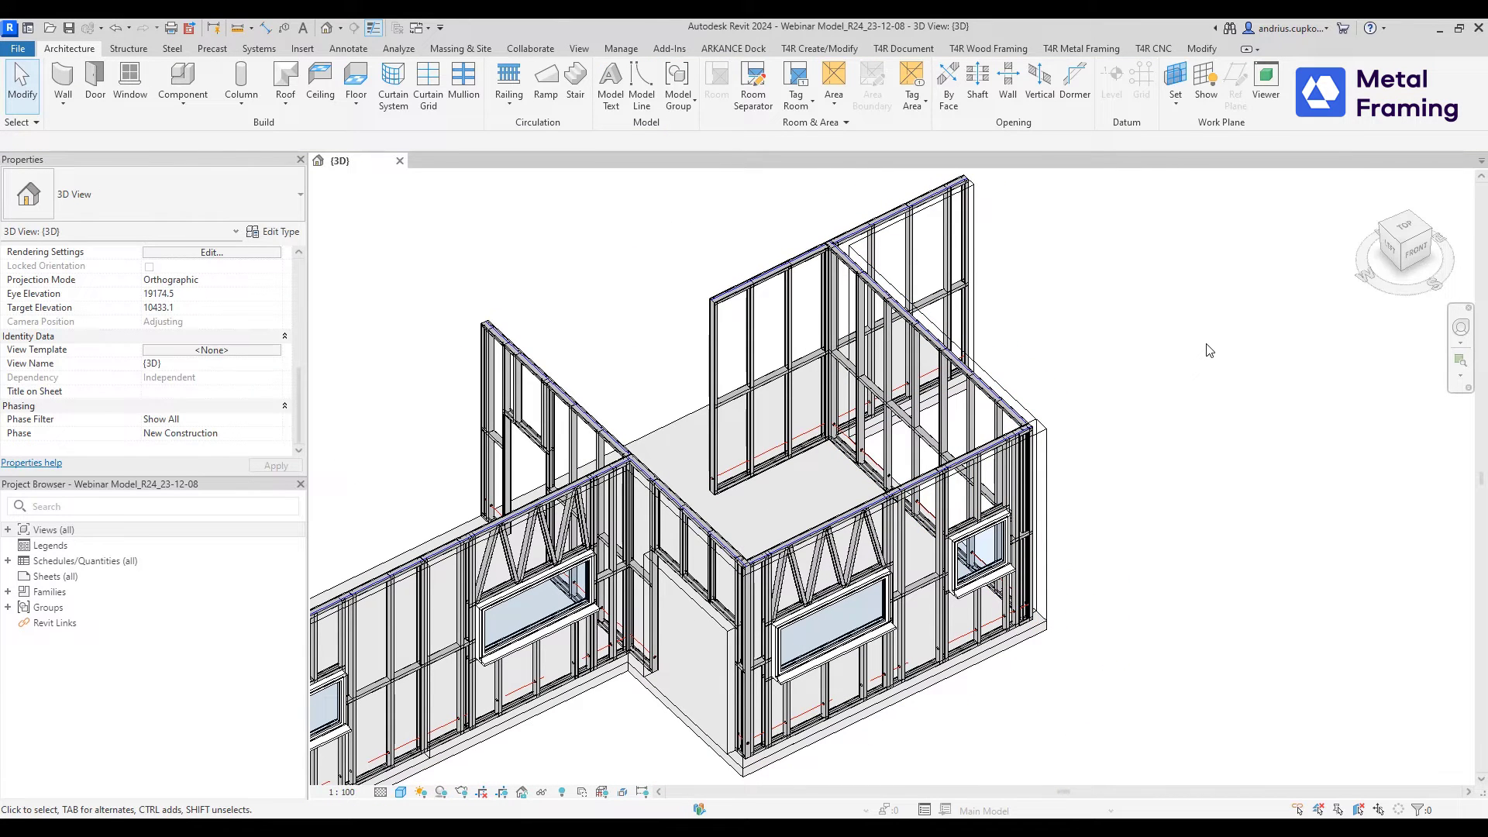
- Undo the manually entered wall marks and check the Mark of the wall with the door opening
left_click(117, 29)
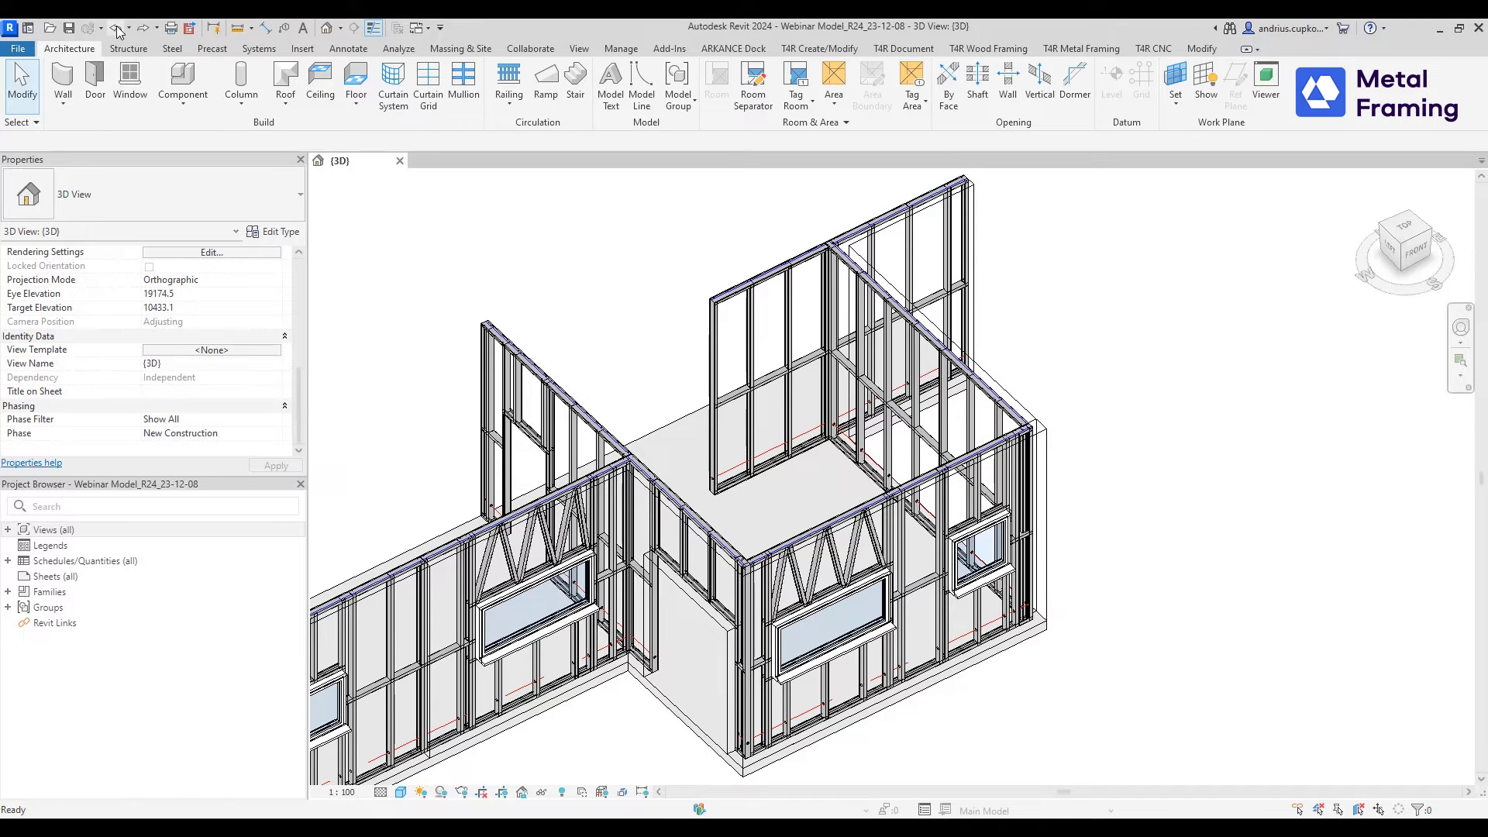
left_click(731, 520)
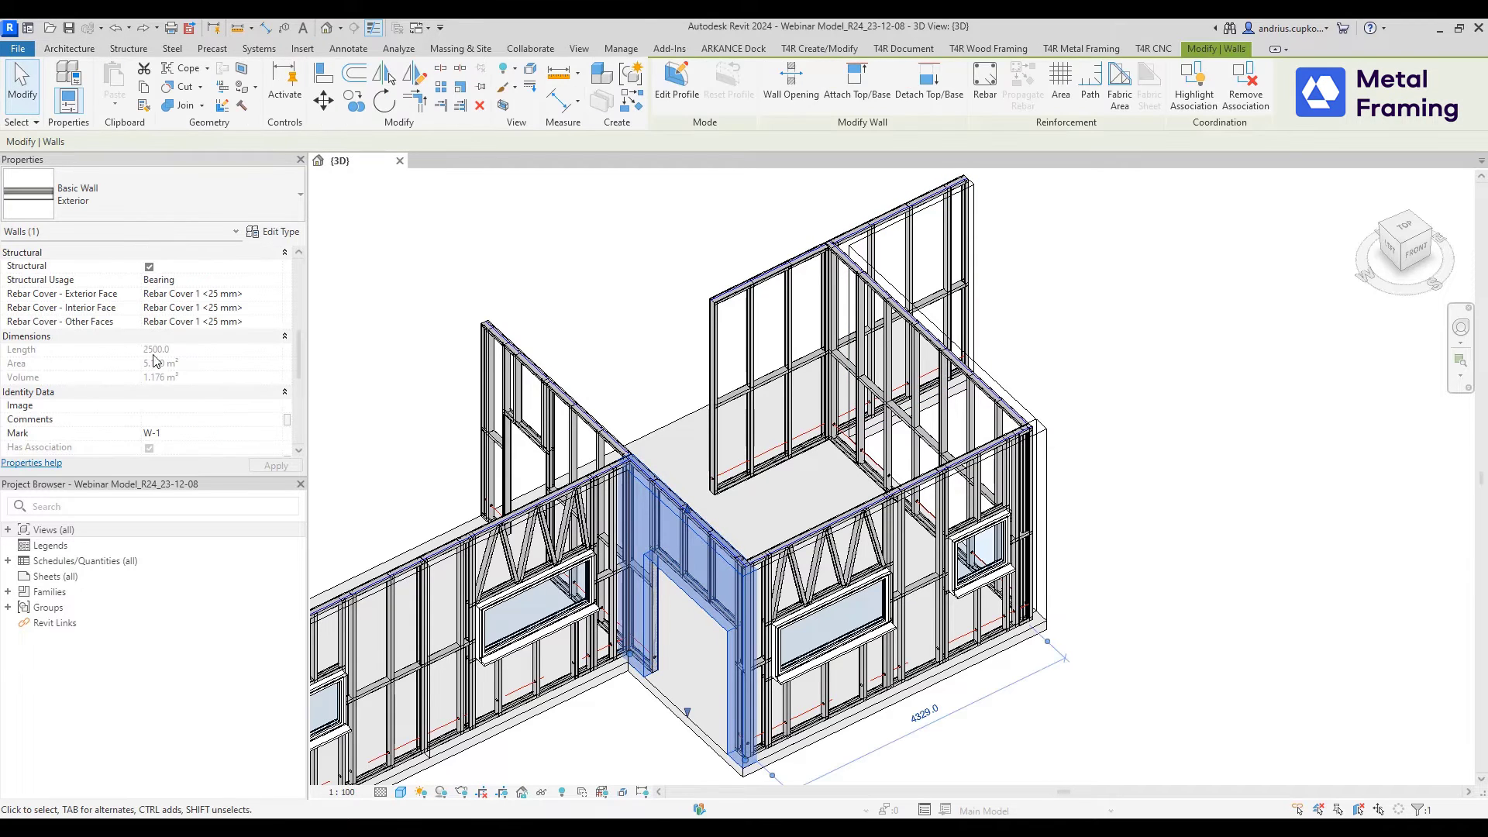
left_click(116, 29)
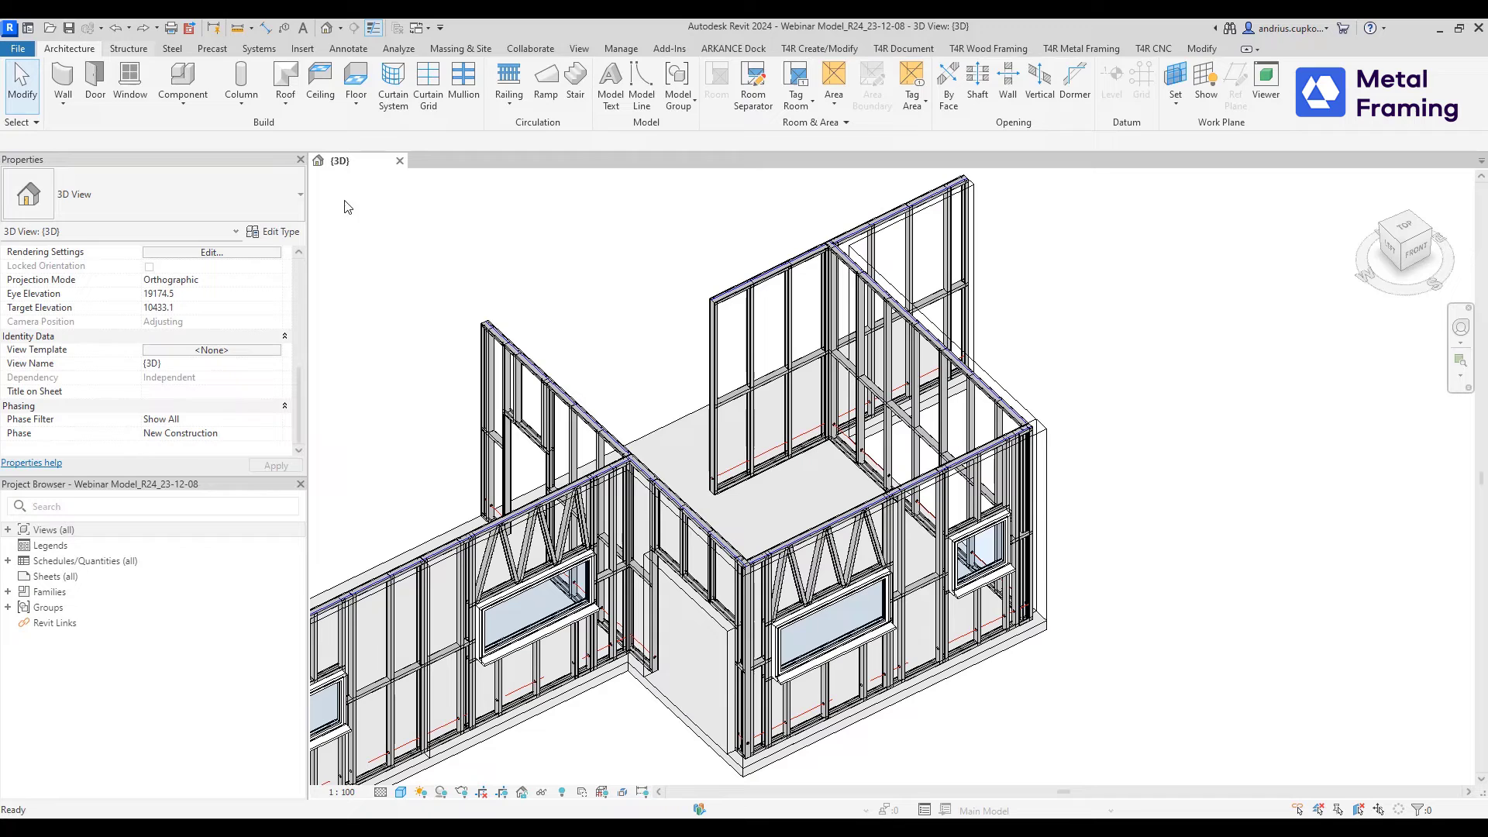
left_click(690, 537)
middle_click_drag(685, 297, 724, 346)
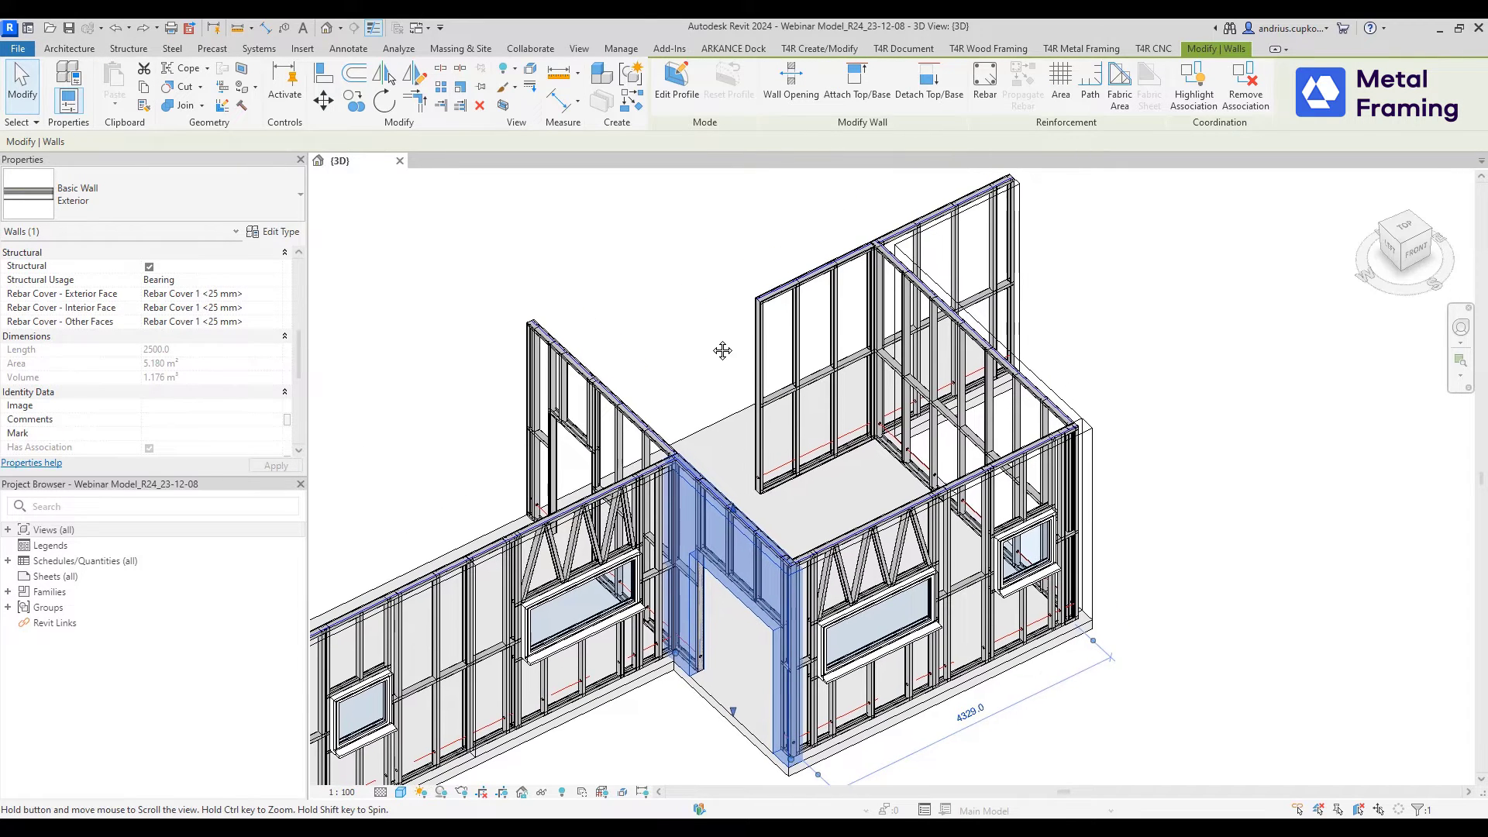
left_click(1165, 303)
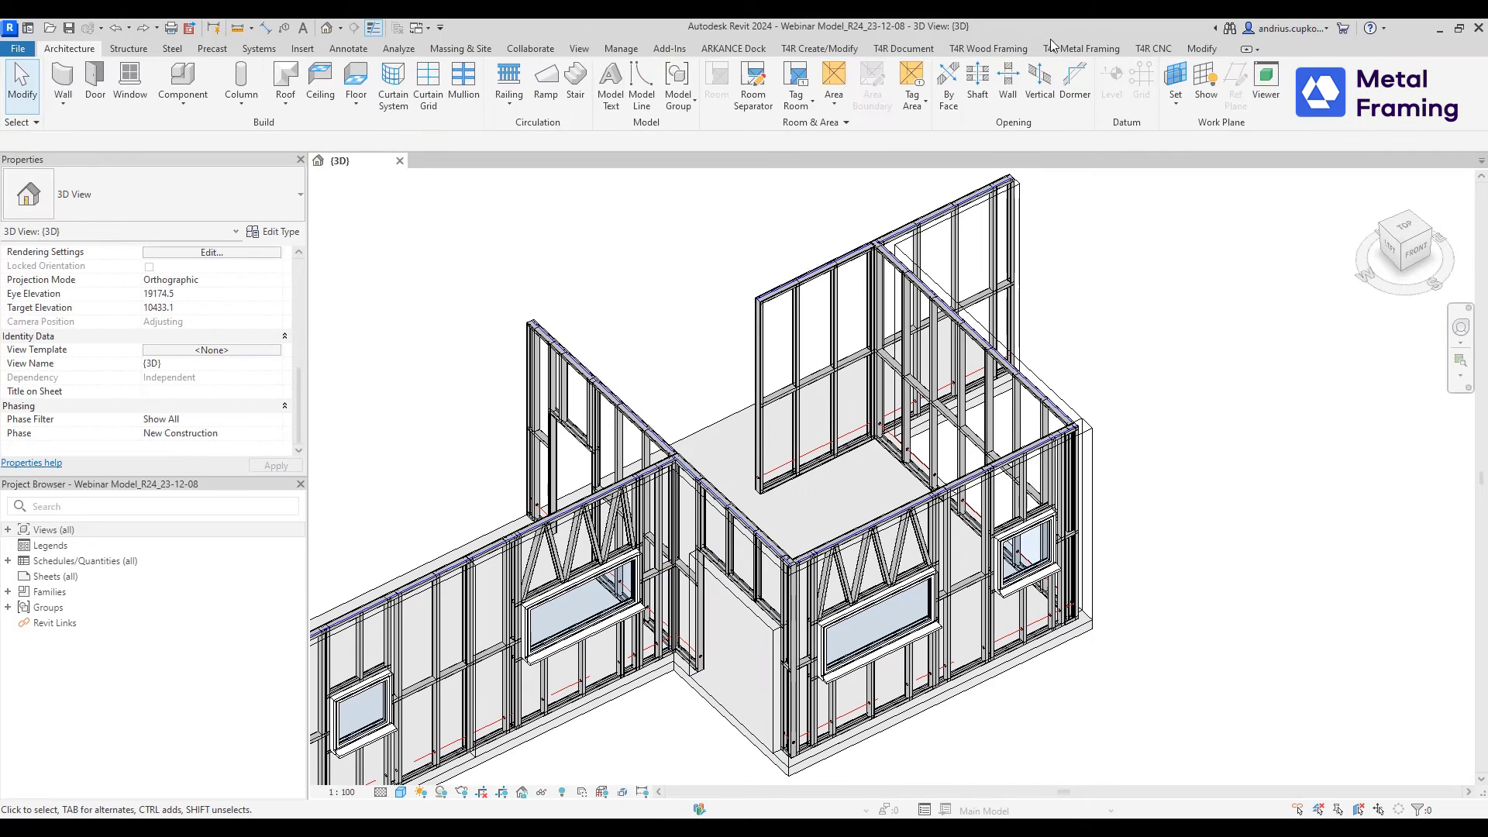
- Float the Wall+M tools over the 3D view, select the wall with the door opening and run Number Walls
left_click(1056, 48)
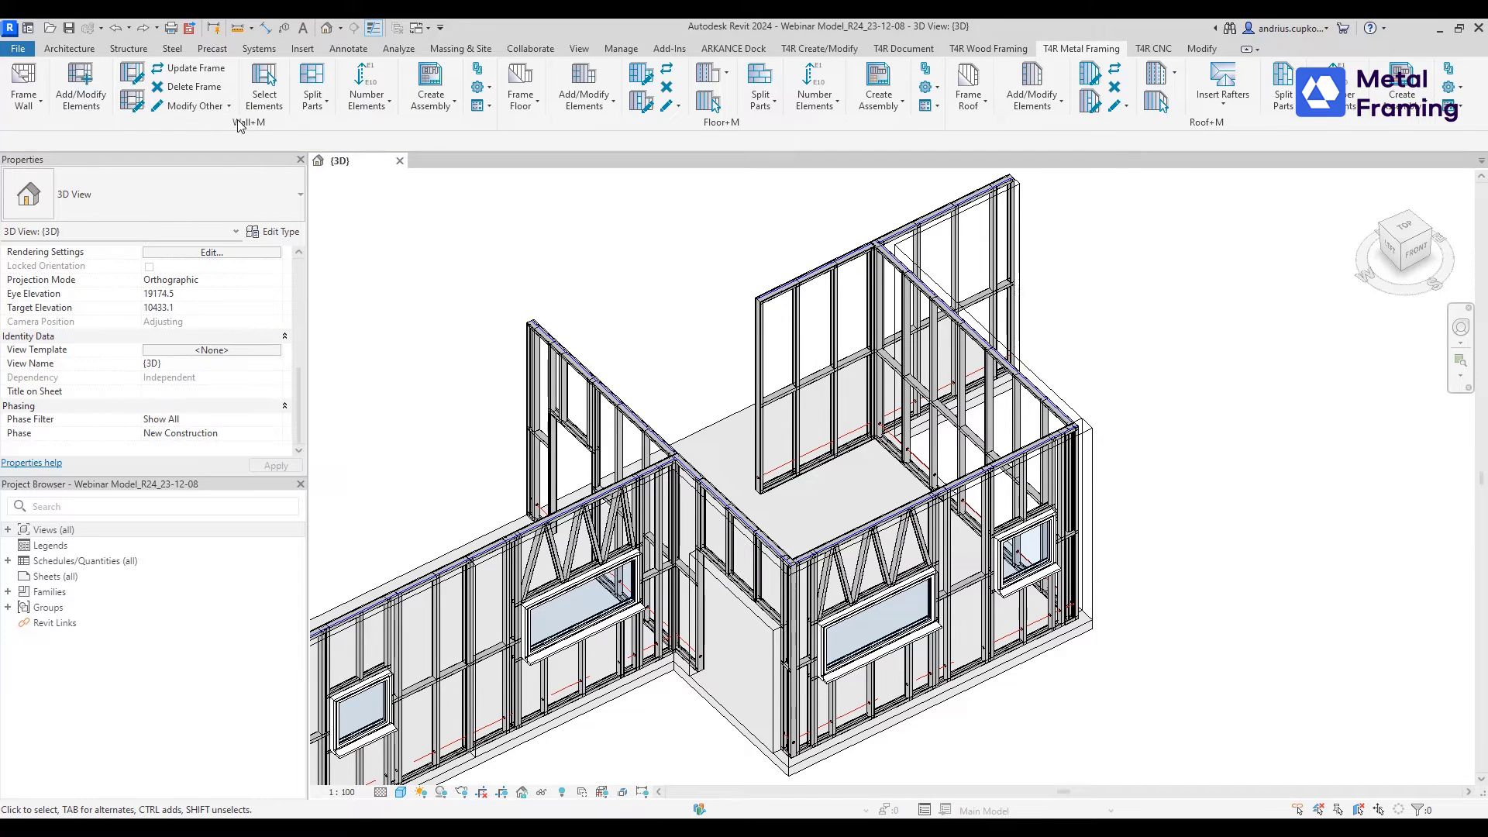
left_click_drag(238, 124, 589, 256)
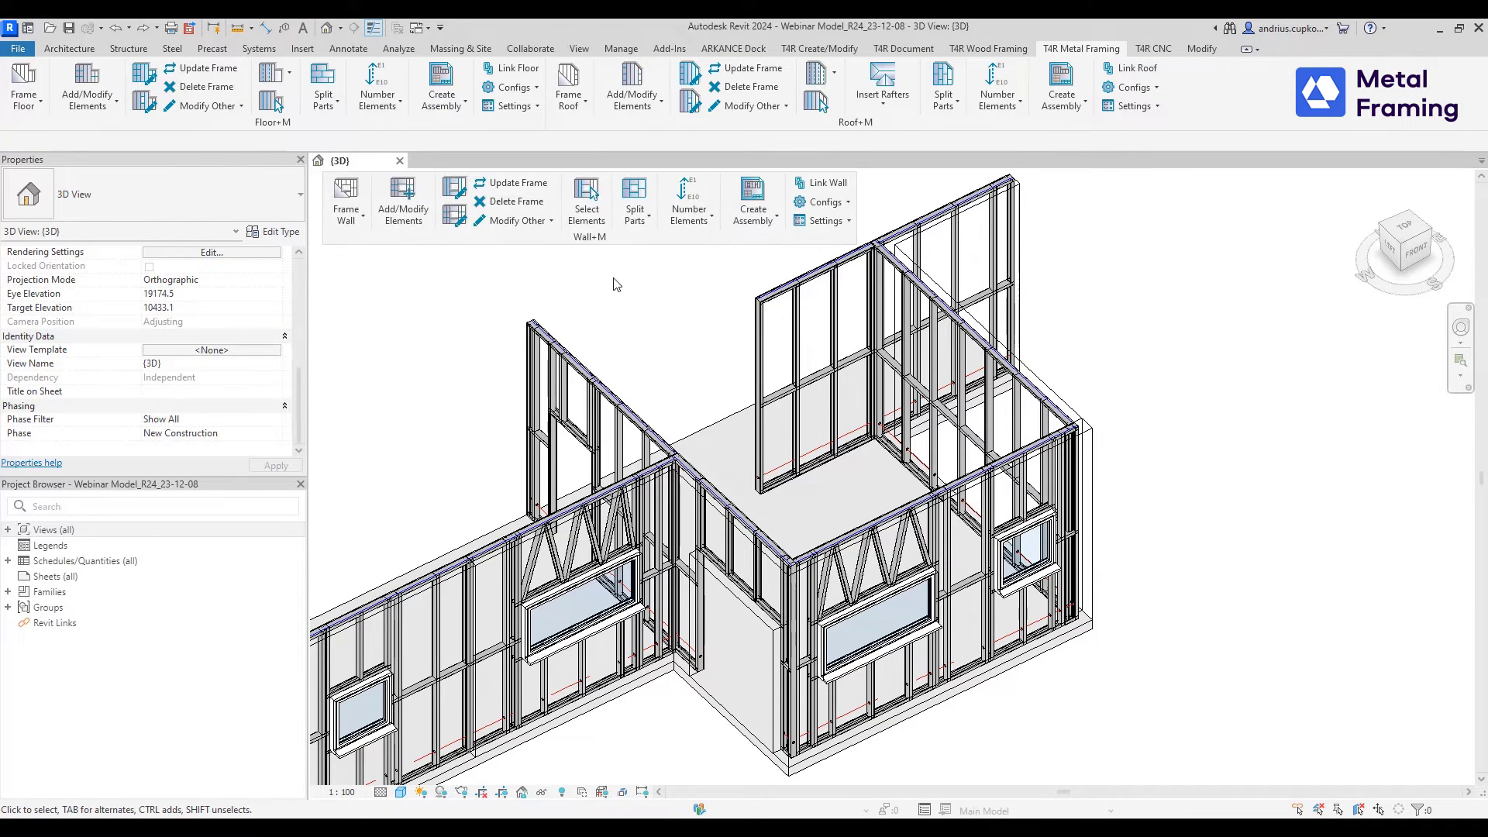
left_click(736, 541)
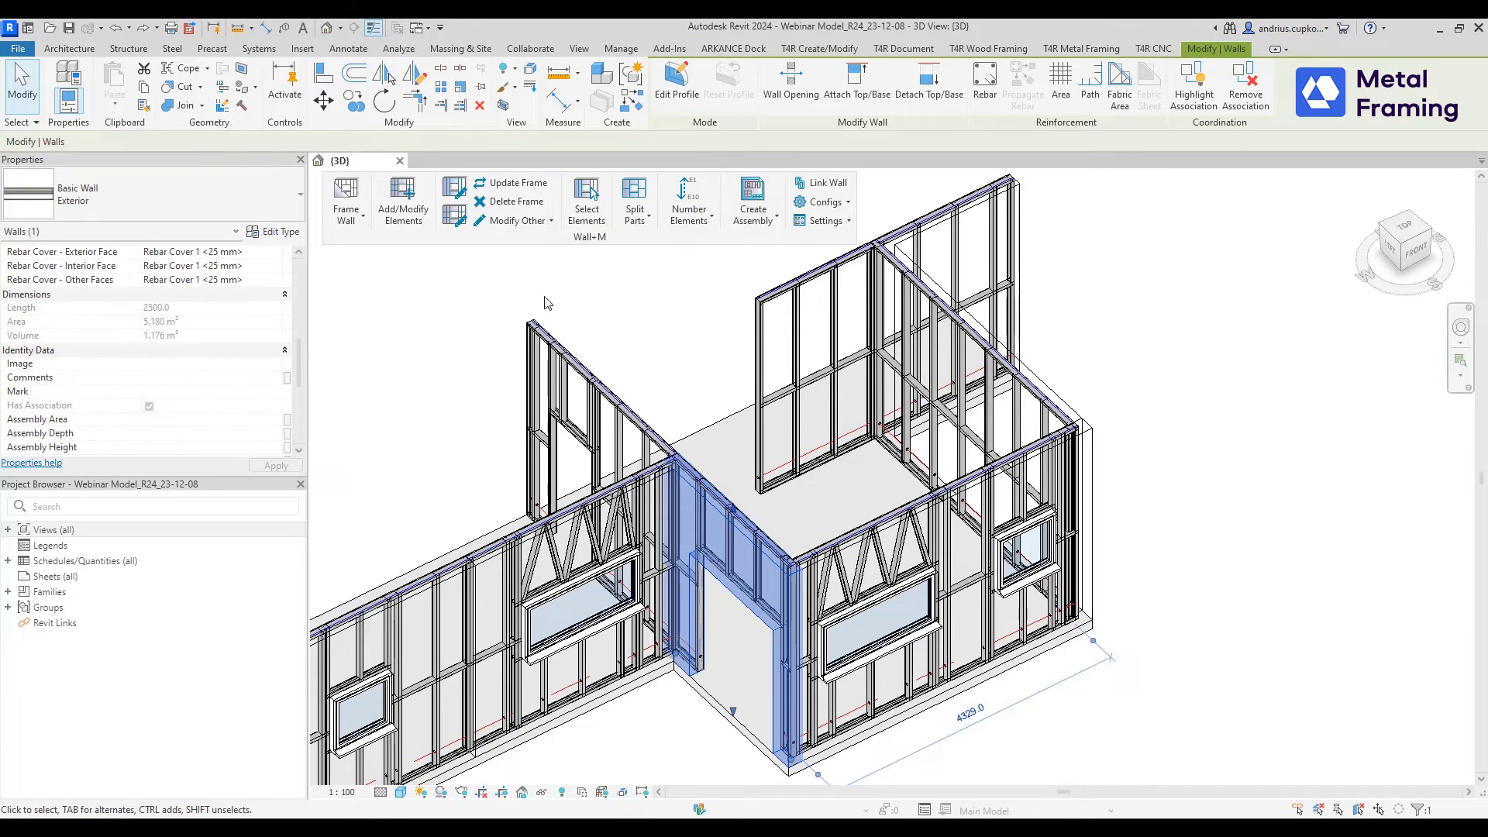
left_click(689, 216)
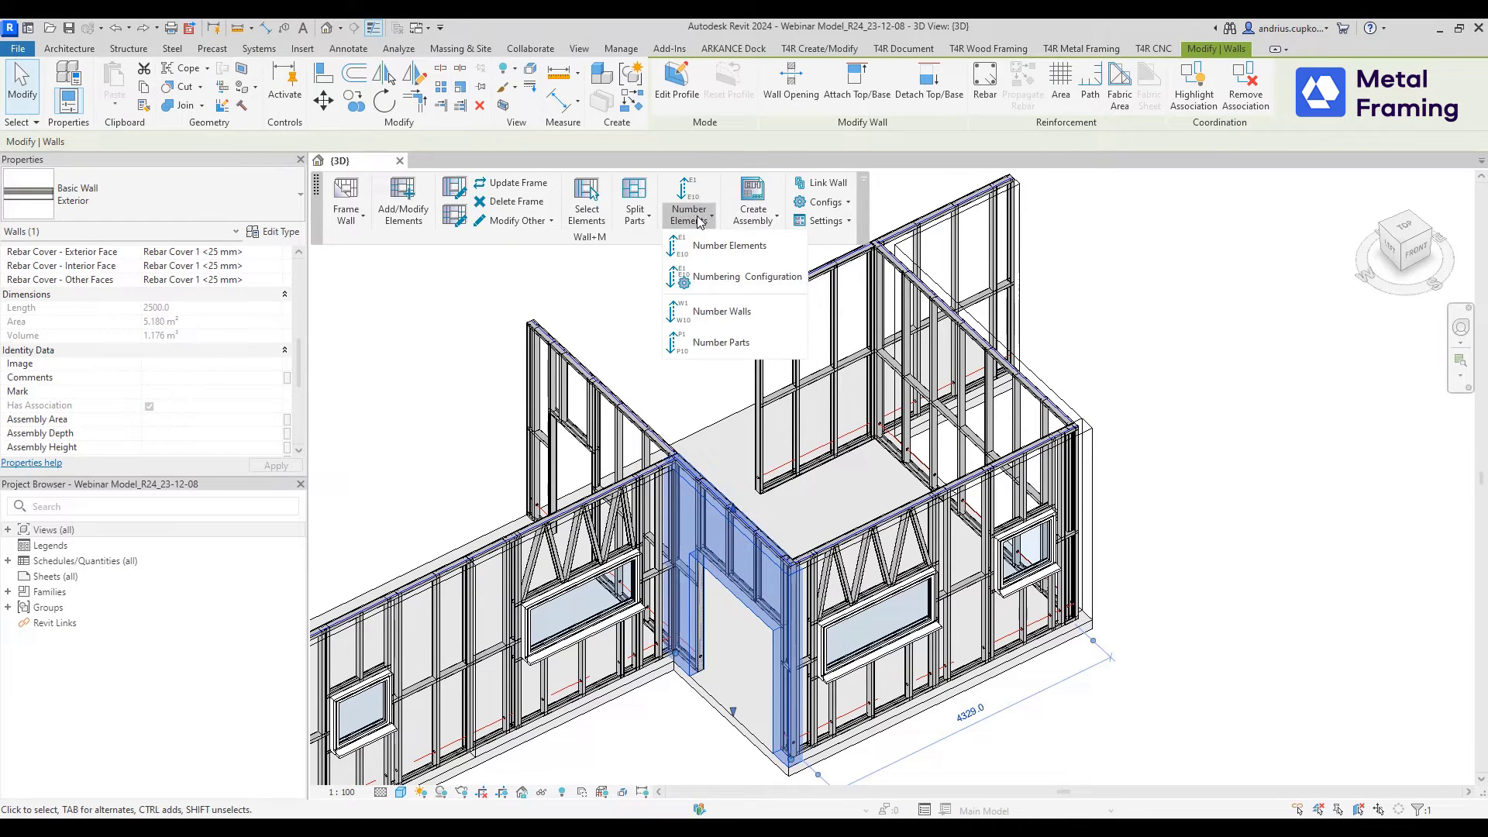
left_click(769, 311)
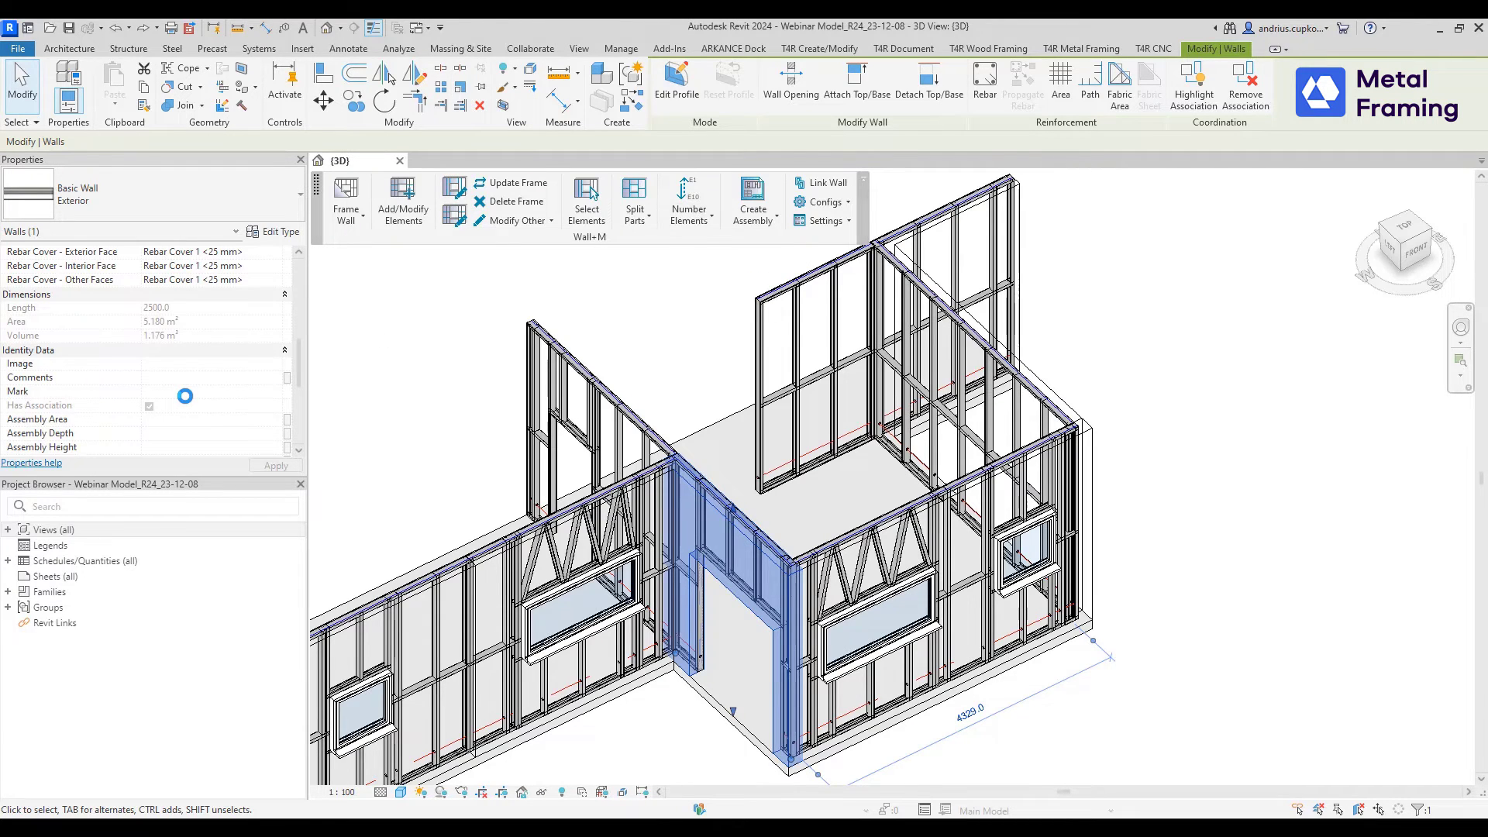
- Check the Mark values of the two-window front wall, the exterior side wall and the short interior wall
left_click(862, 551)
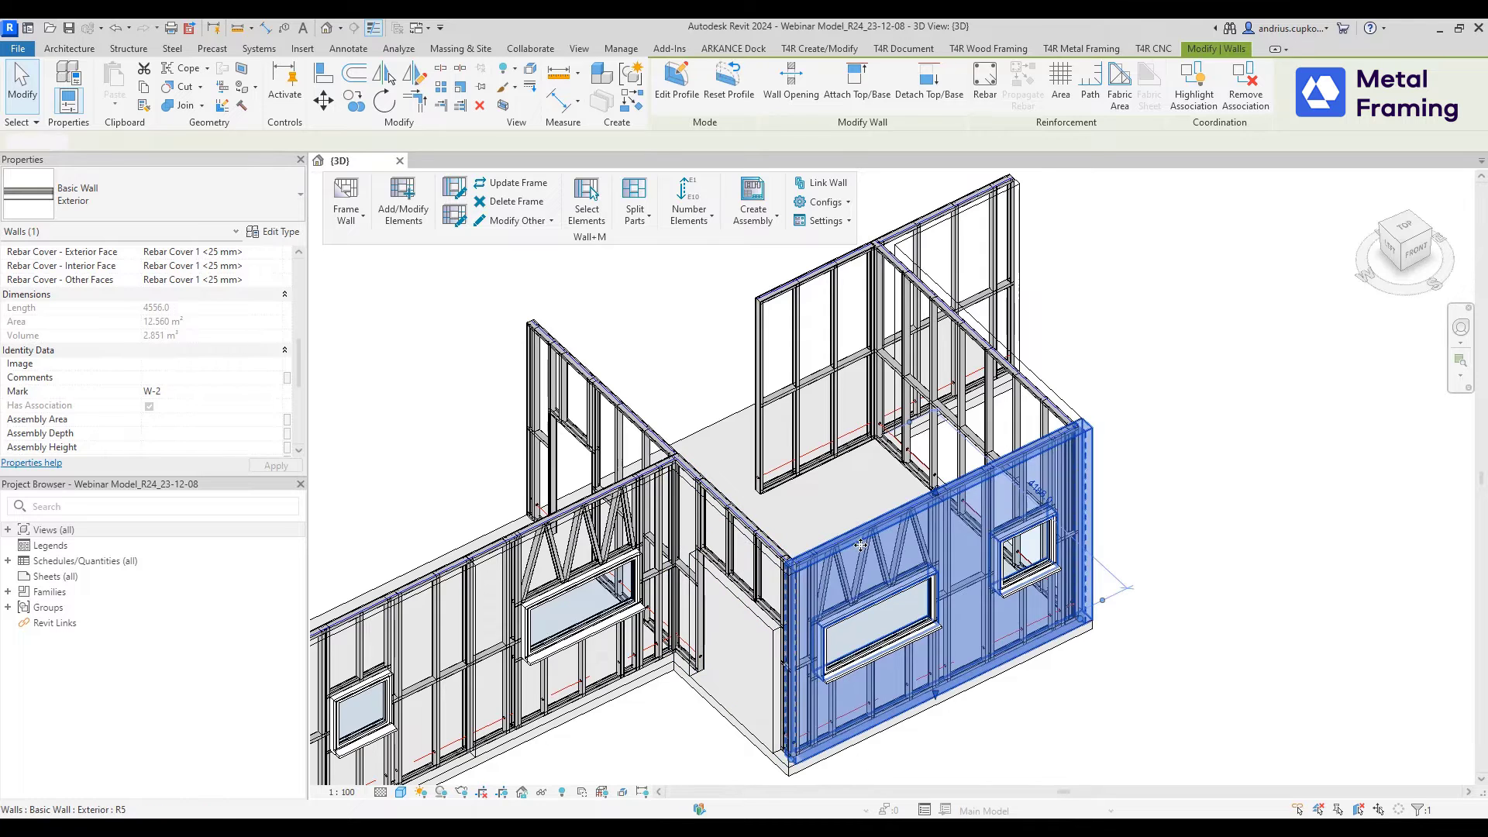
left_click(1062, 381)
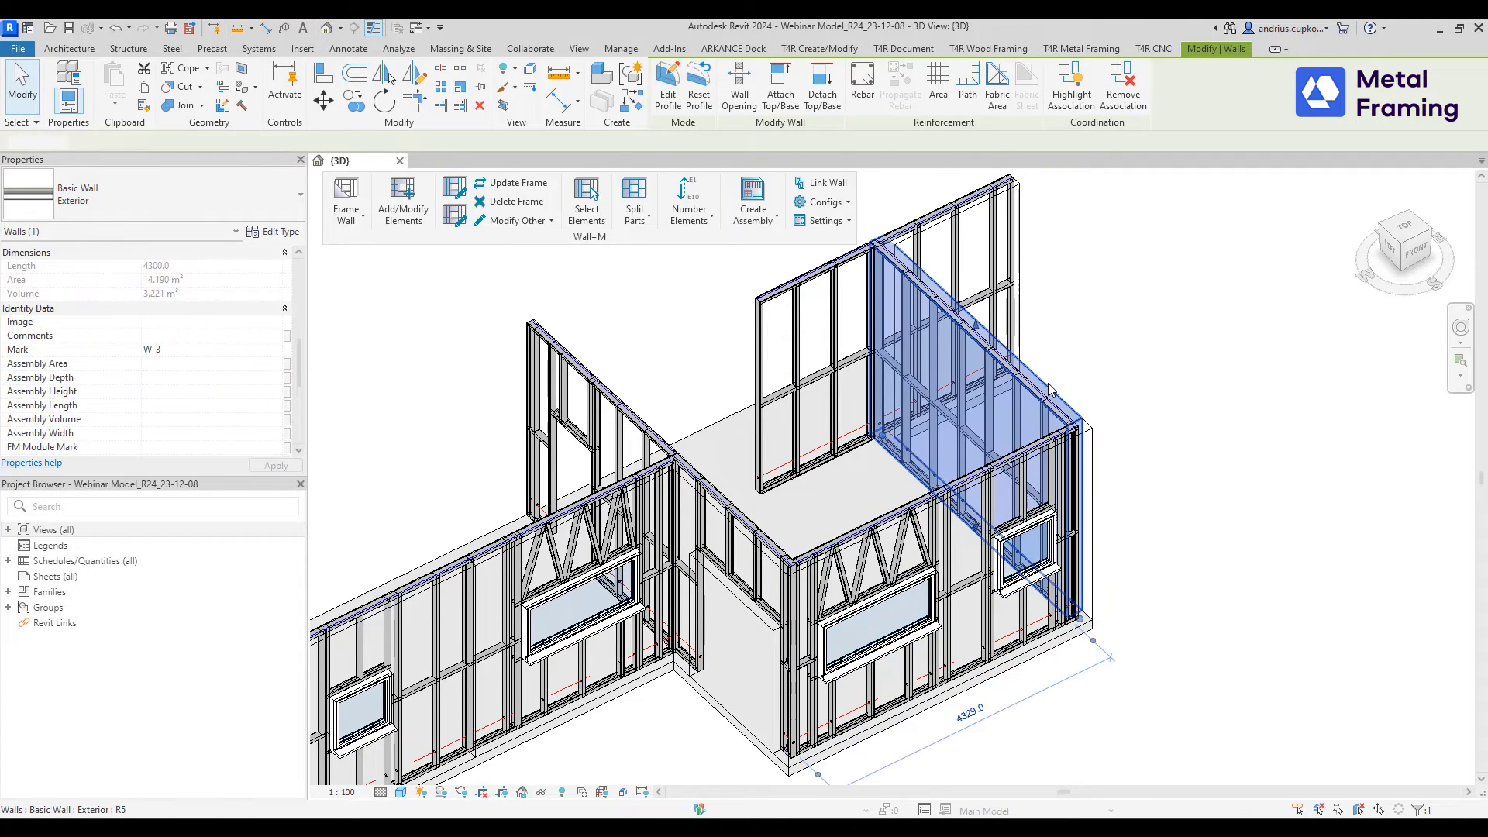
left_click(809, 294)
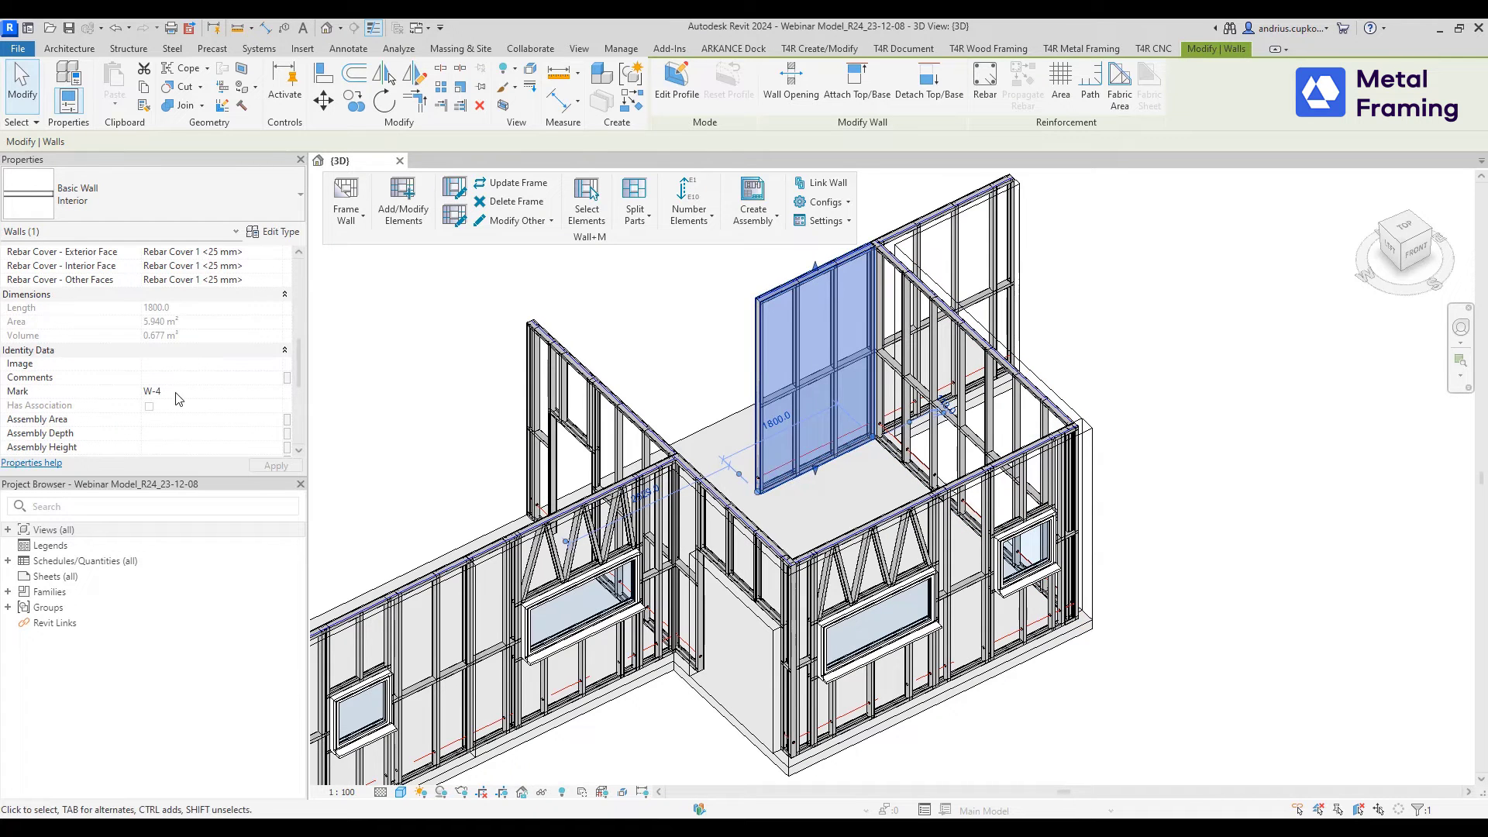
left_click(447, 293)
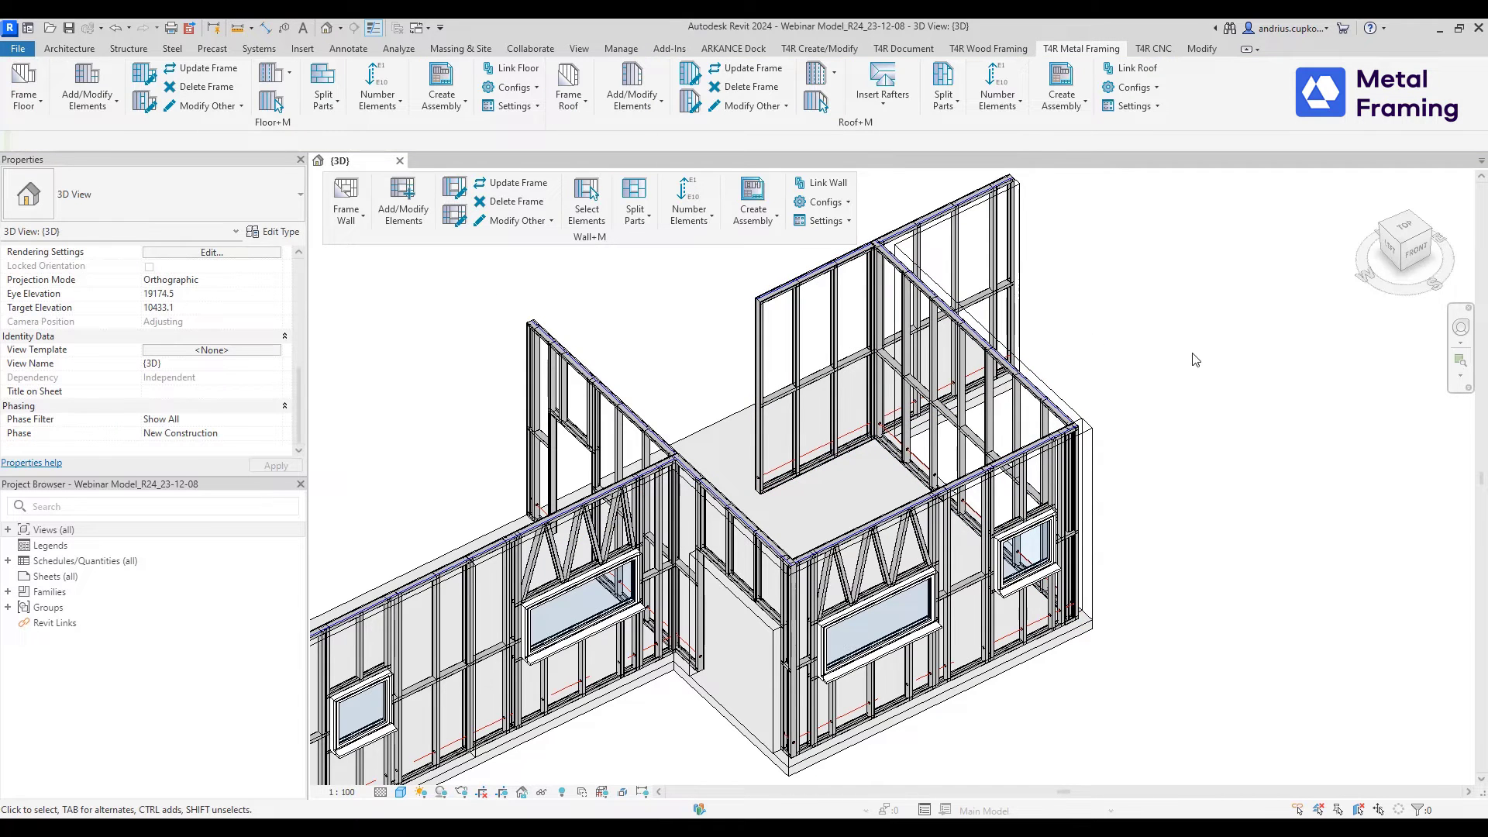
- Select the stud beside the first window of the long exterior wall and review its FM HostMemberSortMark and FM Number
middle_click_drag(583, 536, 833, 369)
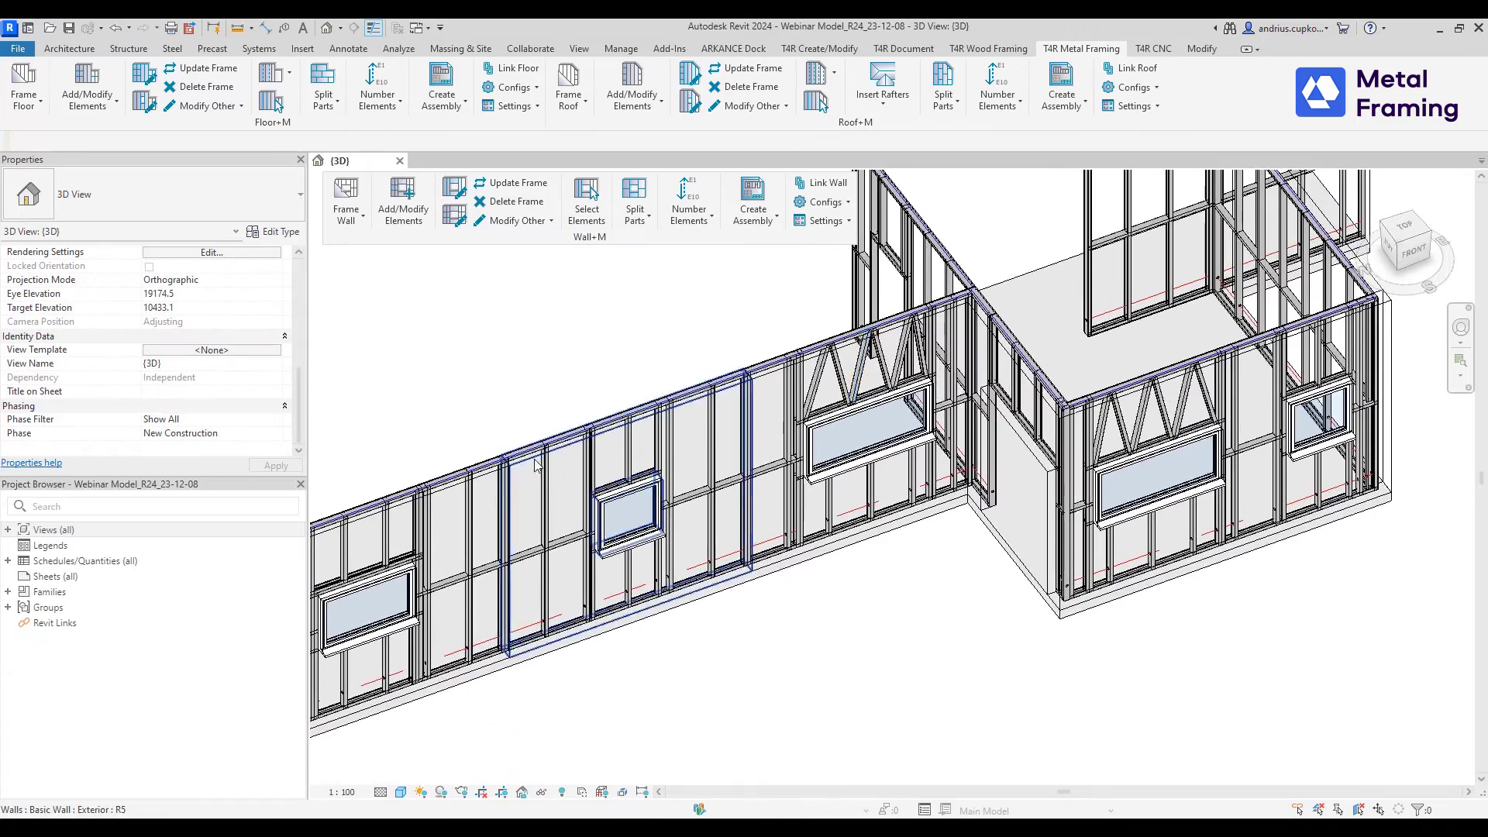
middle_click_drag(537, 465, 936, 395)
scroll(743, 519, "up", 3)
left_click(775, 558)
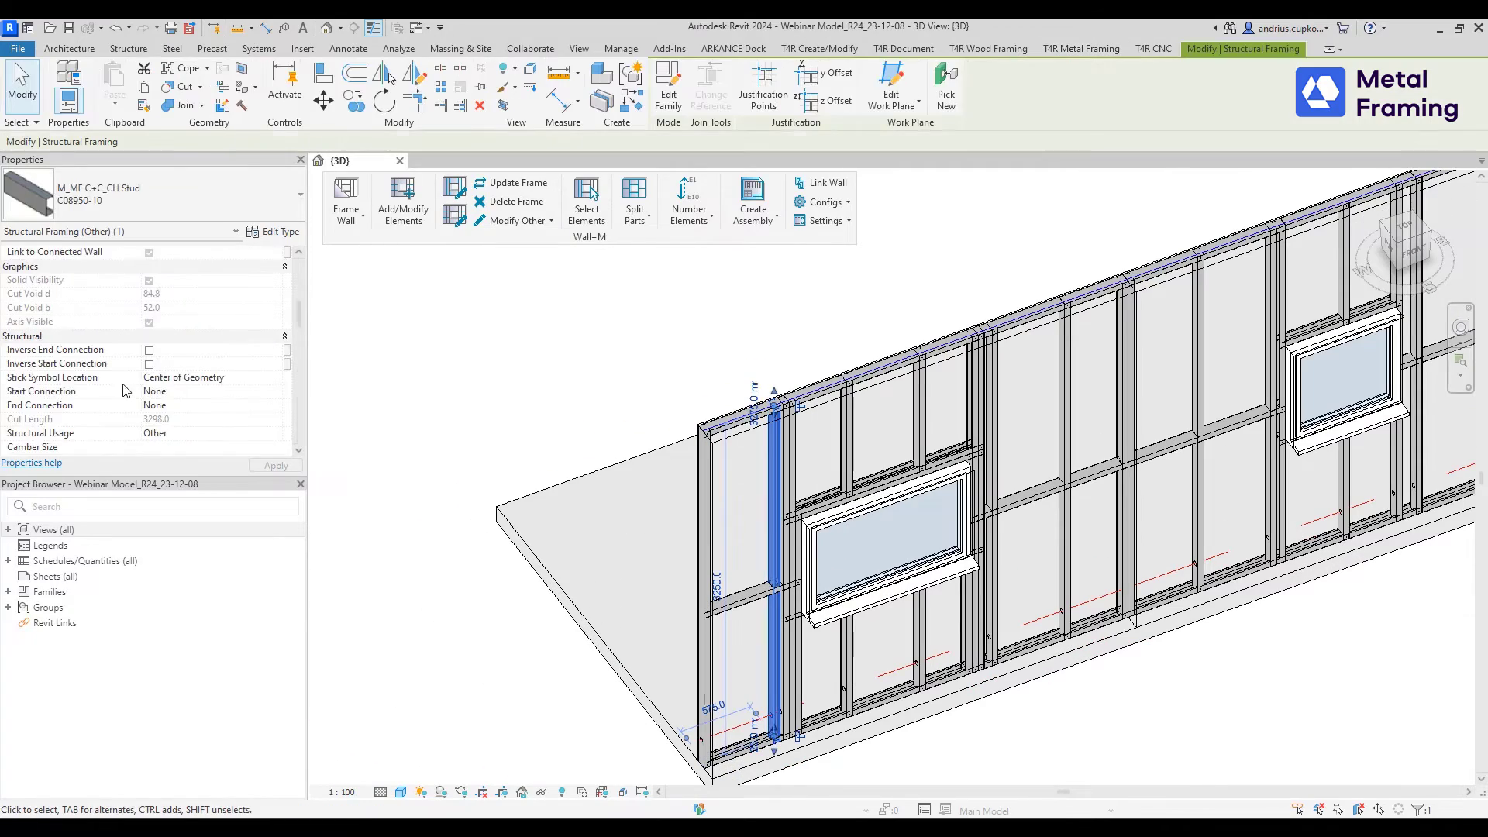
scroll(141, 365, "down", 3)
scroll(141, 364, "down", 8)
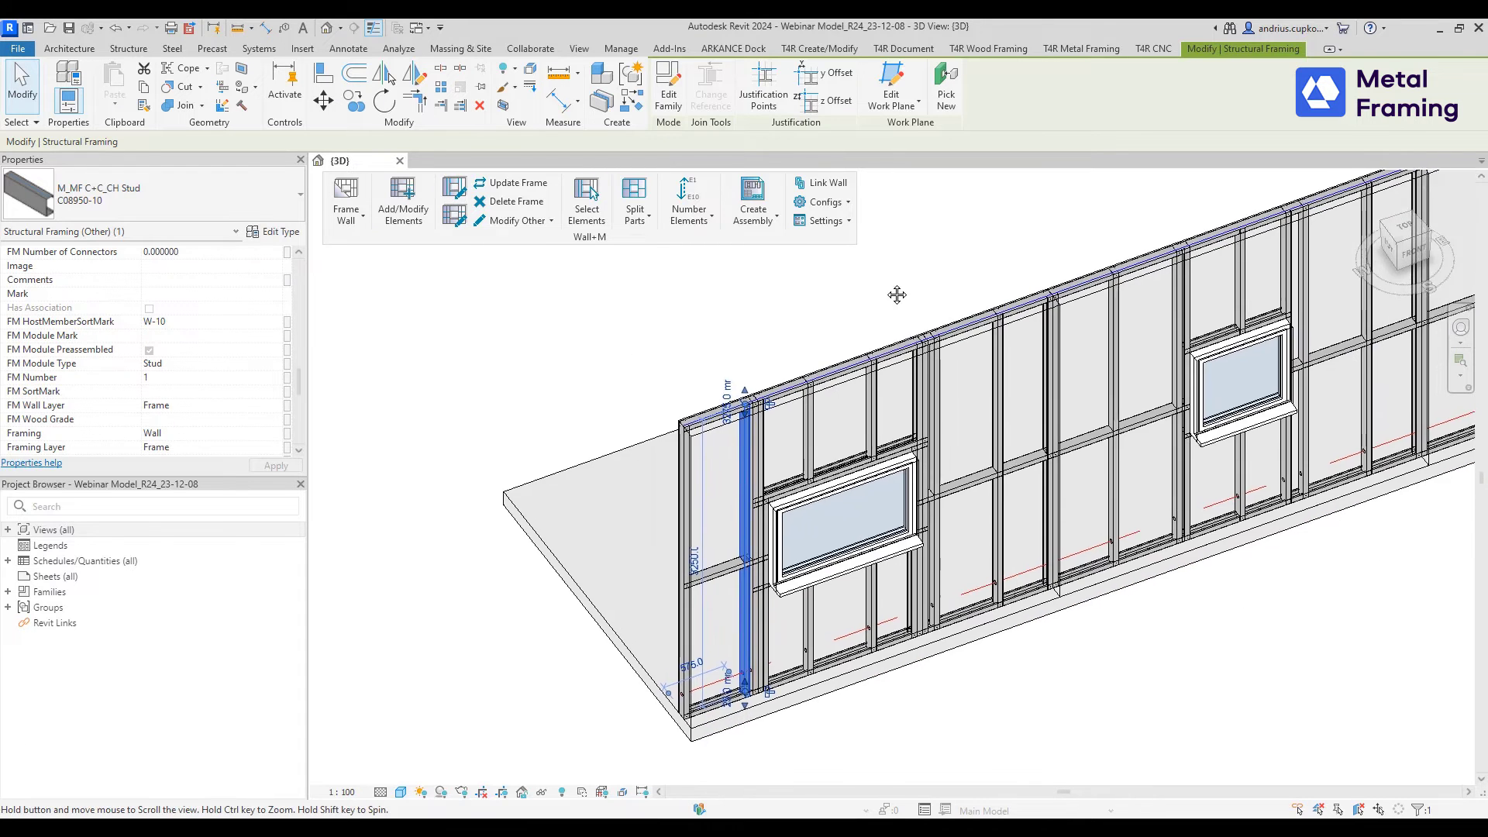
middle_click_drag(923, 305, 729, 316)
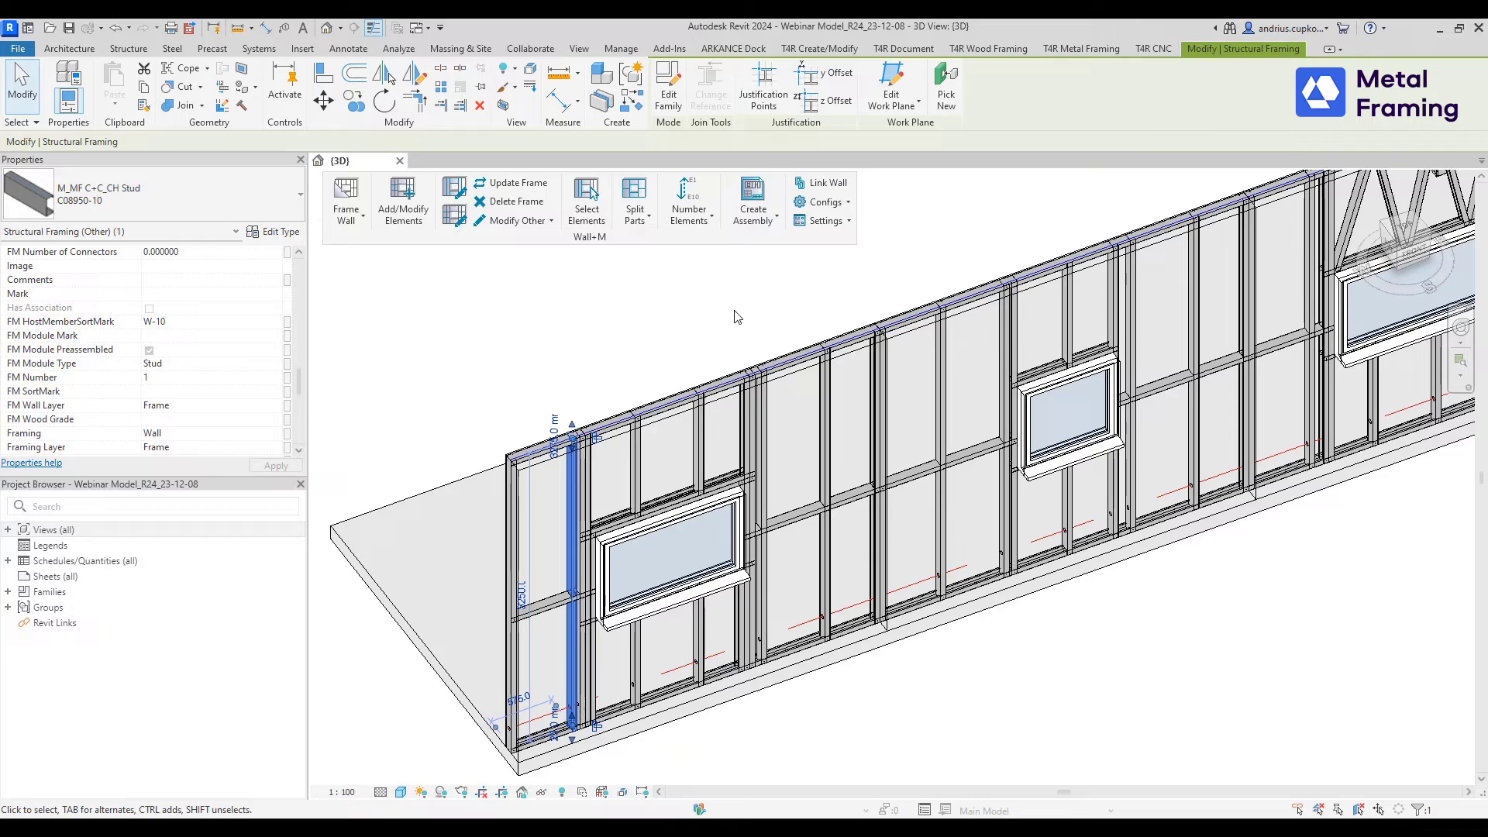
- Examine the stud's FM SortMark and length parameters and compare the identity data of another stud between the wall's windows
left_click(162, 393)
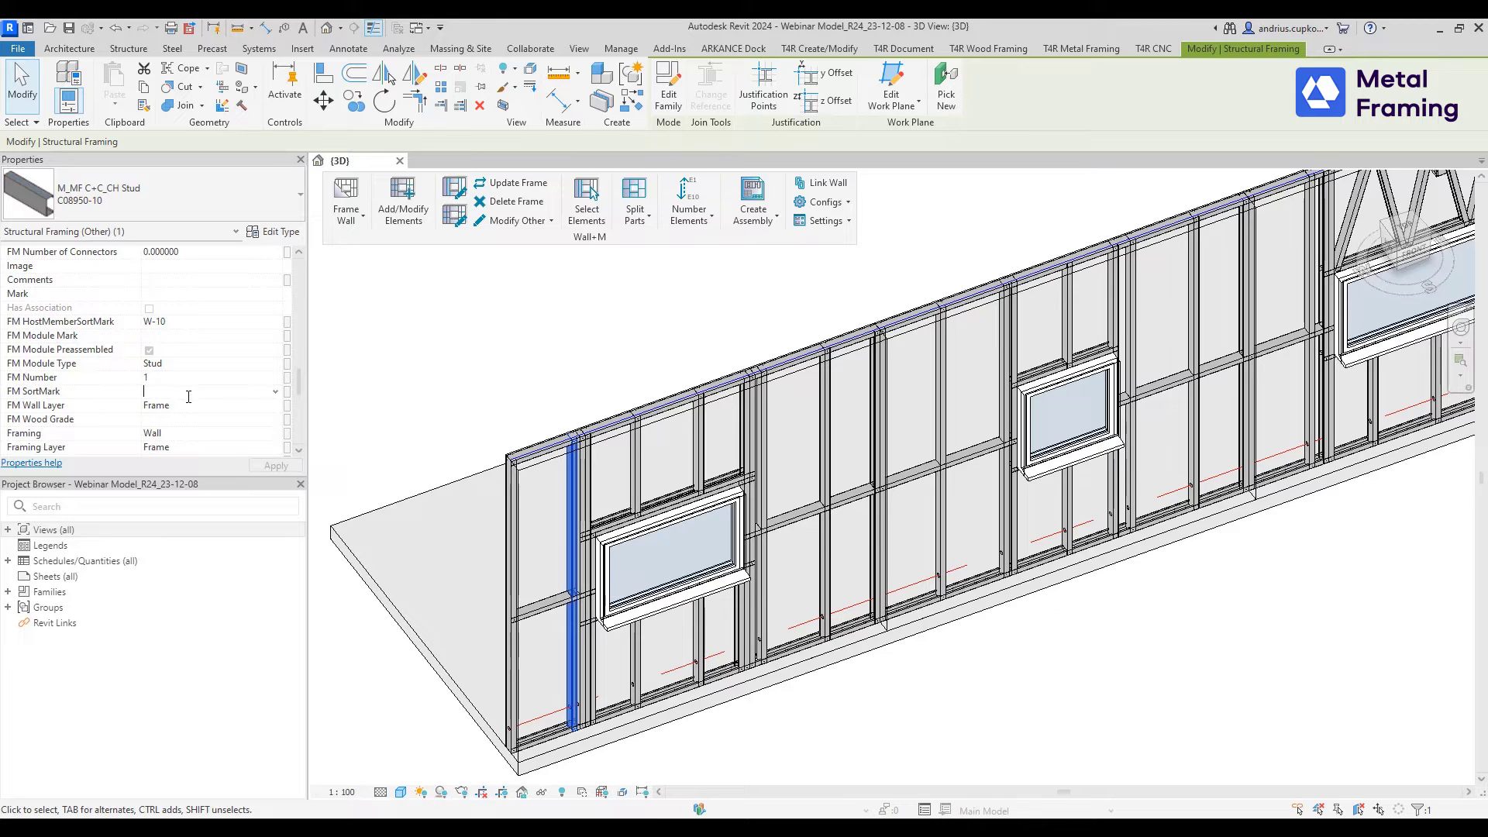
scroll(232, 387, "up", 3)
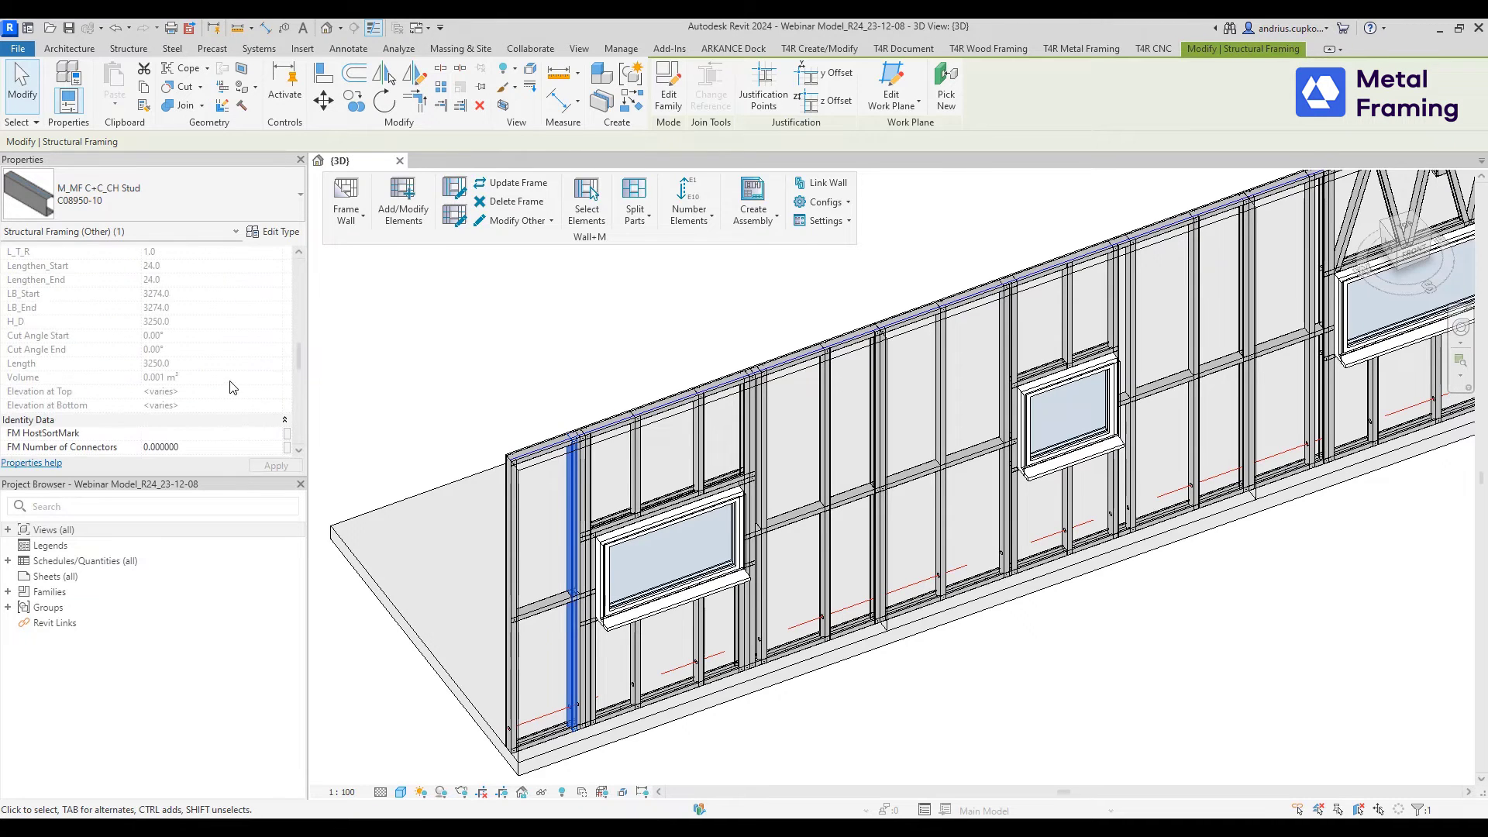
scroll(236, 362, "up", 4)
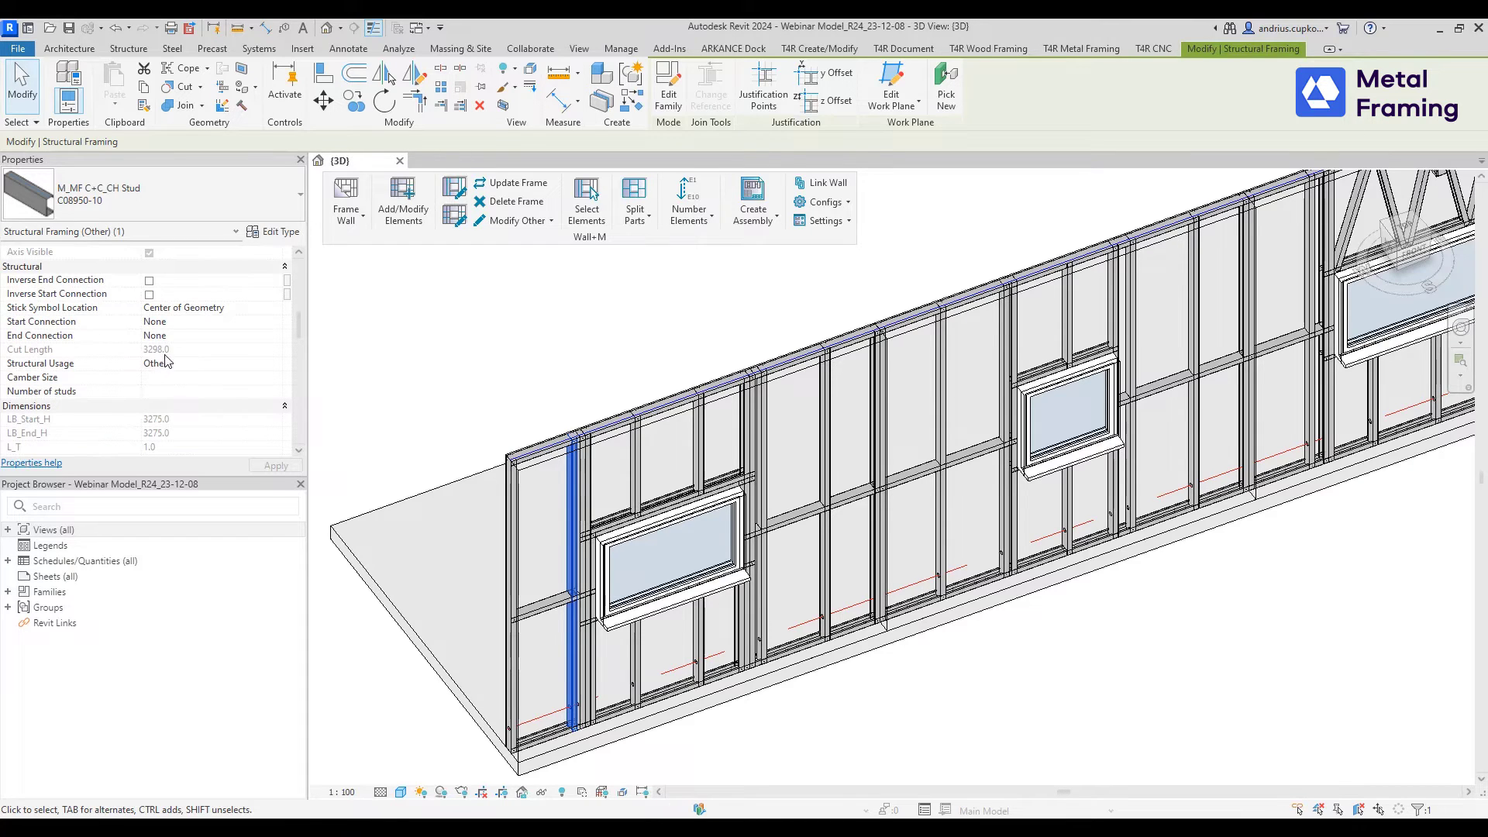
scroll(204, 375, "down", 3)
scroll(203, 375, "down", 3)
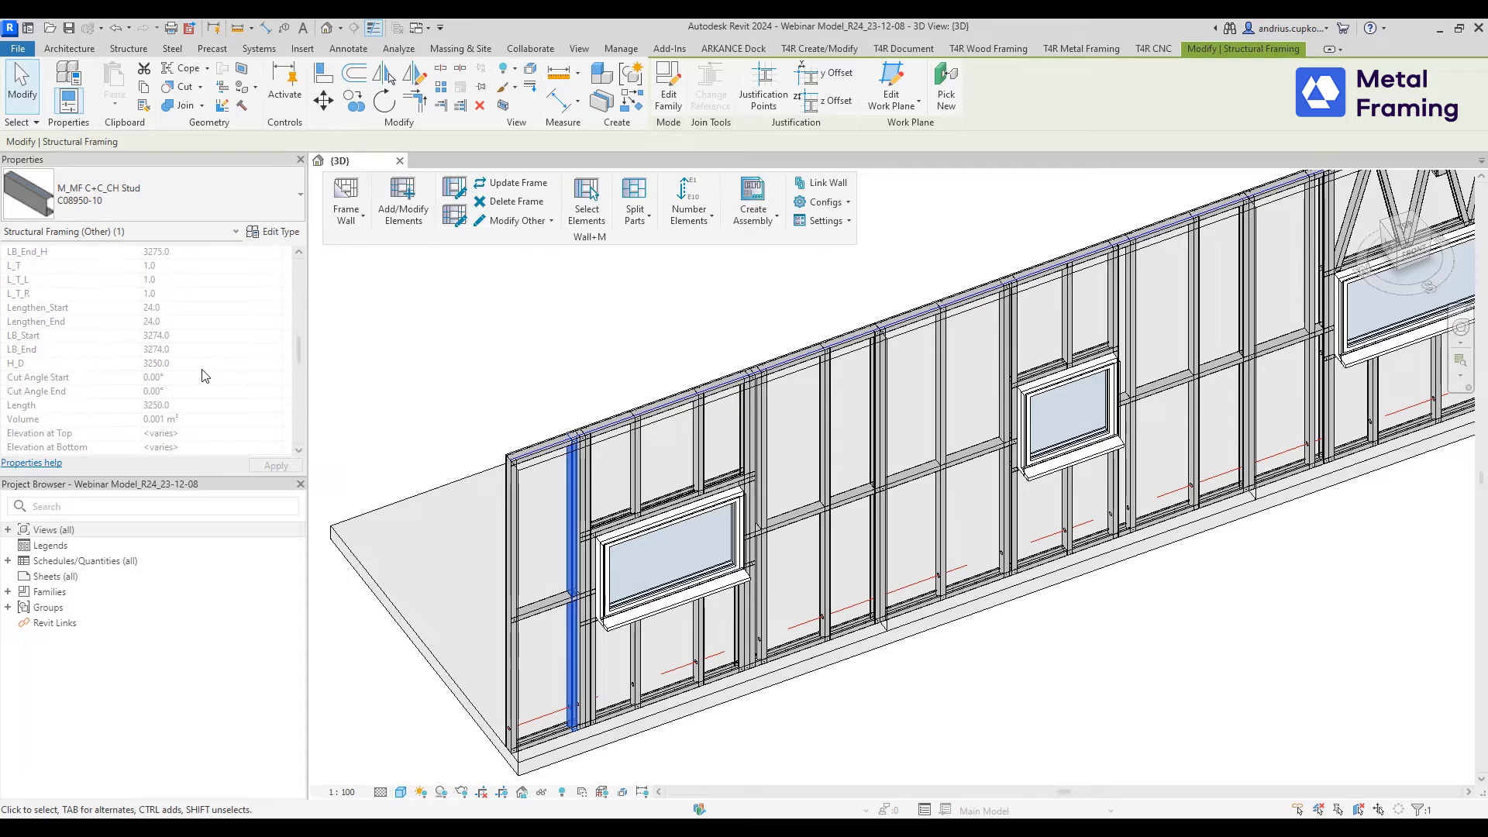
scroll(205, 374, "down", 3)
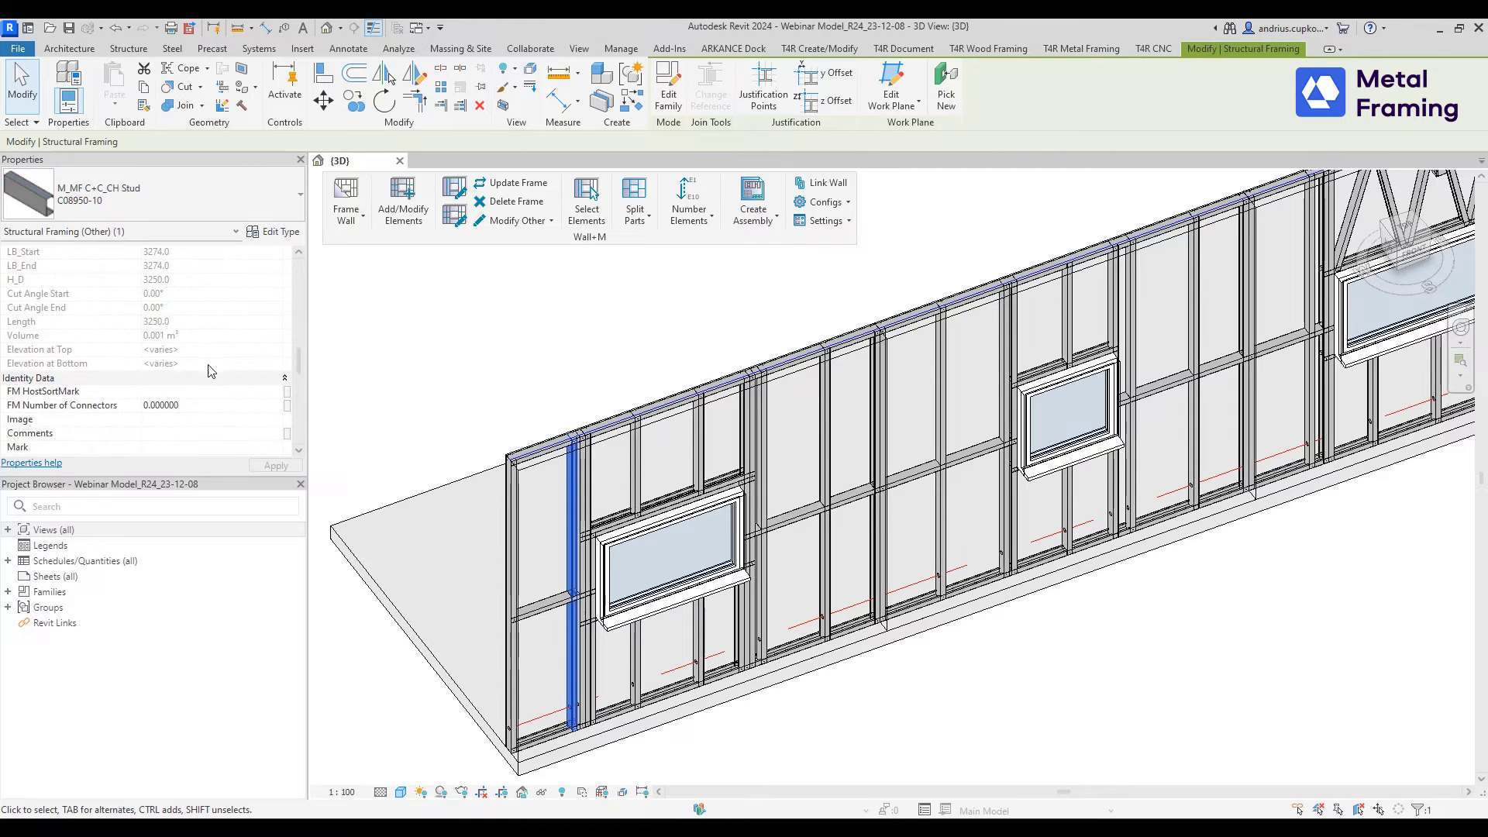
scroll(200, 358, "down", 1)
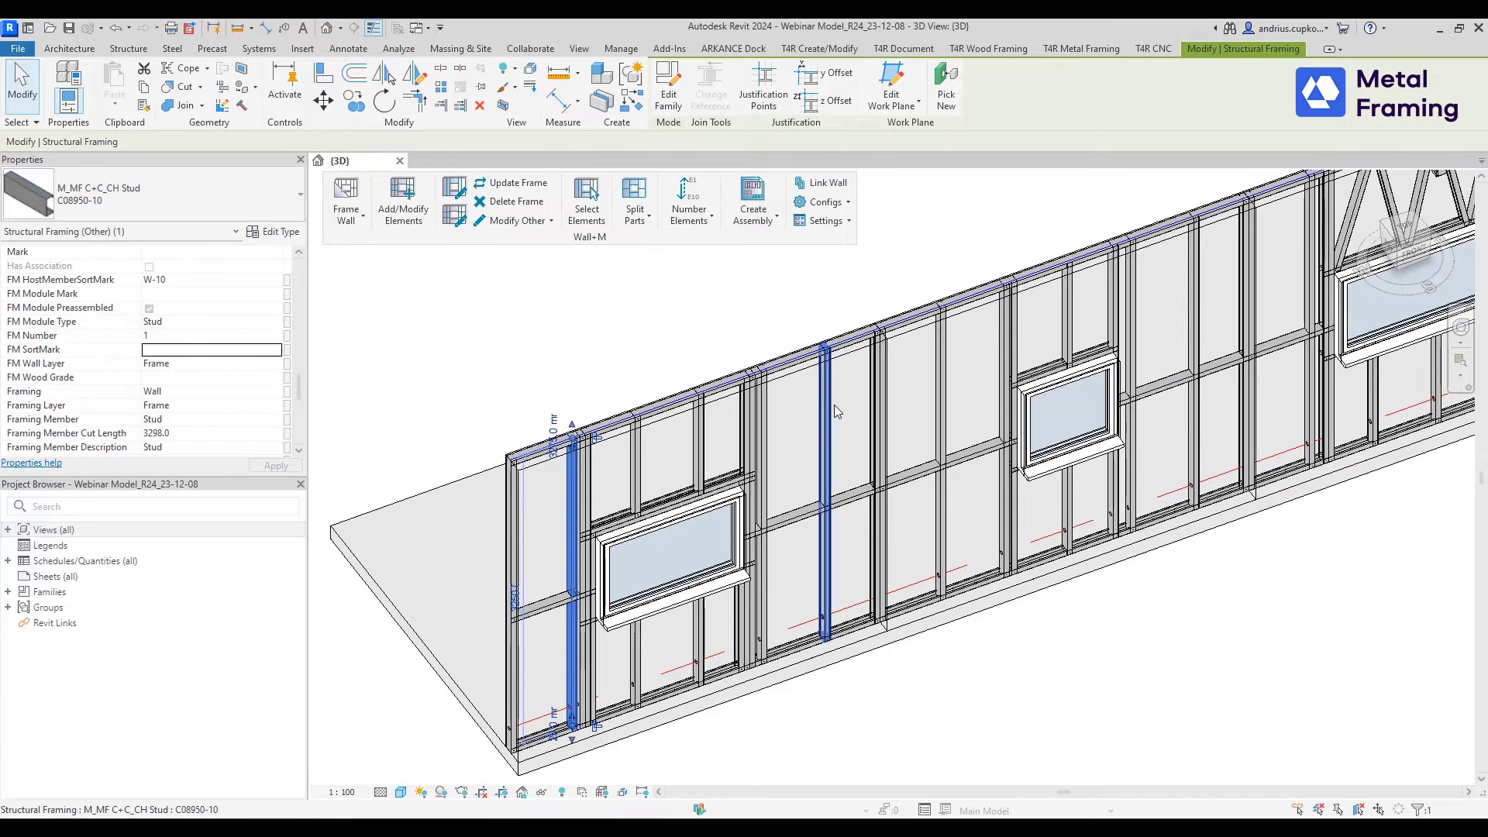
left_click(829, 439)
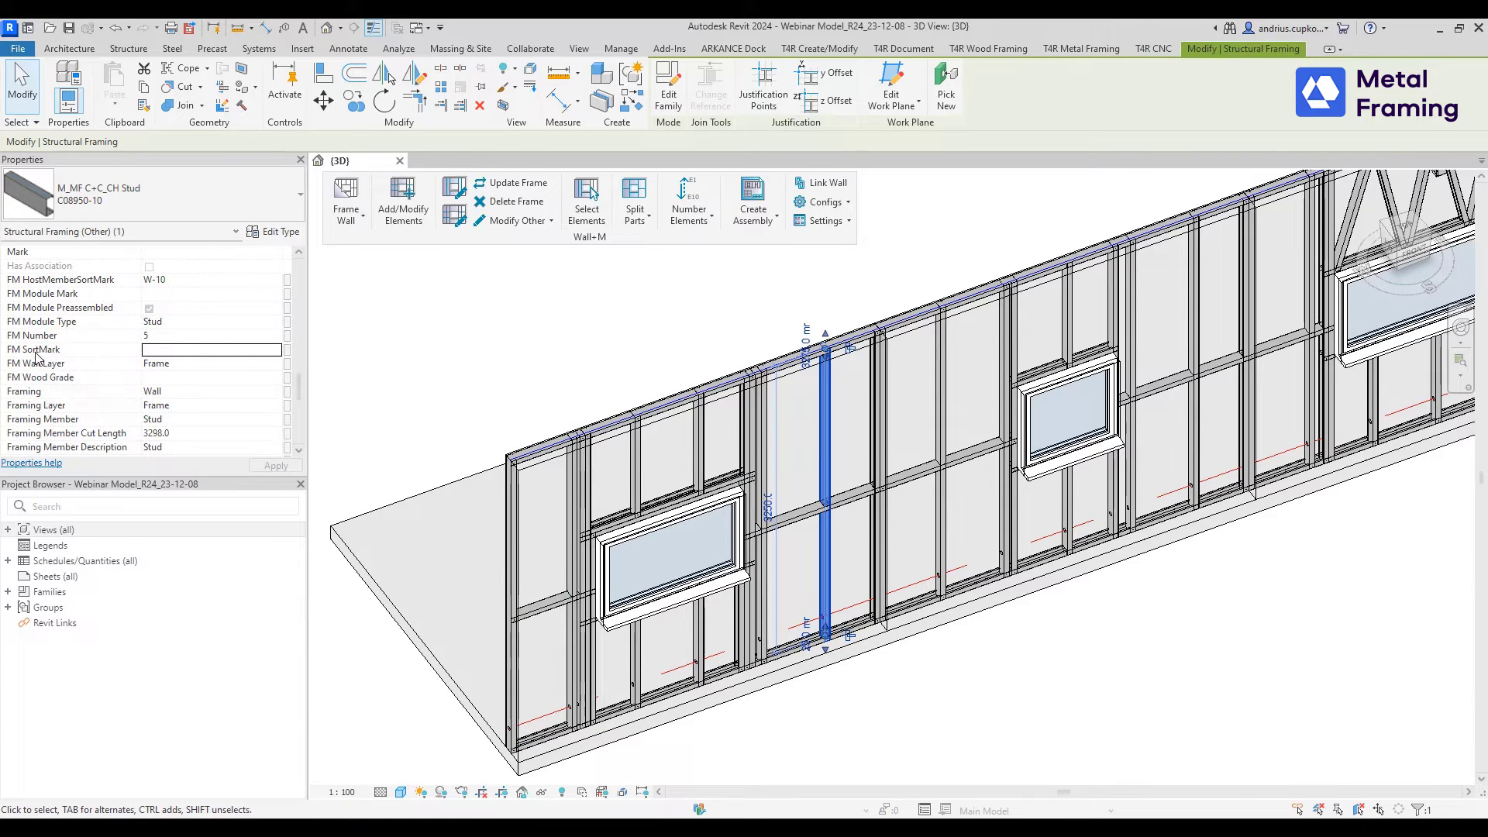
- Compare the FM parameters of a stud and nogging between the windows with those of the first window's top cripple
left_click(944, 388)
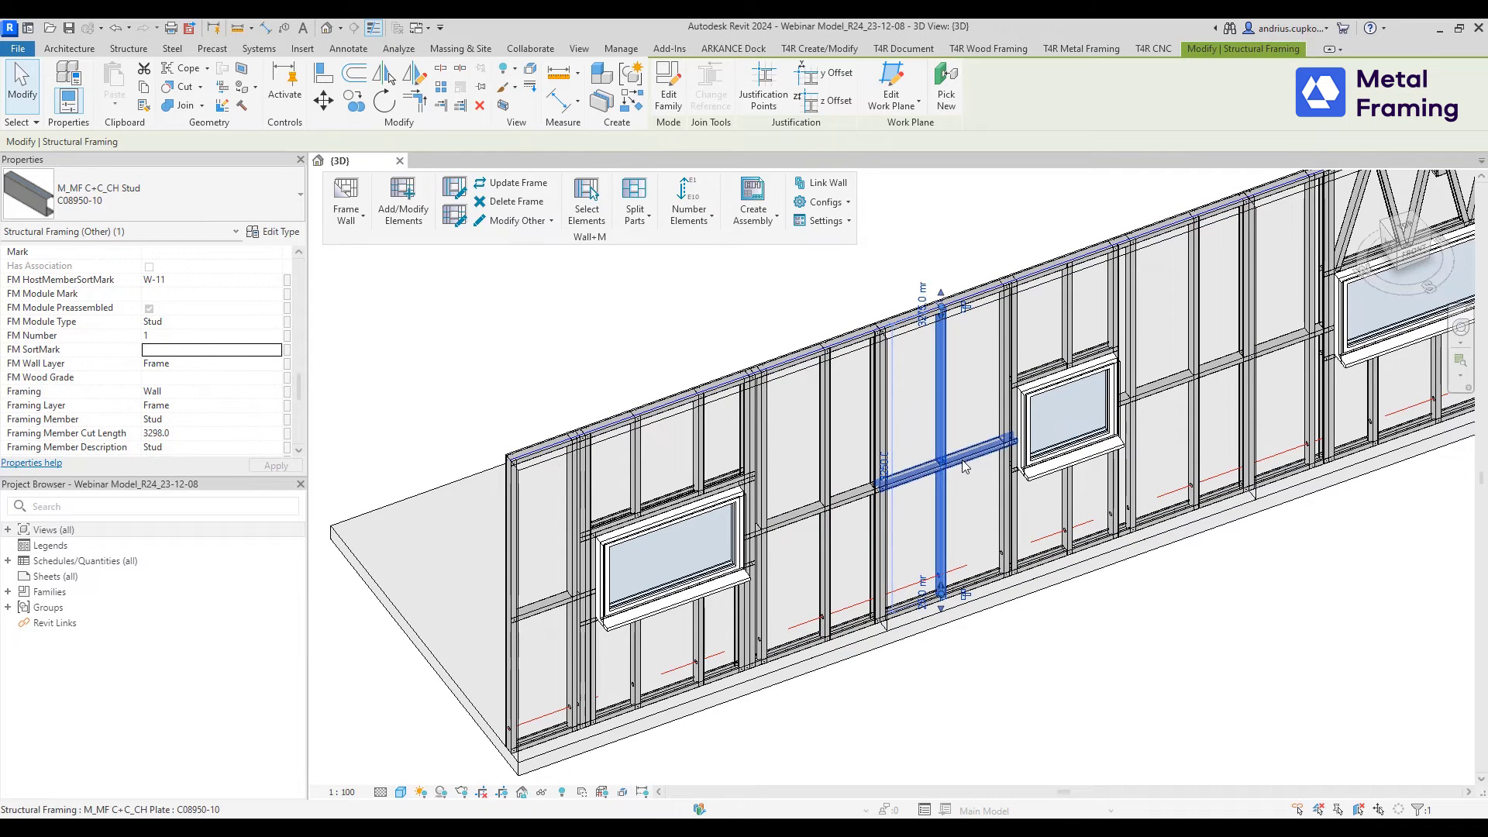
left_click(964, 465)
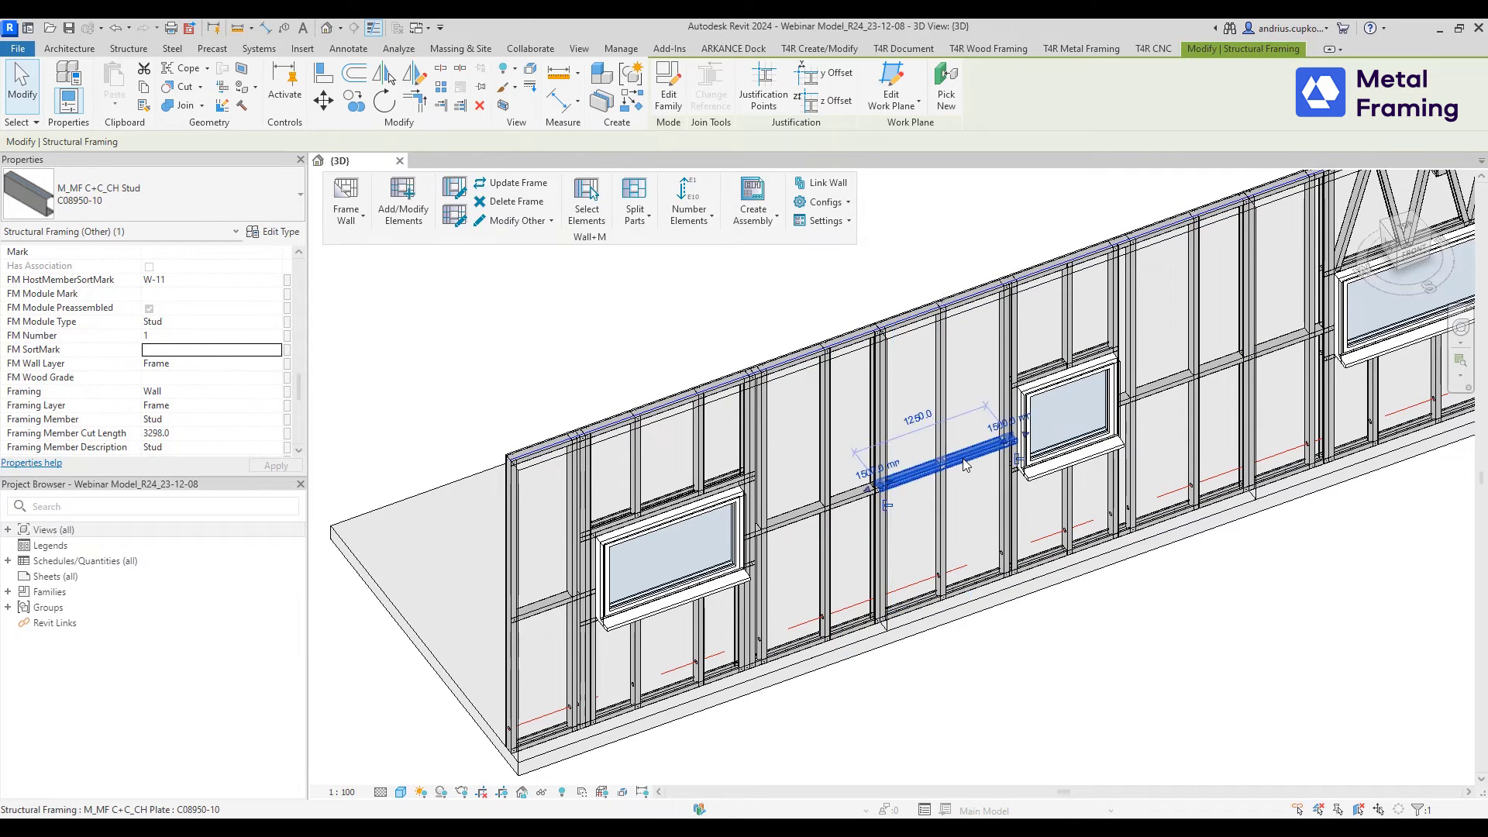
left_click(635, 474)
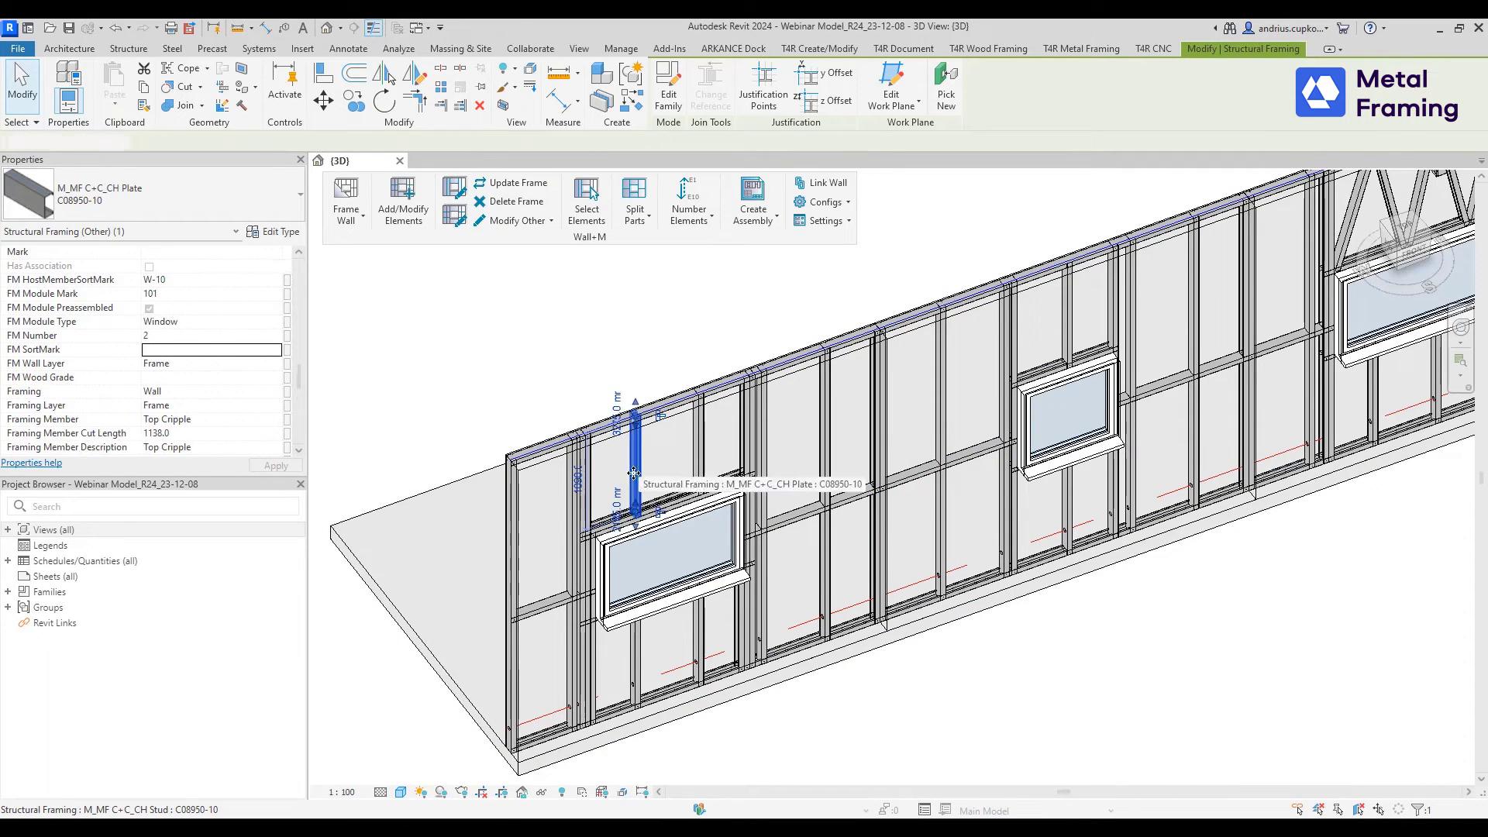
- Check the FM SortMark of three full-height studs and the bottom cripple below the second window of the long wall
left_click(574, 524)
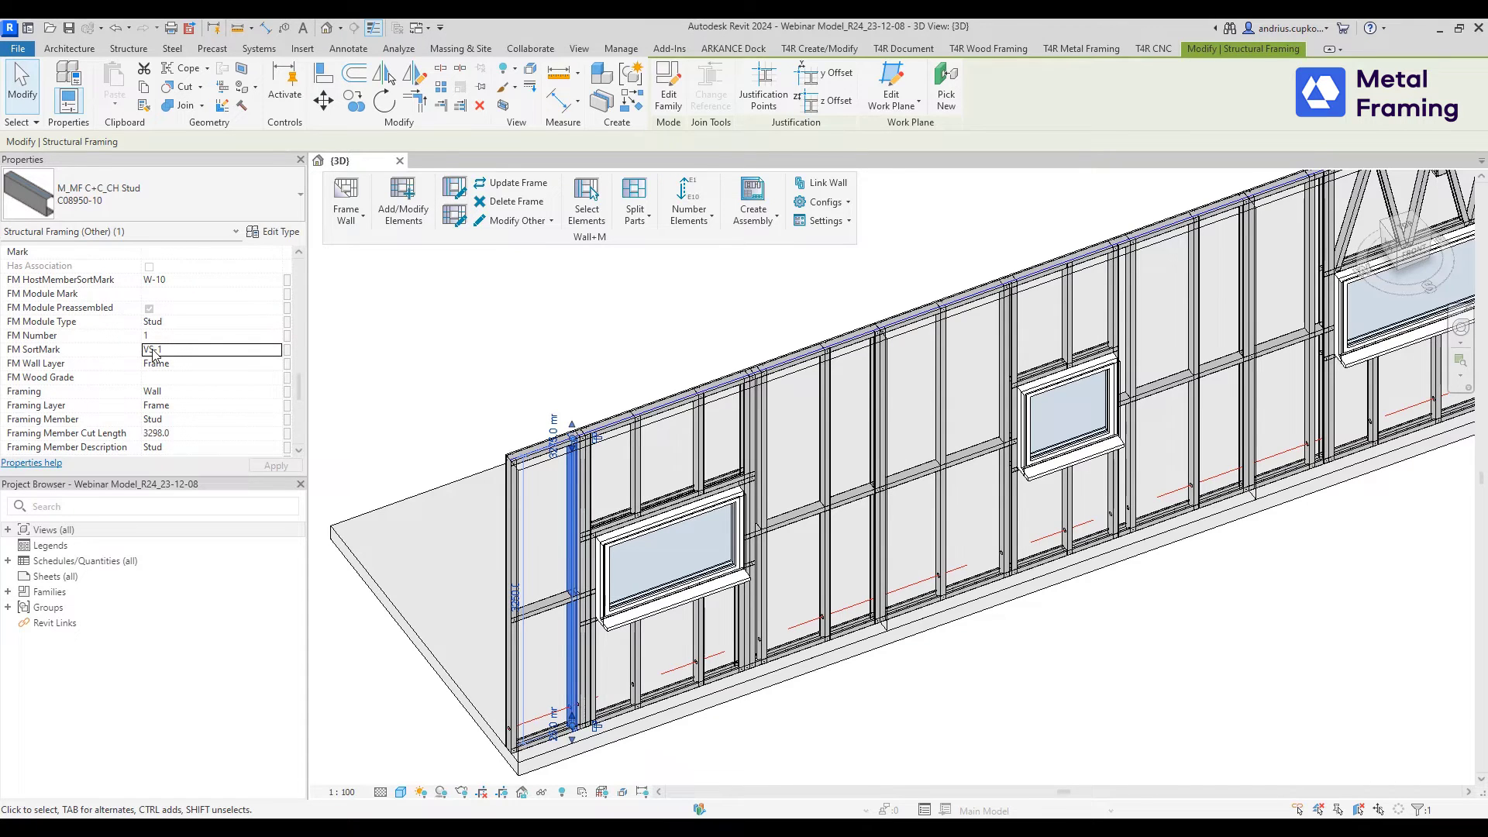
left_click(823, 458)
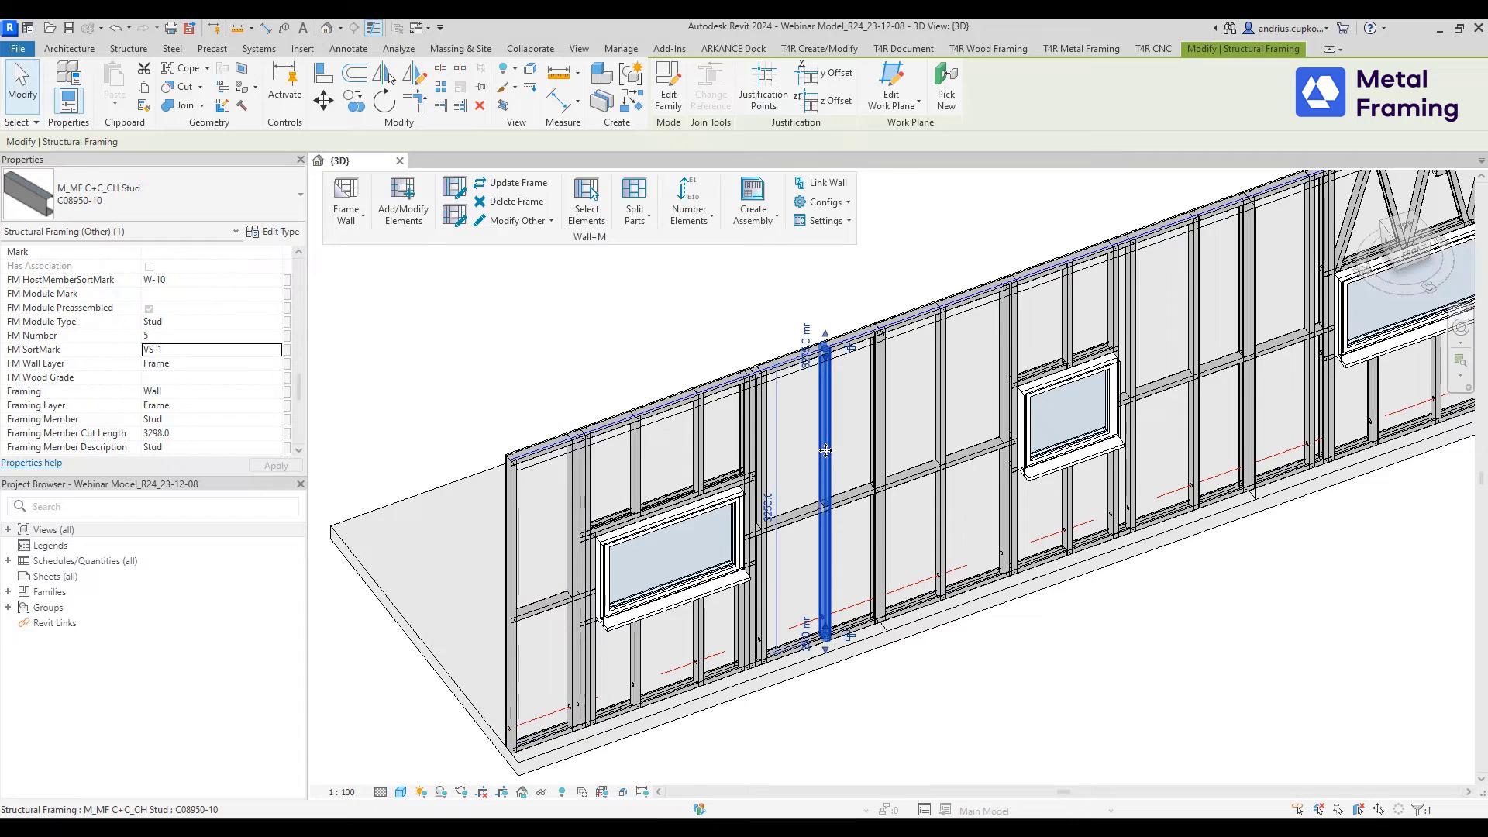
left_click(941, 403)
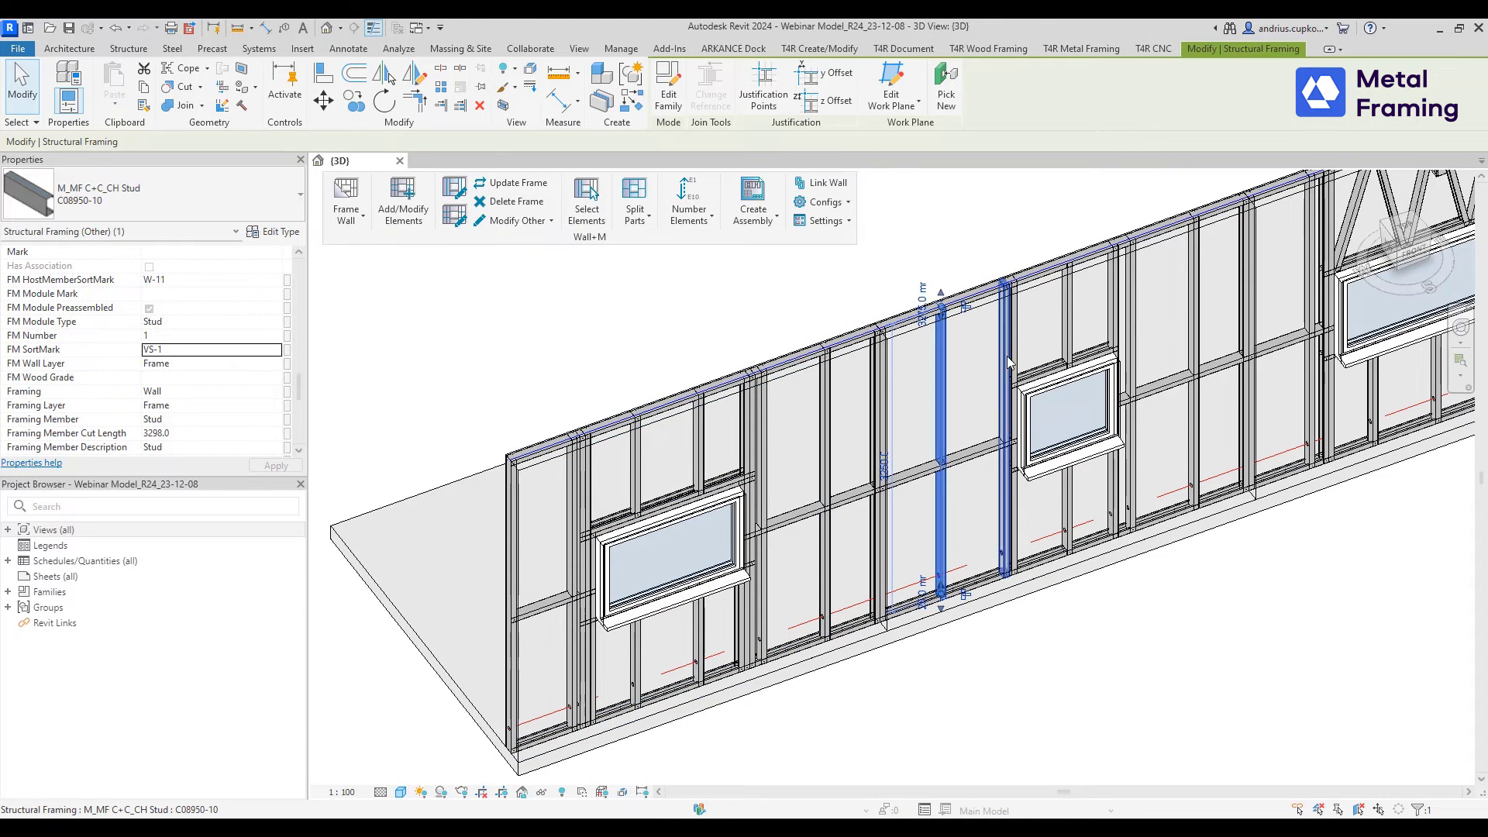
left_click(1066, 325)
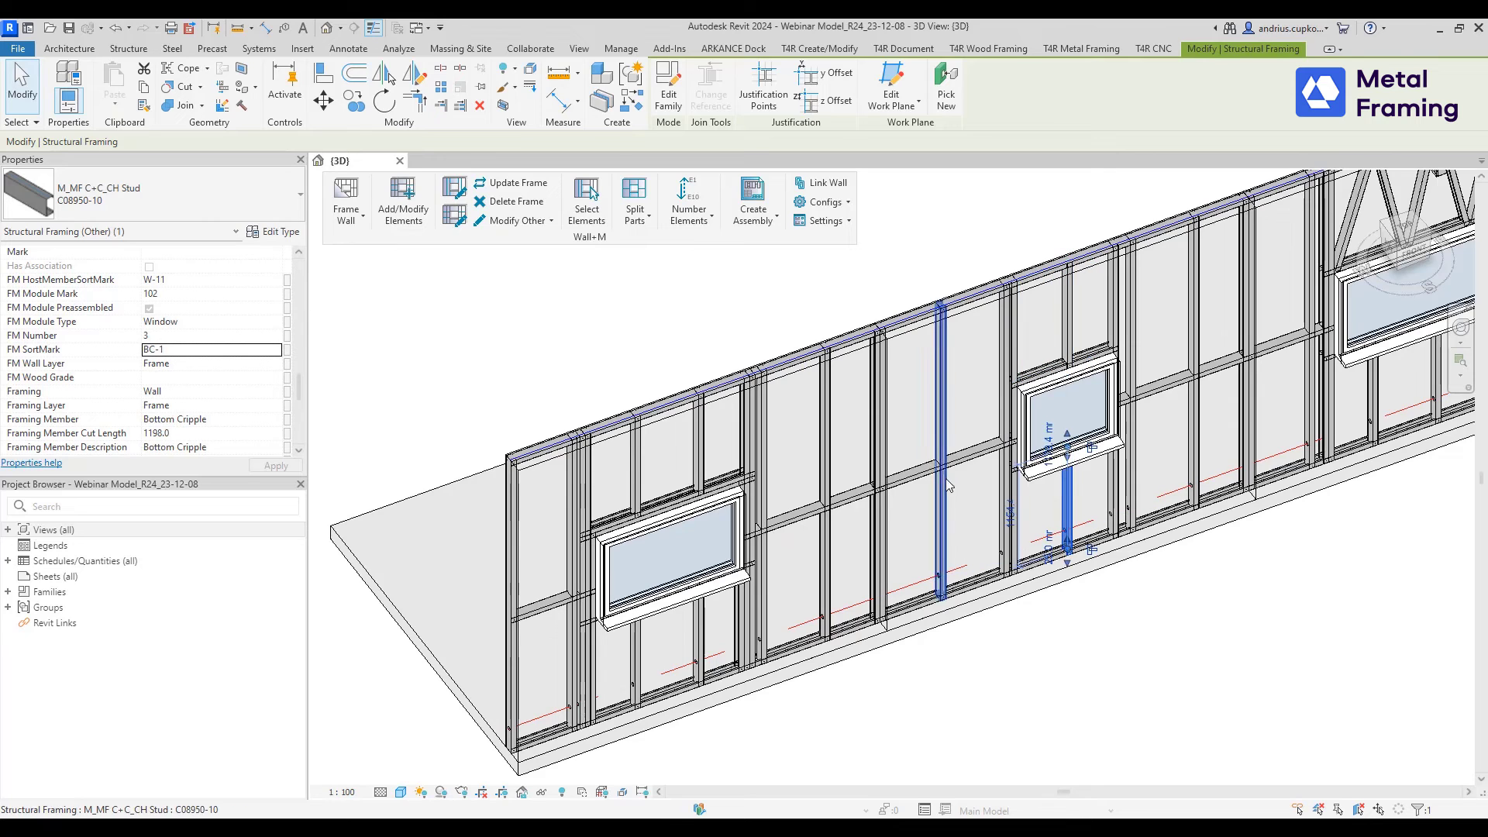
- Check the FM SortMark of the nogging between the windows and the header plate above the first window
left_click(981, 464)
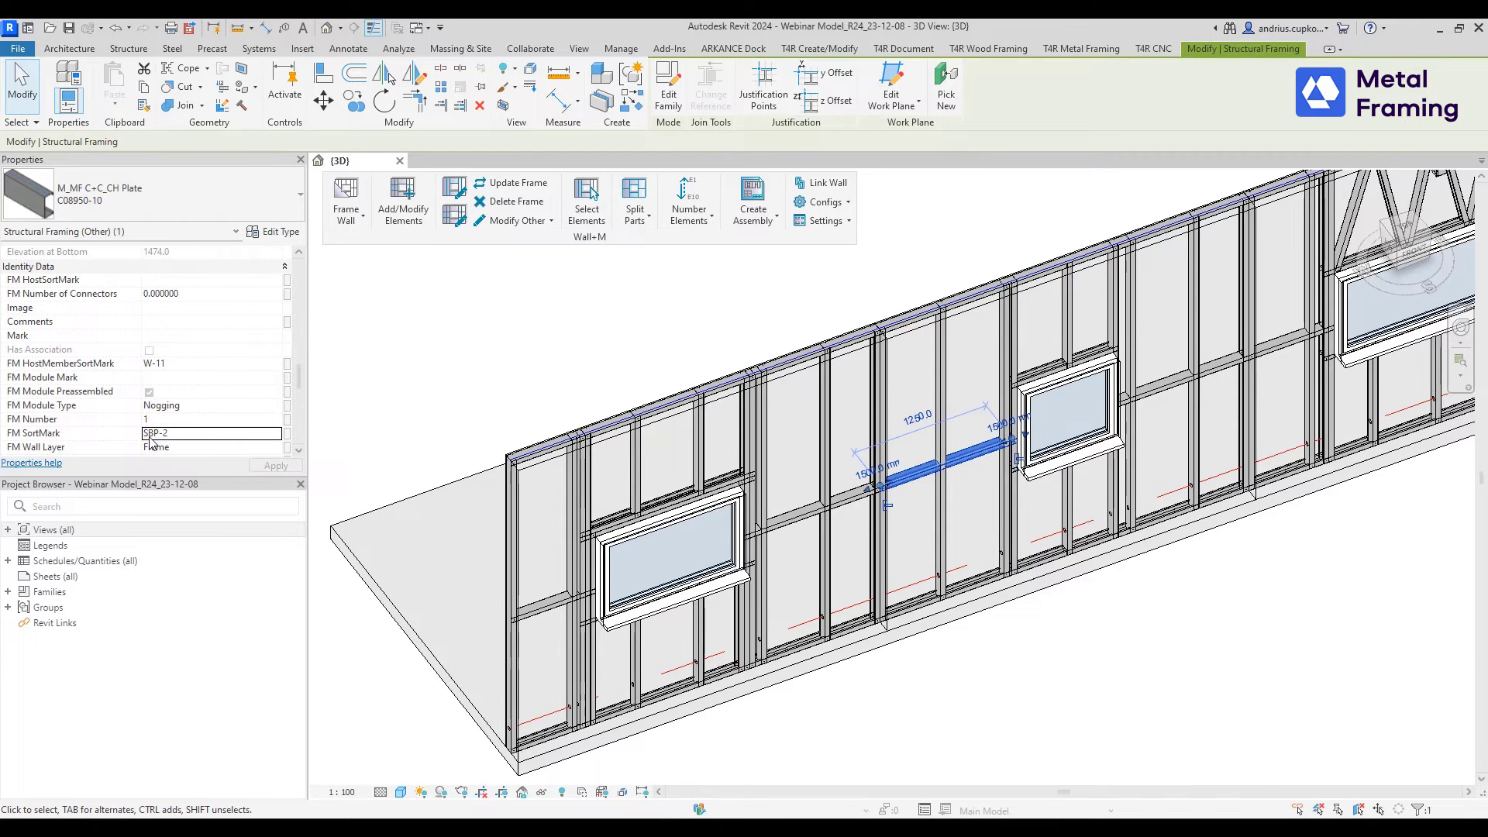
left_click(699, 470)
left_click(679, 500)
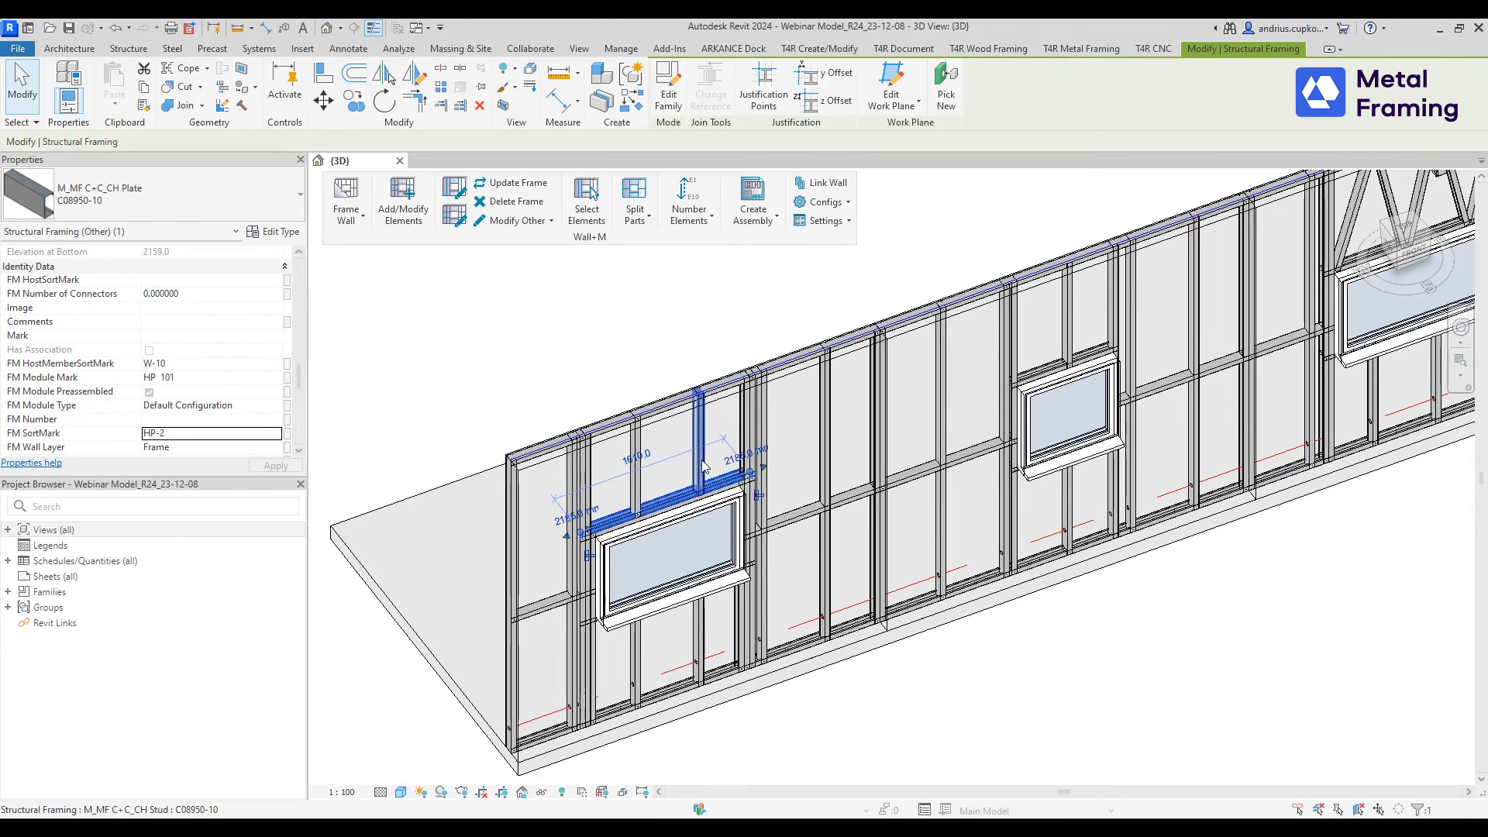
middle_click_drag(976, 496, 759, 523)
scroll(979, 488, "down", 5)
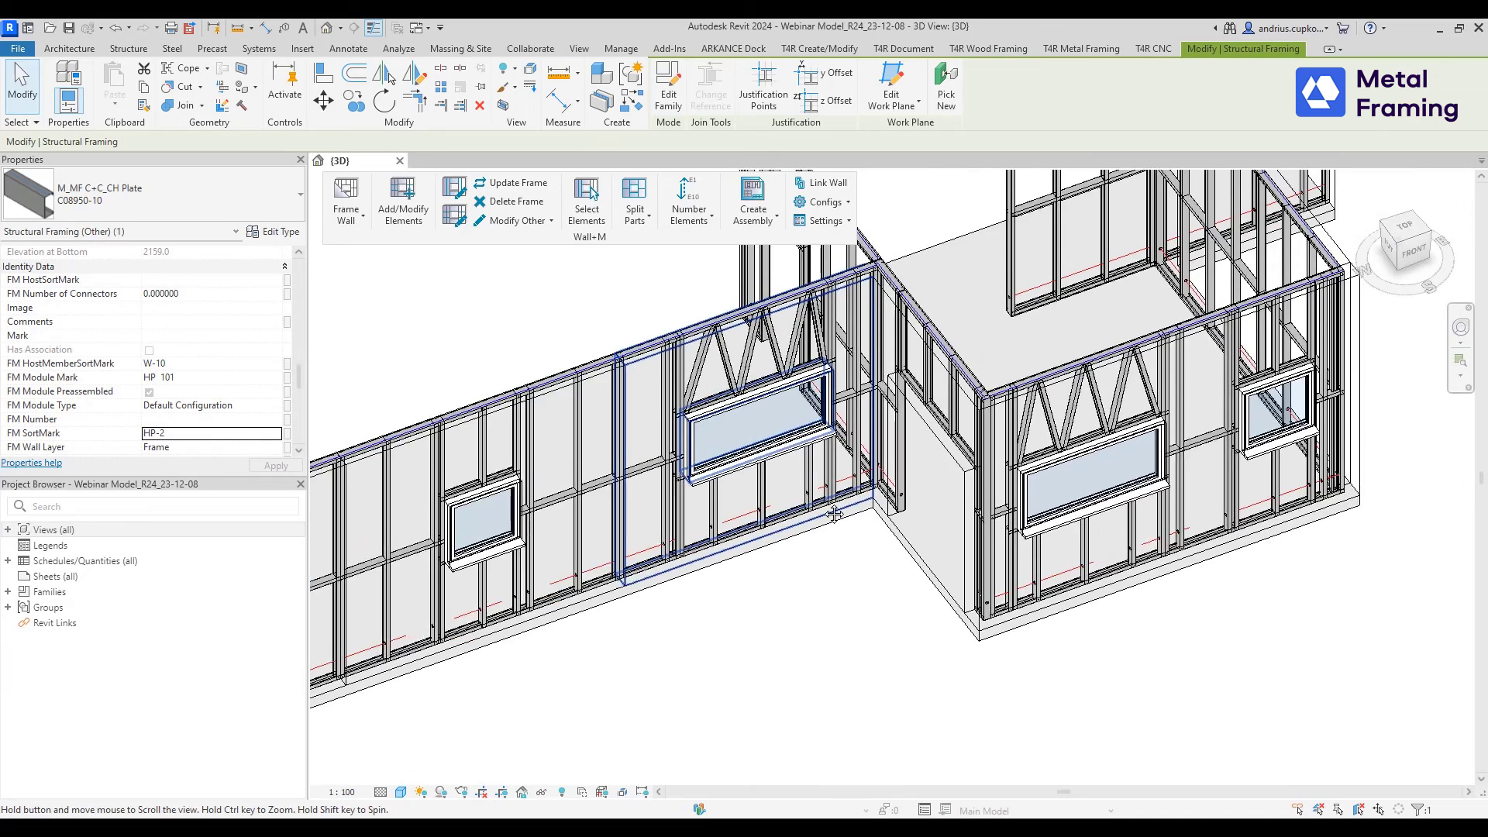
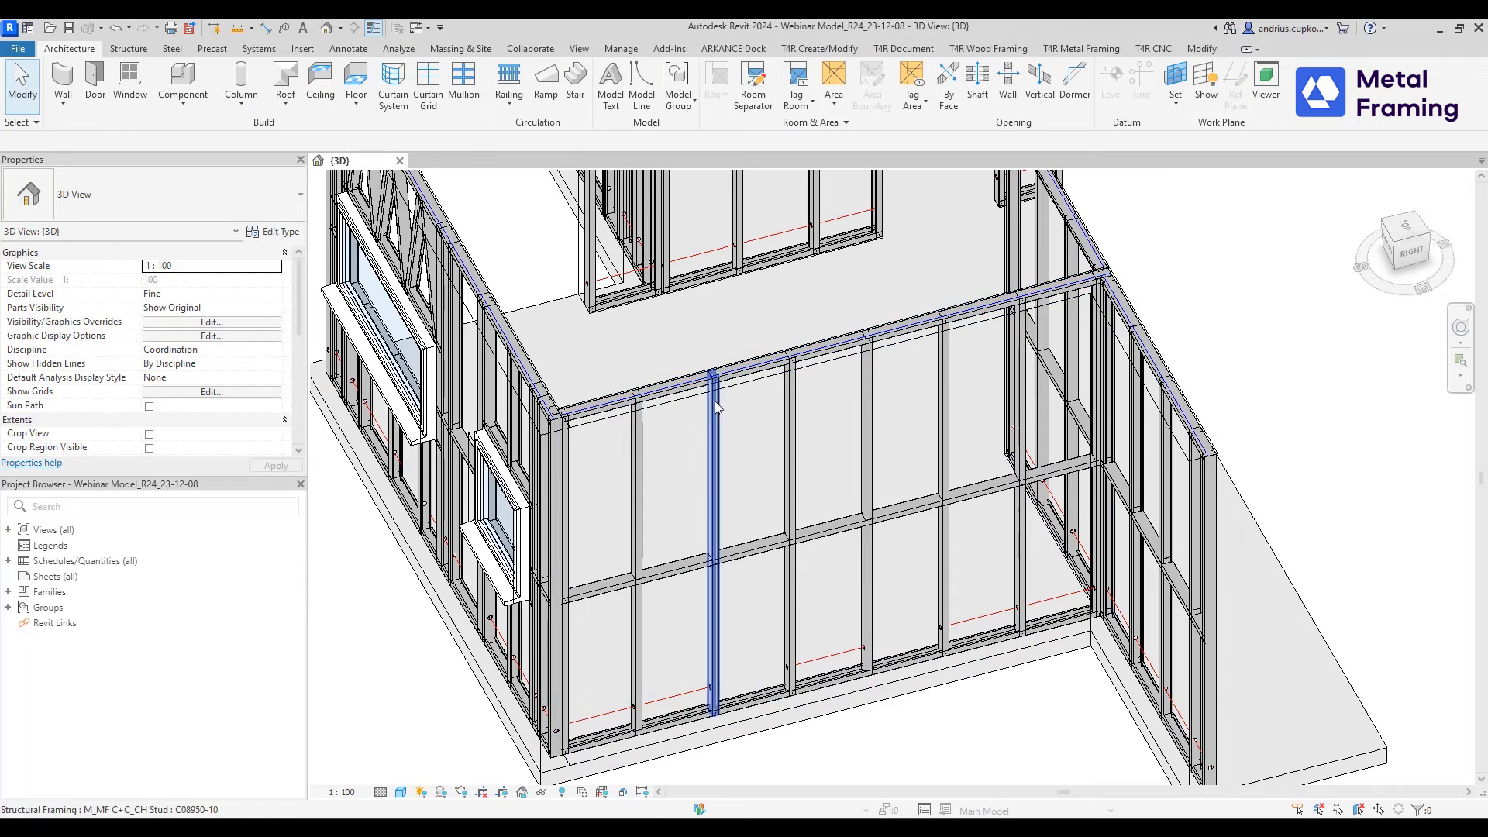
- Select the six intermediate studs and the nogging of the windowless wall together
left_click_drag(1130, 256, 1177, 315)
left_click(1020, 403)
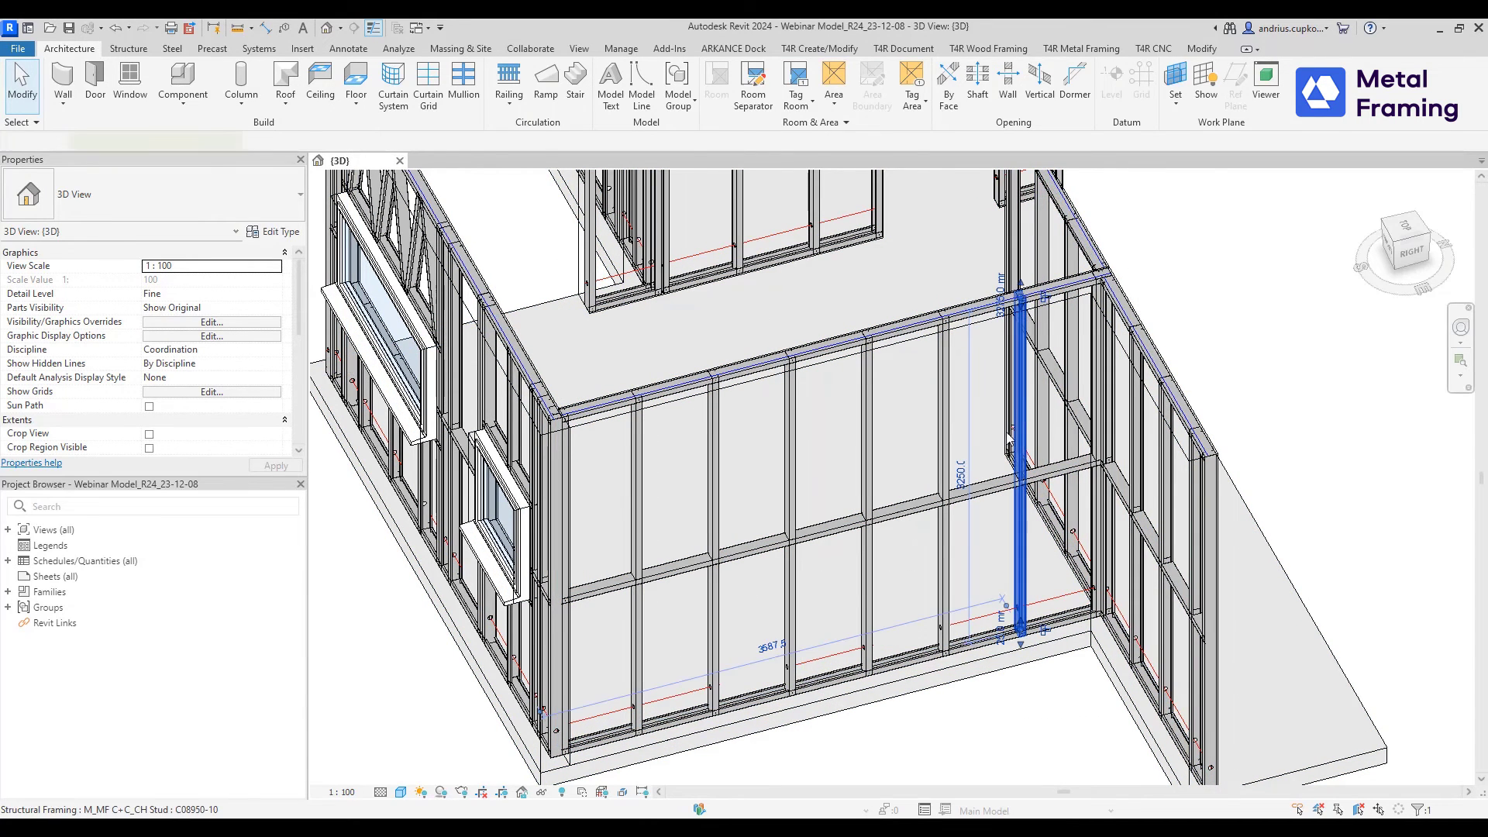
left_click(952, 409, "ctrl")
left_click(867, 426, "ctrl")
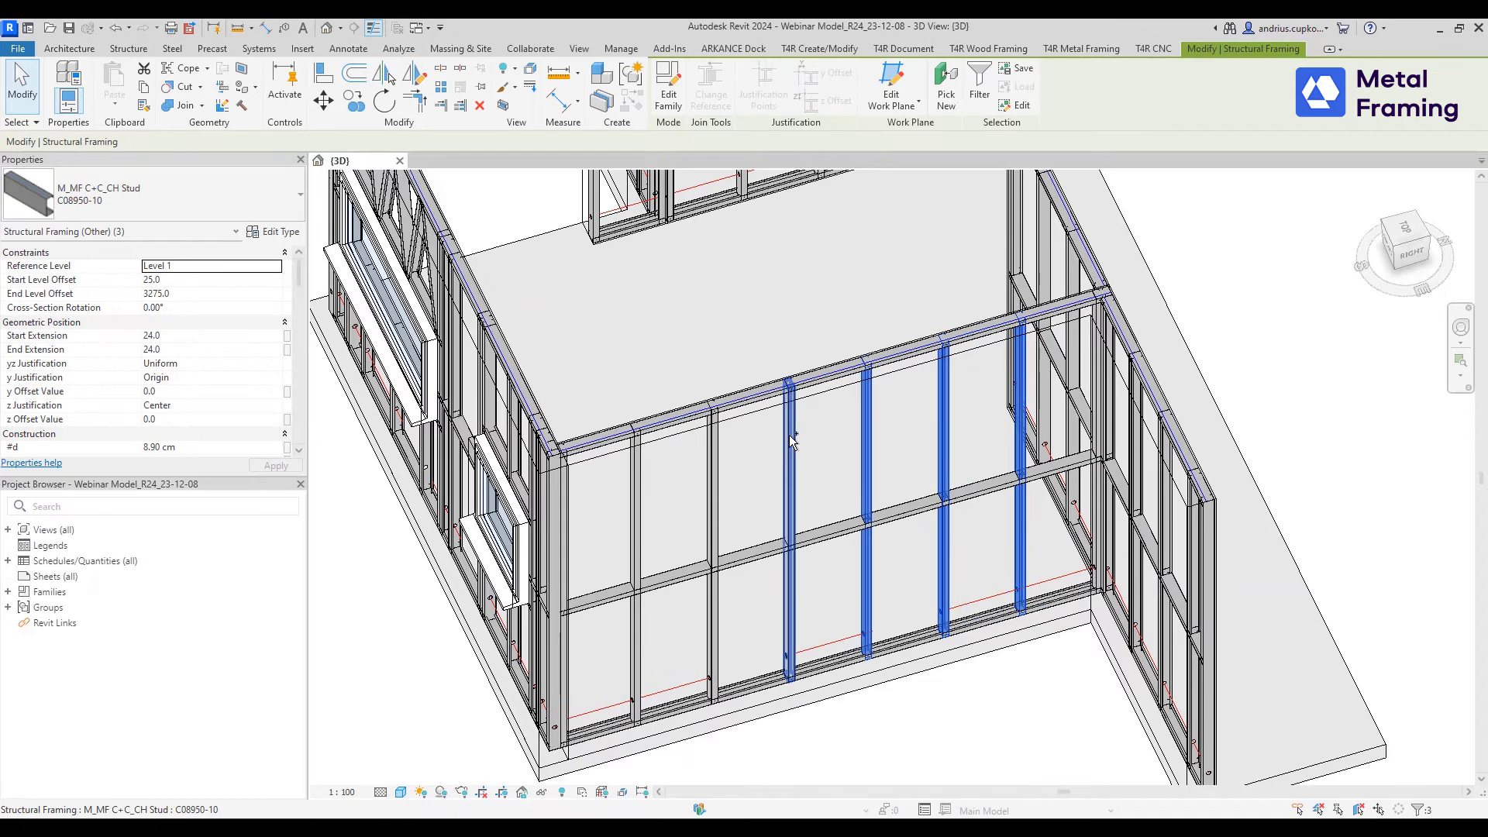
left_click(647, 465, "ctrl")
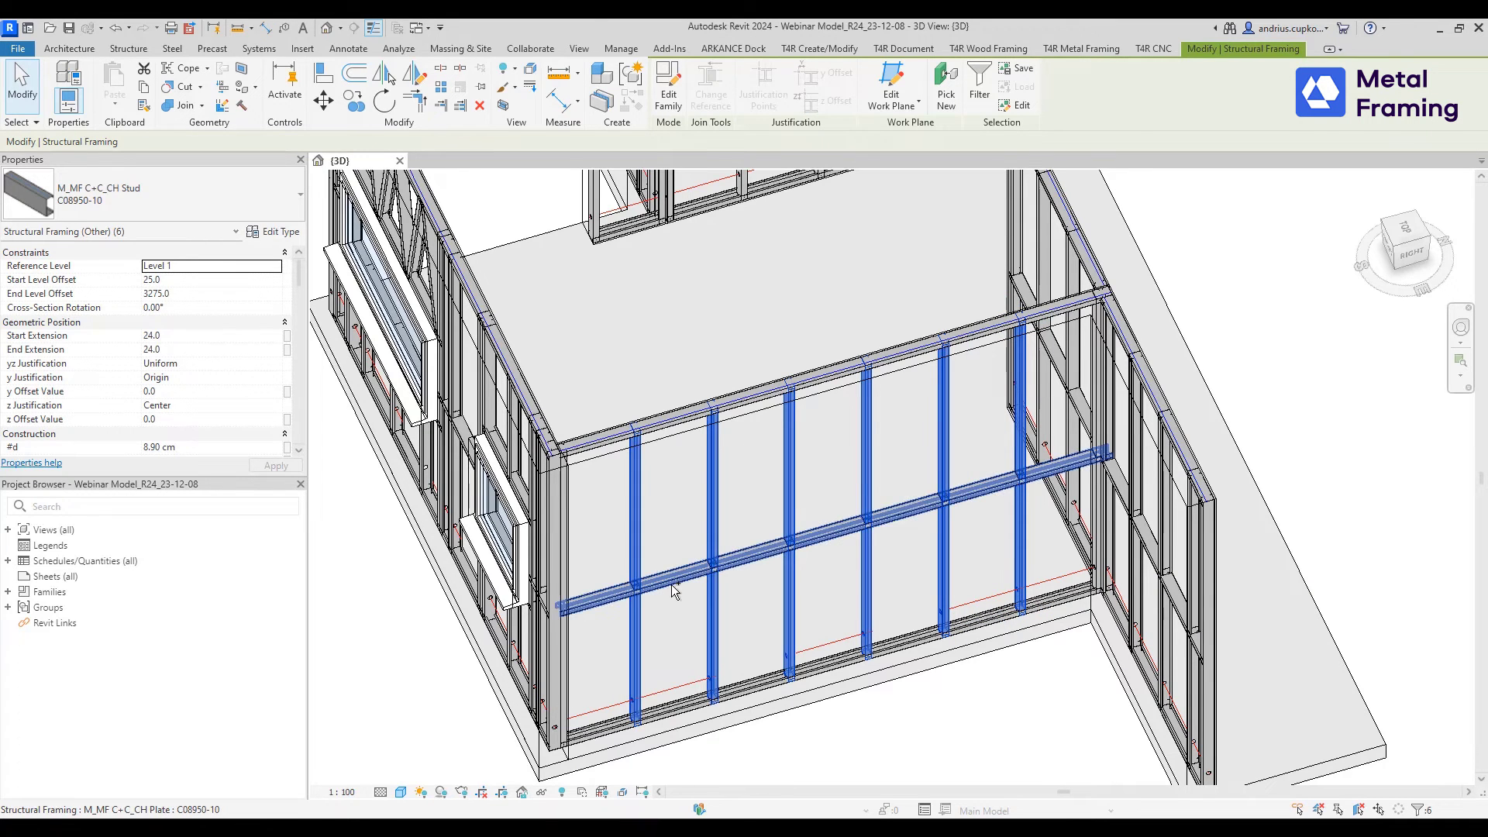
left_click(672, 585, "ctrl")
- Add the top plate and the end stud at the windowed-wall corner to the selection
scroll(681, 706, "up", 3)
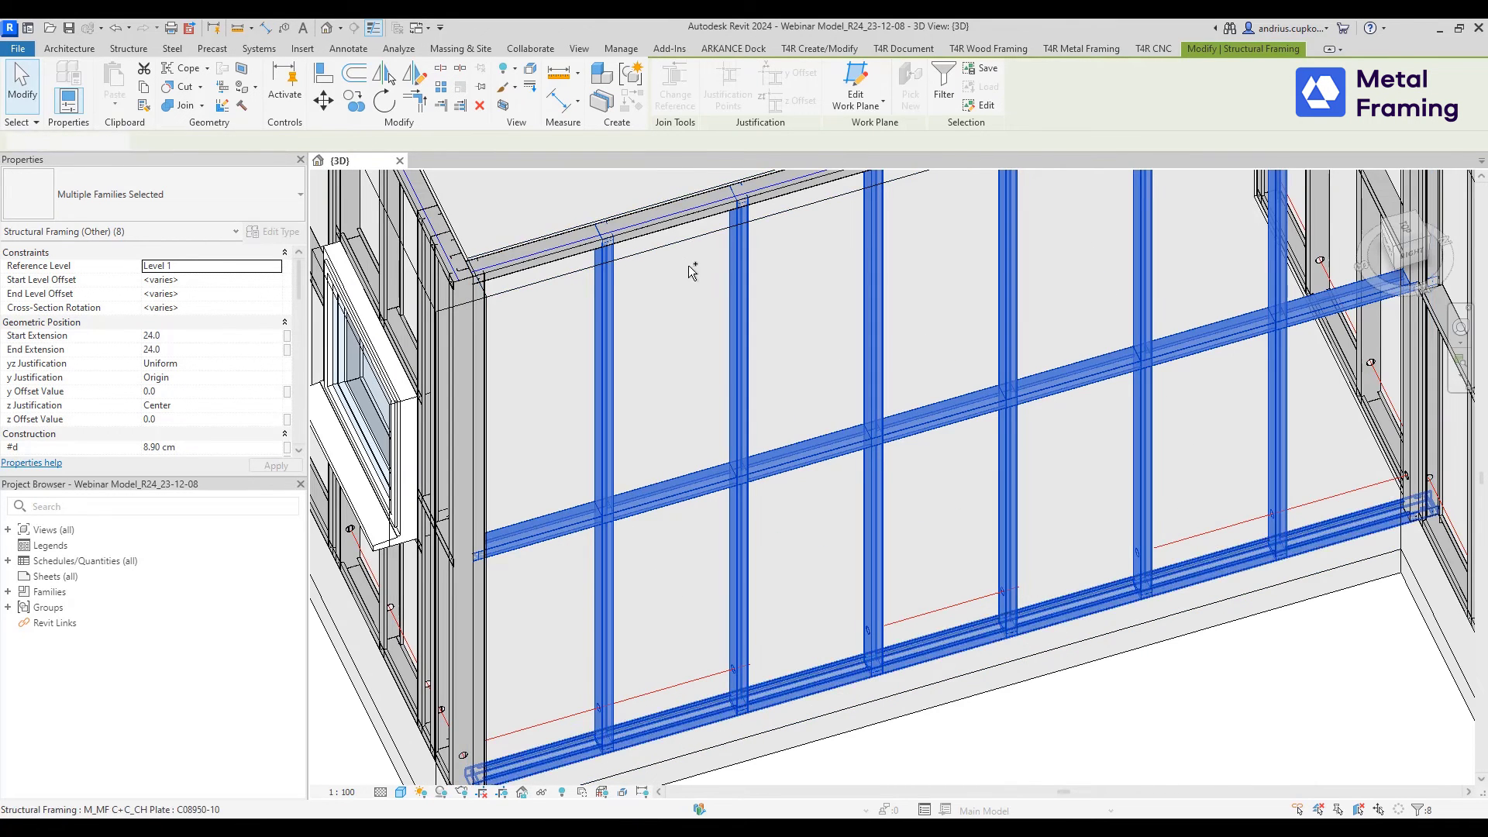
left_click(651, 226, "ctrl")
scroll(447, 325, "up", 4)
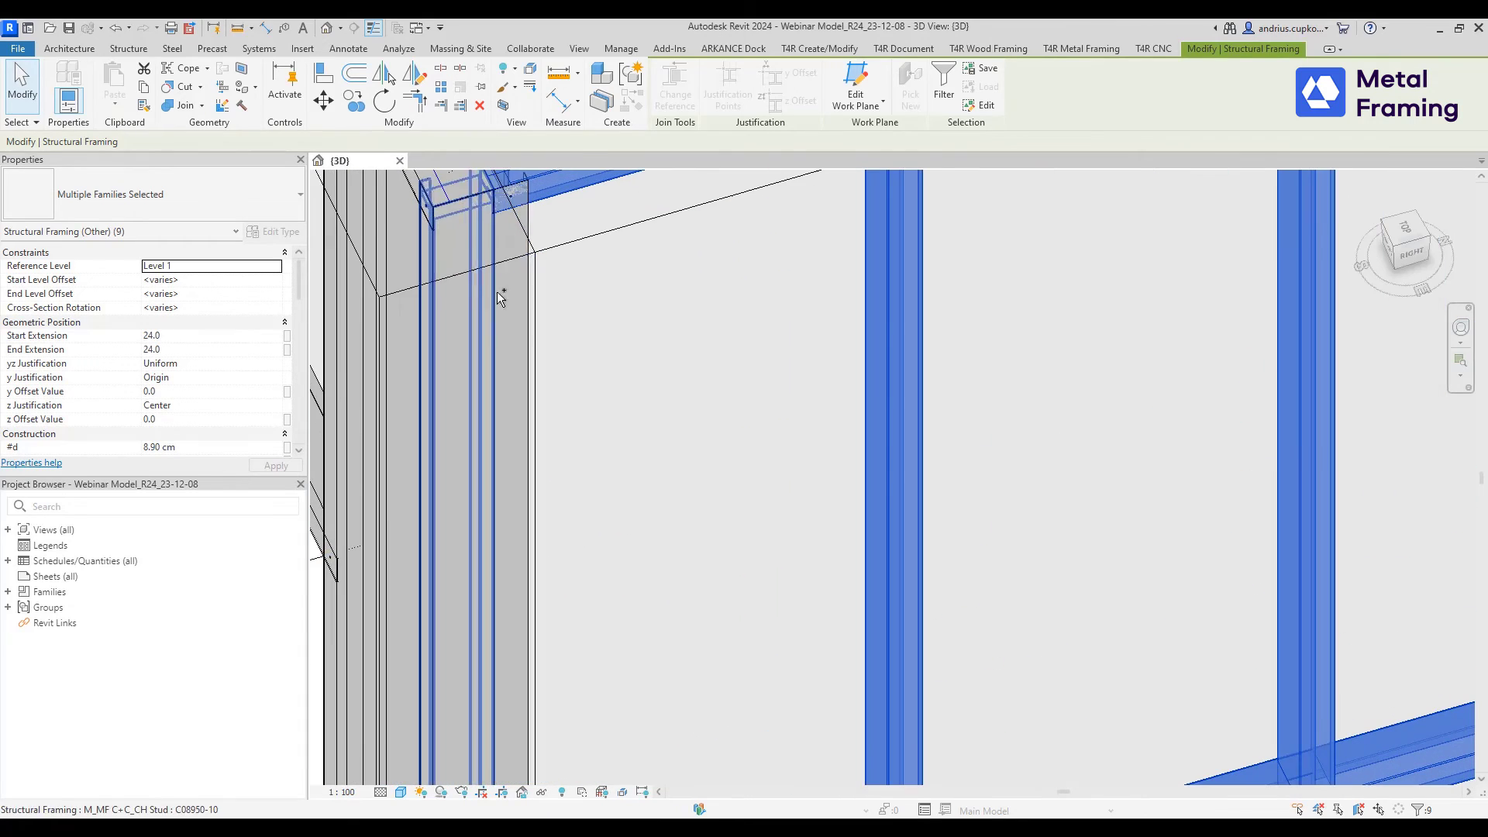
left_click(517, 292, "ctrl")
left_click(524, 290, "ctrl")
scroll(797, 398, "down", 8)
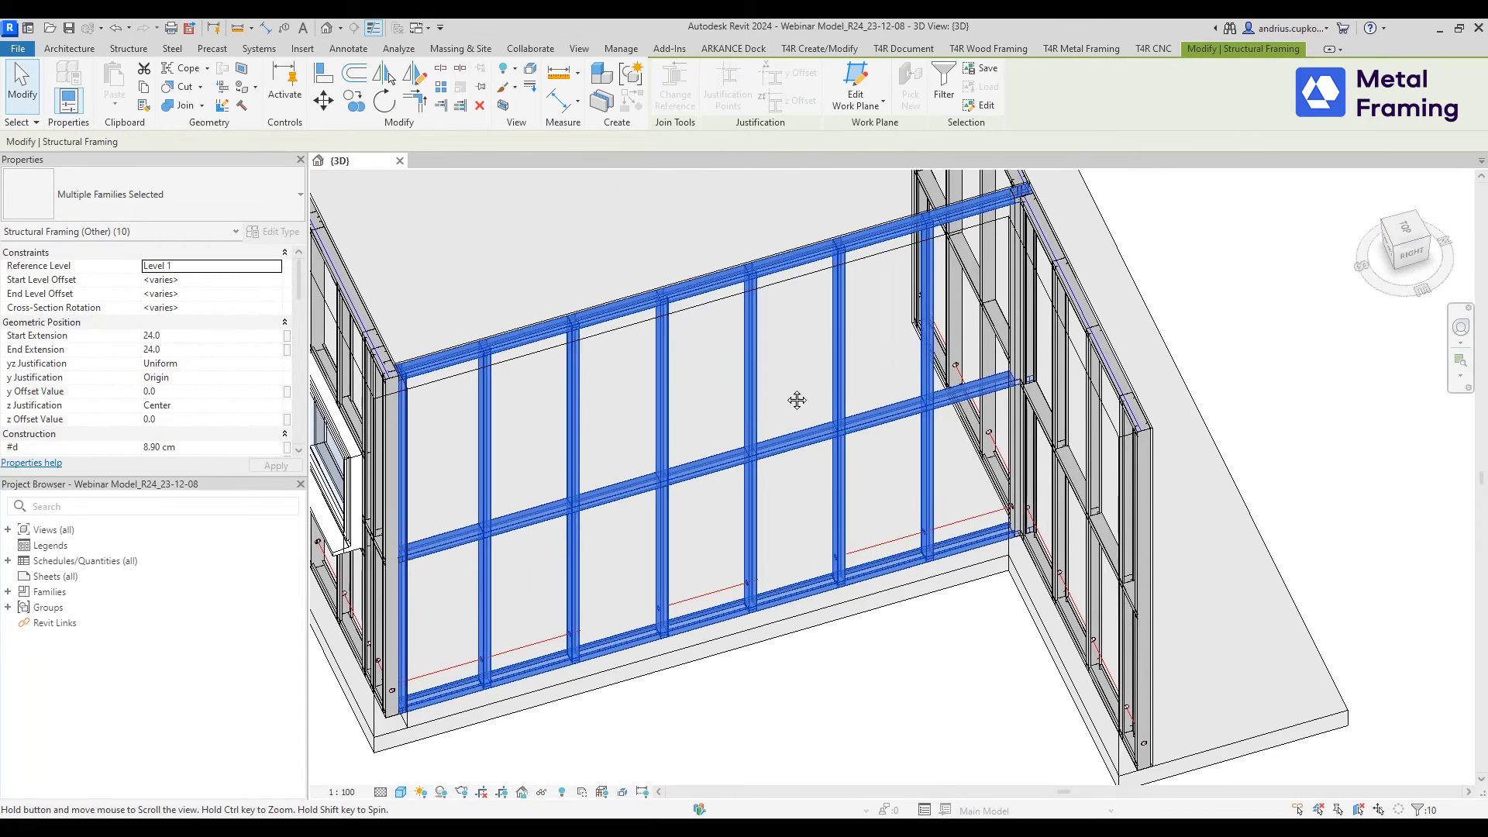
- Add the two studs at the wall's far end, where it meets the crossing wall, to the selection
scroll(770, 382, "up", 10)
scroll(769, 381, "up", 3)
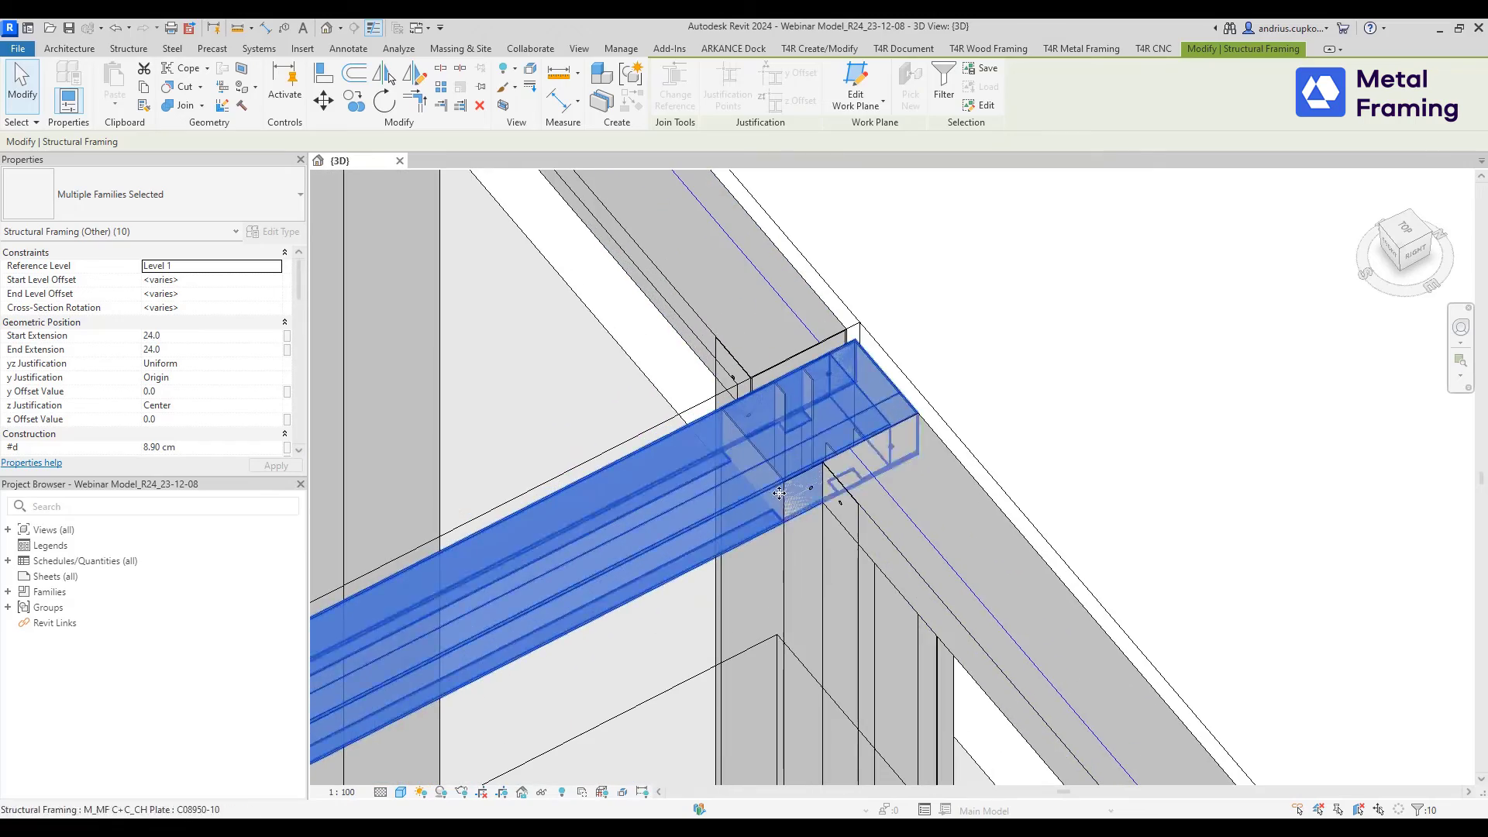
left_click(784, 537, "ctrl")
scroll(635, 437, "down", 3)
scroll(635, 436, "down", 5)
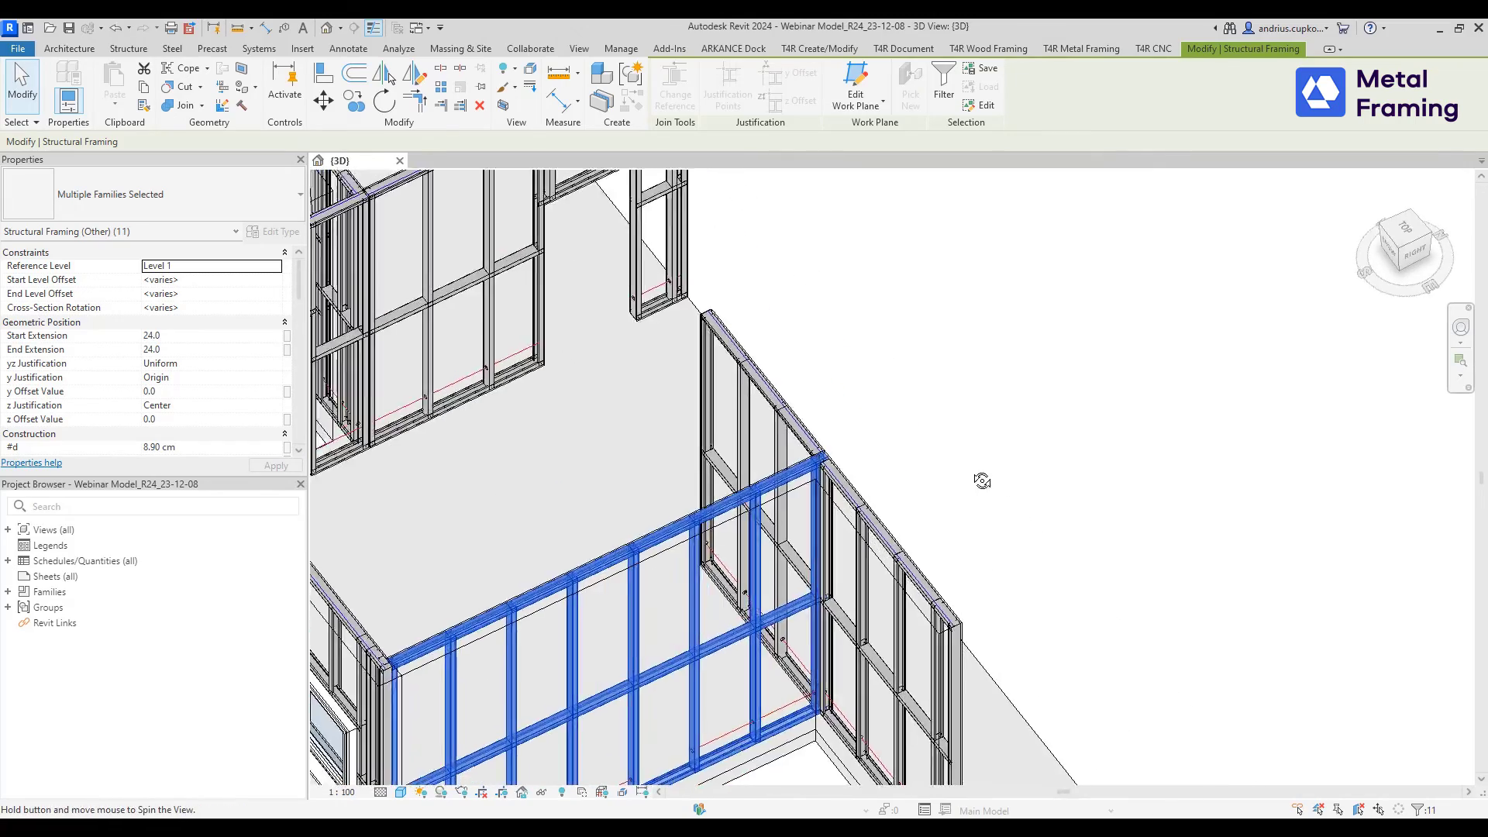
middle_click_drag(635, 437, 811, 598, "shift")
scroll(737, 309, "up", 6)
scroll(709, 430, "up", 3)
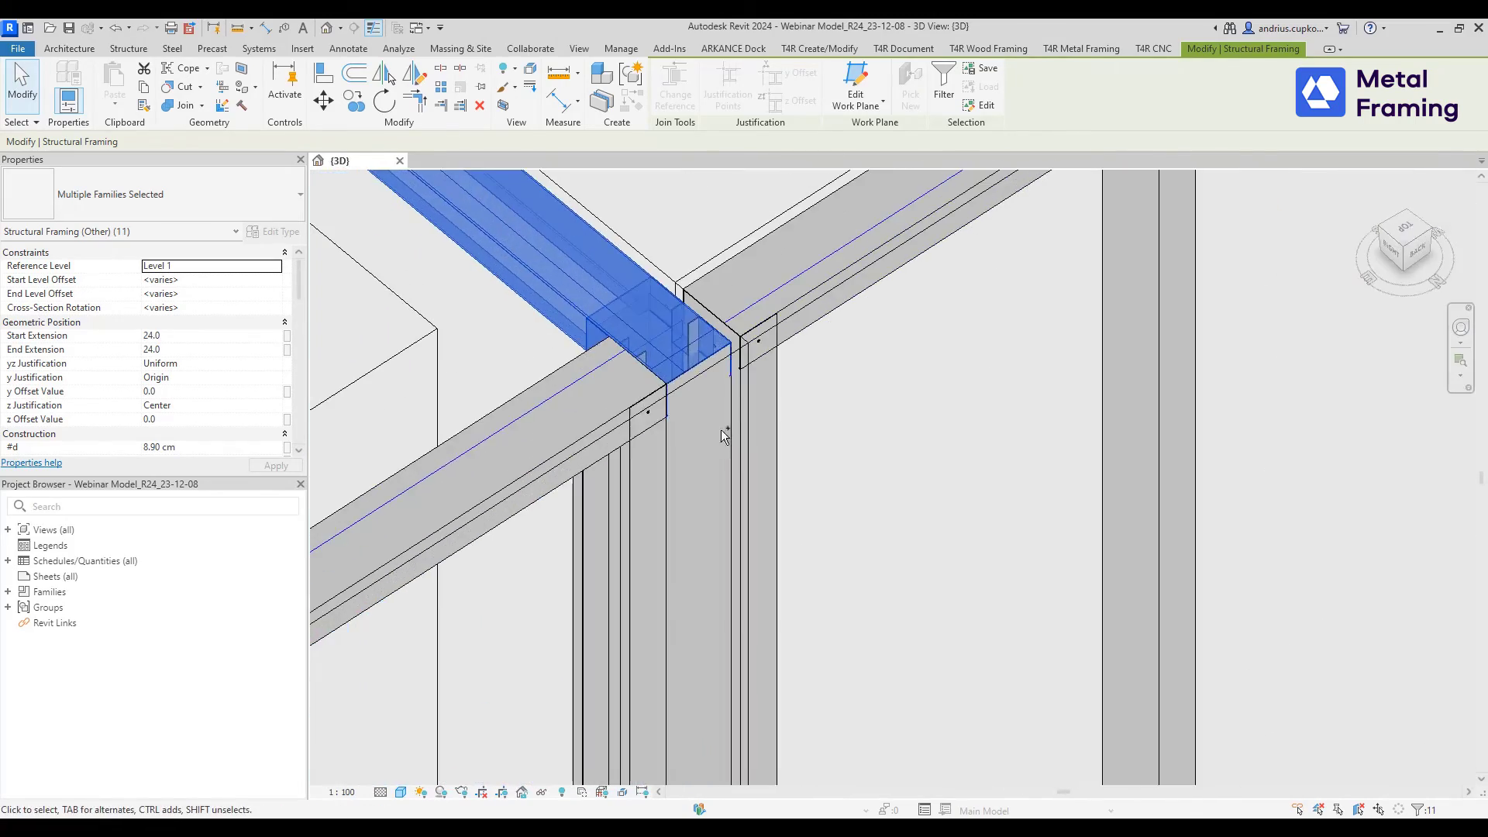
left_click(726, 425, "ctrl")
- Create a Structural Framing assembly named W-4 from the selected framing members and locate it in the project structure
scroll(982, 393, "down", 3)
scroll(983, 393, "down", 3)
mouse_move(983, 393)
middle_mouse_down("shift")
mouse_move(923, 375)
mouse_move(983, 415)
middle_mouse_up("shift")
scroll(970, 385, "up", 3)
scroll(969, 384, "down", 3)
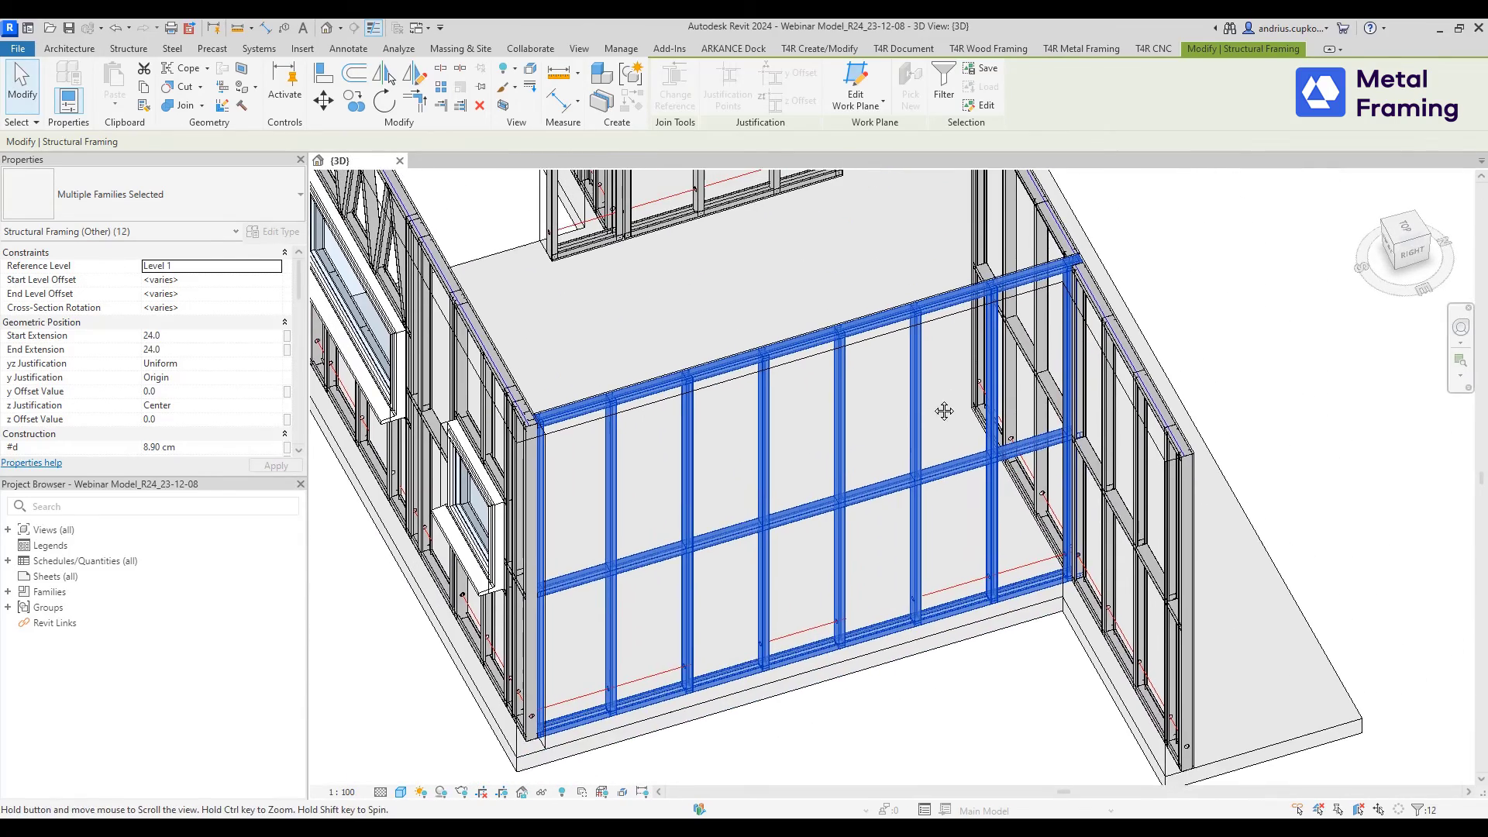
scroll(686, 417, "up", 2)
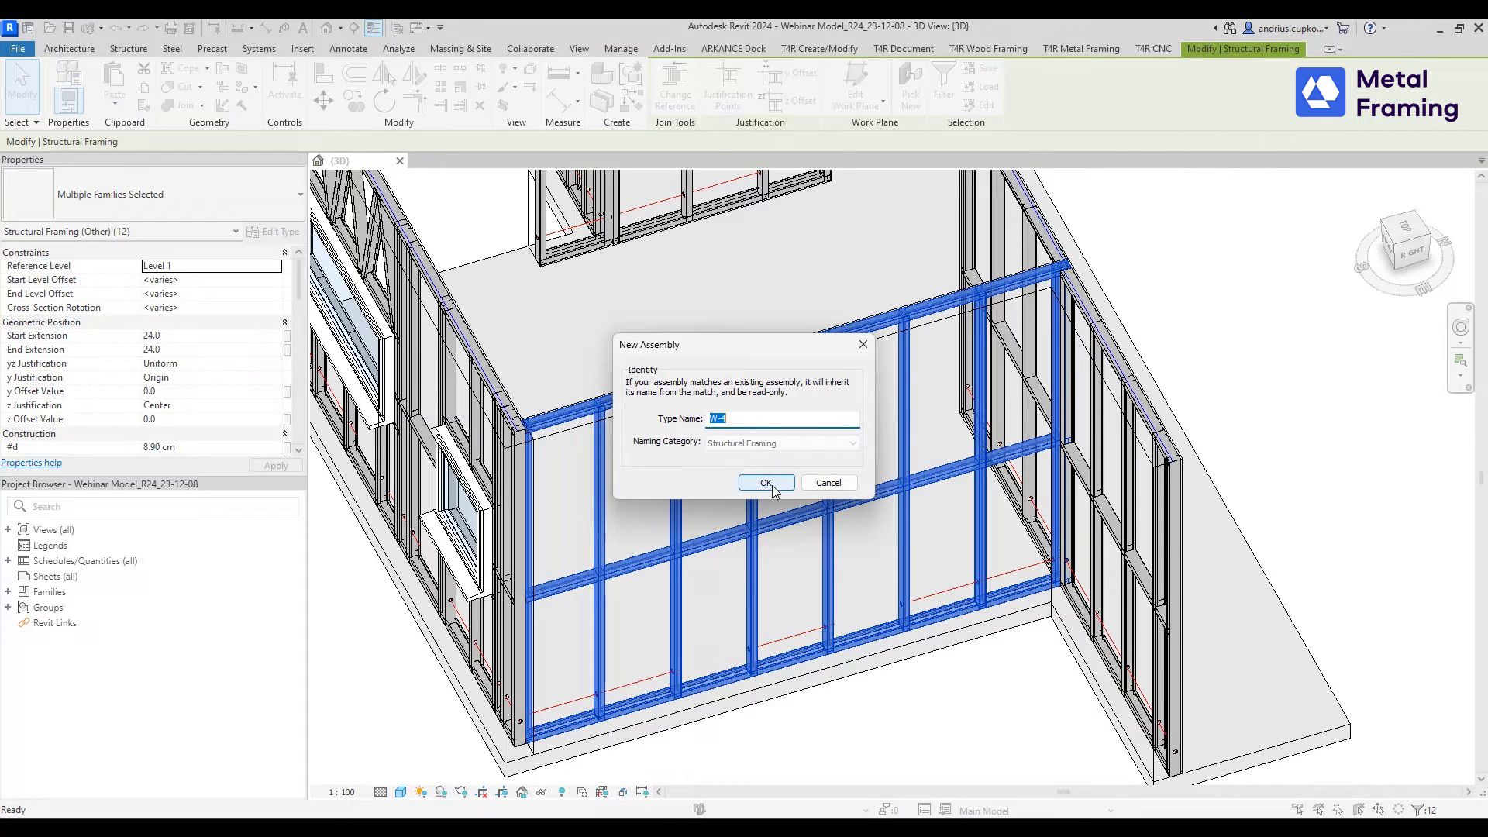
left_click(766, 483)
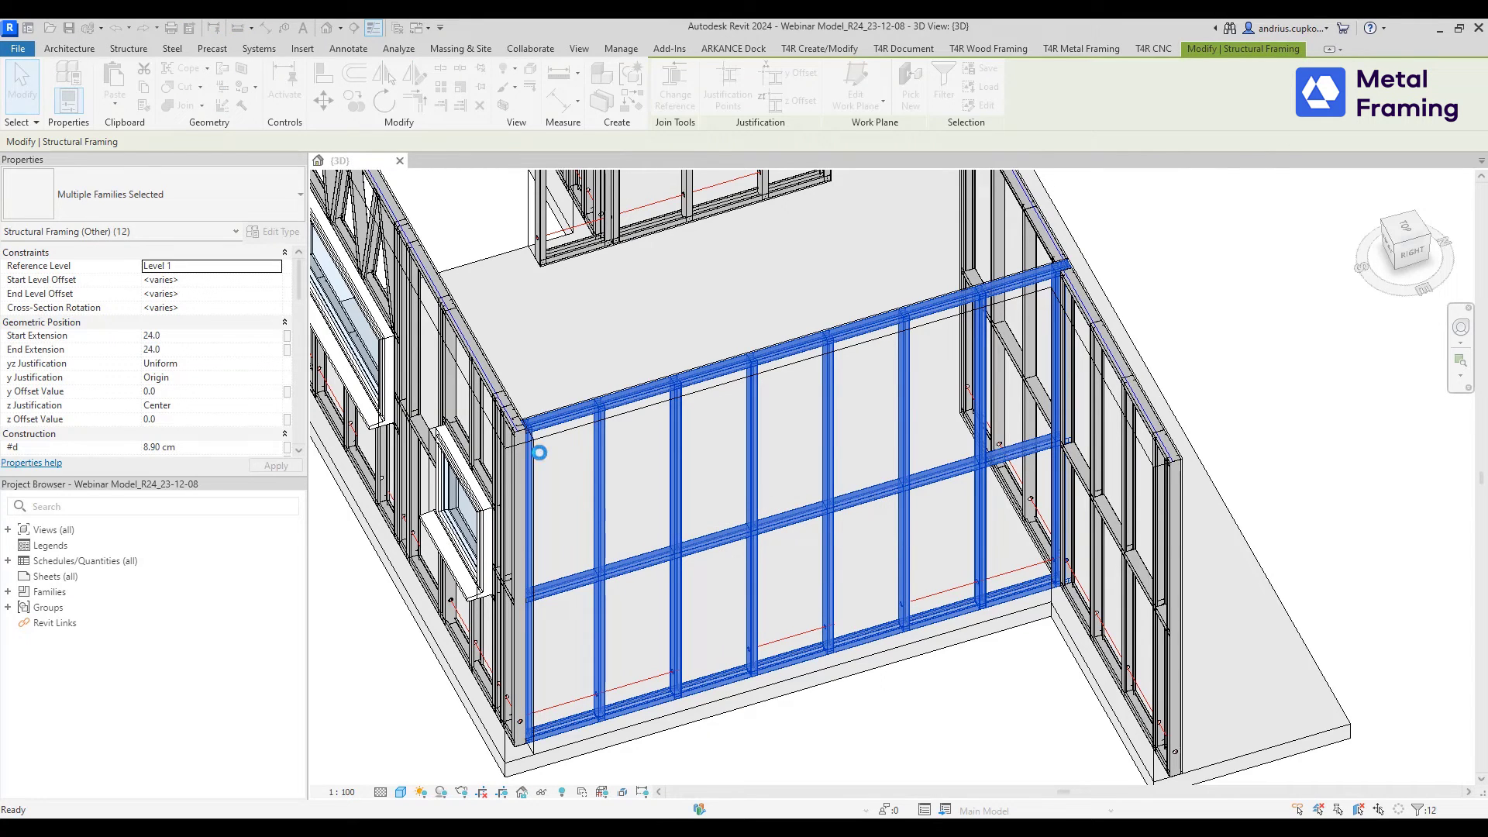
left_click(42, 641)
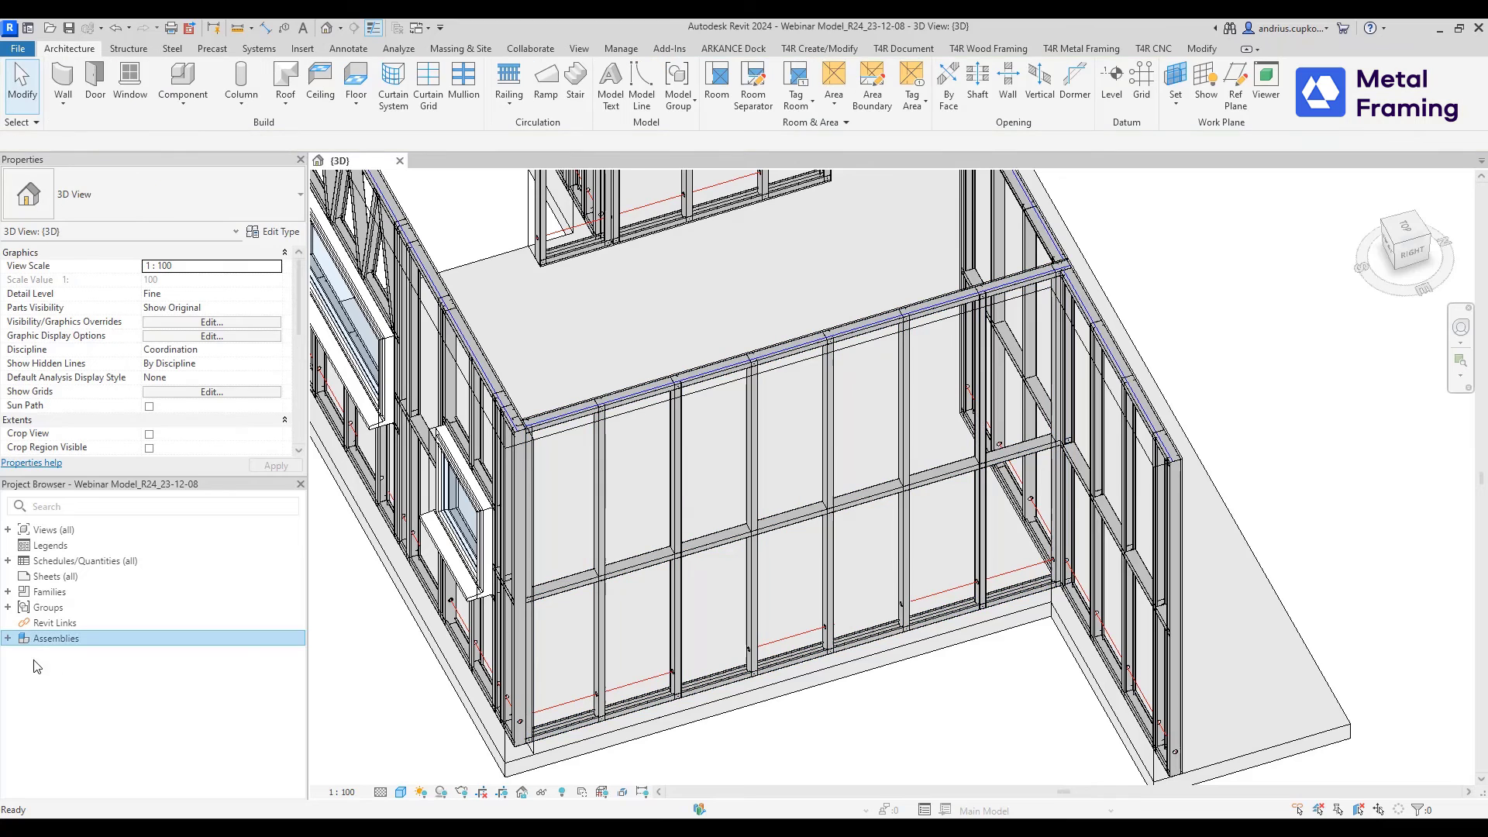
left_click(39, 654)
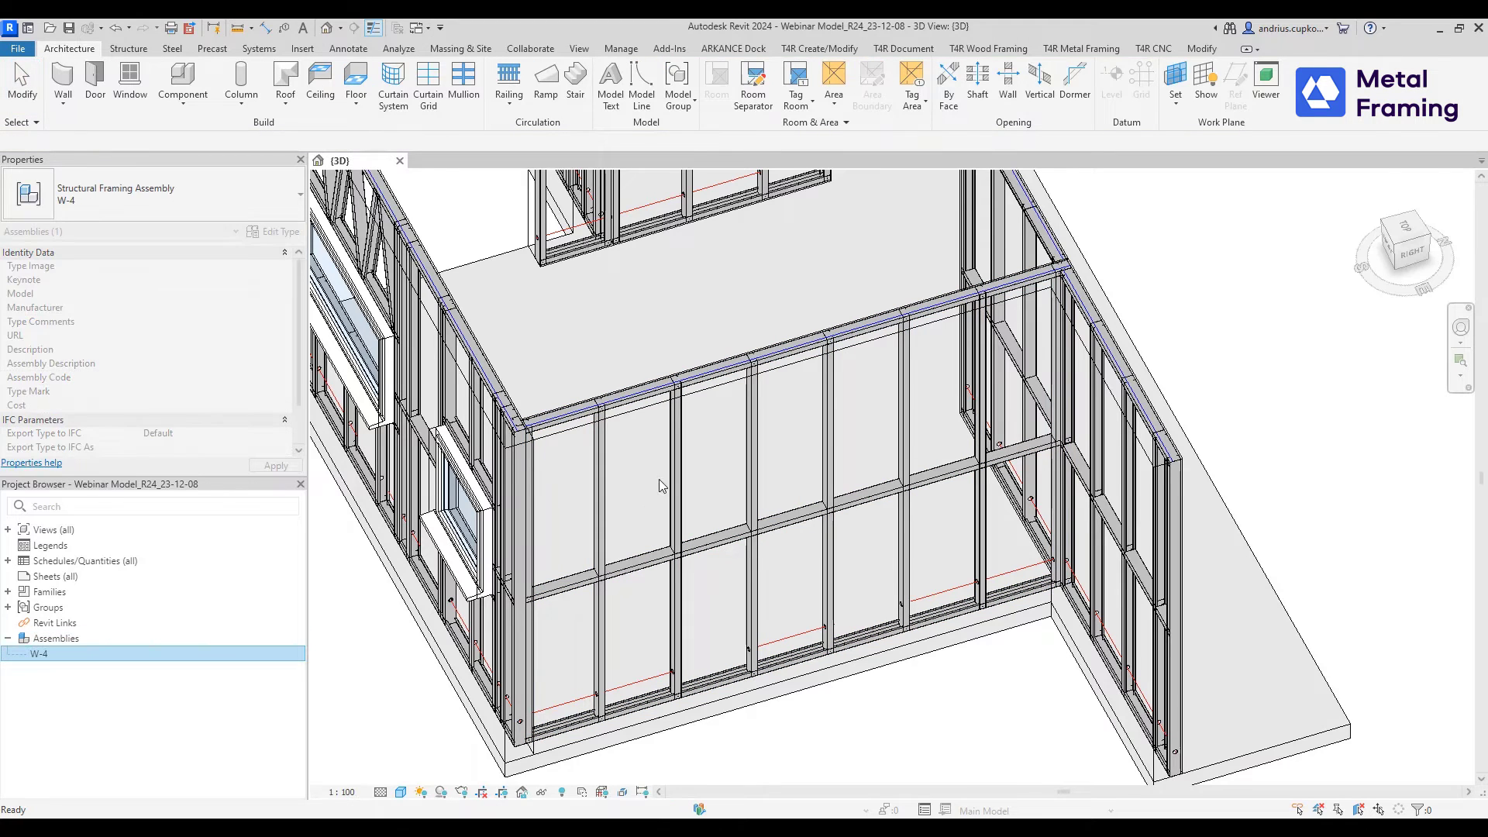
- Create the W-4 assembly's views and sheet at 1:20, with template Framing Plan 1-20 for the plan, and list them
left_click(680, 479)
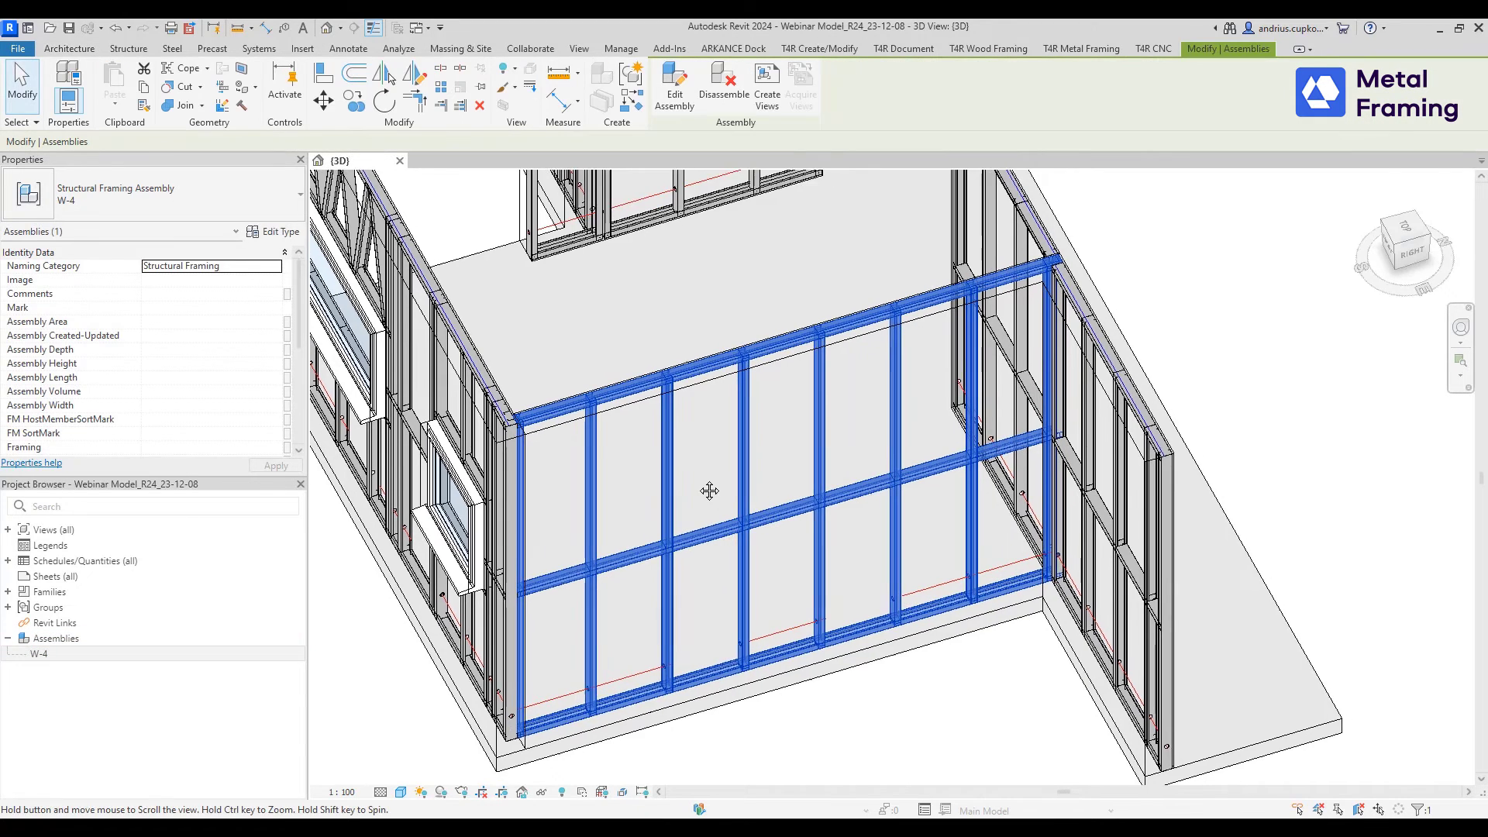
middle_click_drag(707, 492, 675, 473)
left_click(771, 92)
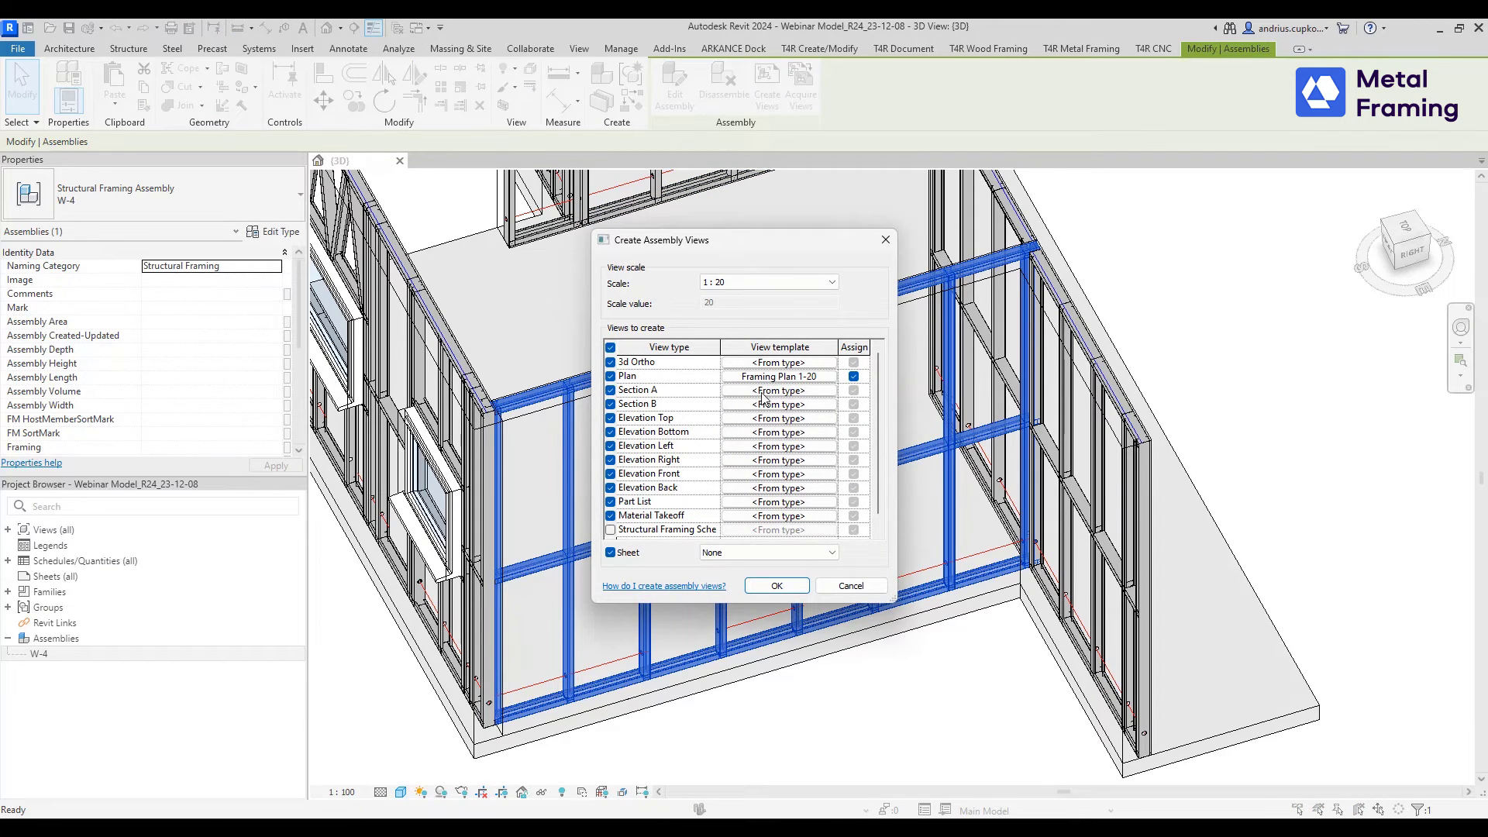
scroll(847, 414, "down", 1)
scroll(816, 422, "up", 1)
left_click(778, 586)
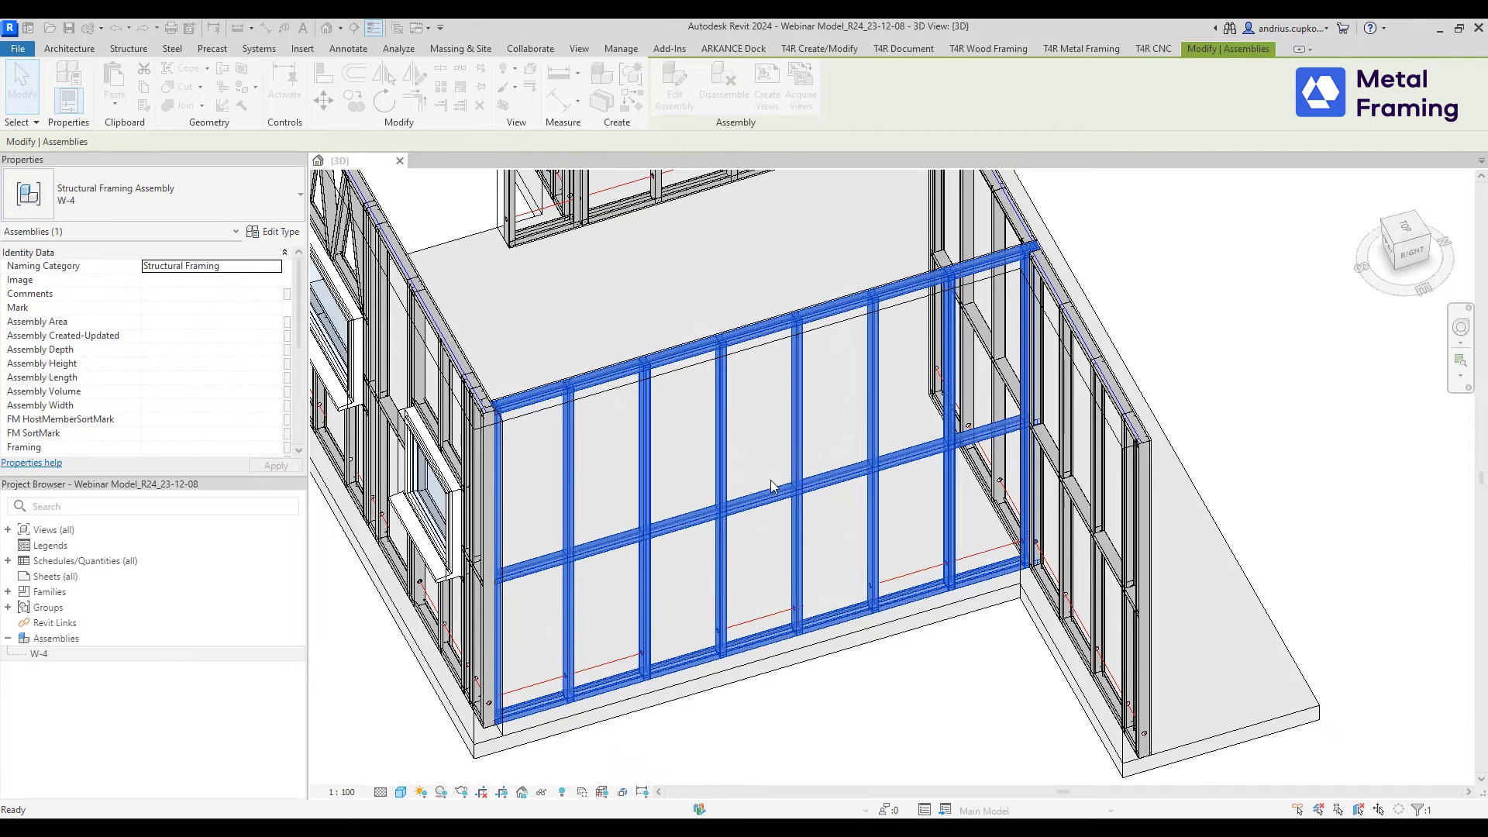
left_click(751, 404)
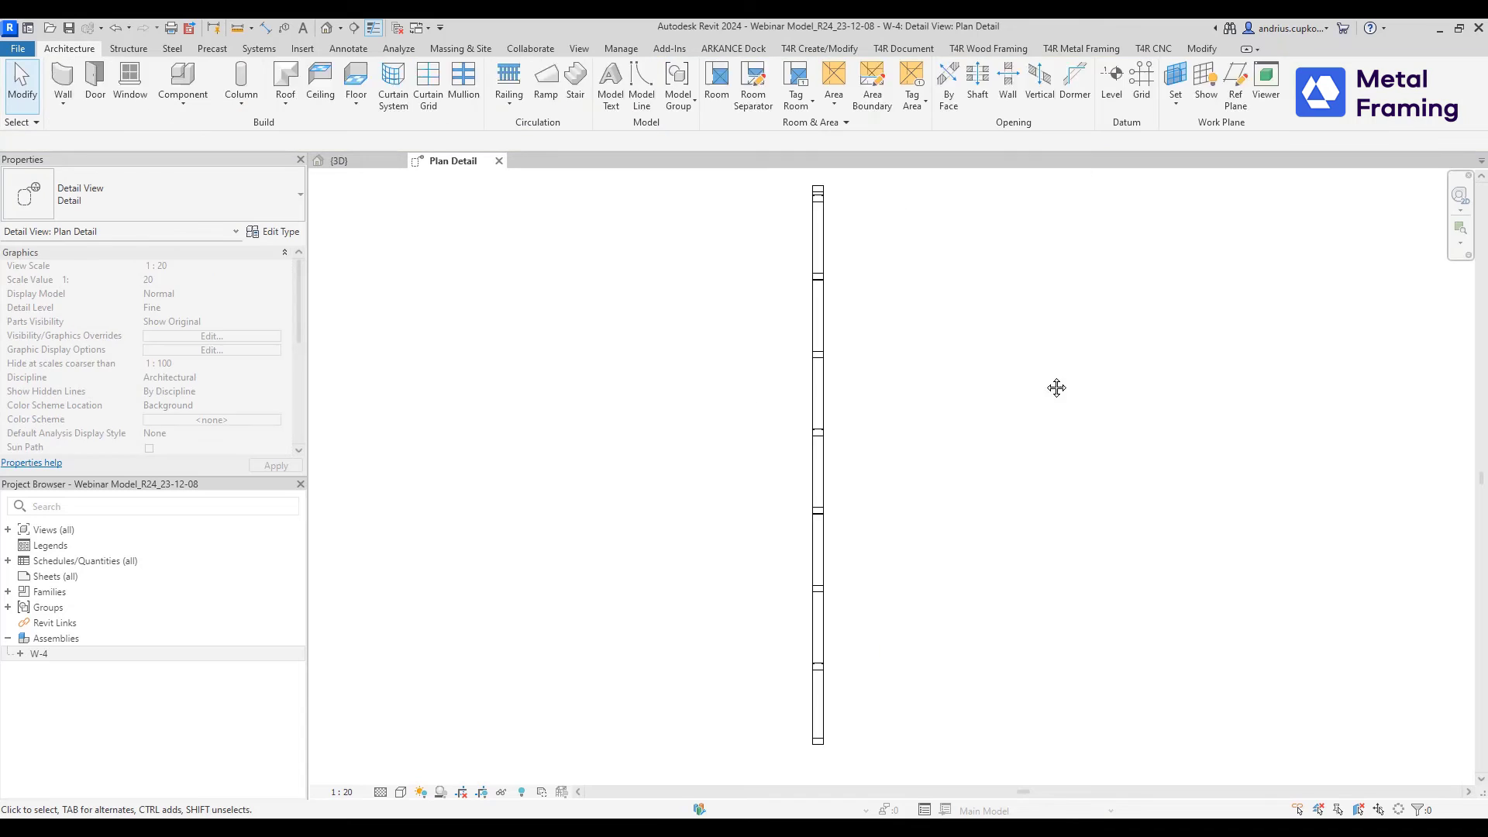
double_click(26, 656)
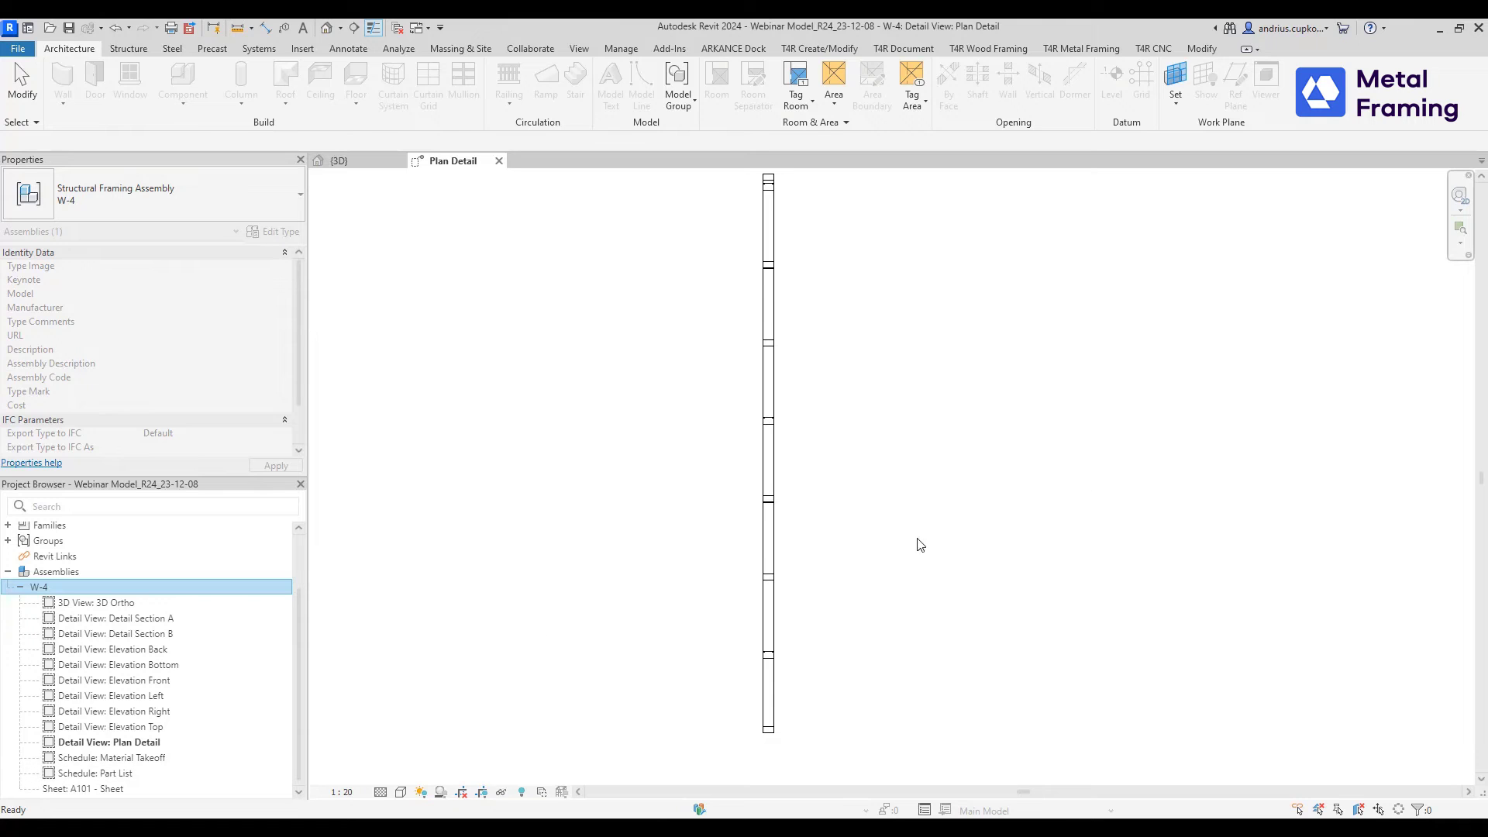
- Start an aligned dimension chain in the plan detail from the wall frame's lower end face through the next stud centrelines
middle_click_drag(920, 545, 915, 550)
left_click(1208, 48)
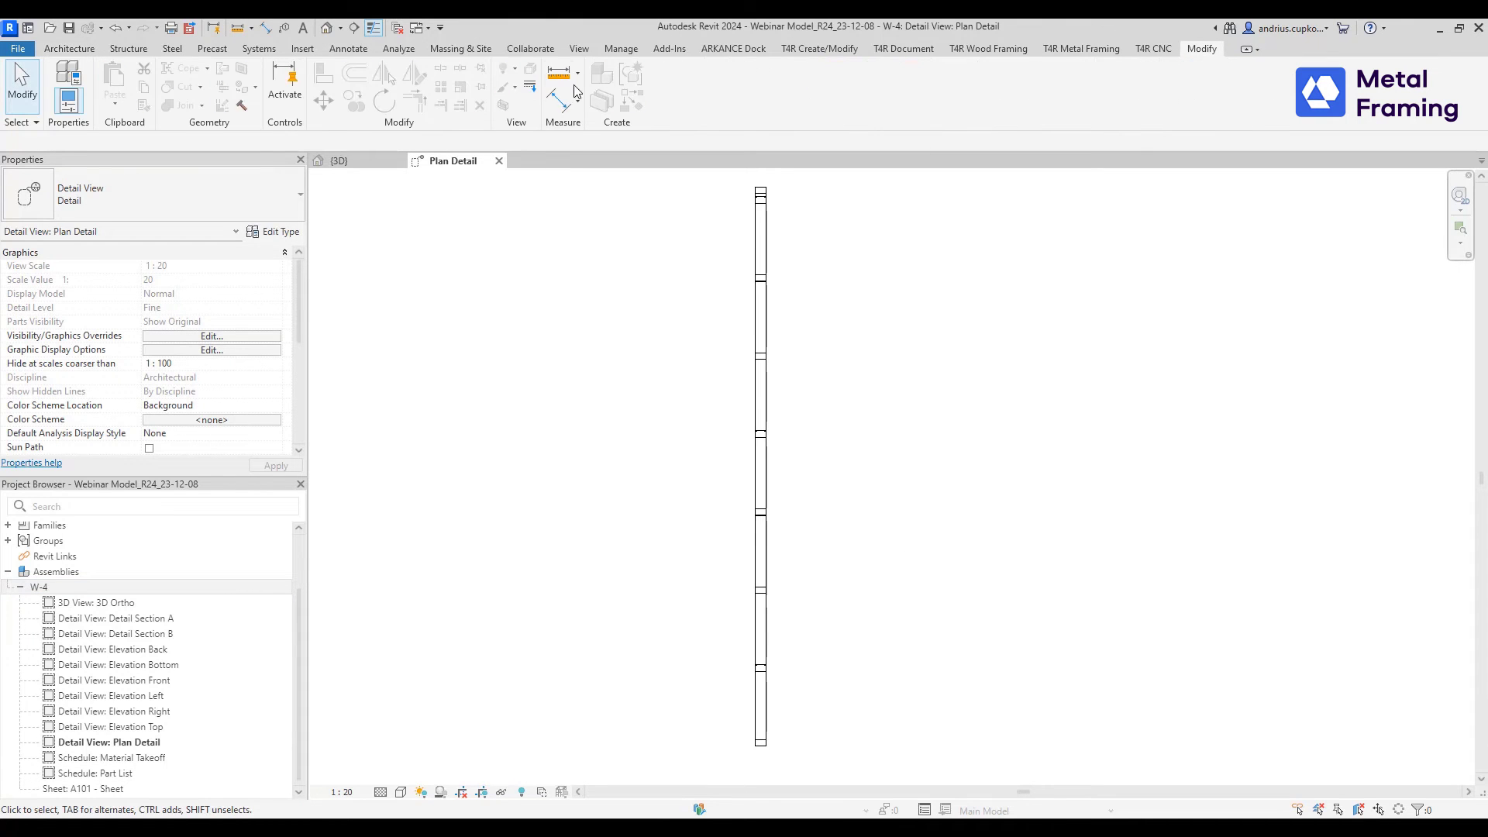
left_click(557, 100)
scroll(770, 756, "up", 3)
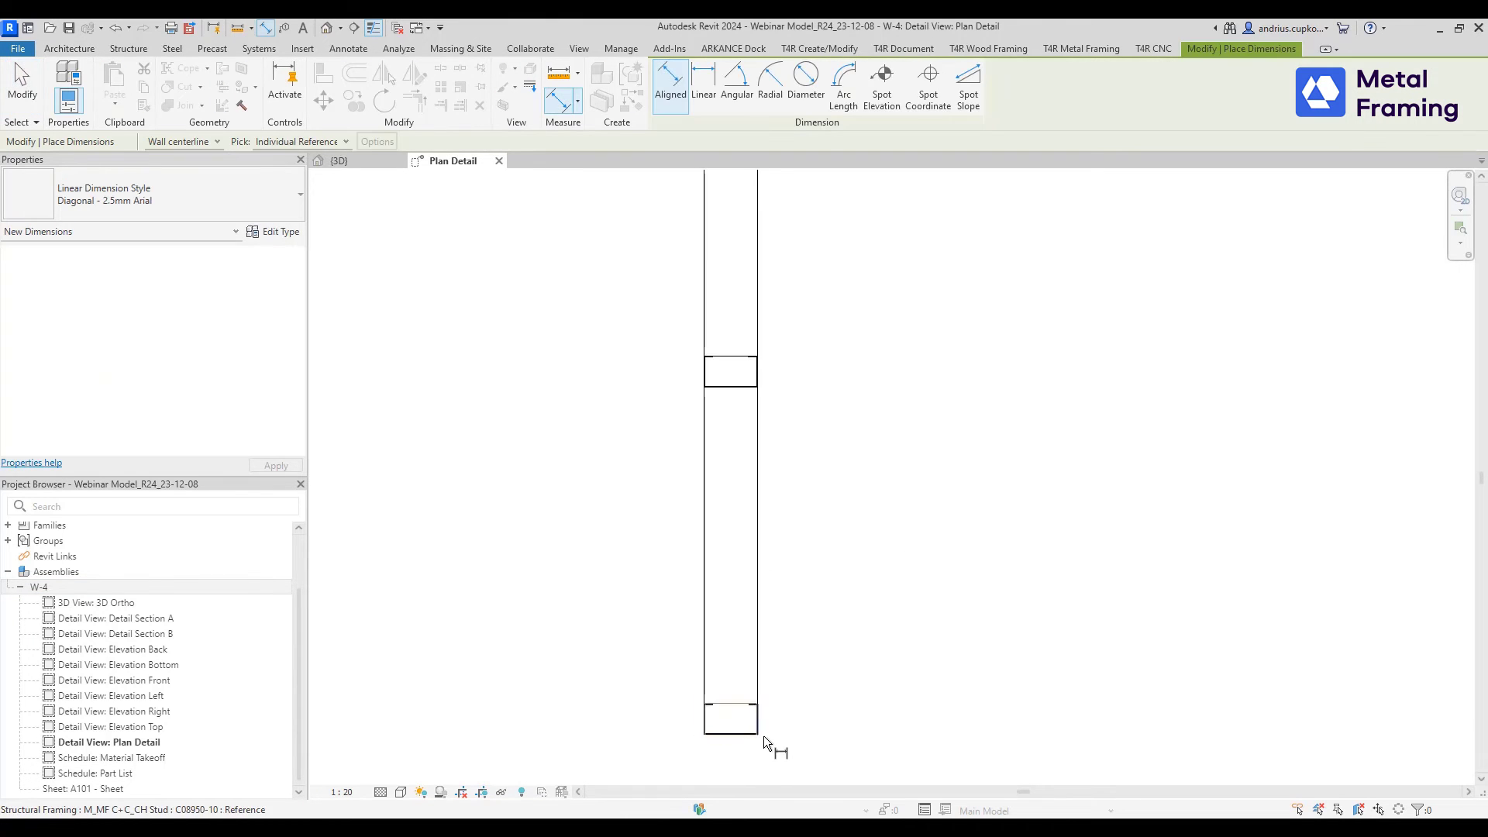
left_click(744, 740)
left_click(724, 518)
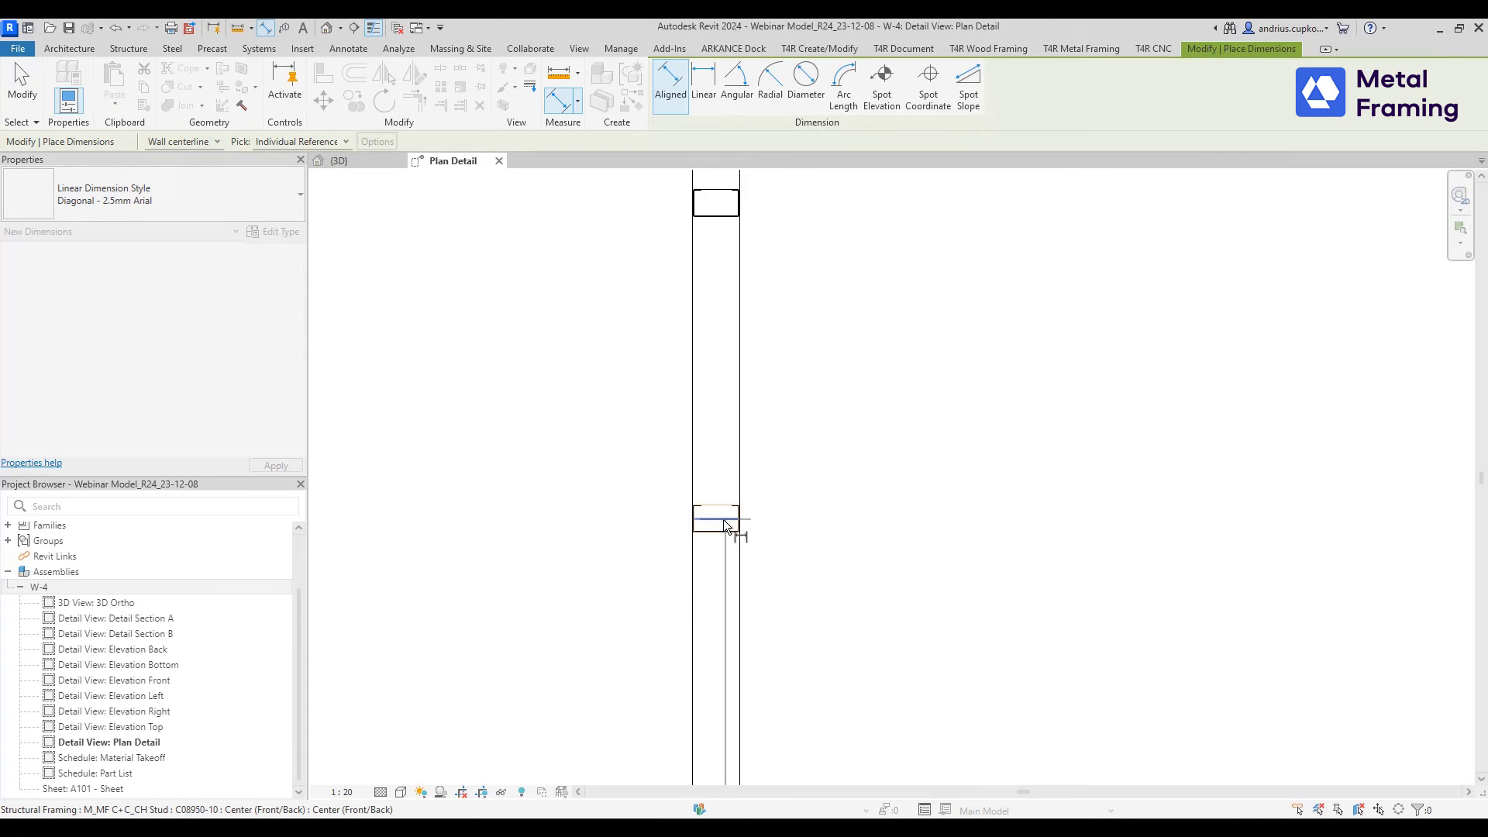
left_click(721, 520)
scroll(708, 403, "down", 2)
left_click(681, 398)
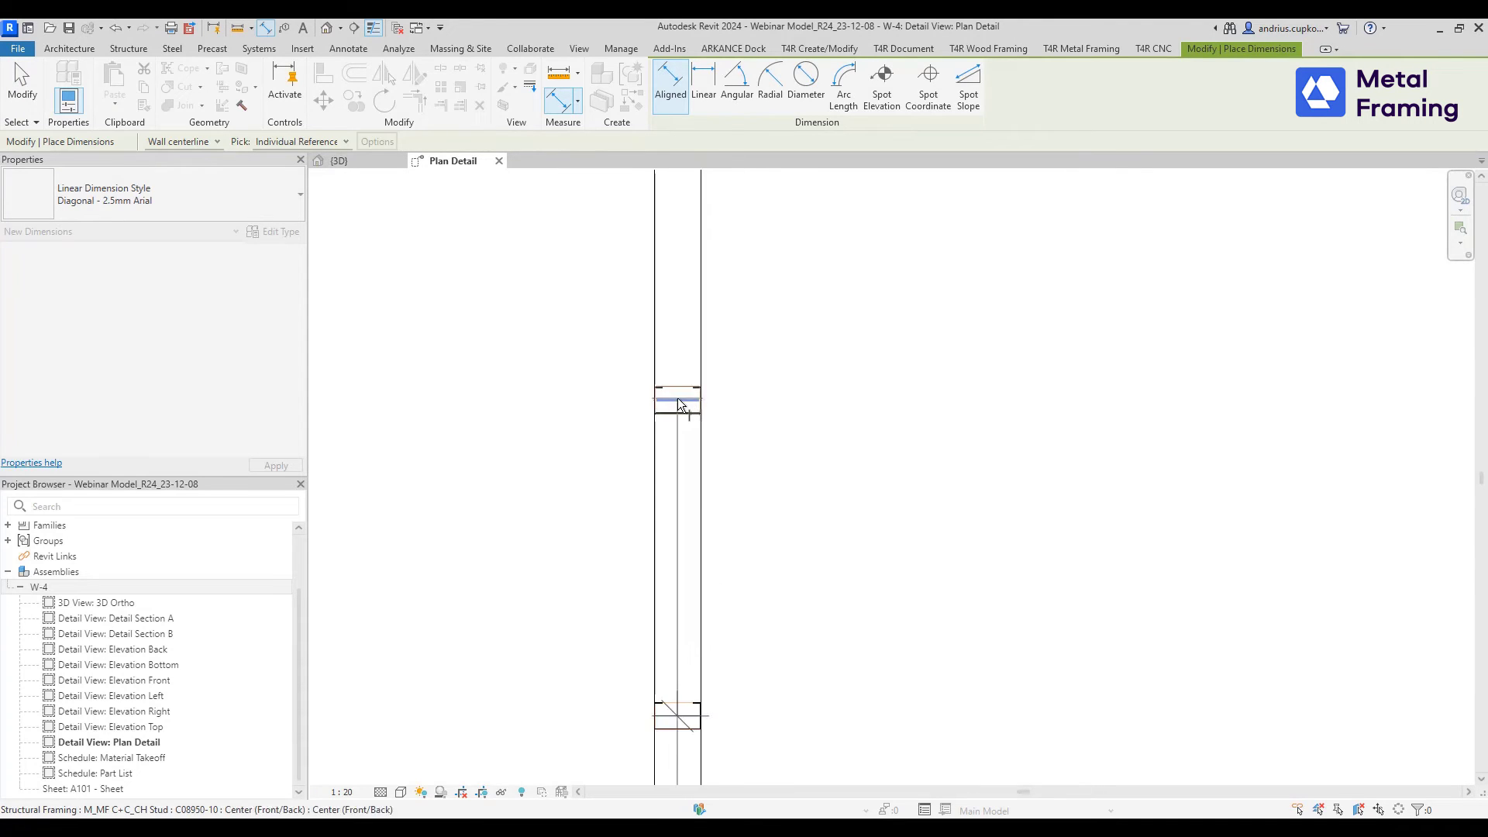
- Extend the dimension chain upward through the centrelines of the remaining intermediate studs
scroll(777, 385, "down", 2)
scroll(648, 405, "up", 4)
left_click(600, 351)
scroll(681, 392, "down", 2)
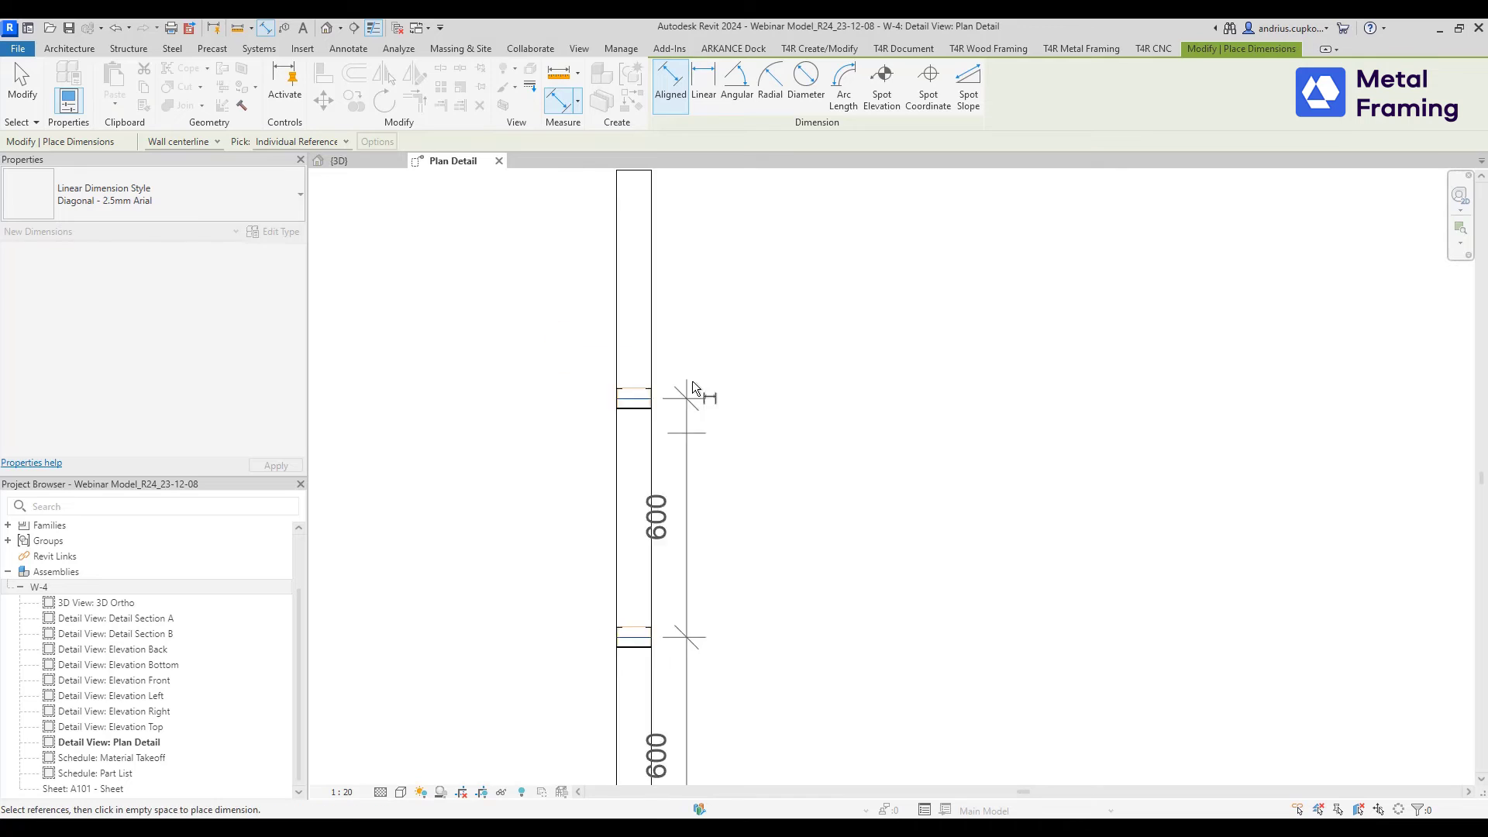
scroll(578, 465, "up", 4)
left_click(566, 457)
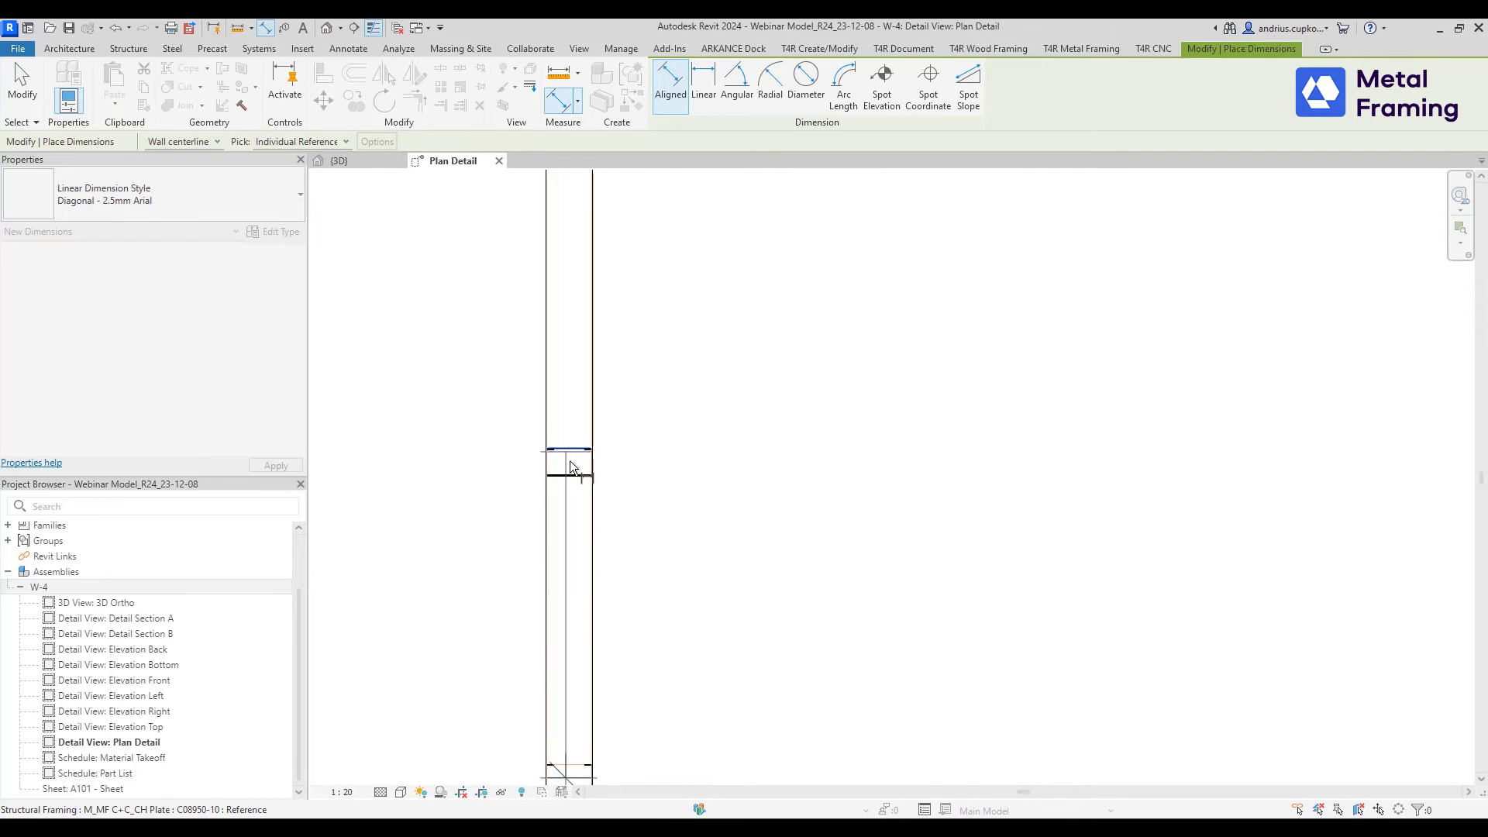
scroll(635, 512, "down", 2)
scroll(574, 448, "up", 4)
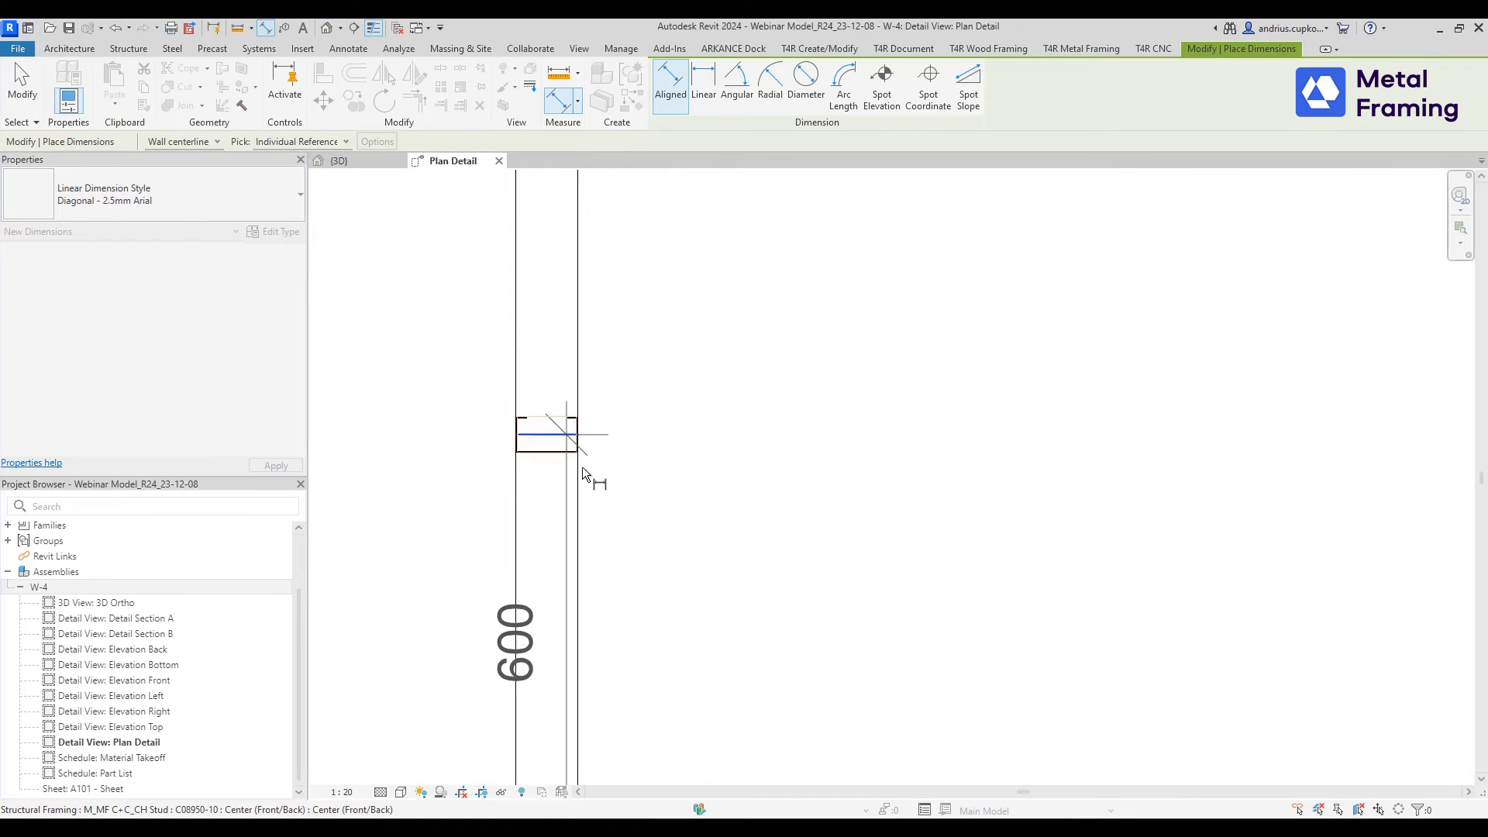
left_click(582, 467)
scroll(659, 551, "down", 2)
scroll(572, 409, "up", 3)
left_click(563, 409)
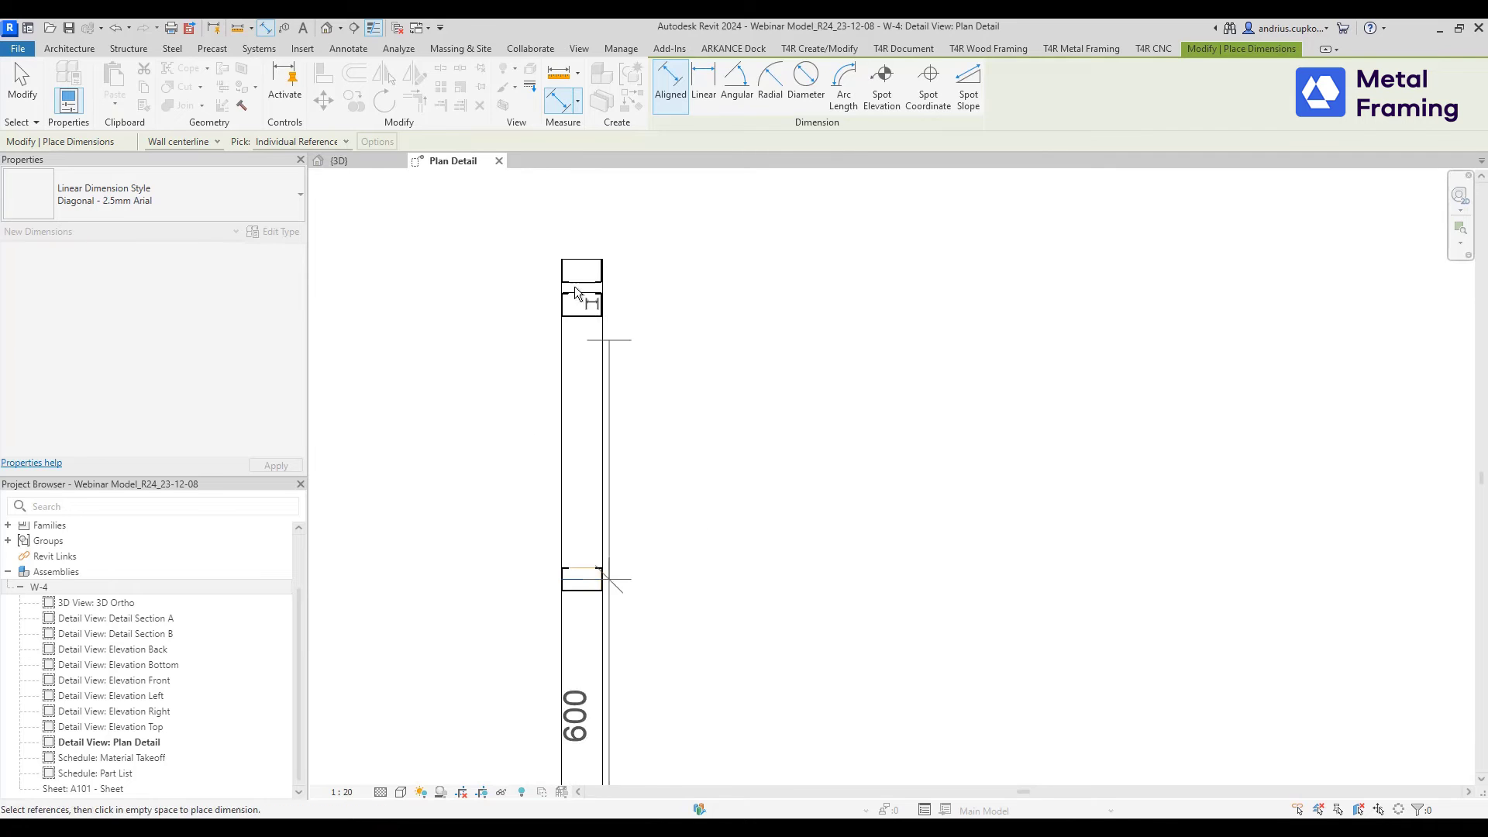
- Finish the dimension chain at the outer face of the uppermost end stud and place it beside the wall frame
scroll(584, 304, "up", 4)
scroll(605, 318, "up", 2)
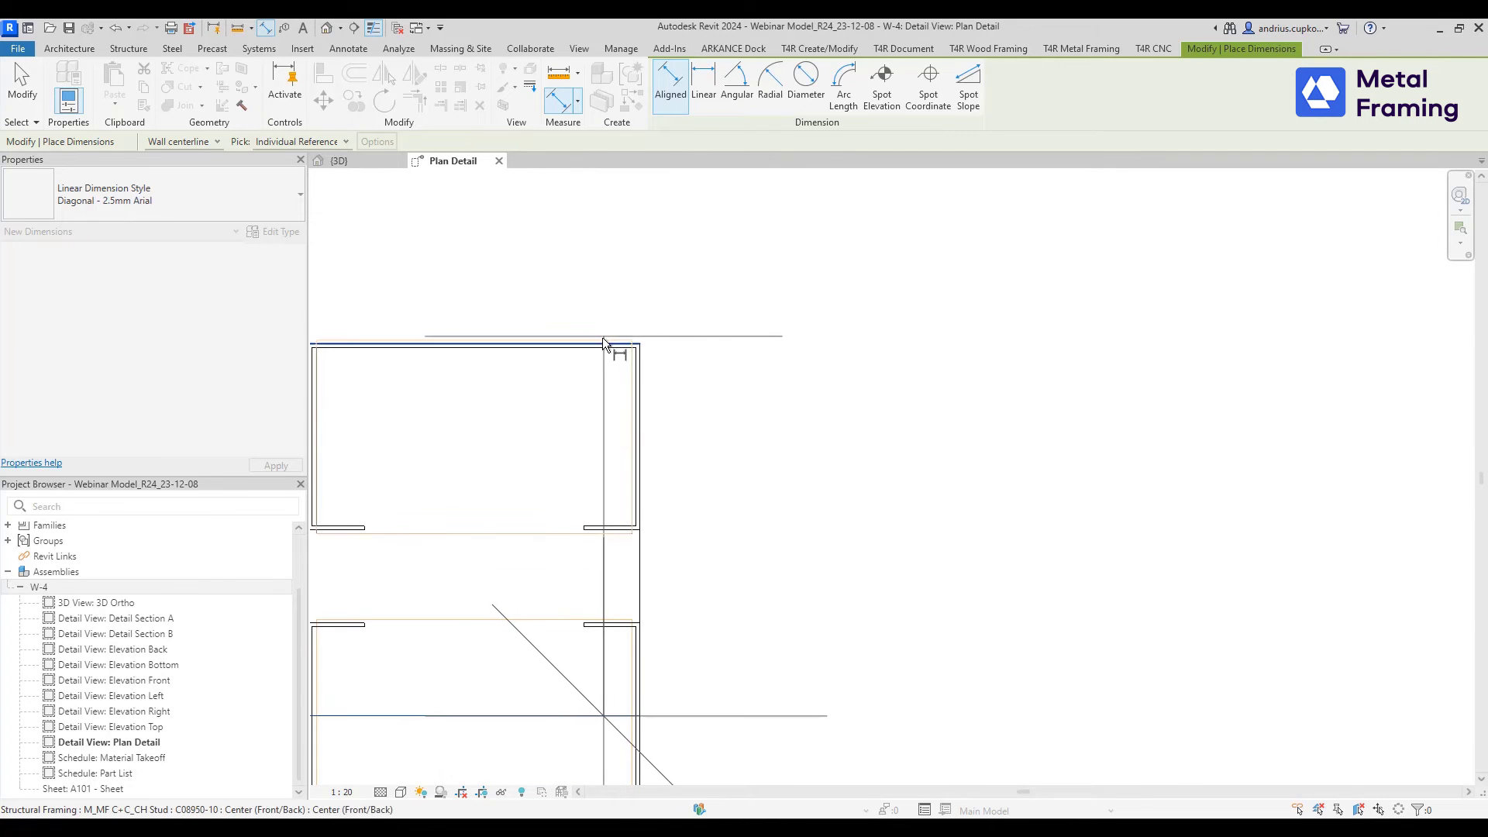
left_click(601, 338)
scroll(824, 429, "down", 4)
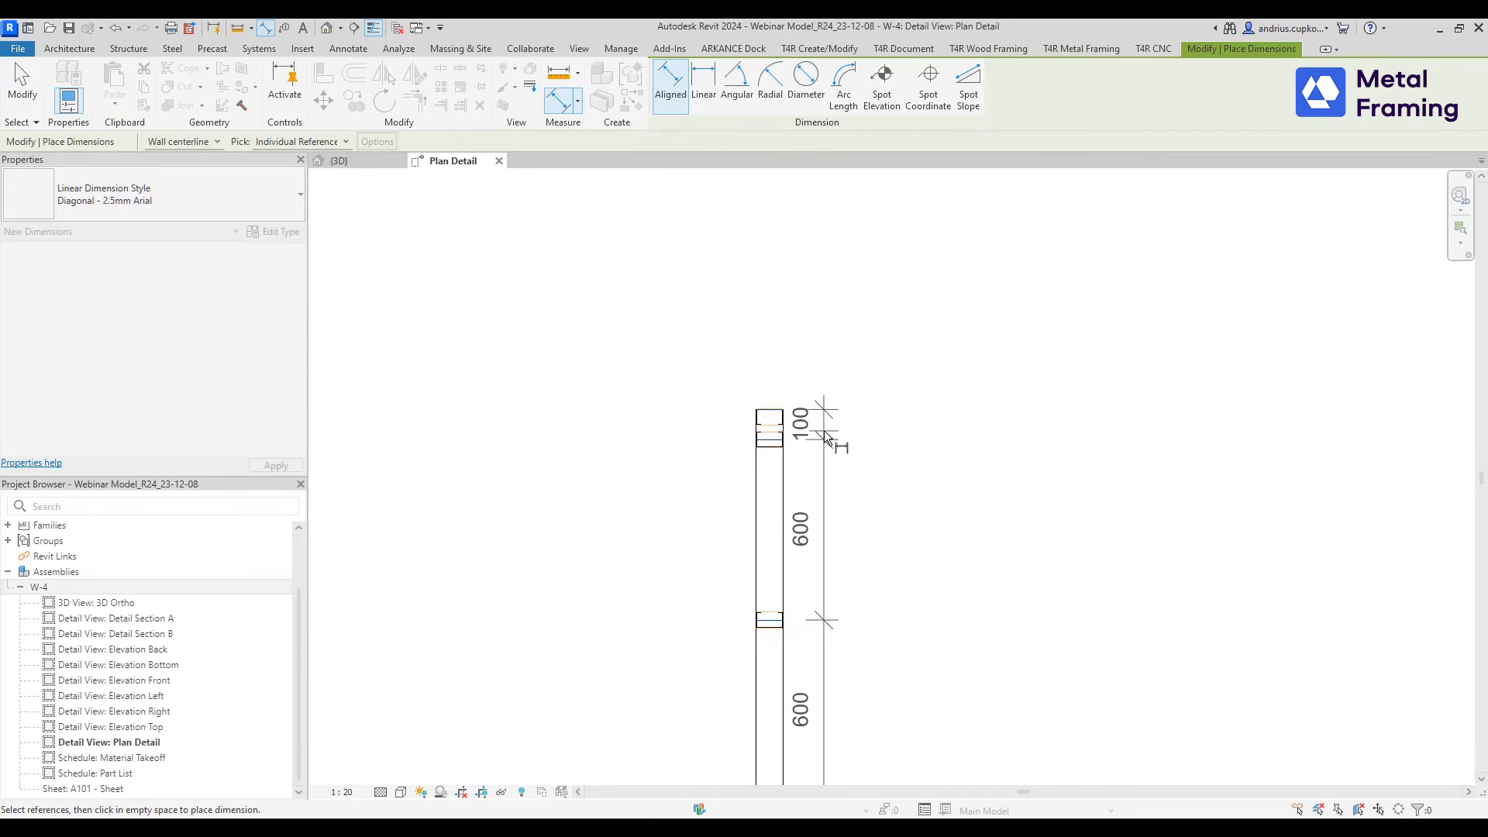
left_click(829, 432)
scroll(760, 264, "down", 3)
key("Escape")
scroll(788, 364, "up", 1)
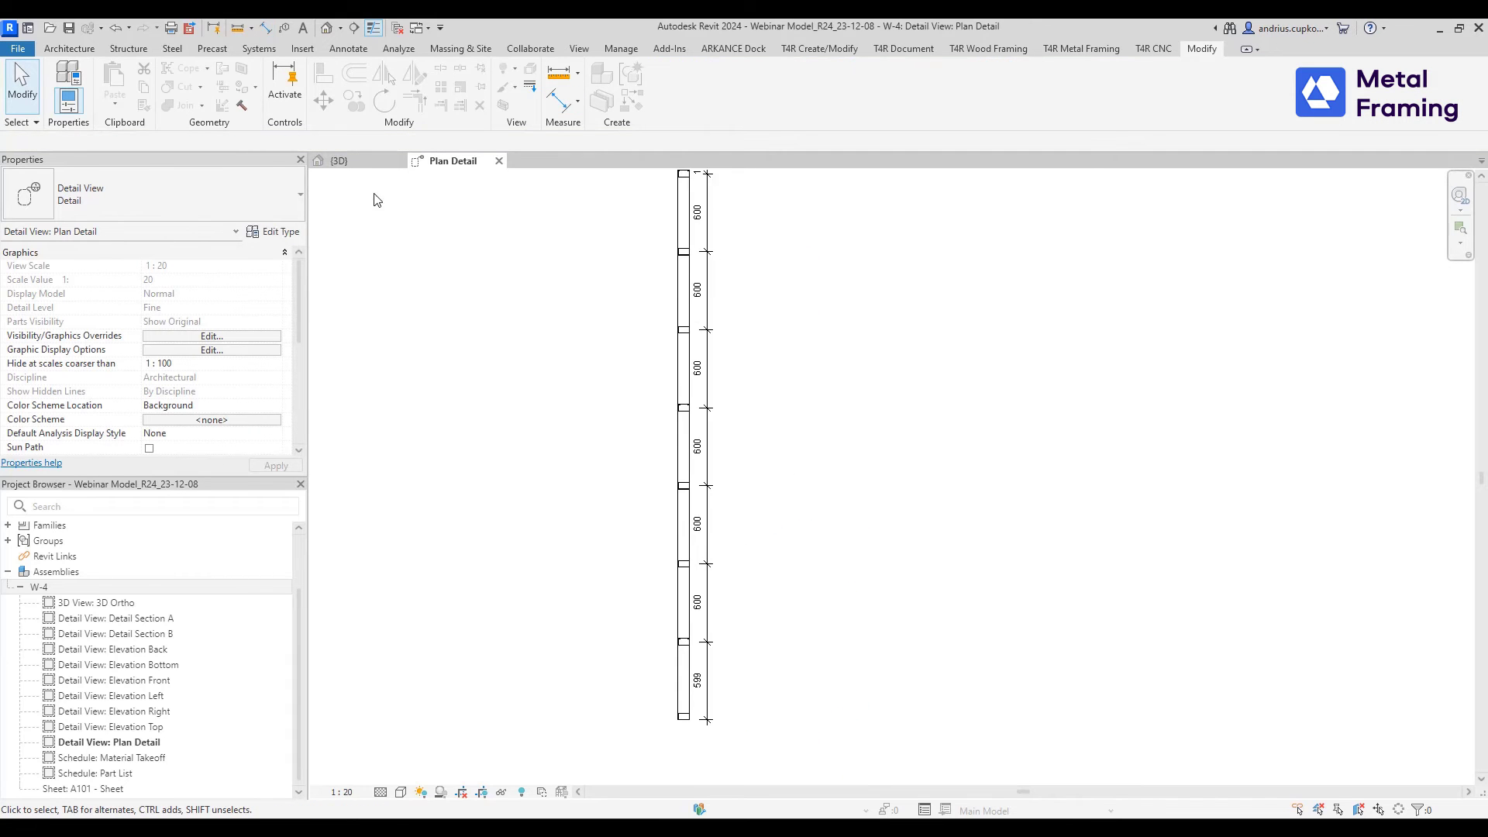
- Disassemble the W-4 assembly in the 3D view and accept the deletion of its associated views
left_click(344, 163)
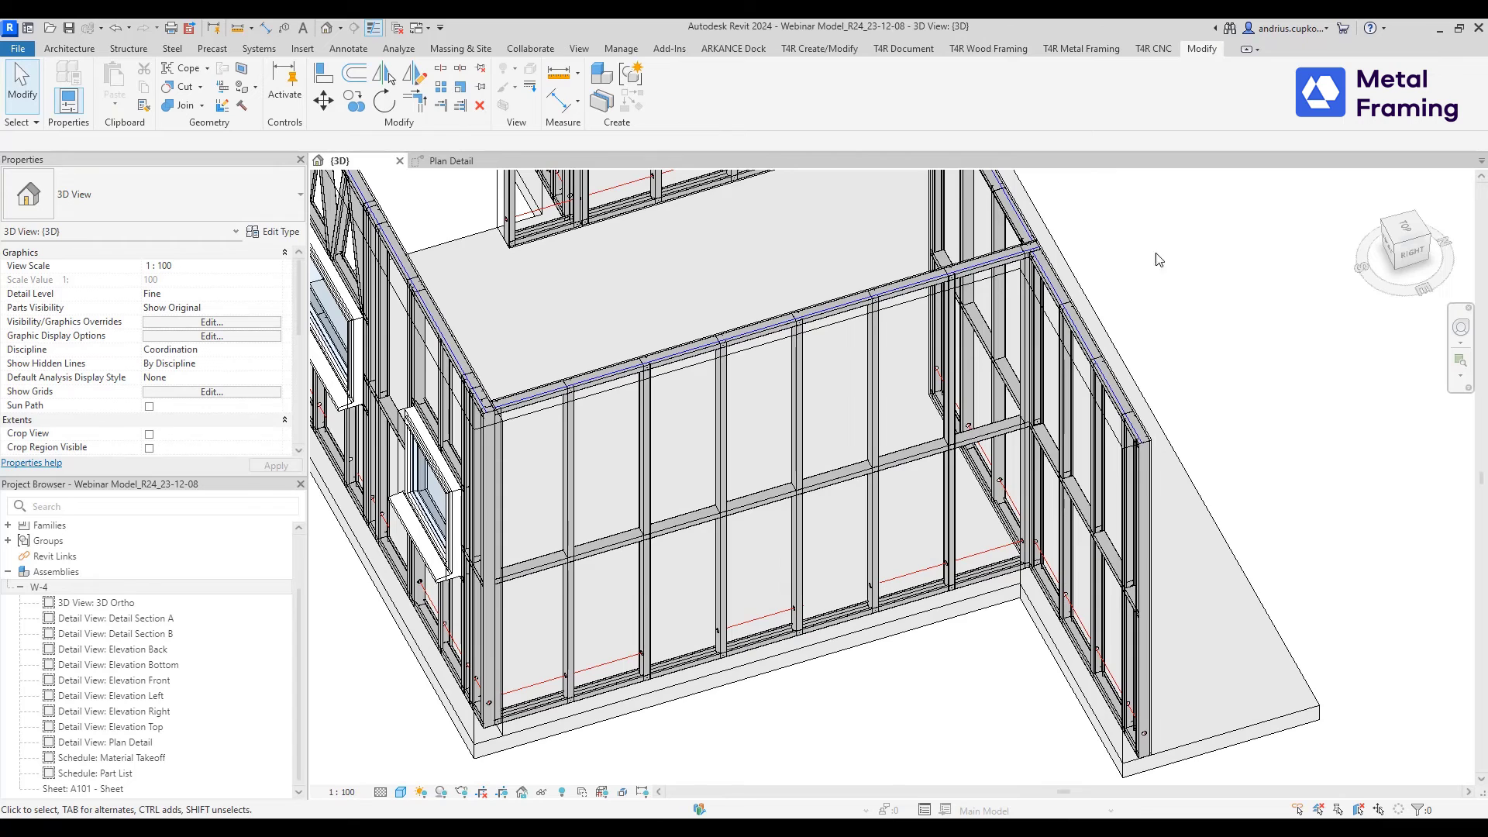
left_click(804, 383)
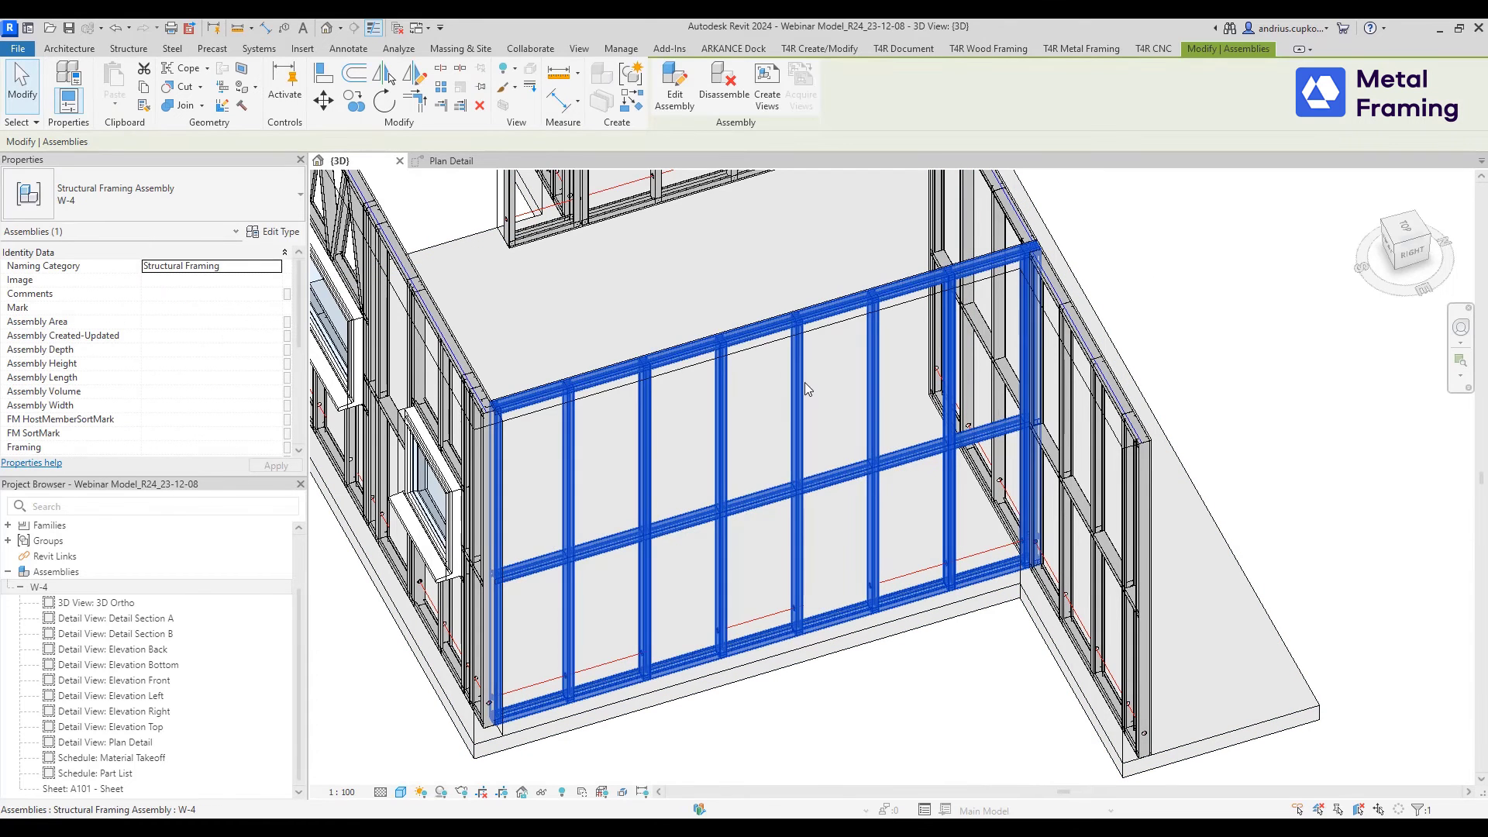
left_click(720, 99)
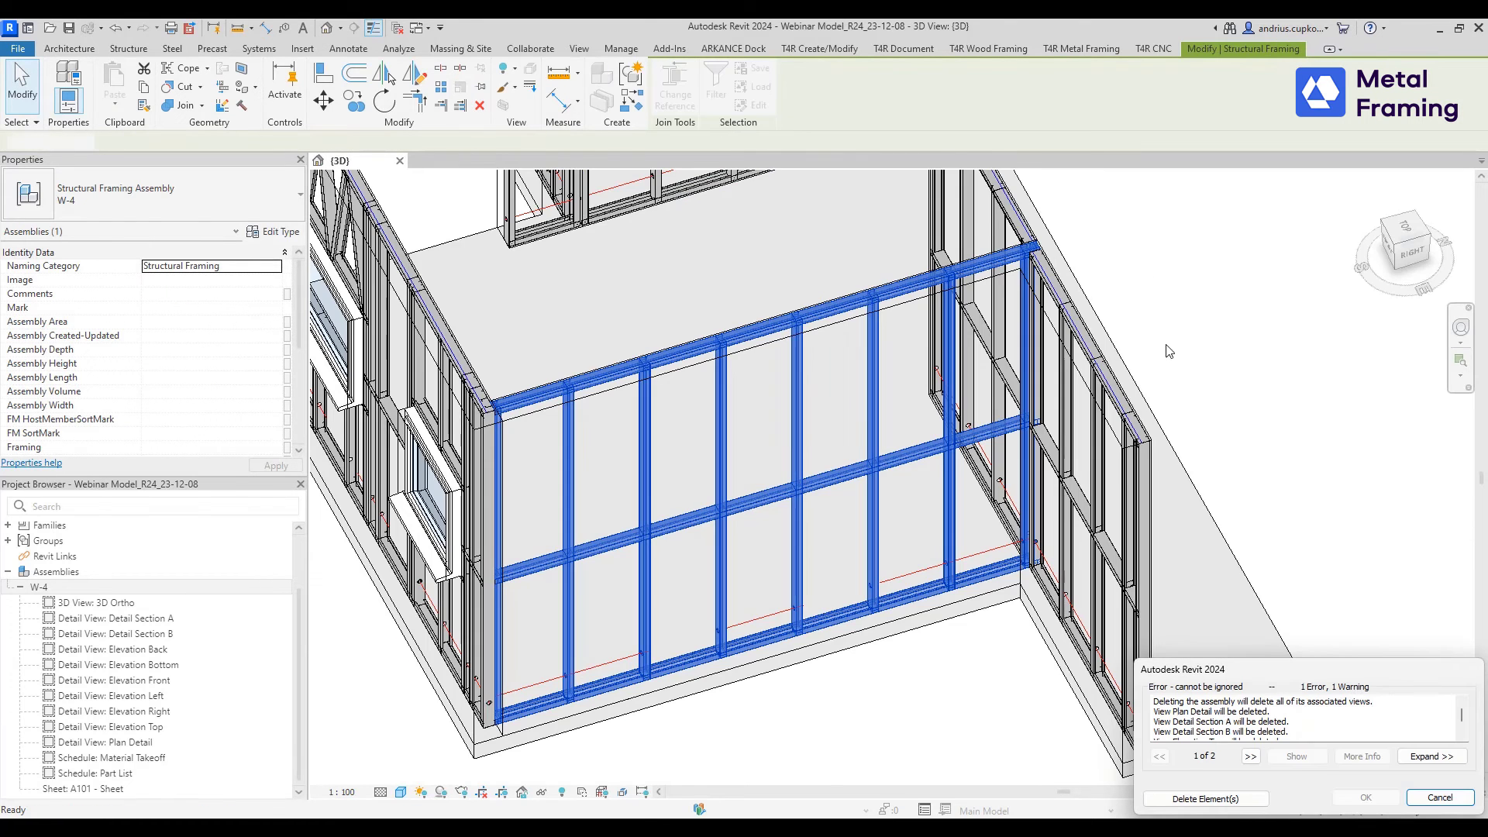
left_click(1205, 800)
left_click(1253, 257)
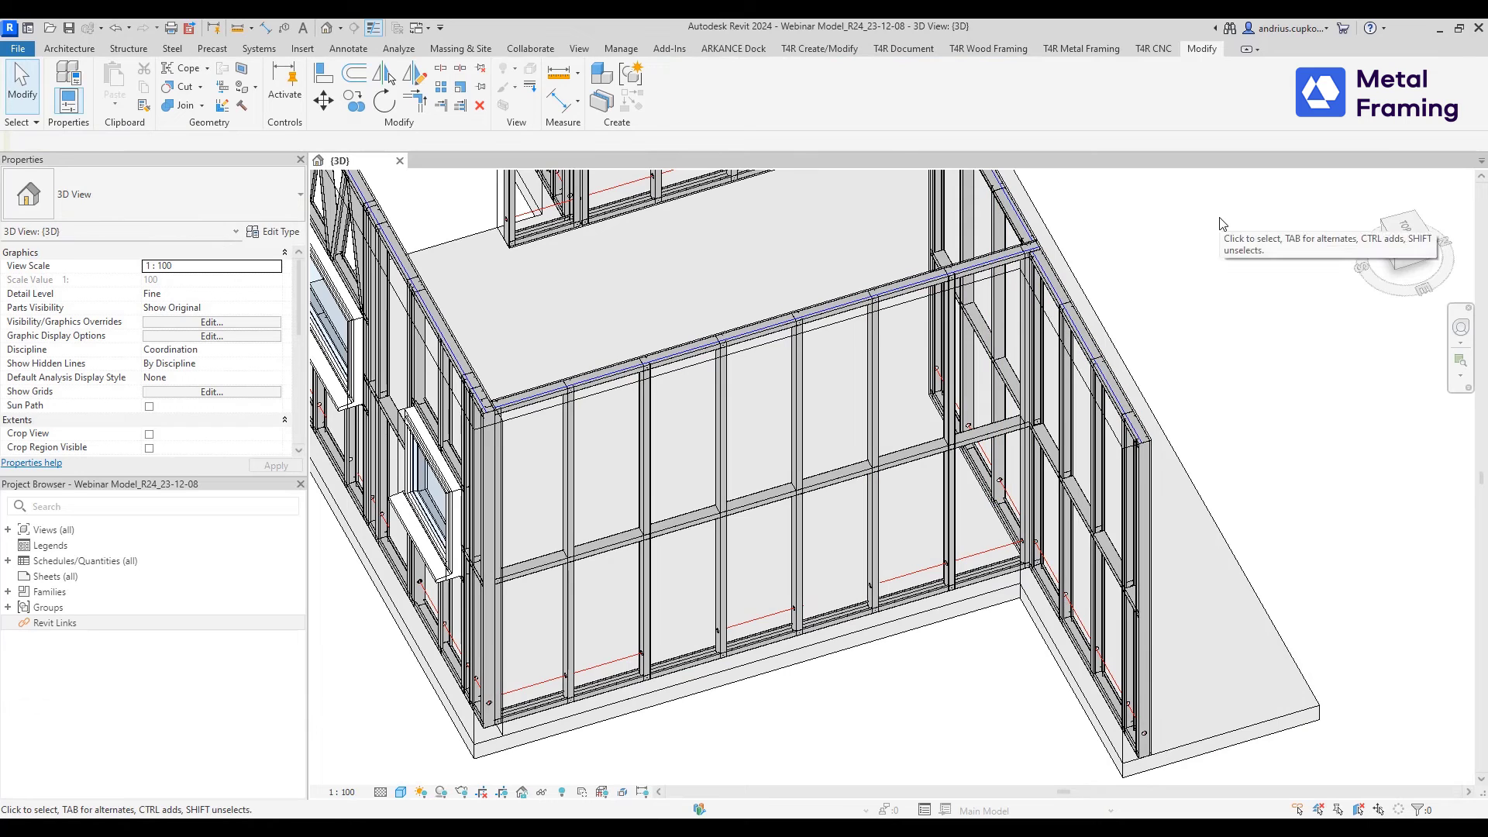
- Create an assembly with views, schedules and sheets from the long windowless wall using the Wall+M Create Assembly command
left_click(1093, 48)
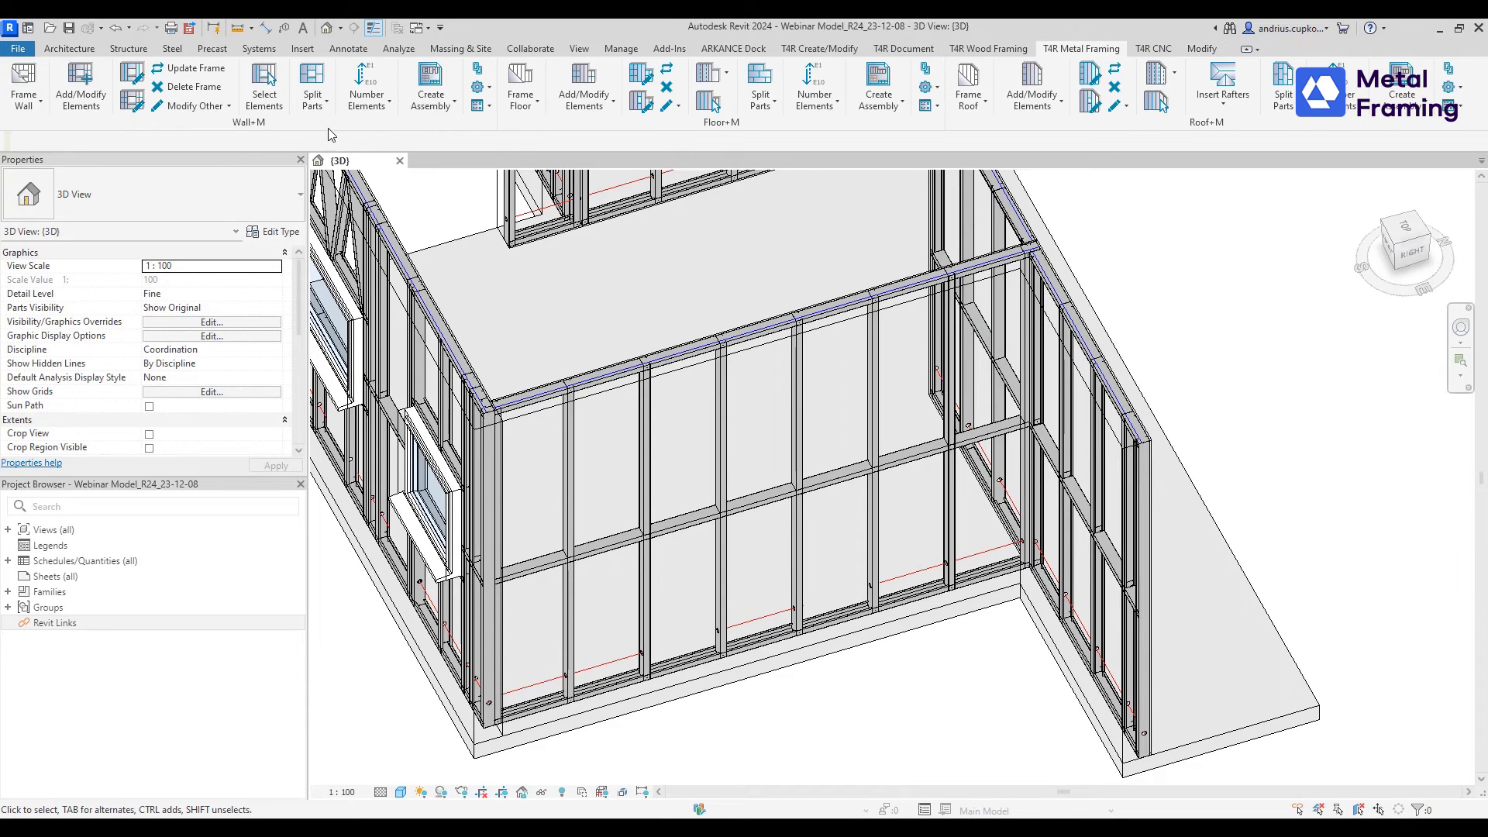
left_click_drag(236, 131, 548, 243)
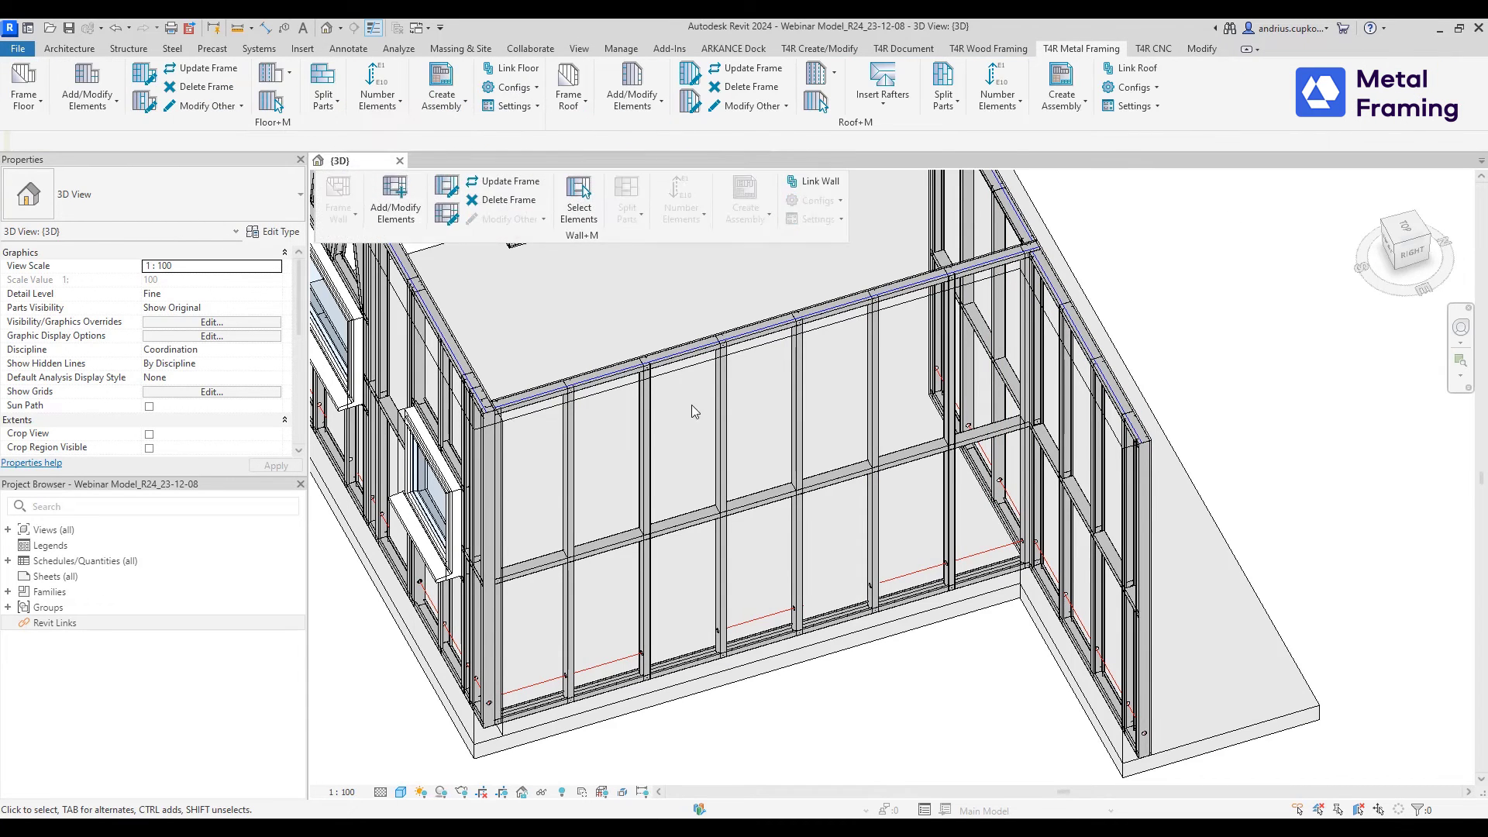
left_click(785, 403)
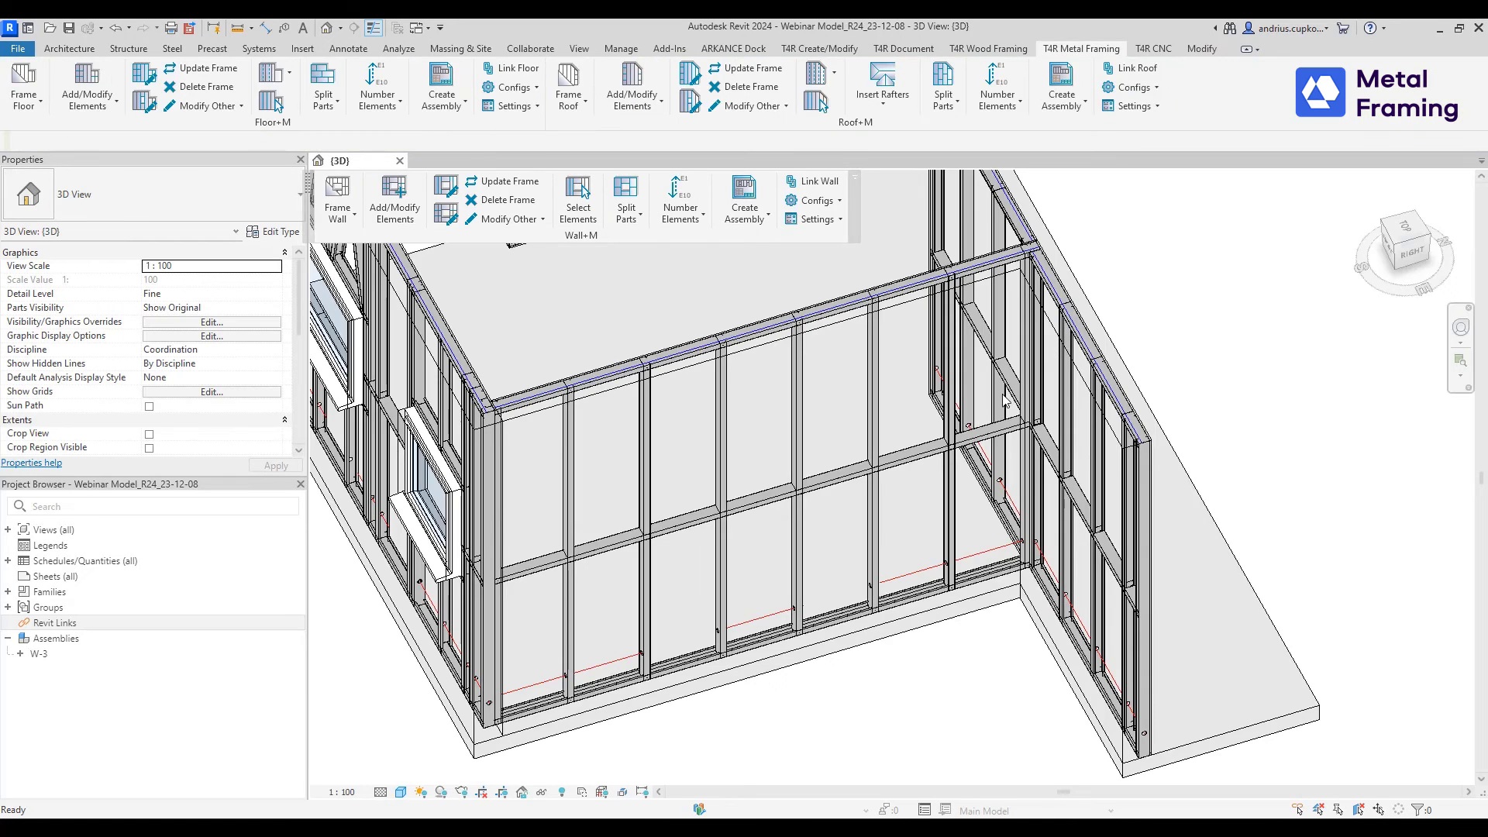
- List the contents of the W-3 assembly and open its sheet W-3-1 - Frame
left_click(21, 655)
scroll(78, 698, "down", 1)
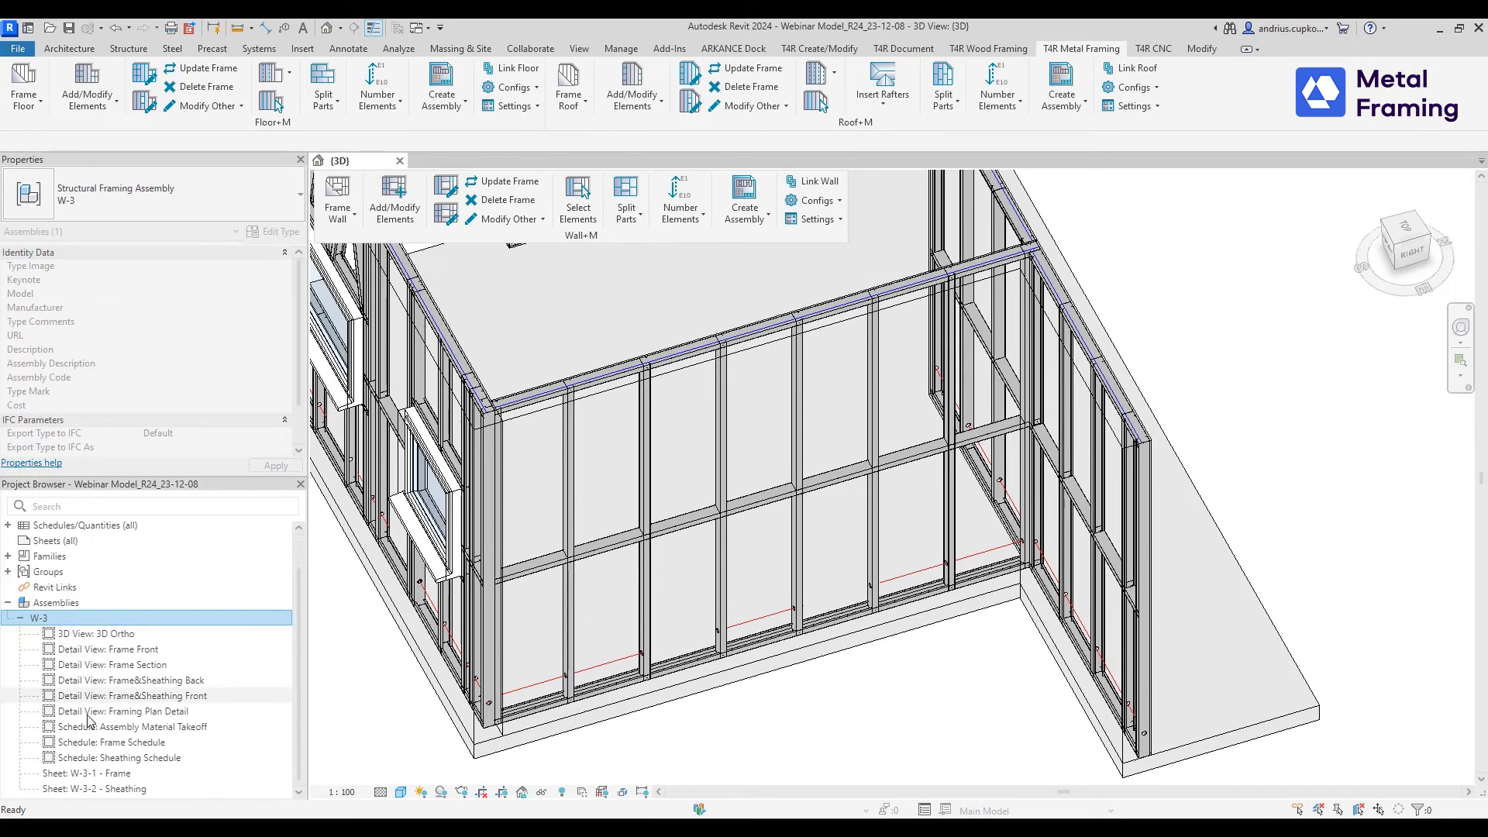
left_click(99, 775)
double_click(99, 775)
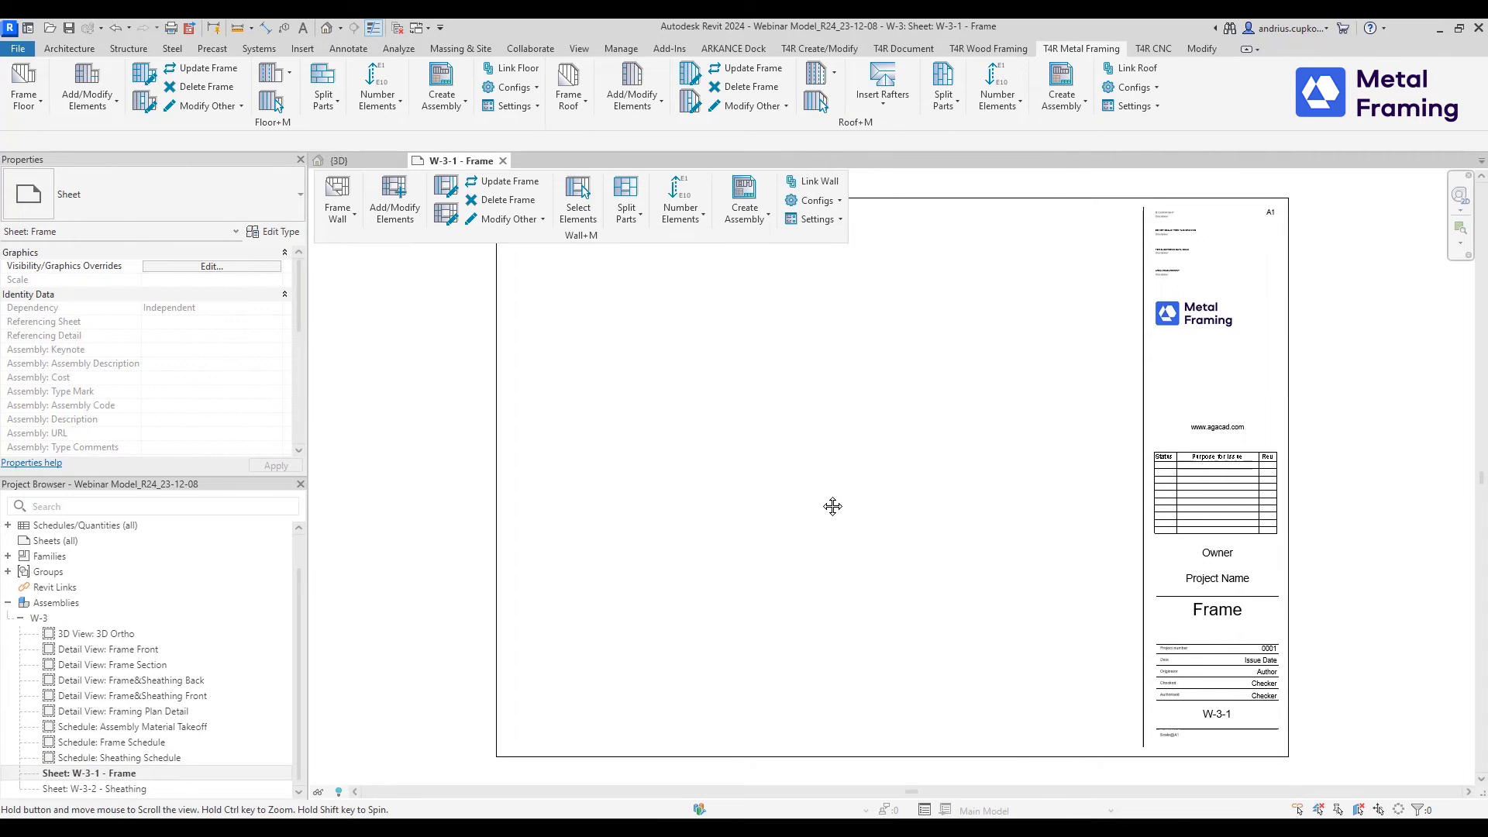
scroll(814, 512, "down", 3)
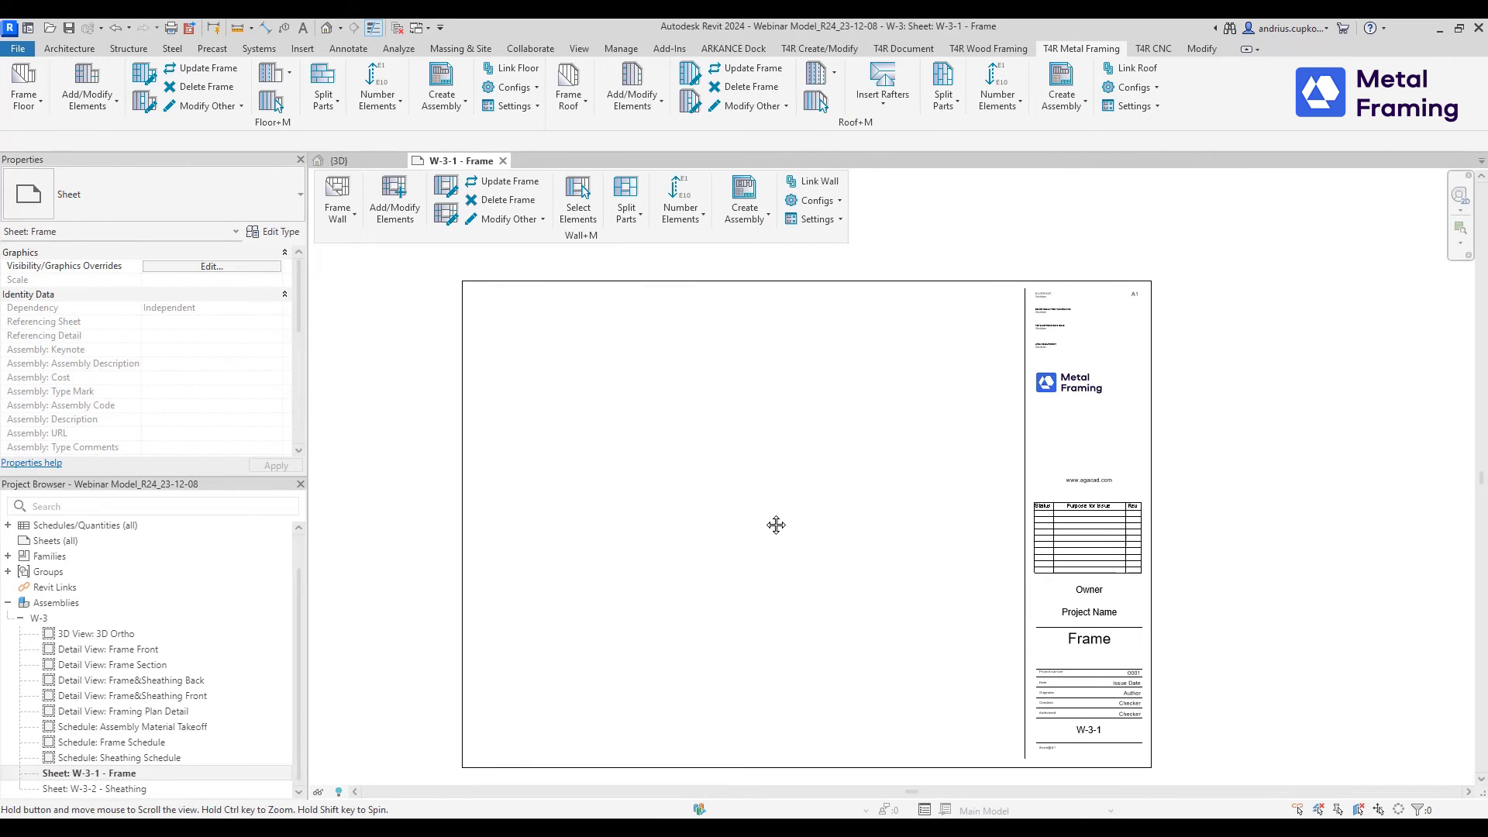
- Place the Frame Front view in the sheet's upper-left area and the Frame Section view to its right, aligned with it
left_click(159, 650)
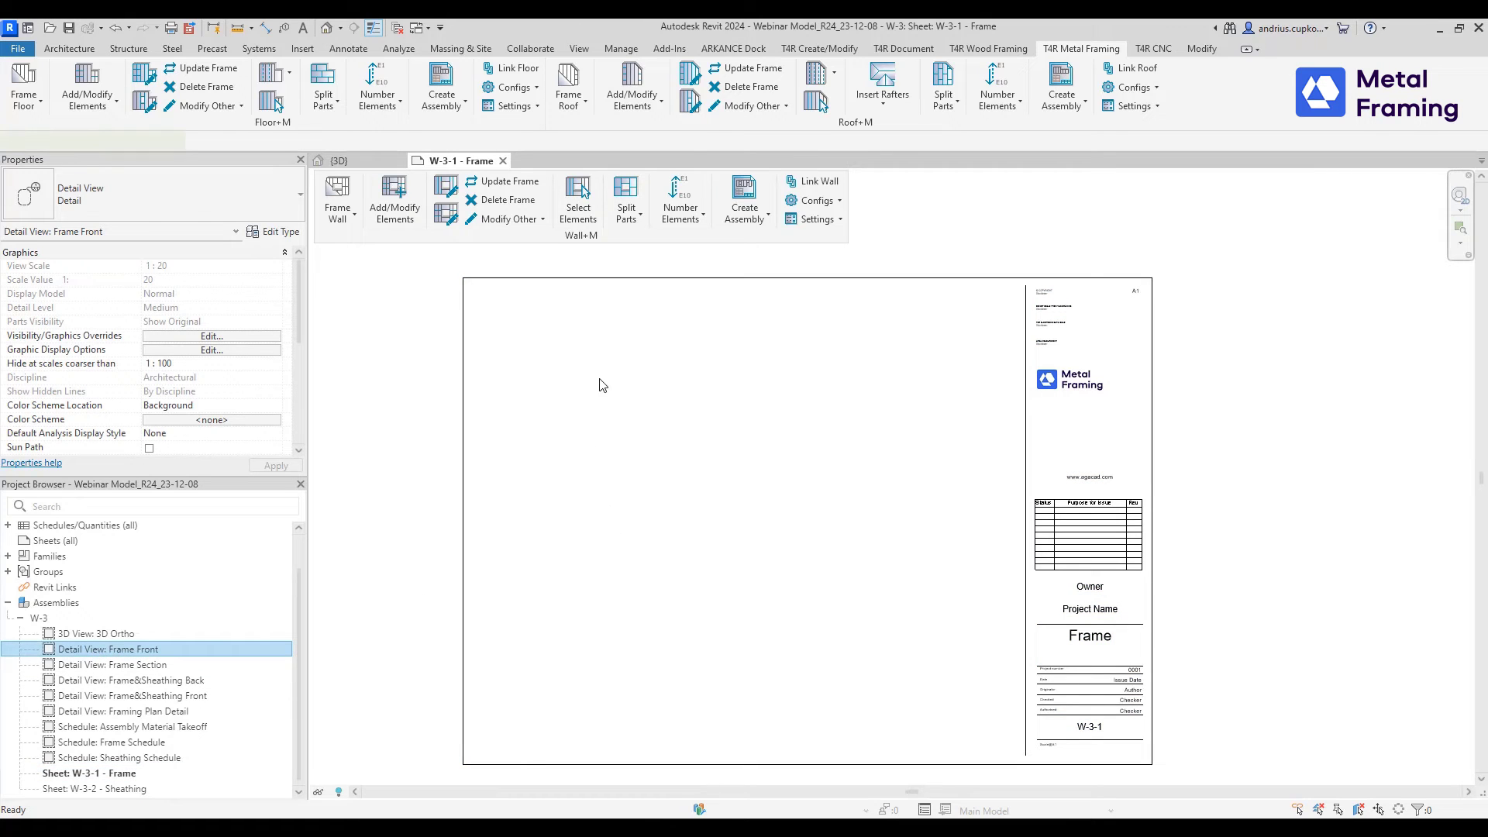
left_click_drag(603, 385, 609, 387)
left_click(602, 398)
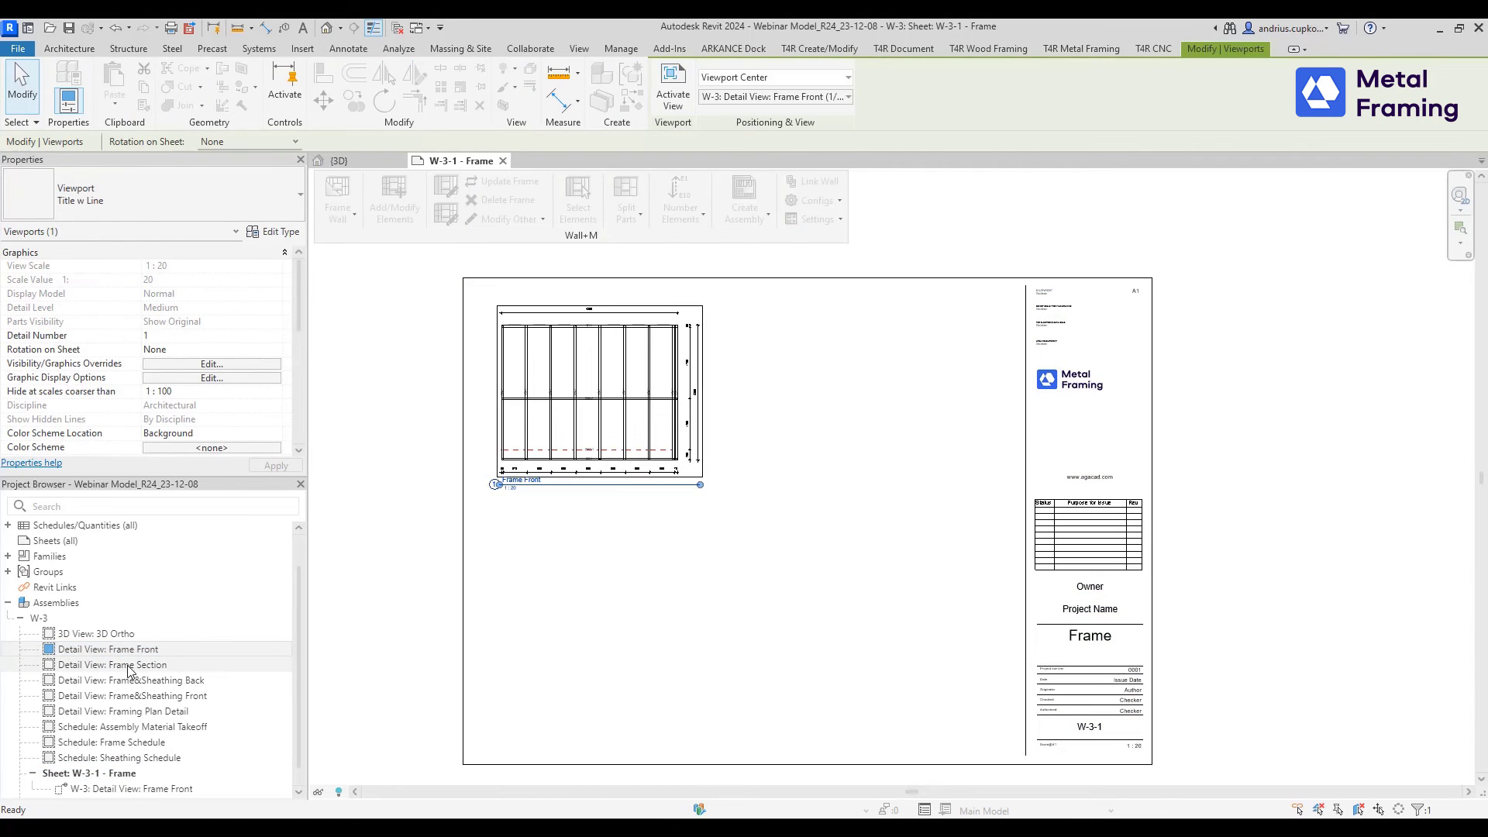
left_click_drag(129, 666, 775, 399)
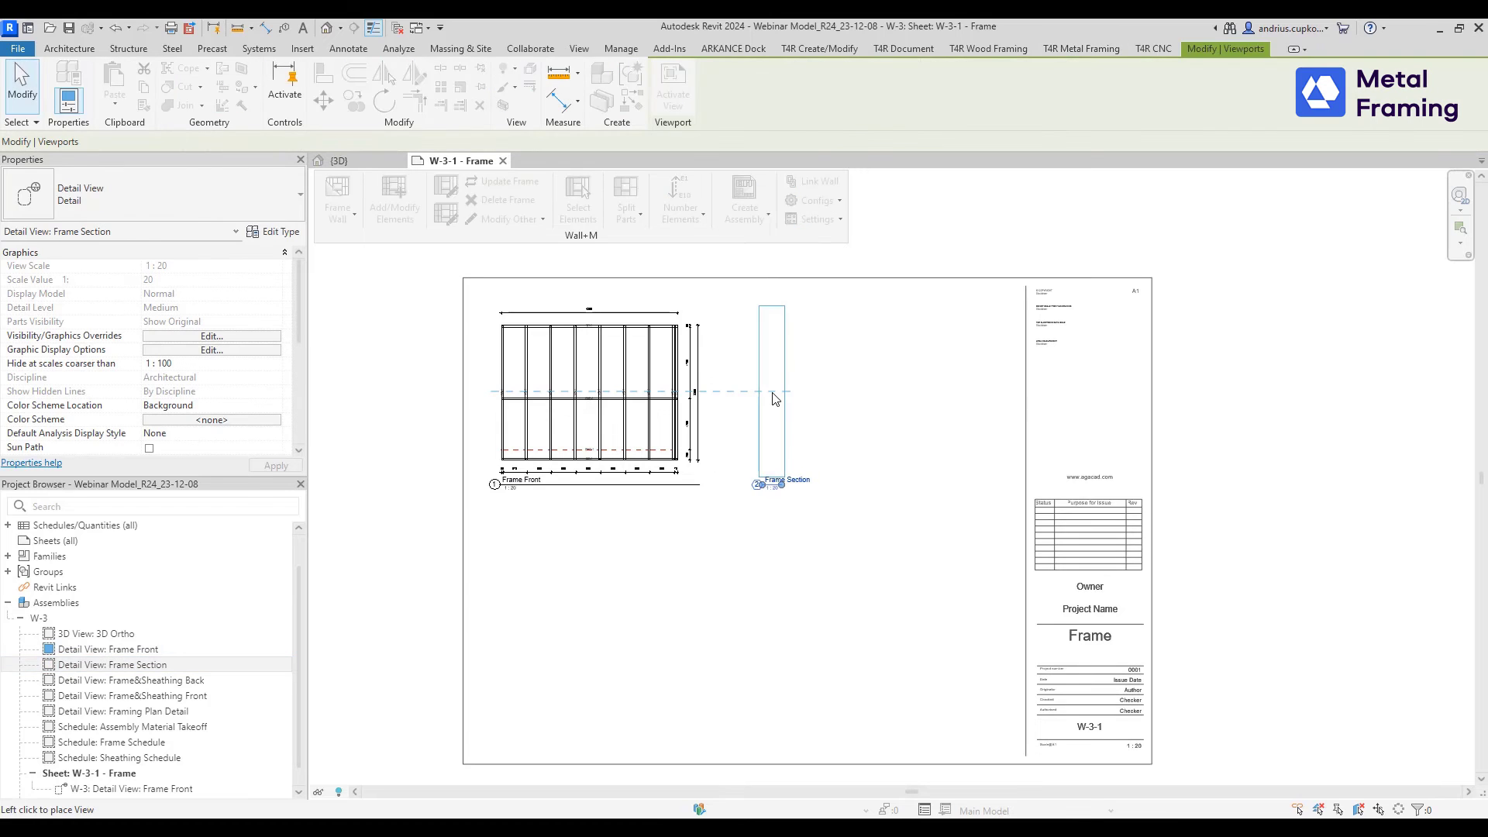
left_click(775, 399)
- Examine the member tags and dimensions in the Frame Front and Frame Section views on the sheet
scroll(684, 478, "up", 5)
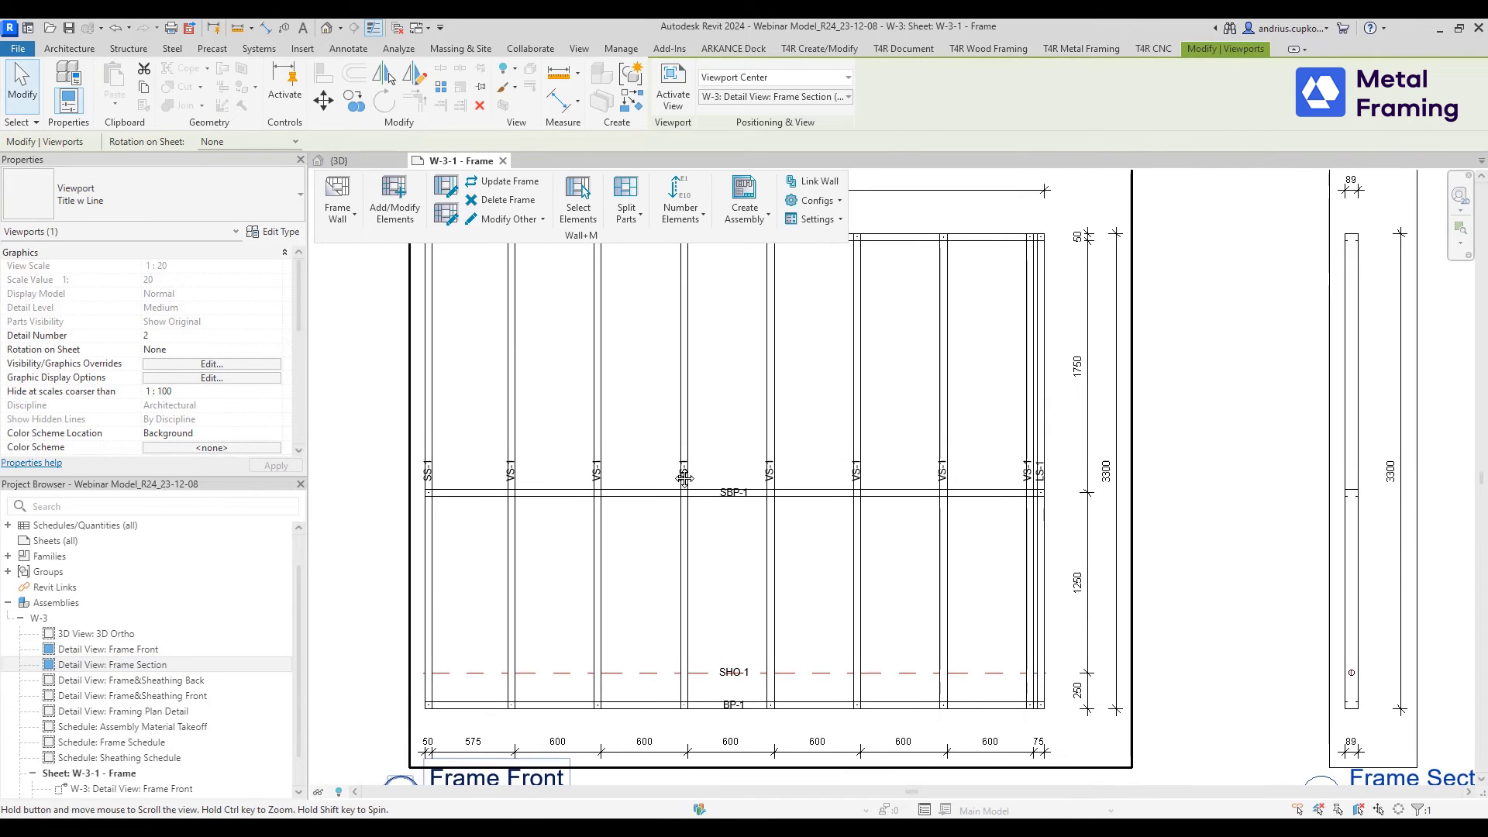
middle_click_drag(685, 539, 641, 464)
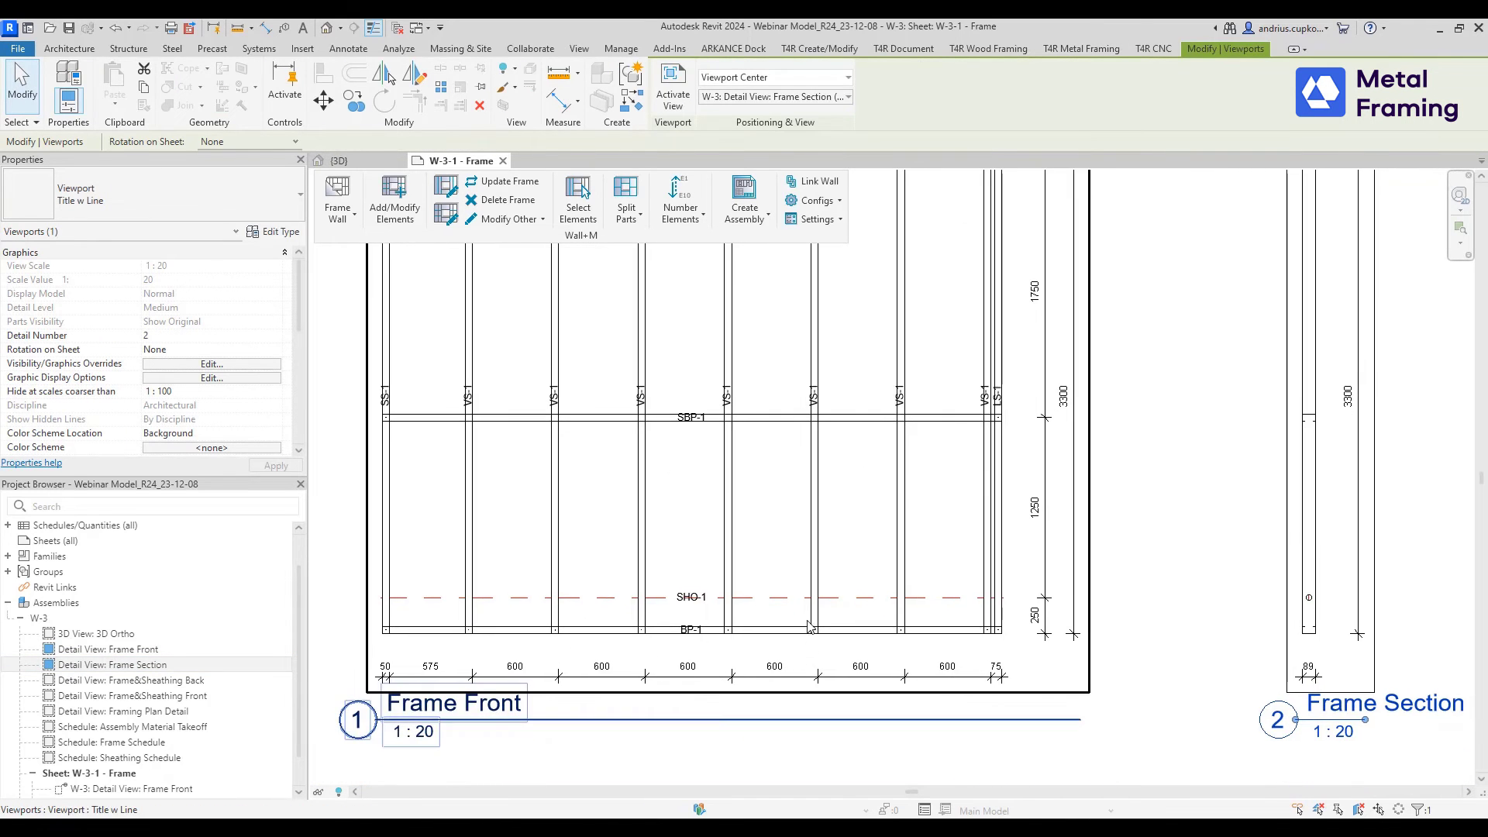
scroll(810, 627, "down", 2)
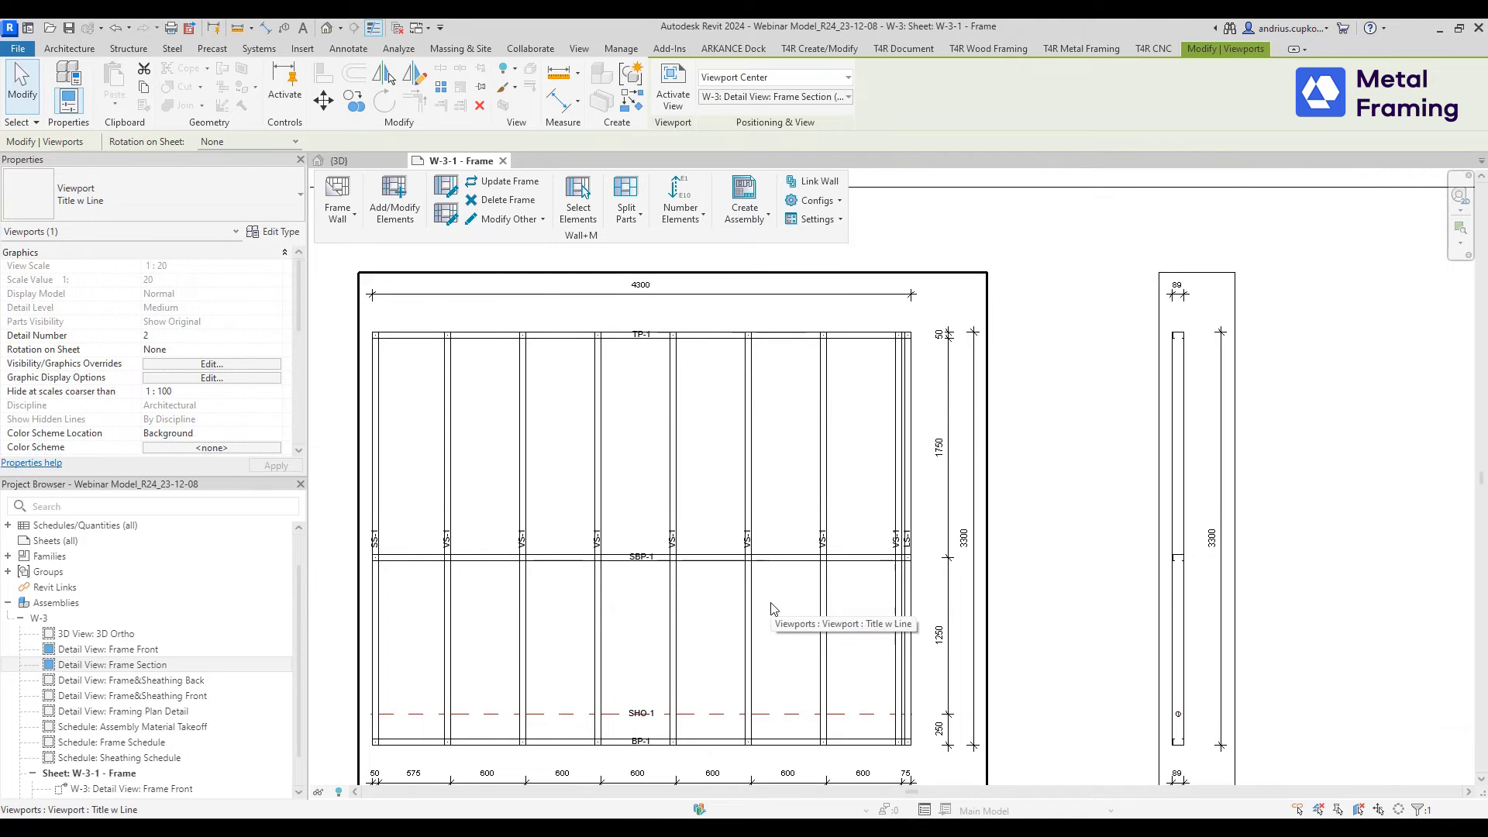
middle_click_drag(774, 609, 610, 548)
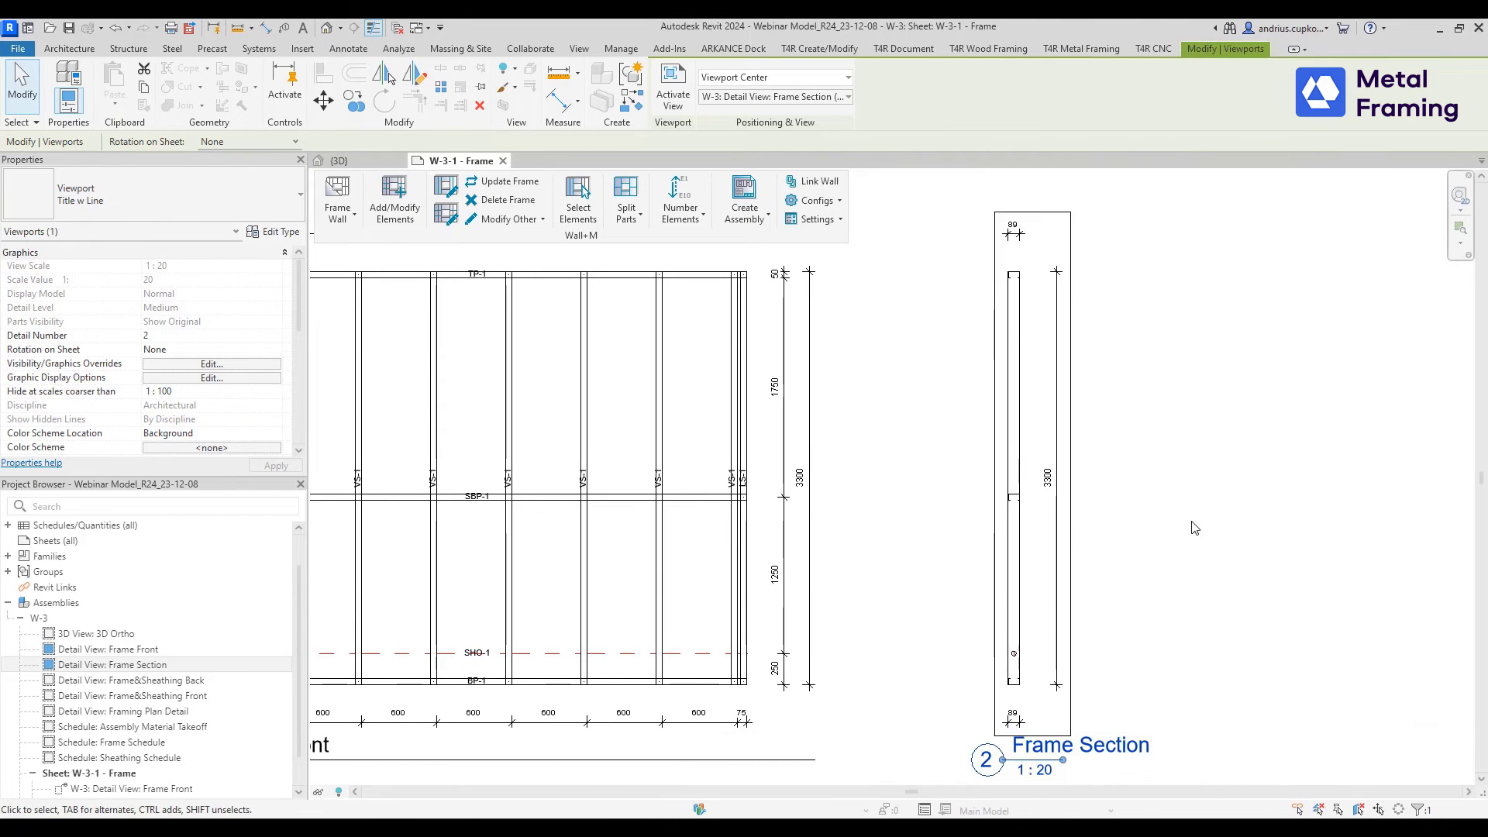
scroll(1190, 527, "down", 3)
middle_click_drag(1254, 548, 1028, 532)
scroll(1028, 533, "down", 3)
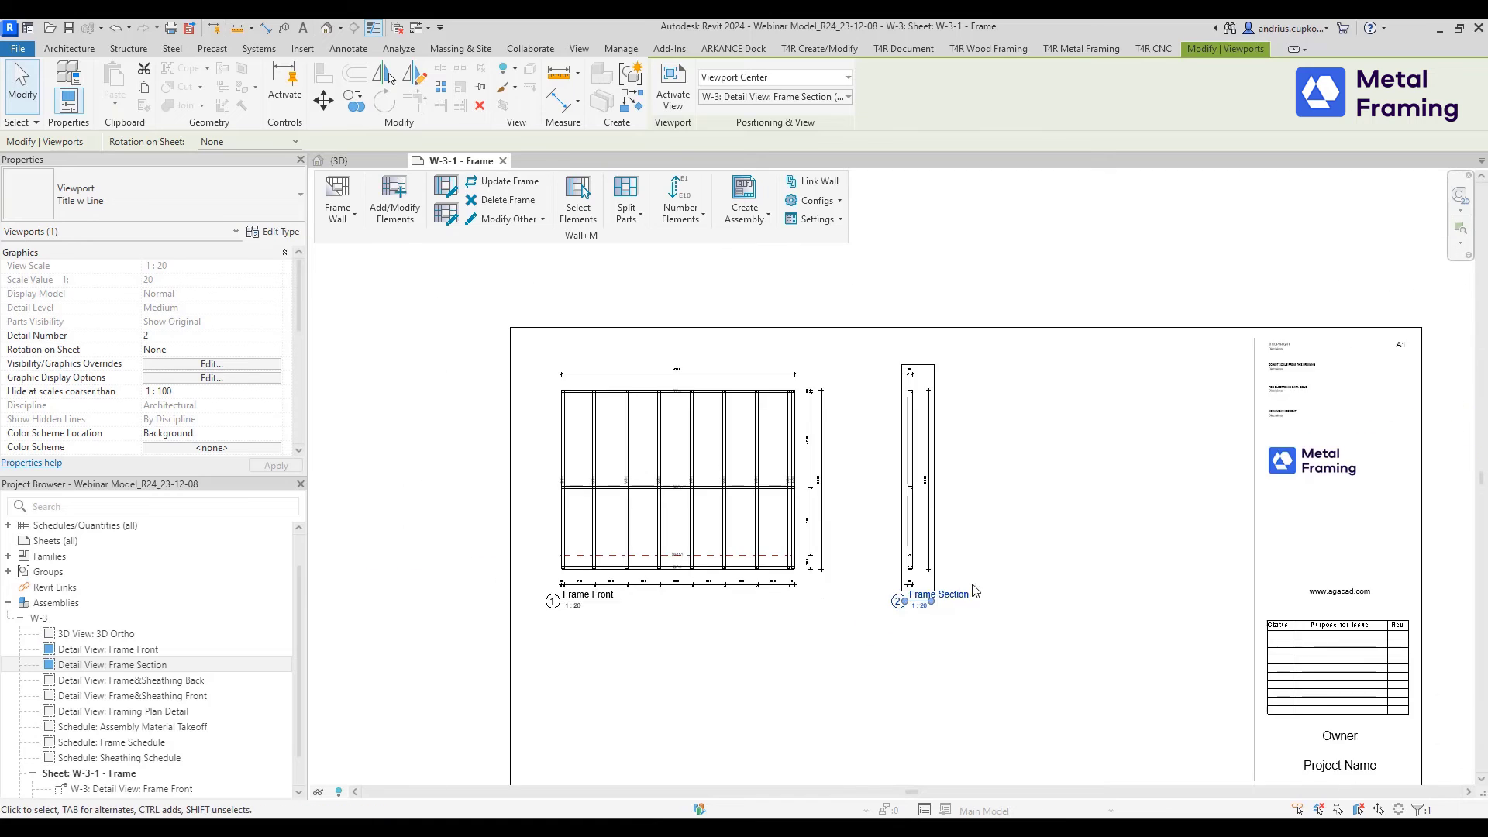
scroll(978, 623, "up", 1)
middle_click_drag(980, 625, 948, 435)
scroll(948, 435, "down", 2)
left_click(871, 518)
middle_click_drag(813, 558, 756, 585)
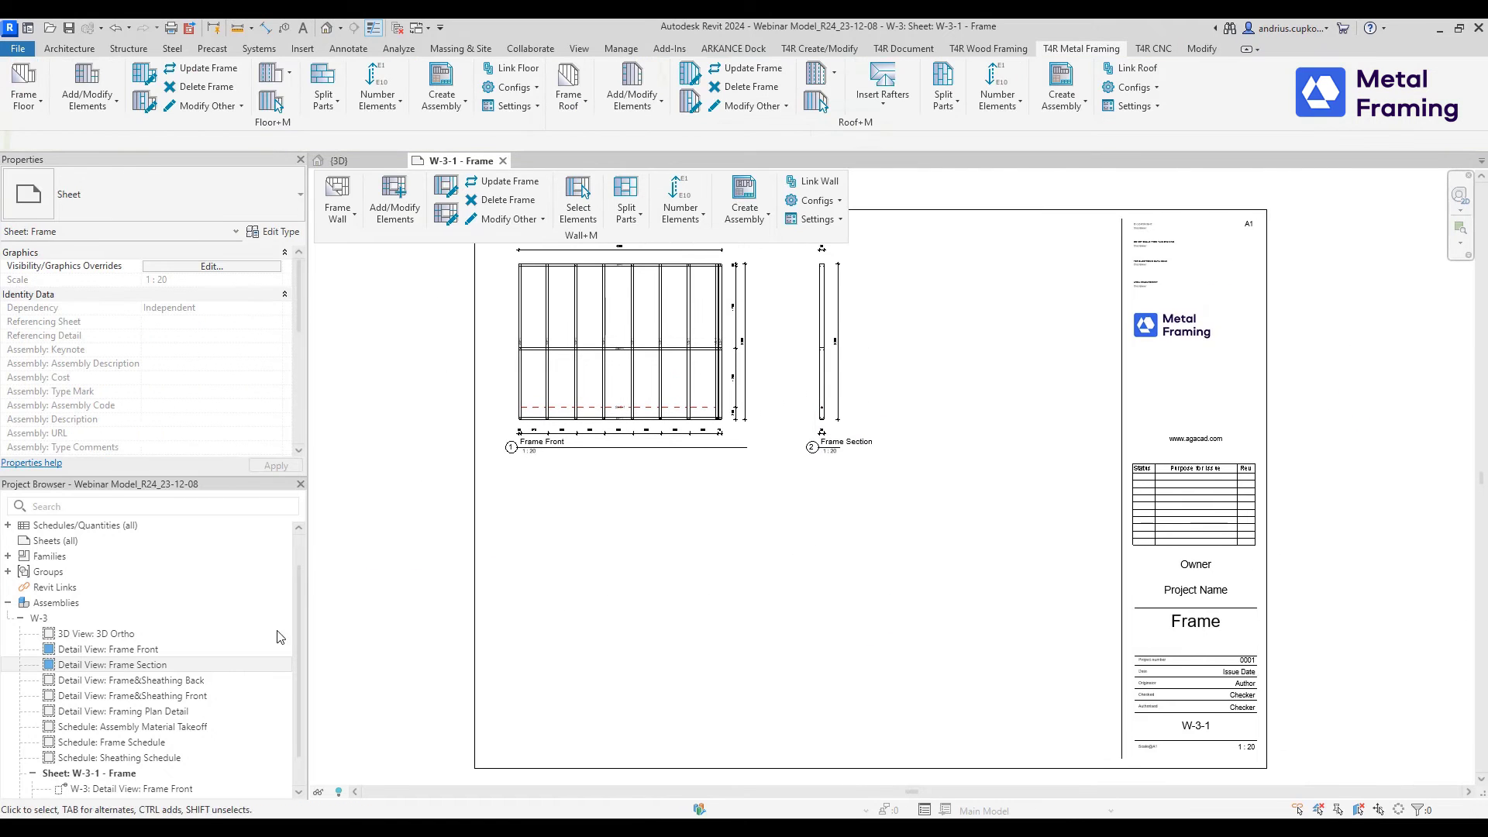
- Place the Framing Plan Detail view on the sheet directly below the Frame Front view
left_click(130, 712)
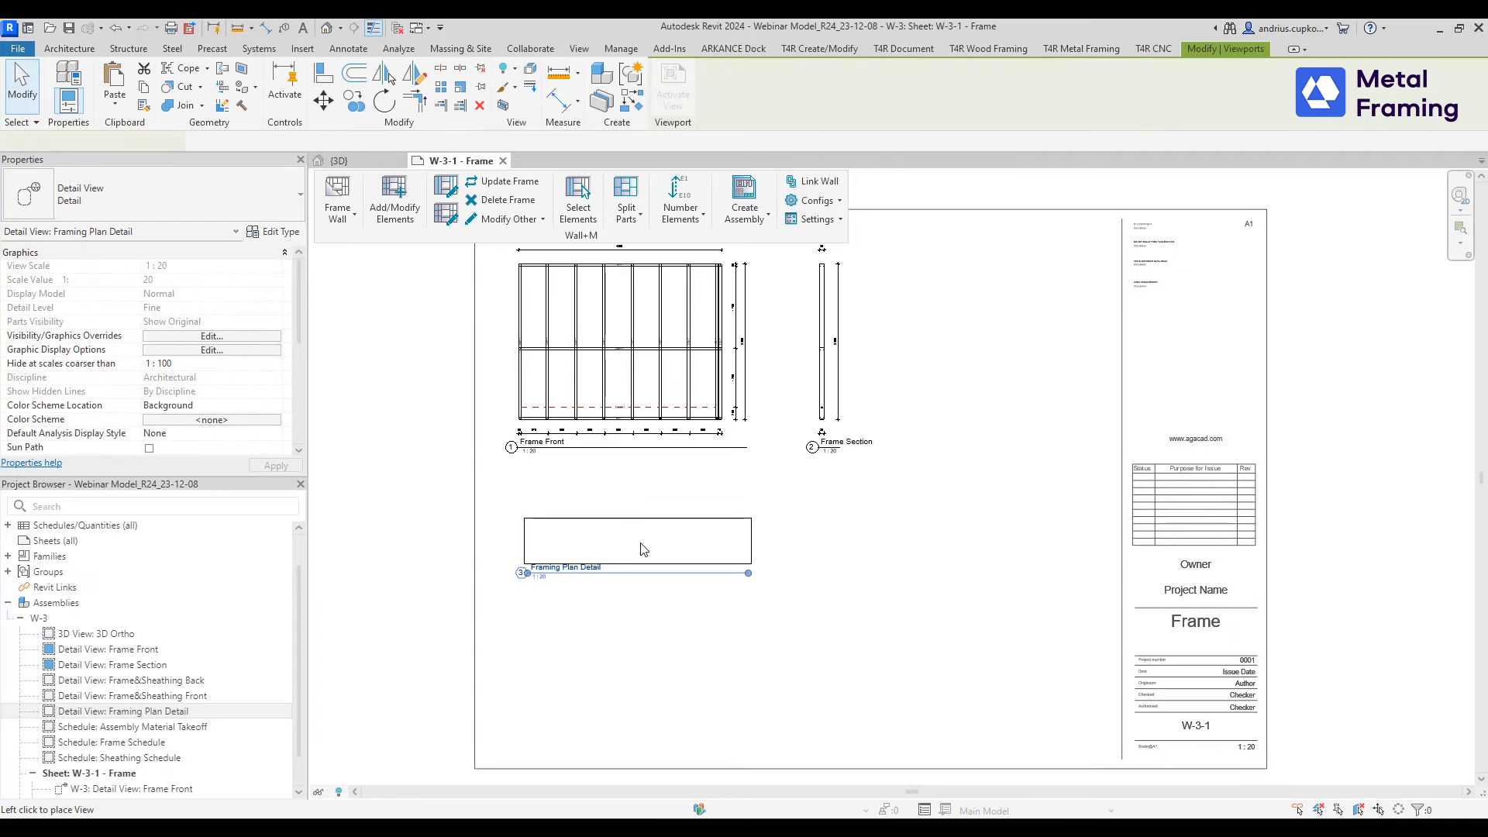
left_click(630, 524)
left_click(527, 657)
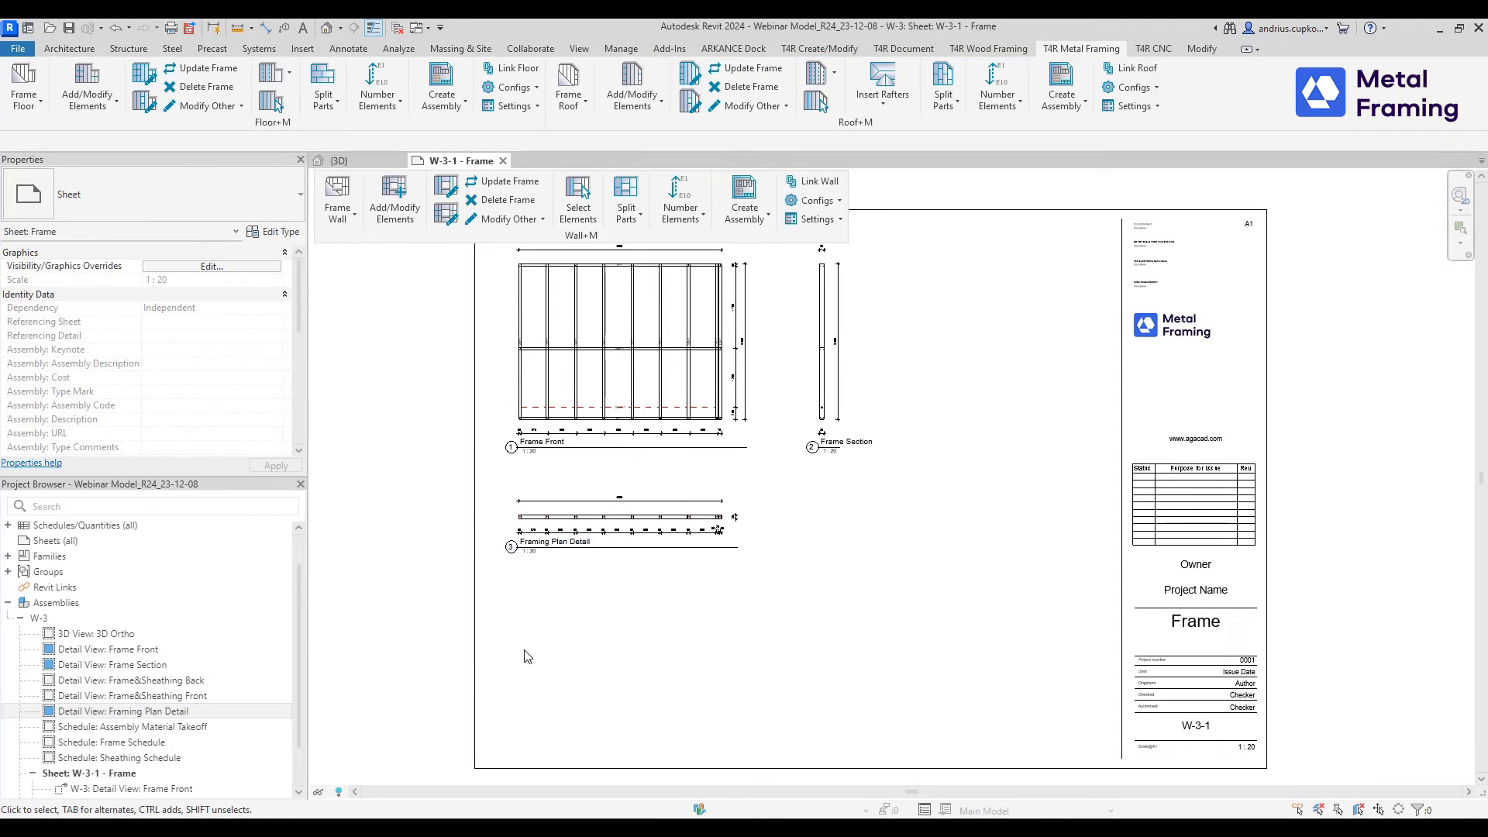
- Place the Frame Schedule in the sheet's upper-right area and the Assembly Material Takeoff below it, aligned with it
left_click_drag(128, 742, 847, 583)
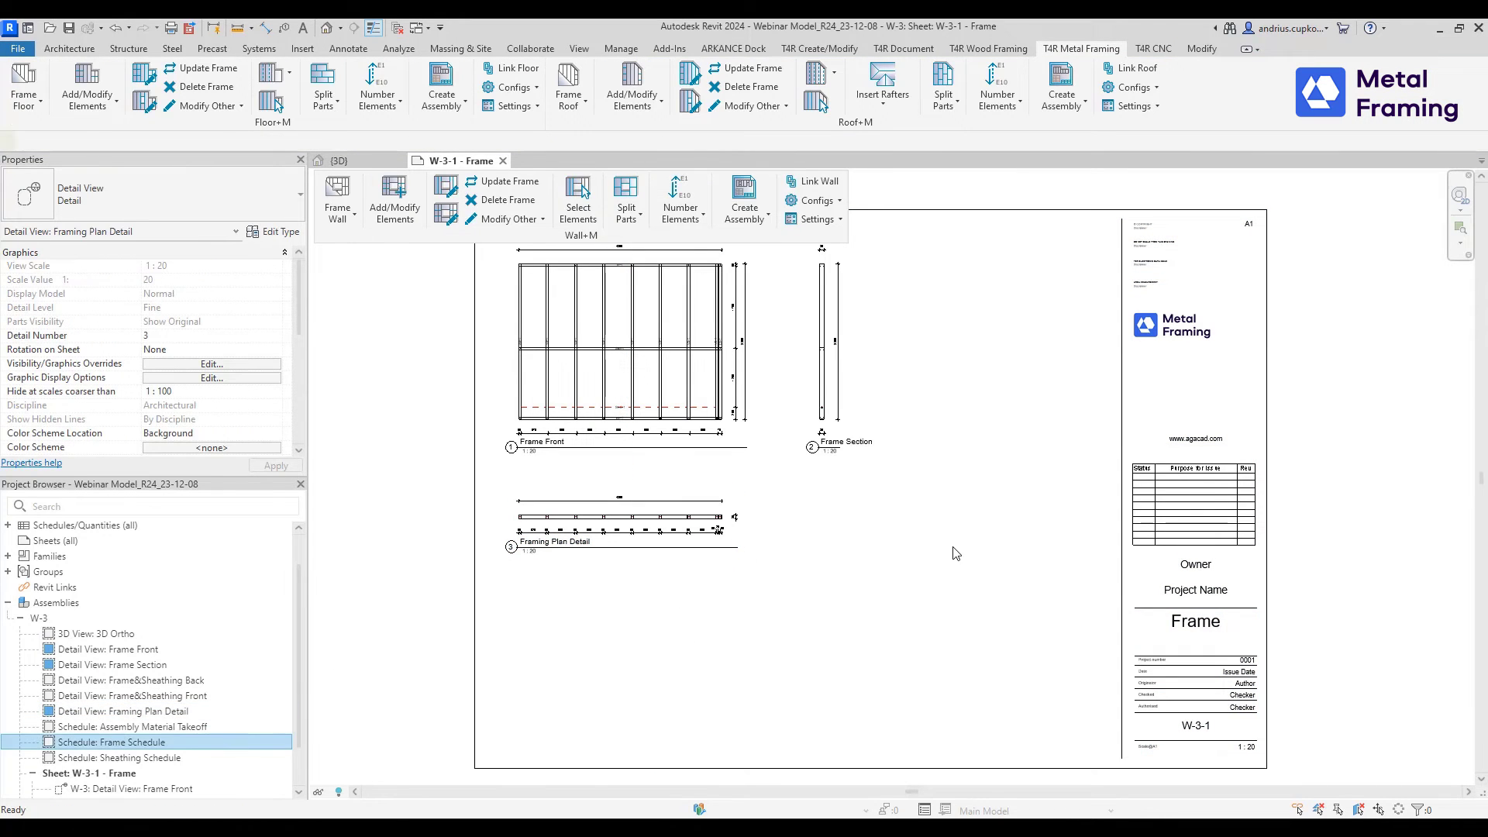
left_click_drag(956, 553, 961, 548)
left_click(1011, 305)
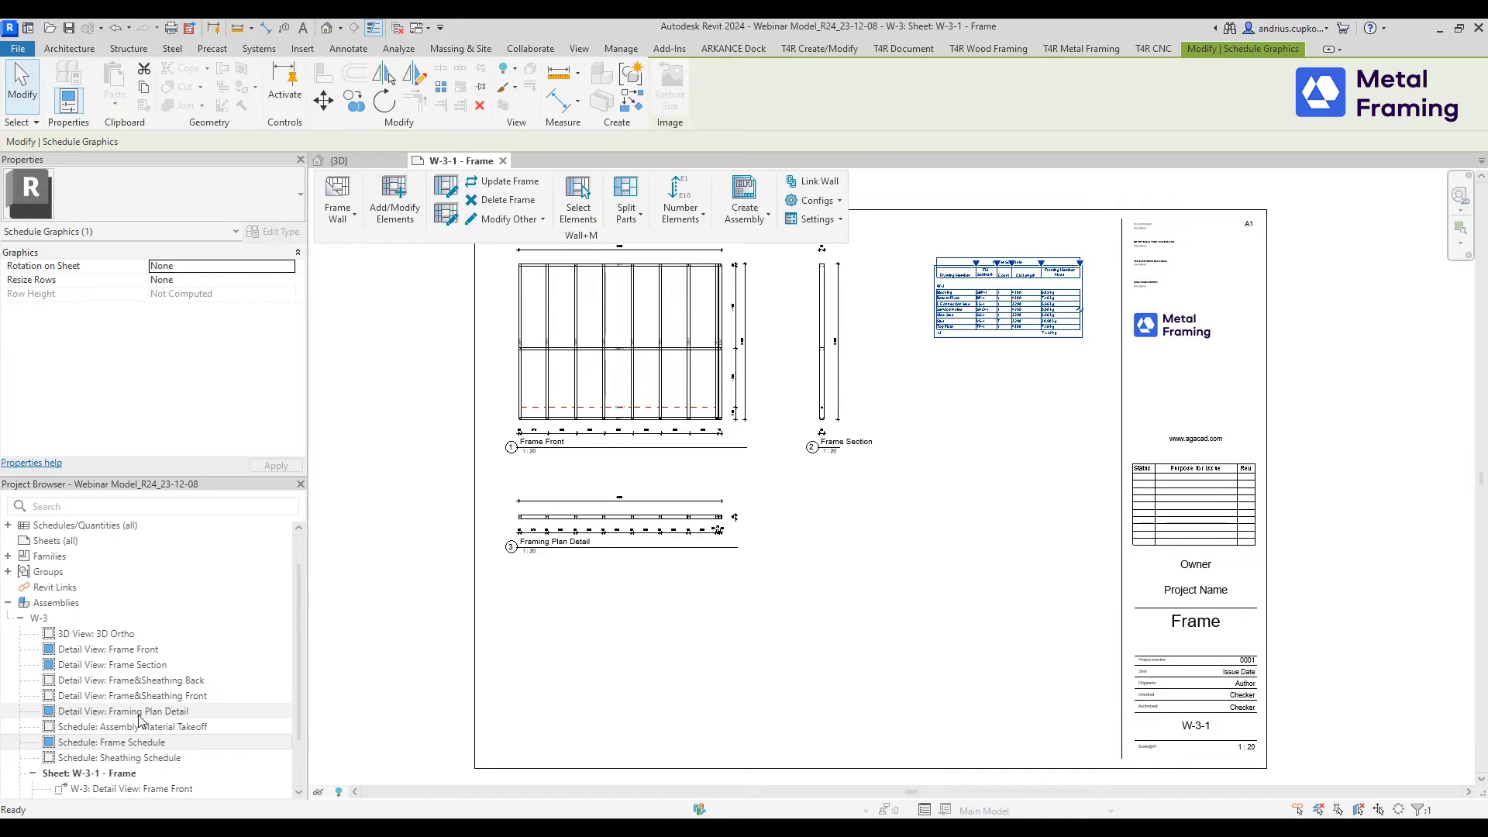
left_click_drag(141, 721, 1004, 474)
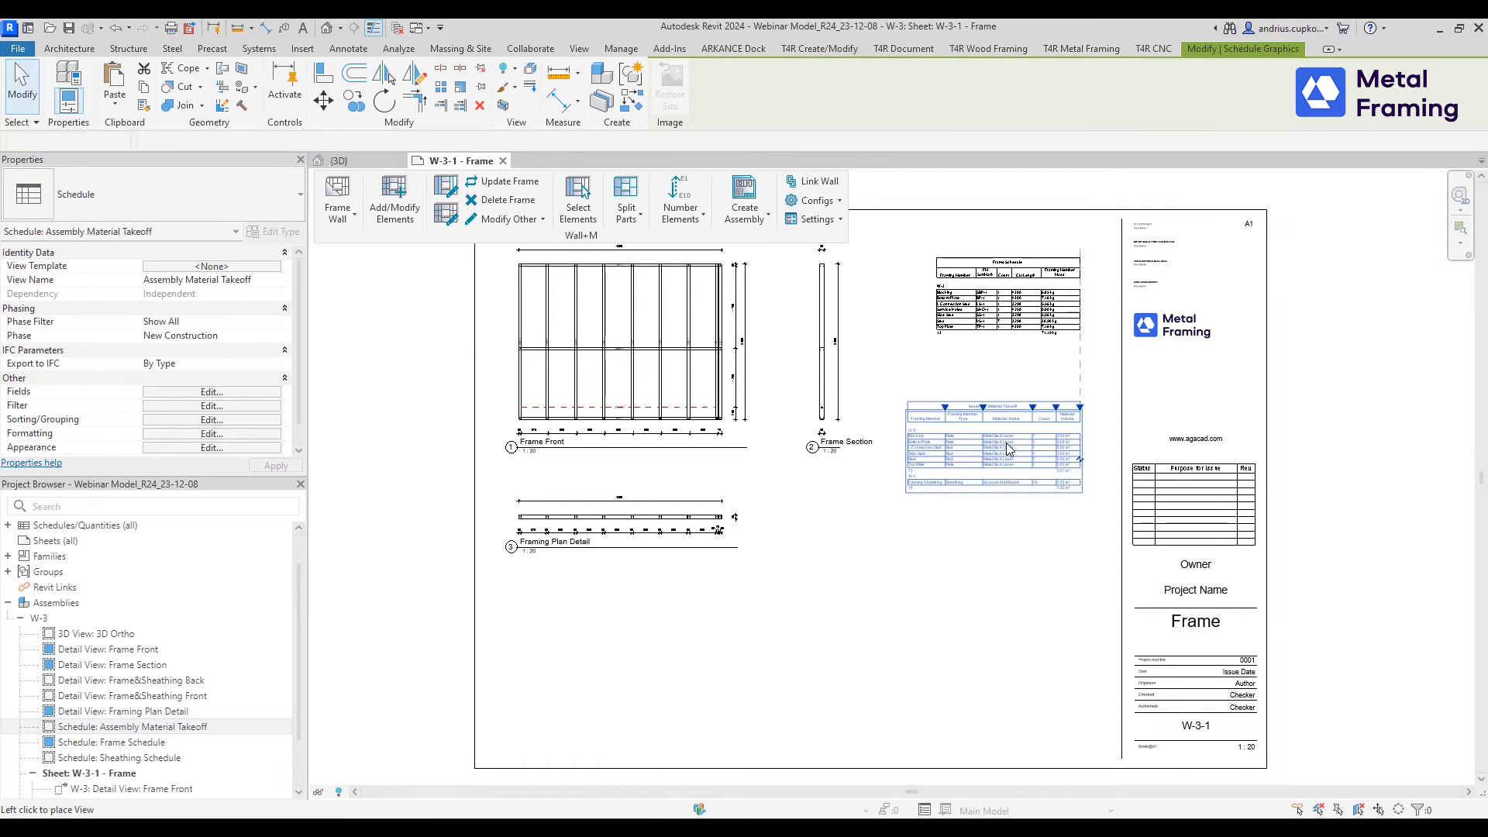
left_click(1010, 545)
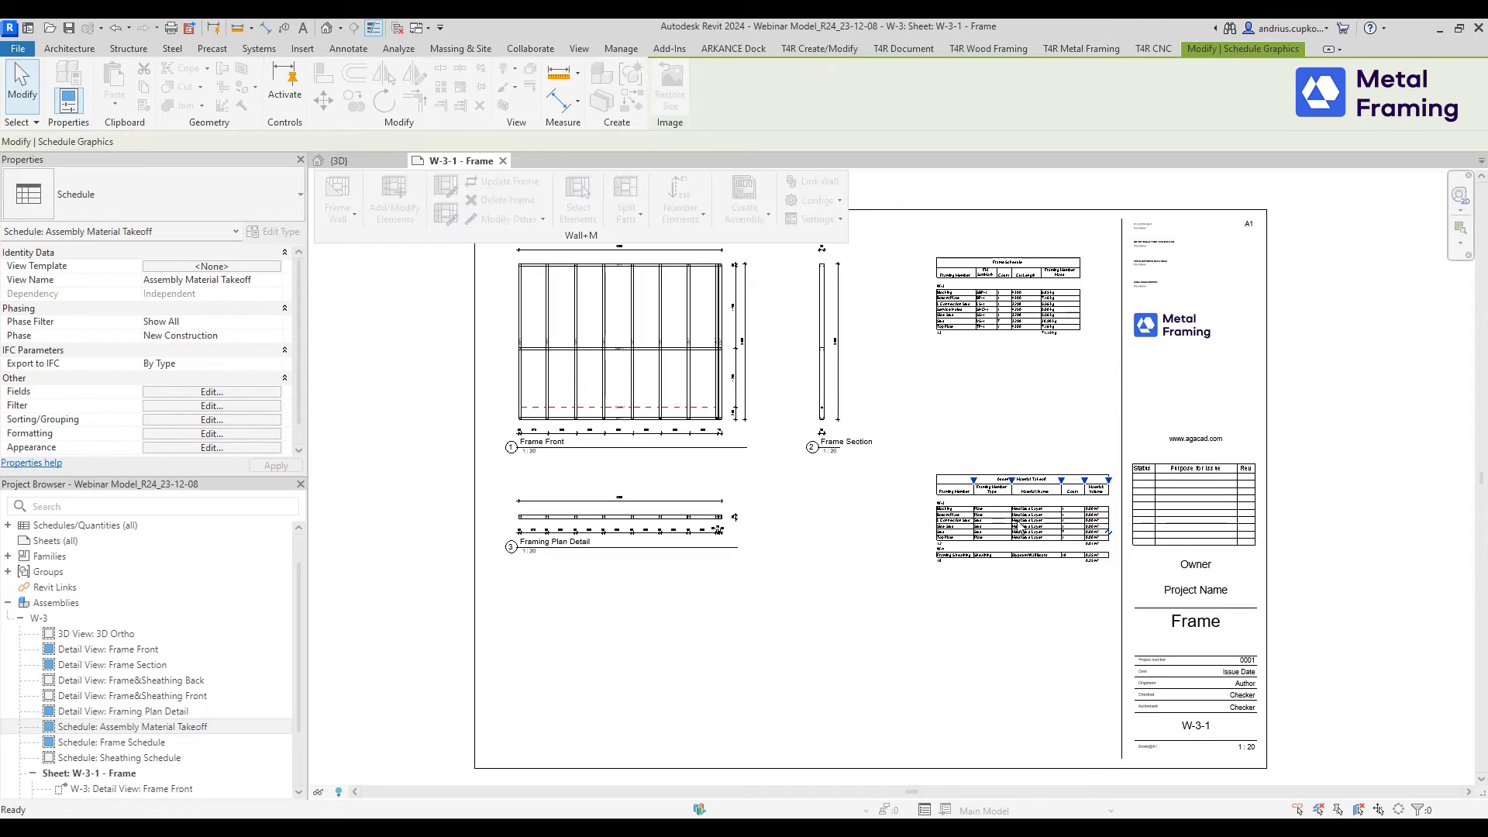
- Select both schedules on the sheet and shift them together slightly left, away from the title block
left_click(938, 297, "ctrl")
scroll(938, 296, "up", 3)
left_click(731, 431)
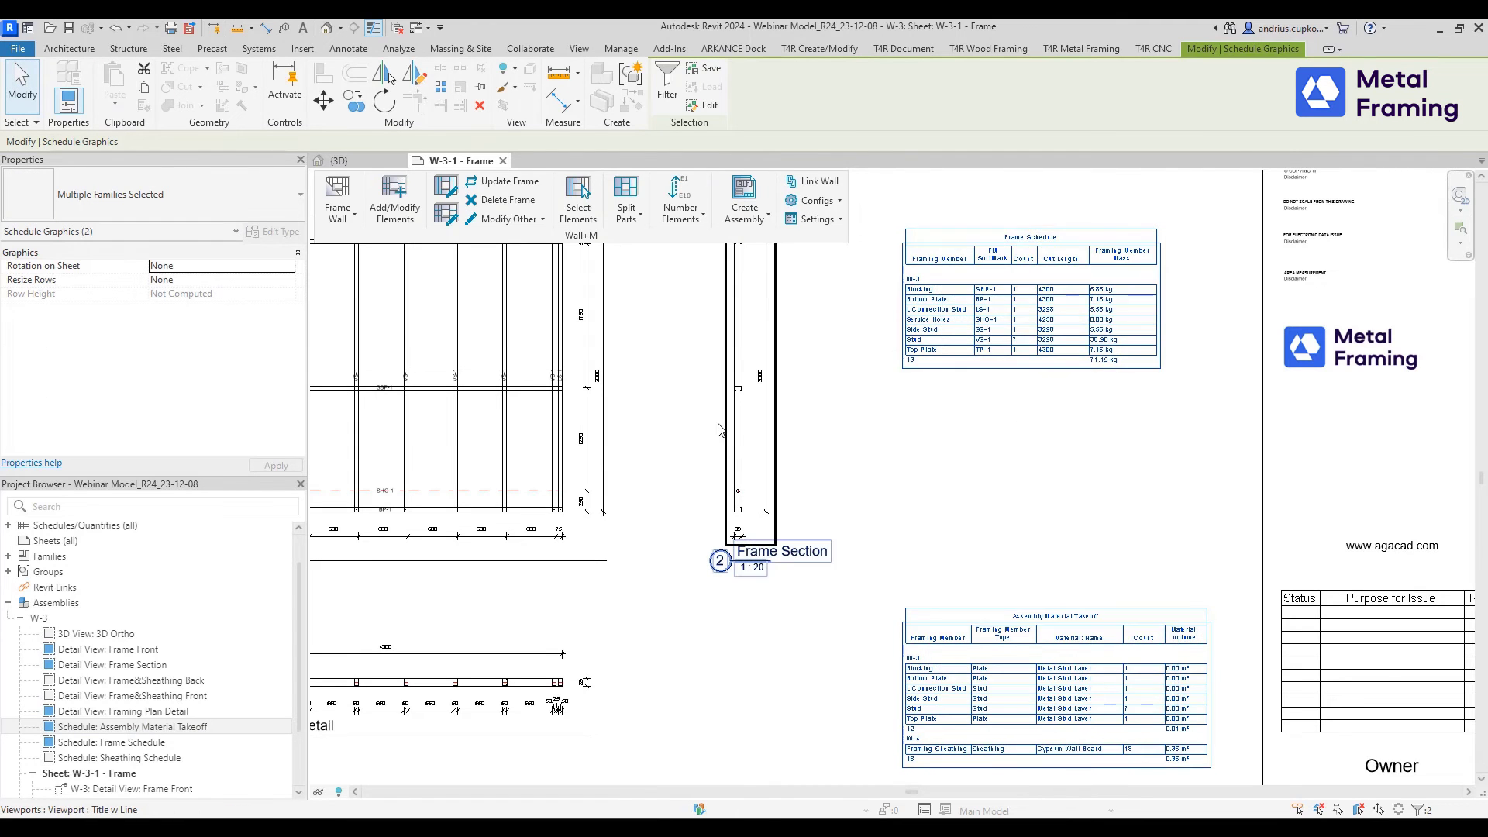
mouse_move(732, 431)
left_mouse_down()
mouse_move(755, 435)
mouse_move(738, 439)
left_mouse_up()
left_click(847, 472)
scroll(847, 472, "down", 5)
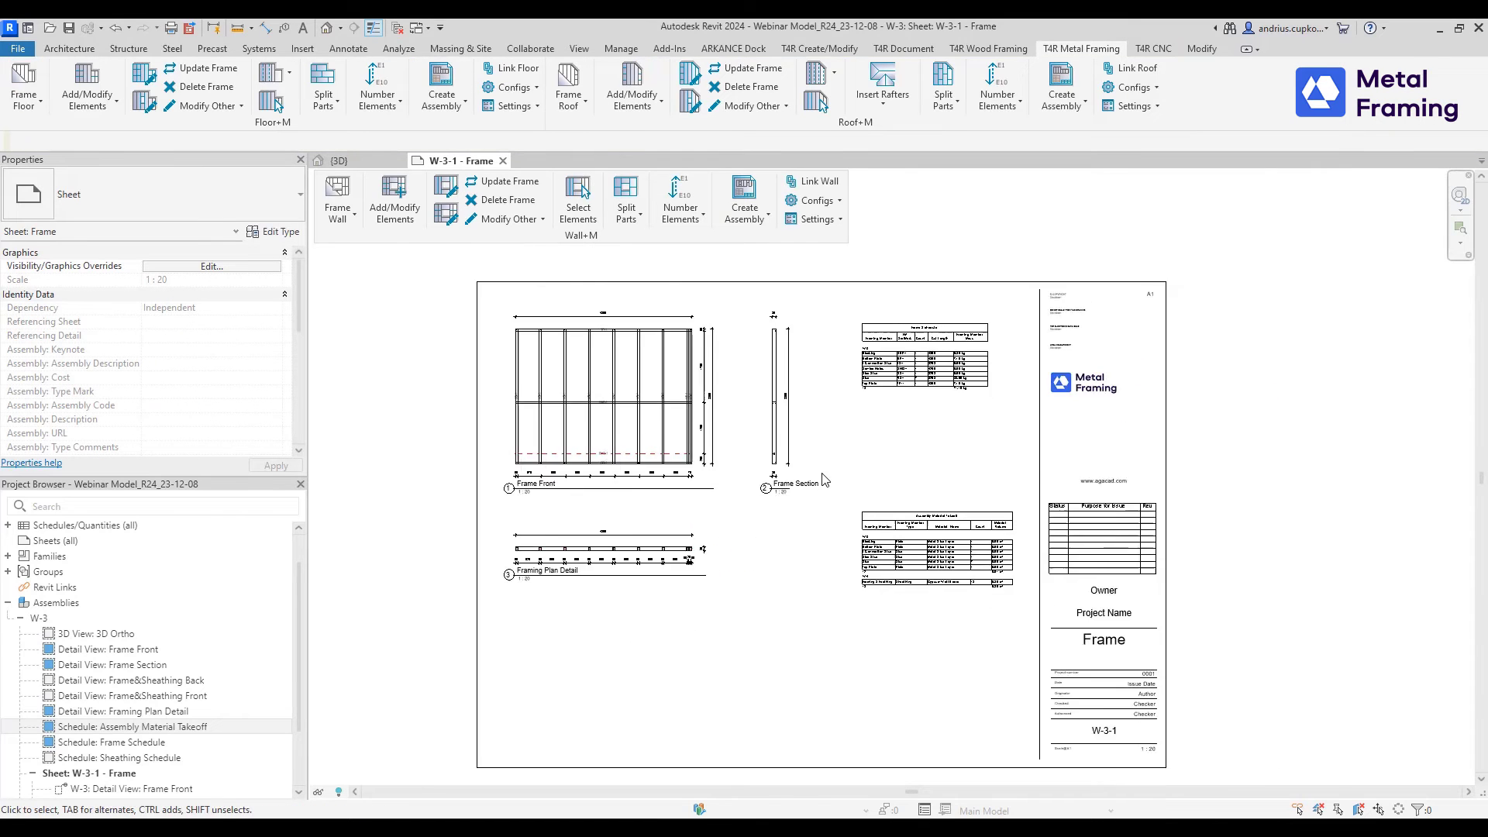
scroll(186, 702, "down", 2)
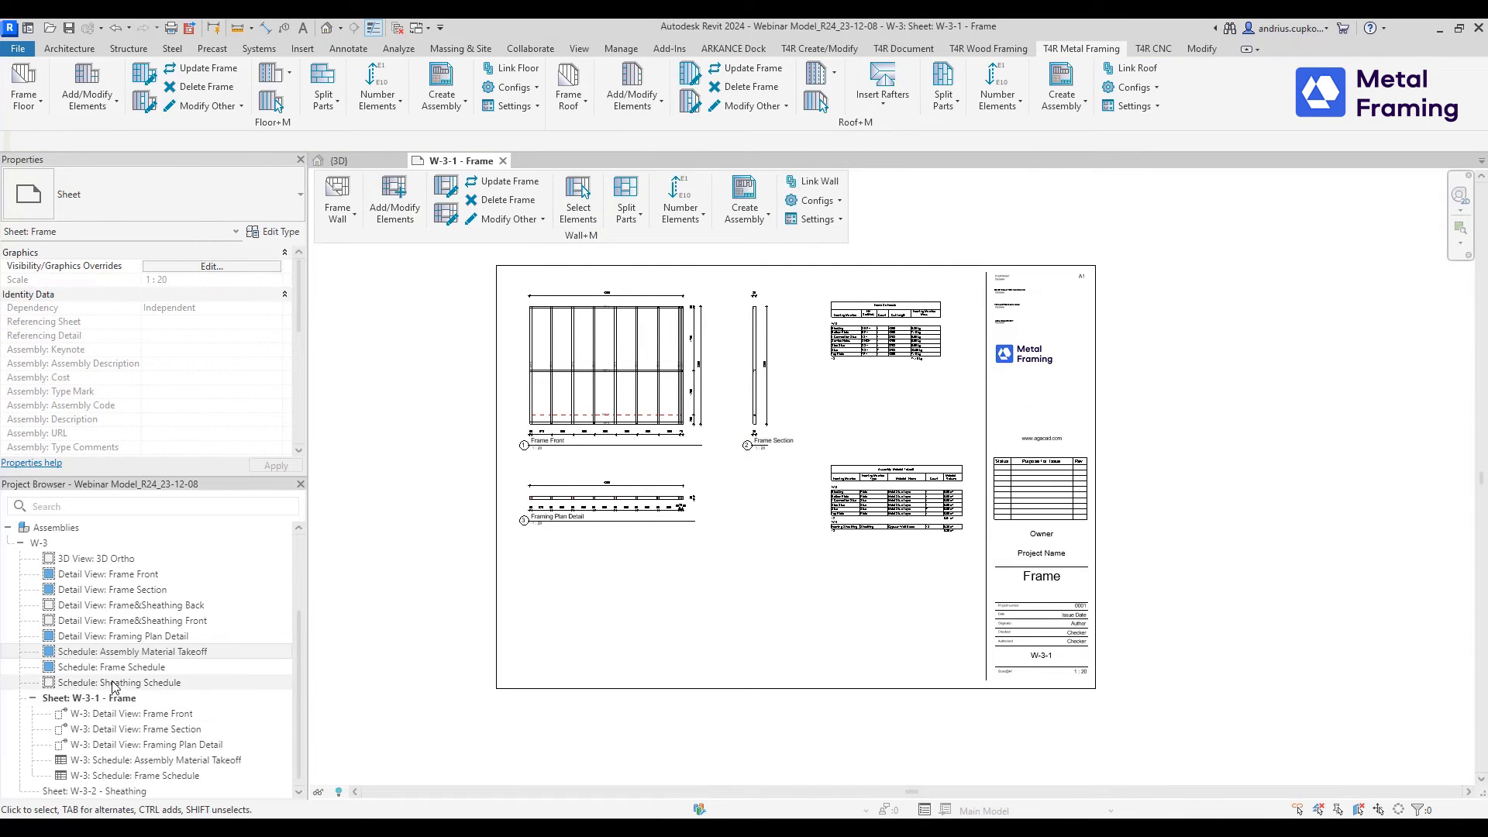
- Open the assembly sheet W-3-2 - Sheathing and place the 3D Ortho view in its upper-left area
left_click(112, 701)
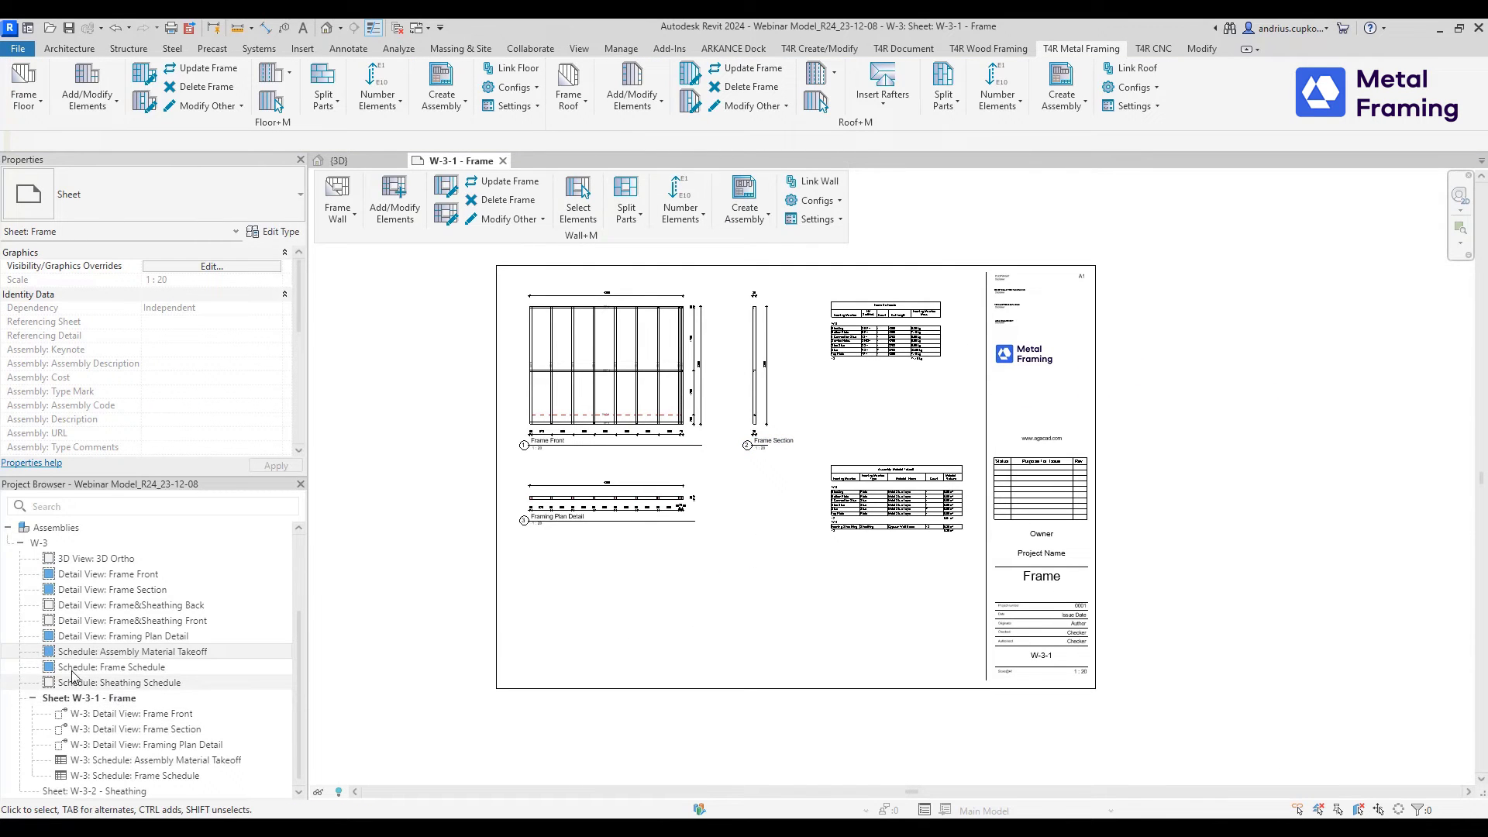
left_click(32, 697)
double_click(56, 790)
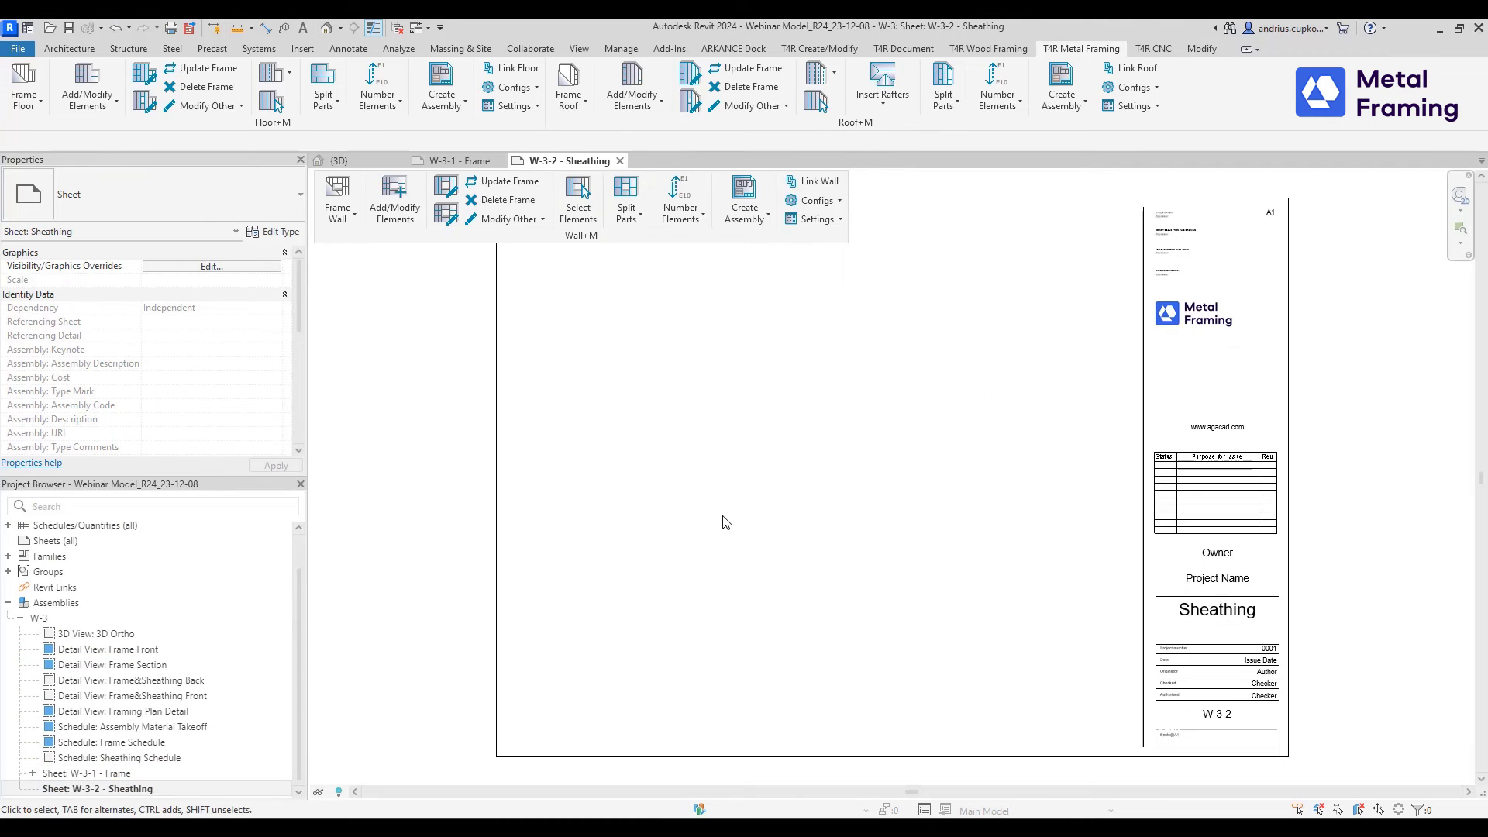
left_click(117, 757)
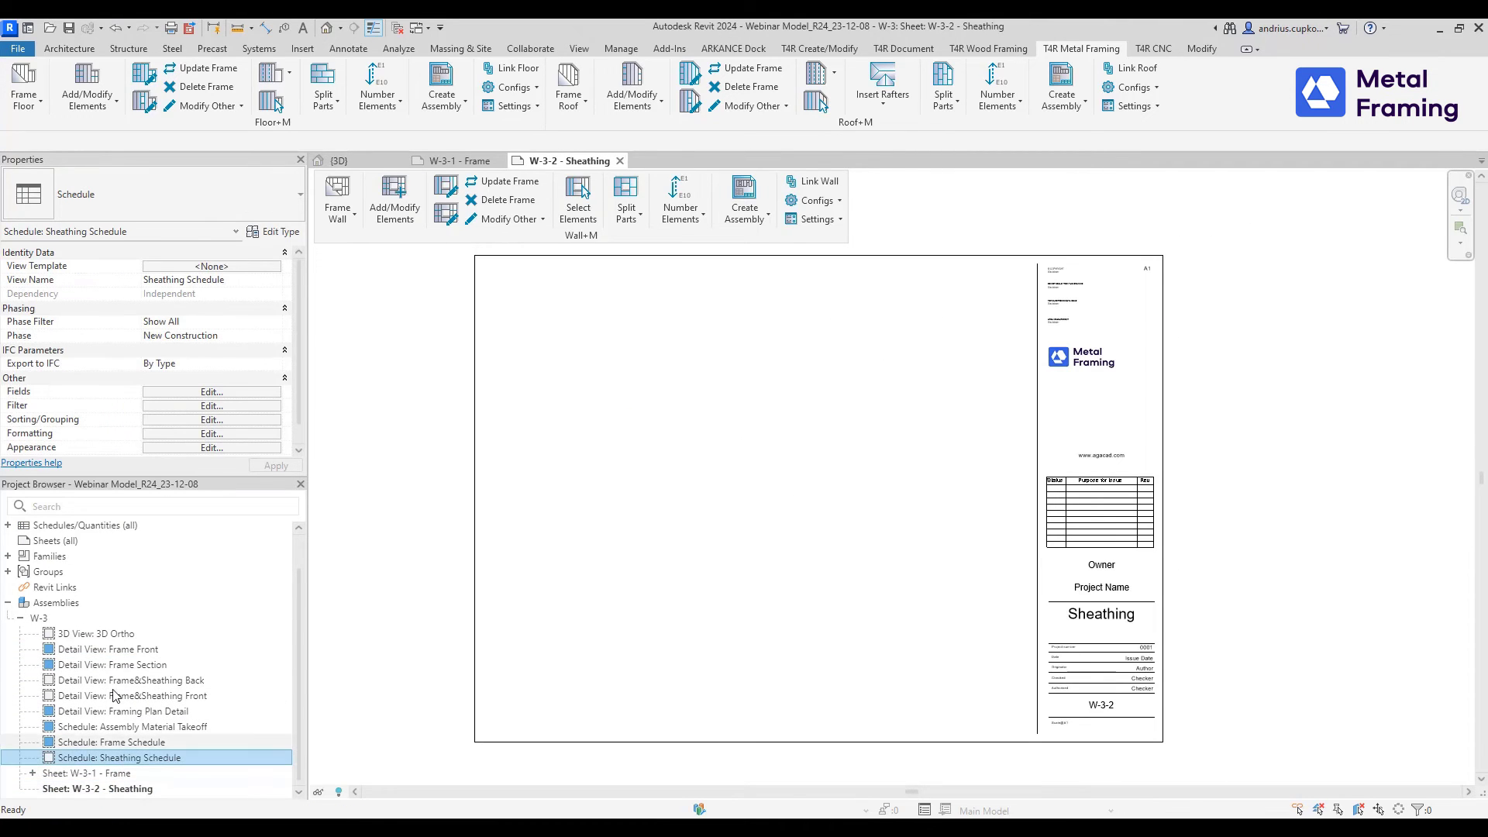
left_click(109, 634)
left_click_drag(667, 494, 618, 388)
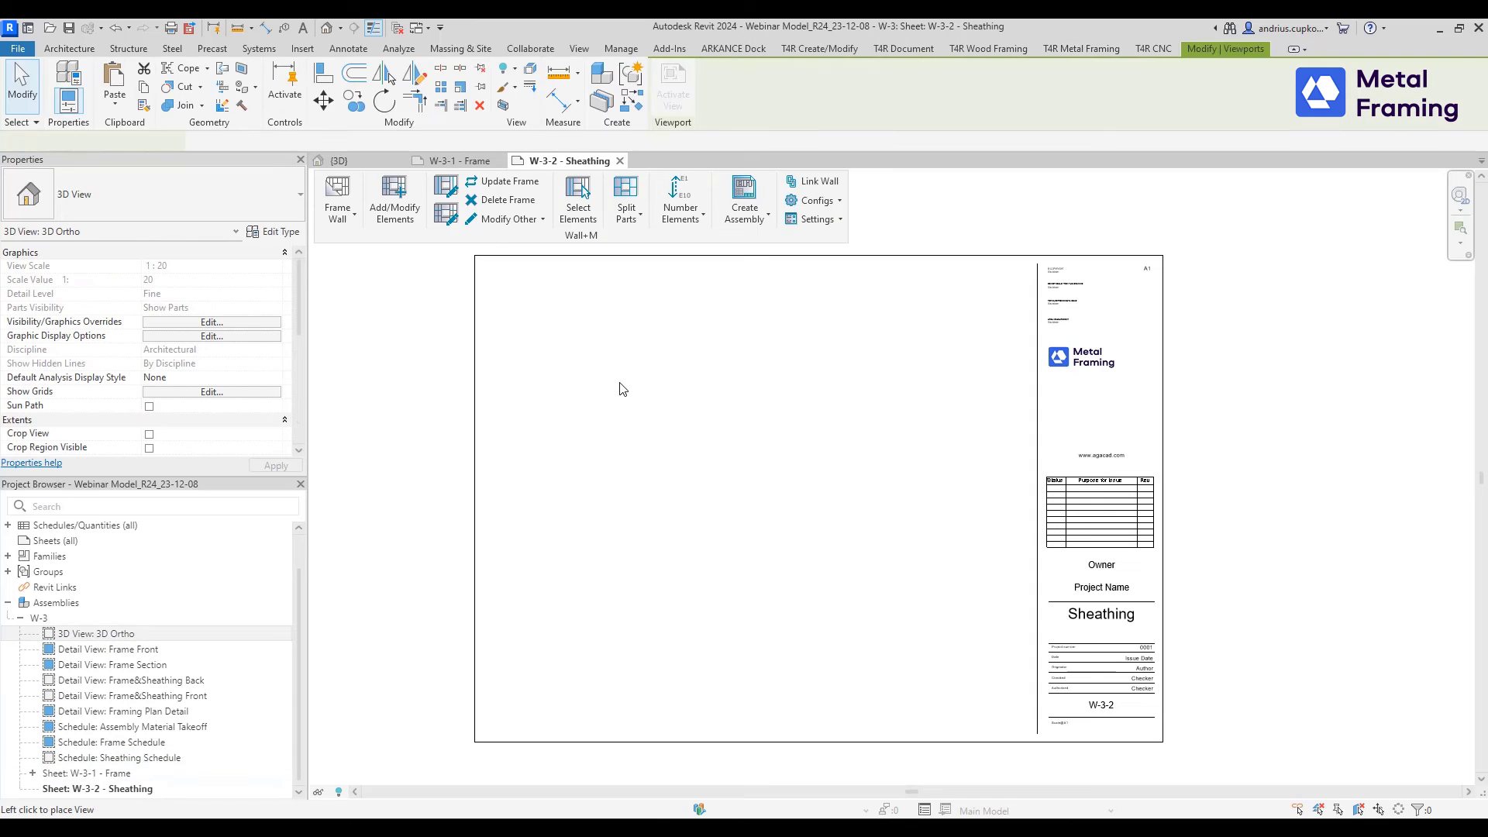
left_click(571, 406)
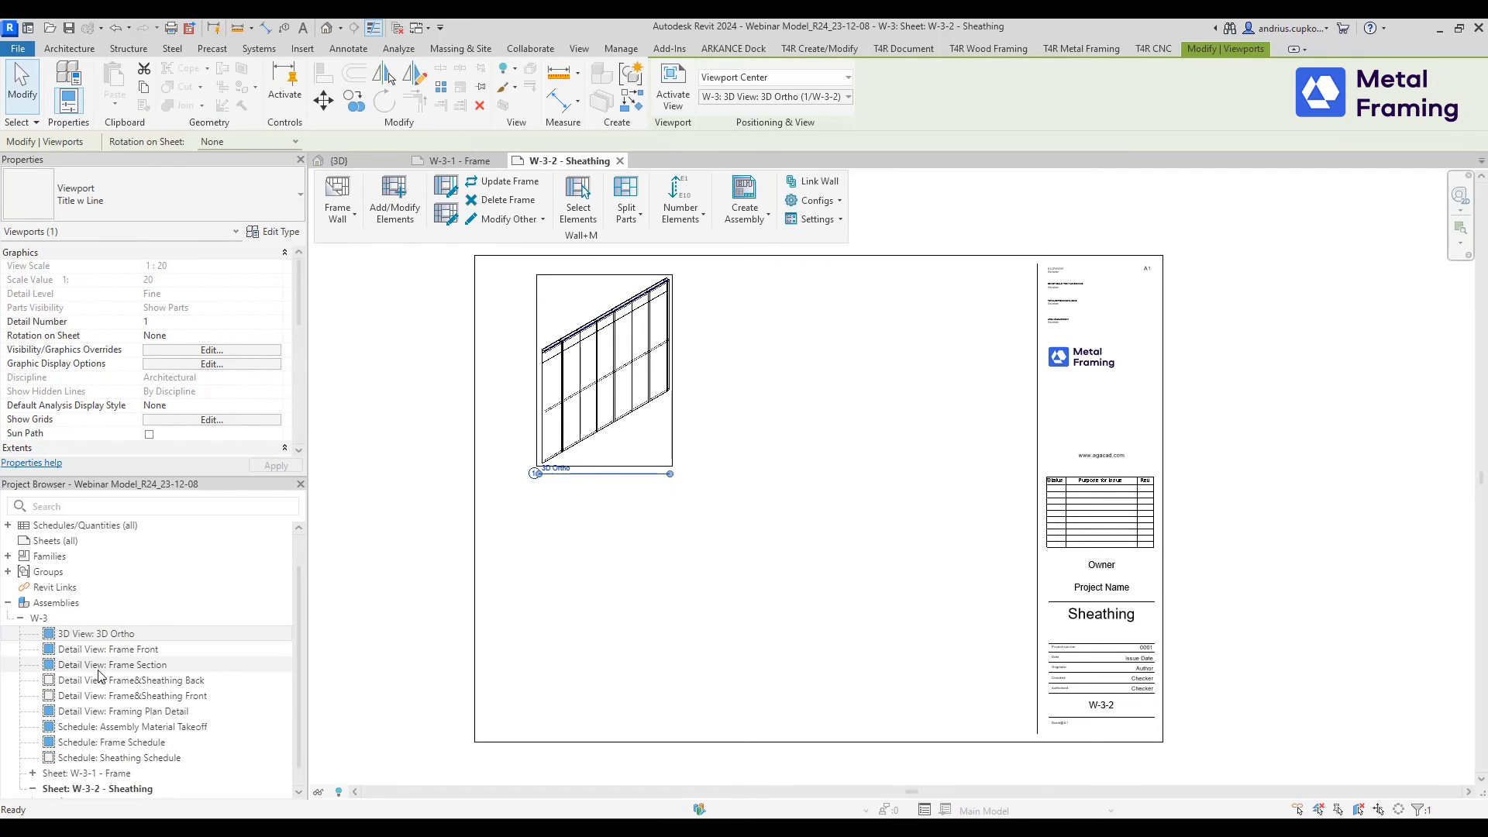
- Place the Frame&Sheathing Back view to the right of the 3D Ortho view and Frame&Sheathing Front below 3D Ortho
left_click_drag(131, 680, 857, 386)
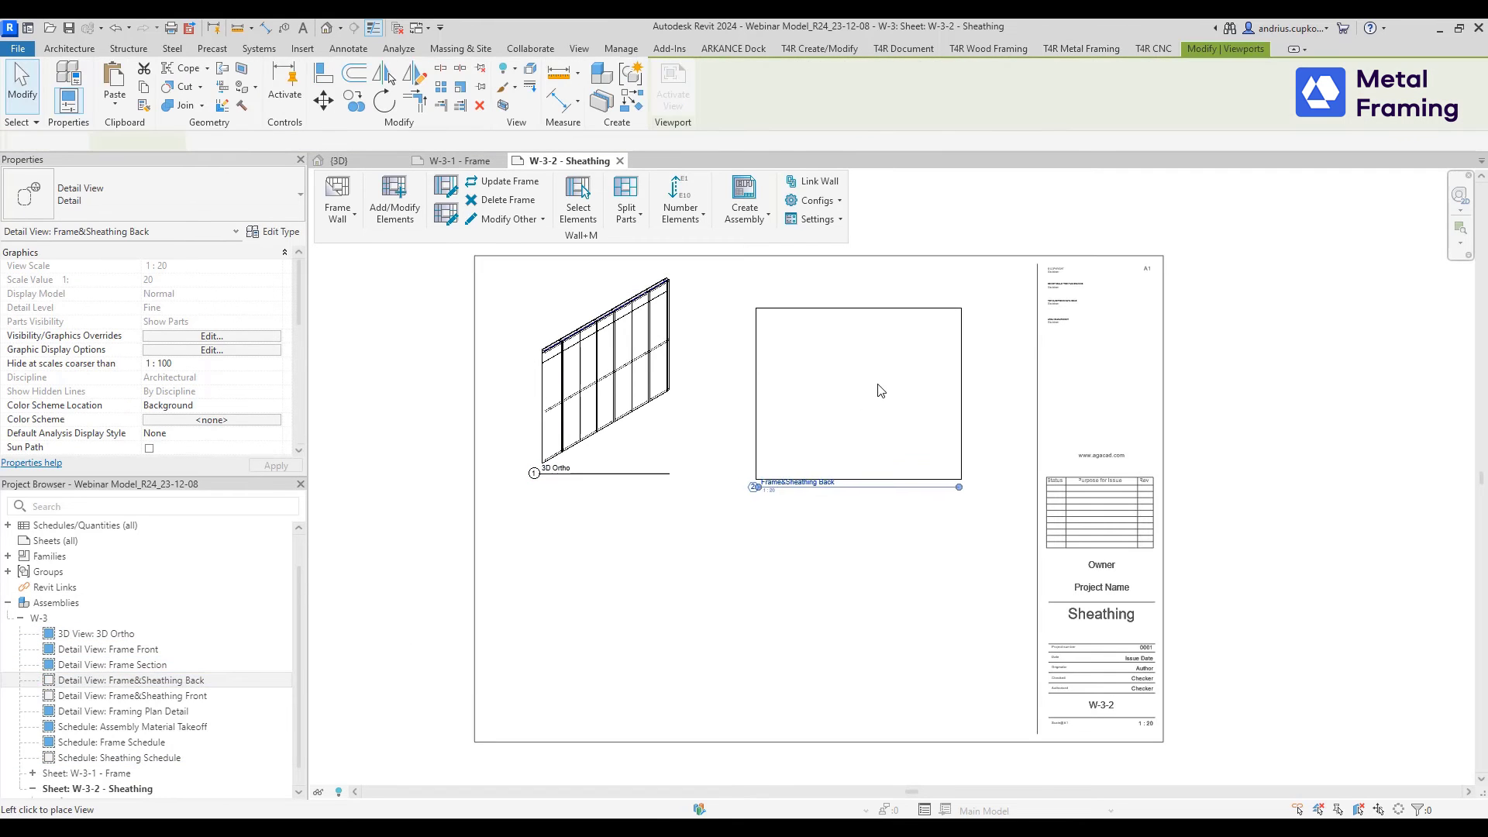
left_click(872, 381)
left_click_drag(75, 696, 657, 594)
left_click(638, 601)
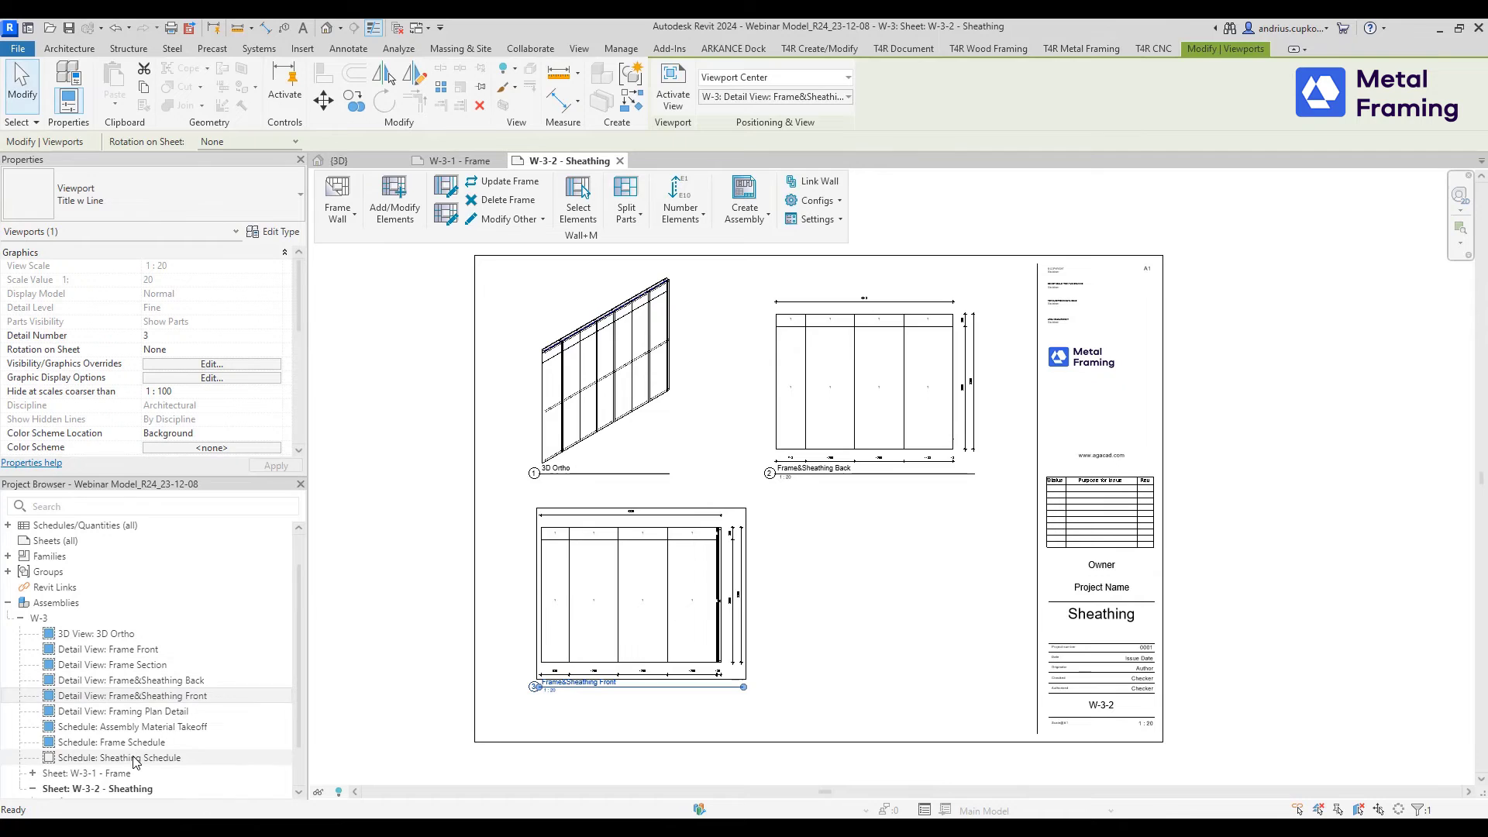
- Place the Sheathing Schedule on the sheet below the Frame&Sheathing Back view
left_click_drag(136, 759, 910, 588)
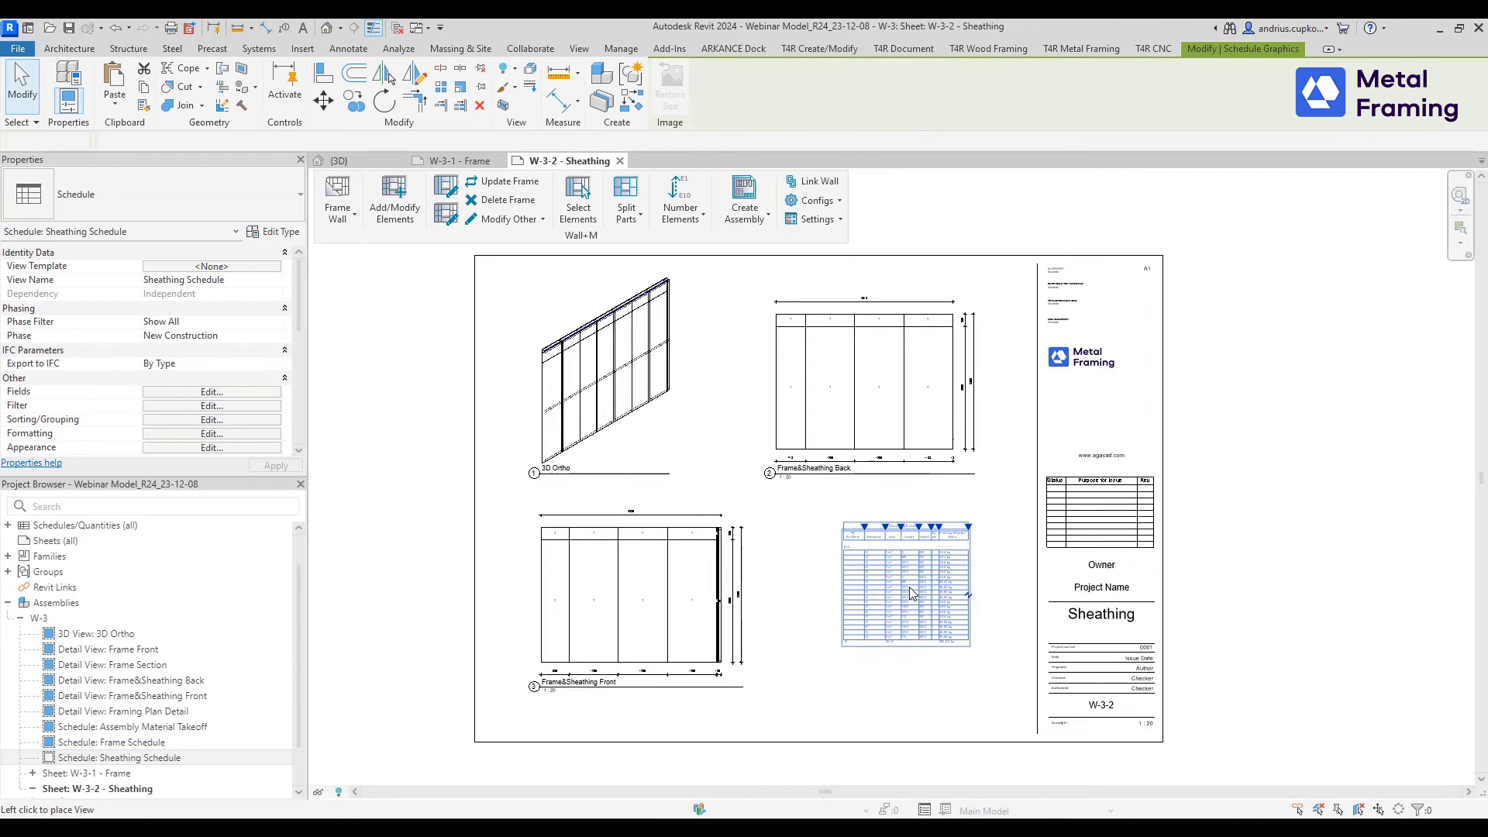
left_click(907, 599)
left_click(1283, 558)
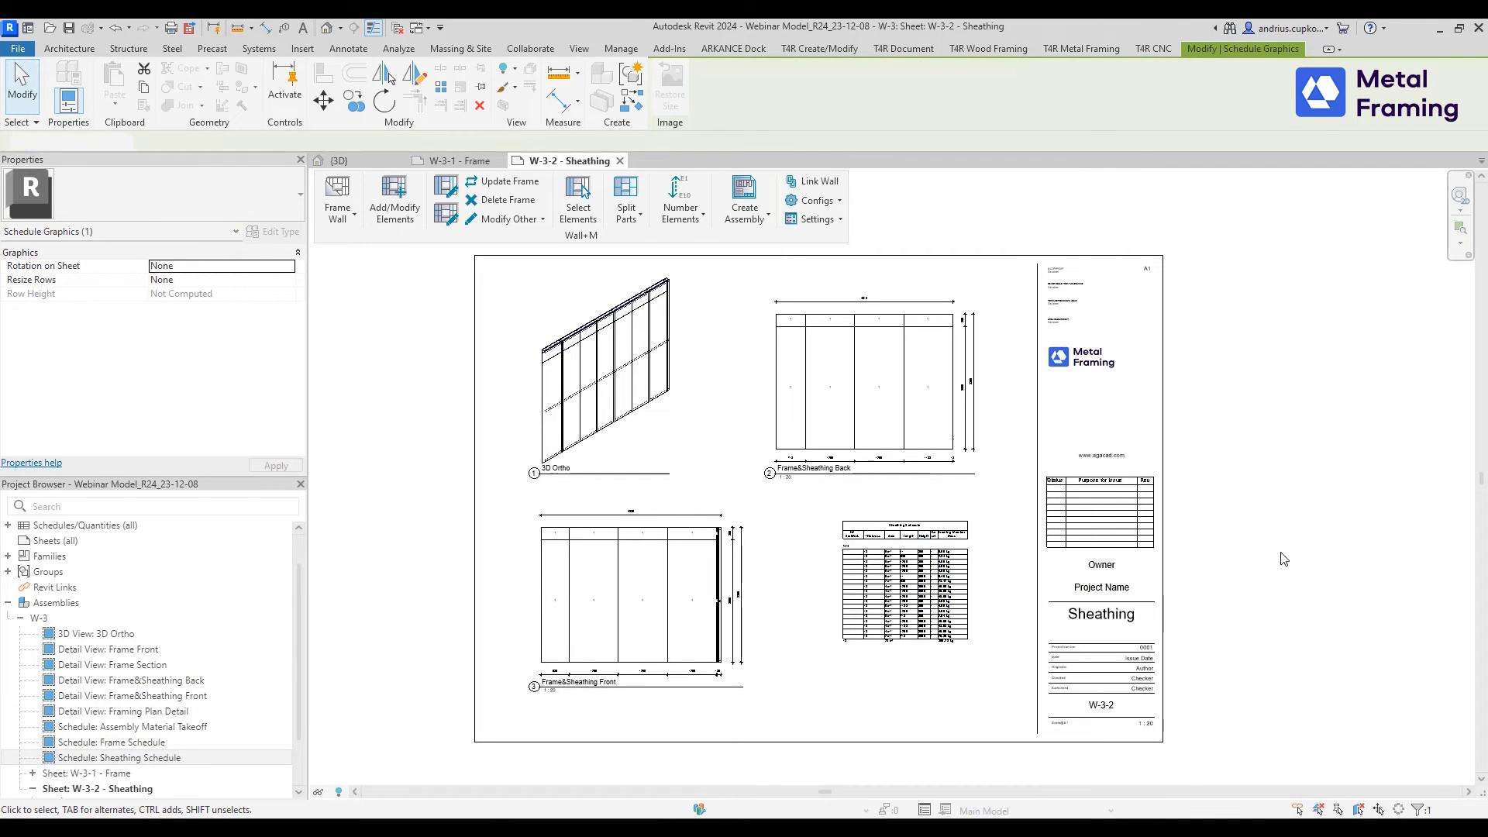
- From the 3D view, assign sheet templates W-3-1 - Frame to Frame and W-3-2 - Sheathing to Sheathing in the wall Drawing Configuration and save it
left_click(450, 162)
left_click(376, 164)
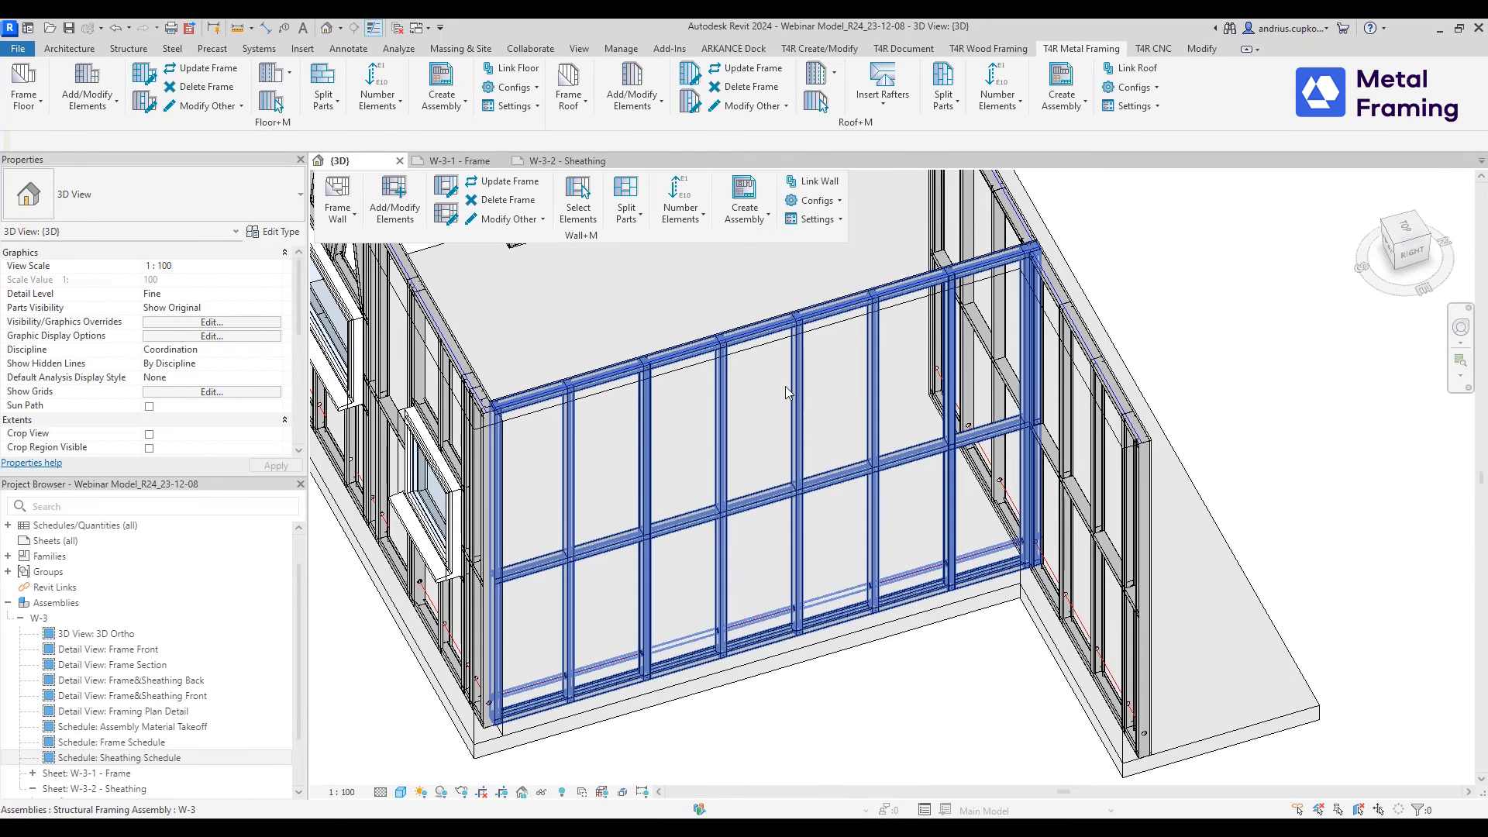
left_click(818, 200)
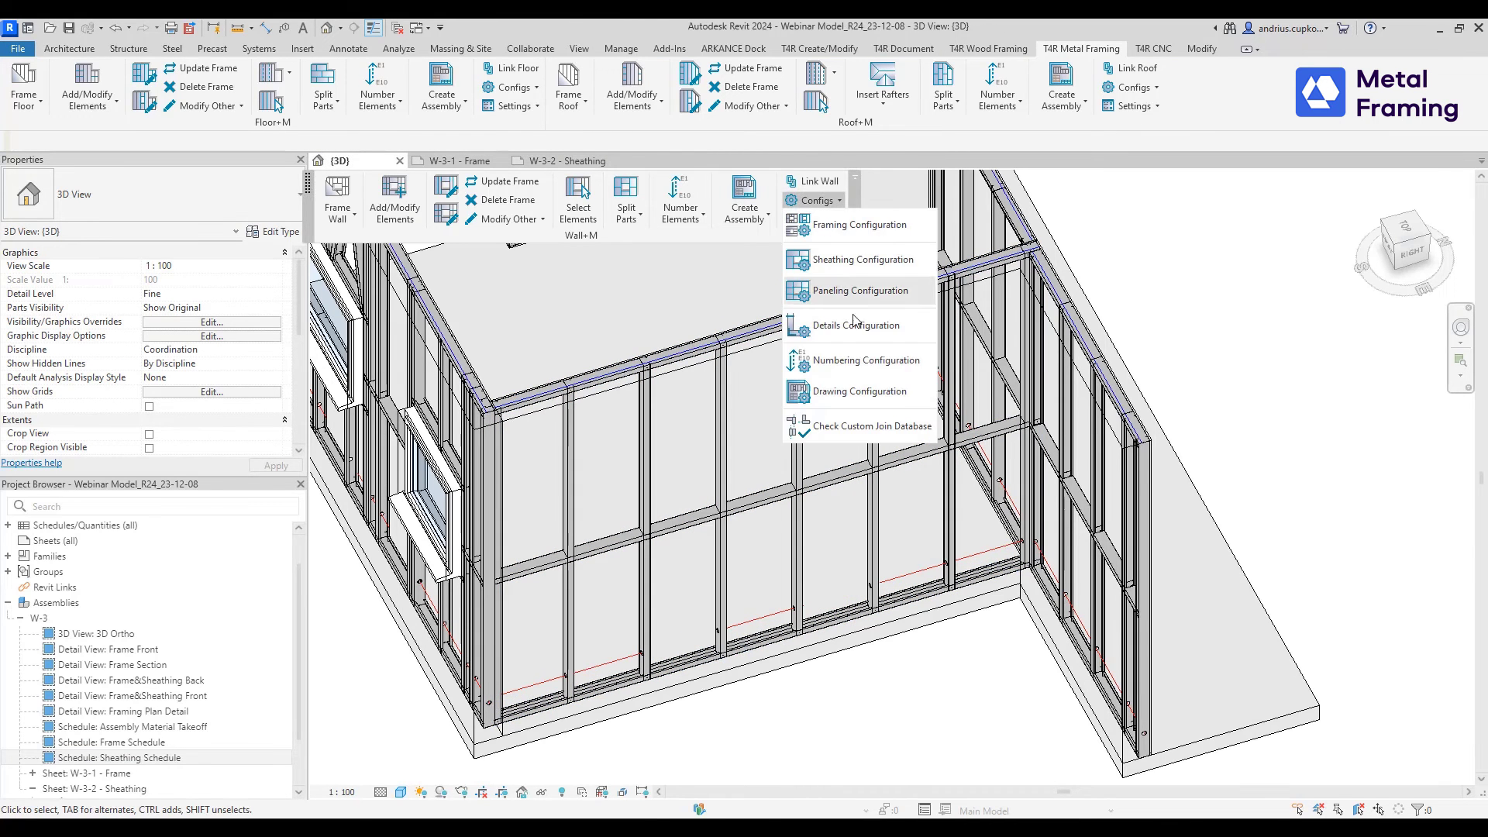
left_click(854, 389)
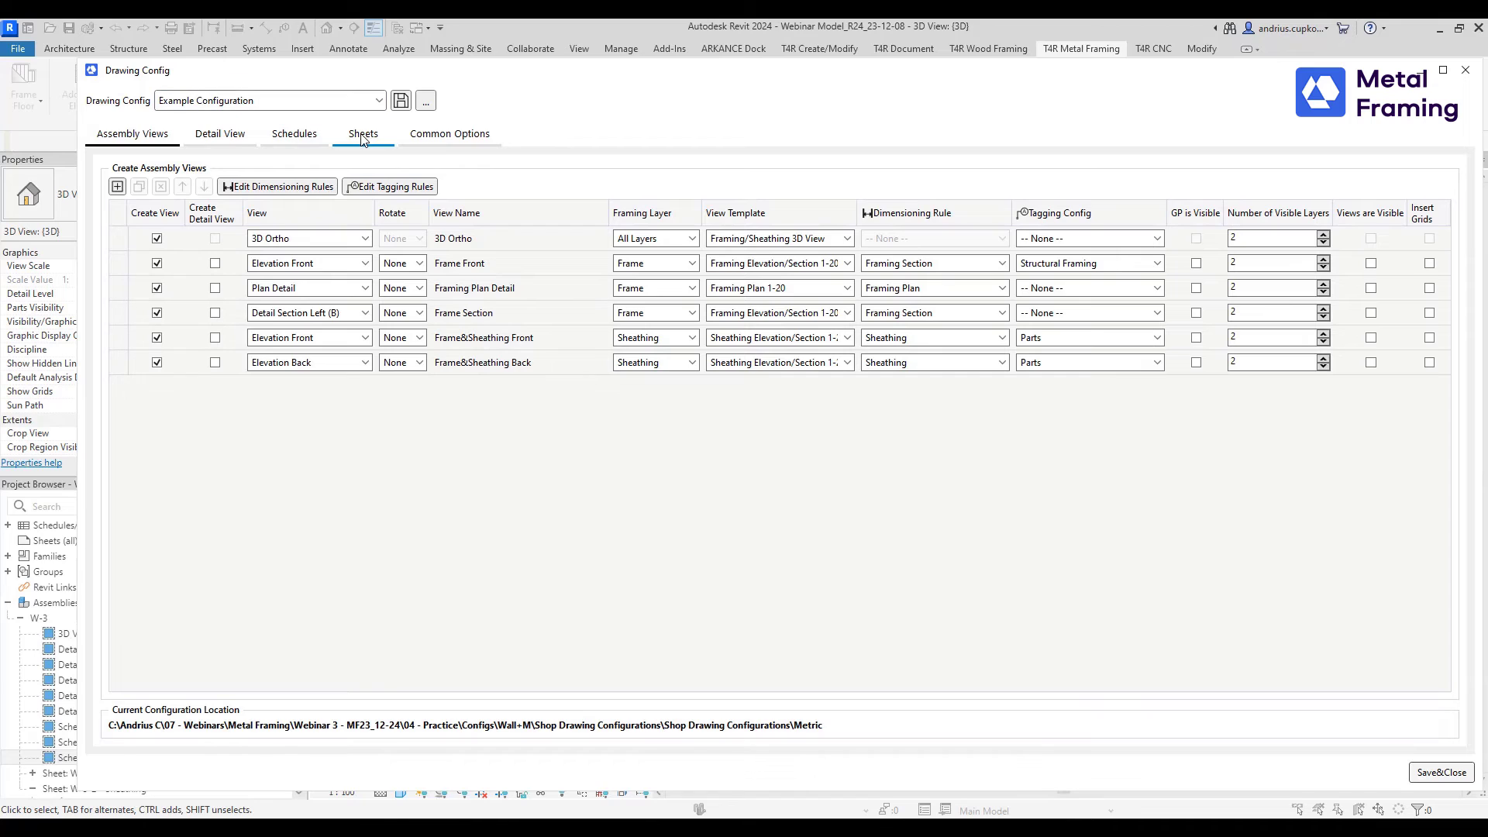
left_click(362, 137)
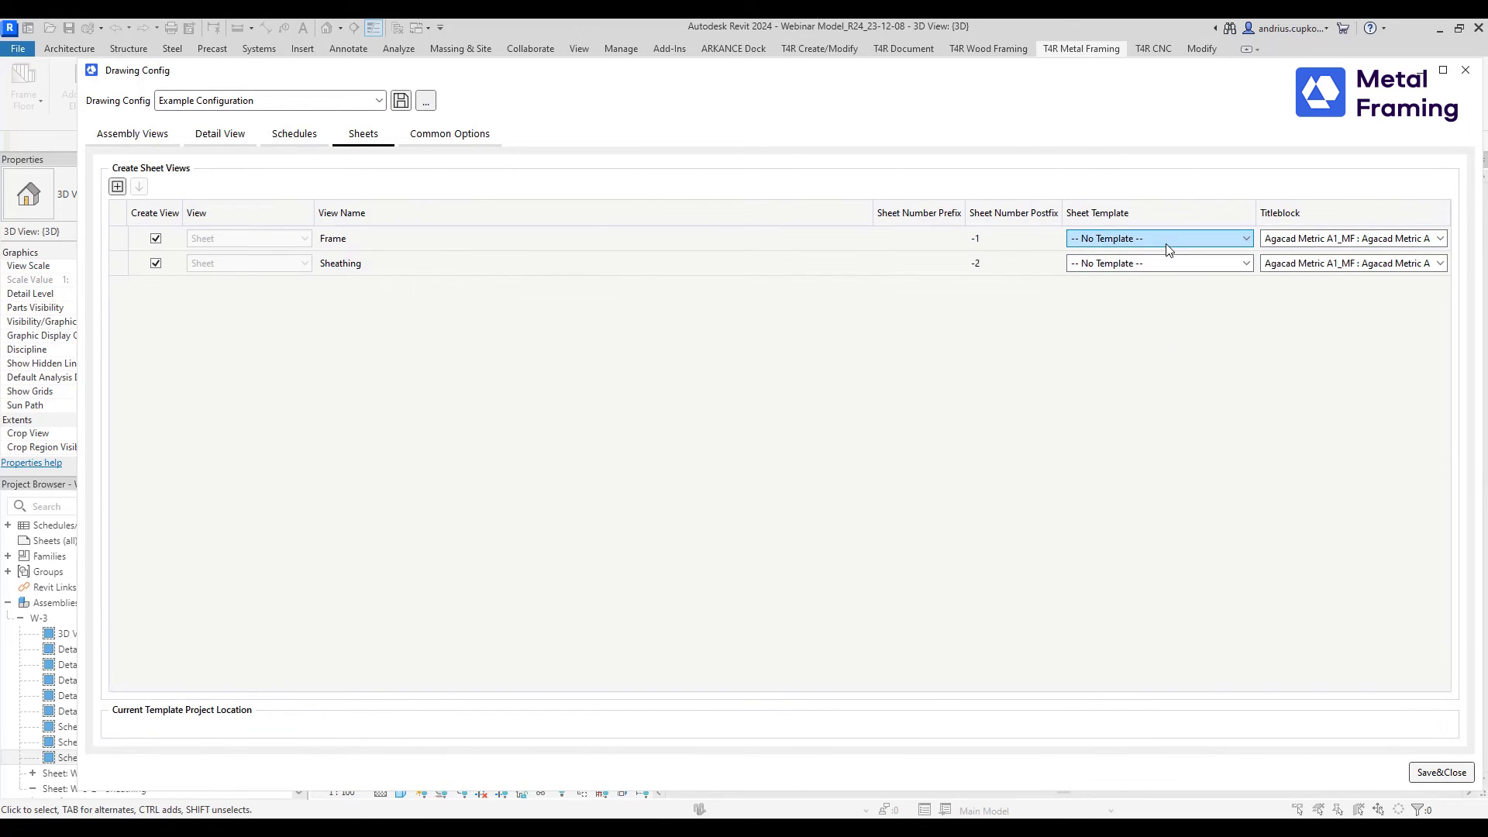
left_click(1153, 270)
left_click(1139, 263)
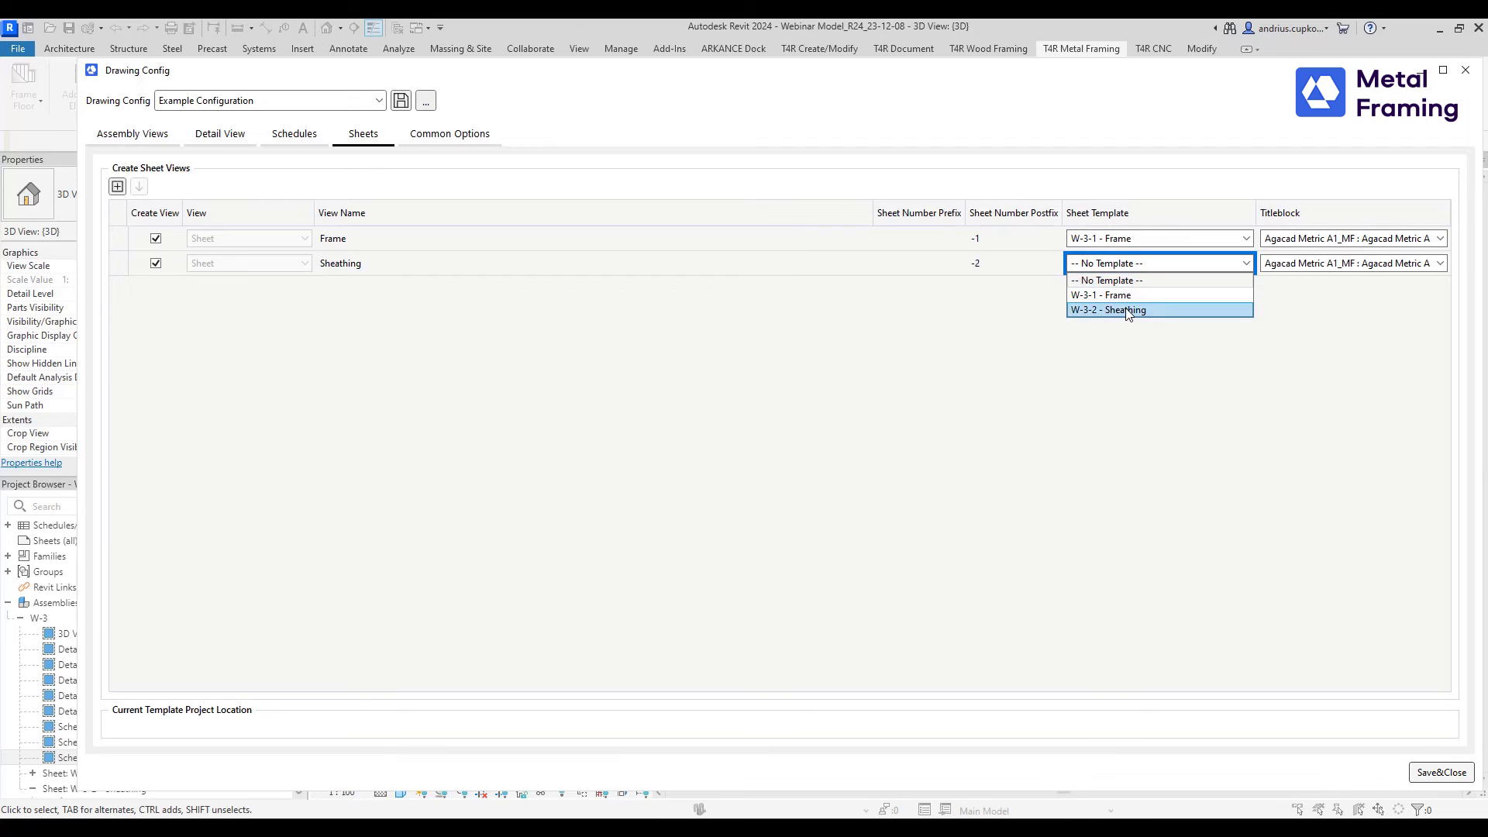
left_click(1128, 308)
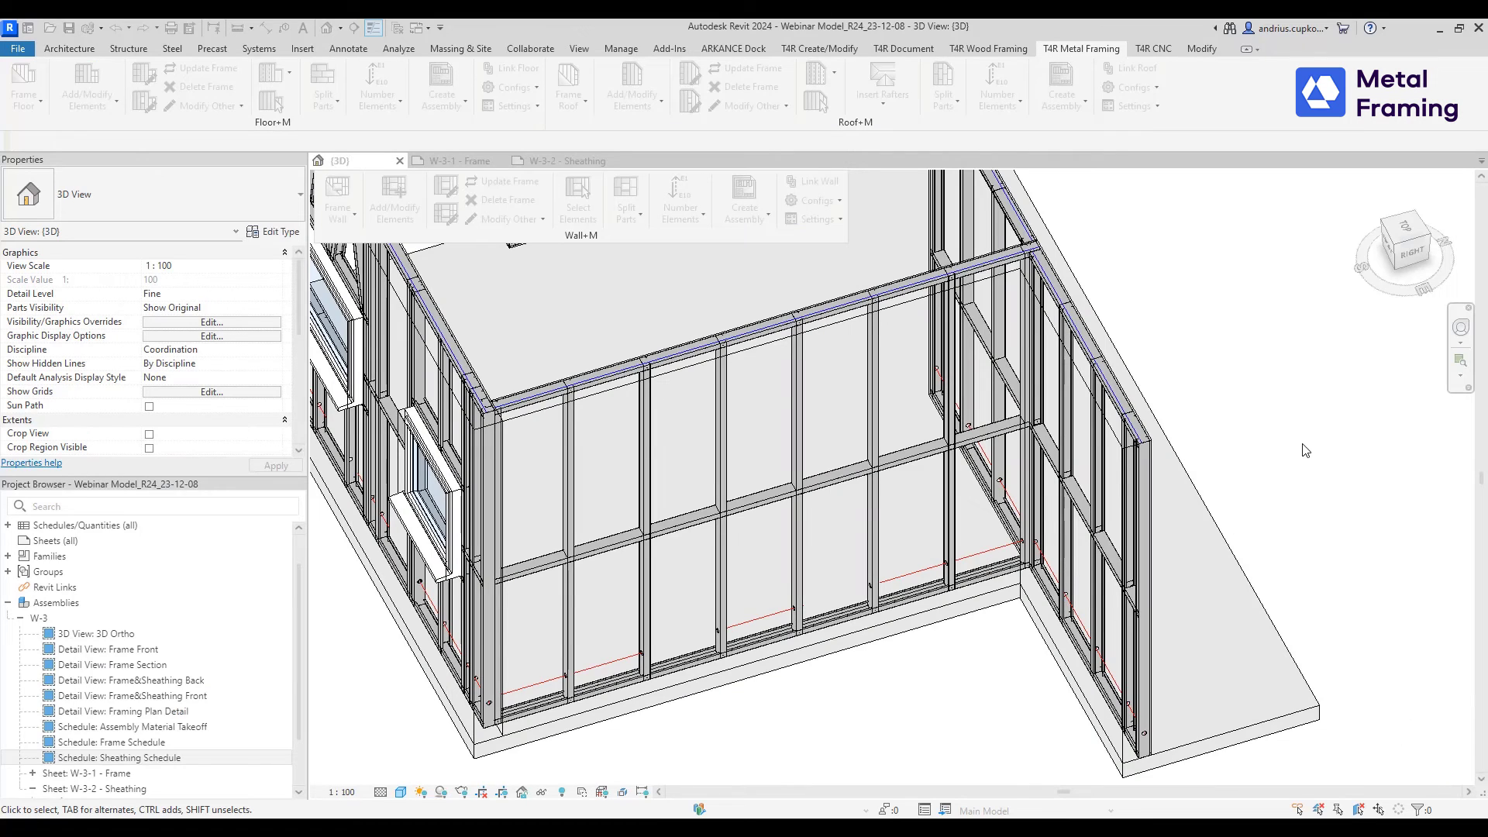
- Create an assembly from the framed exterior wall with the small window, using its stud beside the window as the selection
scroll(904, 472, "down", 5)
middle_click_drag(904, 472, 865, 395, "shift")
scroll(772, 482, "up", 5)
scroll(772, 482, "up", 3)
left_click(772, 482)
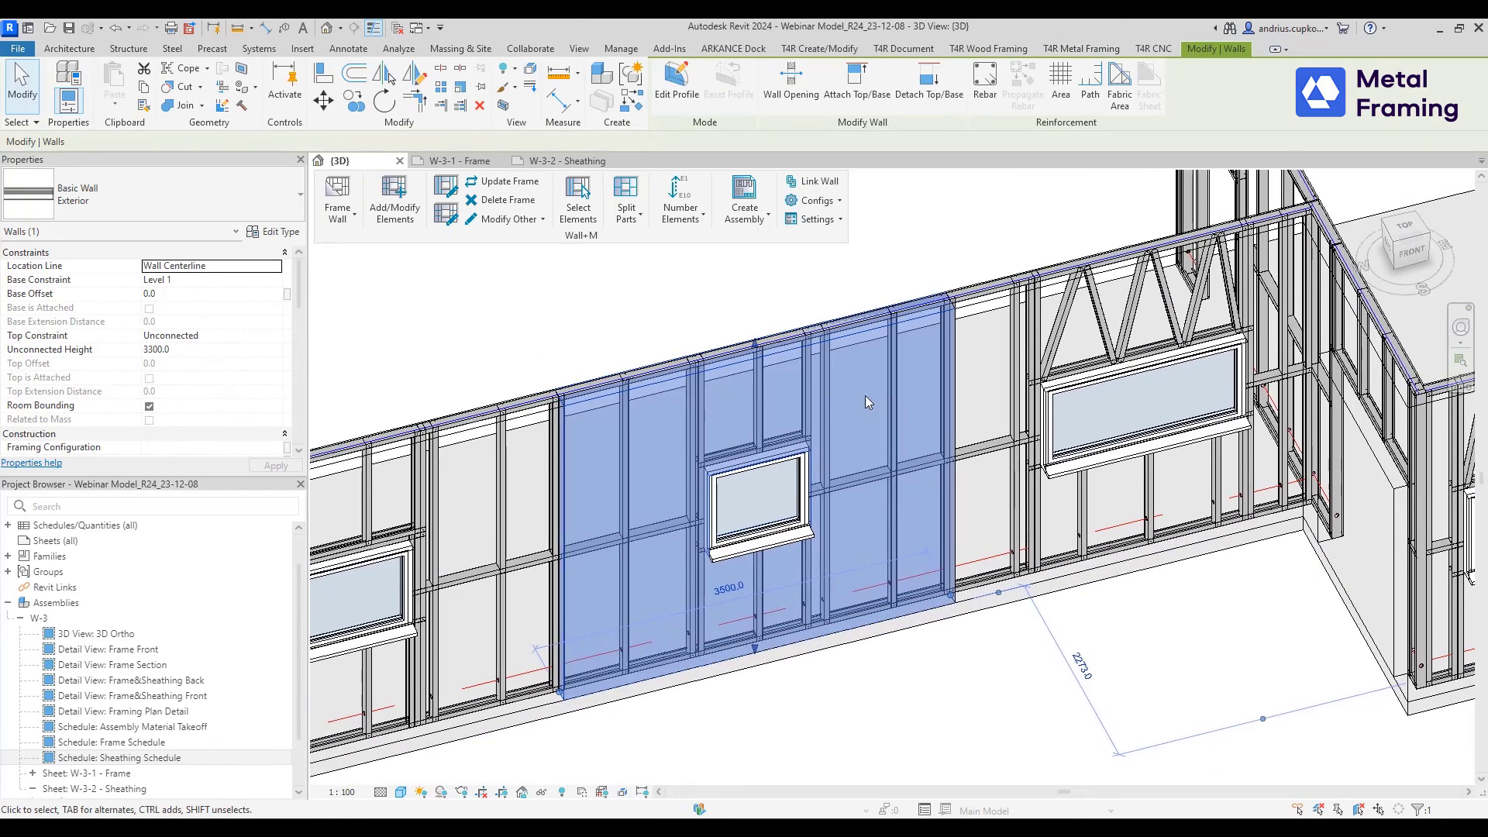
key("Escape")
left_click(831, 393)
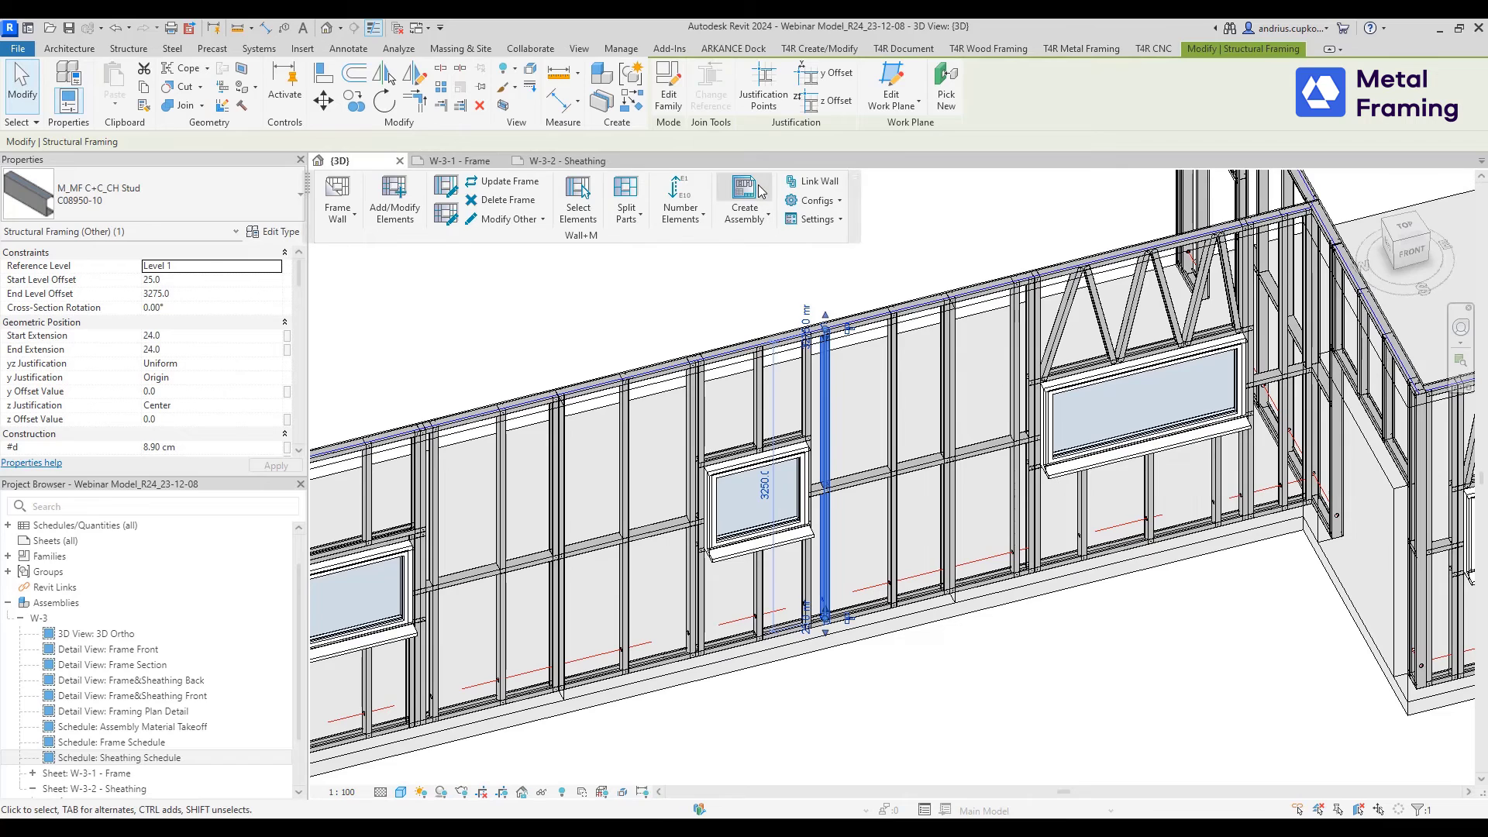
left_click(766, 219)
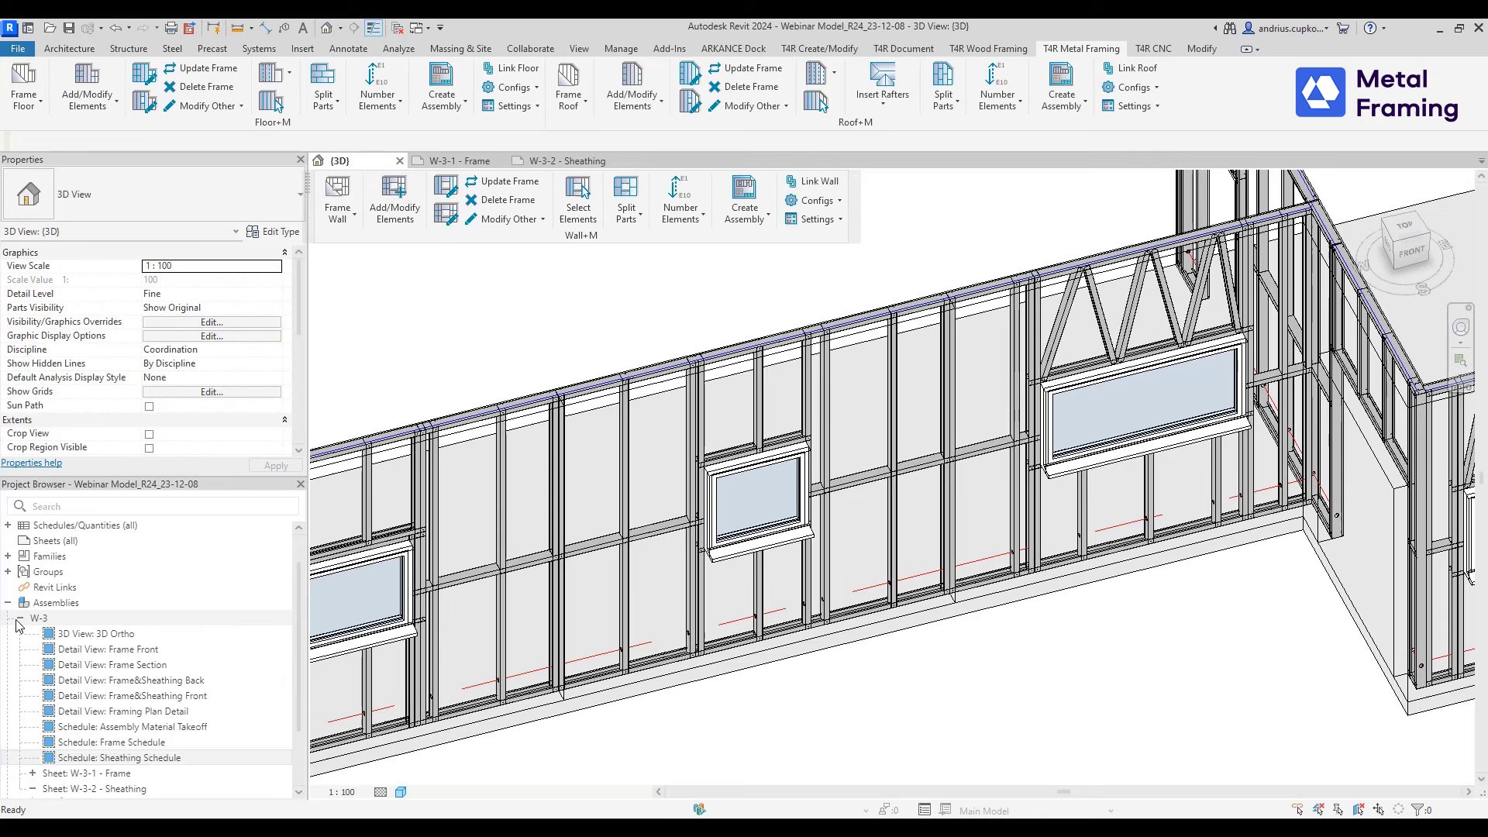
- Collapse the W-3 assembly, list the contents of W-11 and open its sheet W-11-1 - Frame
left_click(20, 618)
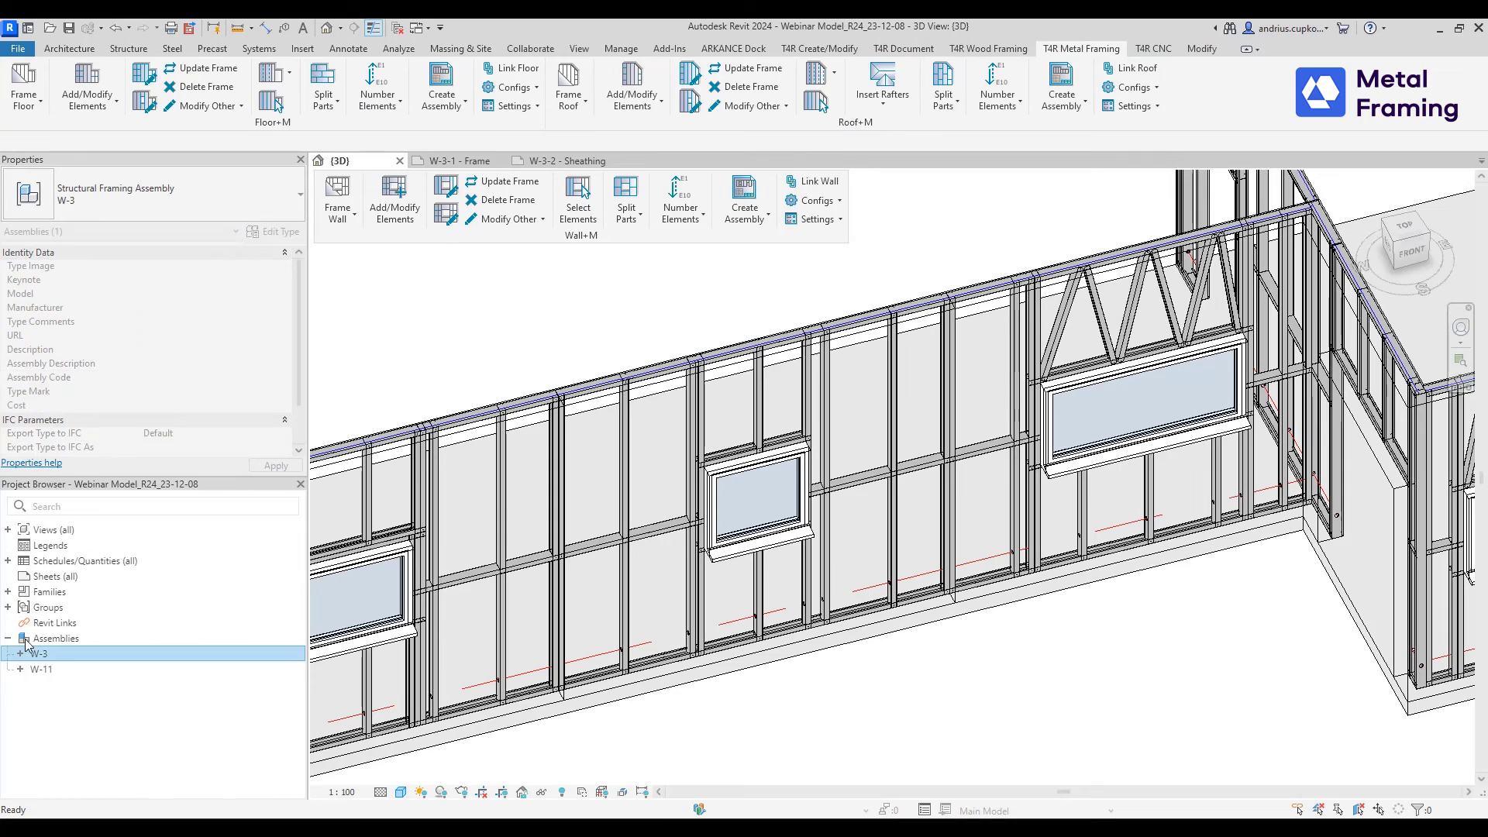
left_click(20, 668)
scroll(77, 696, "down", 1)
double_click(89, 775)
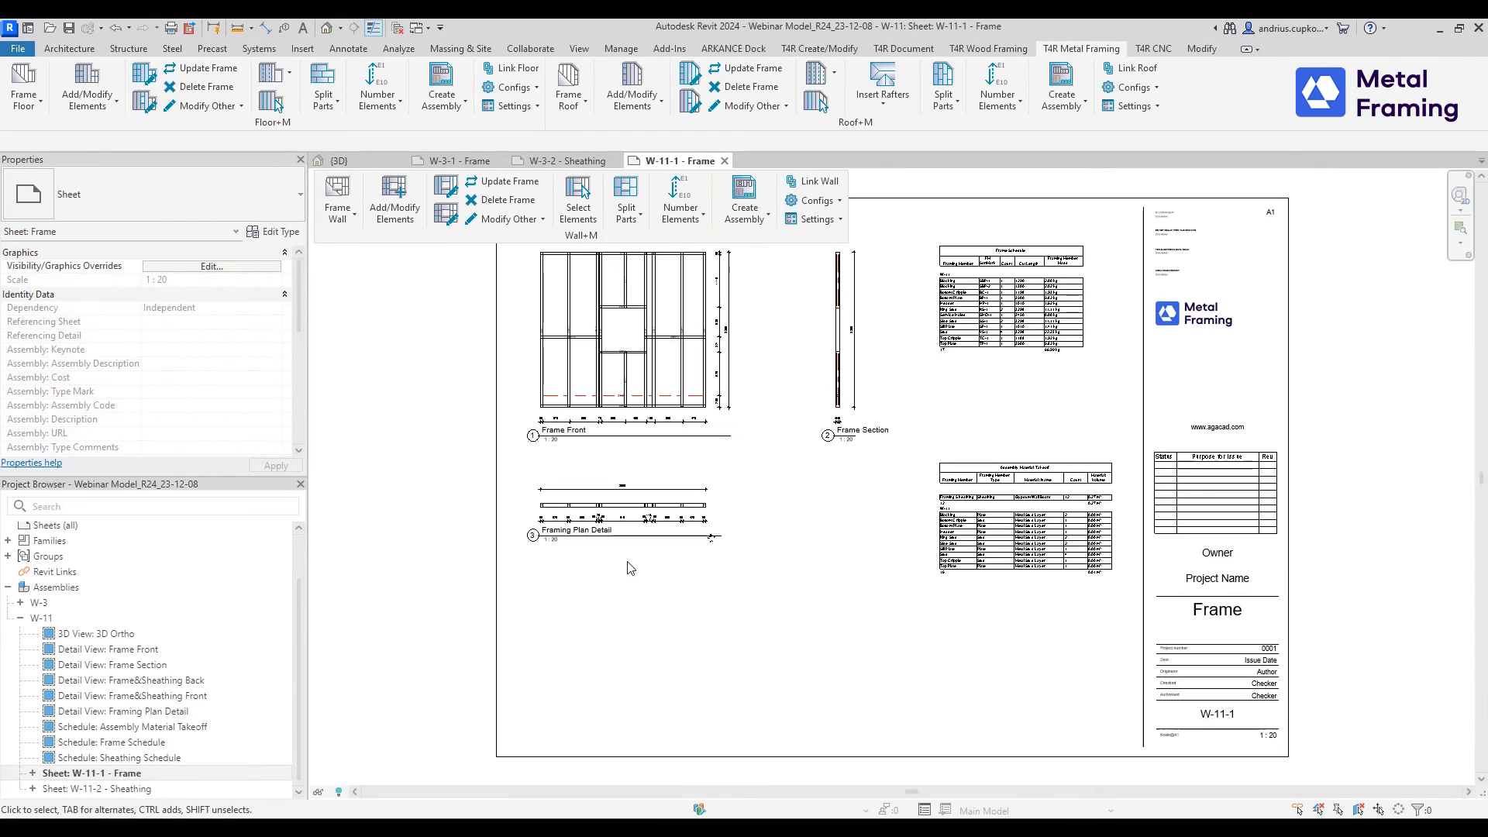
scroll(820, 521, "down", 2)
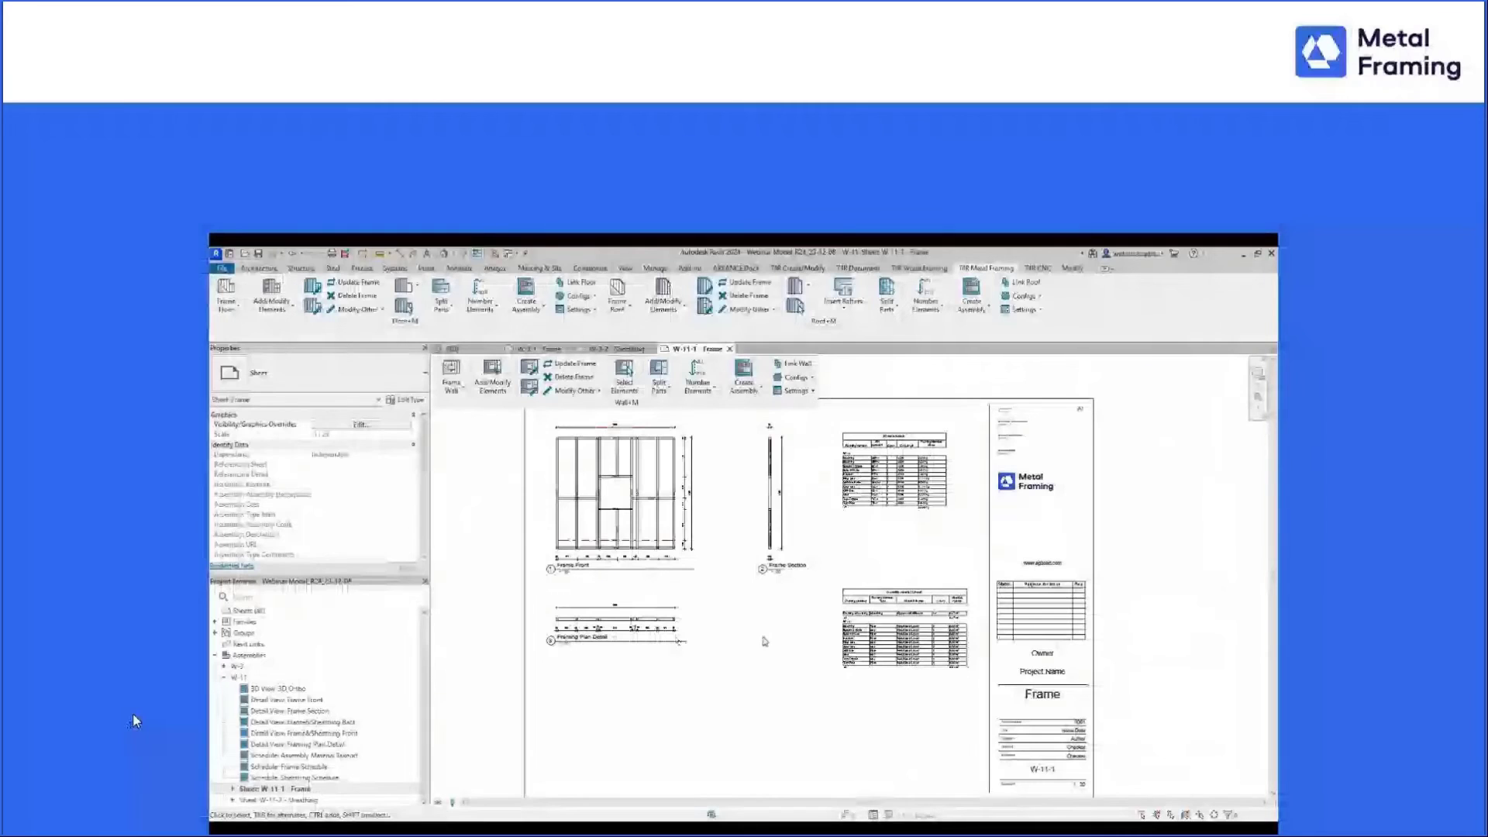
left_click(134, 714)
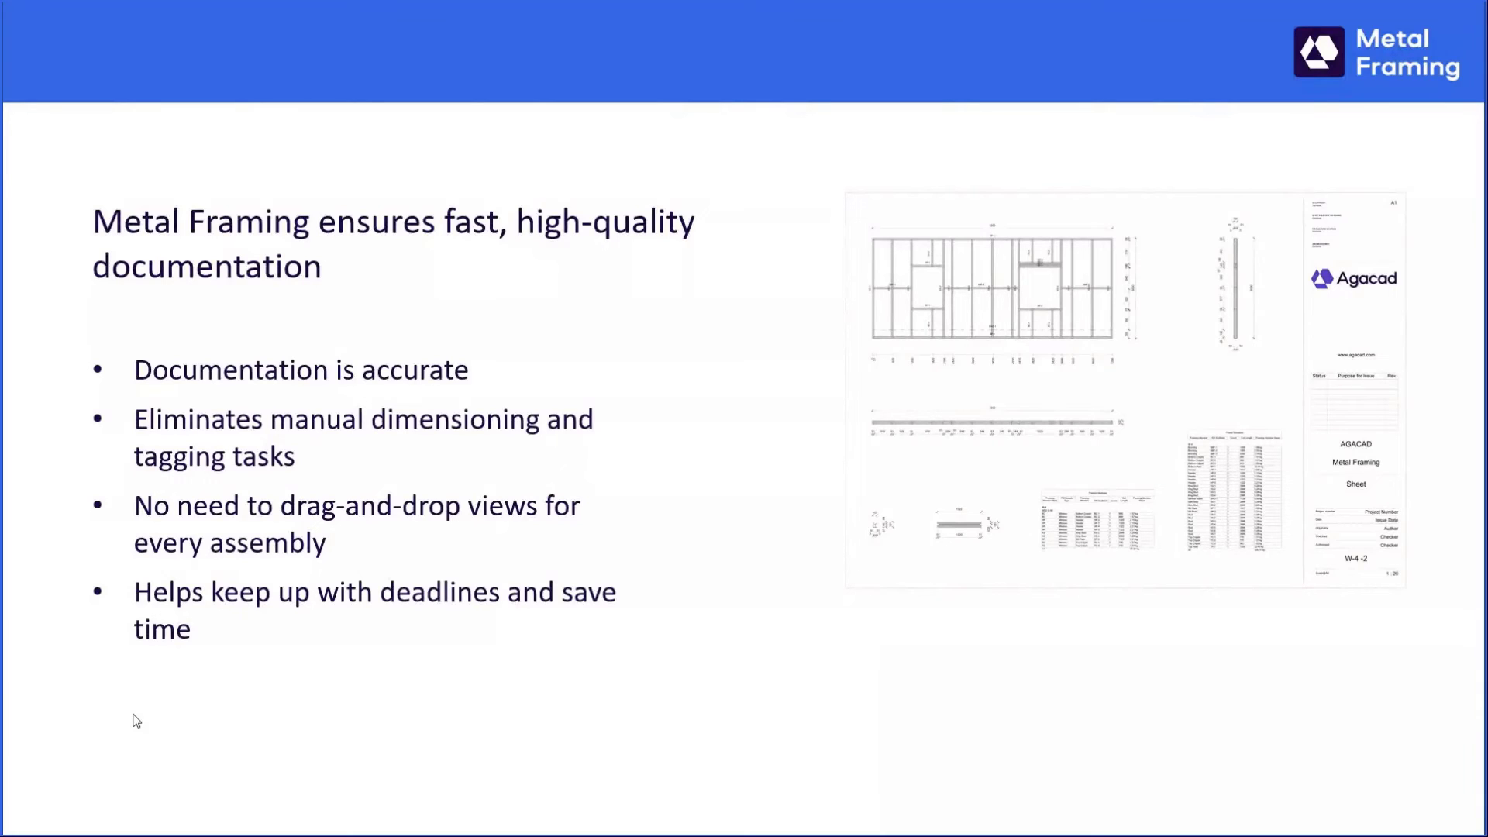
left_click(133, 714)
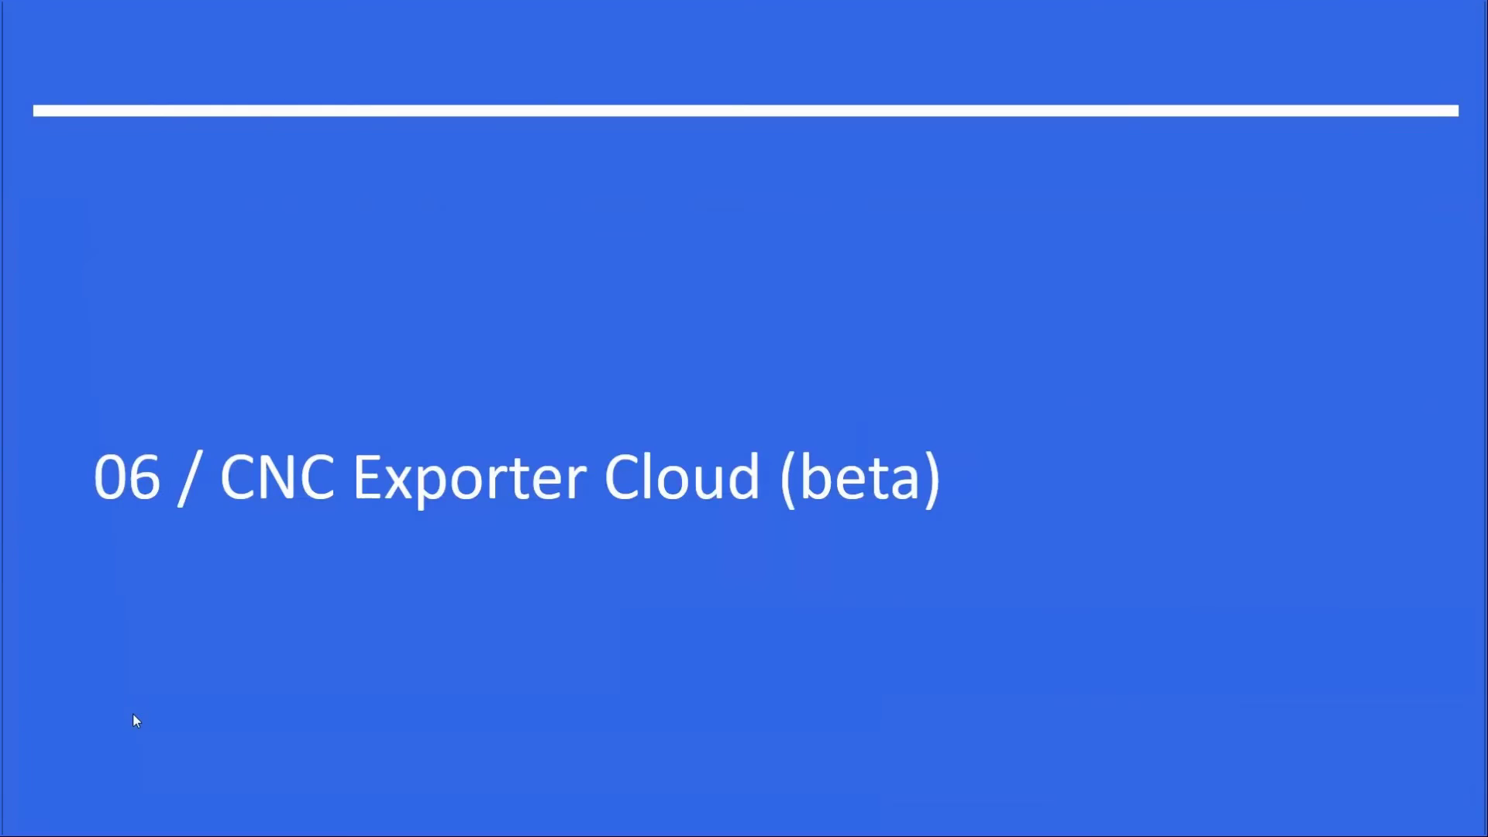